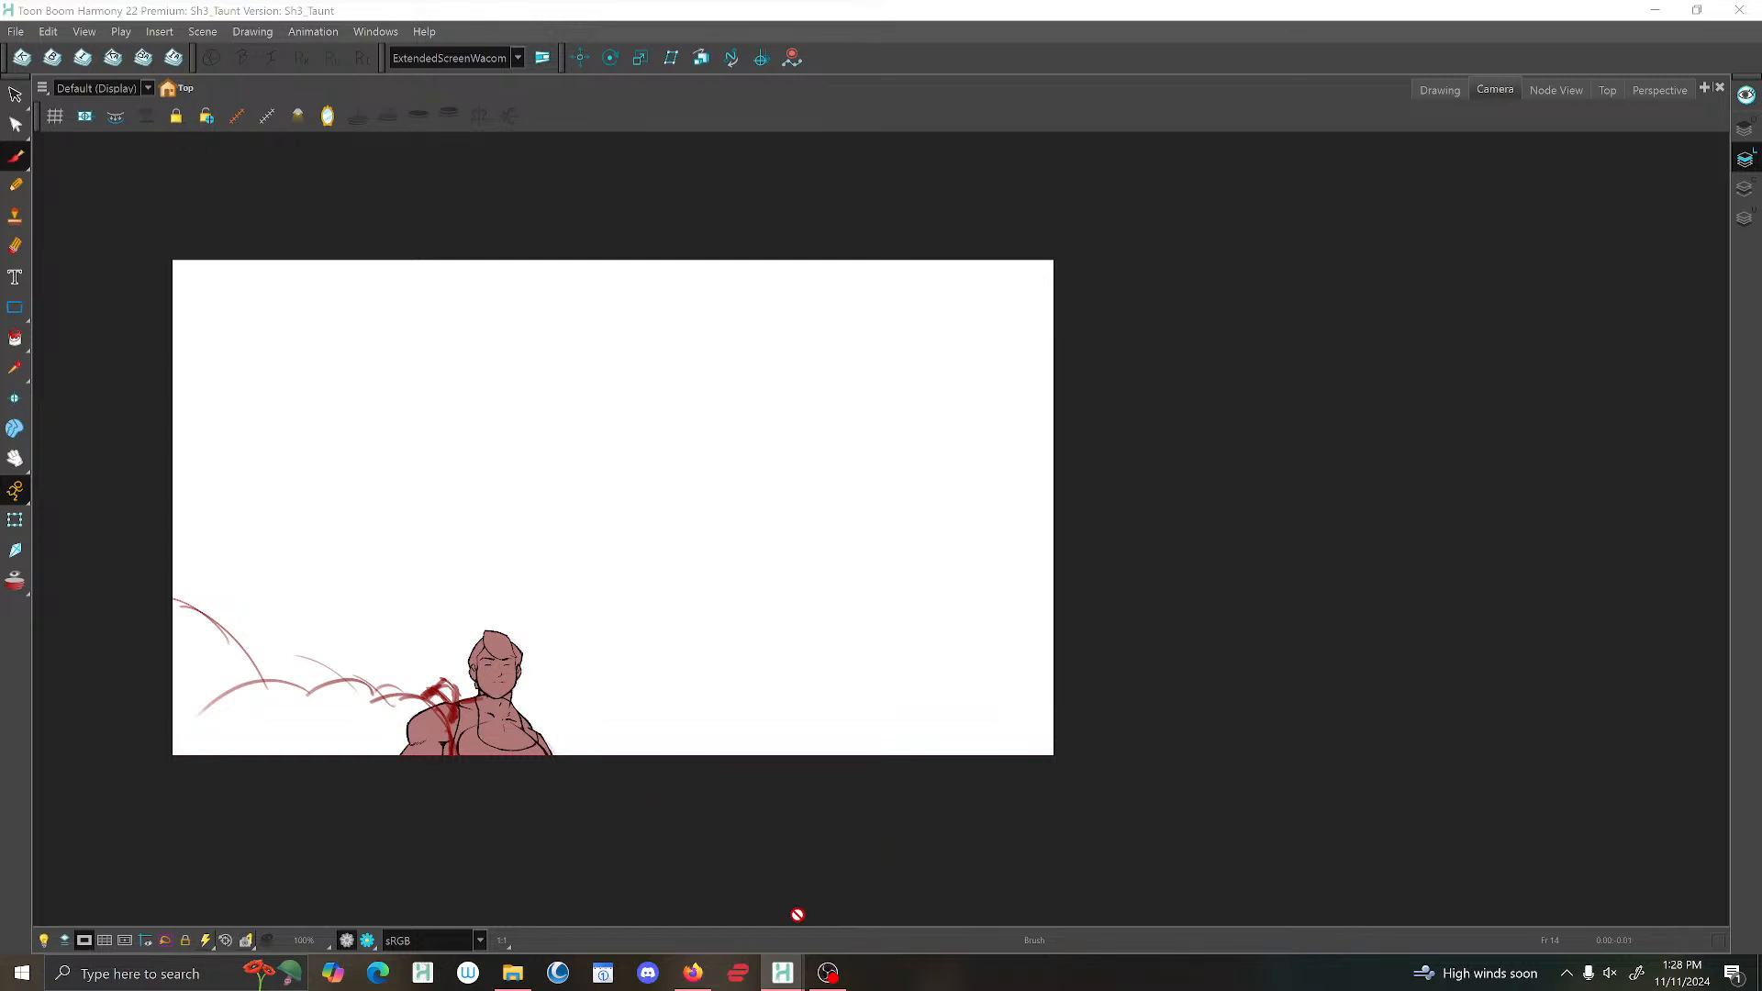
{"action": "left_click", "coordinate": [827, 973]}
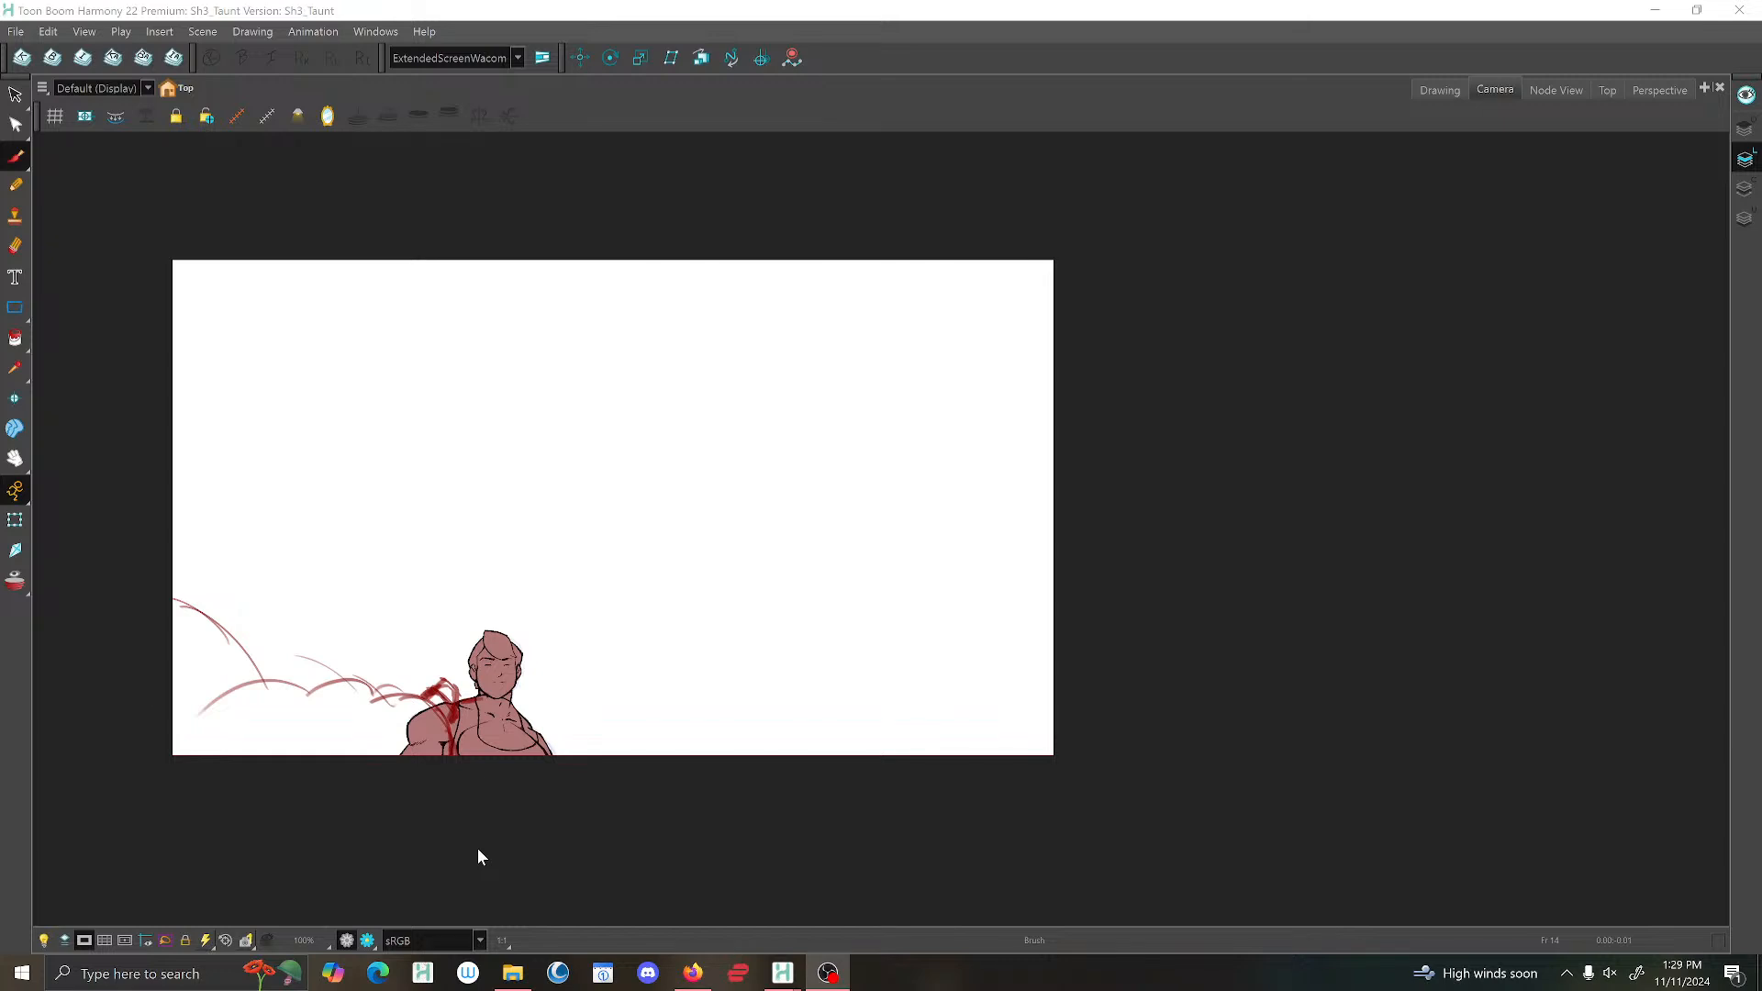
{"action": "left_click", "coordinate": [1566, 47]}
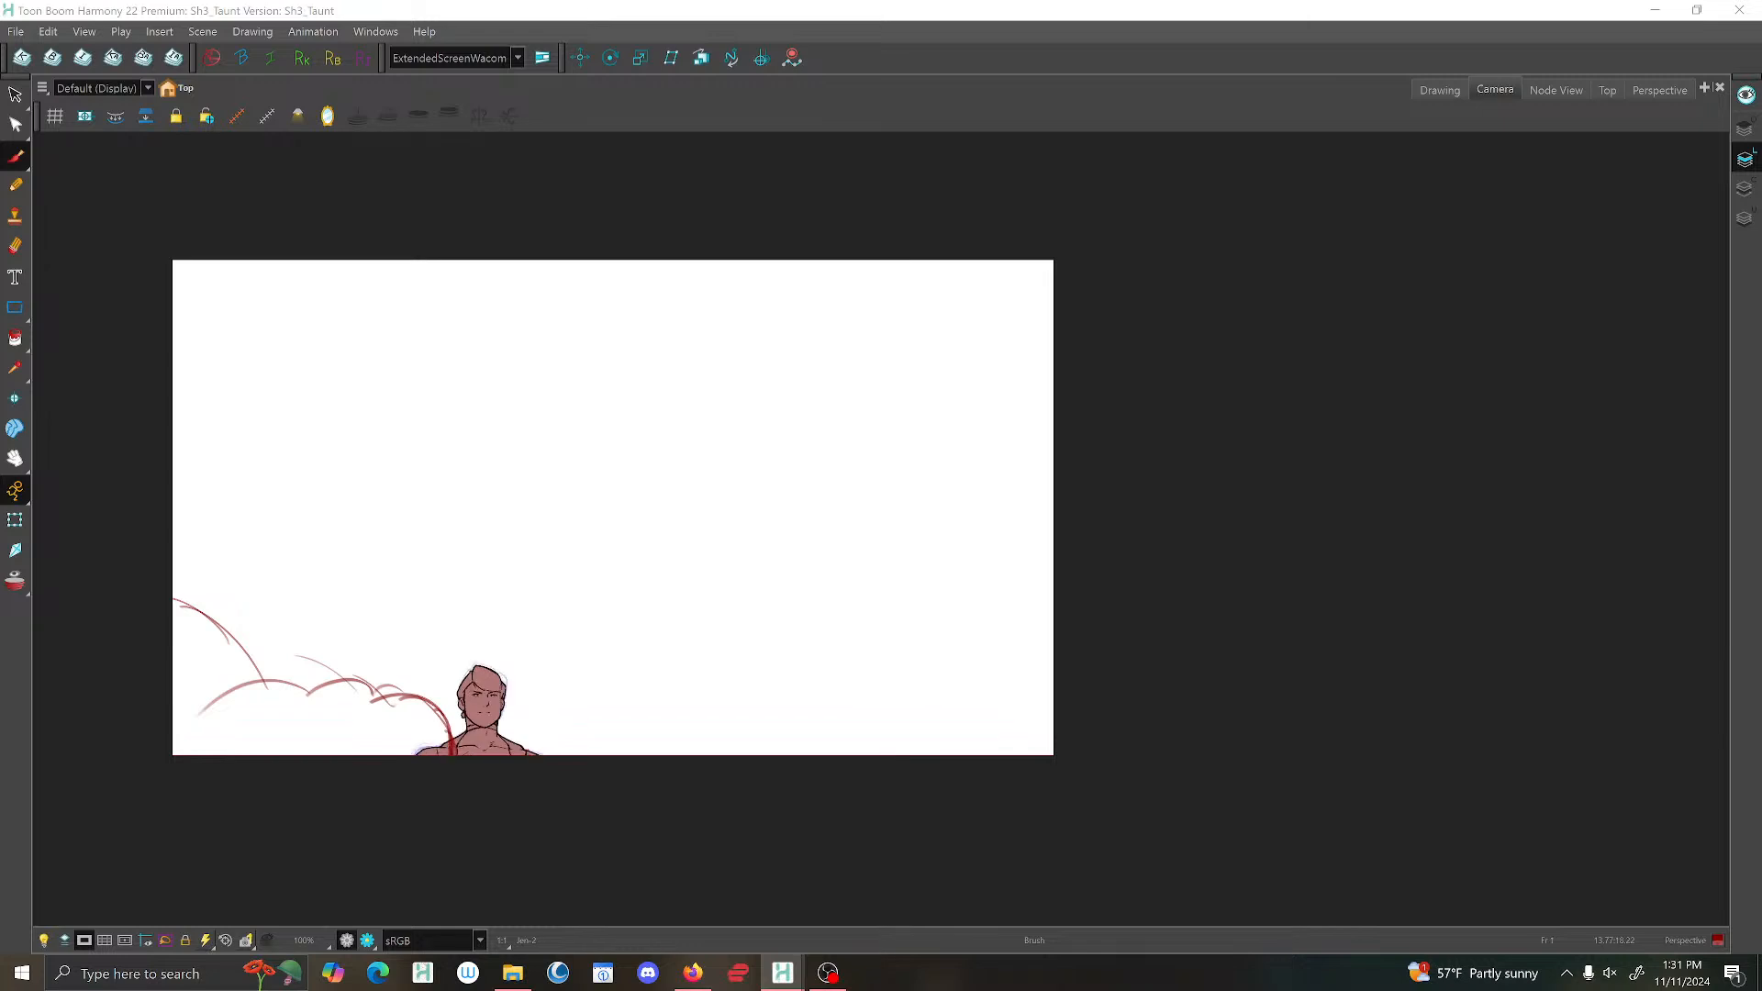
Show the character in the Drawing view with the light table on, and compare it with the Camera view.
{"action": "left_click", "coordinate": [1436, 89]}
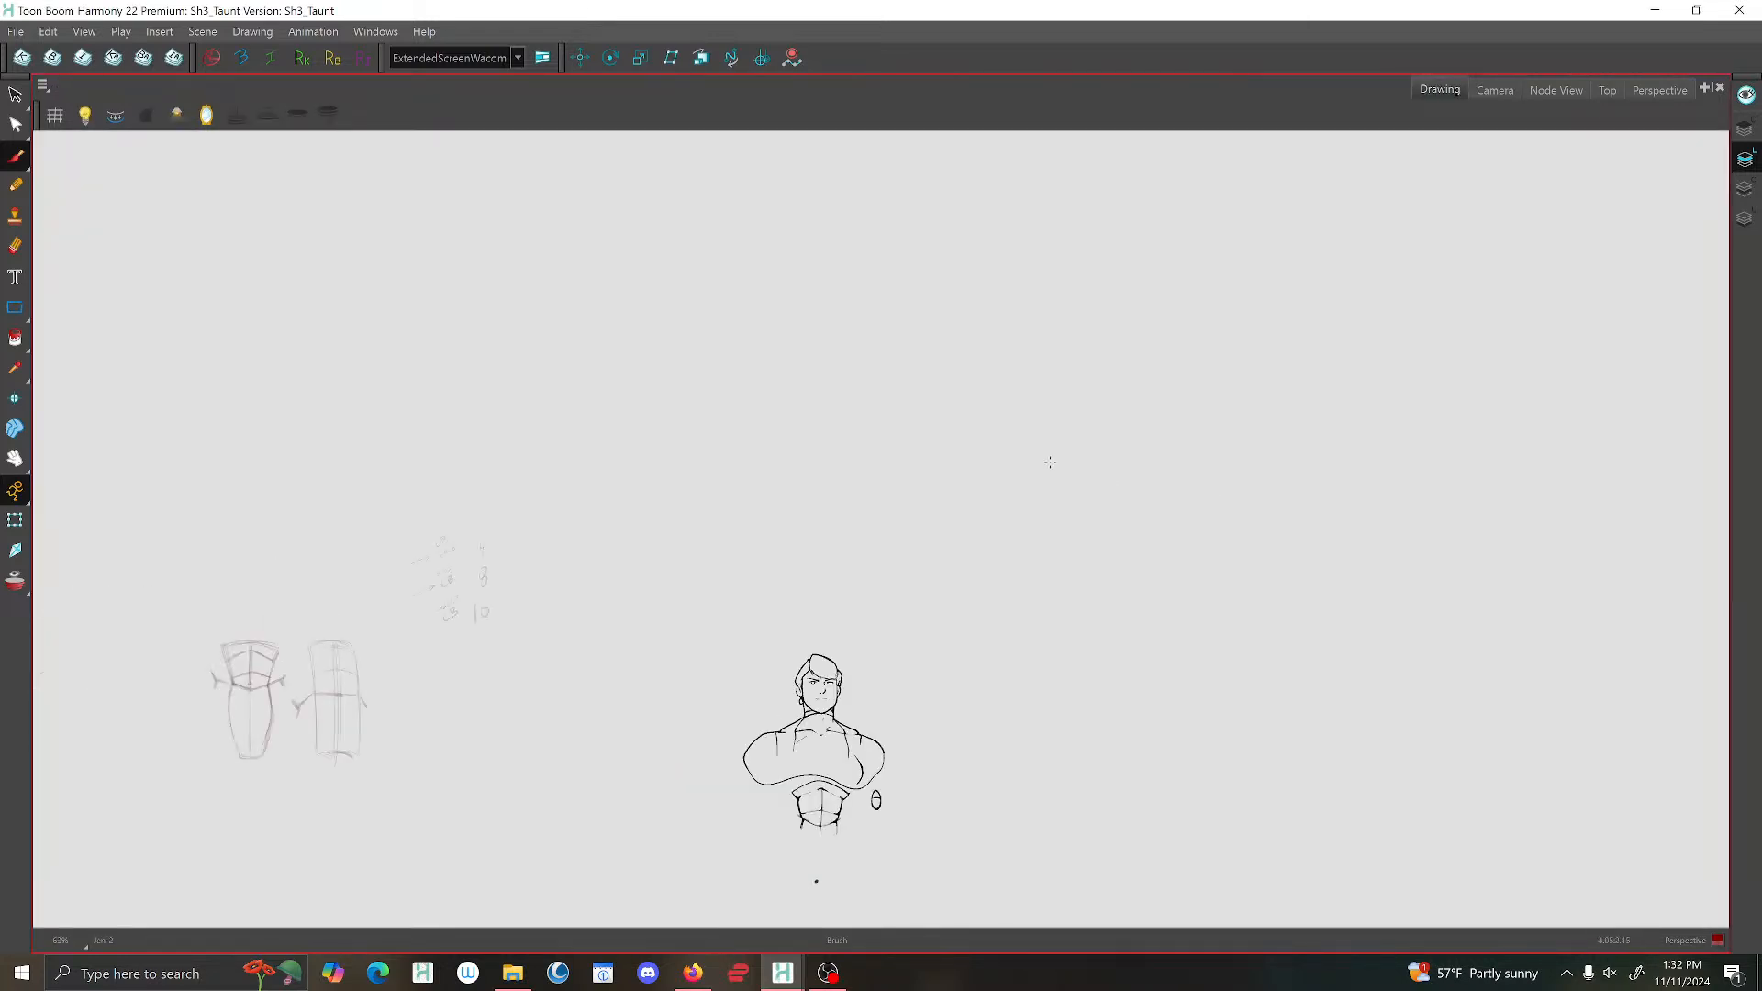
{"action": "left_click", "coordinate": [87, 101]}
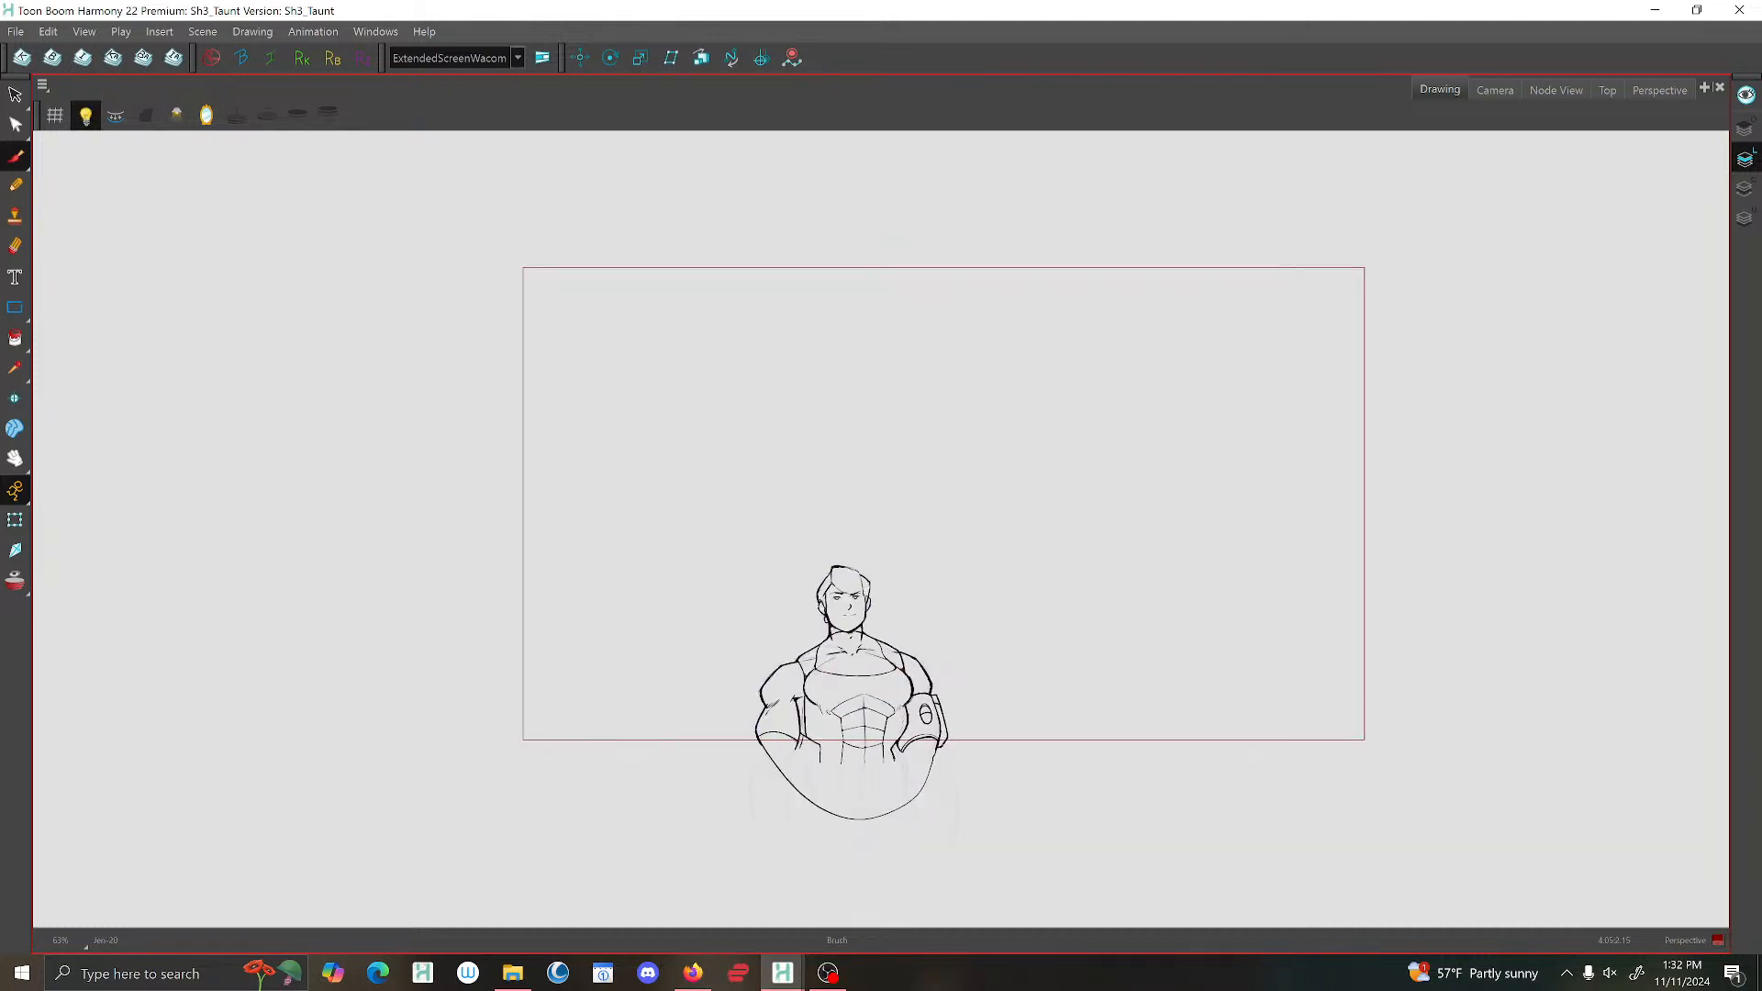
{"action": "scroll", "coordinate": [842, 631], "scroll_direction": "up", "scroll_amount": 3}
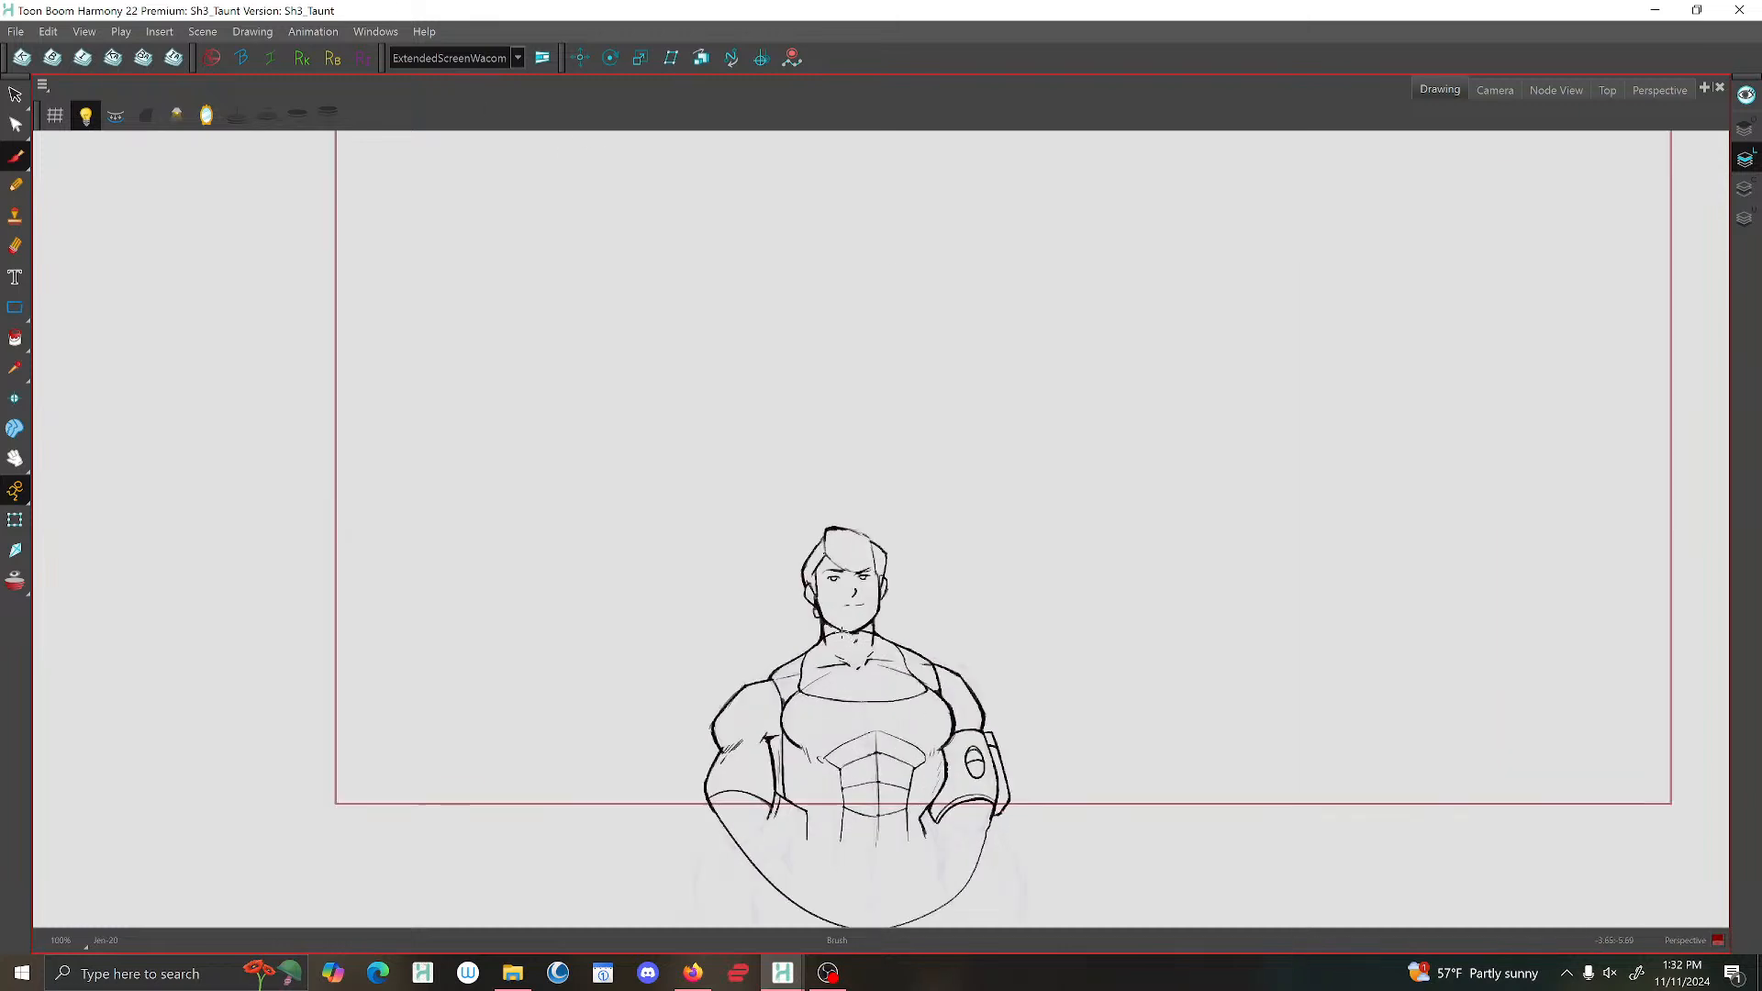
{"action": "left_click_drag", "start_coordinate": [841, 632], "coordinate": [814, 508]}
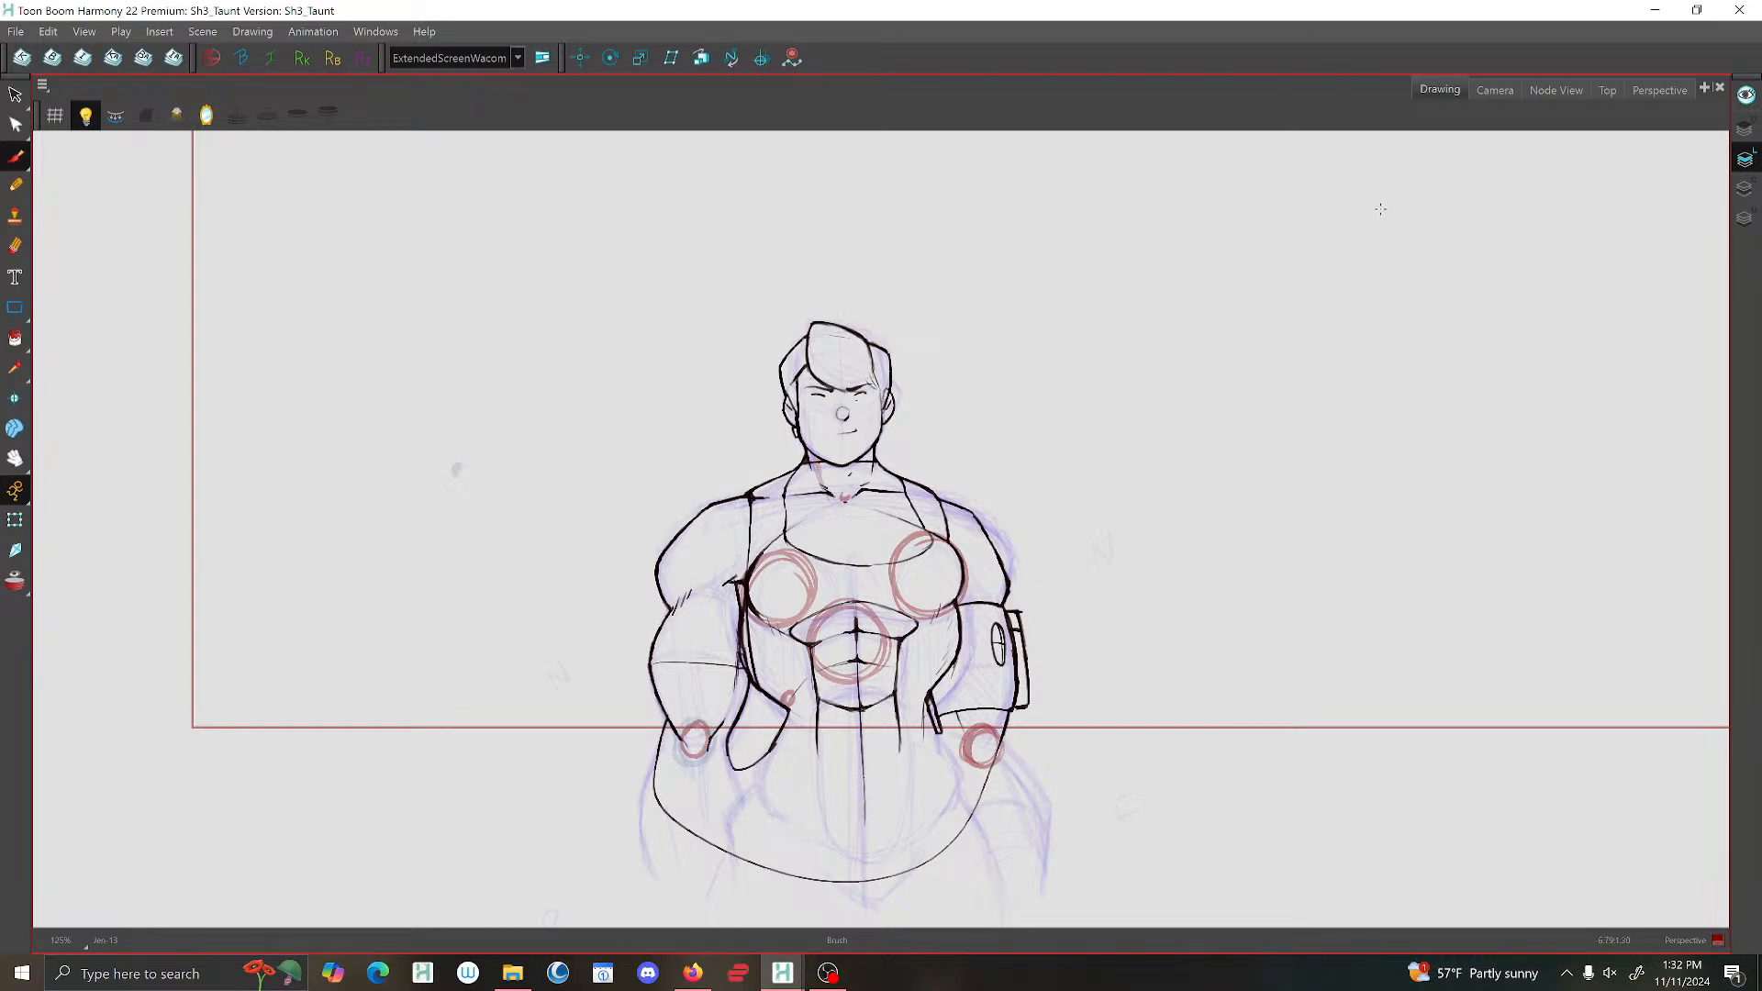
{"action": "left_click", "coordinate": [1495, 89]}
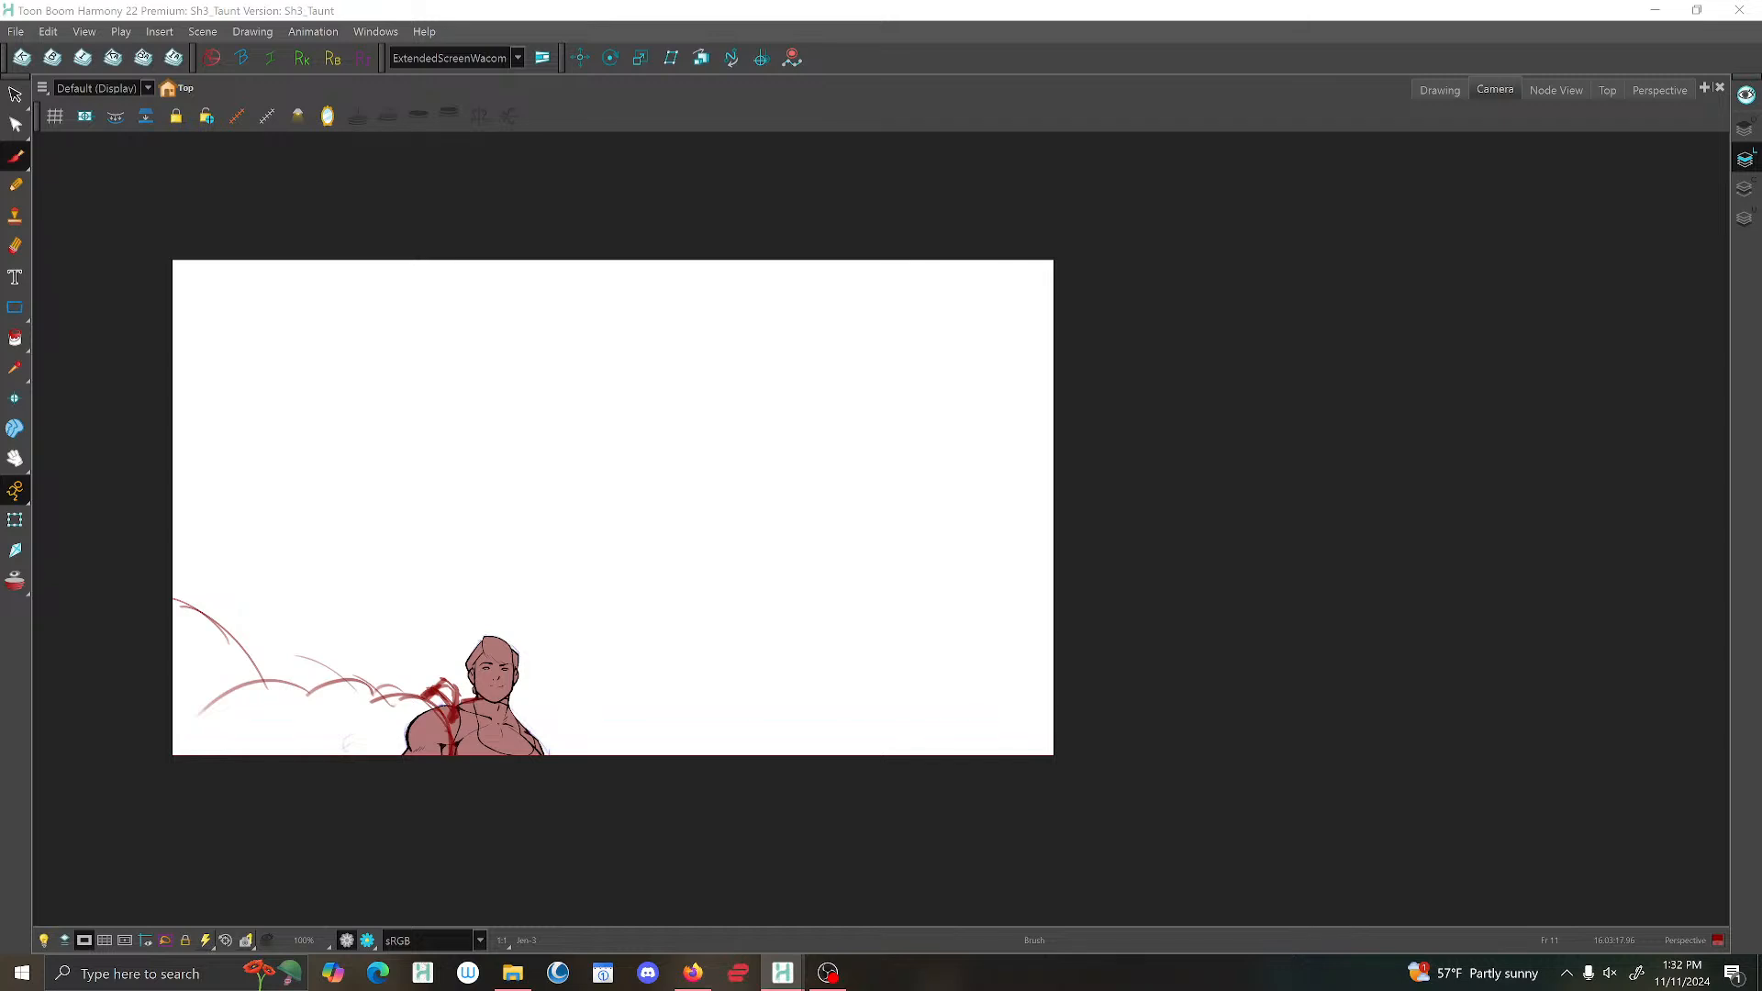
{"action": "left_click", "coordinate": [1438, 88]}
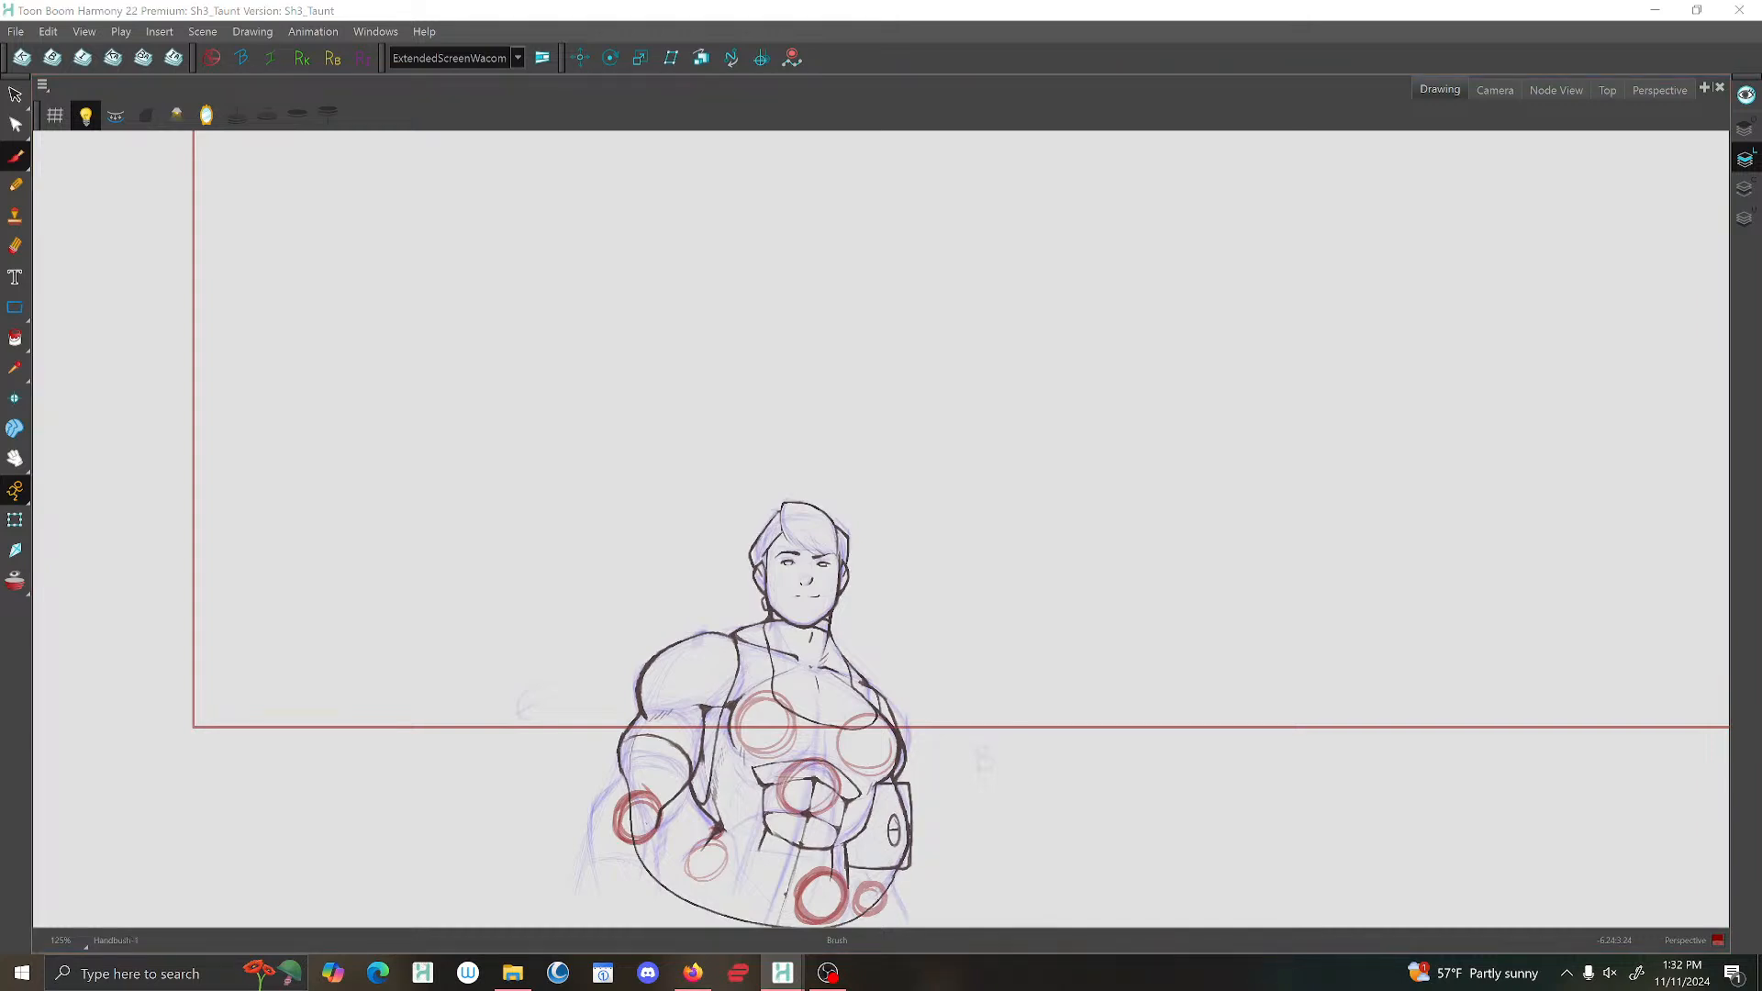
Preview all art layers together and set the alpha of the pinkish fill colour New 0 to 0.
{"action": "left_click", "coordinate": [1746, 96]}
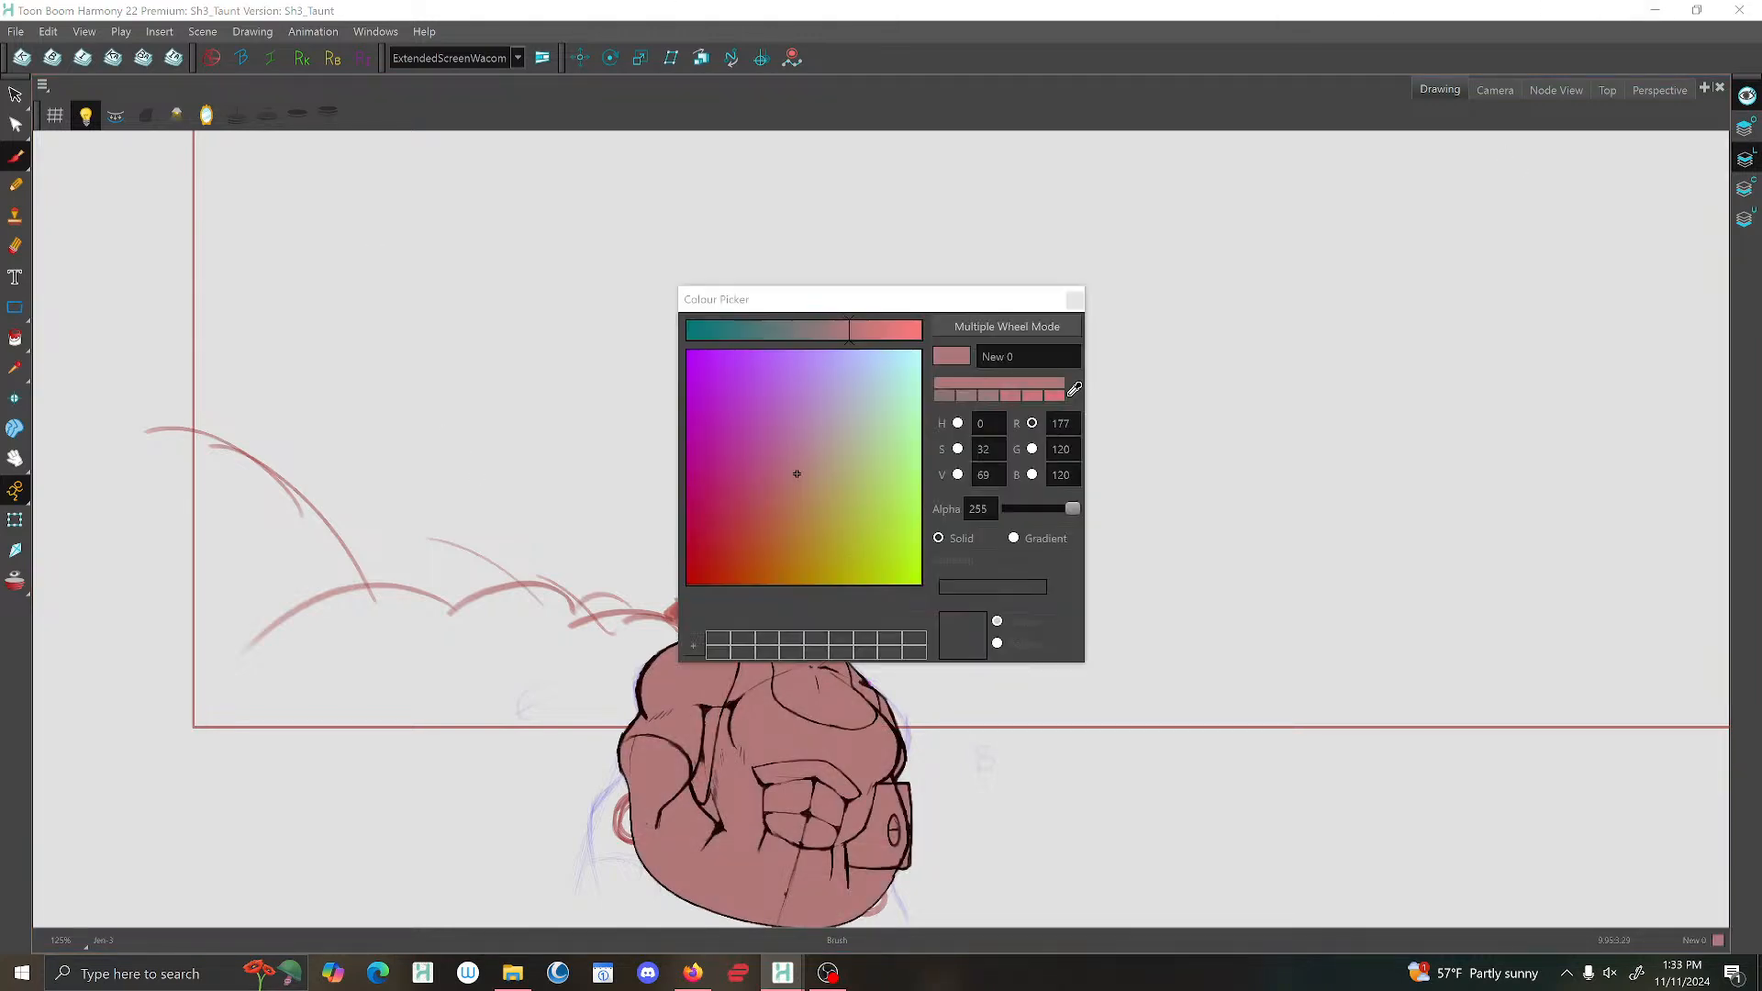
{"action": "left_click_drag", "start_coordinate": [1072, 508], "coordinate": [955, 526]}
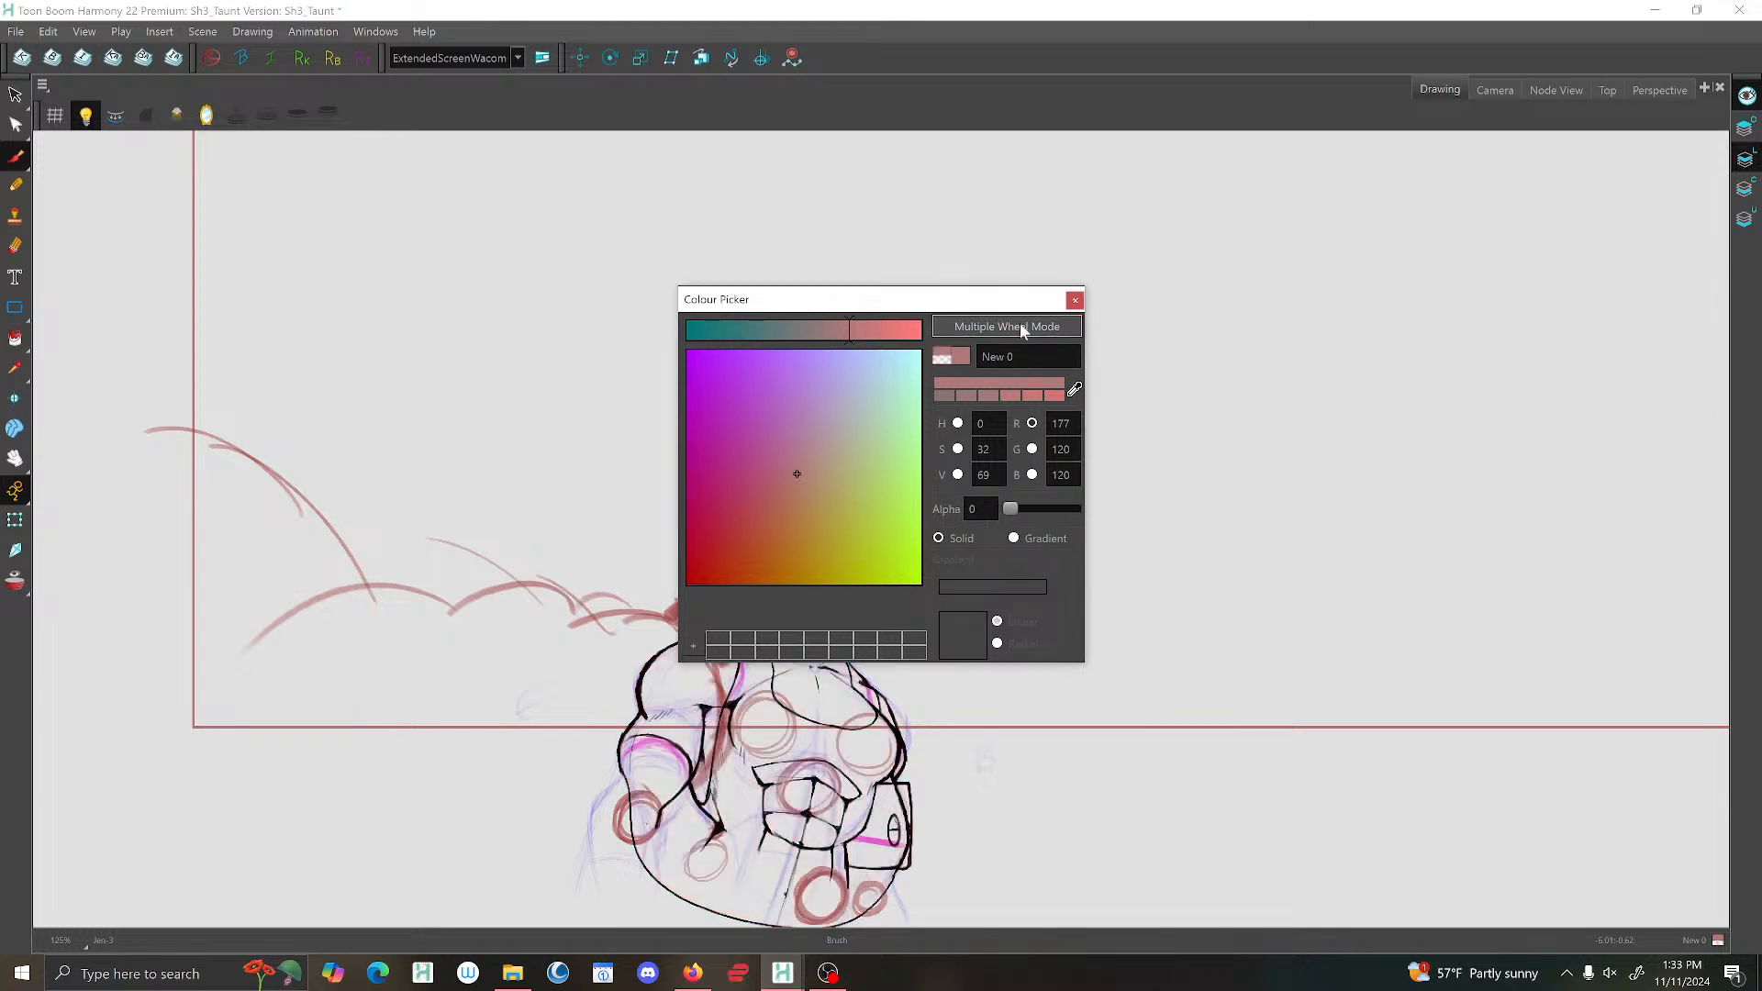
{"action": "left_click", "coordinate": [1075, 300]}
{"action": "scroll", "coordinate": [787, 503], "scroll_direction": "up", "scroll_amount": 1}
{"action": "left_click_drag", "start_coordinate": [783, 503], "coordinate": [870, 334]}
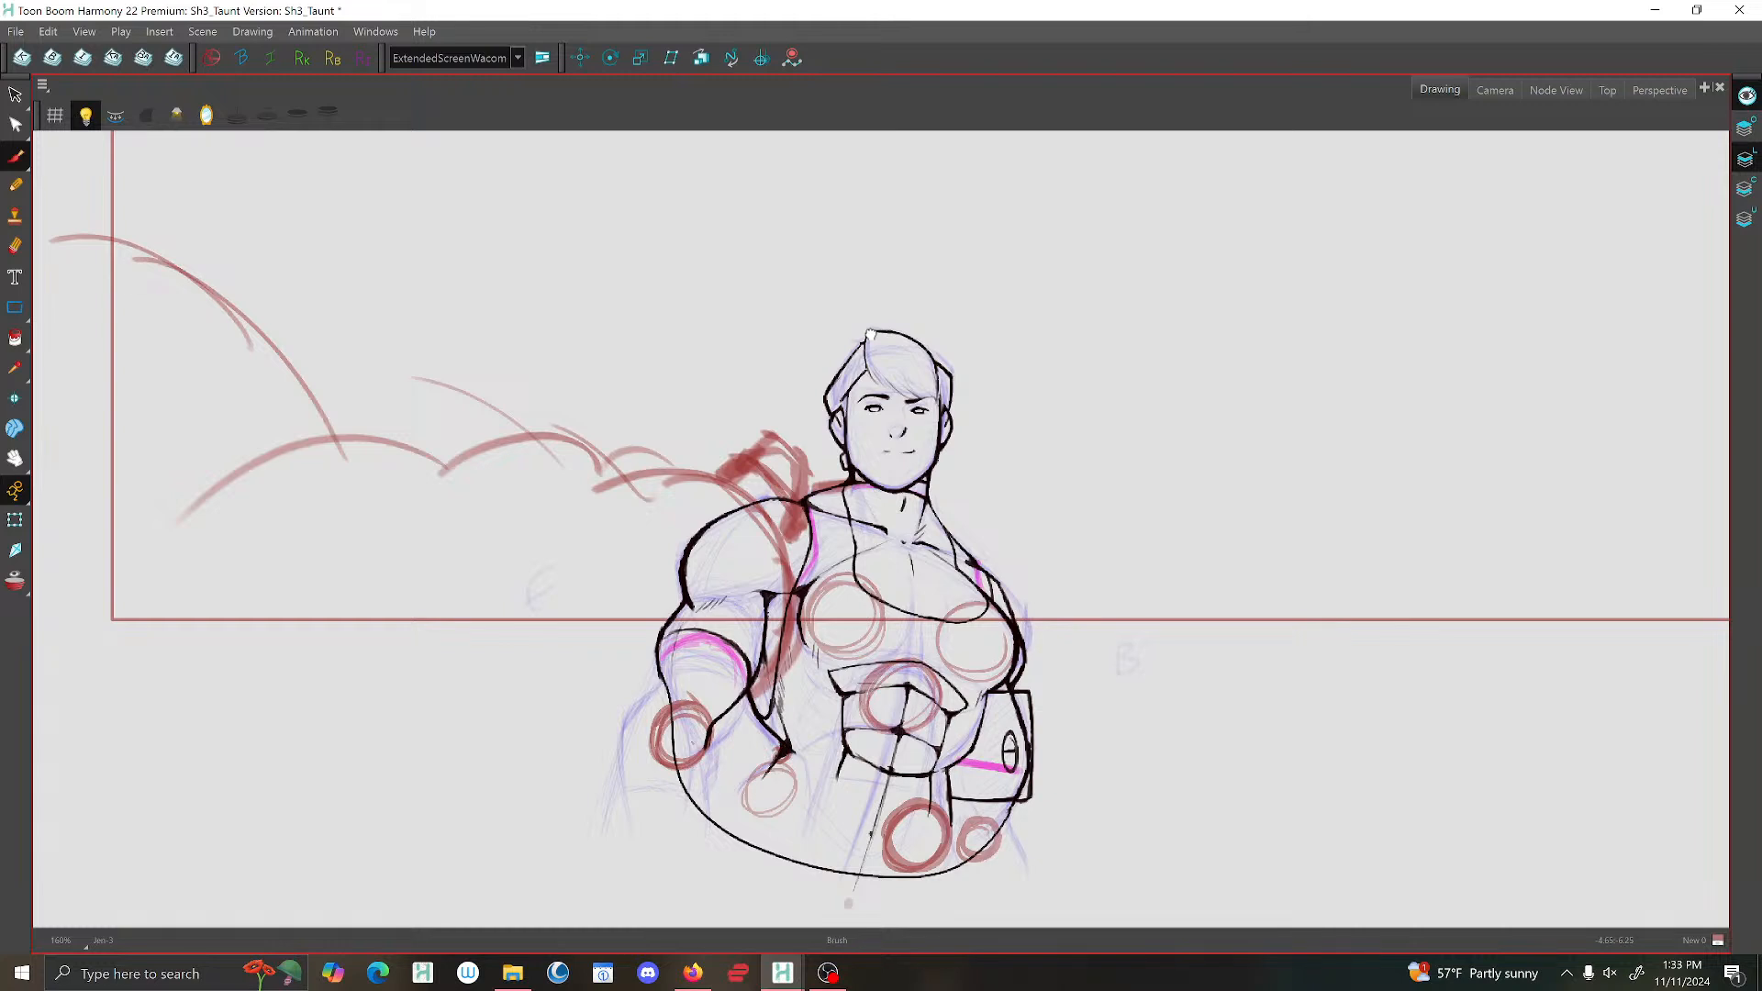
{"action": "scroll", "coordinate": [869, 335], "scroll_direction": "up", "scroll_amount": 1}
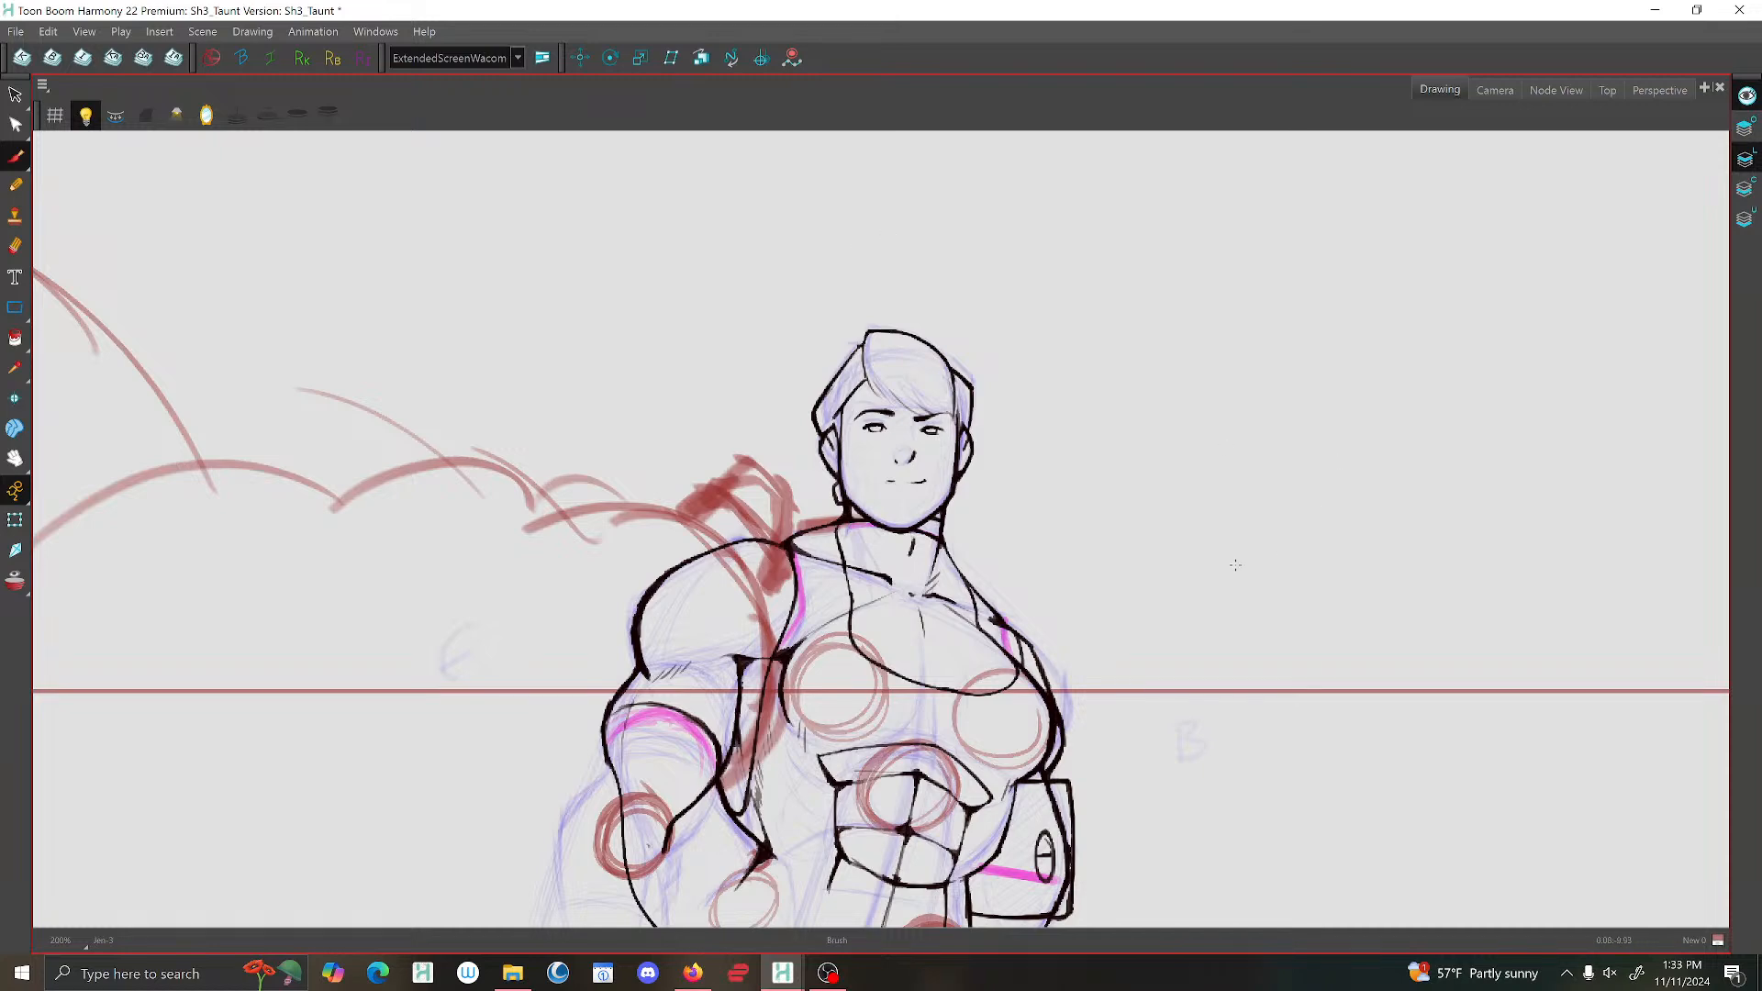
Flip back and forth through the neighbouring drawings to check how the character's pose moves.
{"action": "key", "text": "1"}
{"action": "key", "text": "g"}
{"action": "key", "text": "g"}
{"action": "key", "text": "g"}
{"action": "key", "text": "f"}
{"action": "key", "text": "f"}
{"action": "key", "text": "f"}
{"action": "key", "text": "f"}
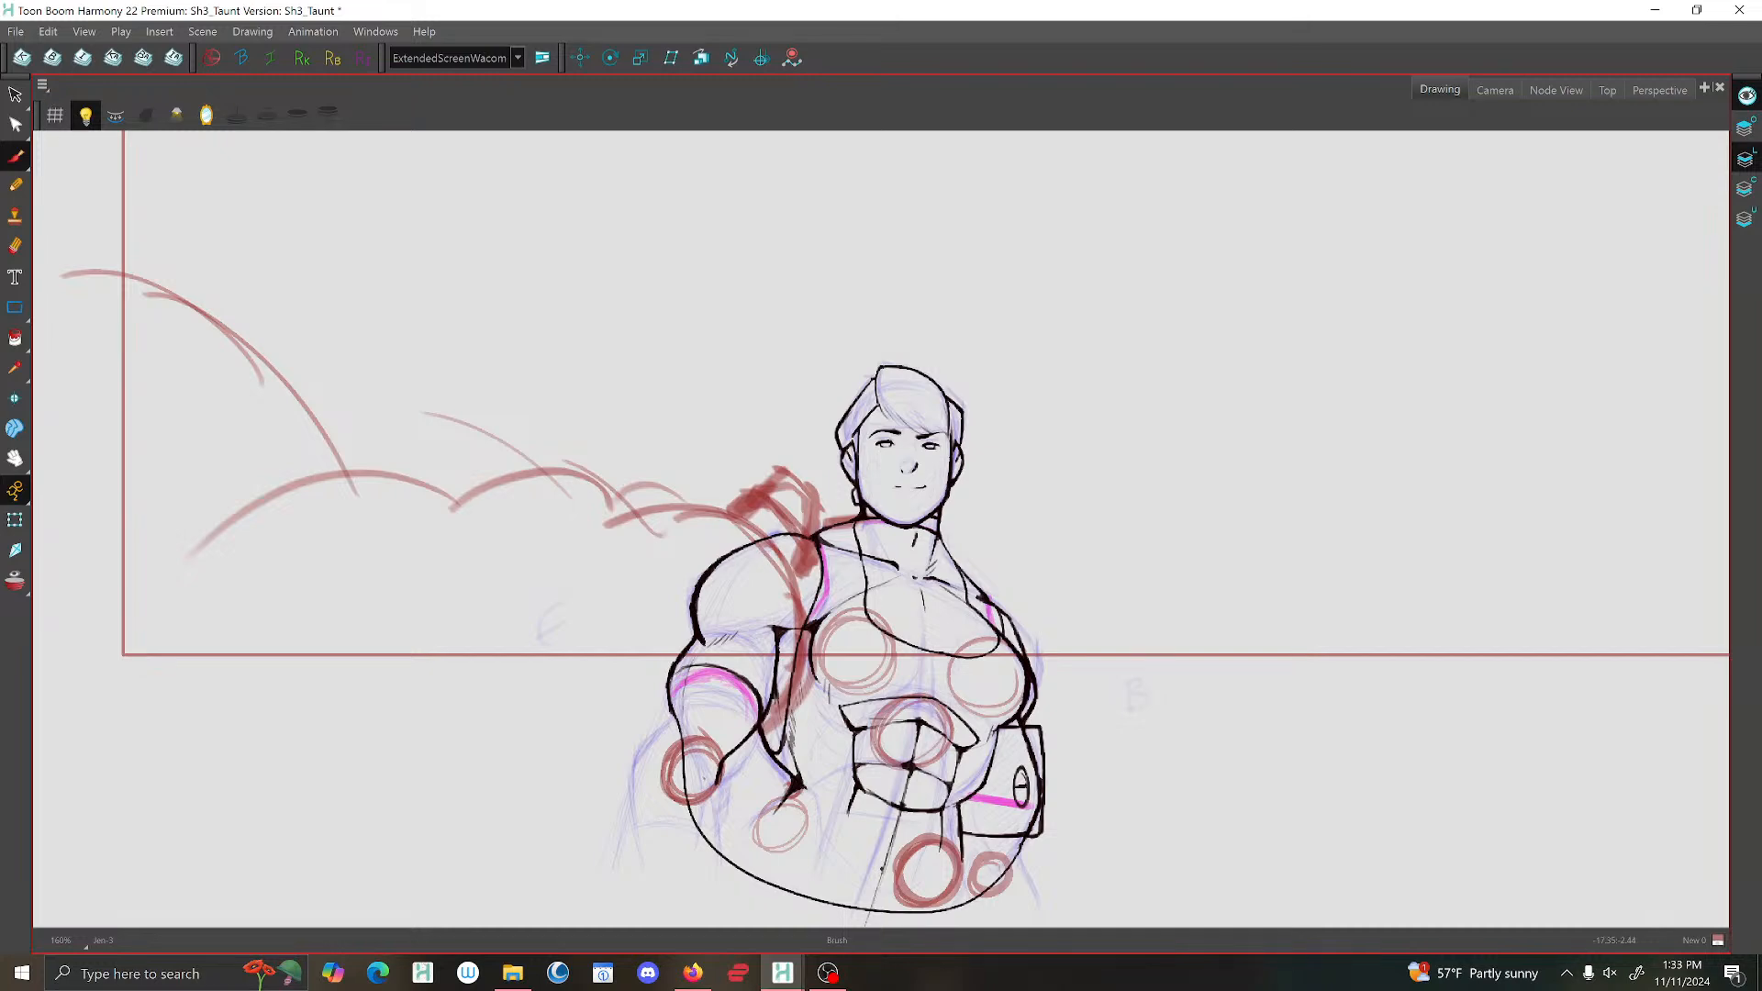
{"action": "key", "text": "2"}
{"action": "key", "text": "2"}
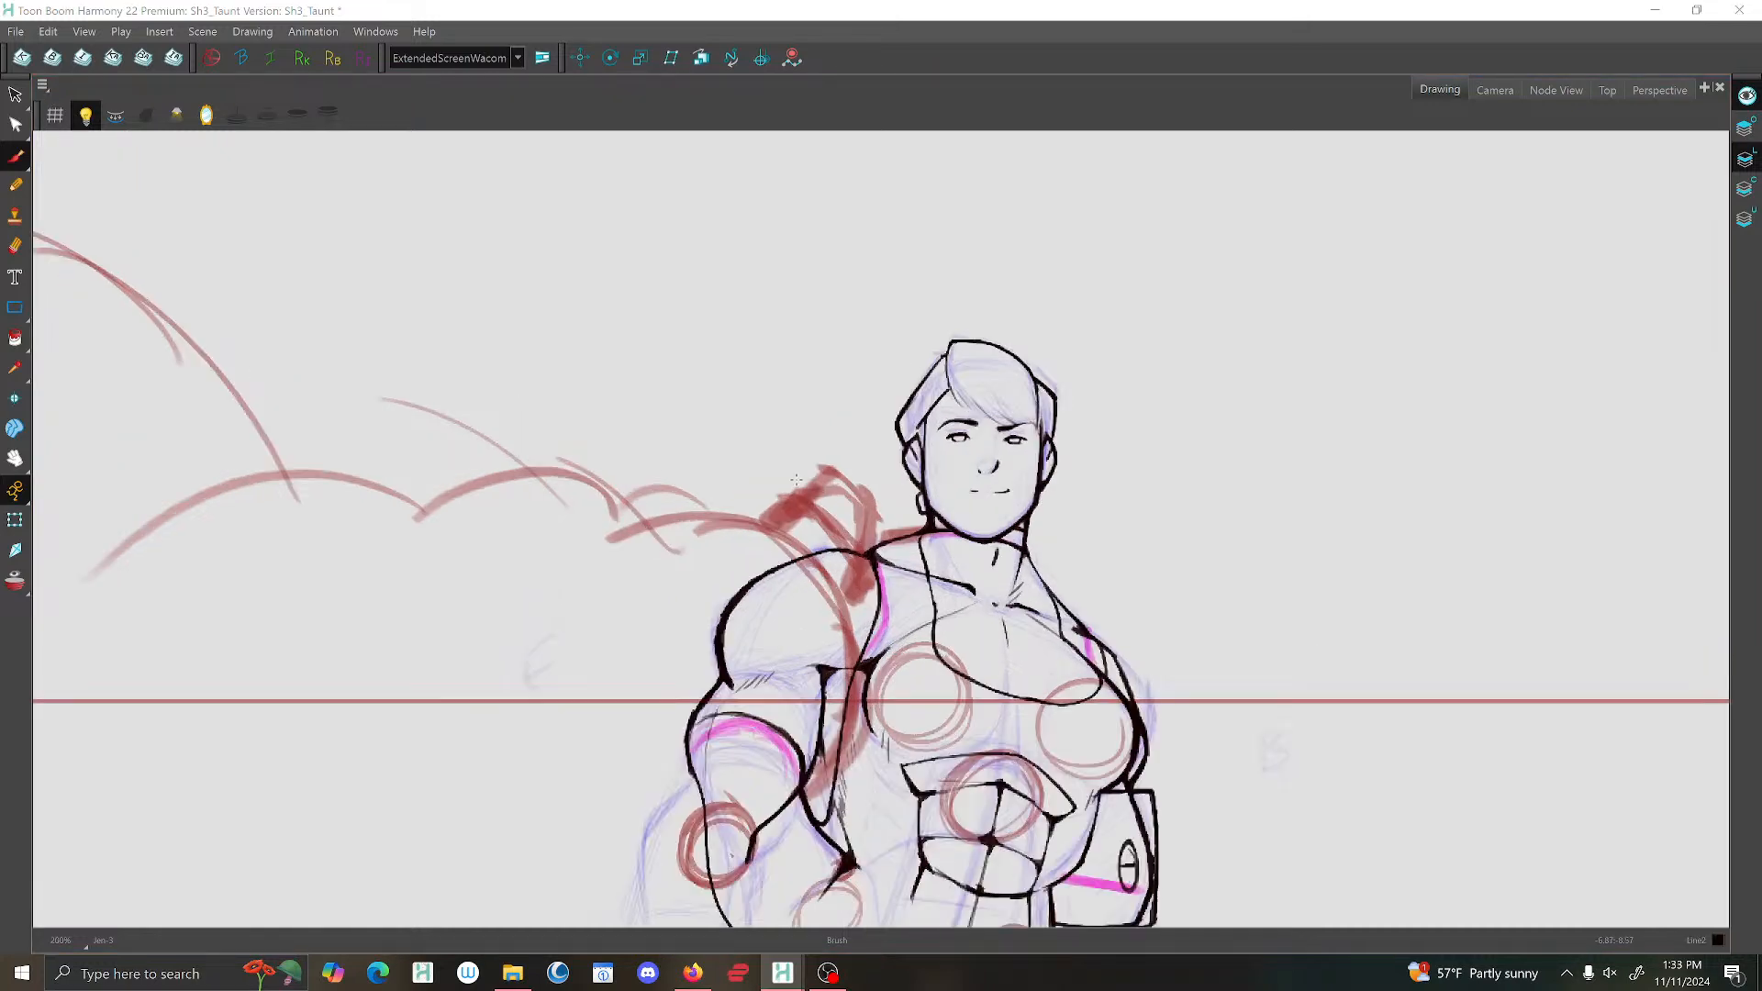
{"action": "left_click_drag", "start_coordinate": [896, 489], "coordinate": [811, 265]}
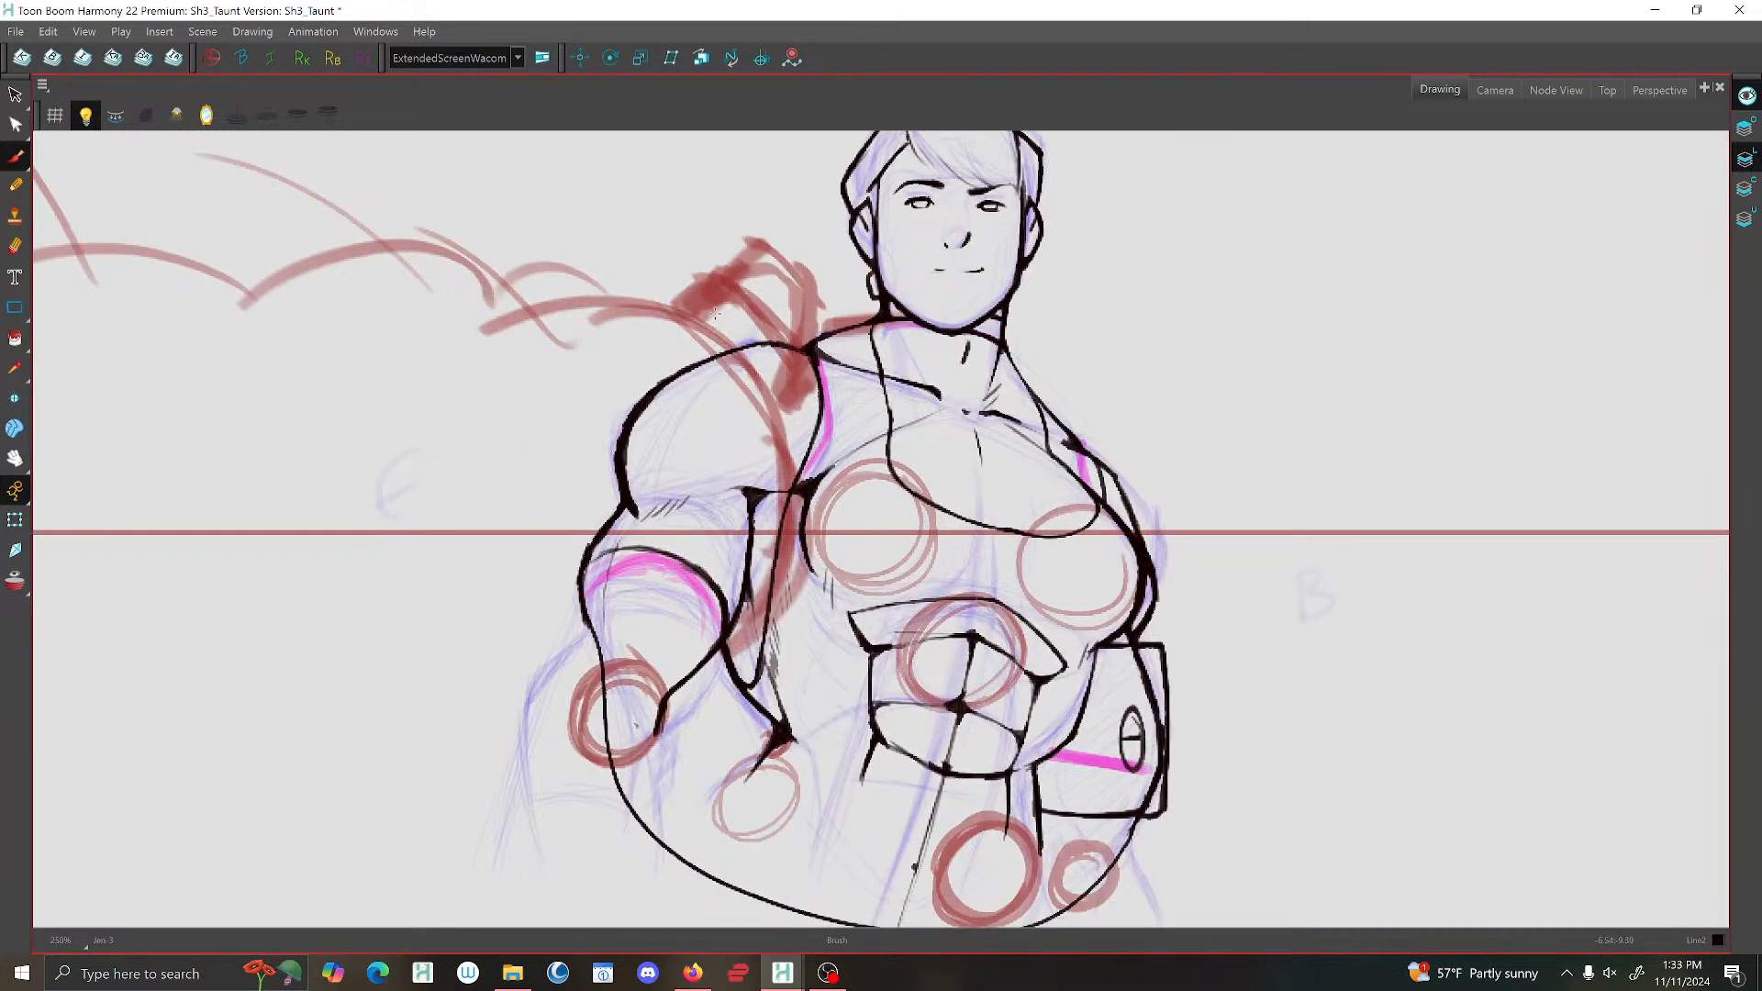
{"action": "left_click_drag", "start_coordinate": [372, 287], "coordinate": [367, 315]}
{"action": "key", "text": "ctrl+z"}
{"action": "key", "text": "comma"}
{"action": "key", "text": "period"}
Check the character drawing's proportions in mirrored view, return to normal orientation and examine its placement in the camera frame.
{"action": "left_click", "coordinate": [210, 115]}
{"action": "left_click", "coordinate": [209, 115]}
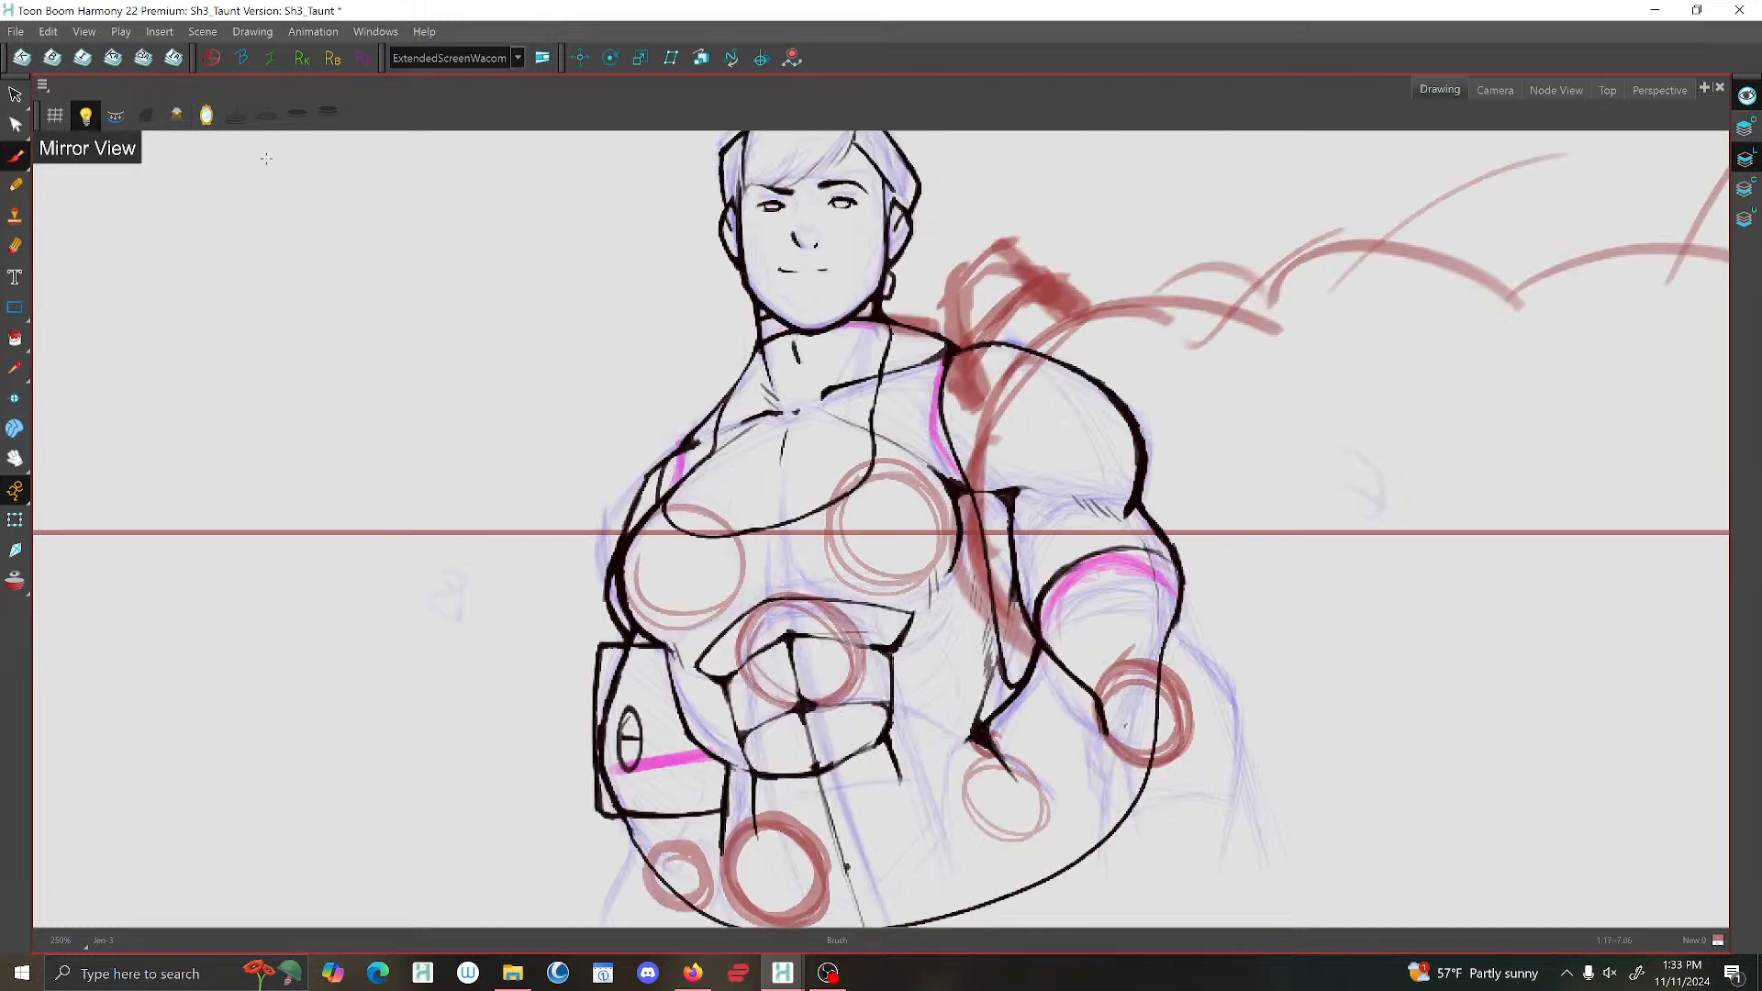
{"action": "scroll", "coordinate": [639, 257], "scroll_direction": "down", "scroll_amount": 3}
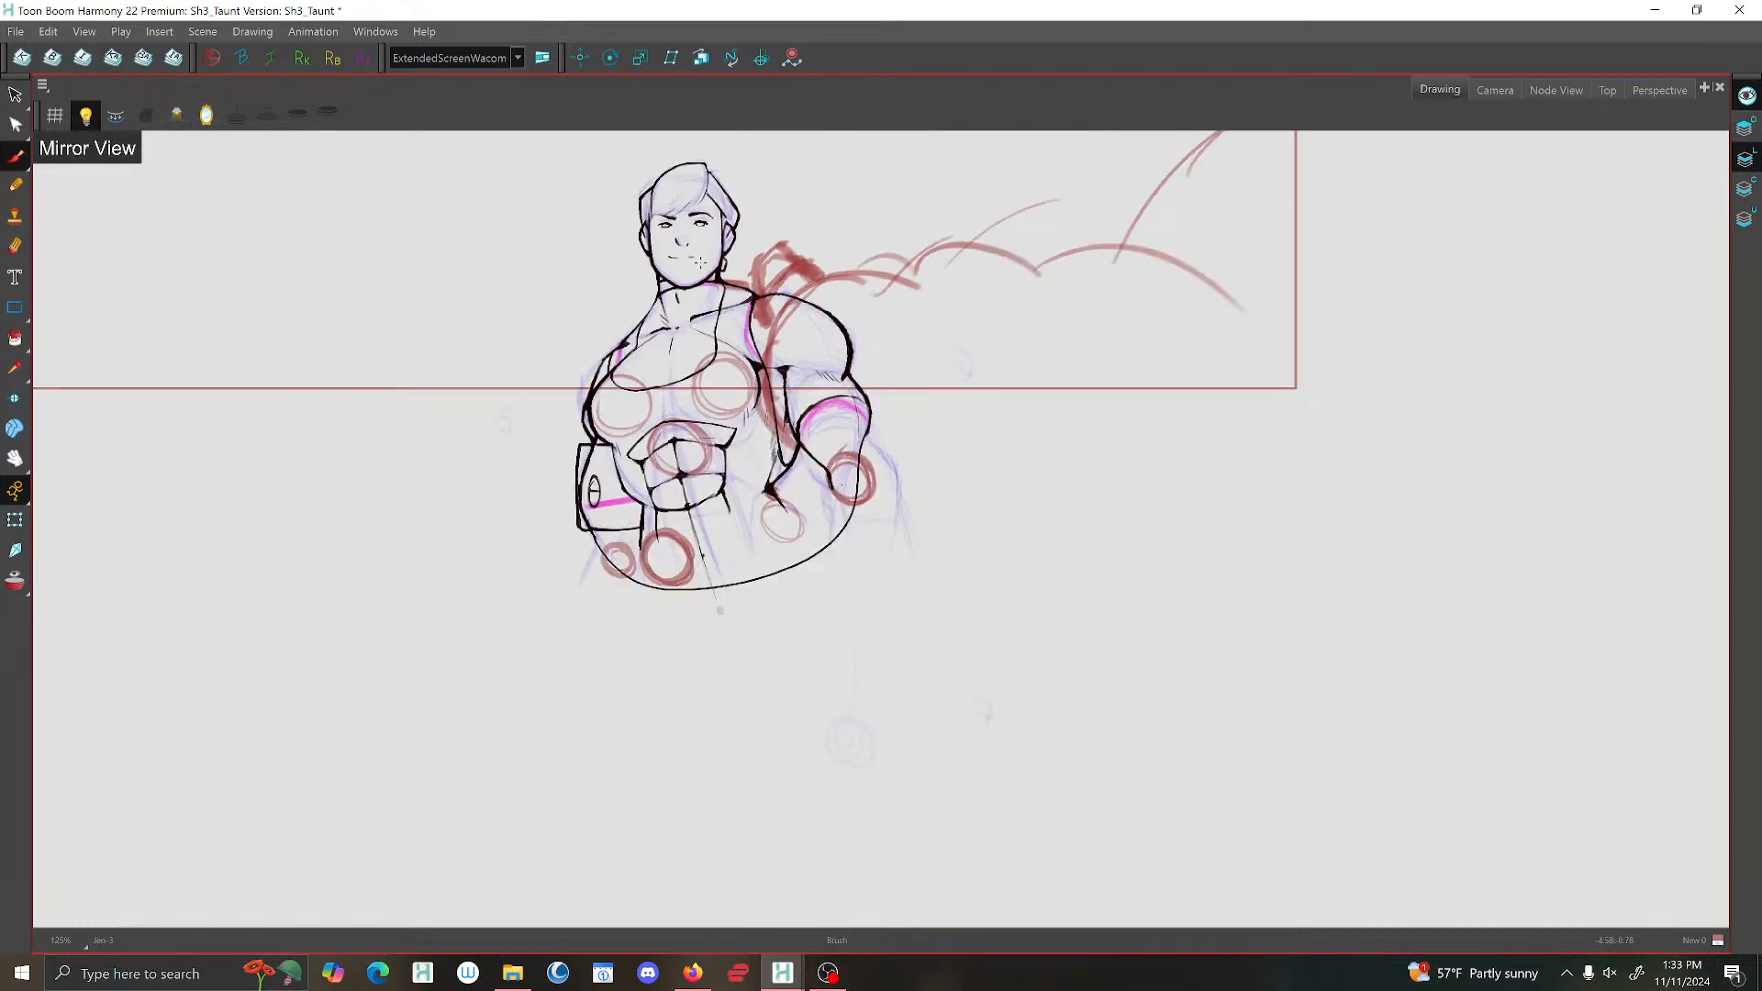
{"action": "left_click", "coordinate": [208, 115]}
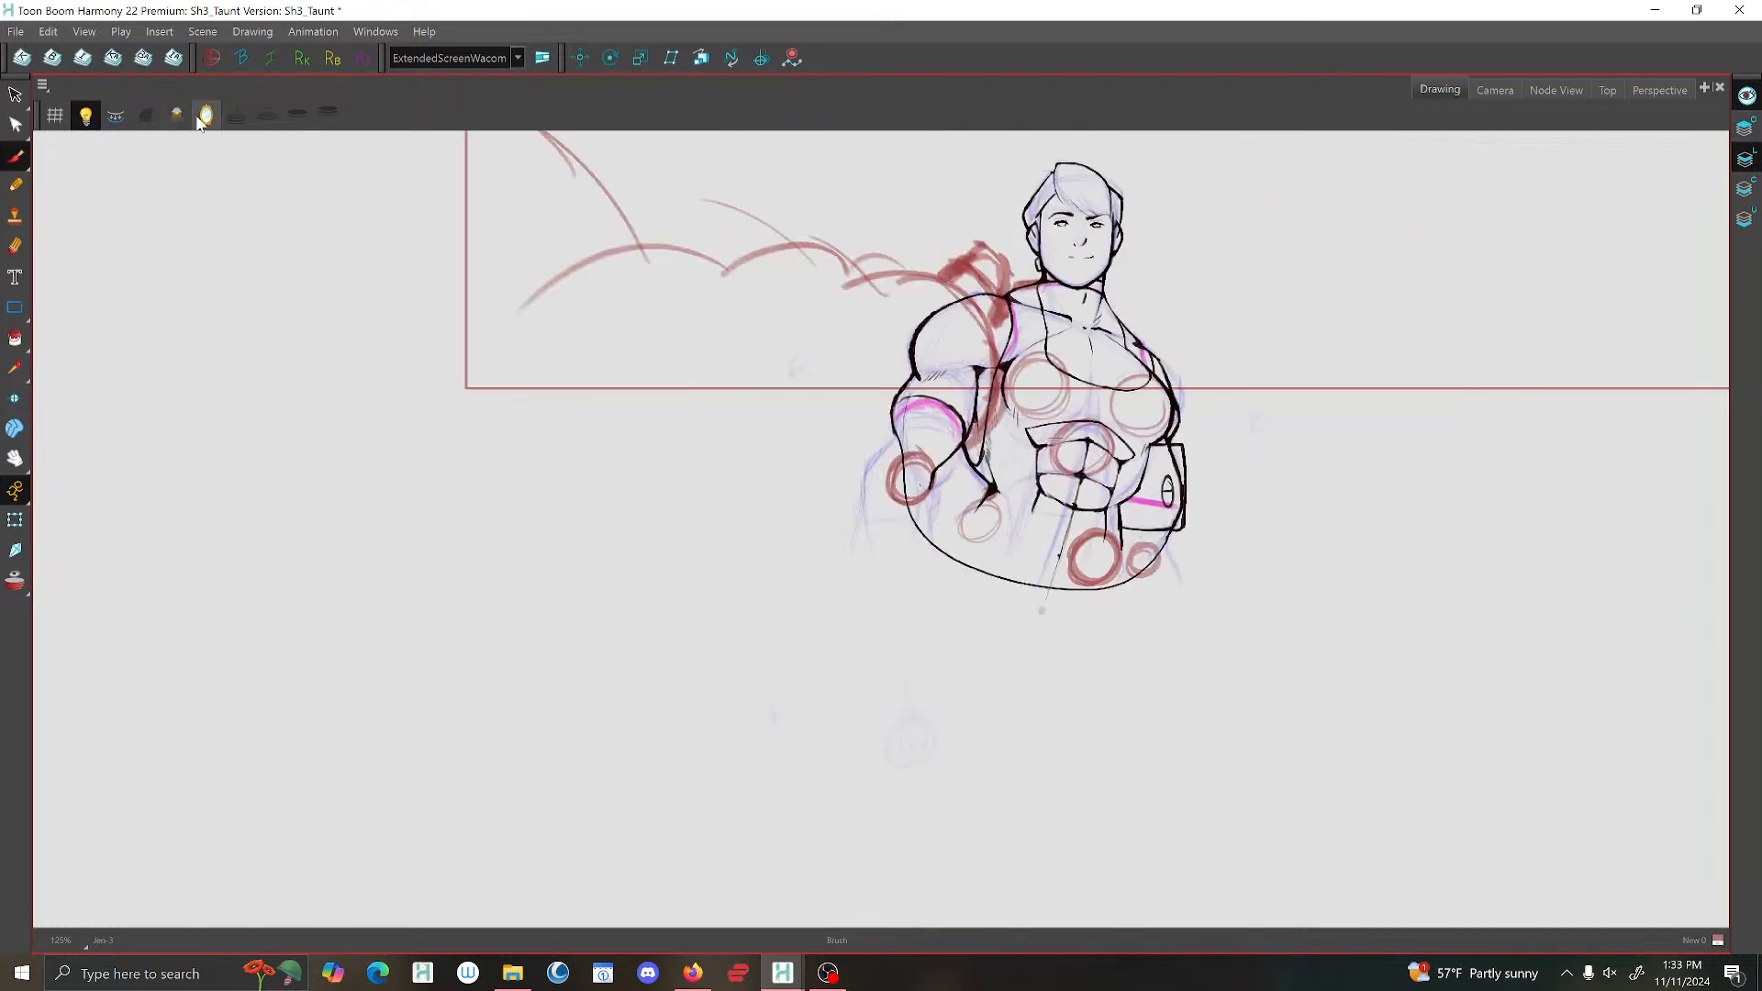
{"action": "scroll", "coordinate": [843, 335], "scroll_direction": "down", "scroll_amount": 1}
{"action": "mouse_move", "coordinate": [843, 336]}
{"action": "left_mouse_down"}
{"action": "mouse_move", "coordinate": [601, 776]}
{"action": "mouse_move", "coordinate": [551, 819]}
{"action": "left_mouse_up"}
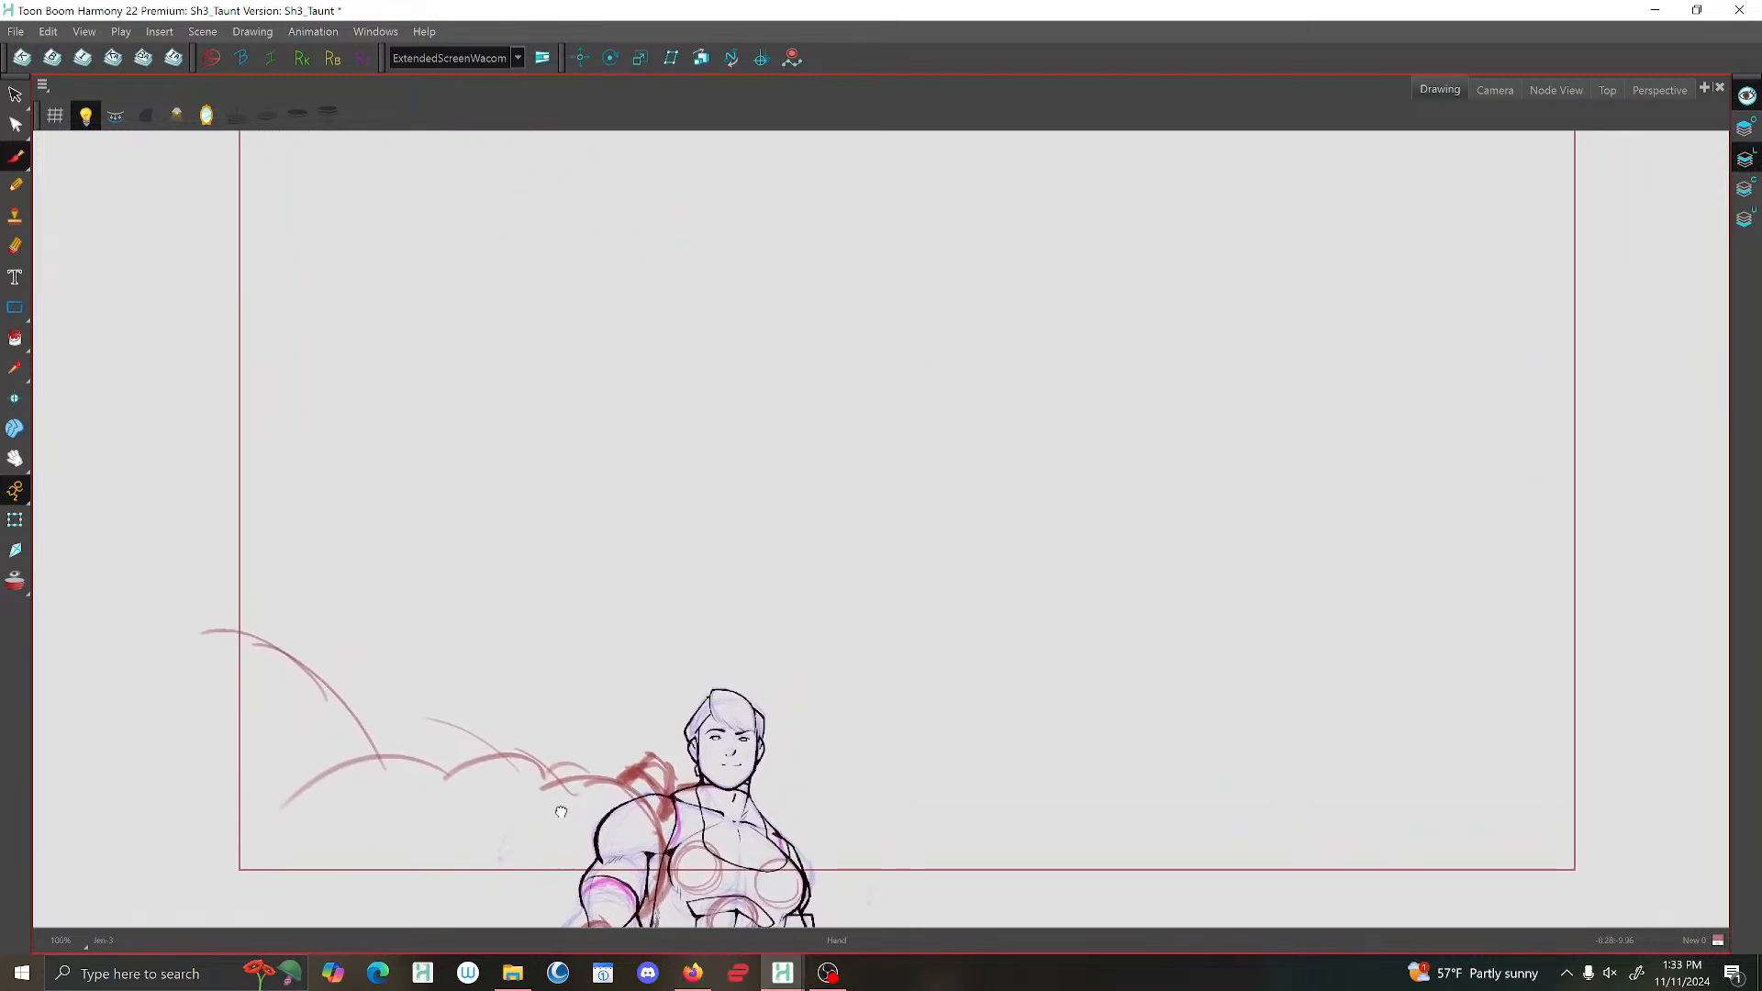
{"action": "scroll", "coordinate": [551, 821], "scroll_direction": "down", "scroll_amount": 1}
{"action": "scroll", "coordinate": [558, 805], "scroll_direction": "up", "scroll_amount": 1}
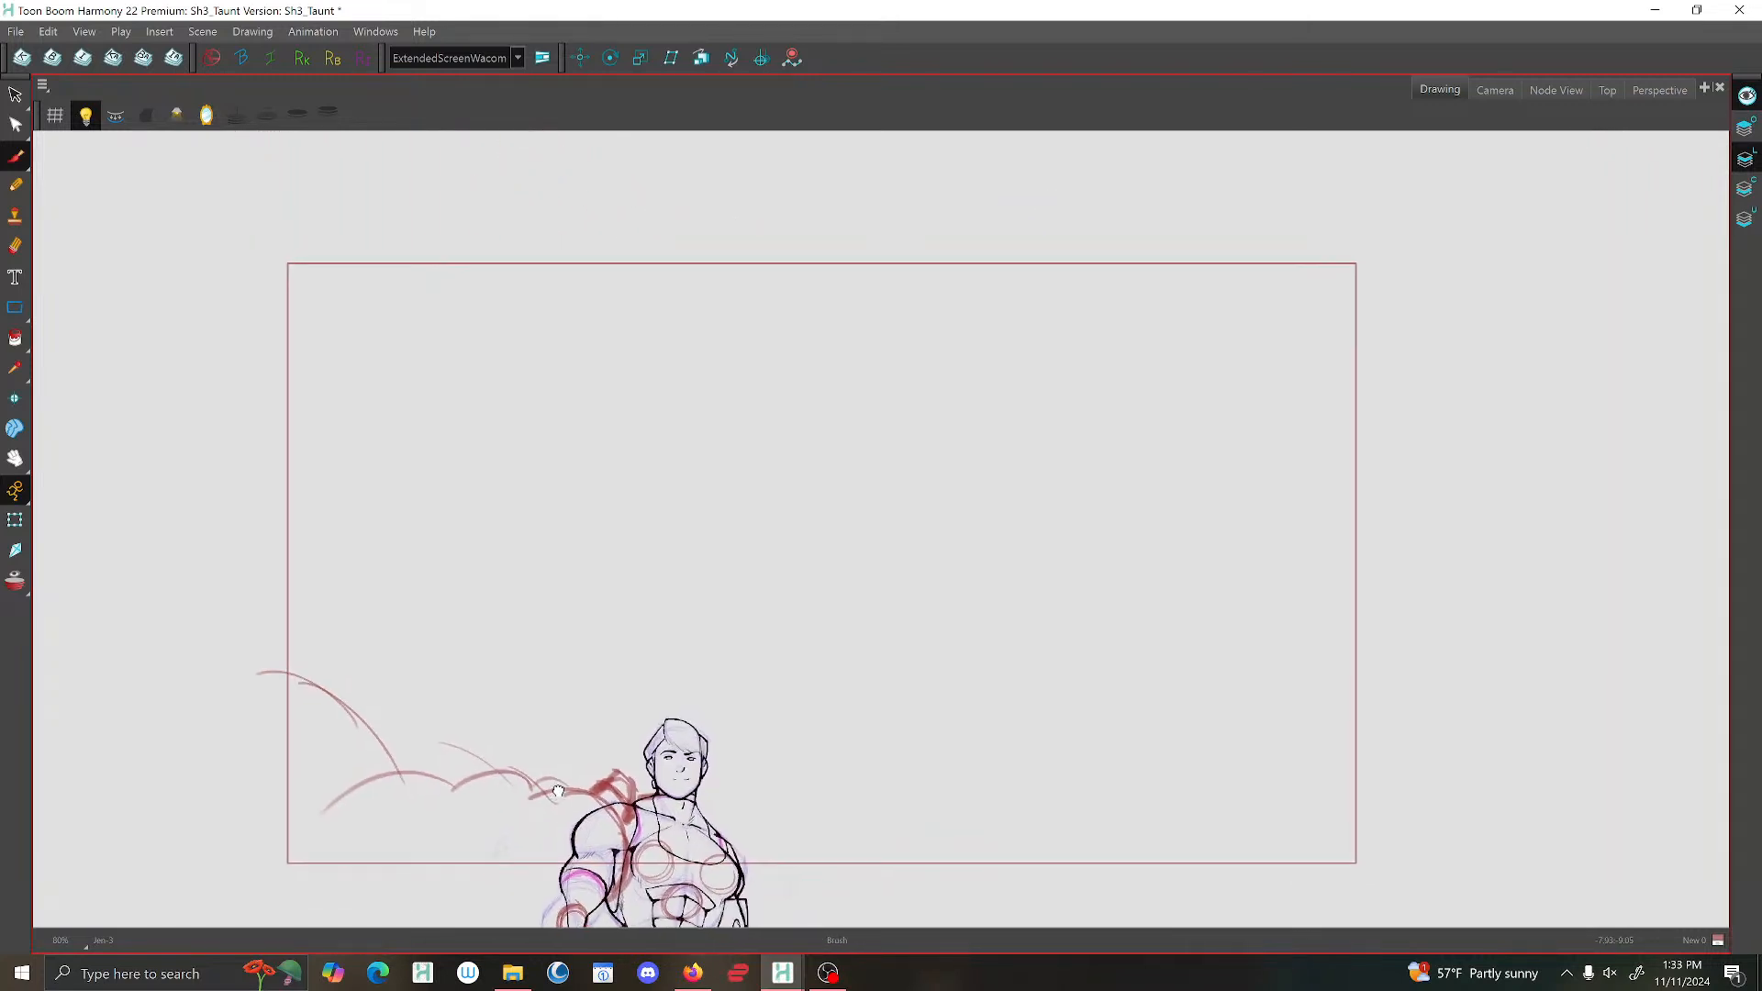
{"action": "left_click_drag", "start_coordinate": [558, 806], "coordinate": [558, 817]}
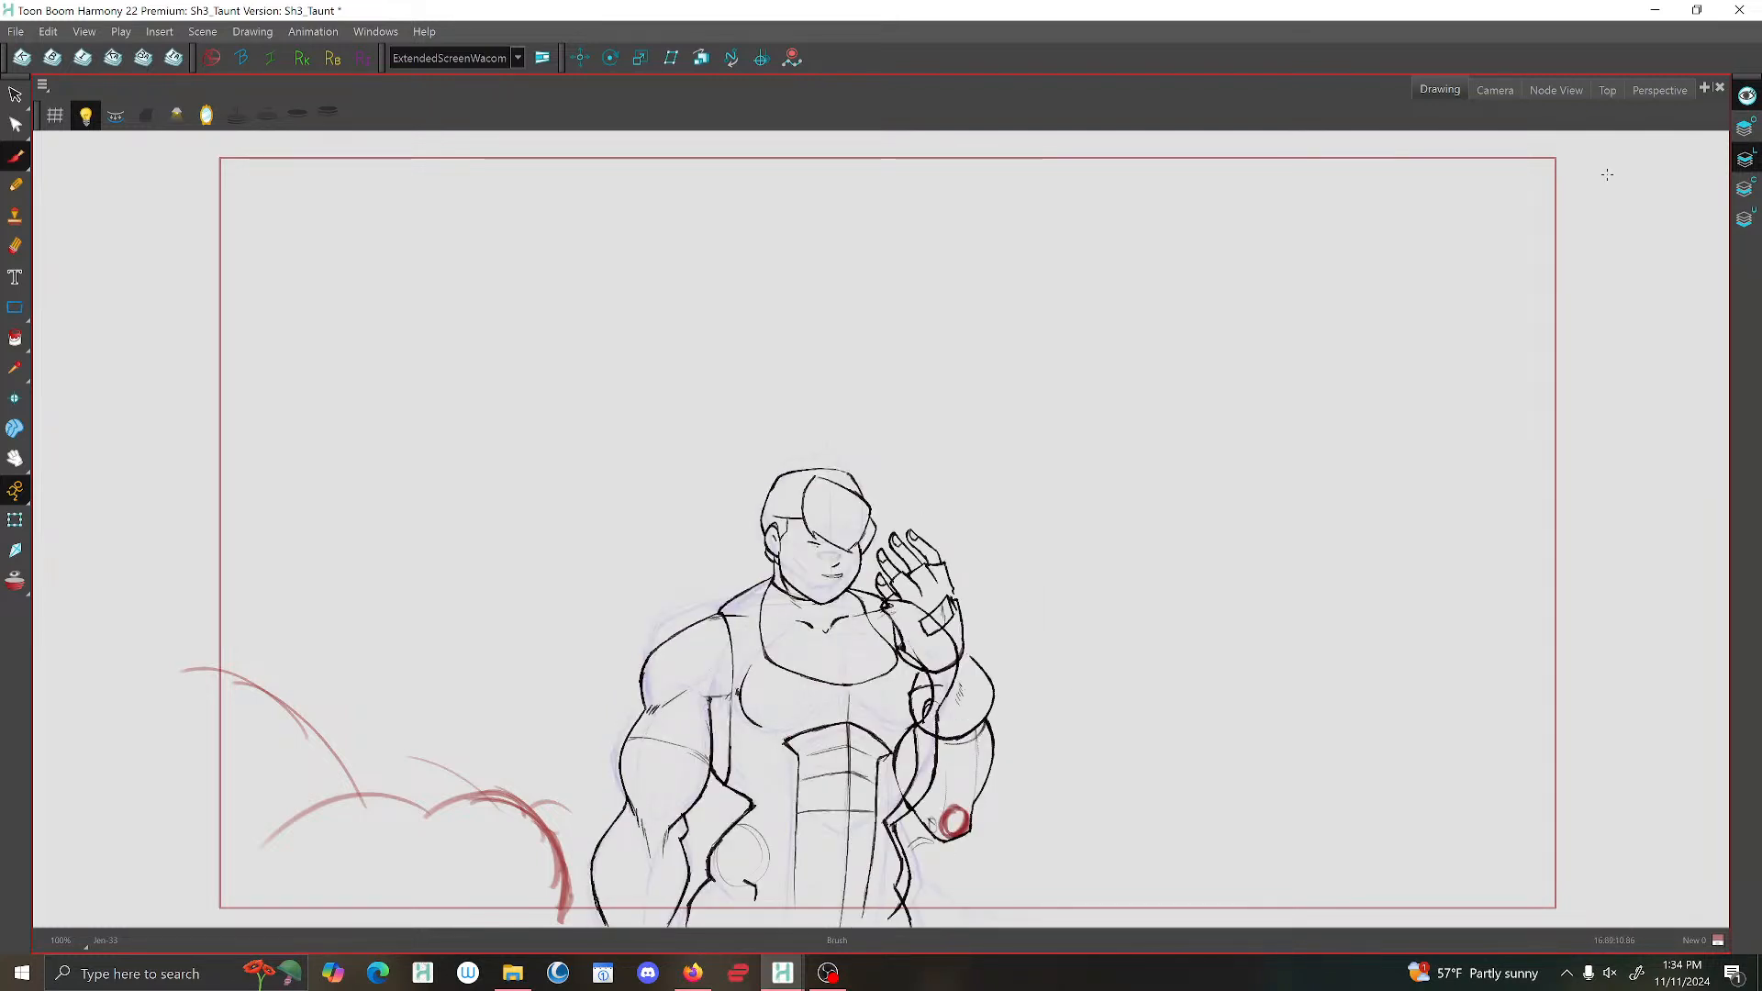
Compare the raised-hand drawing with and without the other art layers previewed.
{"action": "left_click", "coordinate": [1747, 95]}
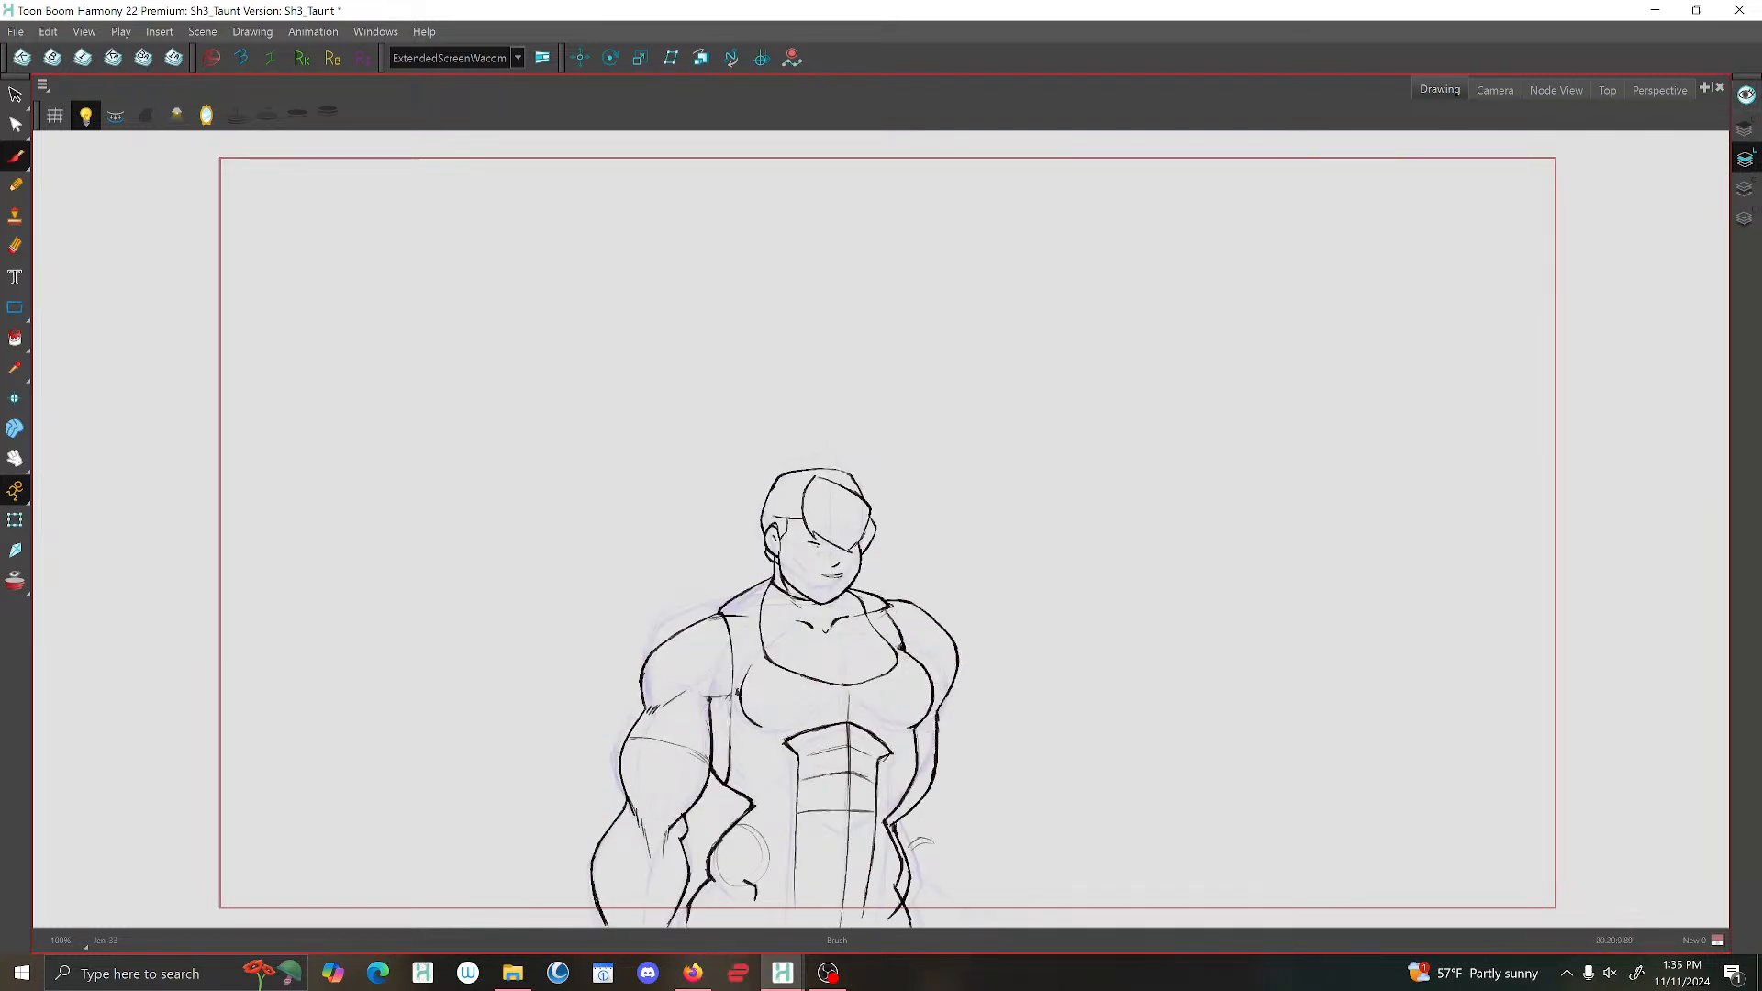
{"action": "left_click", "coordinate": [1746, 96]}
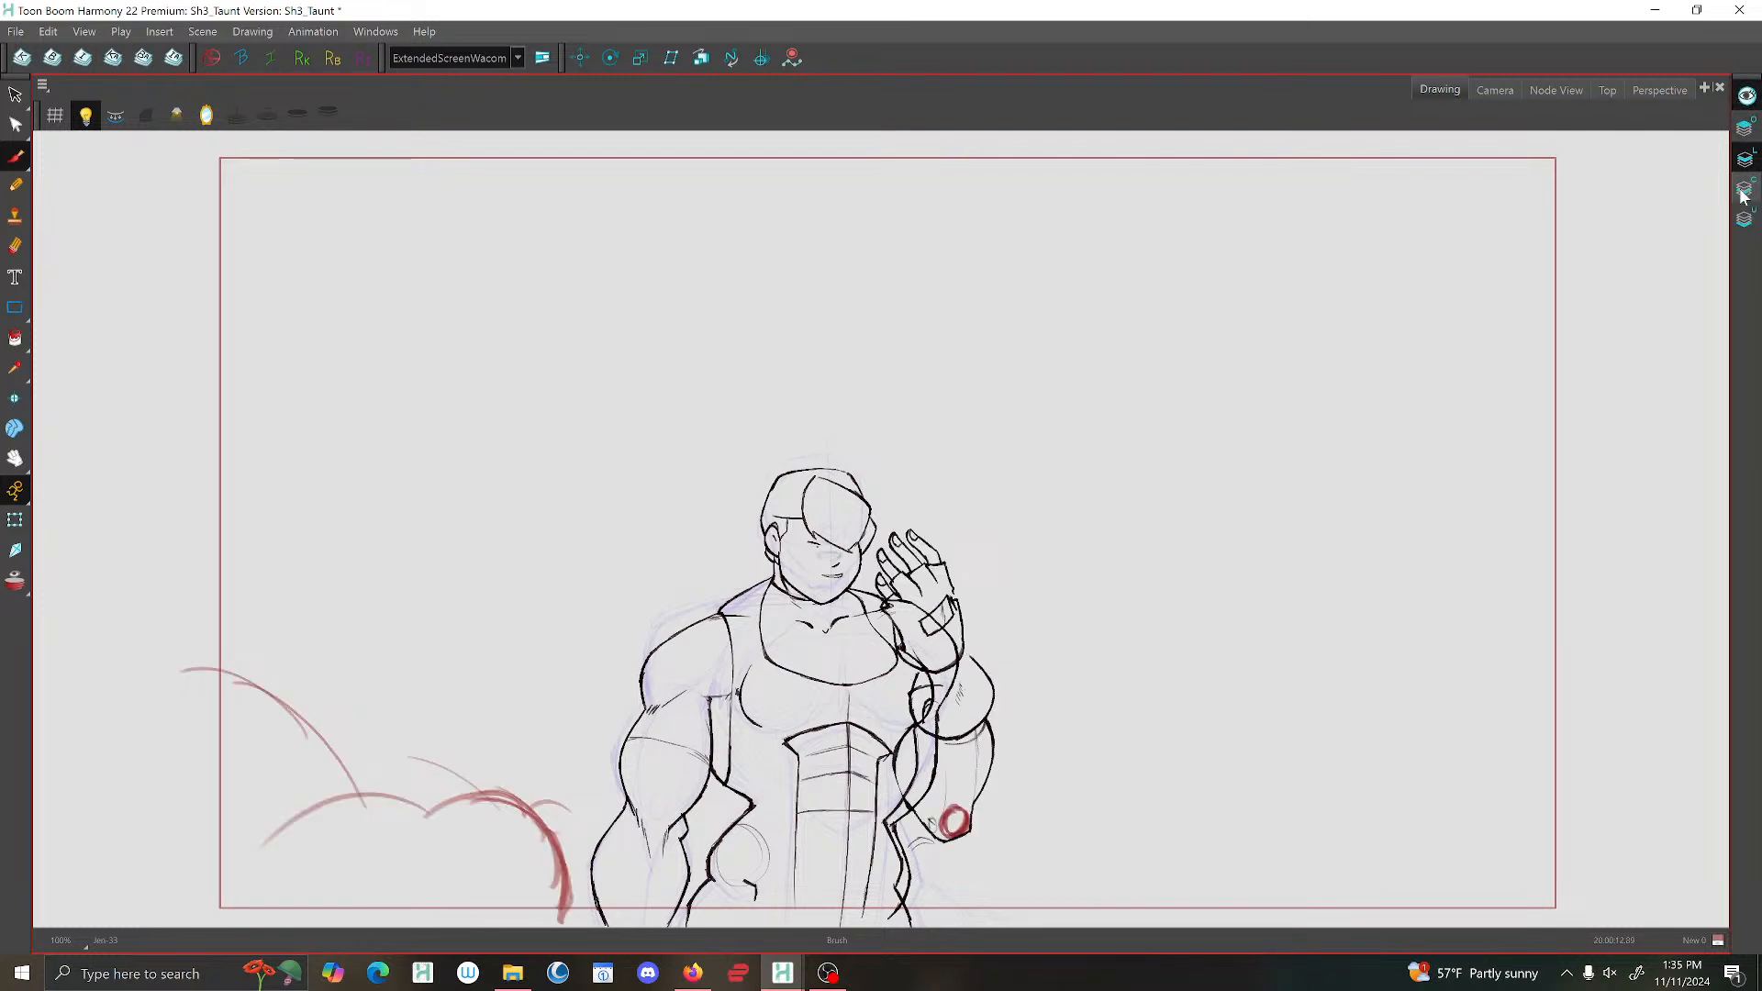
{"action": "scroll", "coordinate": [1420, 425], "scroll_direction": "up", "scroll_amount": 2}
{"action": "left_click_drag", "start_coordinate": [1055, 584], "coordinate": [1110, 397]}
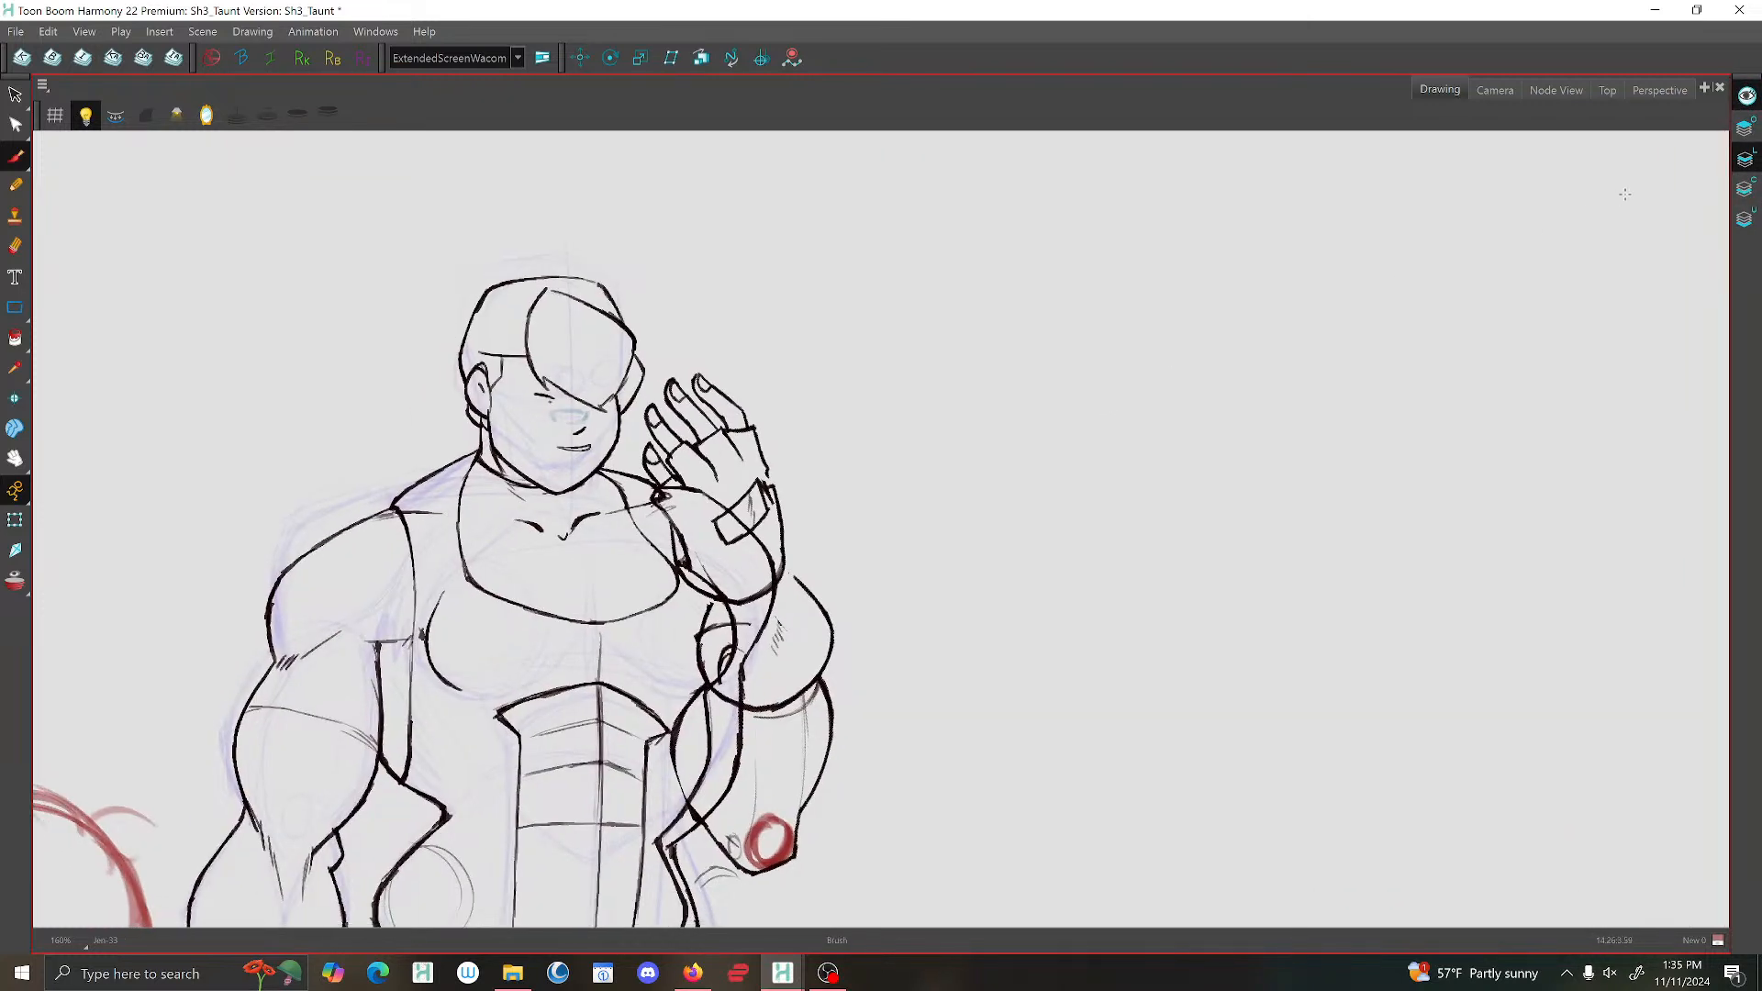
{"action": "left_click", "coordinate": [1746, 96]}
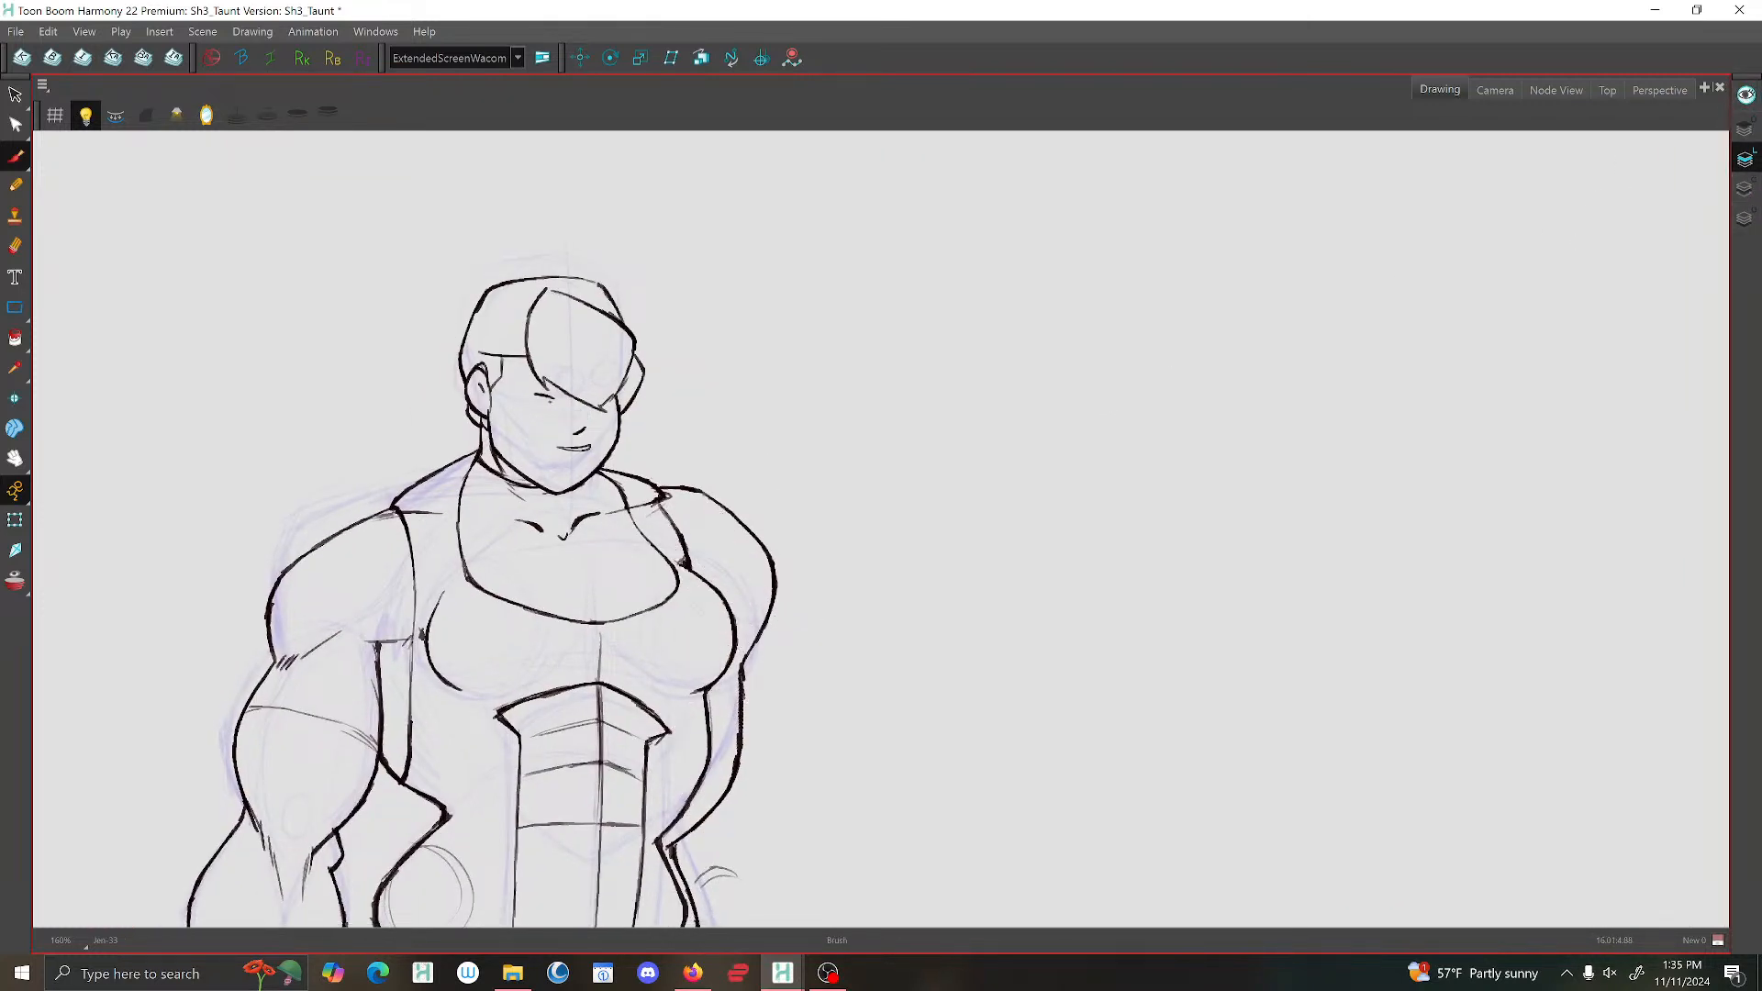
{"action": "left_click", "coordinate": [1747, 96]}
Erase the torso and shoulder lines that overlap the raised hand and arm.
{"action": "left_click", "coordinate": [16, 246]}
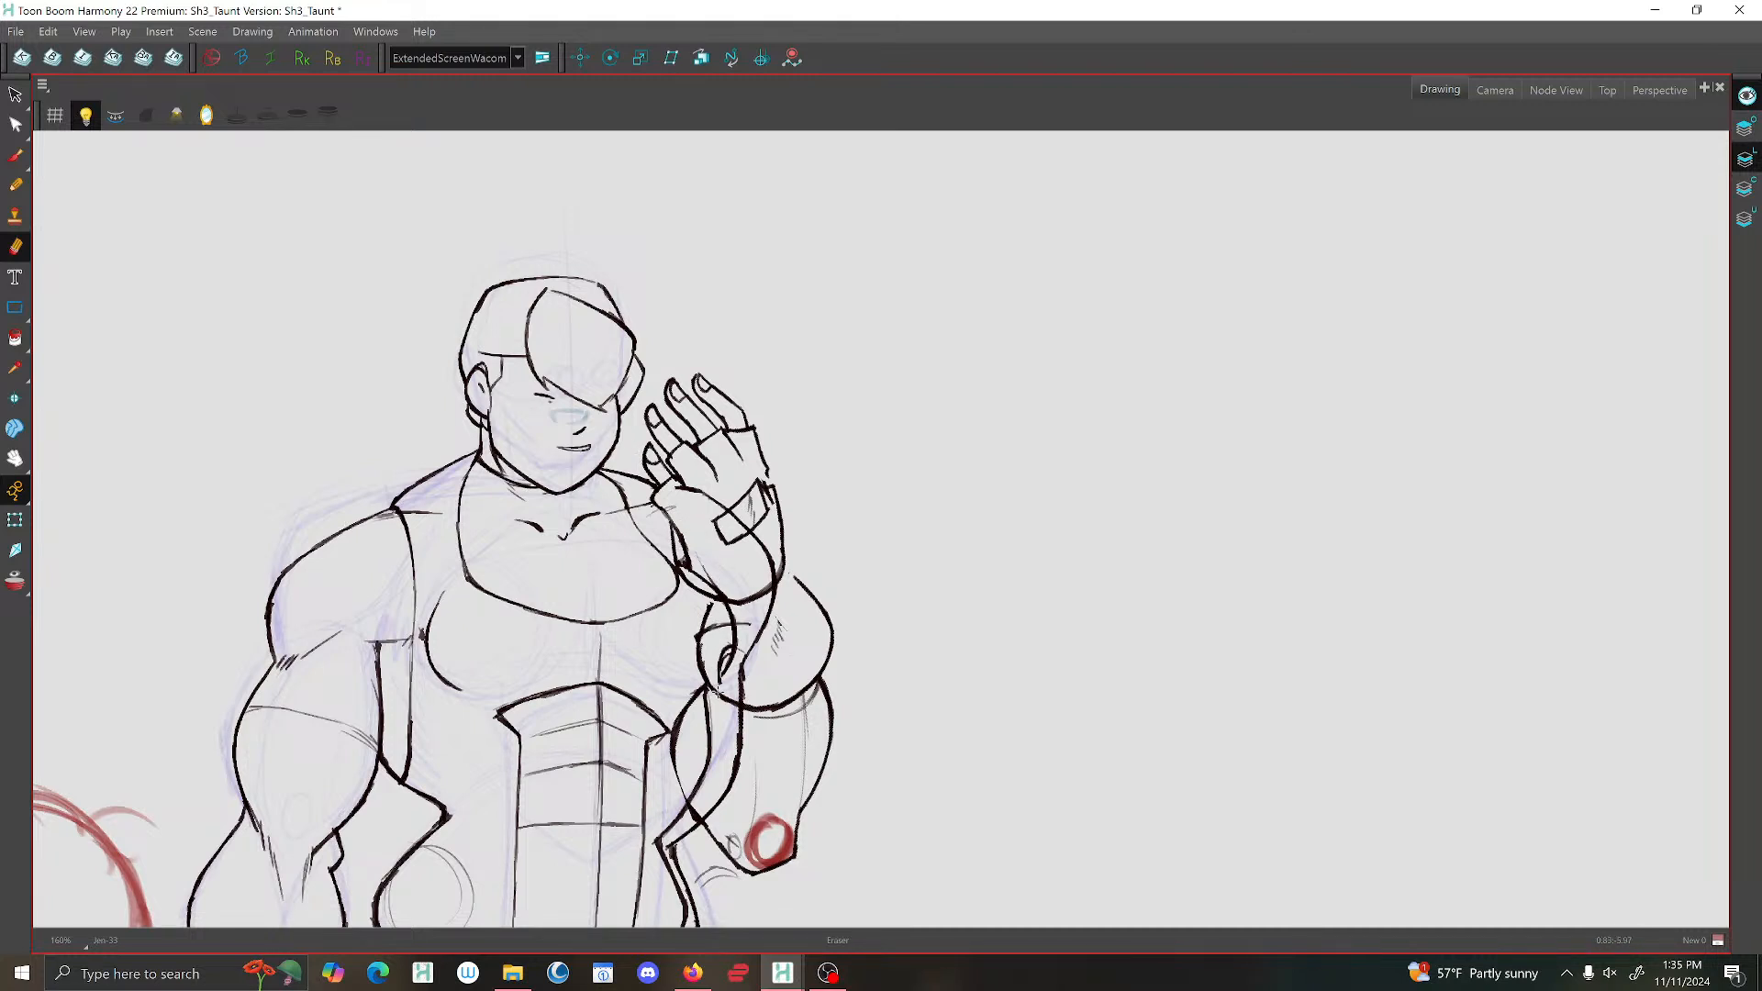
{"action": "scroll", "coordinate": [734, 686], "scroll_direction": "down", "scroll_amount": 1}
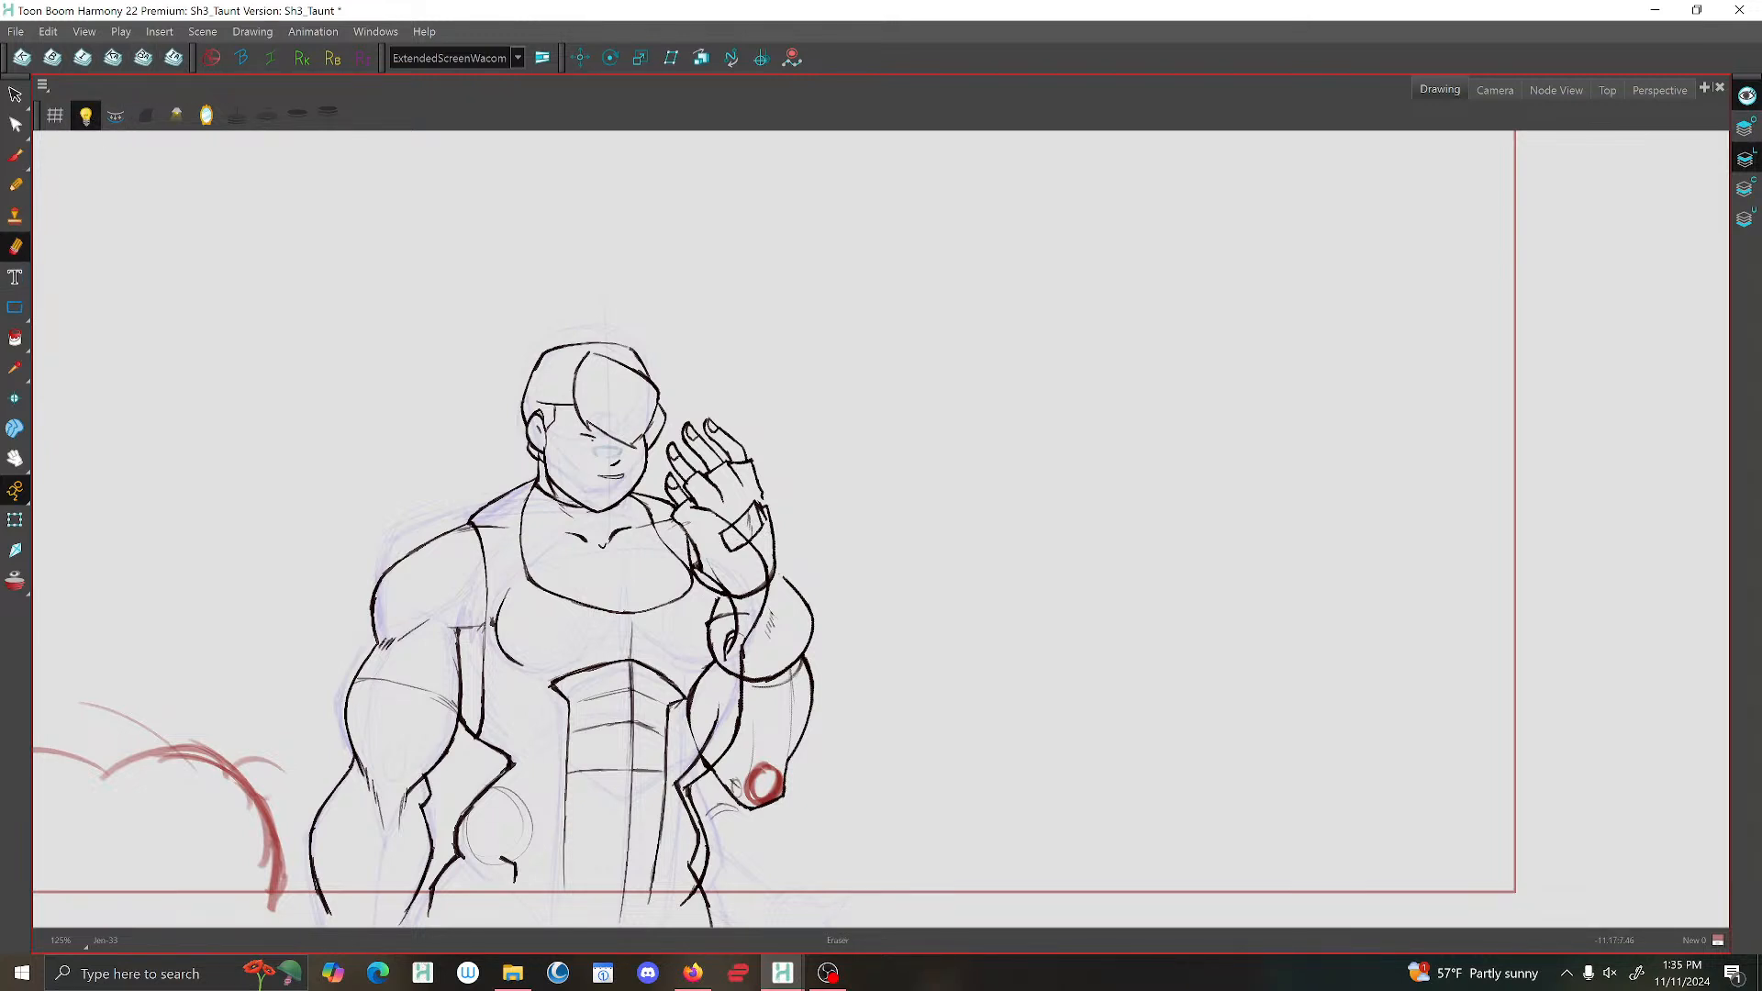
{"action": "mouse_move", "coordinate": [693, 507]}
{"action": "left_mouse_down"}
{"action": "mouse_move", "coordinate": [768, 580]}
{"action": "mouse_move", "coordinate": [745, 725]}
{"action": "mouse_move", "coordinate": [707, 766]}
{"action": "left_mouse_up"}
{"action": "key", "text": "ctrl+z"}
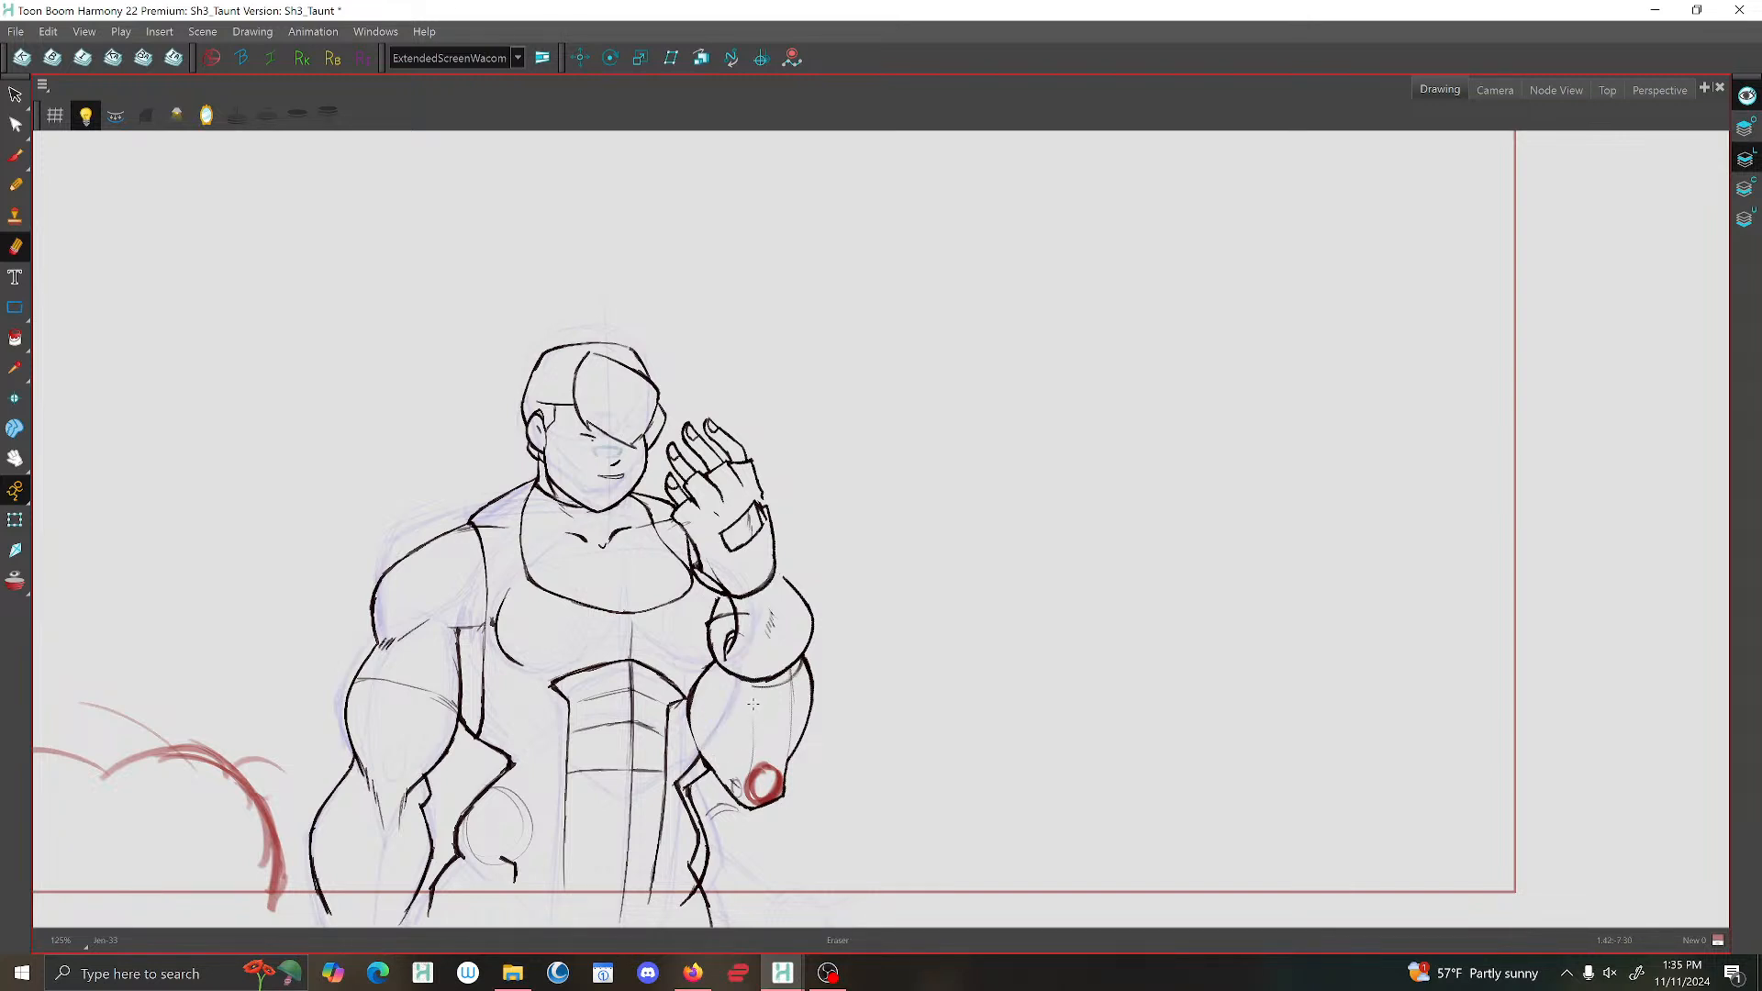
{"action": "mouse_move", "coordinate": [742, 600]}
{"action": "left_mouse_down"}
{"action": "mouse_move", "coordinate": [733, 648]}
{"action": "mouse_move", "coordinate": [727, 586]}
{"action": "mouse_move", "coordinate": [693, 536]}
{"action": "mouse_move", "coordinate": [728, 590]}
{"action": "left_mouse_up"}
{"action": "key", "text": "ctrl+z"}
{"action": "scroll", "coordinate": [795, 503], "scroll_direction": "down", "scroll_amount": 3}
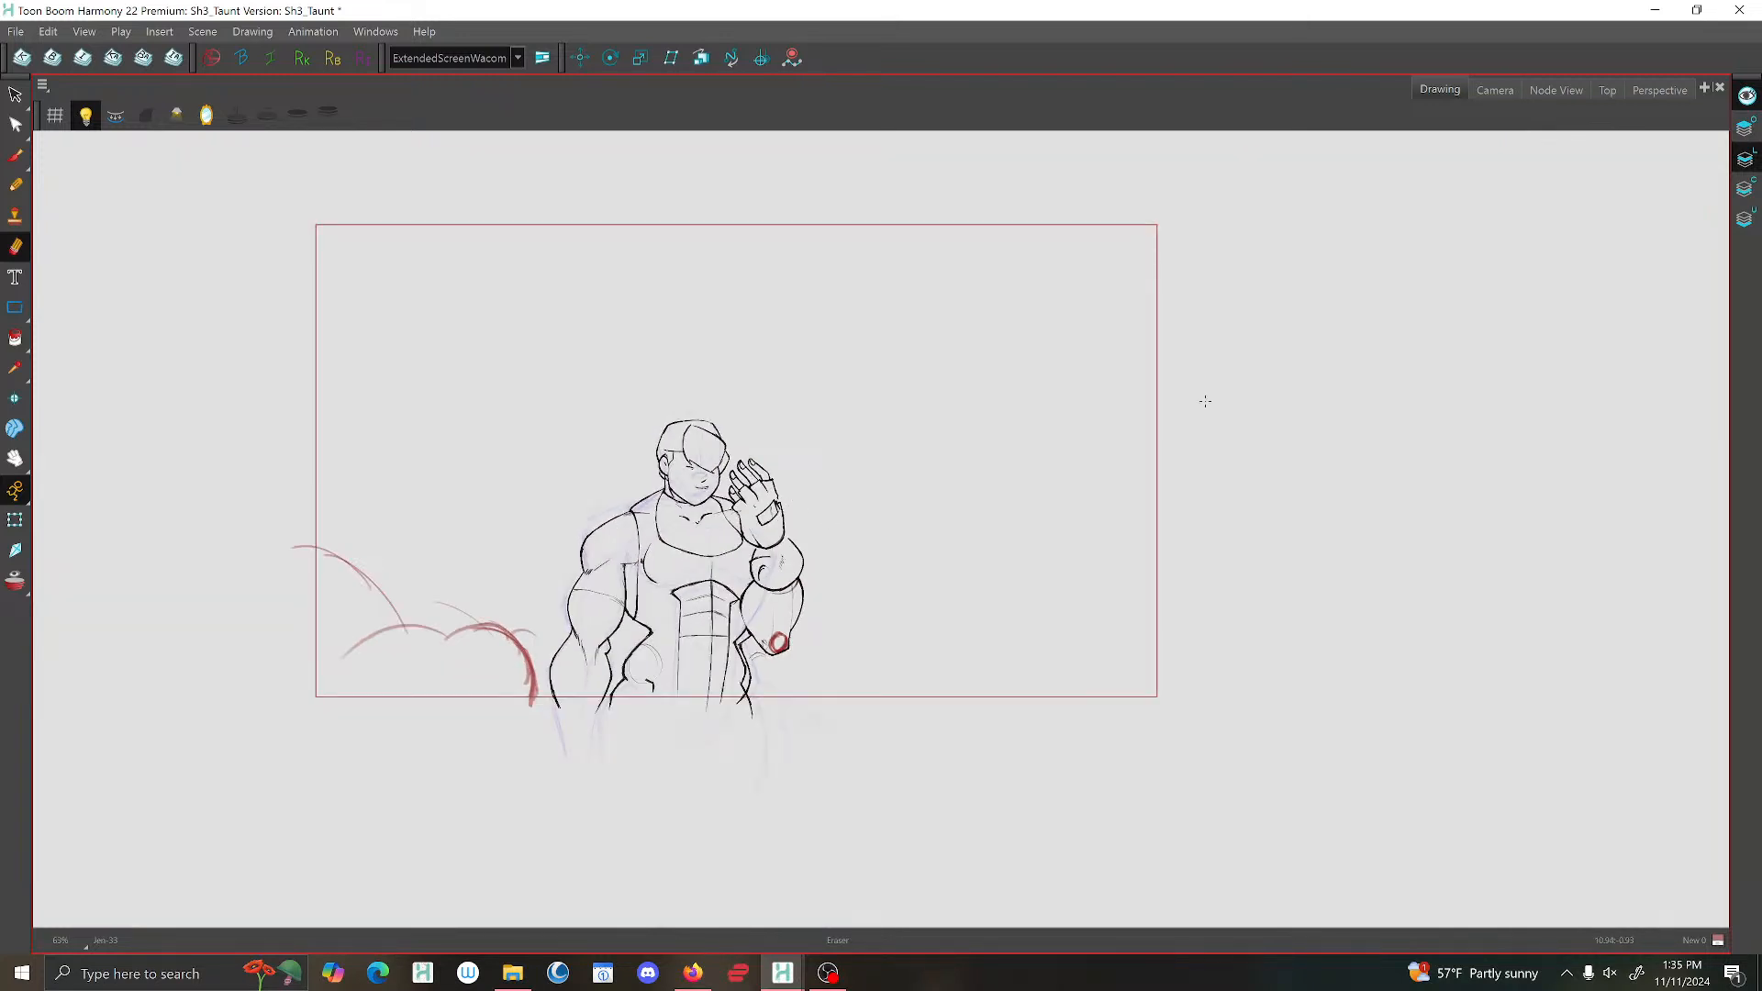
Delete the stray curve inside the rounded forearm shape below the raised hand.
{"action": "scroll", "coordinate": [963, 510], "scroll_direction": "up", "scroll_amount": 3}
{"action": "key", "text": "alt+q"}
{"action": "left_click", "coordinate": [547, 611]}
{"action": "key", "text": "alt+s"}
{"action": "key", "text": "Delete"}
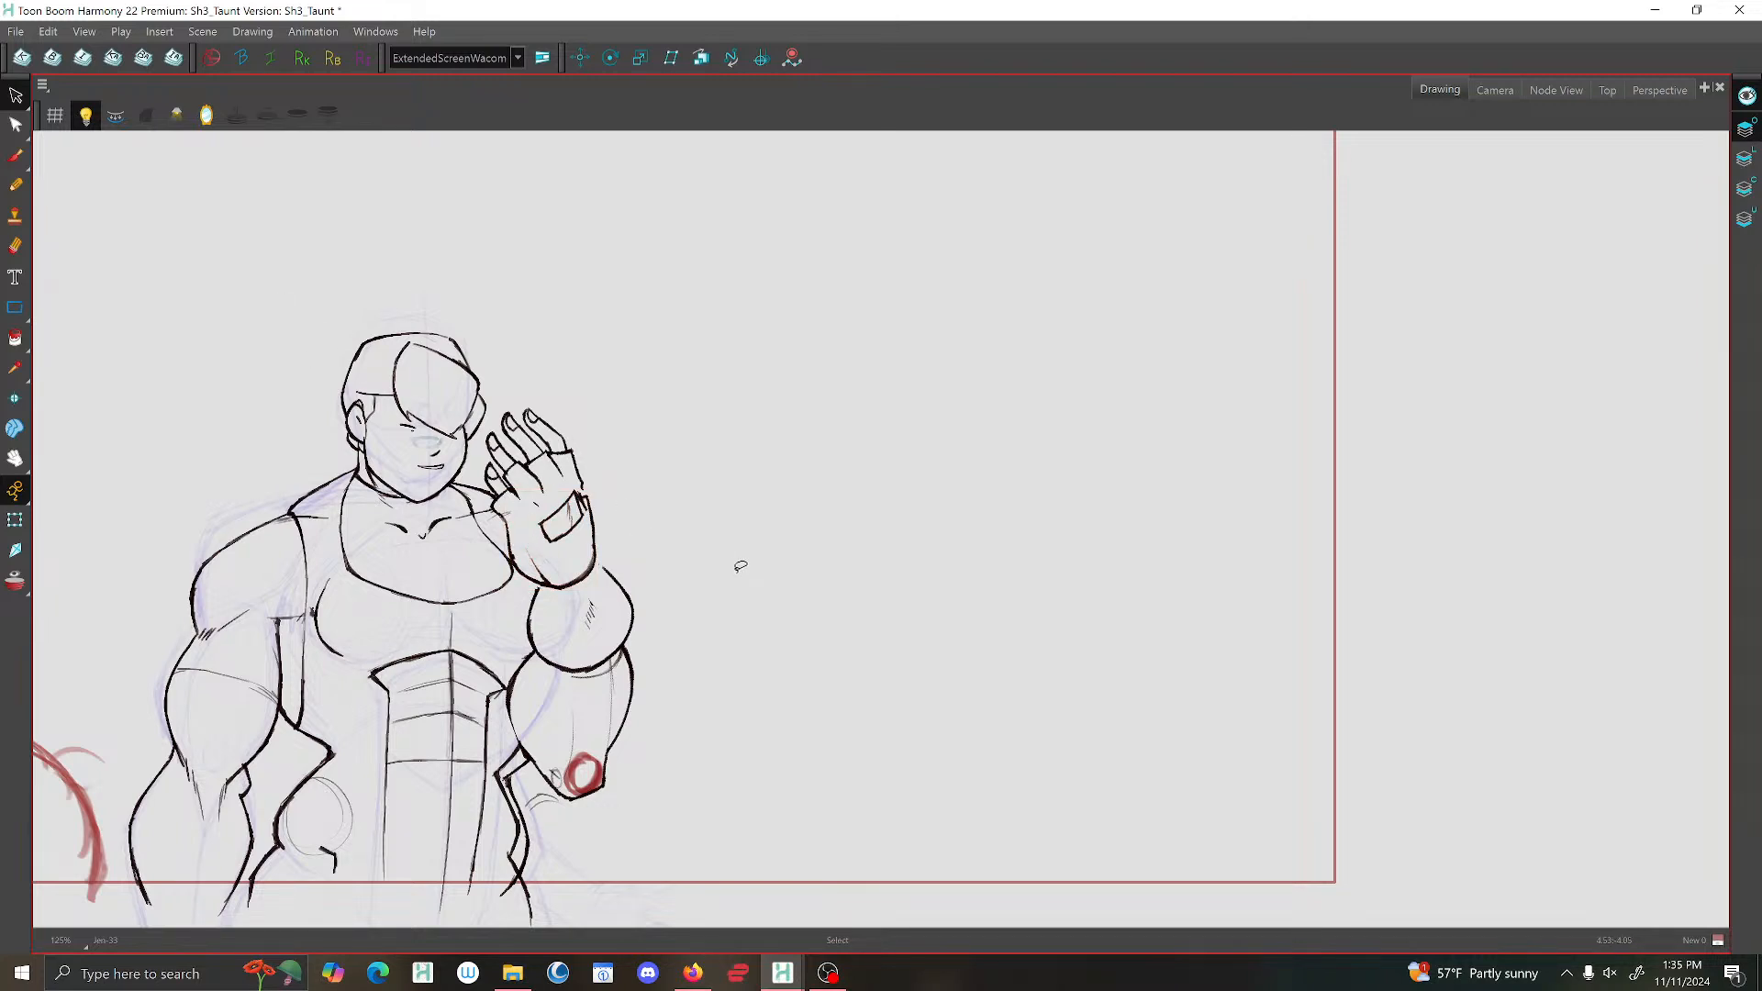
Reinforce the raised hand's inner wrist outline with the Brush and close the outline gap between the wrist and forearm.
{"action": "scroll", "coordinate": [741, 567], "scroll_direction": "up", "scroll_amount": 1}
{"action": "left_click_drag", "start_coordinate": [737, 564], "coordinate": [867, 522]}
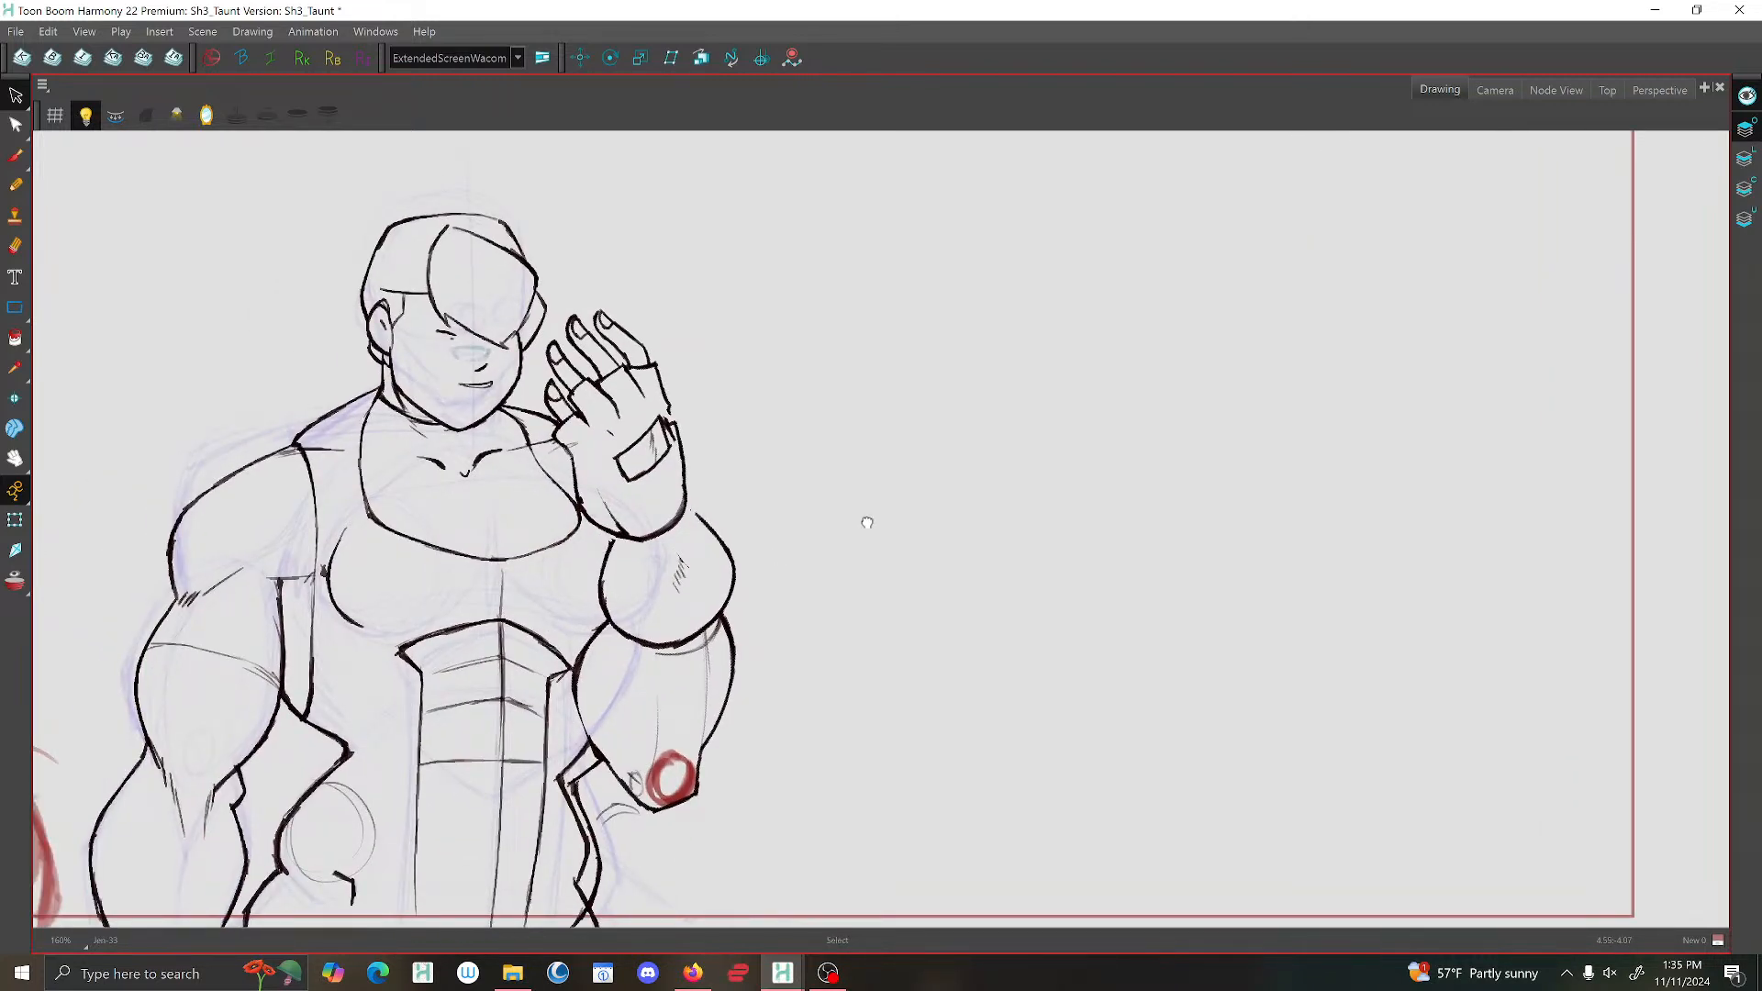
{"action": "key", "text": "alt+e"}
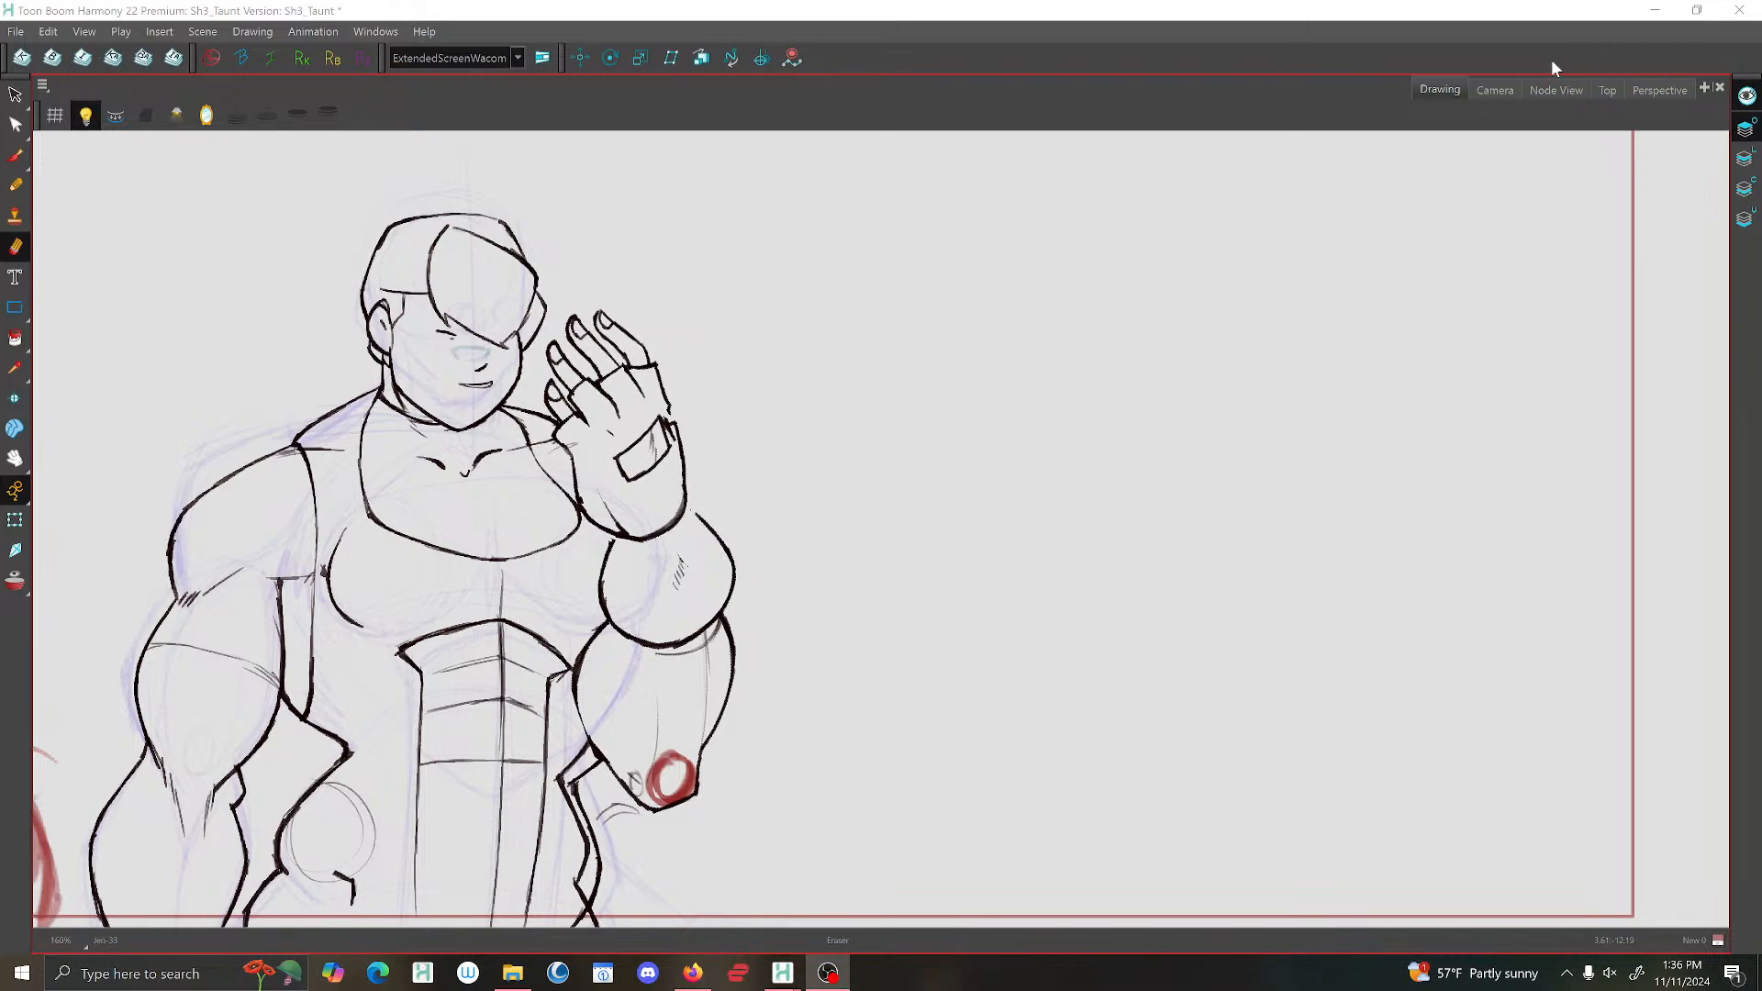
{"action": "left_click_drag", "start_coordinate": [855, 478], "coordinate": [893, 456]}
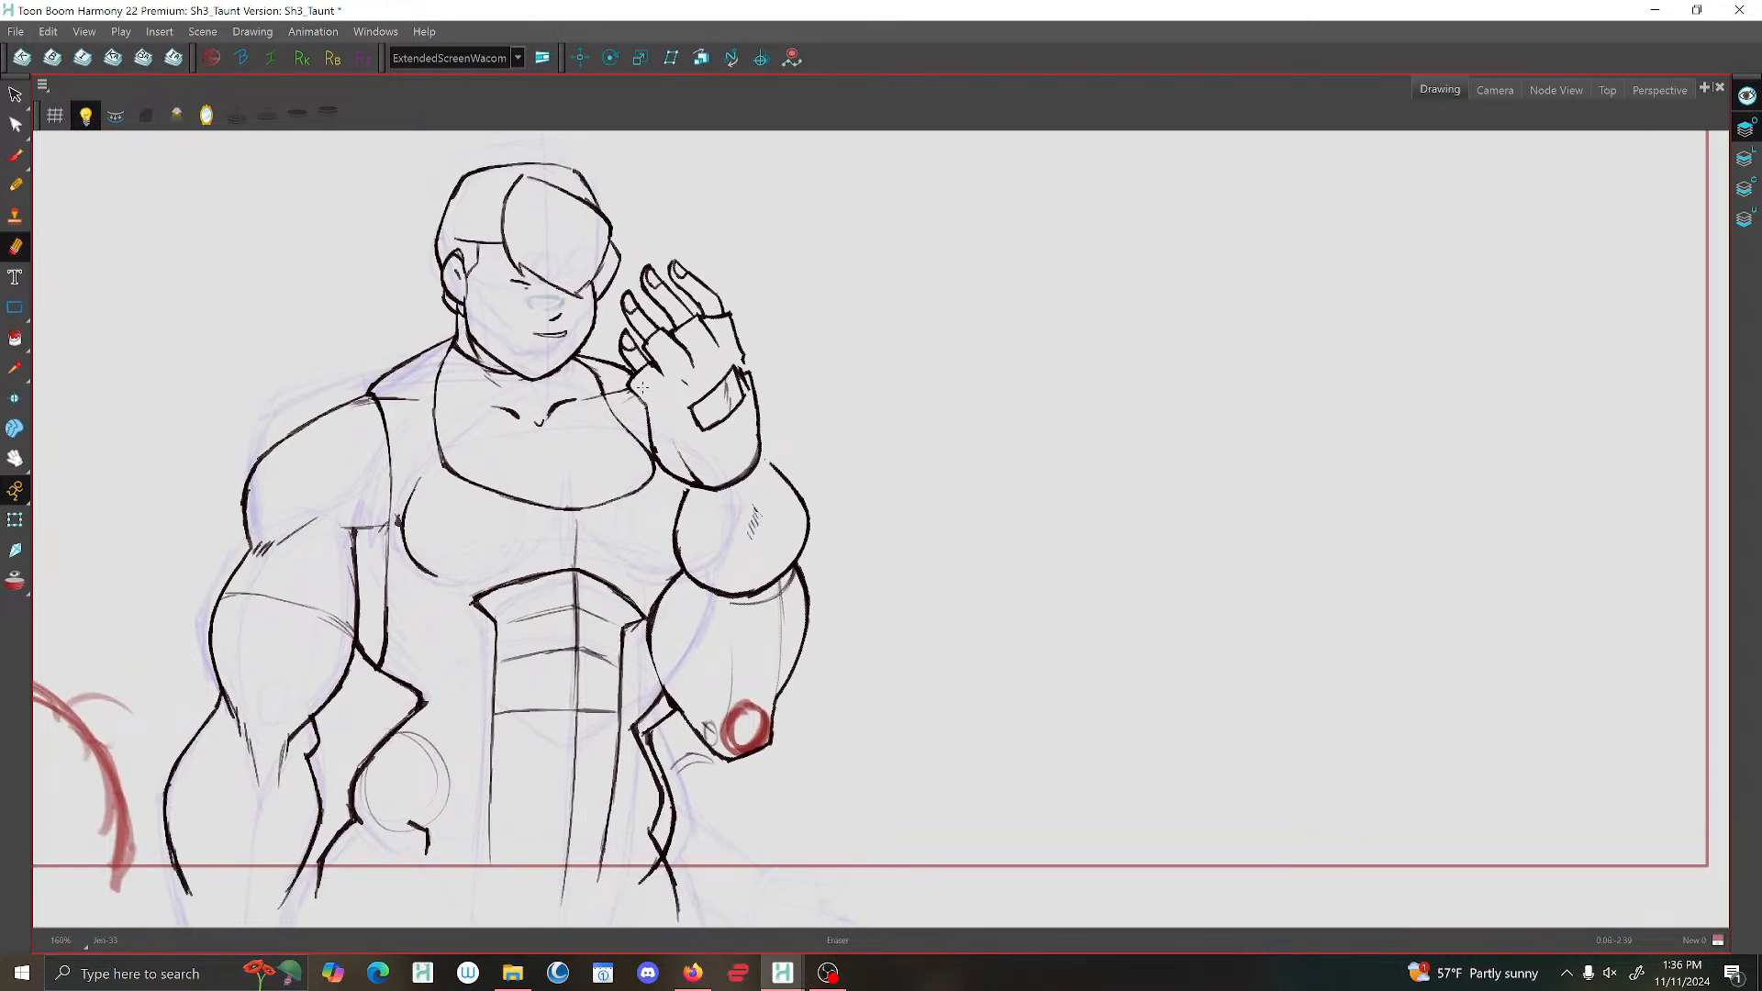
{"action": "key", "text": "alt+b"}
{"action": "scroll", "coordinate": [628, 381], "scroll_direction": "up", "scroll_amount": 2}
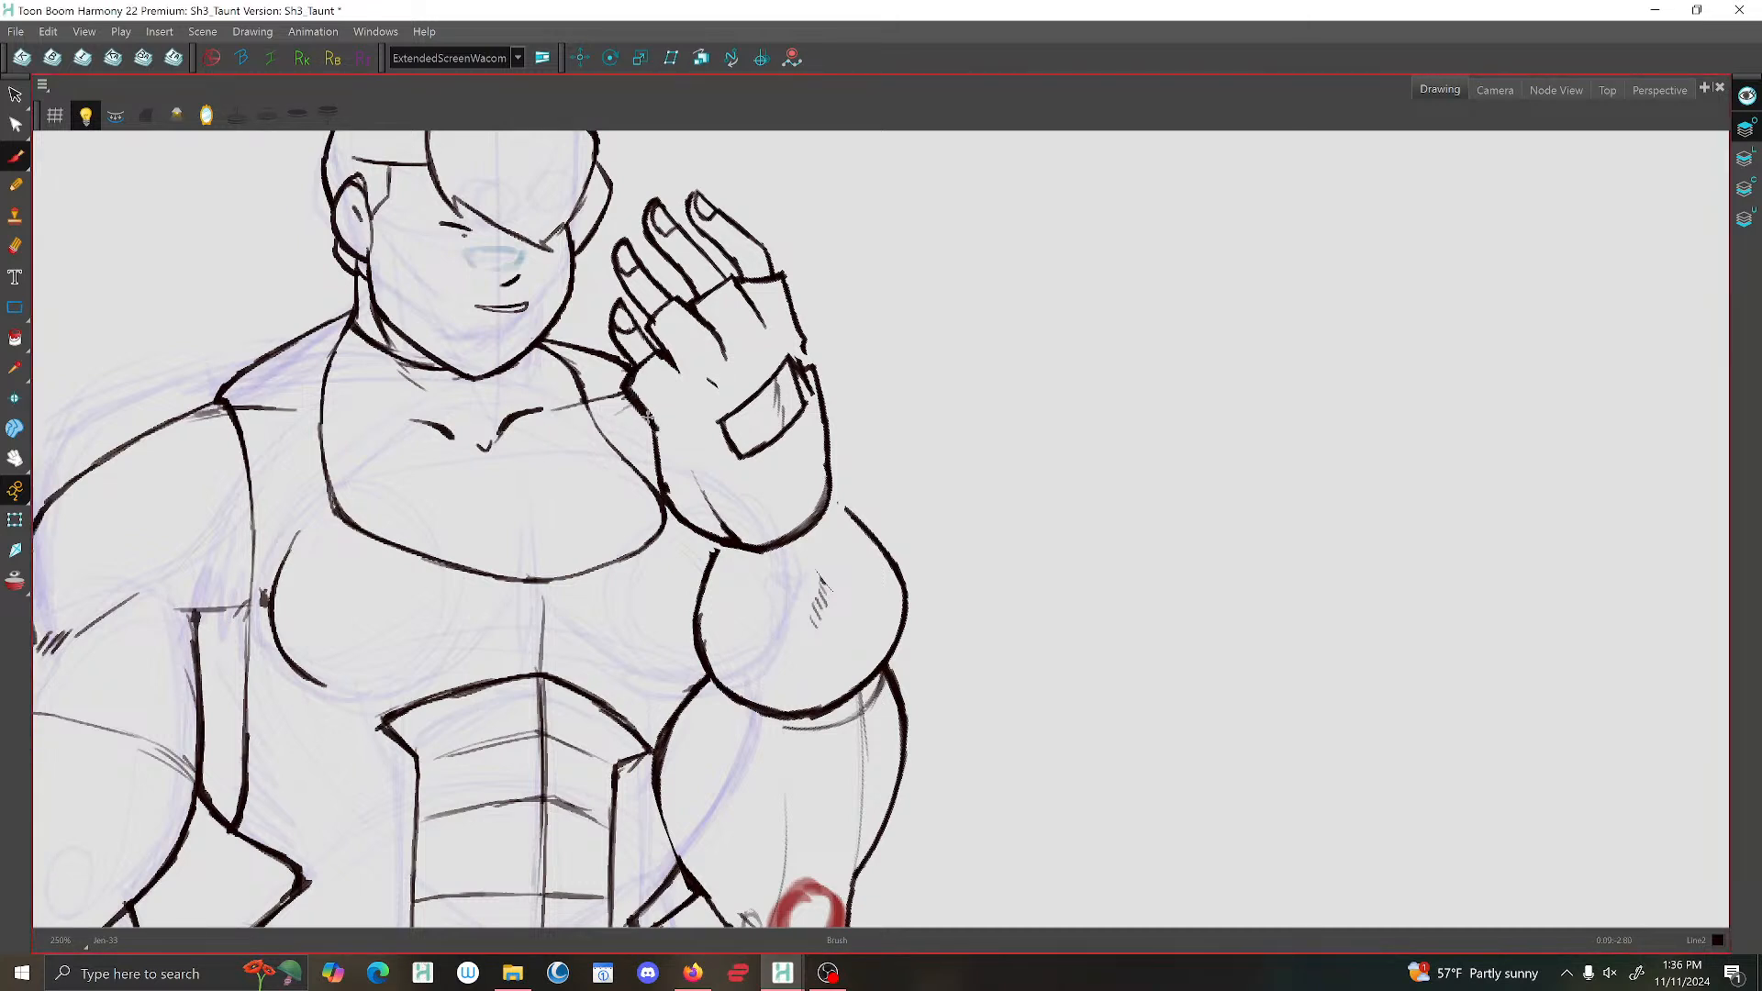
{"action": "left_click_drag", "start_coordinate": [658, 452], "coordinate": [709, 561]}
{"action": "left_click_drag", "start_coordinate": [828, 494], "coordinate": [841, 504]}
Erase the stray shading lines below the rounded forearm shape, at the start of the raised upper arm.
{"action": "left_click", "coordinate": [16, 95]}
{"action": "left_click", "coordinate": [820, 727]}
{"action": "left_click", "coordinate": [16, 246]}
{"action": "left_click_drag", "start_coordinate": [855, 721], "coordinate": [850, 725]}
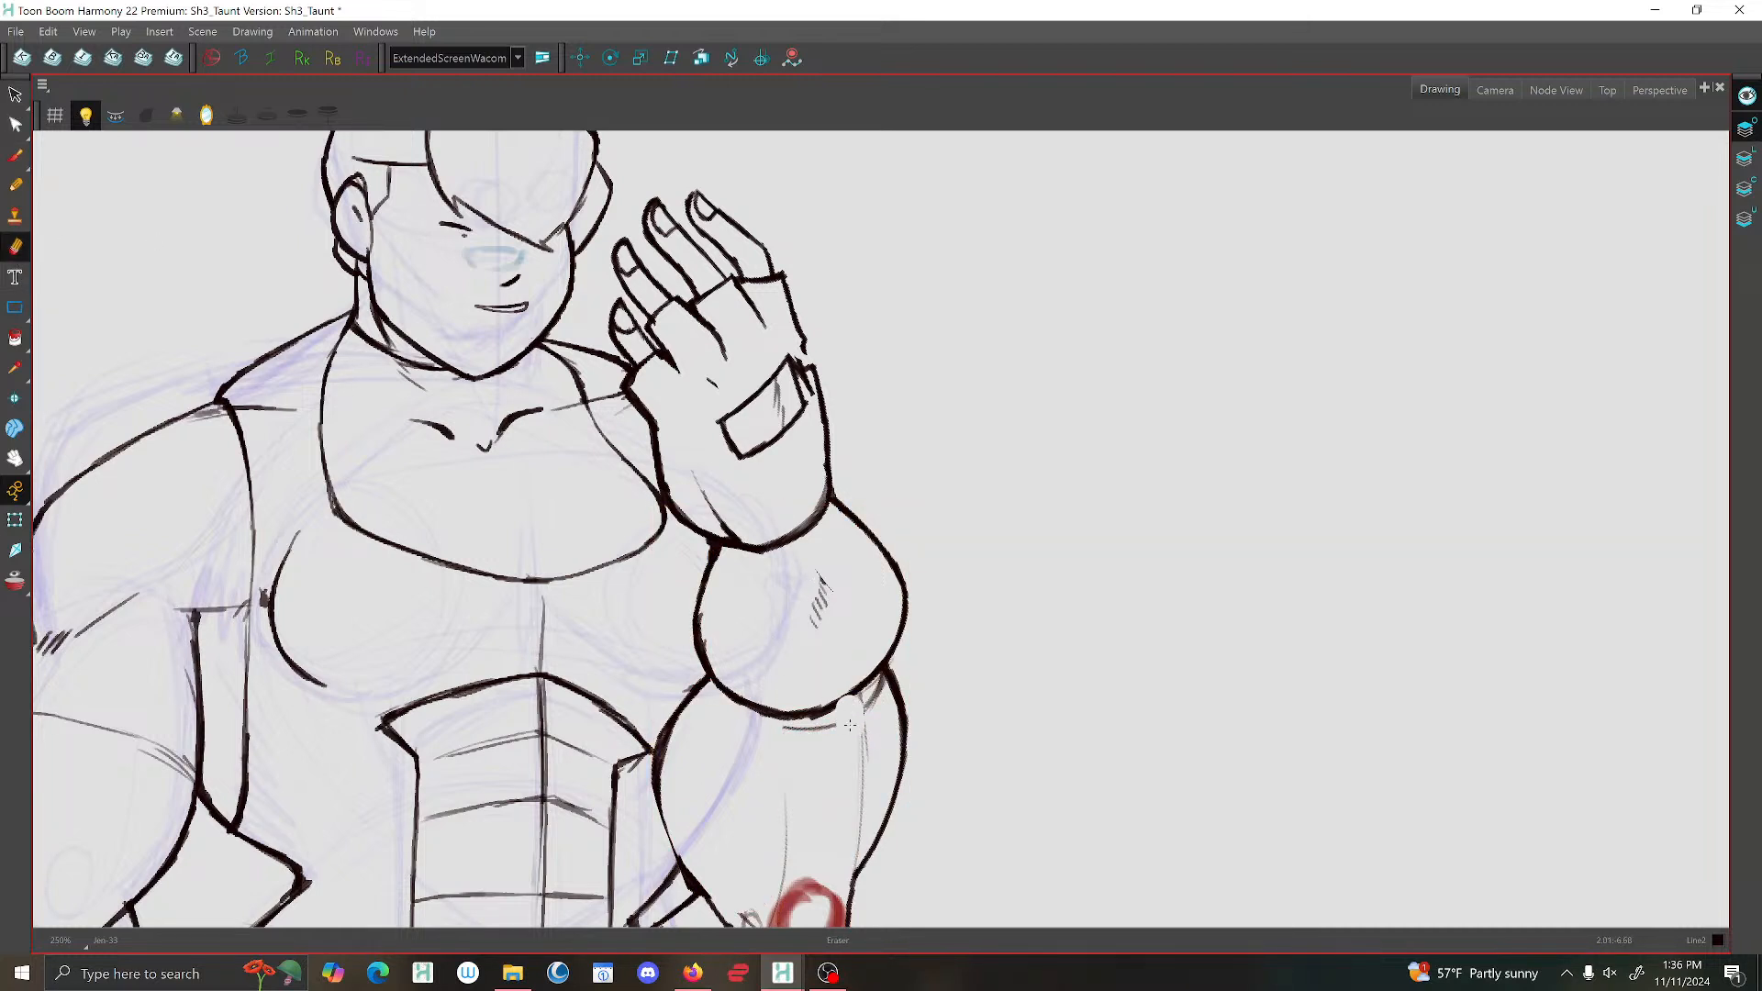
{"action": "key", "text": "ctrl+z"}
{"action": "scroll", "coordinate": [772, 674], "scroll_direction": "up", "scroll_amount": 2}
{"action": "left_click_drag", "start_coordinate": [918, 555], "coordinate": [936, 549]}
{"action": "left_click_drag", "start_coordinate": [854, 608], "coordinate": [785, 607]}
{"action": "scroll", "coordinate": [918, 395], "scroll_direction": "down", "scroll_amount": 5}
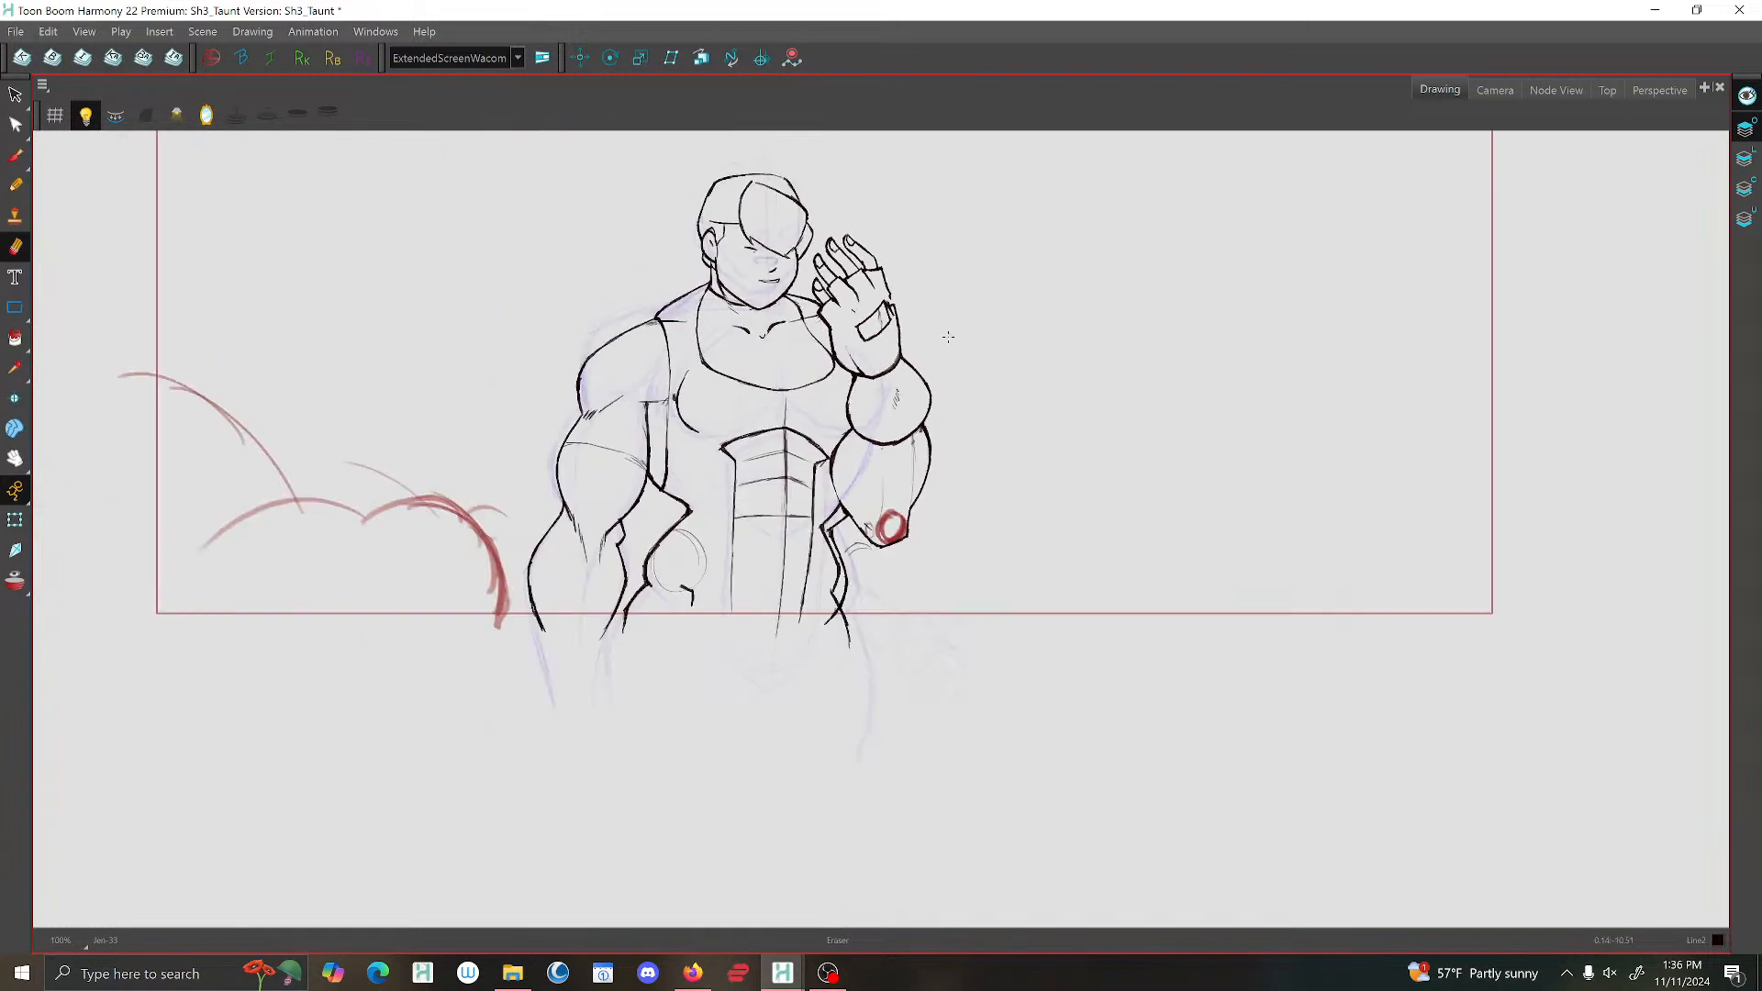
Reinforce the inner outline of the raised forearm just below the wrist with the Brush.
{"action": "scroll", "coordinate": [899, 393], "scroll_direction": "up", "scroll_amount": 1}
{"action": "left_click_drag", "start_coordinate": [899, 393], "coordinate": [893, 511]}
{"action": "left_click", "coordinate": [15, 156]}
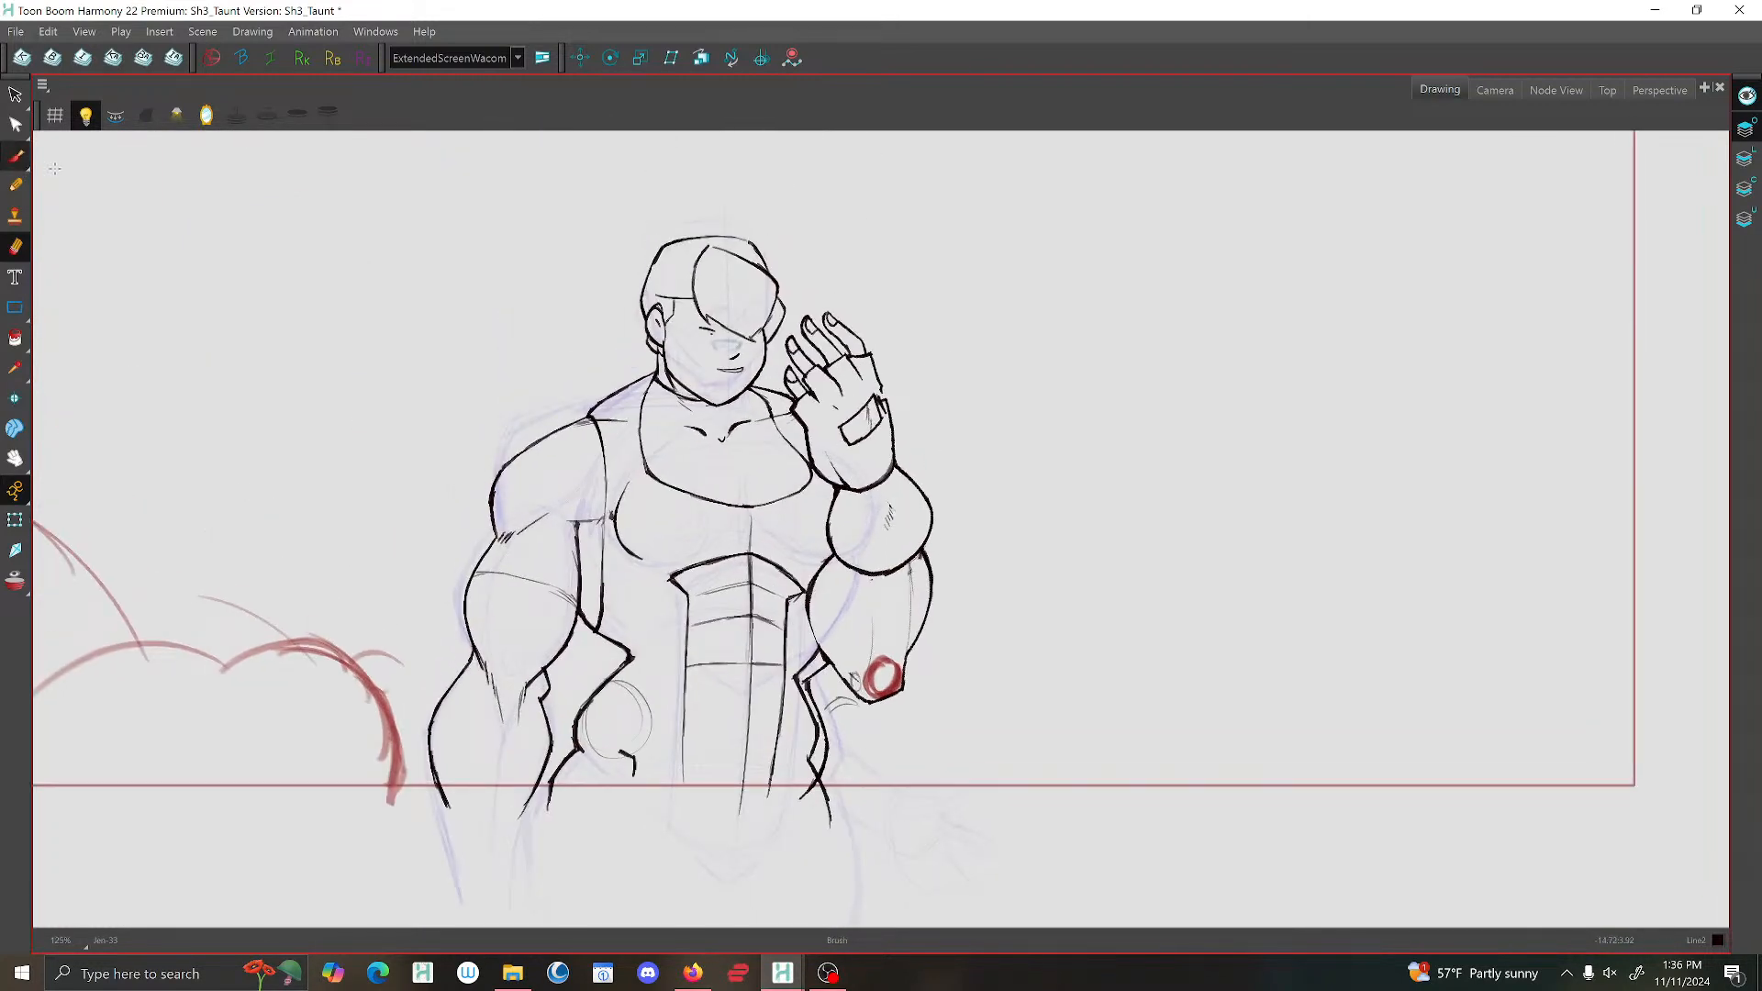
{"action": "scroll", "coordinate": [849, 496], "scroll_direction": "up", "scroll_amount": 2}
{"action": "left_click", "coordinate": [828, 493]}
{"action": "left_click_drag", "start_coordinate": [831, 482], "coordinate": [819, 555]}
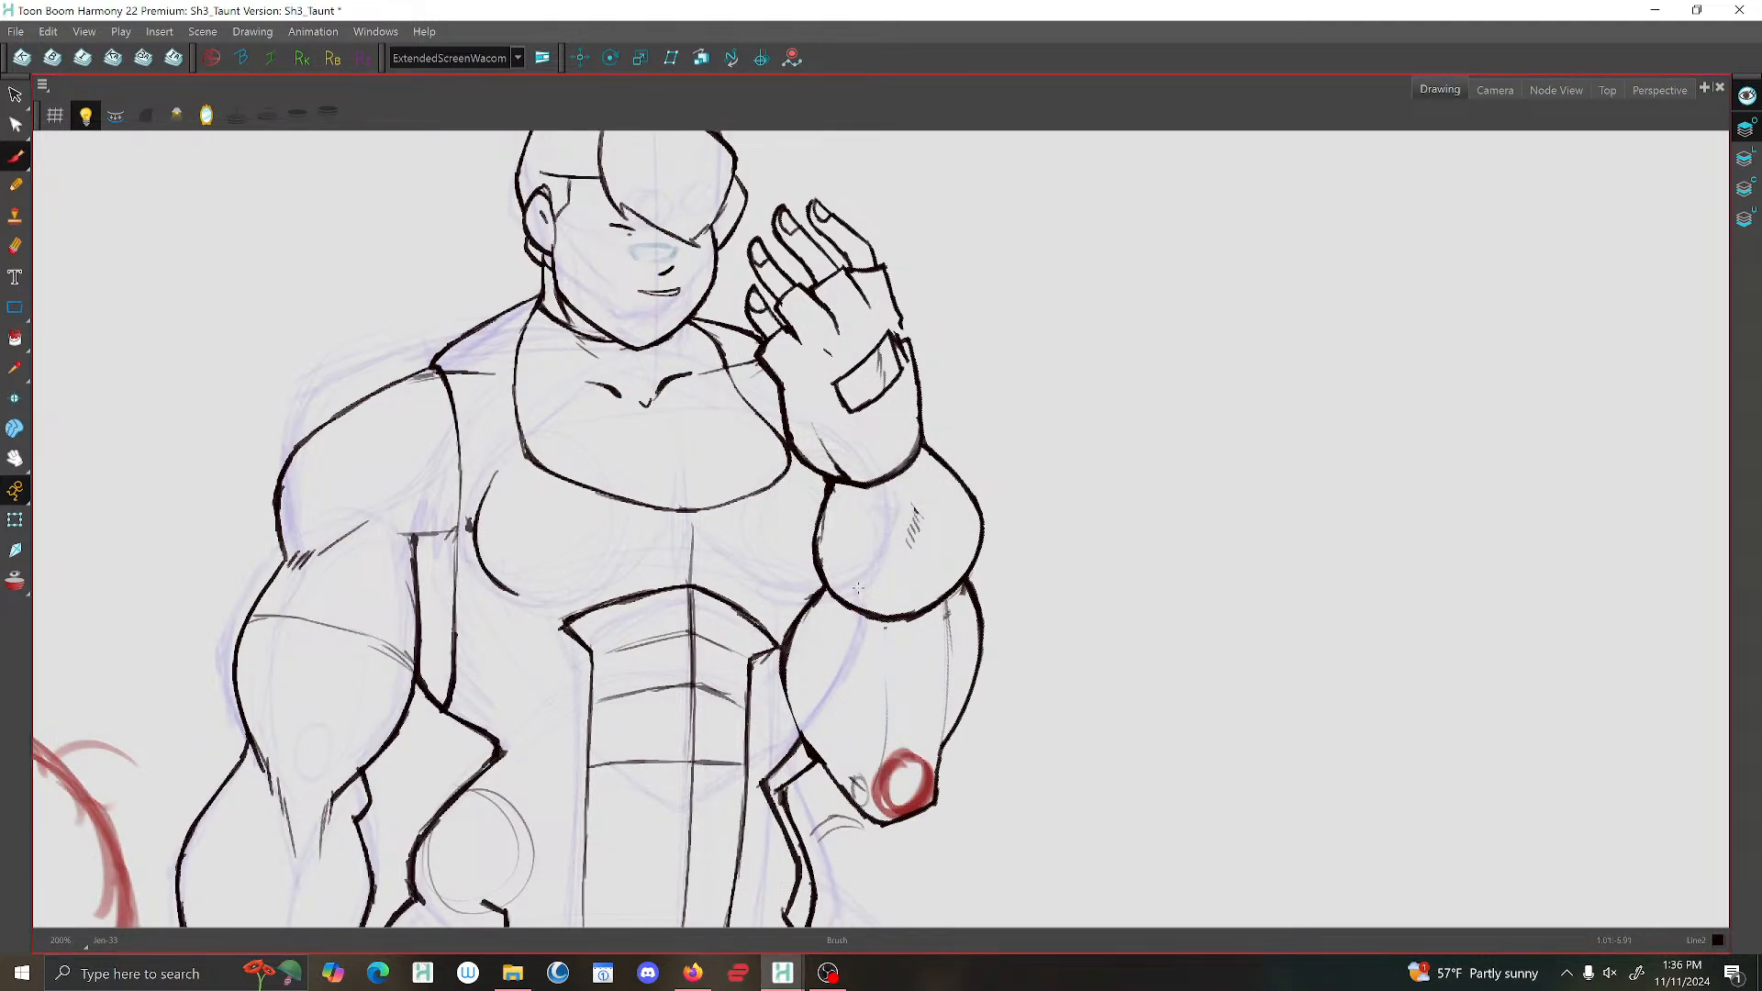
Close the small outline gap at the outer wrist beside the rectangular hand patch with the Brush.
{"action": "scroll", "coordinate": [852, 592], "scroll_direction": "up", "scroll_amount": 1}
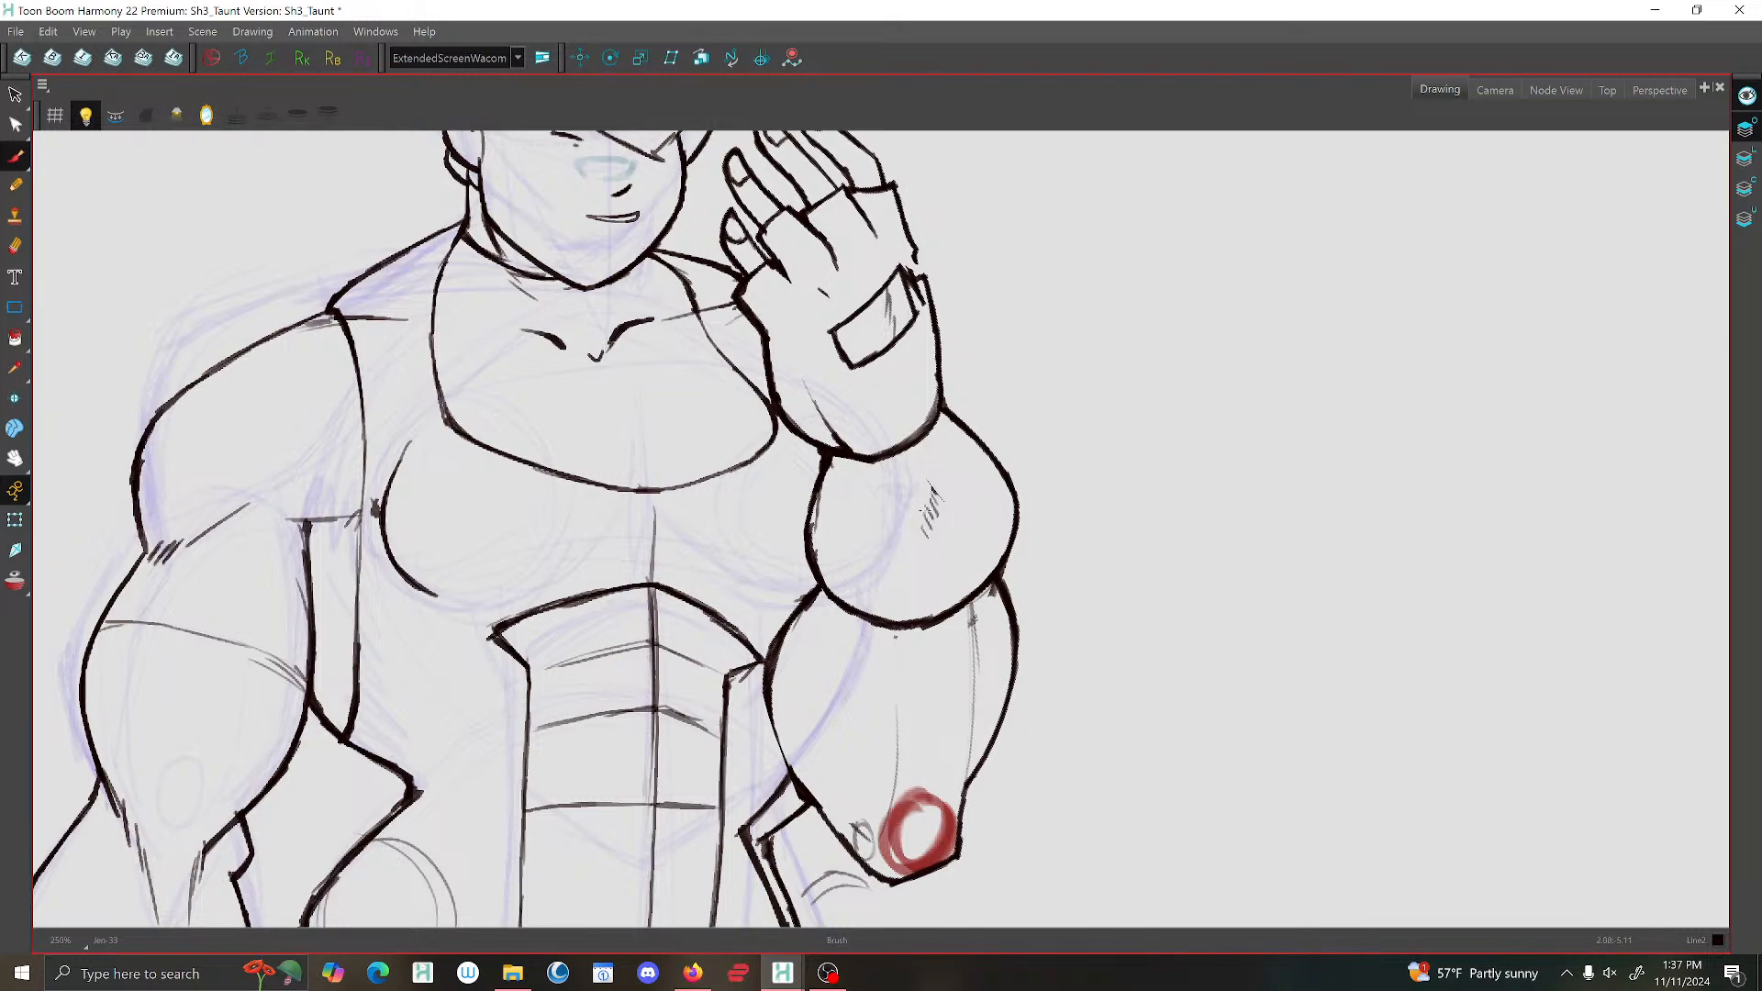
{"action": "scroll", "coordinate": [938, 336], "scroll_direction": "up", "scroll_amount": 1}
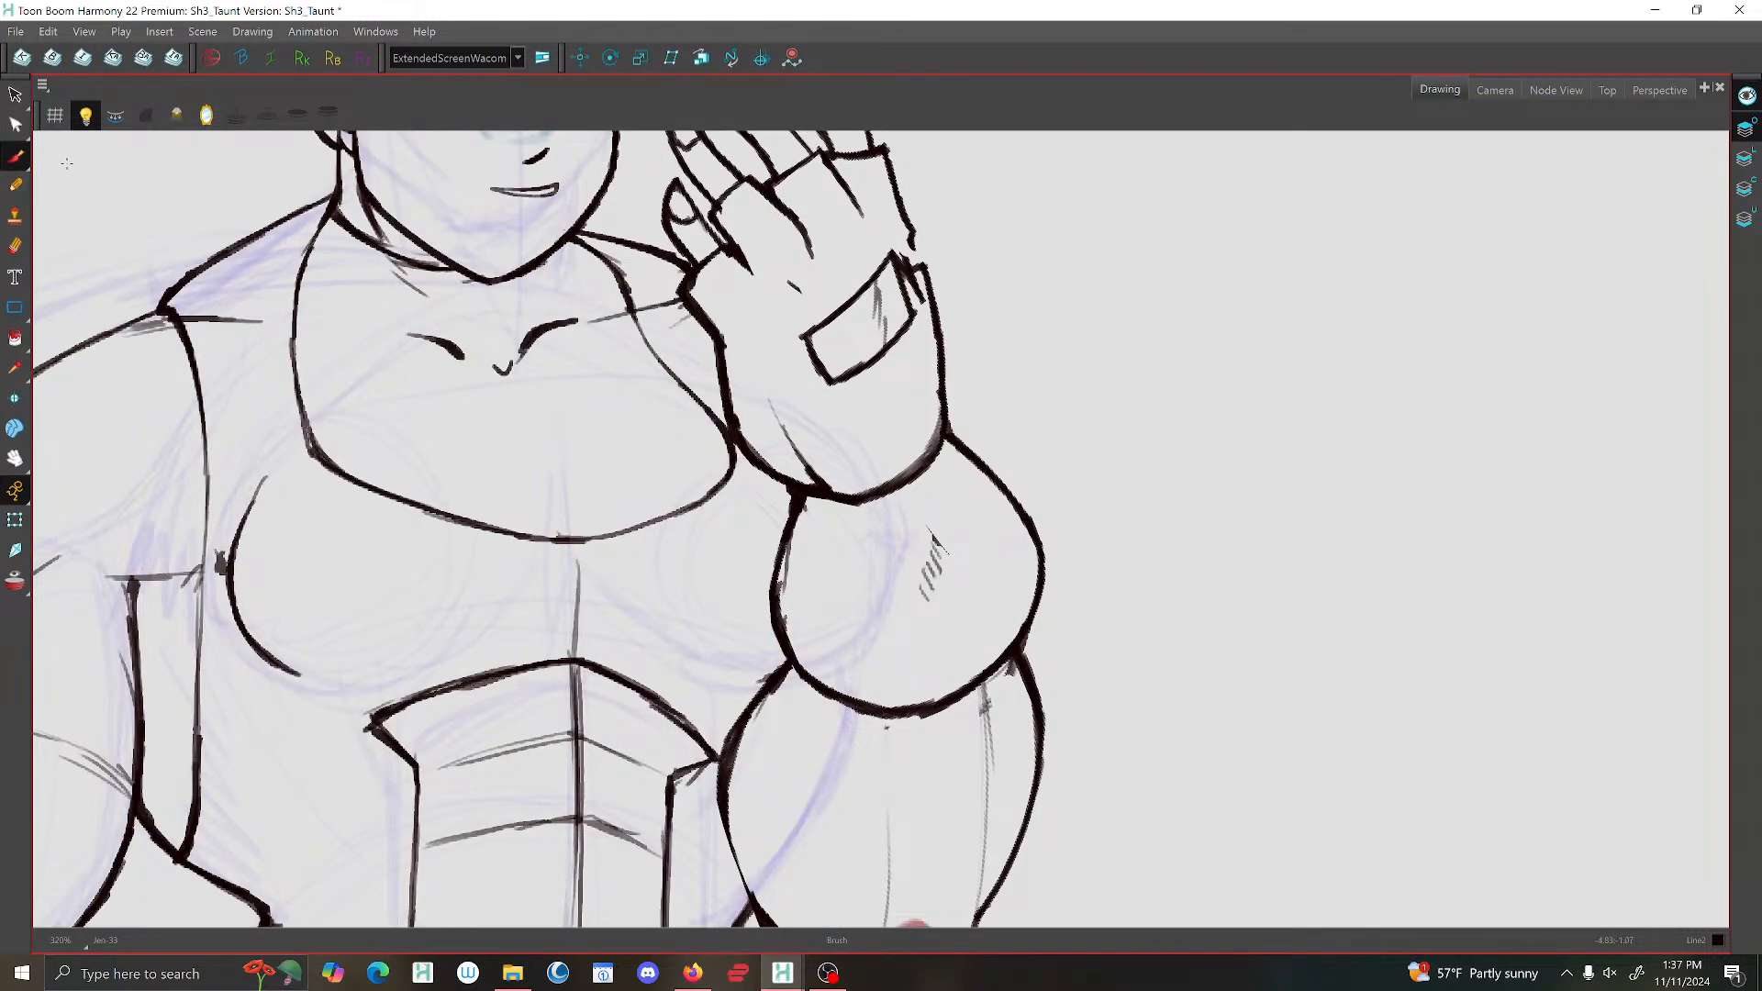
{"action": "scroll", "coordinate": [904, 257], "scroll_direction": "up", "scroll_amount": 1}
{"action": "scroll", "coordinate": [906, 252], "scroll_direction": "up", "scroll_amount": 1}
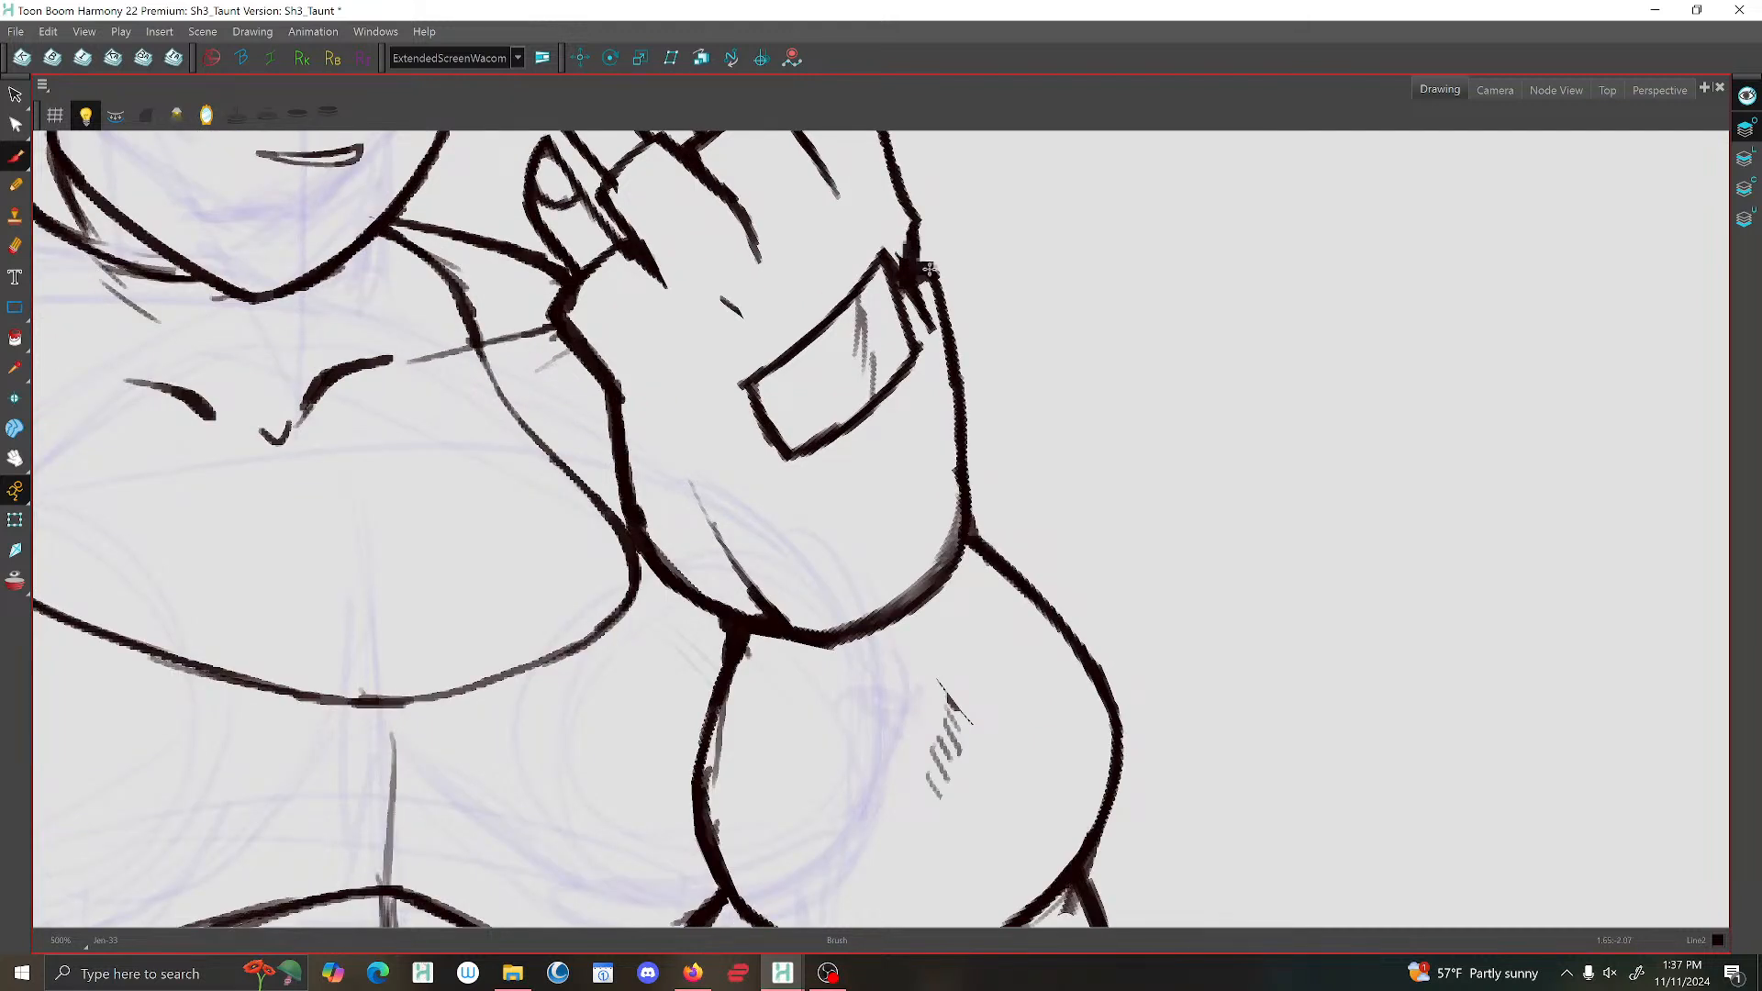
{"action": "left_click", "coordinate": [925, 270]}
Erase the rough edges along the wrist outline and hand patch, and redraw the patch's lower edge.
{"action": "left_click", "coordinate": [16, 246]}
{"action": "left_click_drag", "start_coordinate": [656, 513], "coordinate": [646, 502]}
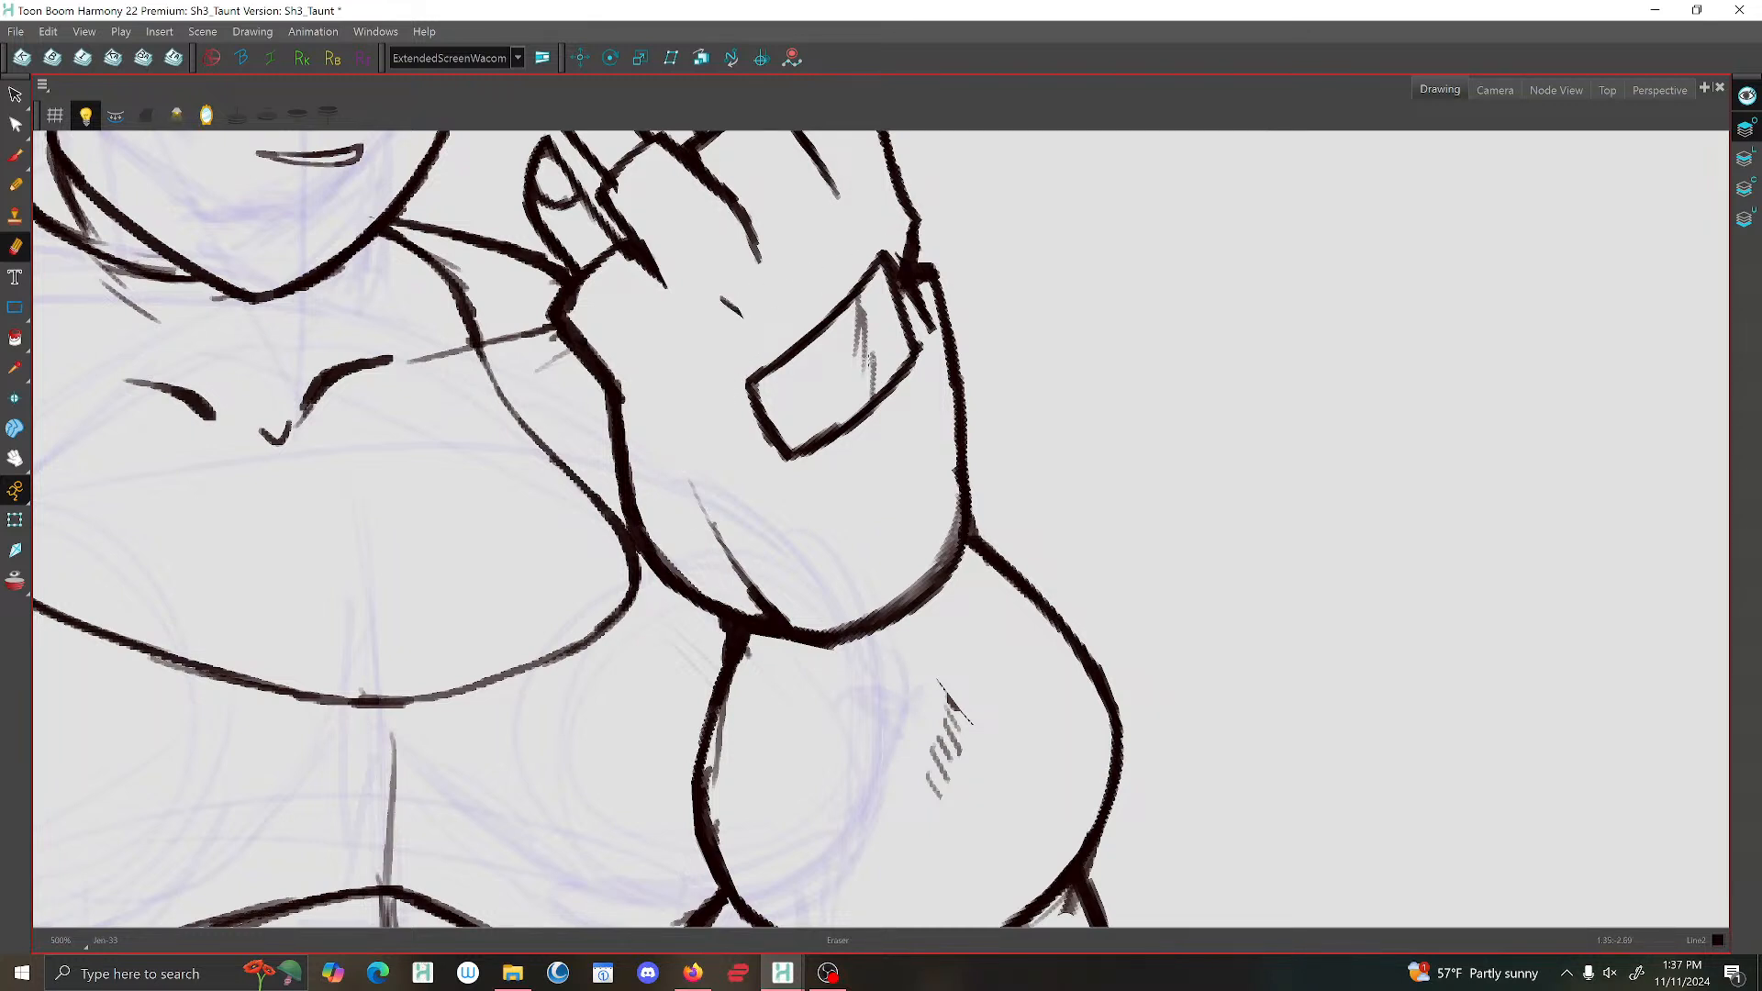
{"action": "left_click_drag", "start_coordinate": [834, 459], "coordinate": [916, 385]}
{"action": "left_click", "coordinate": [15, 154]}
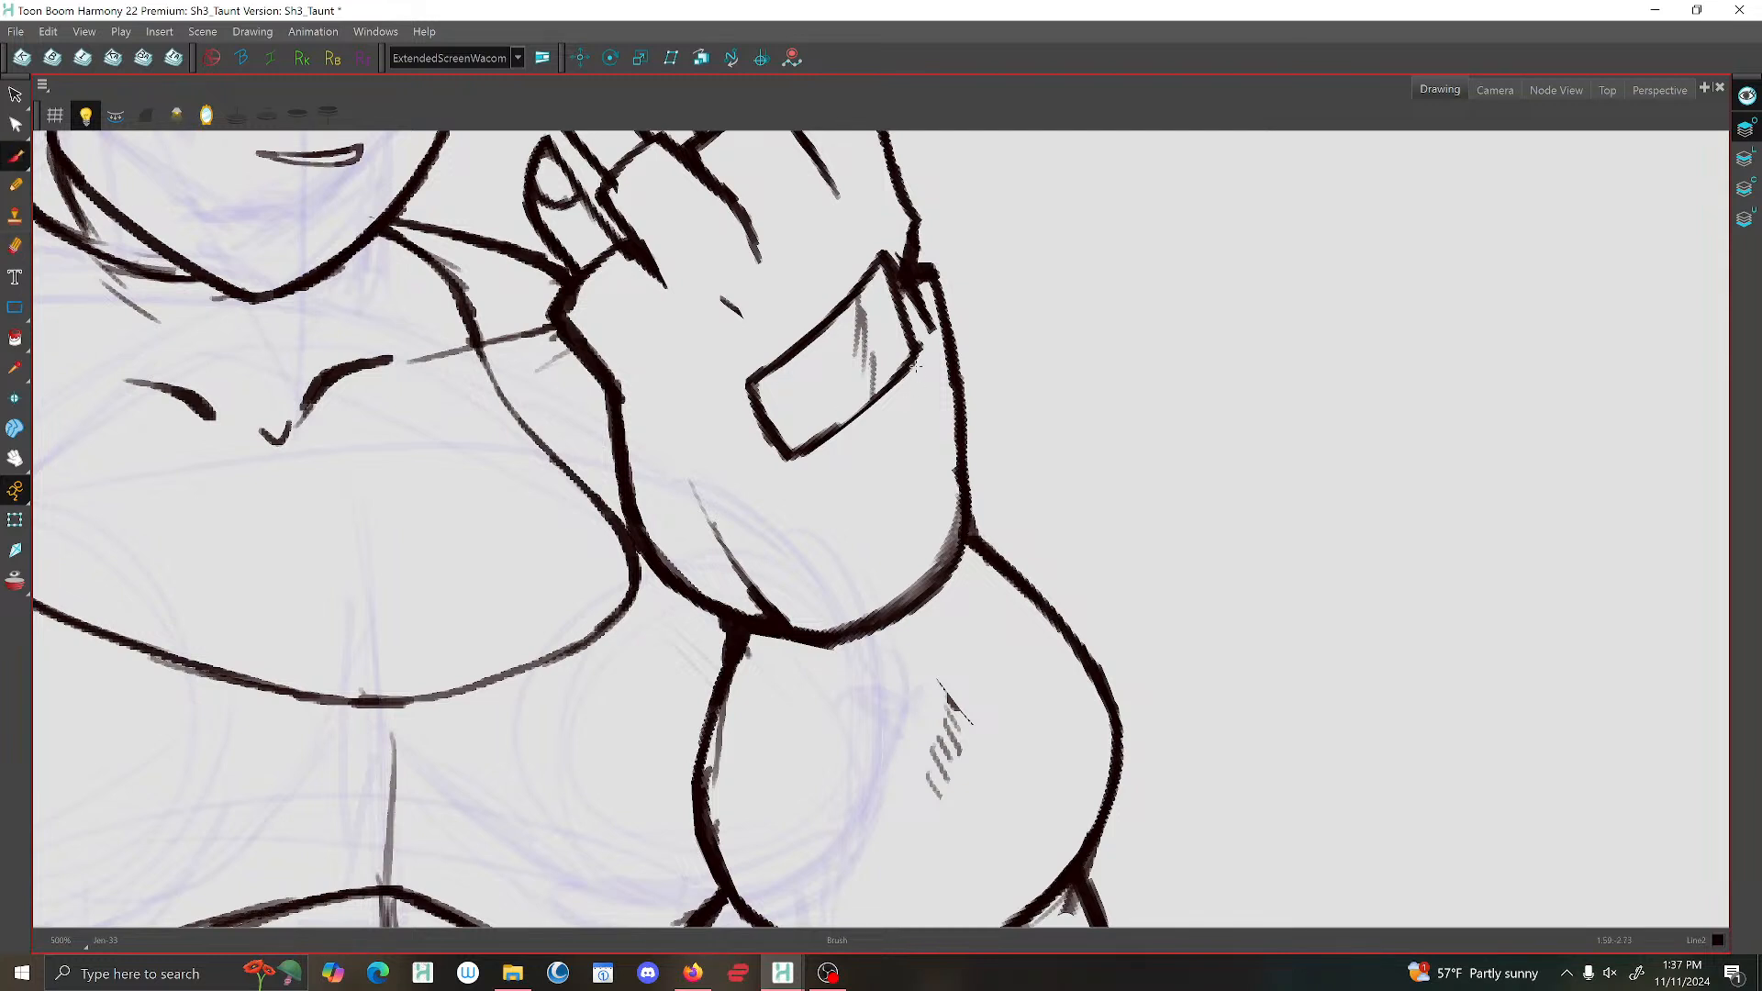
{"action": "left_click_drag", "start_coordinate": [866, 407], "coordinate": [804, 454]}
Thicken the wrist cuff's outer corner and the raised upper arm's outer outline with the Brush.
{"action": "mouse_move", "coordinate": [960, 509]}
{"action": "left_mouse_down"}
{"action": "mouse_move", "coordinate": [944, 576]}
{"action": "mouse_move", "coordinate": [919, 595]}
{"action": "left_mouse_up"}
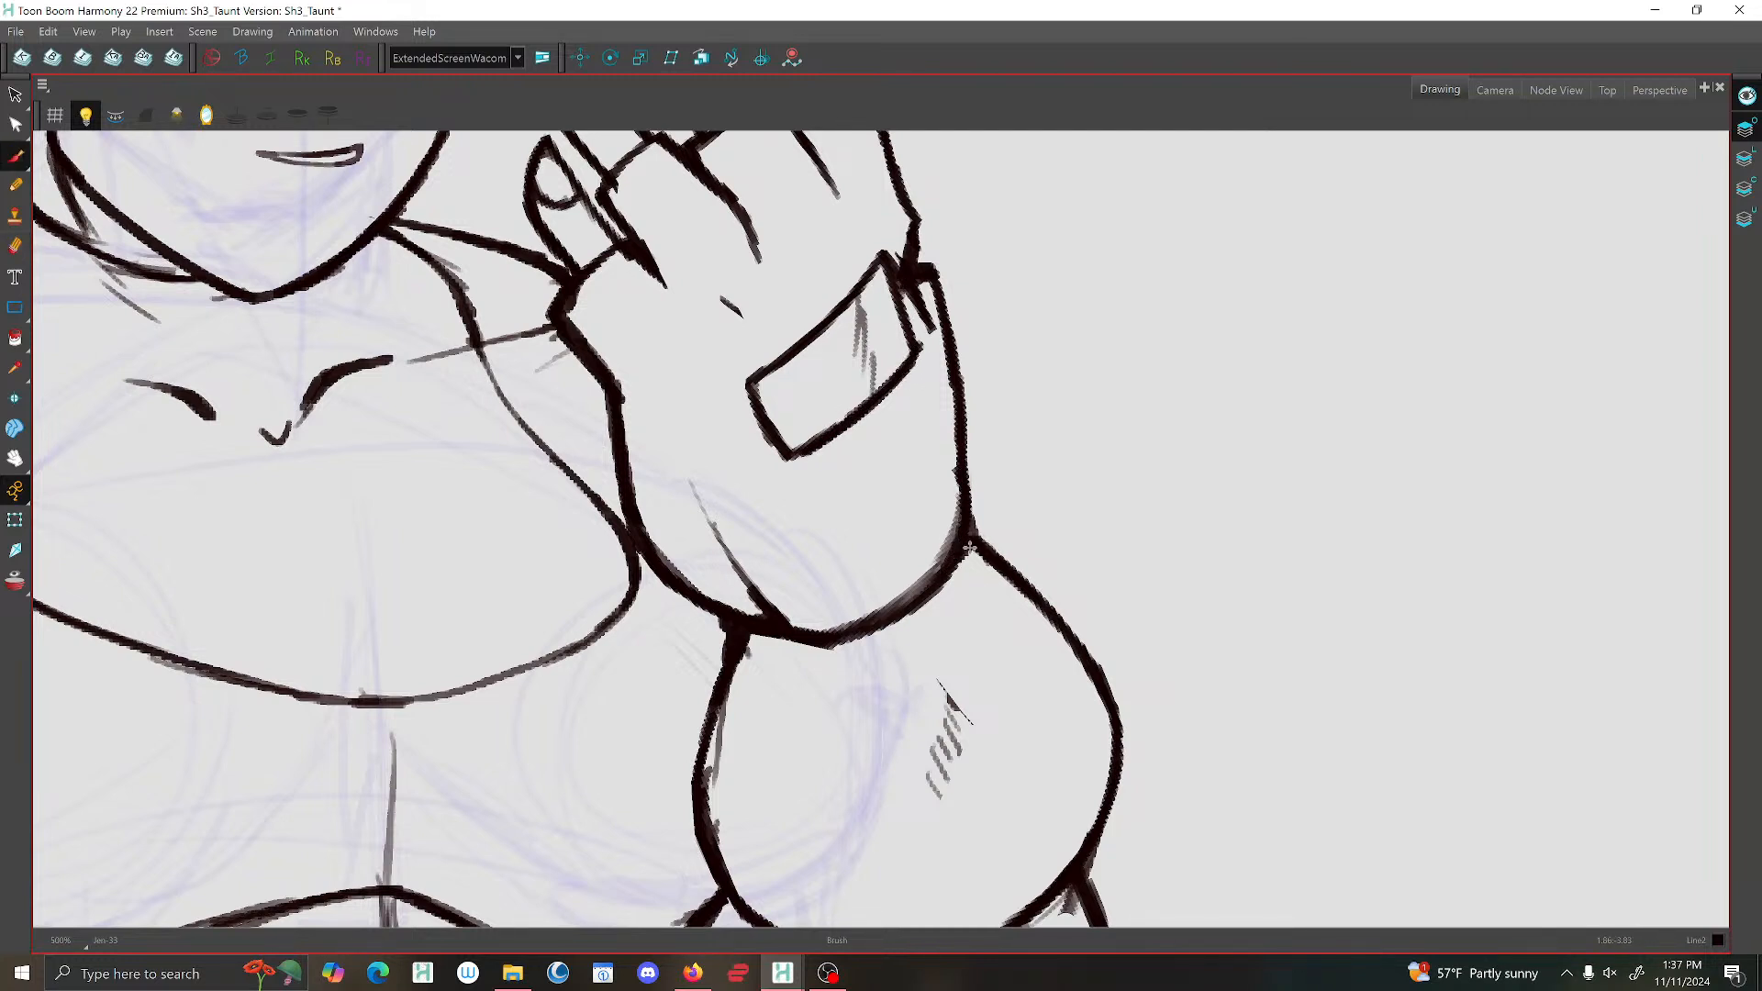
{"action": "key", "text": "1"}
{"action": "key", "text": "1"}
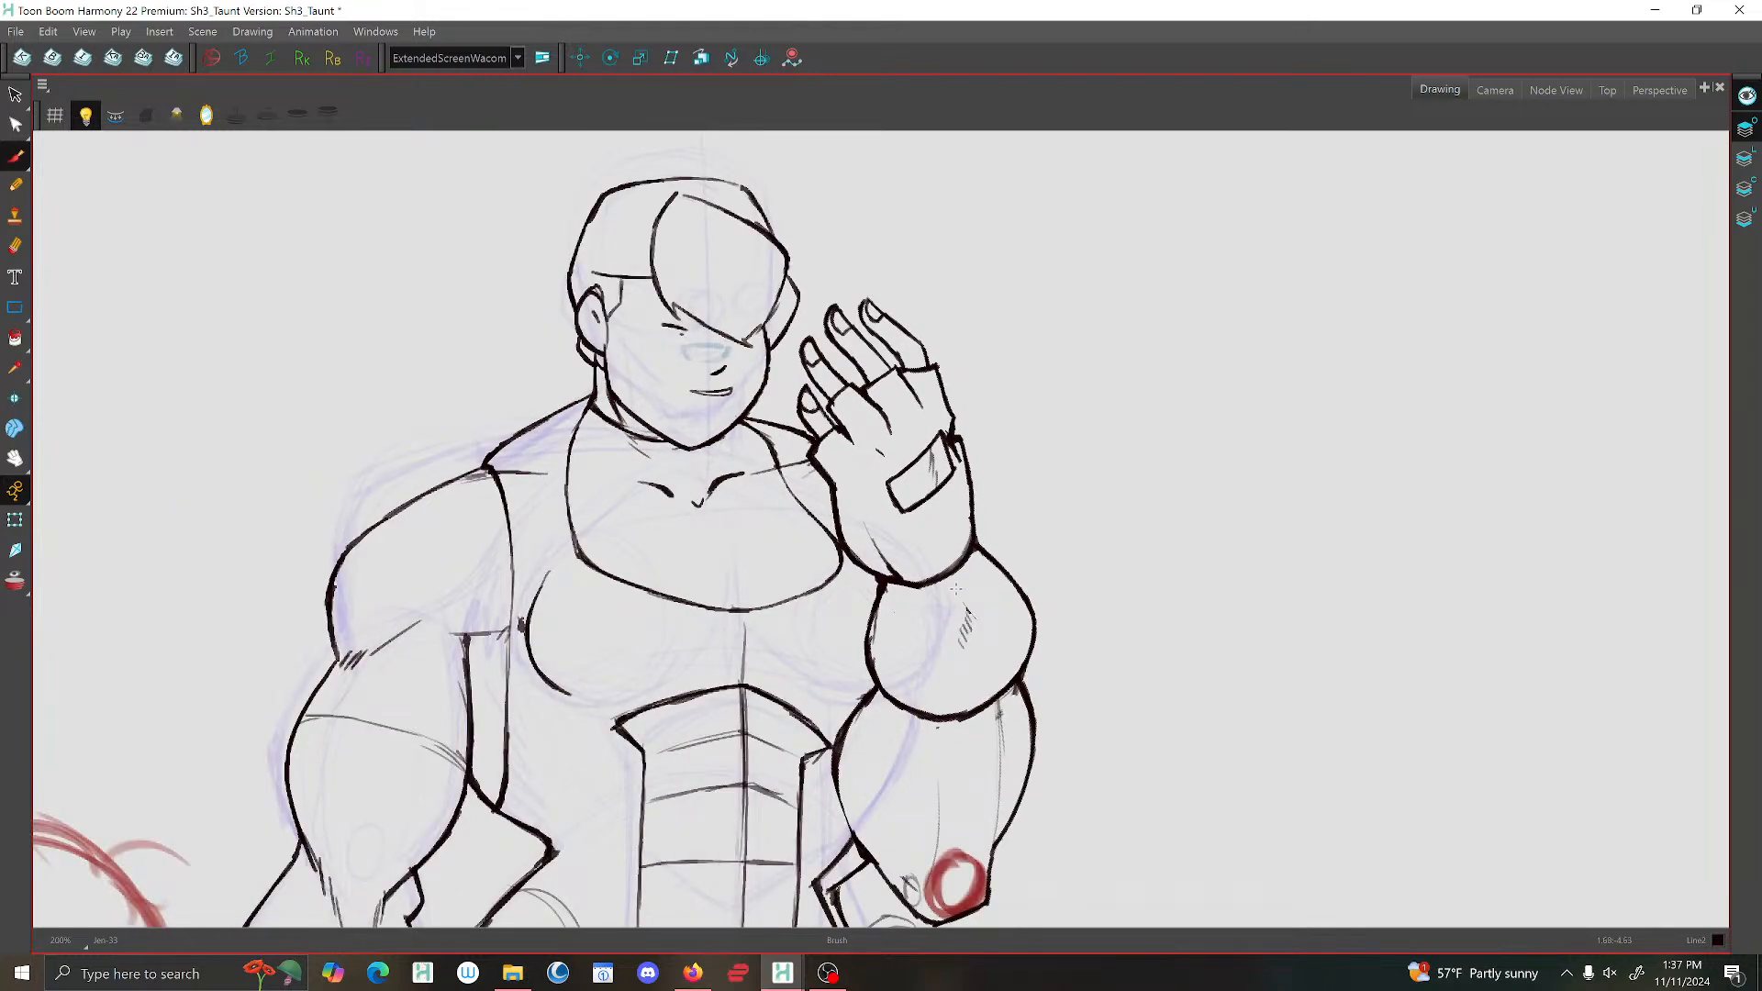
{"action": "left_click_drag", "start_coordinate": [963, 597], "coordinate": [851, 406]}
{"action": "key", "text": "2"}
{"action": "key", "text": "2"}
{"action": "left_click_drag", "start_coordinate": [928, 634], "coordinate": [896, 480]}
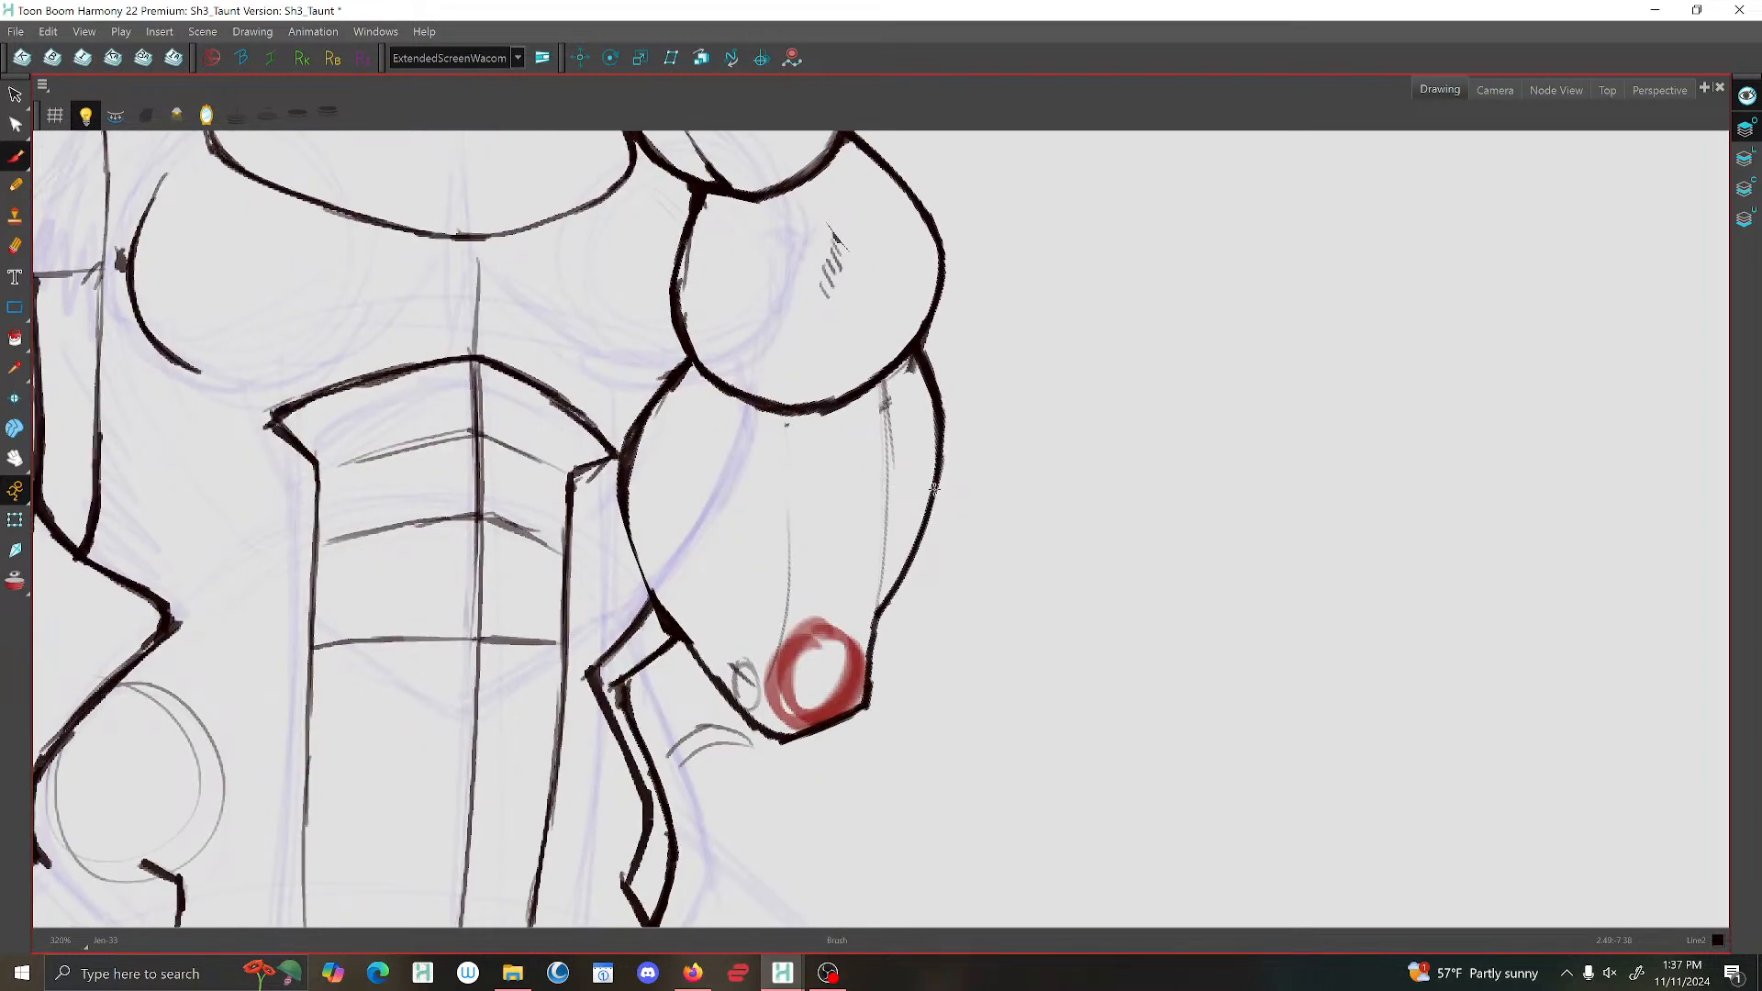
{"action": "mouse_move", "coordinate": [917, 351]}
{"action": "left_mouse_down"}
{"action": "mouse_move", "coordinate": [885, 372]}
{"action": "mouse_move", "coordinate": [900, 510]}
{"action": "left_mouse_up"}
Zoom out and flip back and forth through the neighbouring drawings to compare the poses.
{"action": "key", "text": "1"}
{"action": "key", "text": "1"}
{"action": "key", "text": "1"}
{"action": "key", "text": "period"}
{"action": "key", "text": "comma"}
{"action": "key", "text": "period"}
{"action": "key", "text": "period"}
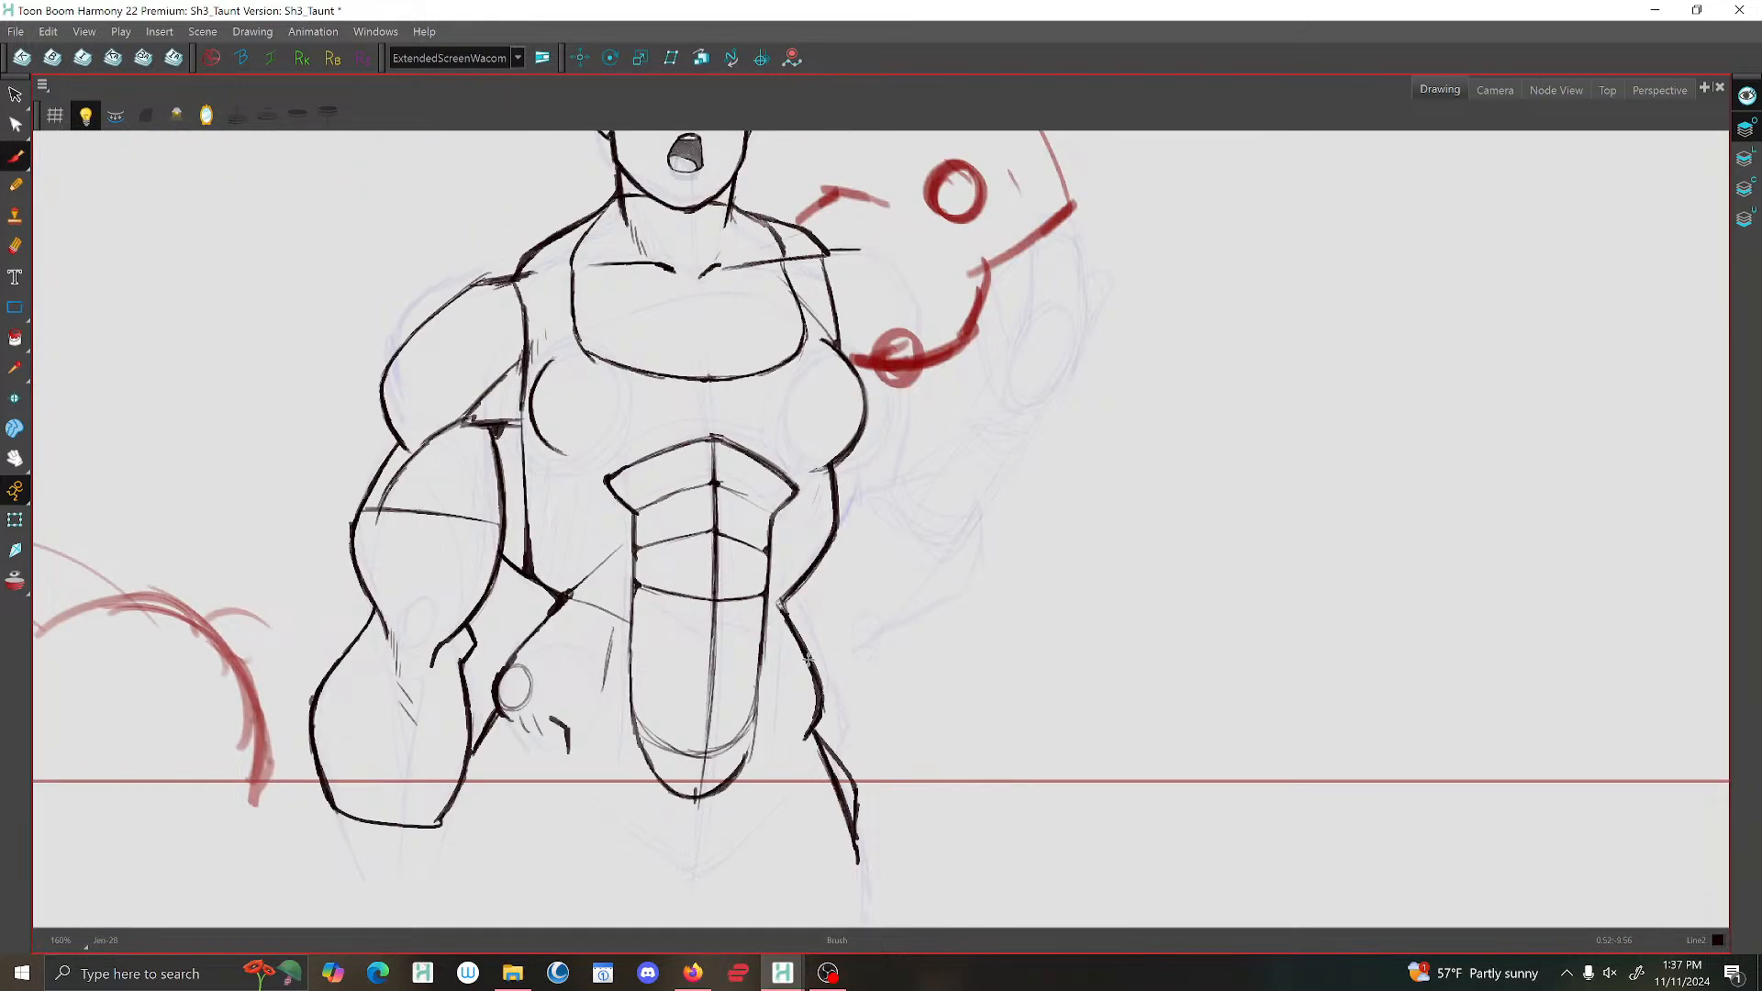
{"action": "key", "text": "1"}
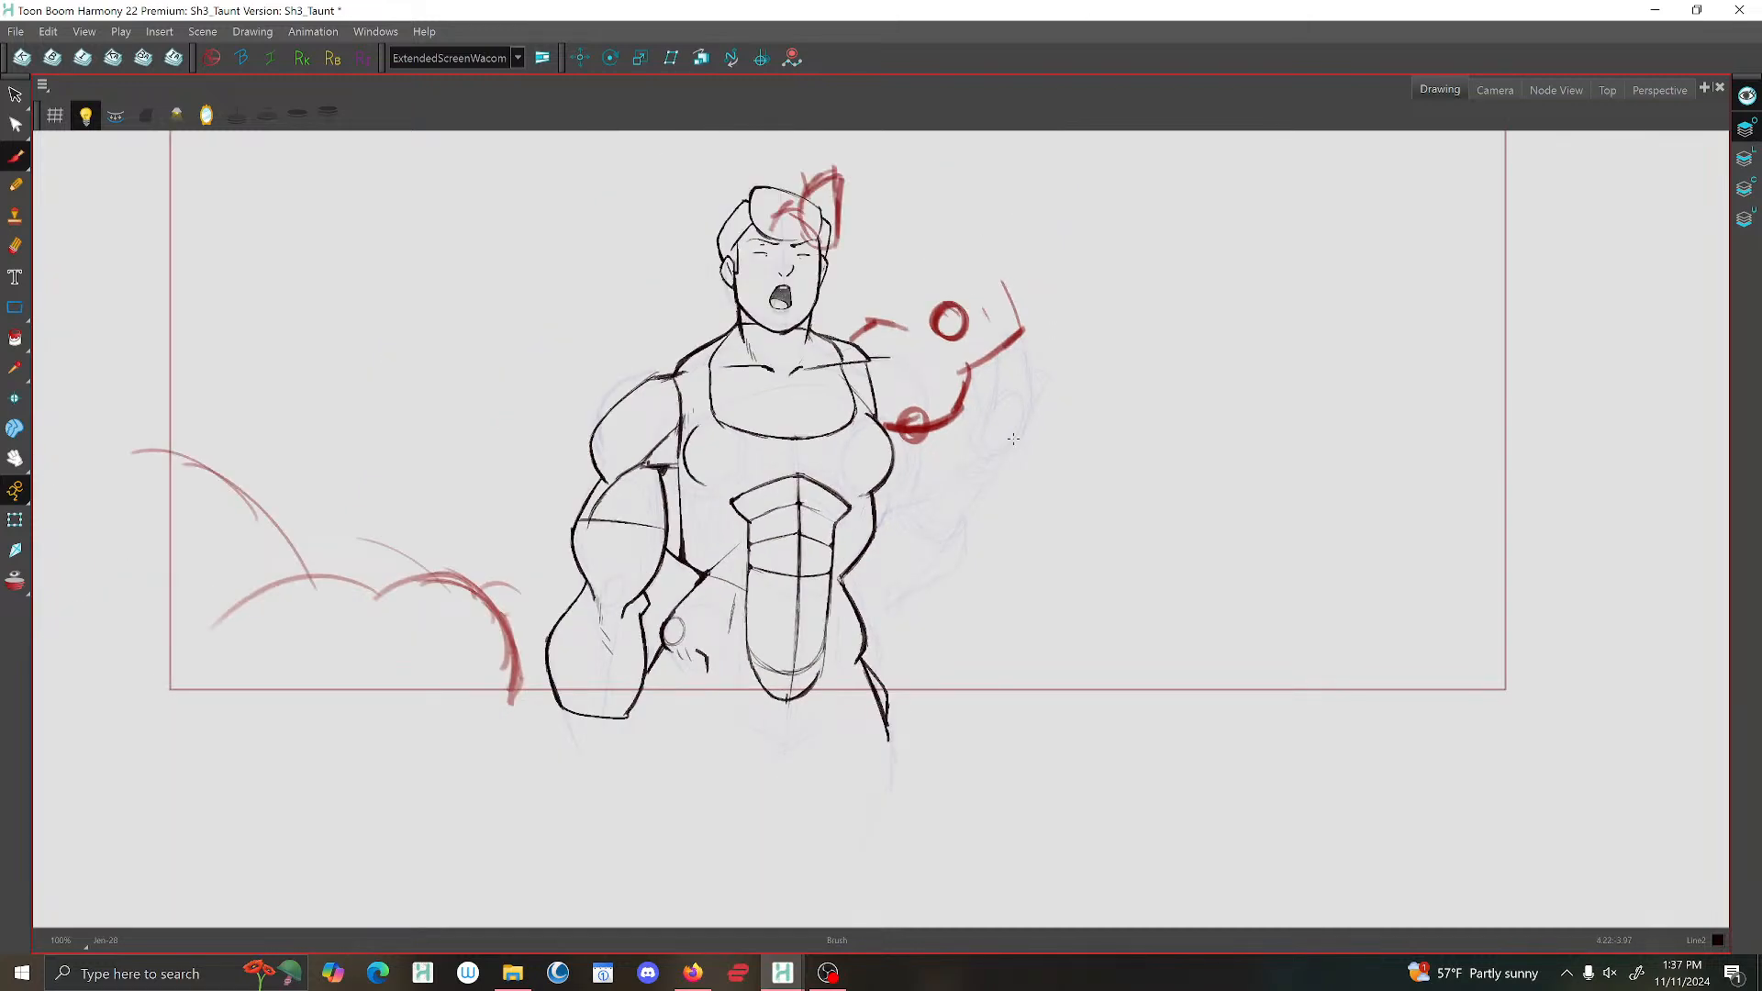
{"action": "key", "text": "period"}
{"action": "key", "text": "comma"}
{"action": "key", "text": "comma"}
{"action": "key", "text": "period"}
{"action": "key", "text": "period"}
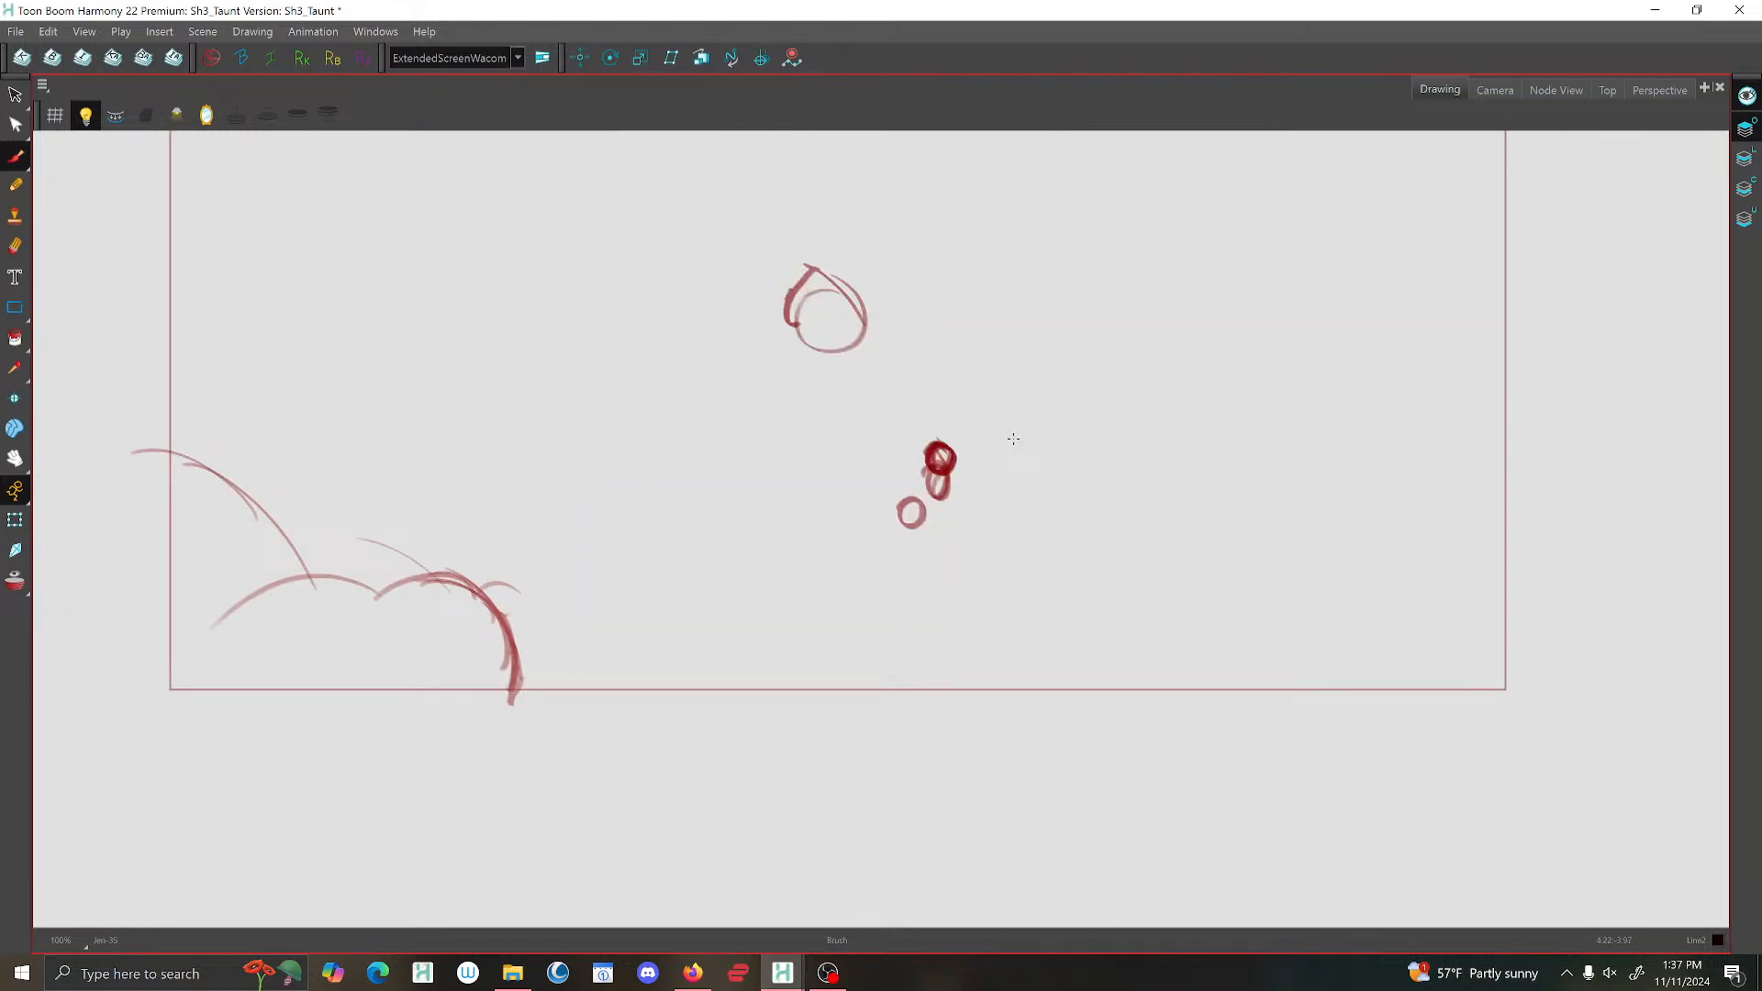
{"action": "key", "text": "period"}
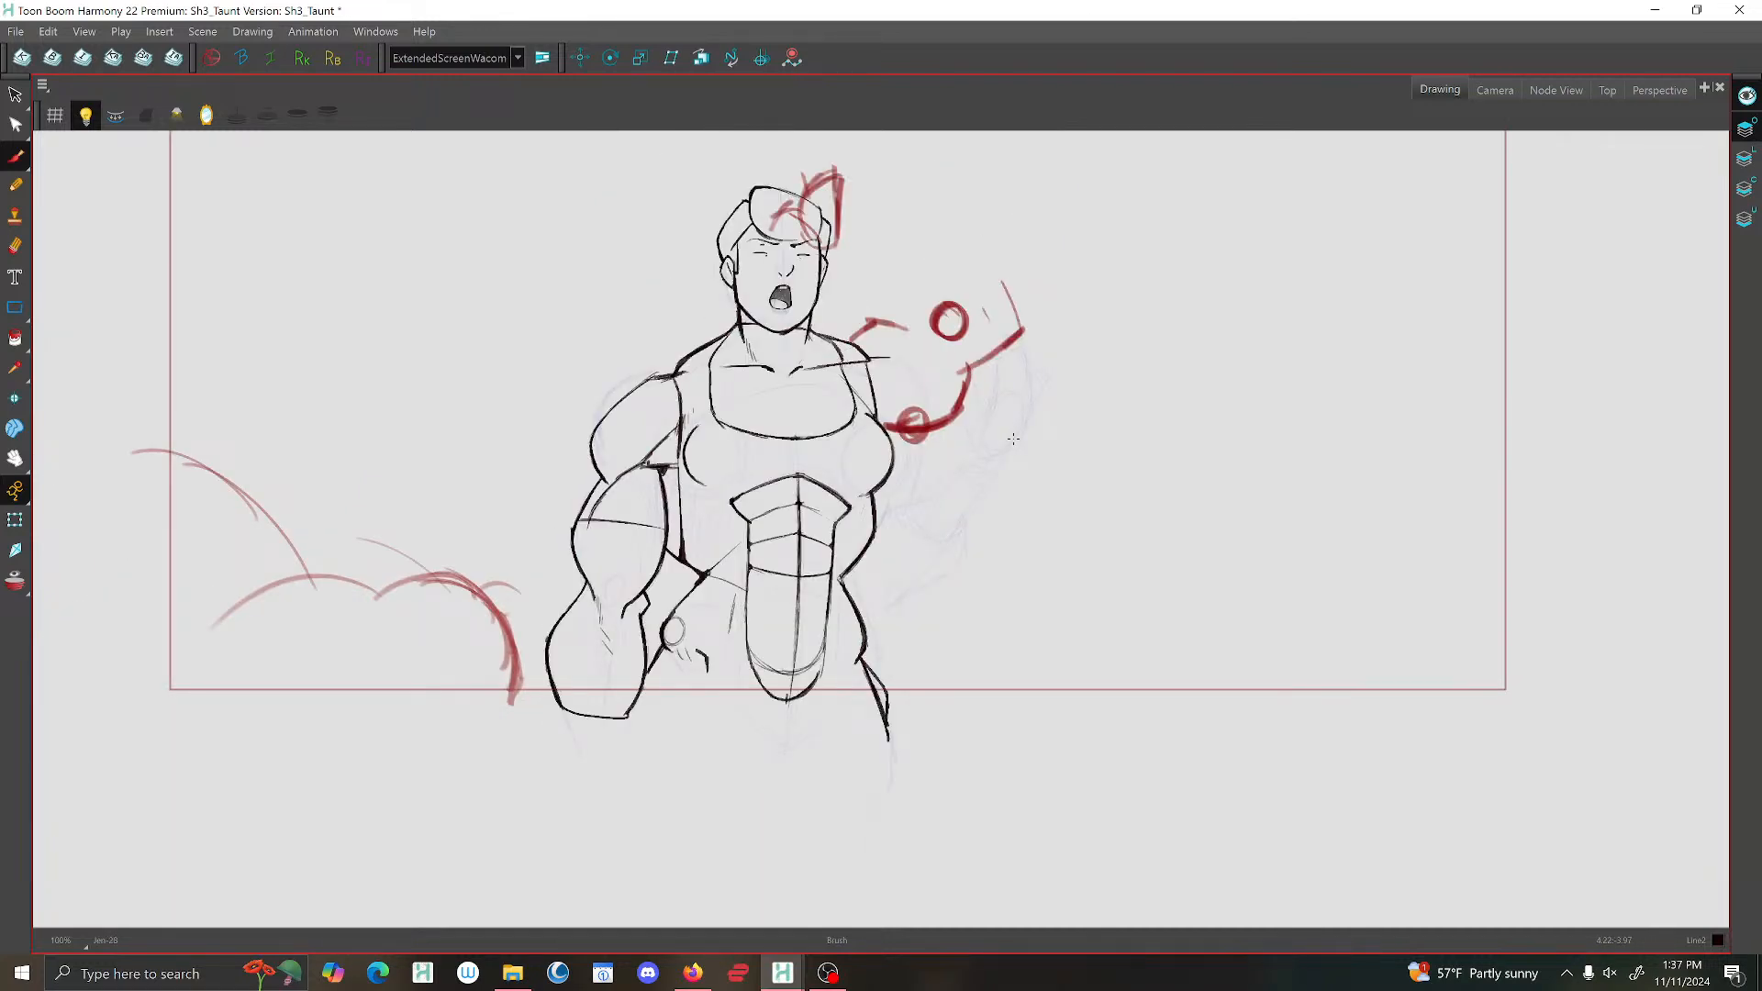
Mirror the view and go to the drawing with the open palm held out in front of the shoulder.
{"action": "left_click", "coordinate": [208, 116]}
{"action": "key", "text": "comma"}
{"action": "key", "text": "comma"}
{"action": "key", "text": "comma"}
{"action": "key", "text": "period"}
{"action": "key", "text": "comma"}
{"action": "key", "text": "period"}
{"action": "scroll", "coordinate": [936, 500], "scroll_direction": "up", "scroll_amount": 2}
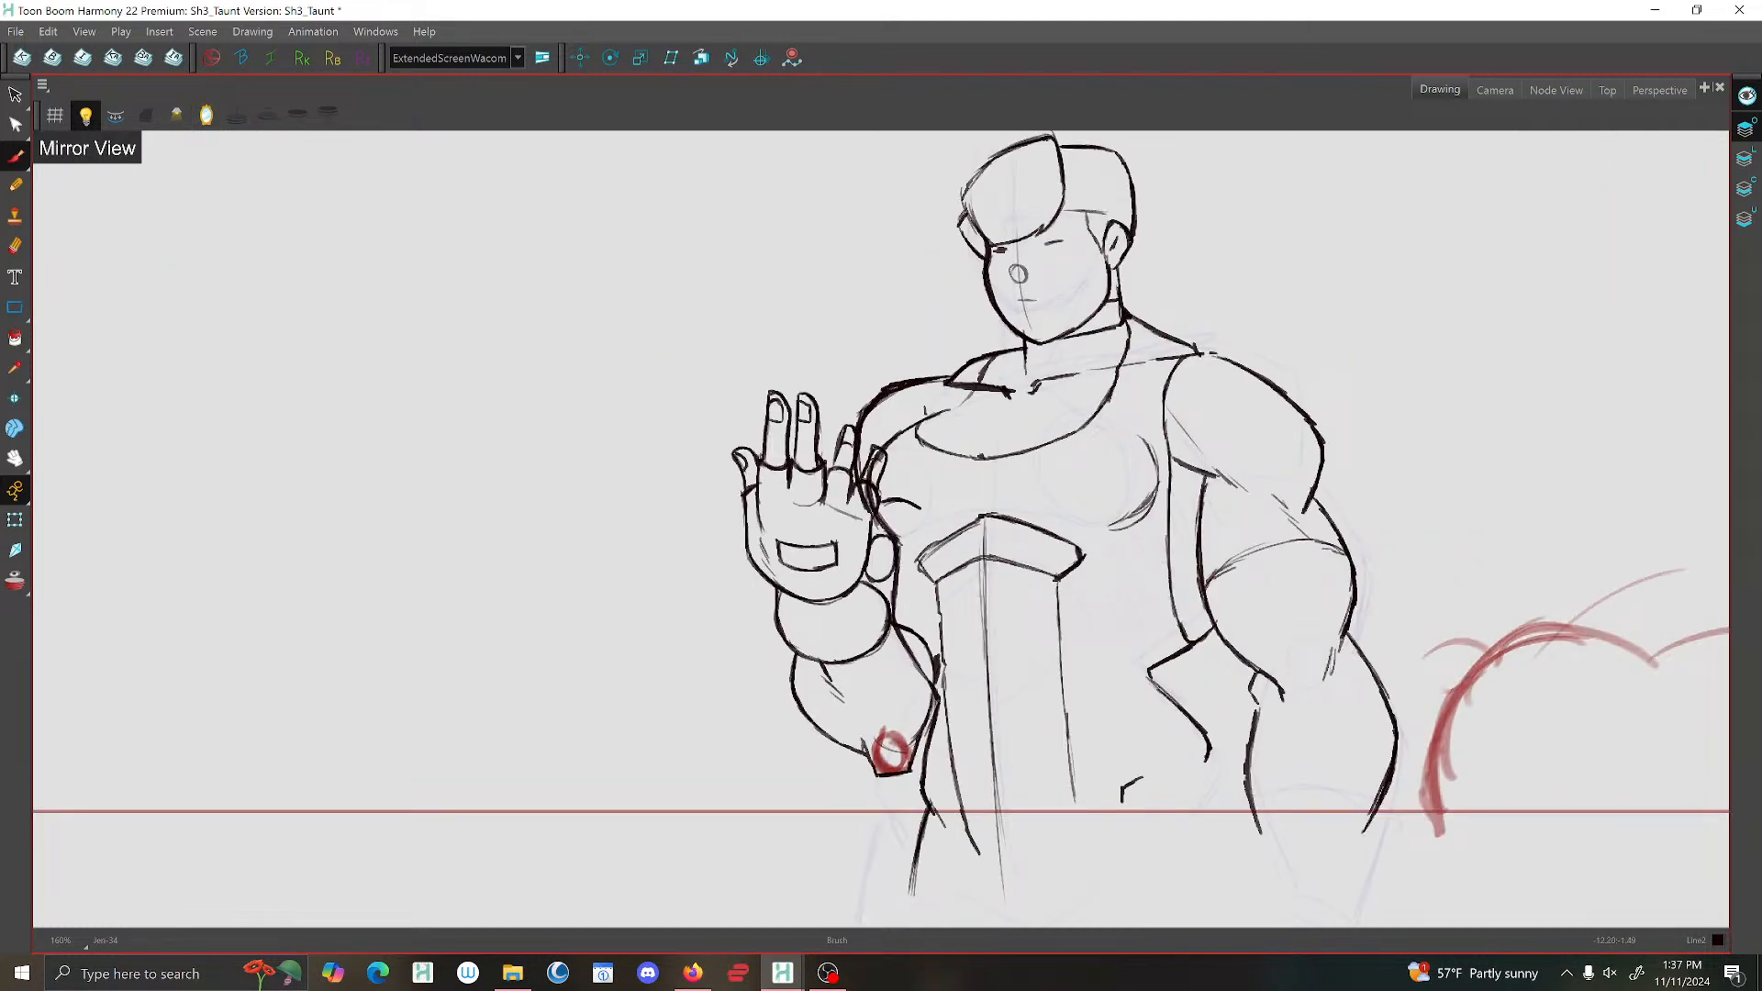
Make the Line Art layer active, checking its content without the other art layers before showing them all again.
{"action": "left_click", "coordinate": [1745, 96]}
{"action": "left_click", "coordinate": [1745, 158]}
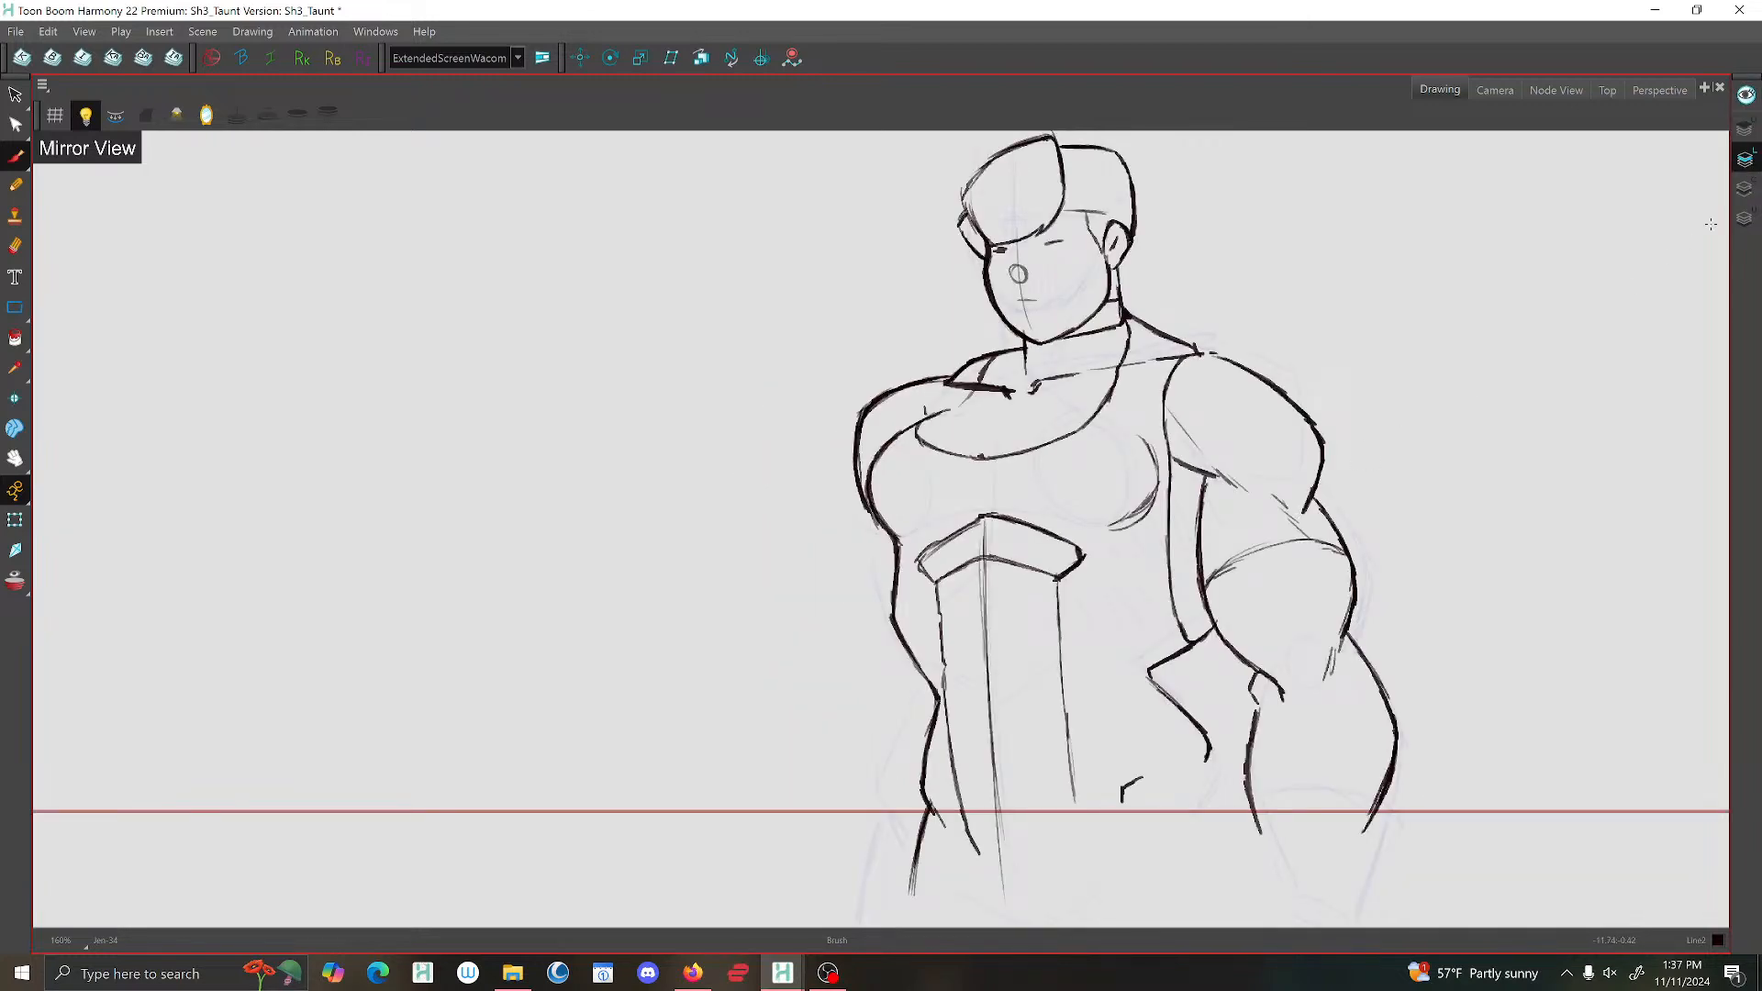
{"action": "left_click", "coordinate": [1745, 96]}
{"action": "left_click", "coordinate": [16, 245]}
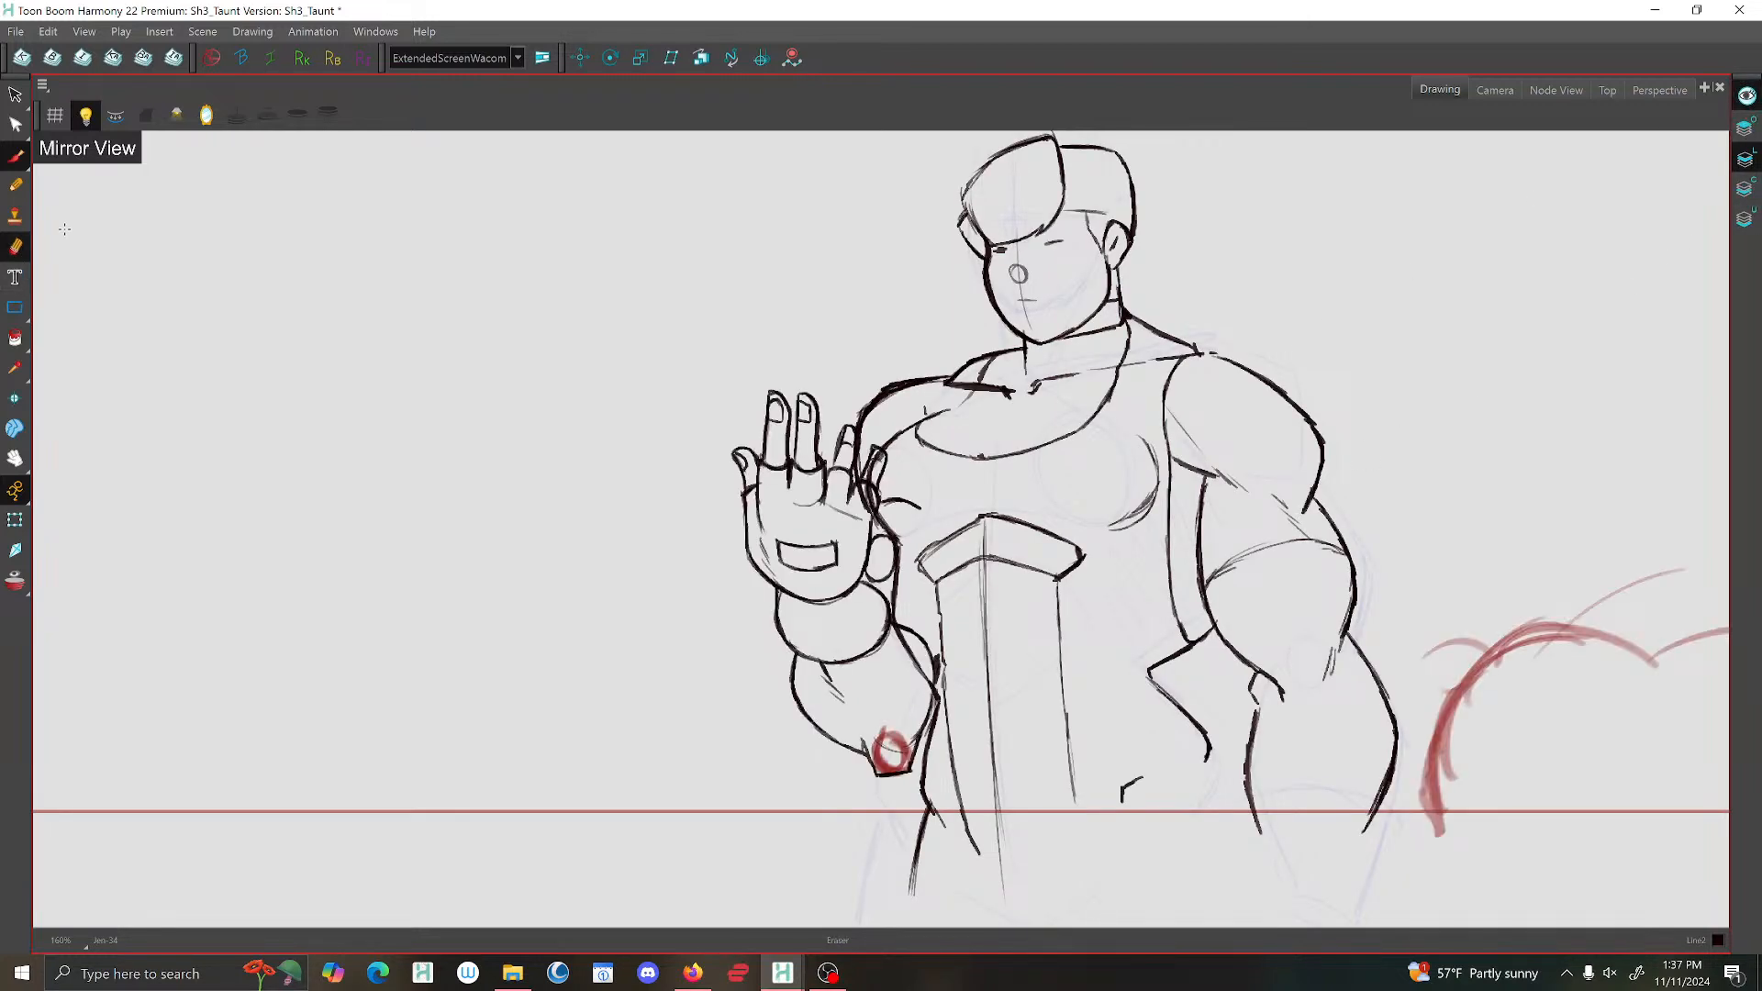
Erase the shoulder and torso lines that overlap the fingers of the open hand.
{"action": "scroll", "coordinate": [883, 480], "scroll_direction": "up", "scroll_amount": 2}
{"action": "left_click_drag", "start_coordinate": [839, 505], "coordinate": [877, 546]}
{"action": "mouse_move", "coordinate": [815, 400]}
{"action": "left_mouse_down"}
{"action": "mouse_move", "coordinate": [799, 485]}
{"action": "mouse_move", "coordinate": [815, 541]}
{"action": "left_mouse_up"}
{"action": "key", "text": "ctrl+z"}
{"action": "scroll", "coordinate": [846, 567], "scroll_direction": "down", "scroll_amount": 5}
{"action": "scroll", "coordinate": [854, 514], "scroll_direction": "up", "scroll_amount": 4}
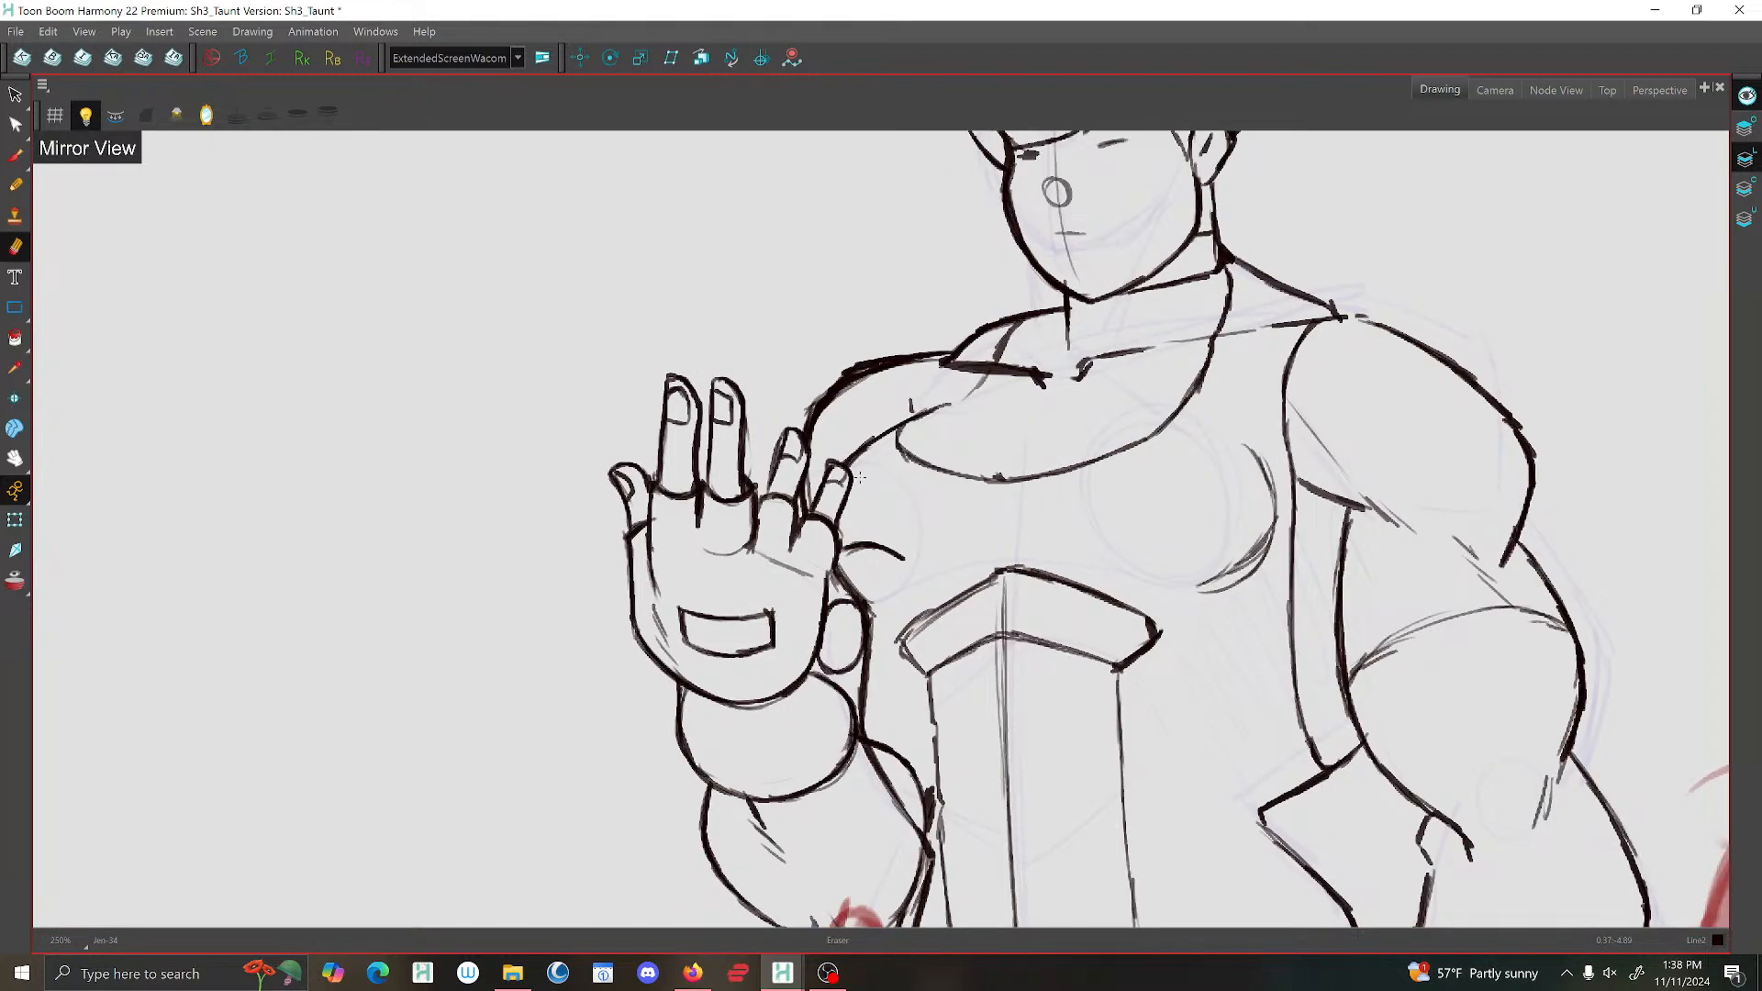
{"action": "scroll", "coordinate": [952, 440], "scroll_direction": "up", "scroll_amount": 2}
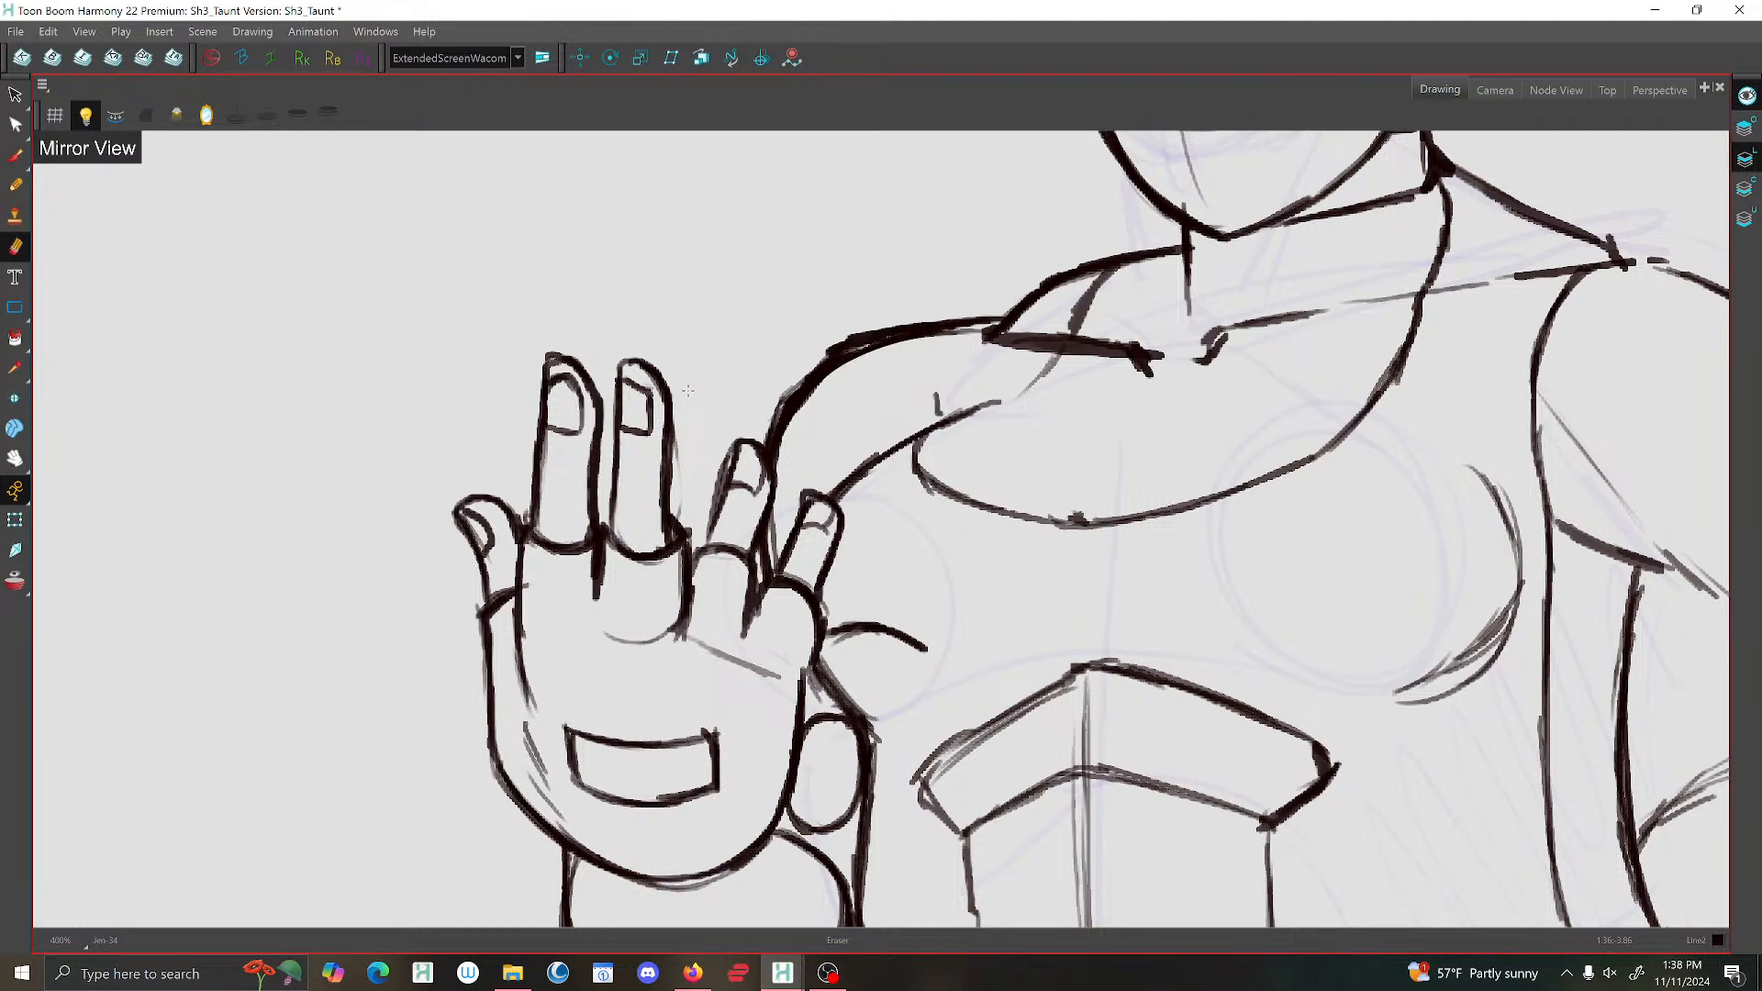
Erase the stray tick on the chest line between the raised arm's shoulder and the neckline.
{"action": "left_click", "coordinate": [17, 156]}
{"action": "key", "text": "1"}
{"action": "left_click", "coordinate": [17, 246]}
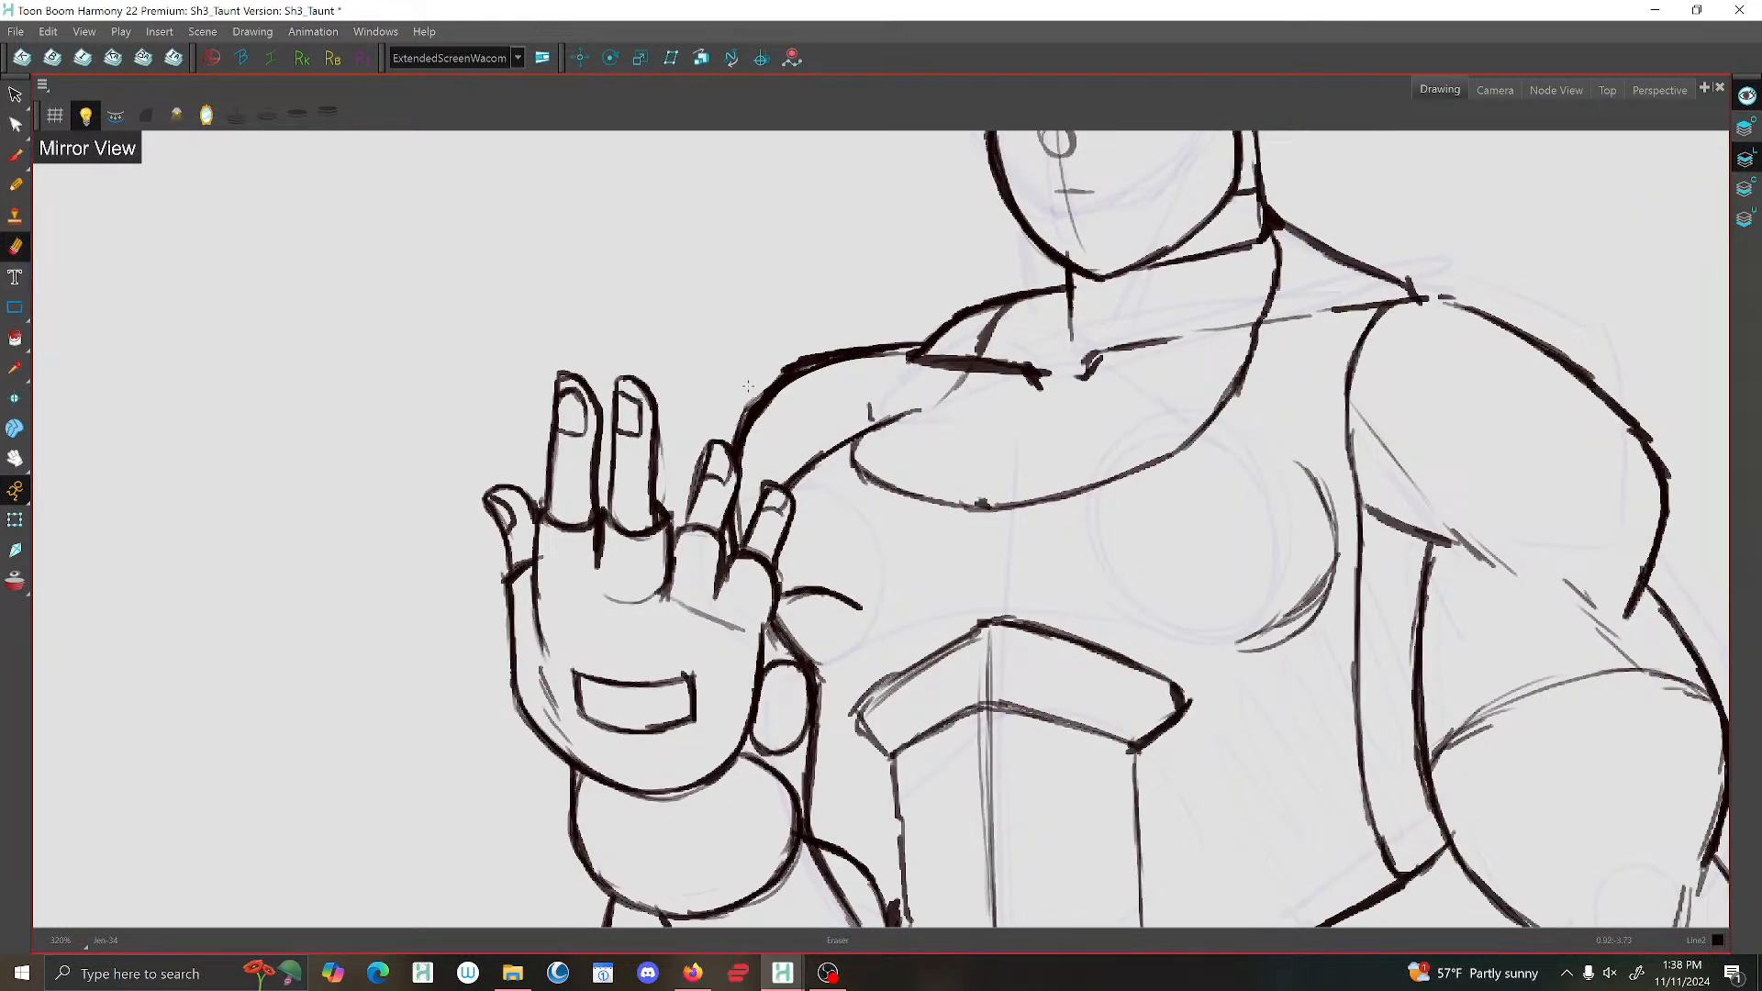
{"action": "key", "text": "1"}
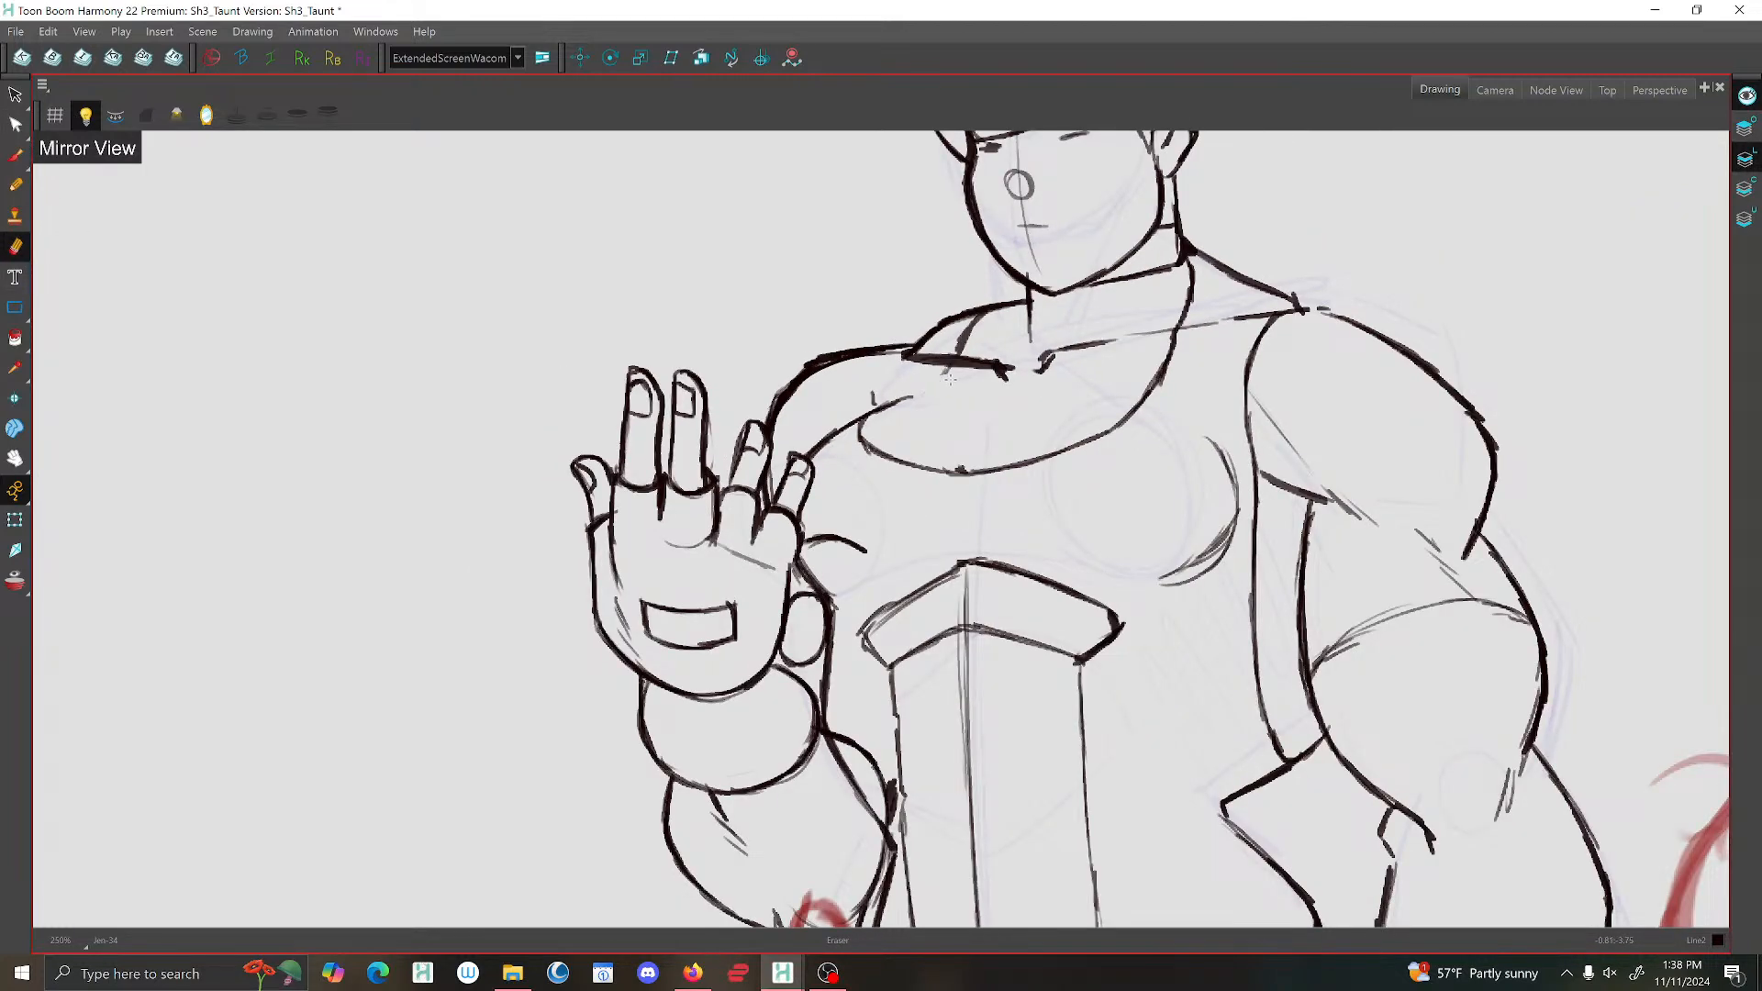
{"action": "mouse_move", "coordinate": [883, 385]}
{"action": "left_mouse_down"}
{"action": "mouse_move", "coordinate": [925, 391]}
{"action": "mouse_move", "coordinate": [893, 406]}
{"action": "left_mouse_up"}
Draw the missing upper part of the shirt neckline on the raised-arm side with the Brush.
{"action": "scroll", "coordinate": [1207, 327], "scroll_direction": "down", "scroll_amount": 3}
{"action": "mouse_move", "coordinate": [1271, 316]}
{"action": "left_mouse_down"}
{"action": "mouse_move", "coordinate": [958, 286]}
{"action": "mouse_move", "coordinate": [988, 280]}
{"action": "mouse_move", "coordinate": [959, 288]}
{"action": "mouse_move", "coordinate": [1113, 341]}
{"action": "left_mouse_up"}
{"action": "scroll", "coordinate": [959, 286], "scroll_direction": "up", "scroll_amount": 5}
{"action": "left_click", "coordinate": [14, 154]}
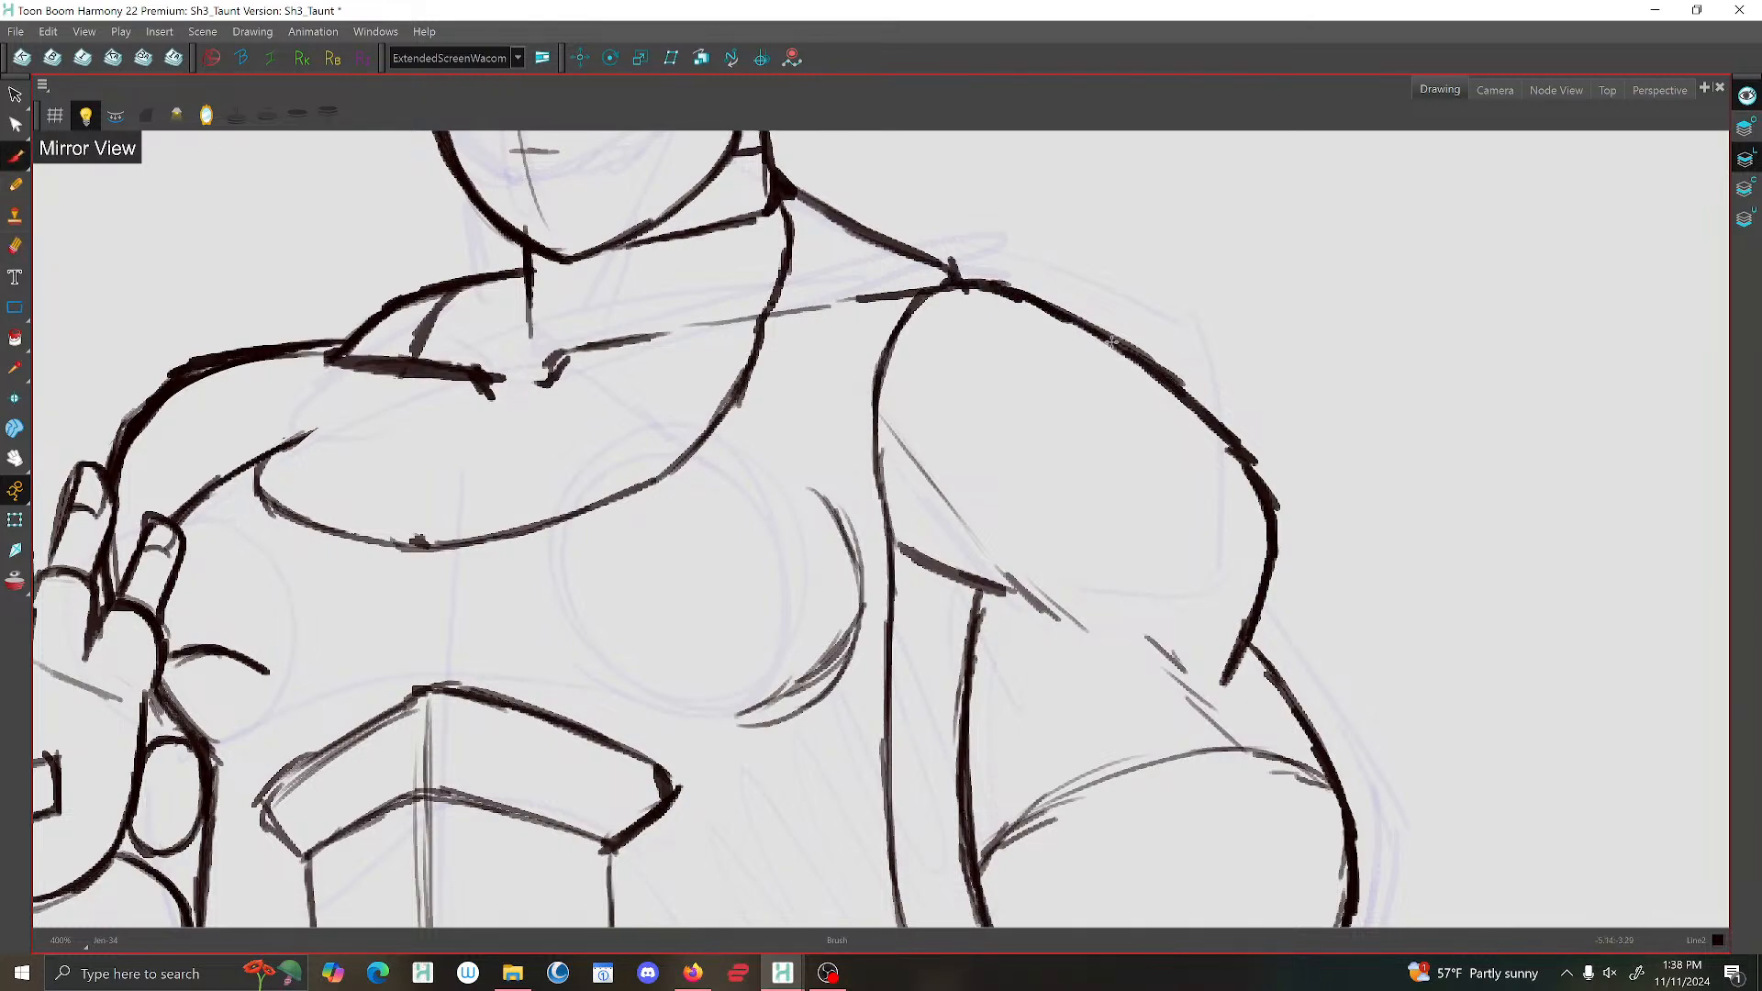
{"action": "scroll", "coordinate": [1112, 341], "scroll_direction": "down", "scroll_amount": 2}
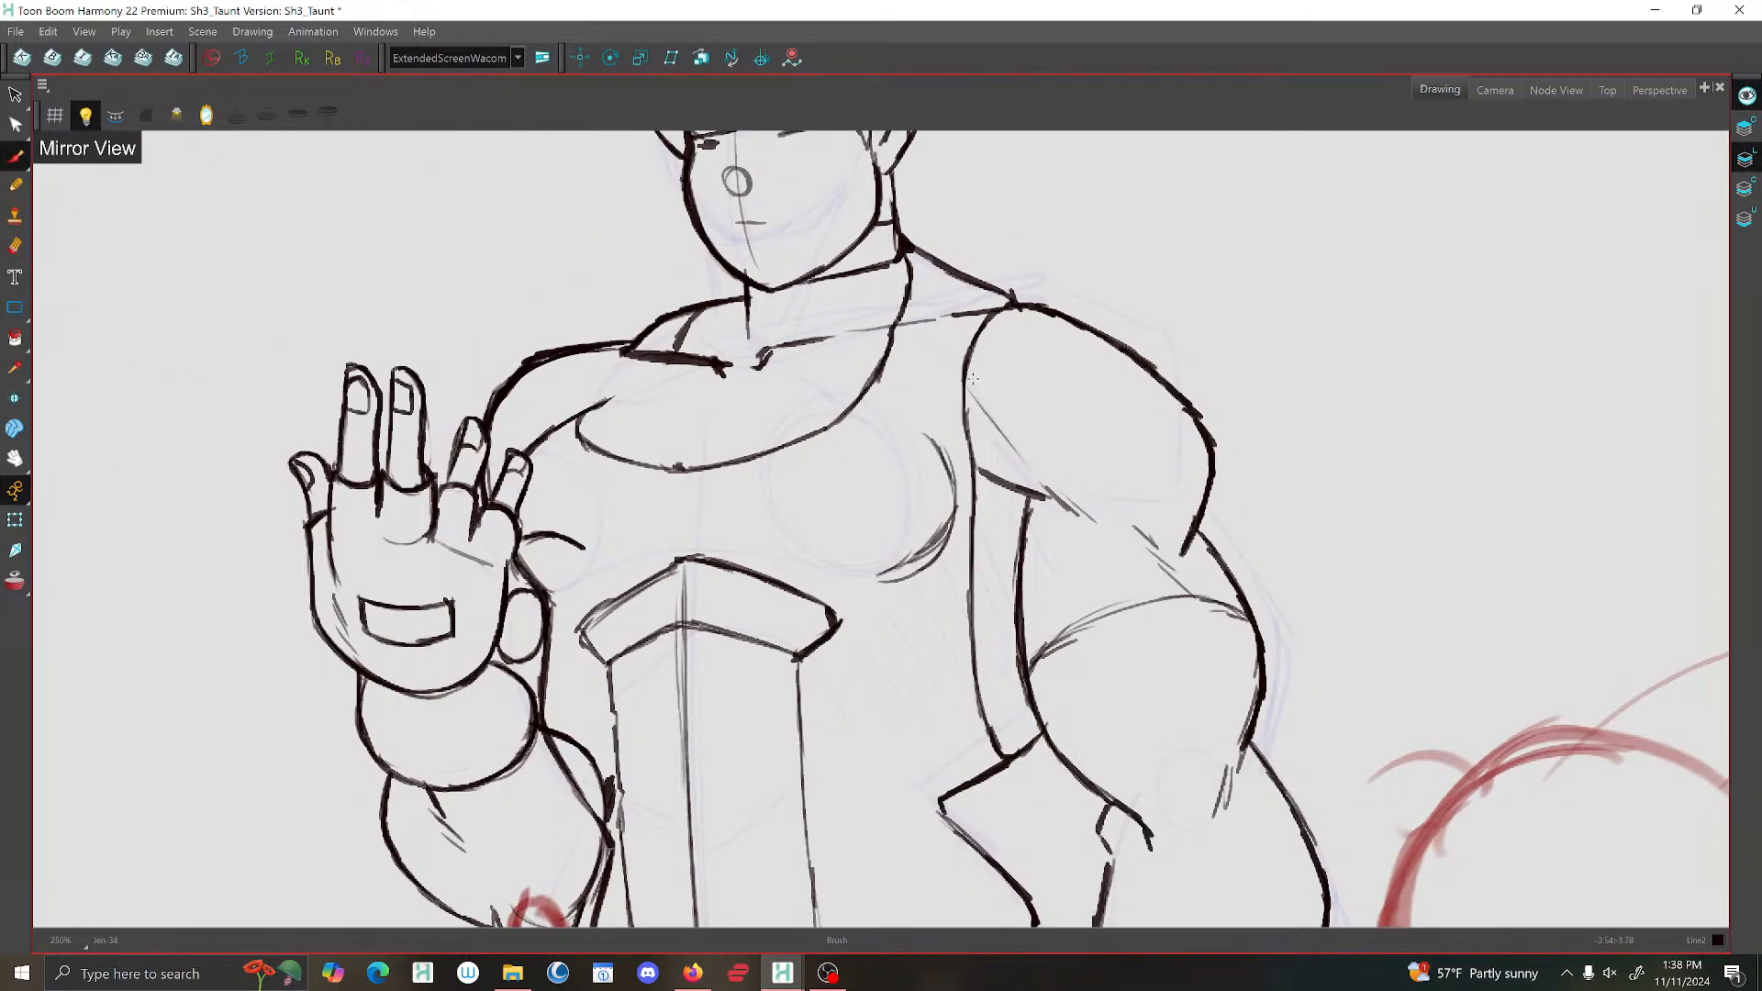
{"action": "left_click_drag", "start_coordinate": [946, 380], "coordinate": [1120, 367]}
{"action": "left_click_drag", "start_coordinate": [851, 345], "coordinate": [756, 416]}
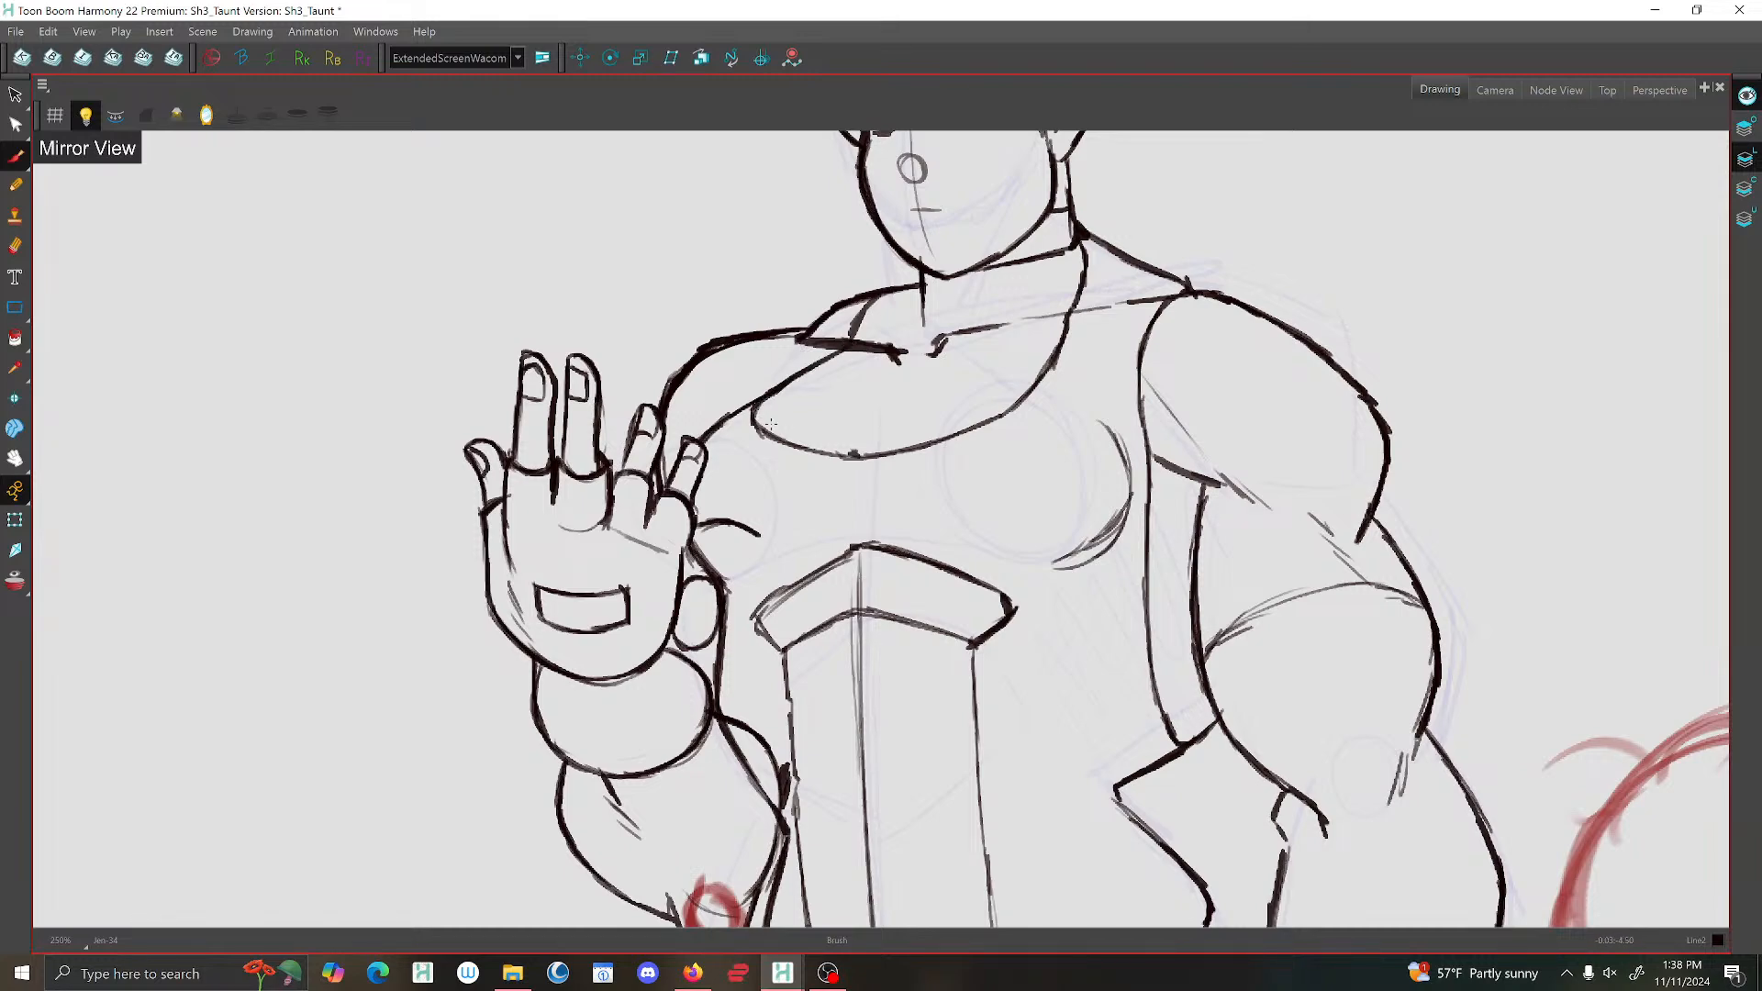
{"action": "scroll", "coordinate": [771, 413], "scroll_direction": "down", "scroll_amount": 5}
{"action": "scroll", "coordinate": [760, 417], "scroll_direction": "up", "scroll_amount": 4}
{"action": "key", "text": "f"}
{"action": "key", "text": "g"}
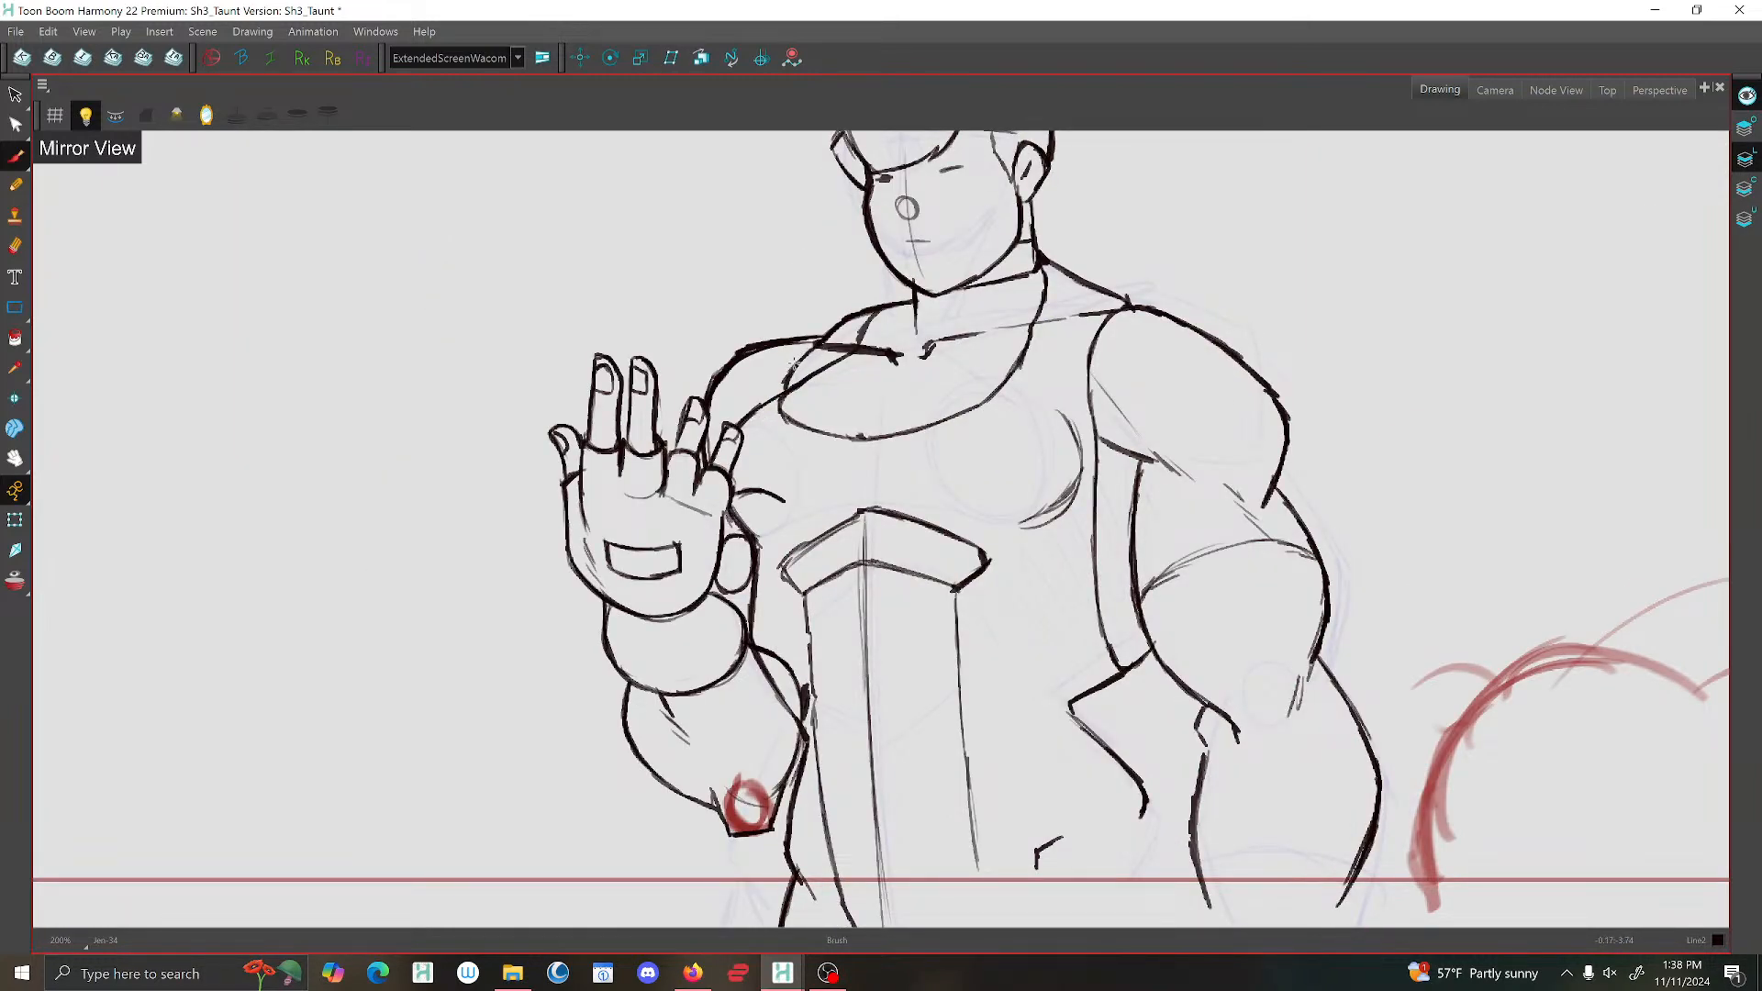
Flip repeatedly between the open-palm drawing and its neighbour to compare the waist and forearm lines.
{"action": "scroll", "coordinate": [1094, 348], "scroll_direction": "down", "scroll_amount": 1}
{"action": "scroll", "coordinate": [1163, 328], "scroll_direction": "up", "scroll_amount": 3}
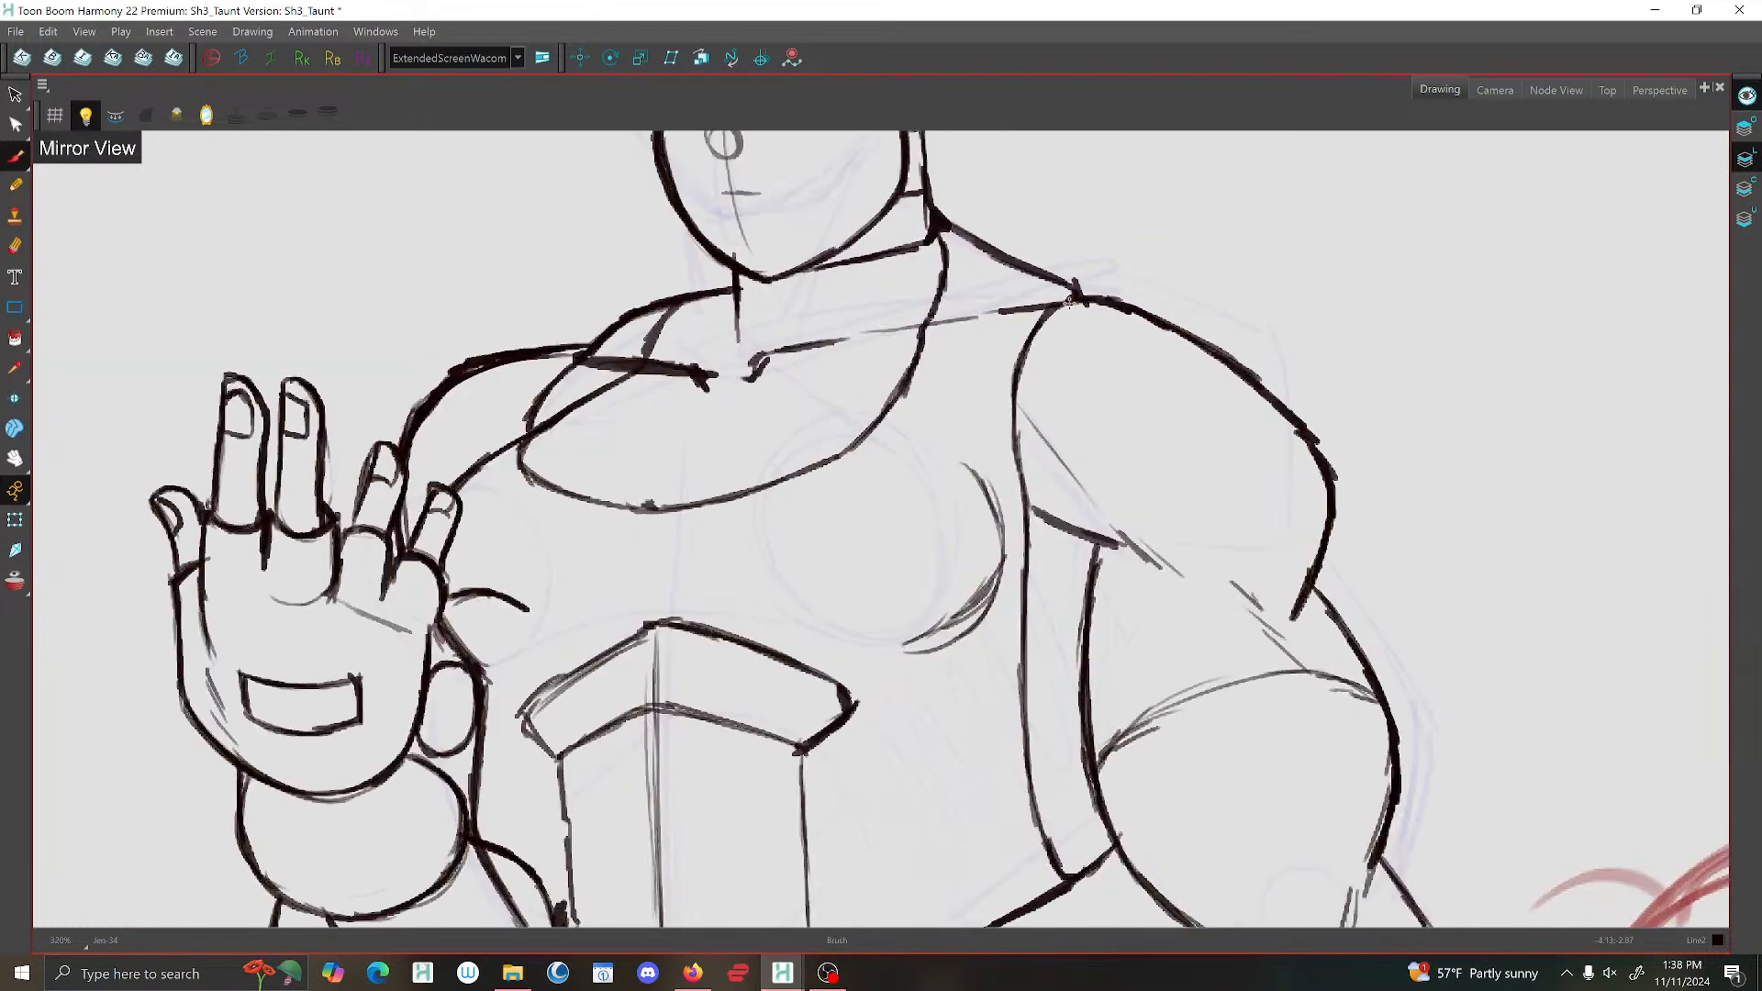
{"action": "scroll", "coordinate": [1070, 301], "scroll_direction": "down", "scroll_amount": 3}
{"action": "scroll", "coordinate": [1028, 416], "scroll_direction": "up", "scroll_amount": 3}
{"action": "scroll", "coordinate": [1037, 468], "scroll_direction": "down", "scroll_amount": 3}
{"action": "left_click_drag", "start_coordinate": [1134, 612], "coordinate": [921, 450]}
{"action": "scroll", "coordinate": [921, 450], "scroll_direction": "down", "scroll_amount": 3}
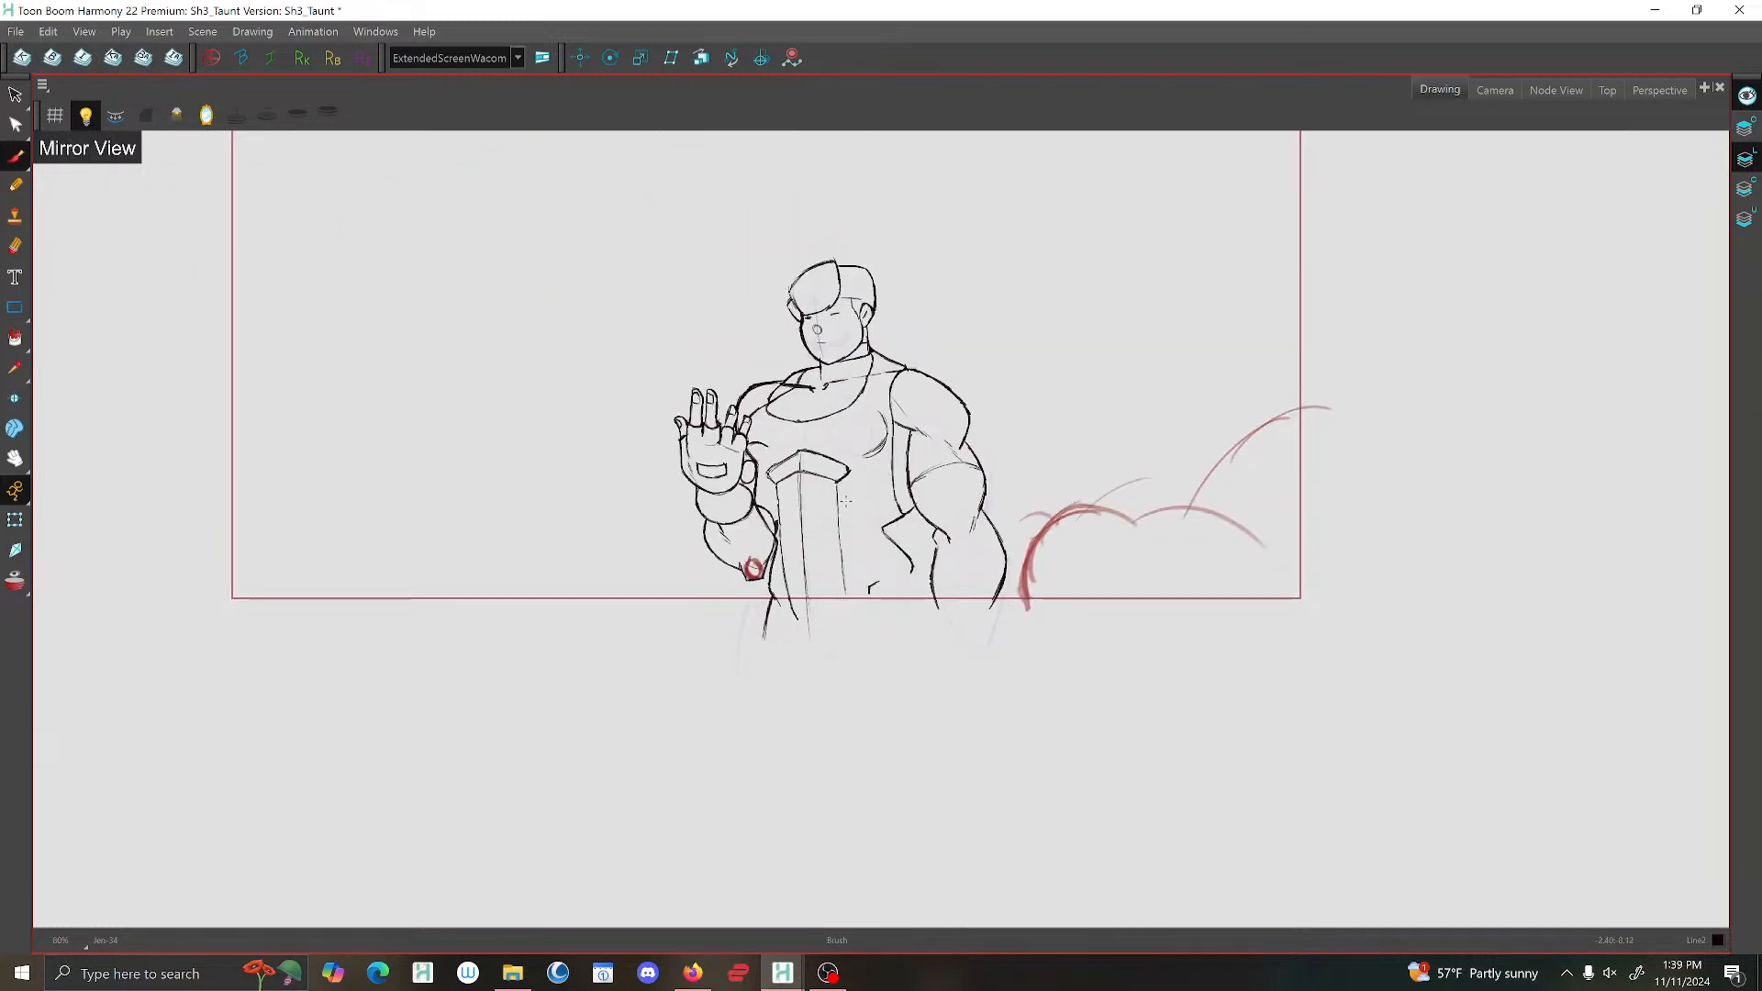
{"action": "scroll", "coordinate": [845, 501], "scroll_direction": "up", "scroll_amount": 3}
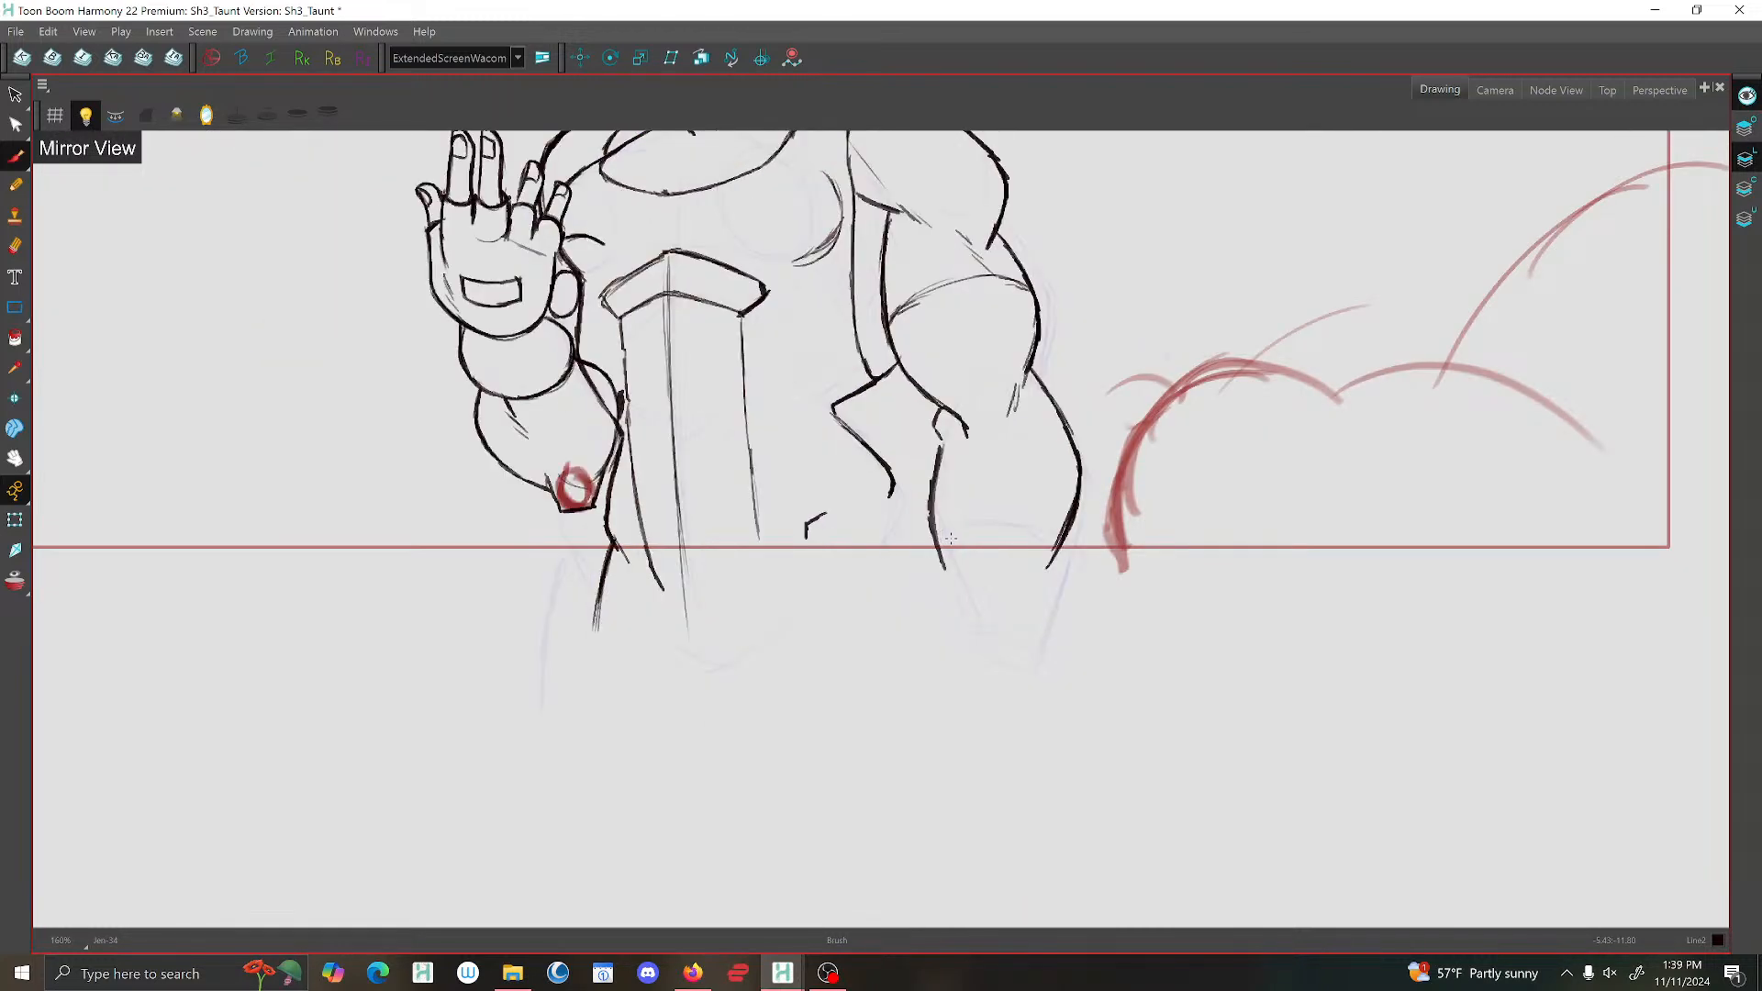
{"action": "key", "text": "g"}
{"action": "key", "text": "f"}
{"action": "key", "text": "f"}
{"action": "key", "text": "g"}
{"action": "key", "text": "g"}
{"action": "key", "text": "f"}
{"action": "key", "text": "f"}
{"action": "key", "text": "g"}
{"action": "key", "text": "f"}
{"action": "key", "text": "g"}
{"action": "key", "text": "f"}
{"action": "key", "text": "g"}
{"action": "key", "text": "f"}
{"action": "key", "text": "g"}
{"action": "key", "text": "f"}
{"action": "key", "text": "g"}
{"action": "key", "text": "g"}
{"action": "key", "text": "f"}
{"action": "key", "text": "f"}
{"action": "key", "text": "g"}
{"action": "key", "text": "g"}
{"action": "key", "text": "f"}
{"action": "key", "text": "f"}
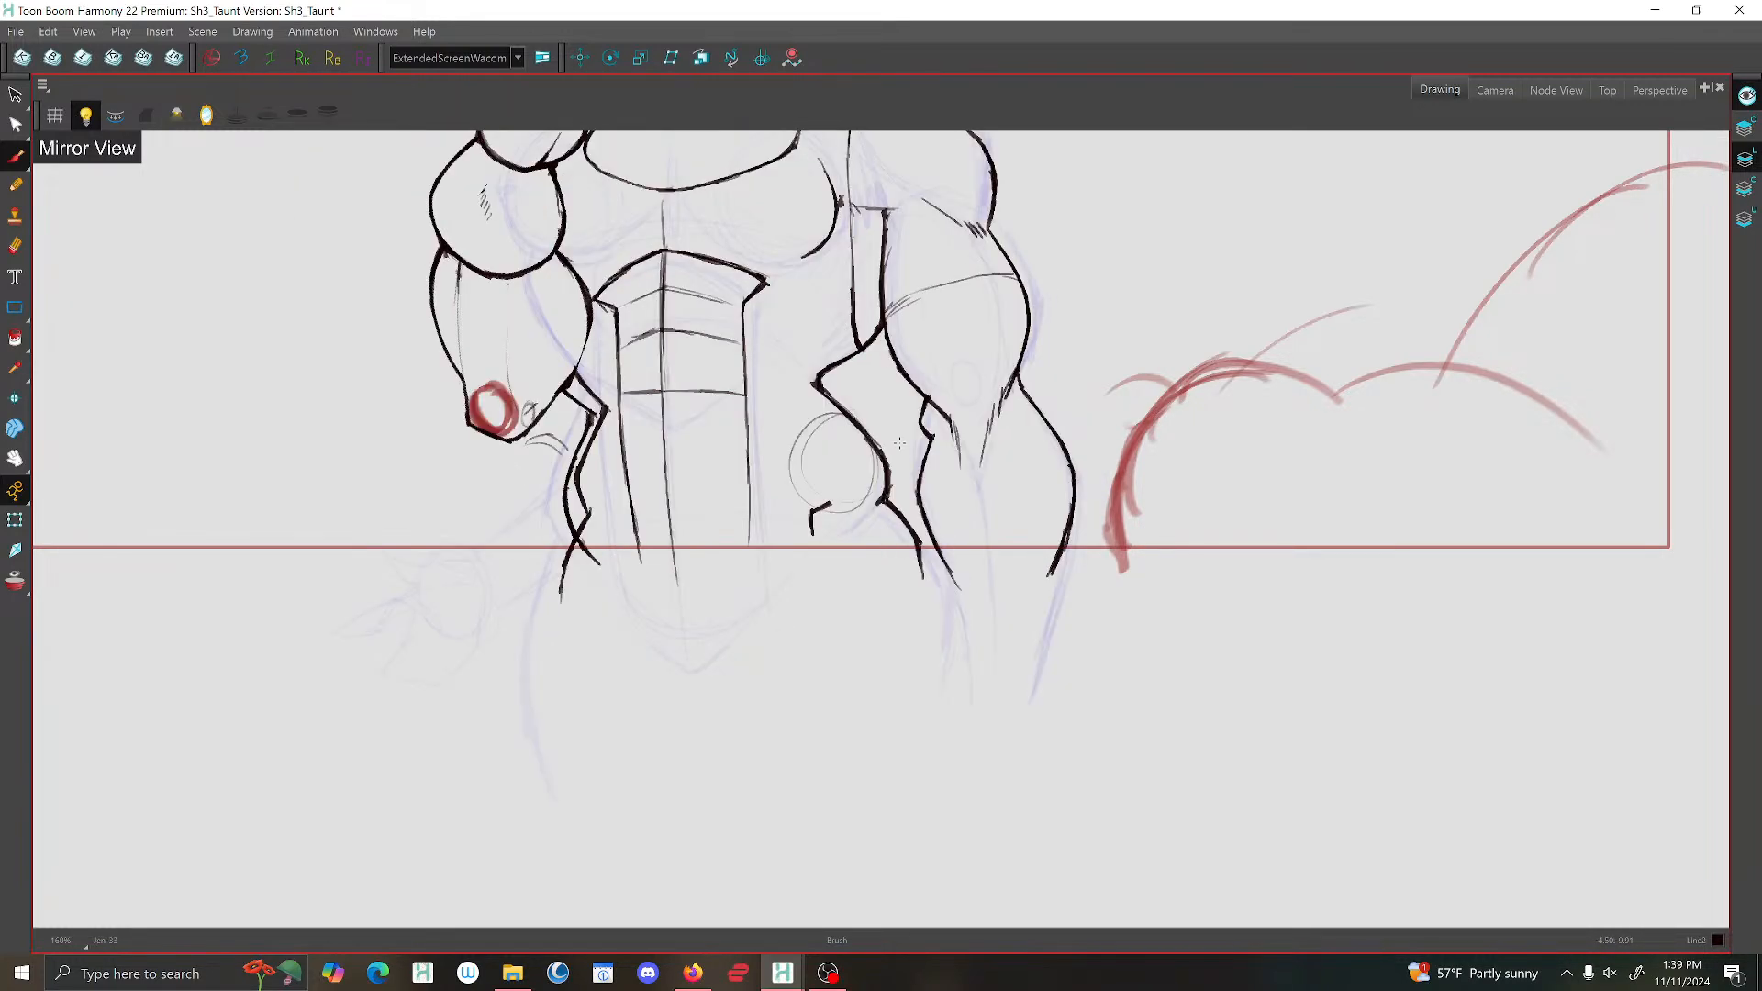
{"action": "key", "text": "g"}
{"action": "key", "text": "f"}
Delete the extra lines doubling the waist outline below the raised elbow, and turn off the mirrored view.
{"action": "left_click", "coordinate": [16, 94]}
{"action": "left_click_drag", "start_coordinate": [570, 511], "coordinate": [576, 489]}
{"action": "key", "text": "Delete"}
{"action": "key", "text": "Delete"}
{"action": "left_click_drag", "start_coordinate": [596, 405], "coordinate": [550, 445]}
{"action": "key", "text": "Delete"}
{"action": "left_click_drag", "start_coordinate": [561, 537], "coordinate": [594, 559]}
{"action": "key", "text": "Delete"}
{"action": "key", "text": "2"}
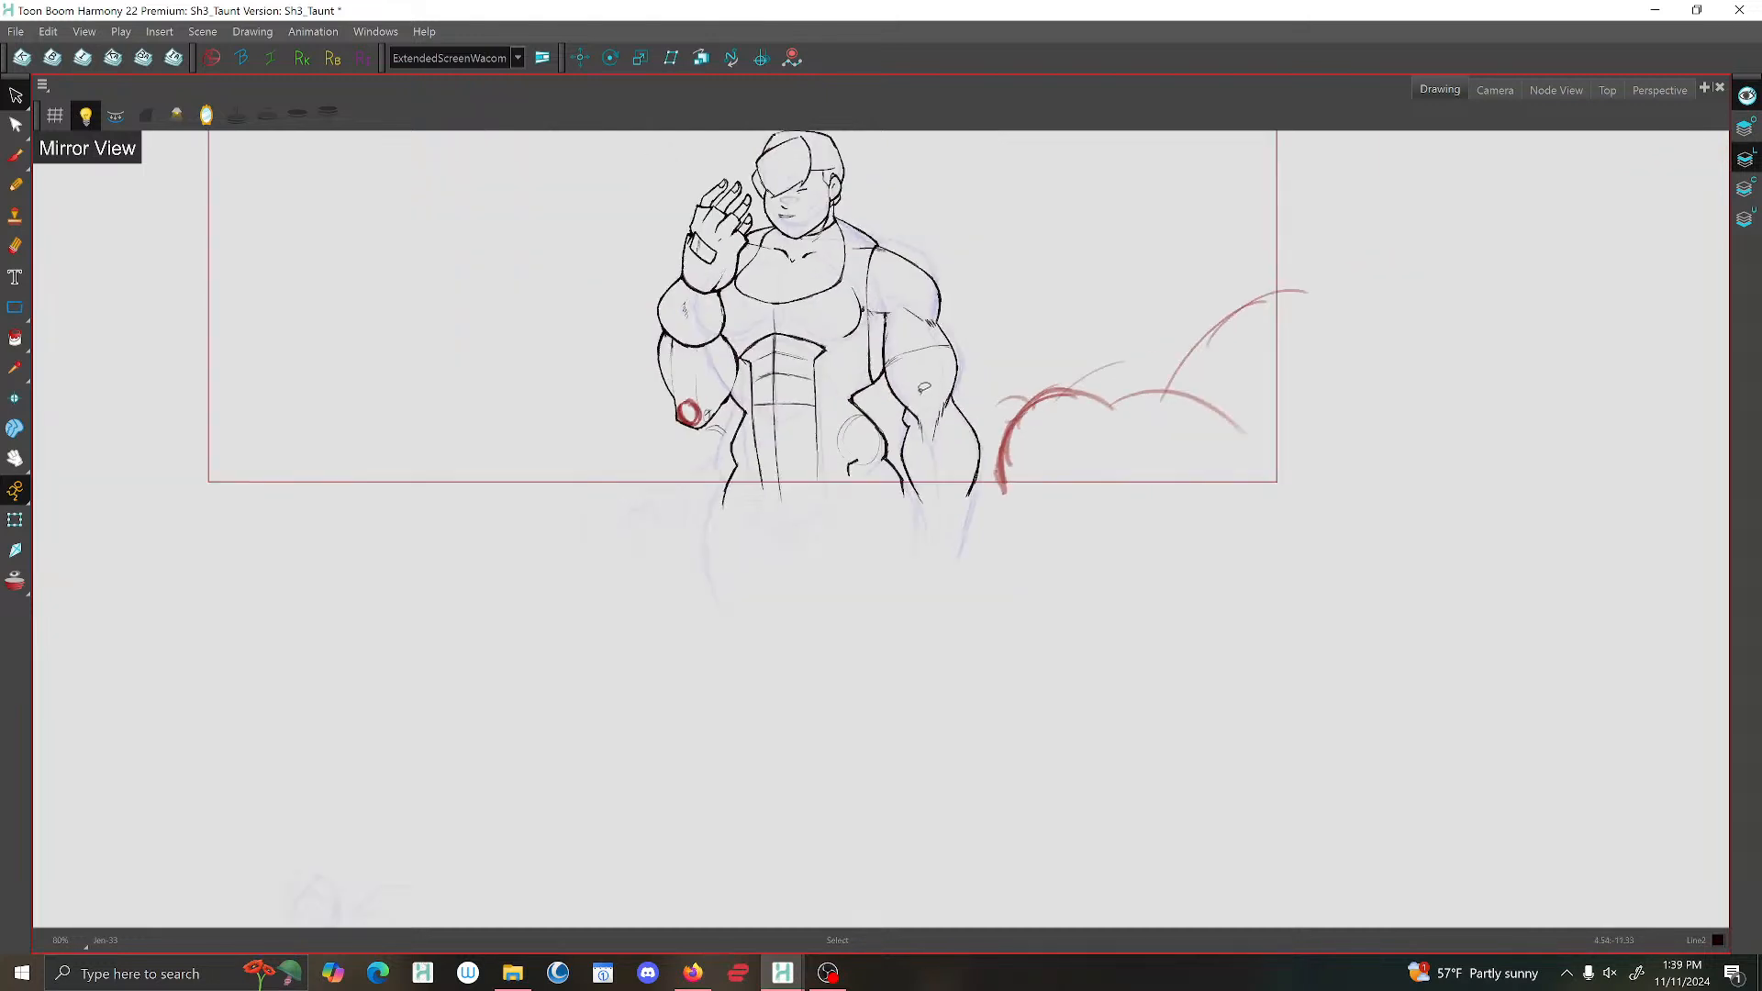
{"action": "left_click_drag", "start_coordinate": [924, 387], "coordinate": [922, 464]}
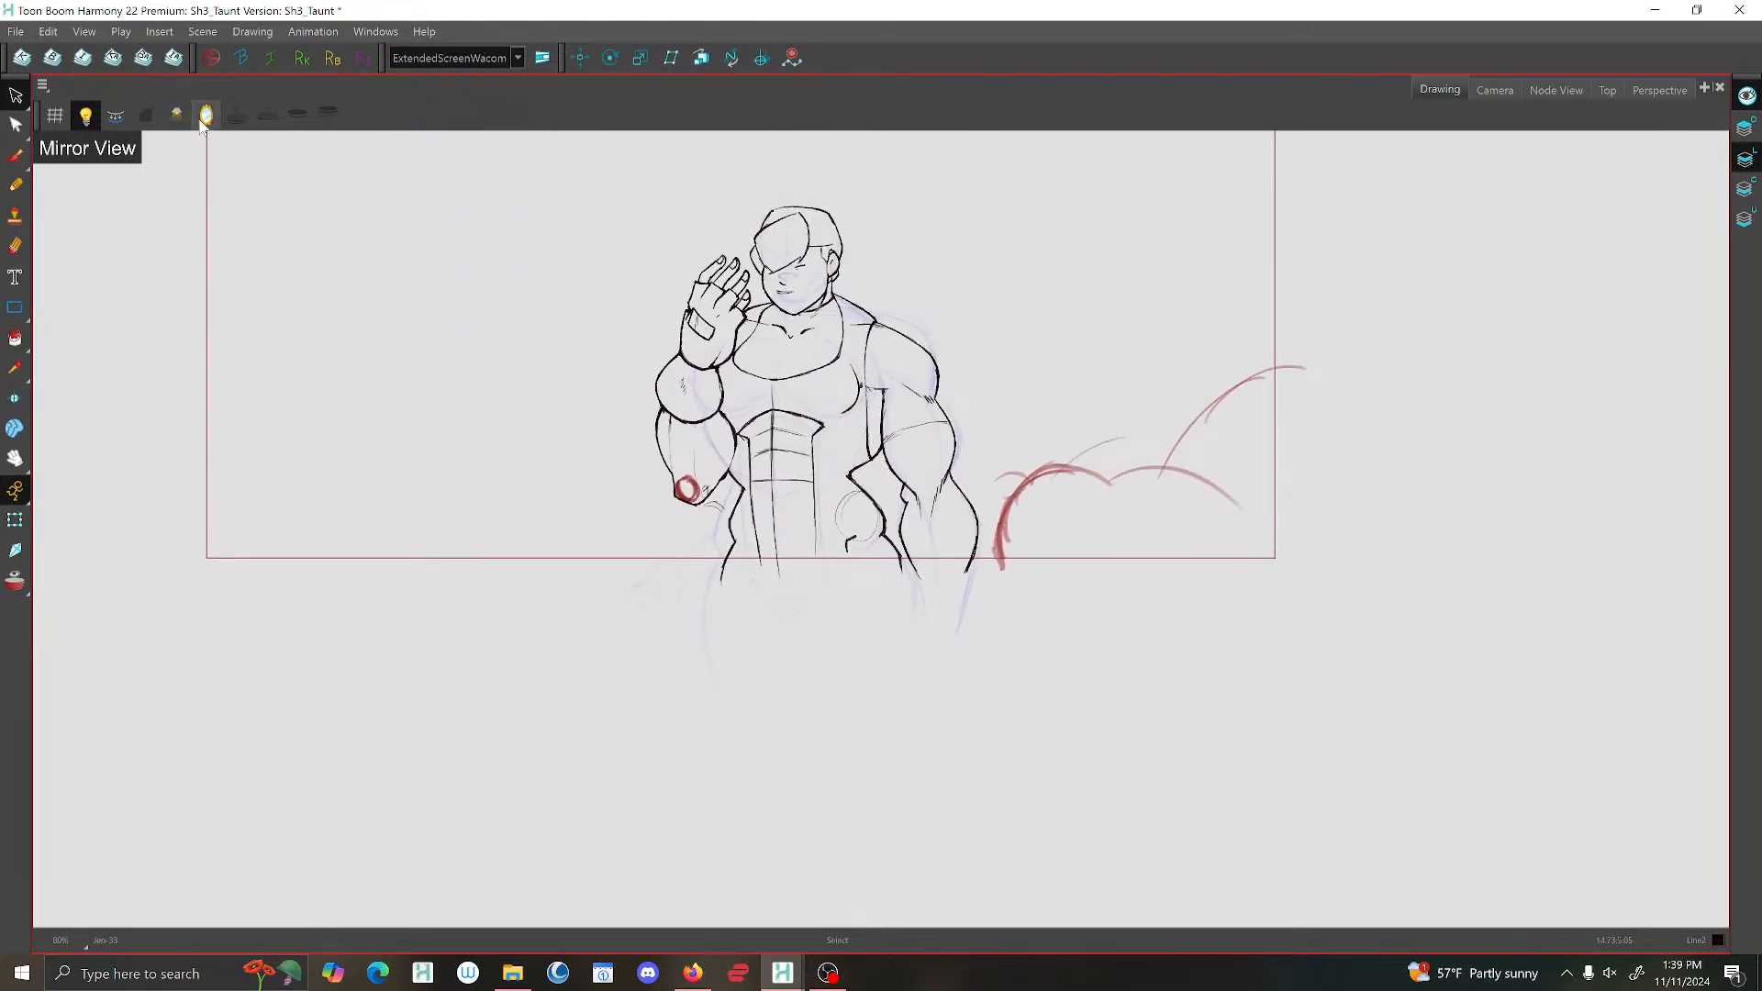
{"action": "left_click", "coordinate": [207, 115]}
{"action": "left_click", "coordinate": [15, 31]}
{"action": "left_click", "coordinate": [35, 125]}
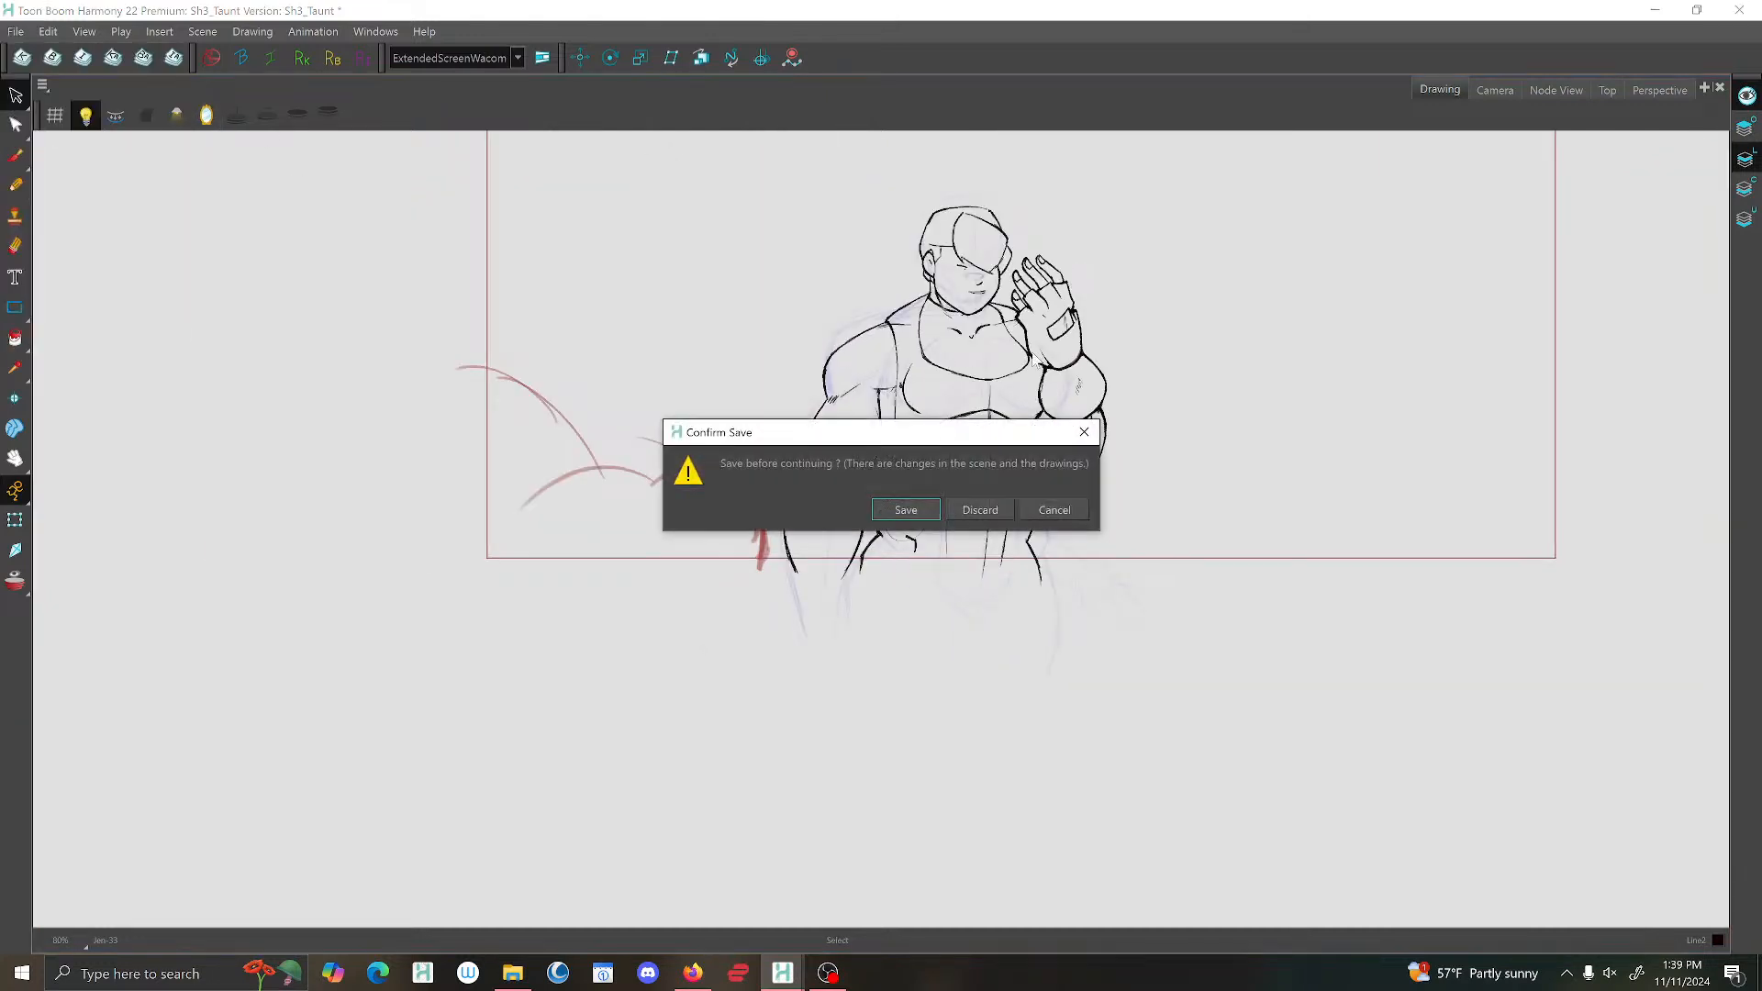
{"action": "left_click", "coordinate": [1055, 510]}
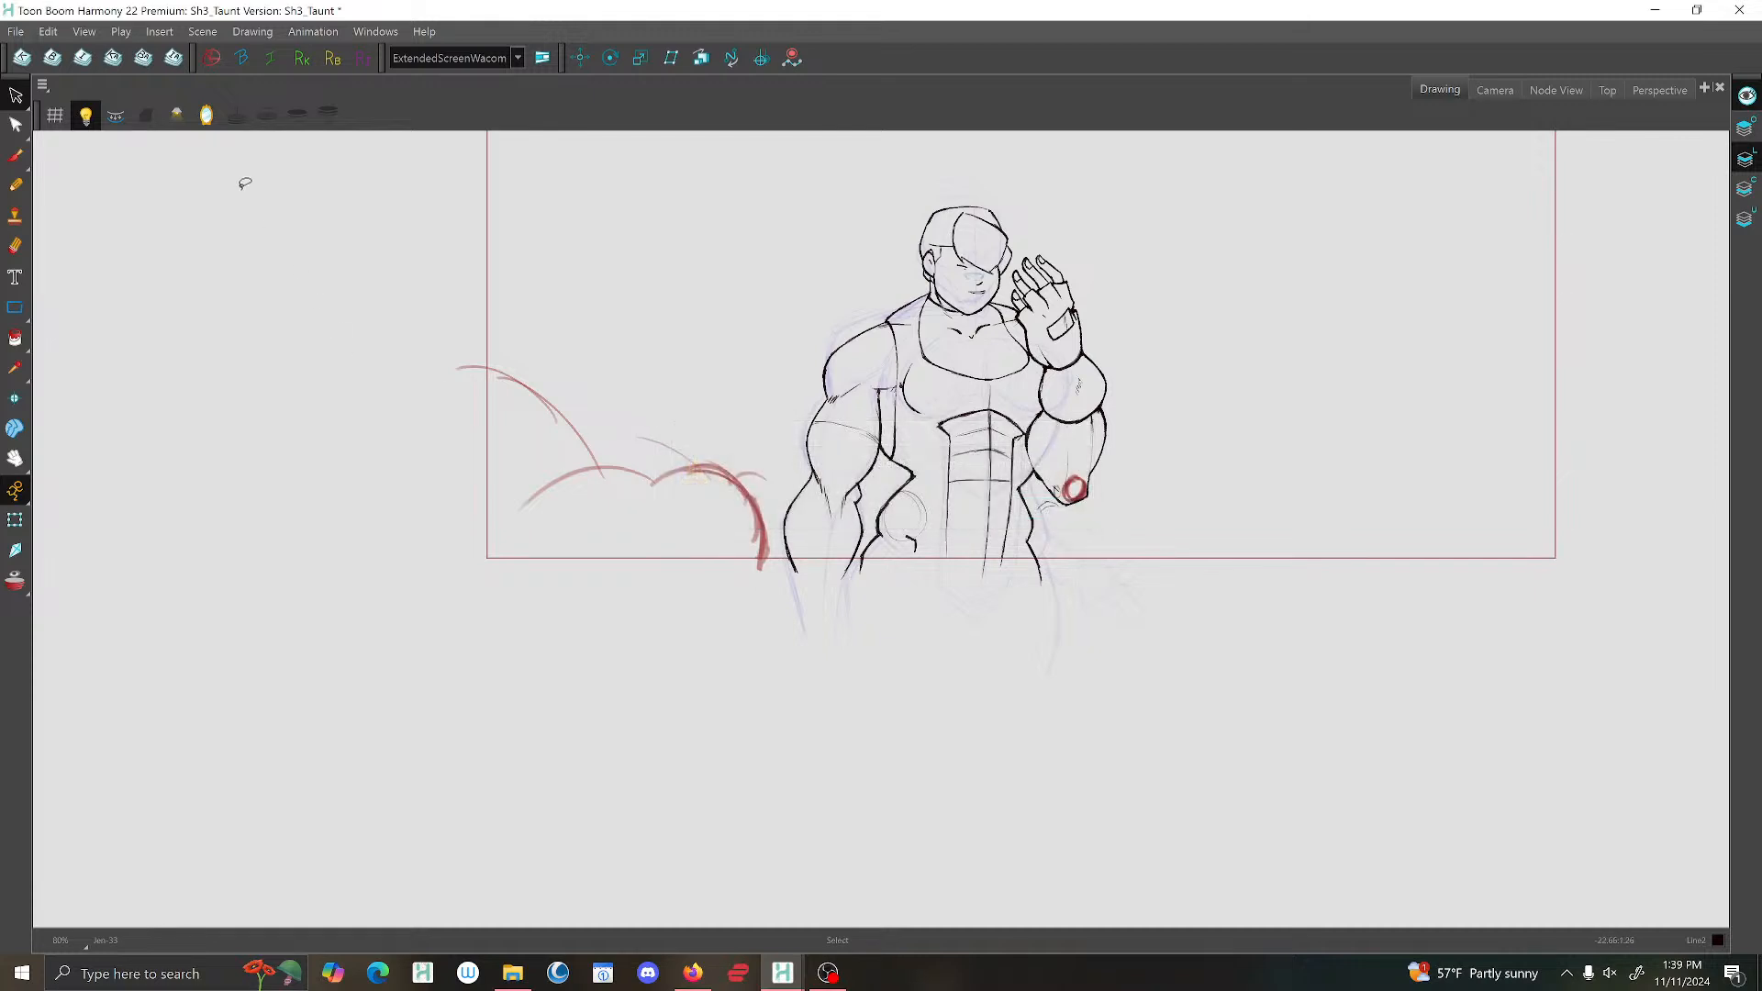
Save the scene and return to the Brush for further line work.
{"action": "left_click", "coordinate": [16, 31]}
{"action": "left_click", "coordinate": [35, 152]}
{"action": "scroll", "coordinate": [1094, 411], "scroll_direction": "up", "scroll_amount": 2}
{"action": "left_click_drag", "start_coordinate": [1094, 411], "coordinate": [1088, 424]}
{"action": "key", "text": "g"}
{"action": "left_click", "coordinate": [15, 156]}
Flip through the shot's neighbouring character drawings to compare the poses.
{"action": "key", "text": "f"}
{"action": "key", "text": "f"}
{"action": "key", "text": "f"}
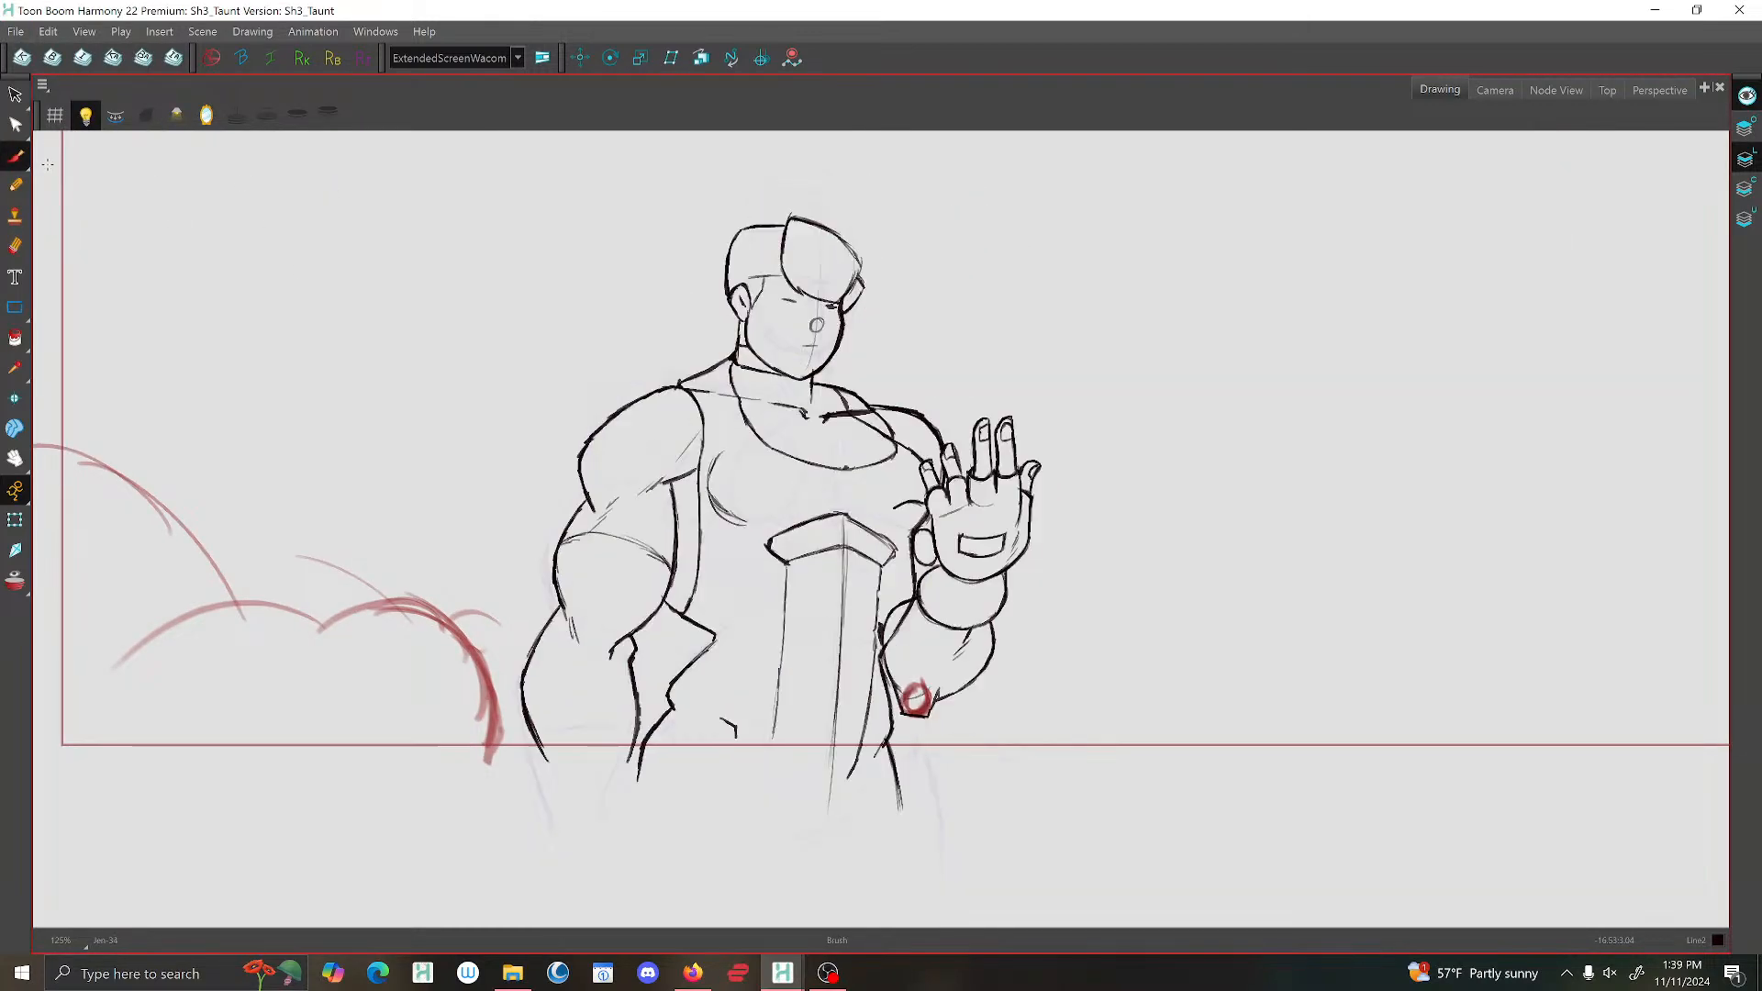
{"action": "key", "text": "f"}
{"action": "key", "text": "f"}
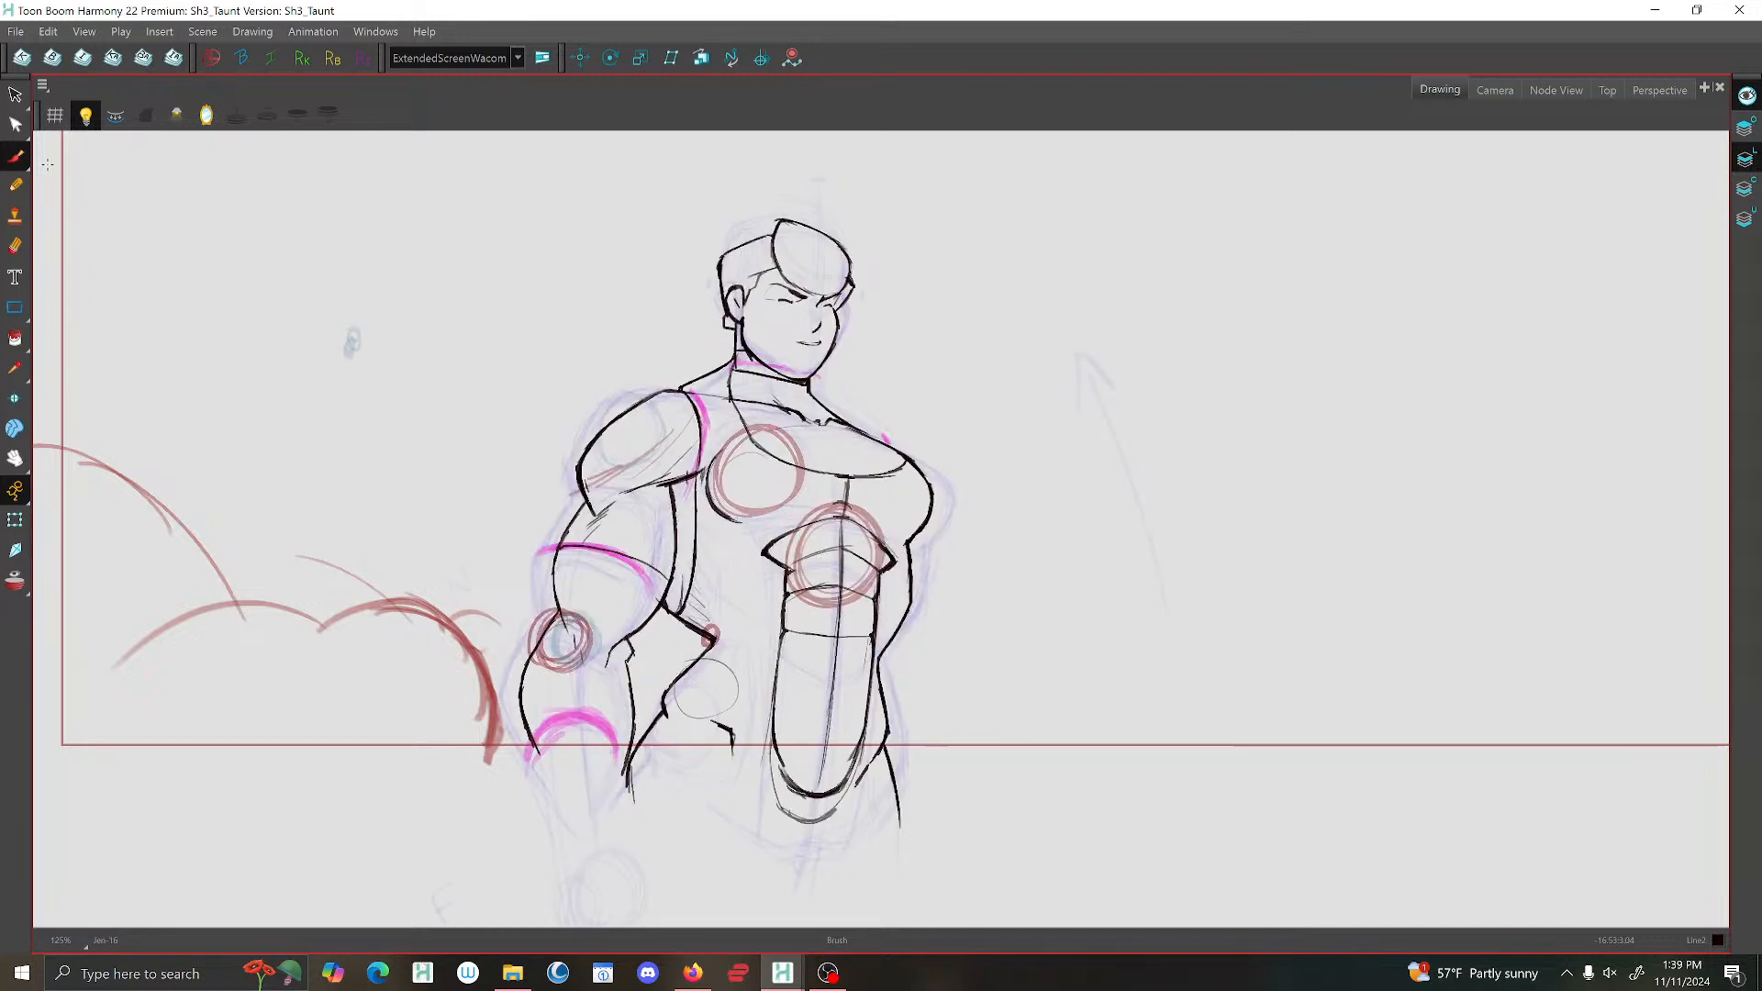
{"action": "key", "text": "g"}
{"action": "key", "text": "g"}
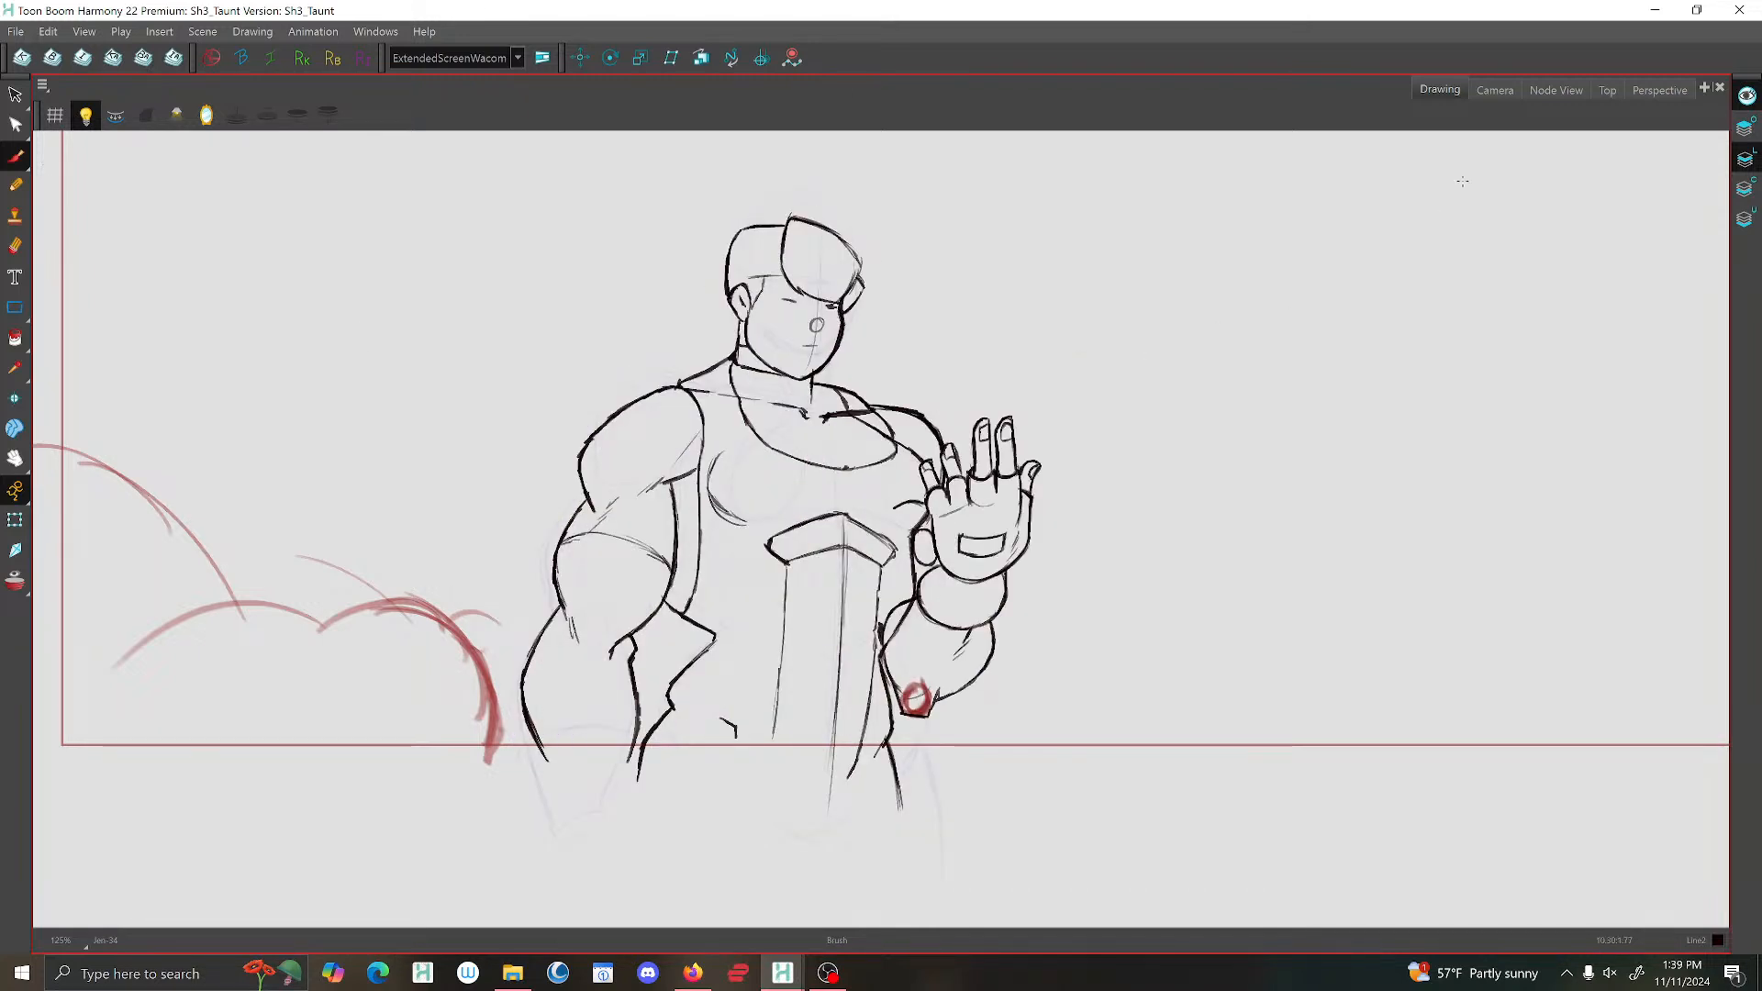
Play back the shot in the Camera view, and return to the Drawing view.
{"action": "left_click", "coordinate": [1495, 89]}
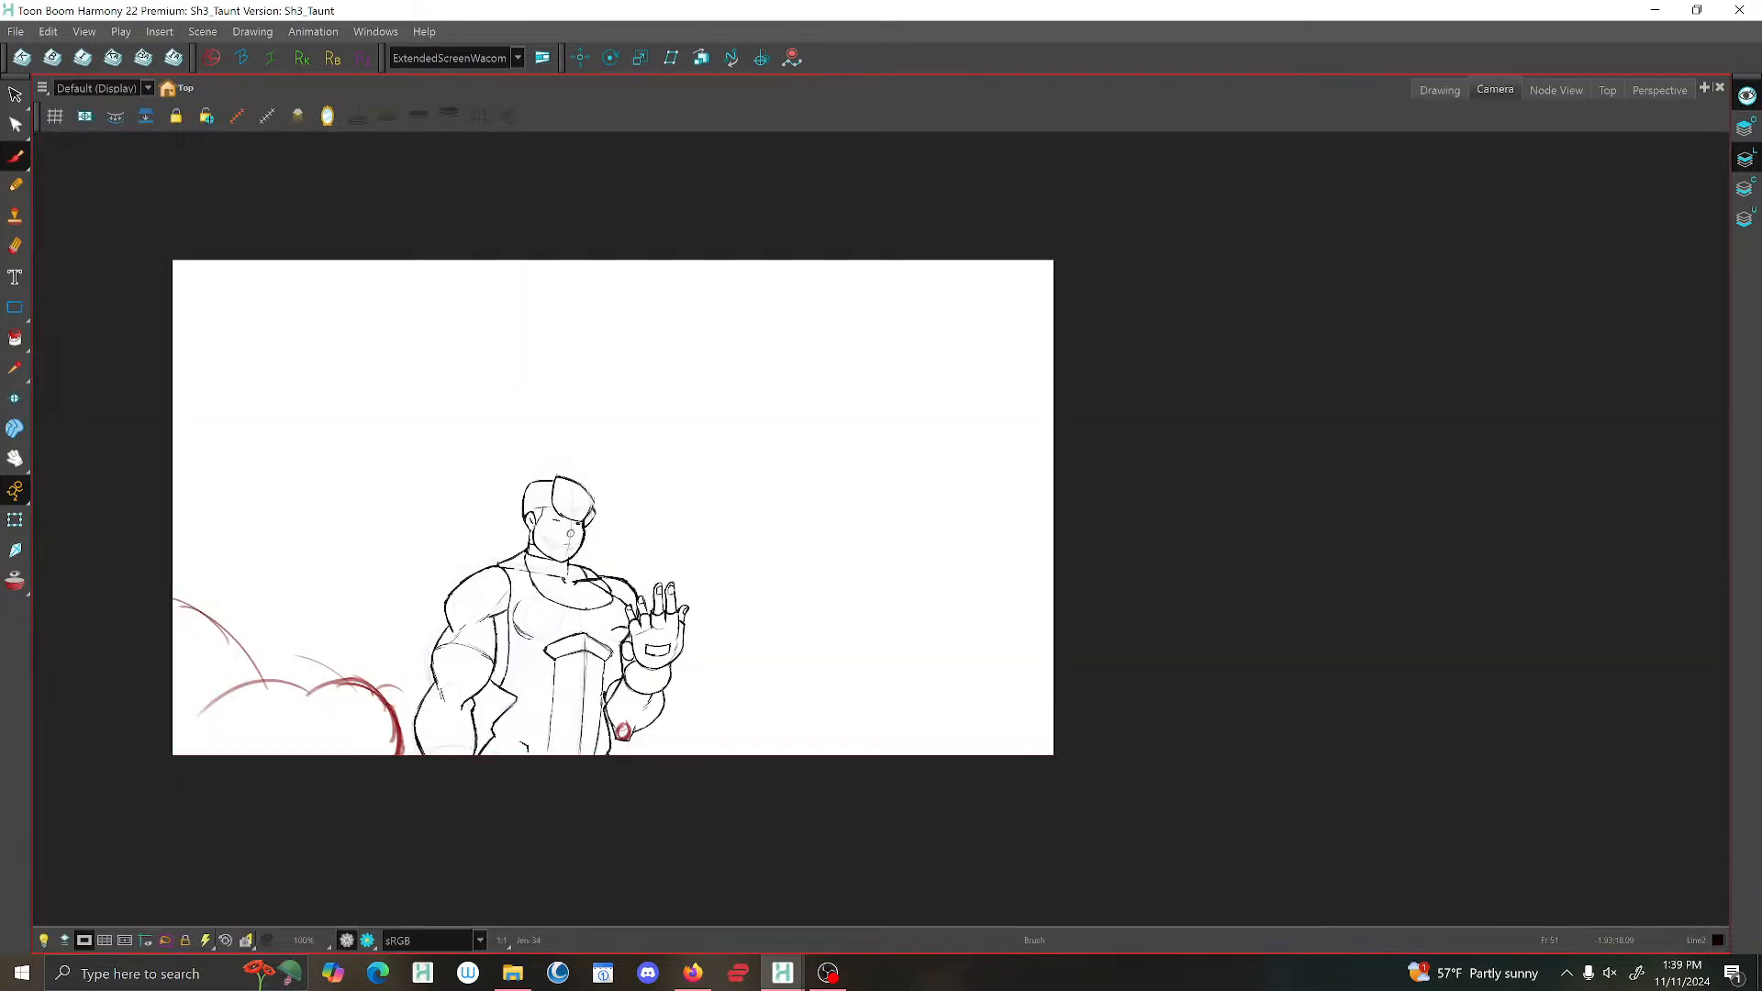
{"action": "key", "text": "shift+Return"}
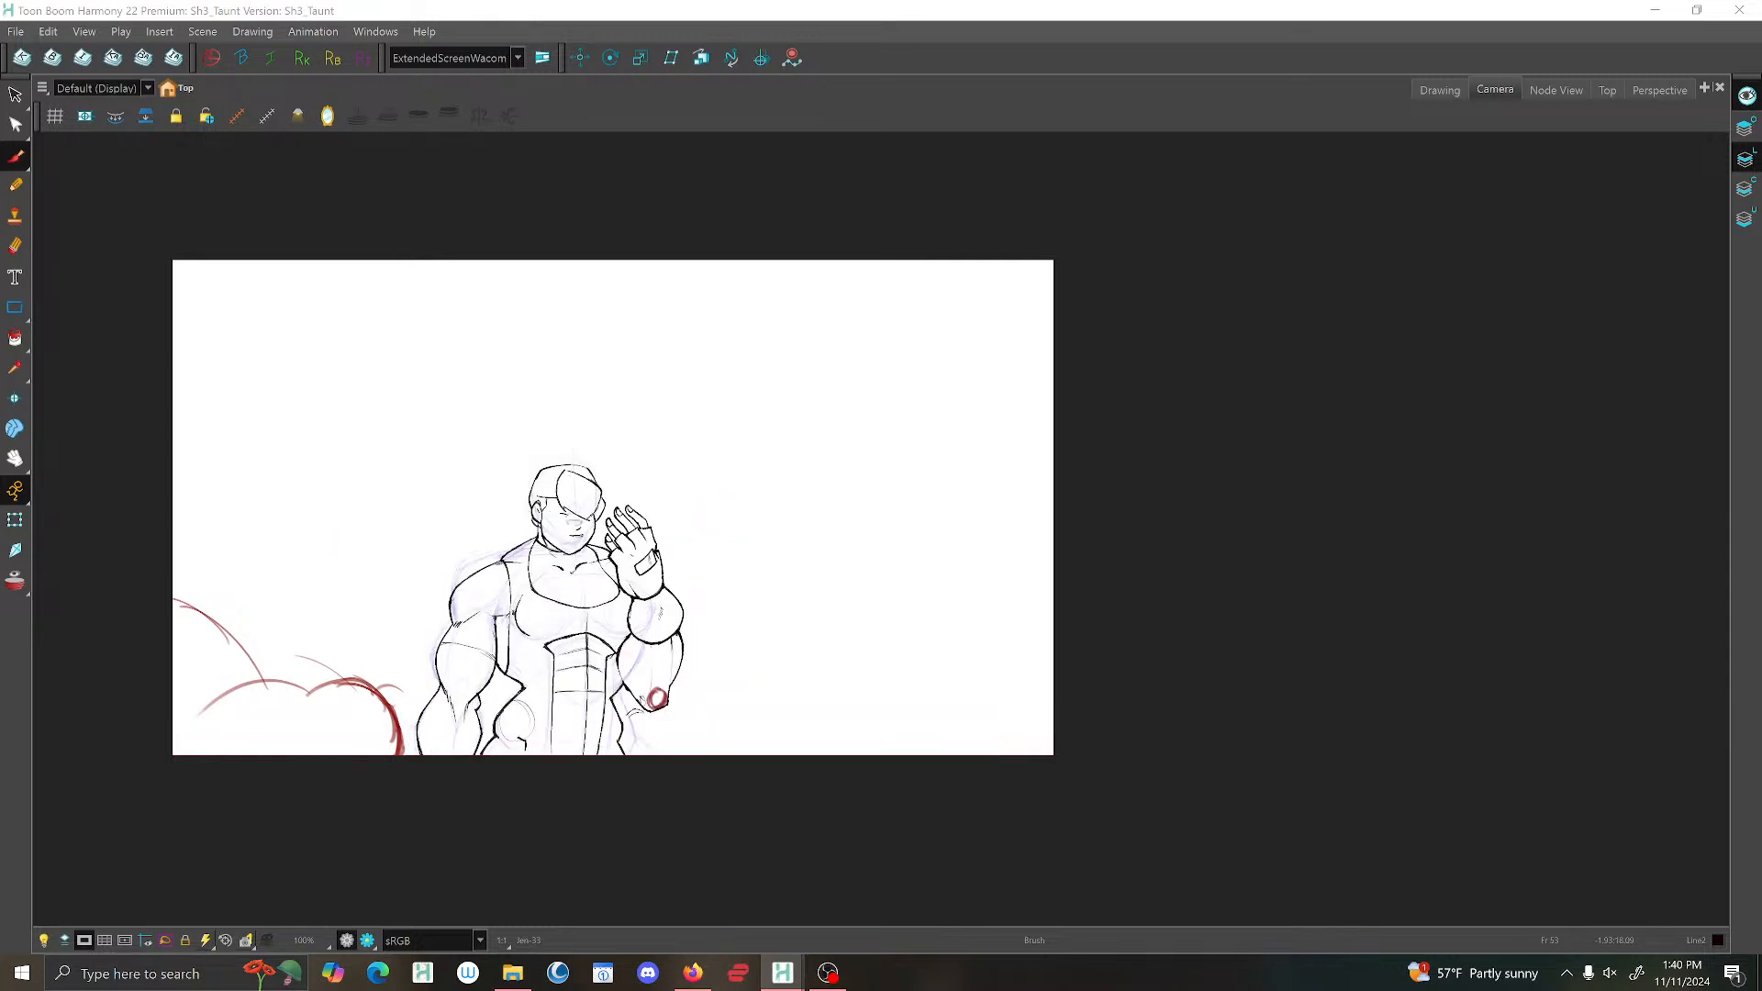
{"action": "left_click", "coordinate": [1446, 90]}
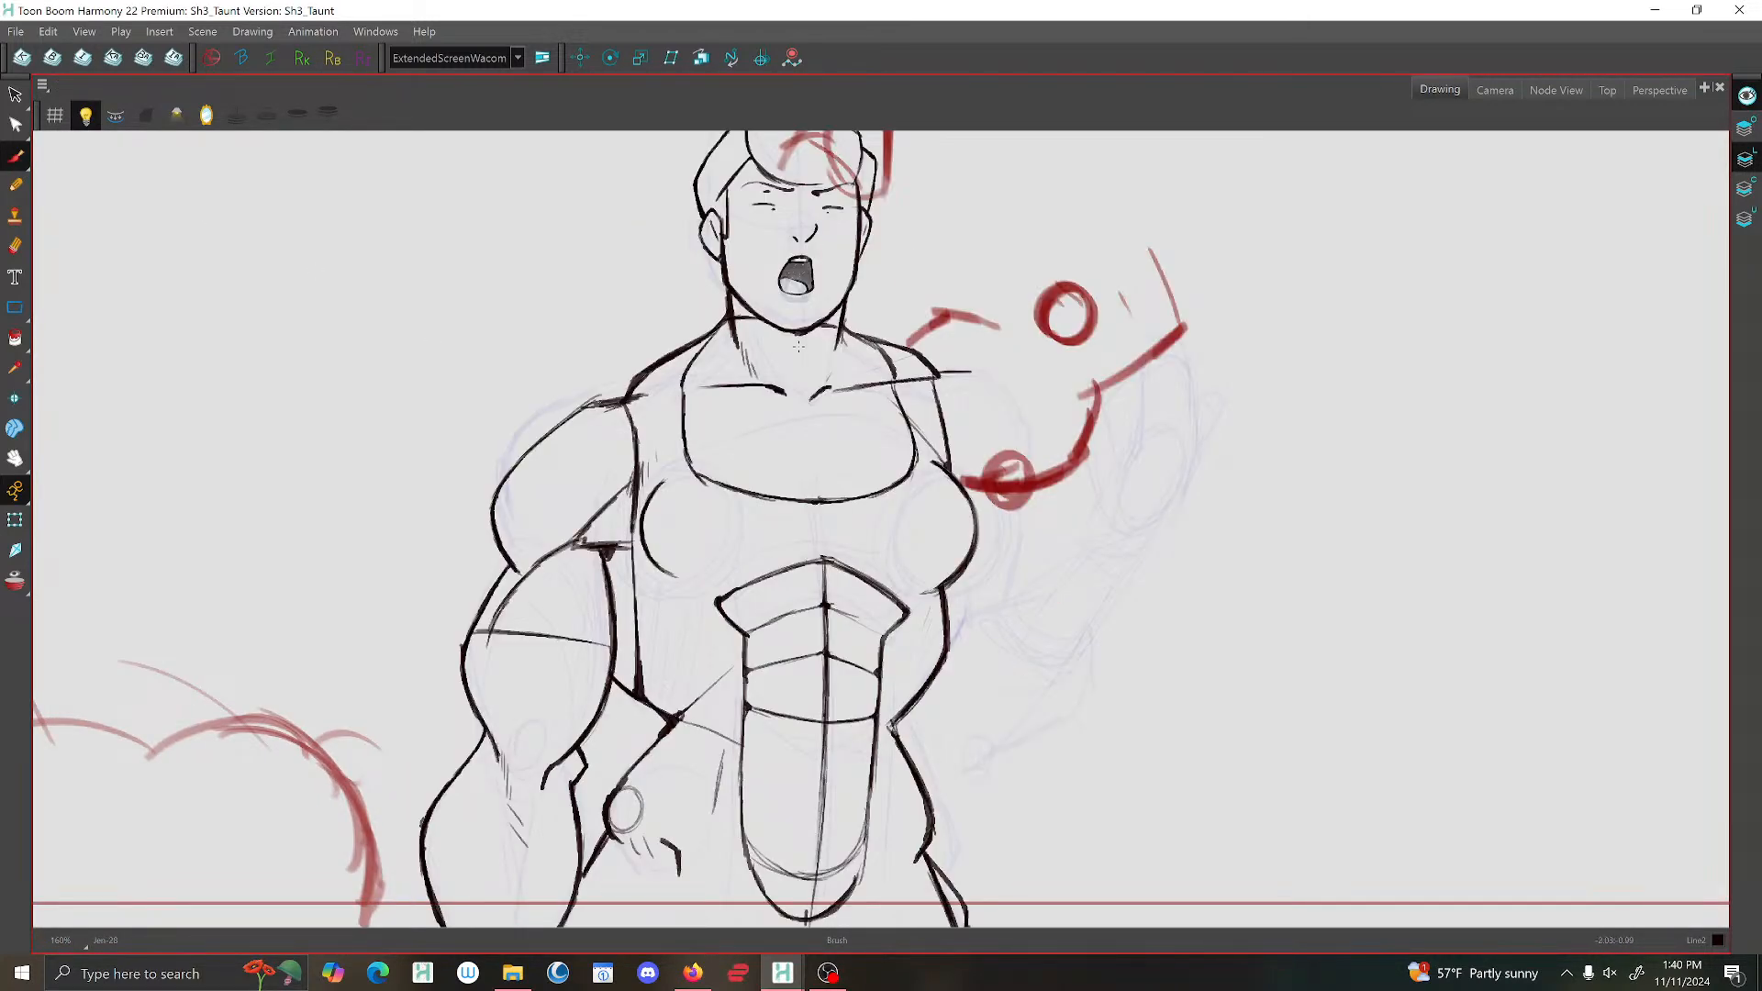
Erase the old shoulder and shirt-strap lines on the raised-arm side of the shouting pose.
{"action": "key", "text": "alt+e"}
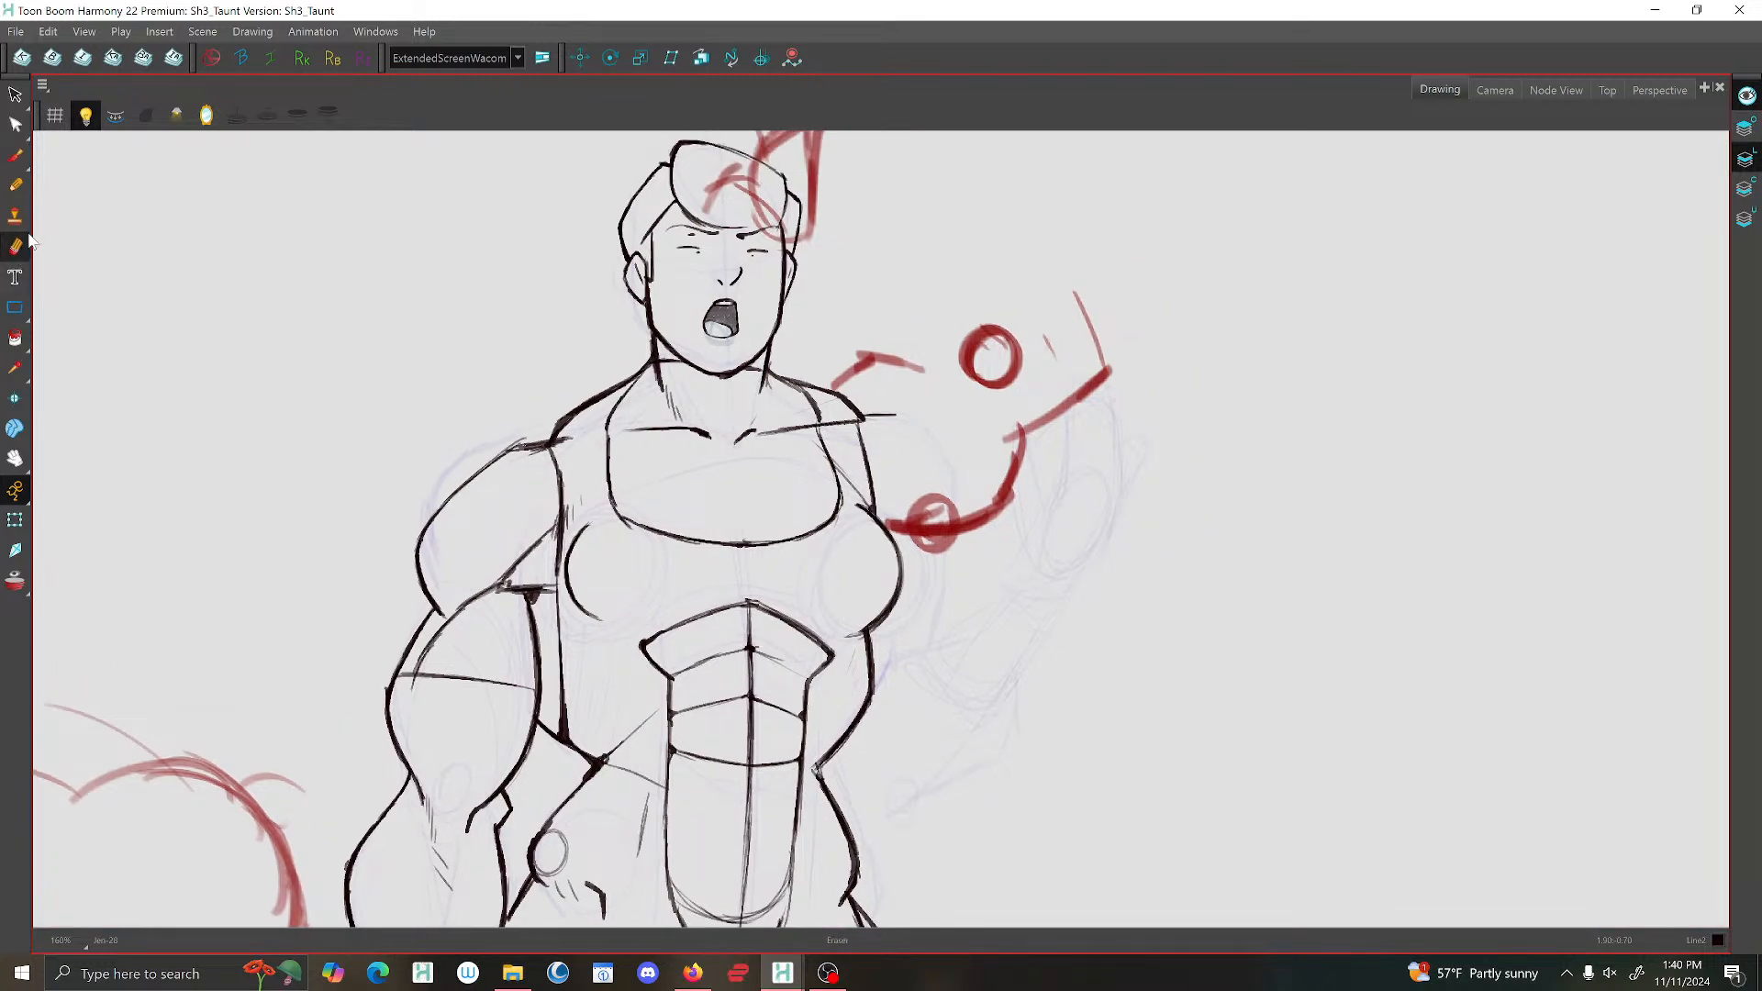
{"action": "left_click_drag", "start_coordinate": [887, 427], "coordinate": [836, 397]}
{"action": "left_click_drag", "start_coordinate": [870, 480], "coordinate": [870, 498]}
{"action": "left_click_drag", "start_coordinate": [828, 418], "coordinate": [816, 430]}
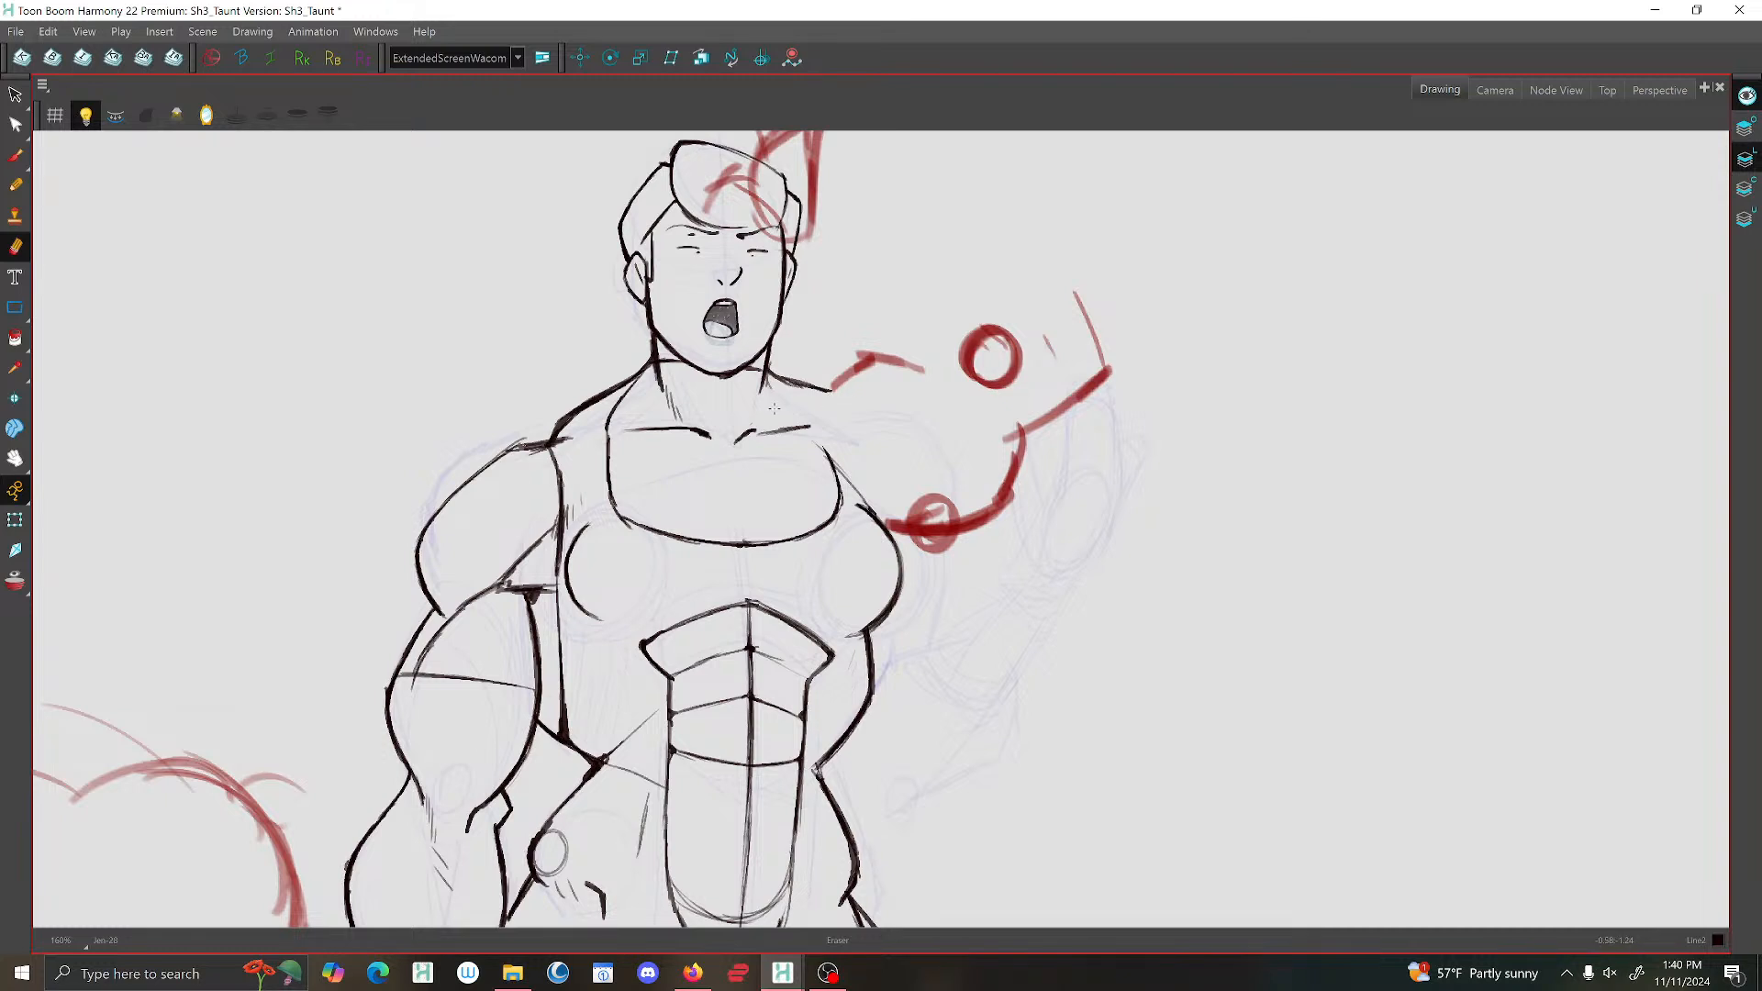
Slightly lower the LightTable Opacity in the onion skin and light table transparency settings.
{"action": "left_click", "coordinate": [16, 156]}
{"action": "left_click", "coordinate": [175, 114]}
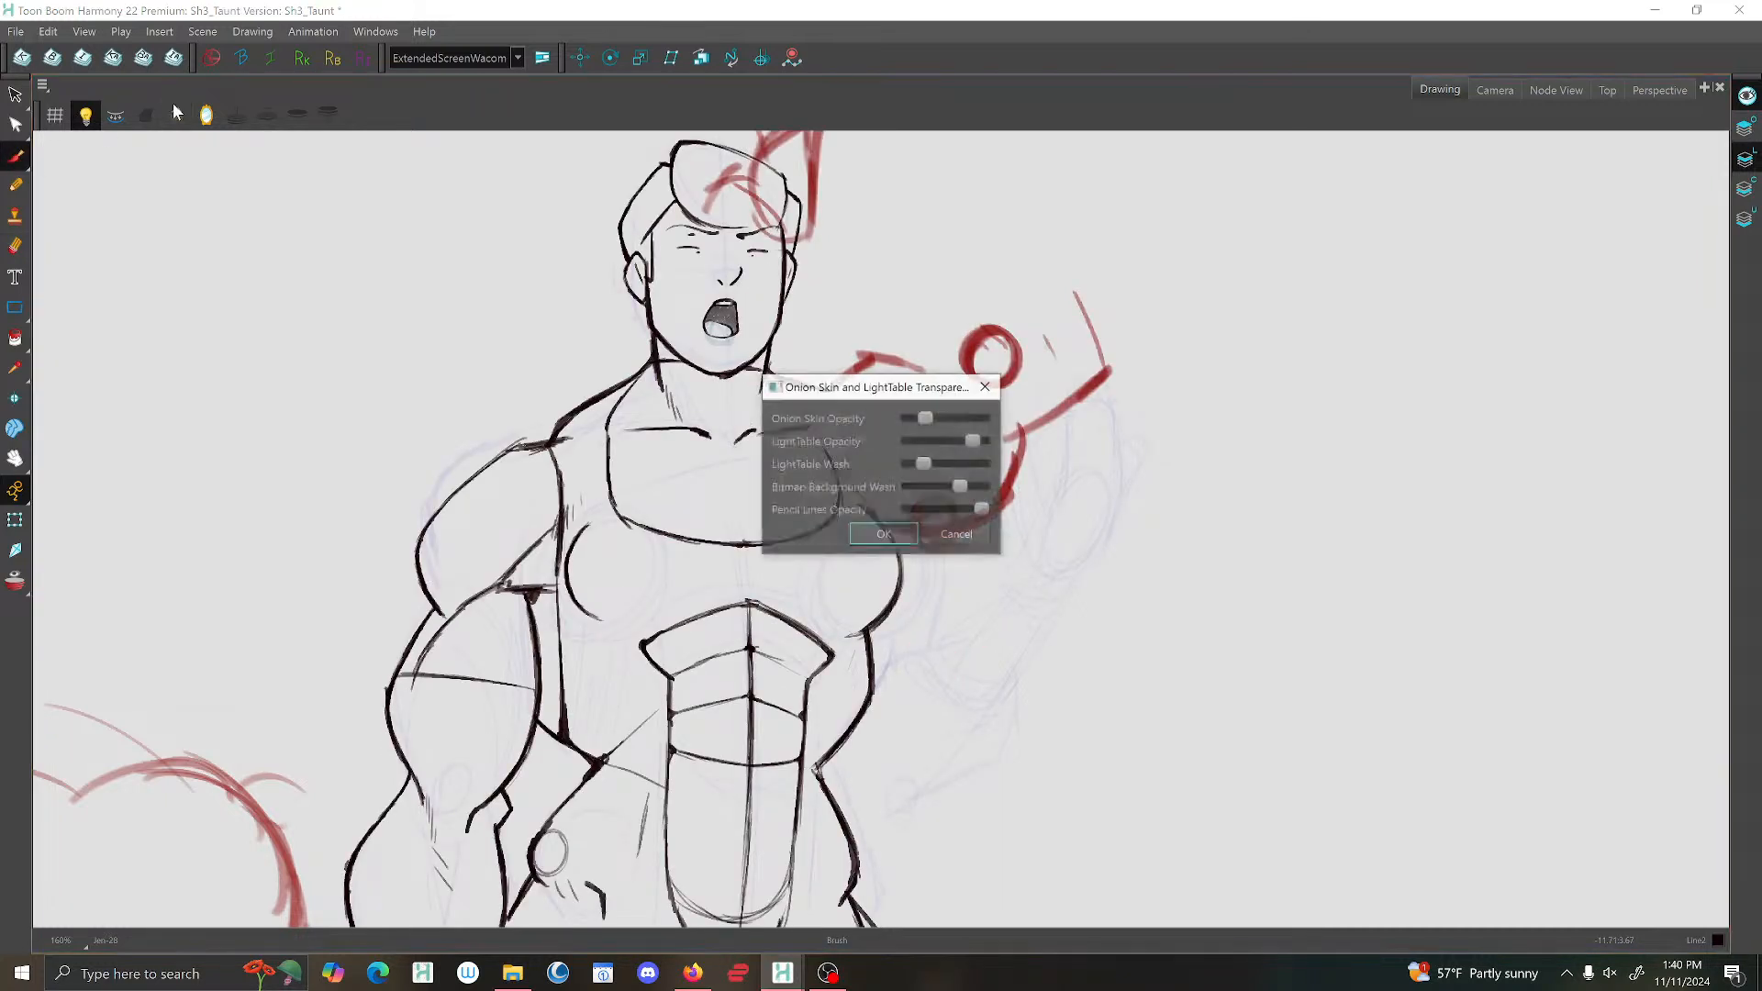
{"action": "mouse_move", "coordinate": [977, 446]}
{"action": "left_mouse_down"}
{"action": "mouse_move", "coordinate": [932, 444]}
{"action": "mouse_move", "coordinate": [962, 455]}
{"action": "left_mouse_up"}
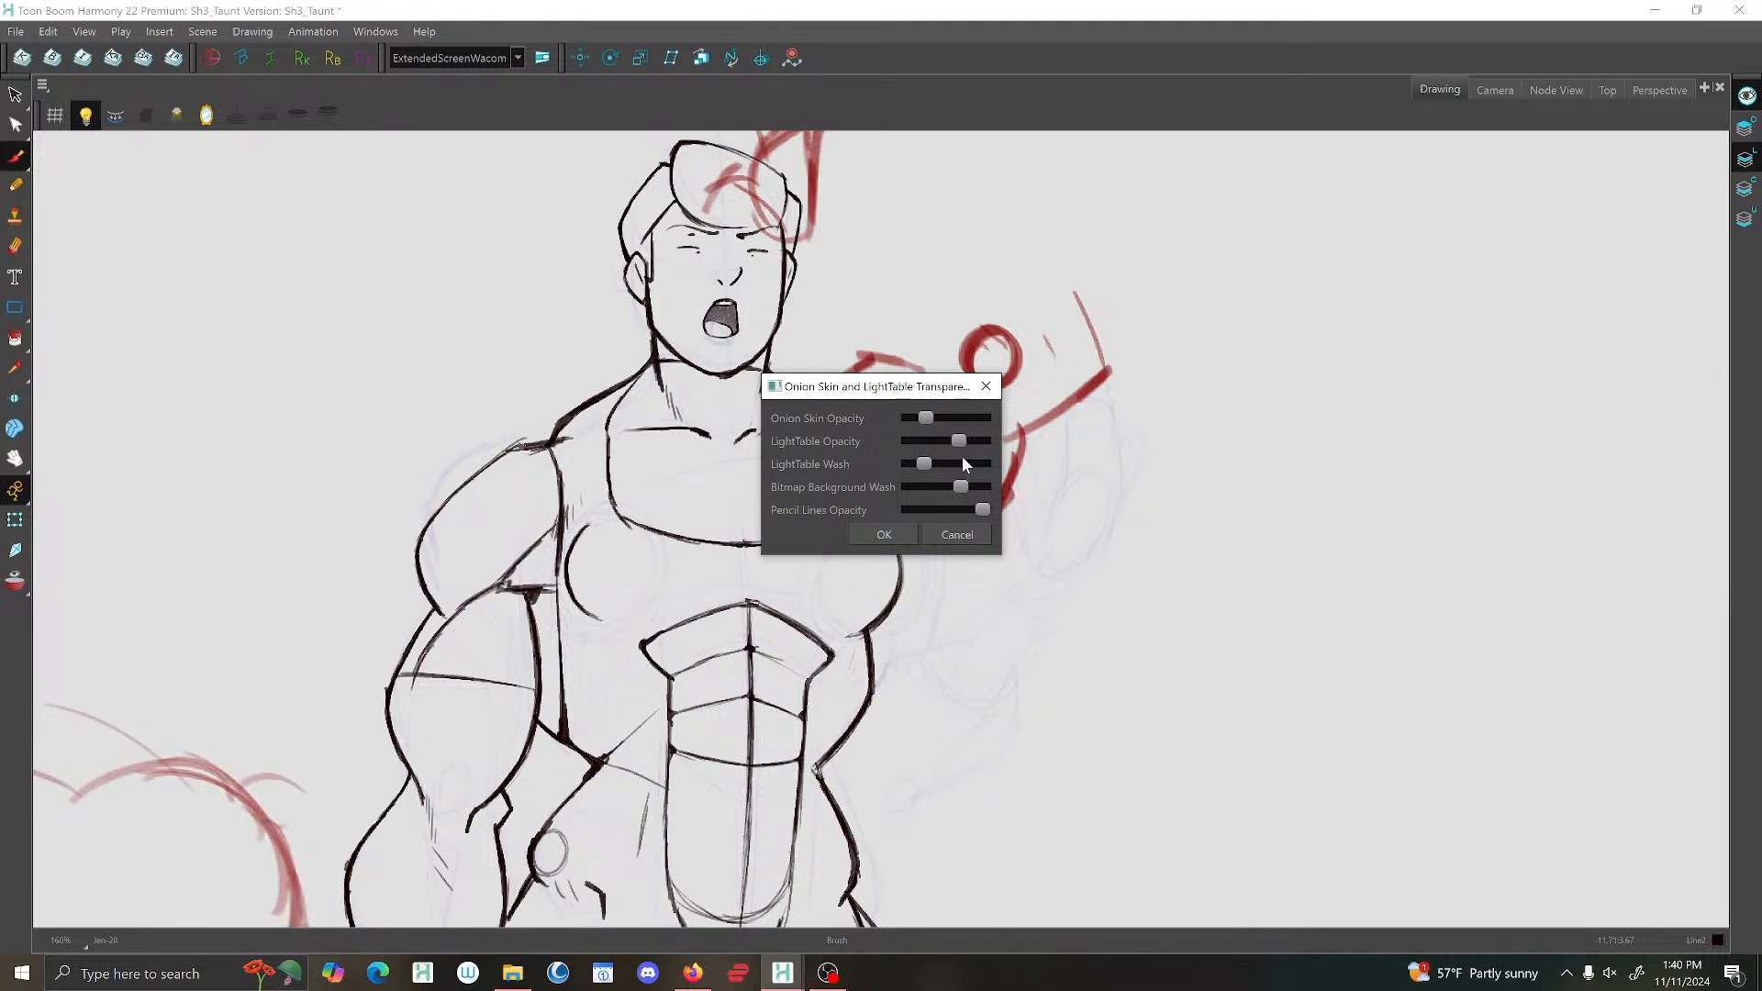
{"action": "left_click", "coordinate": [884, 534]}
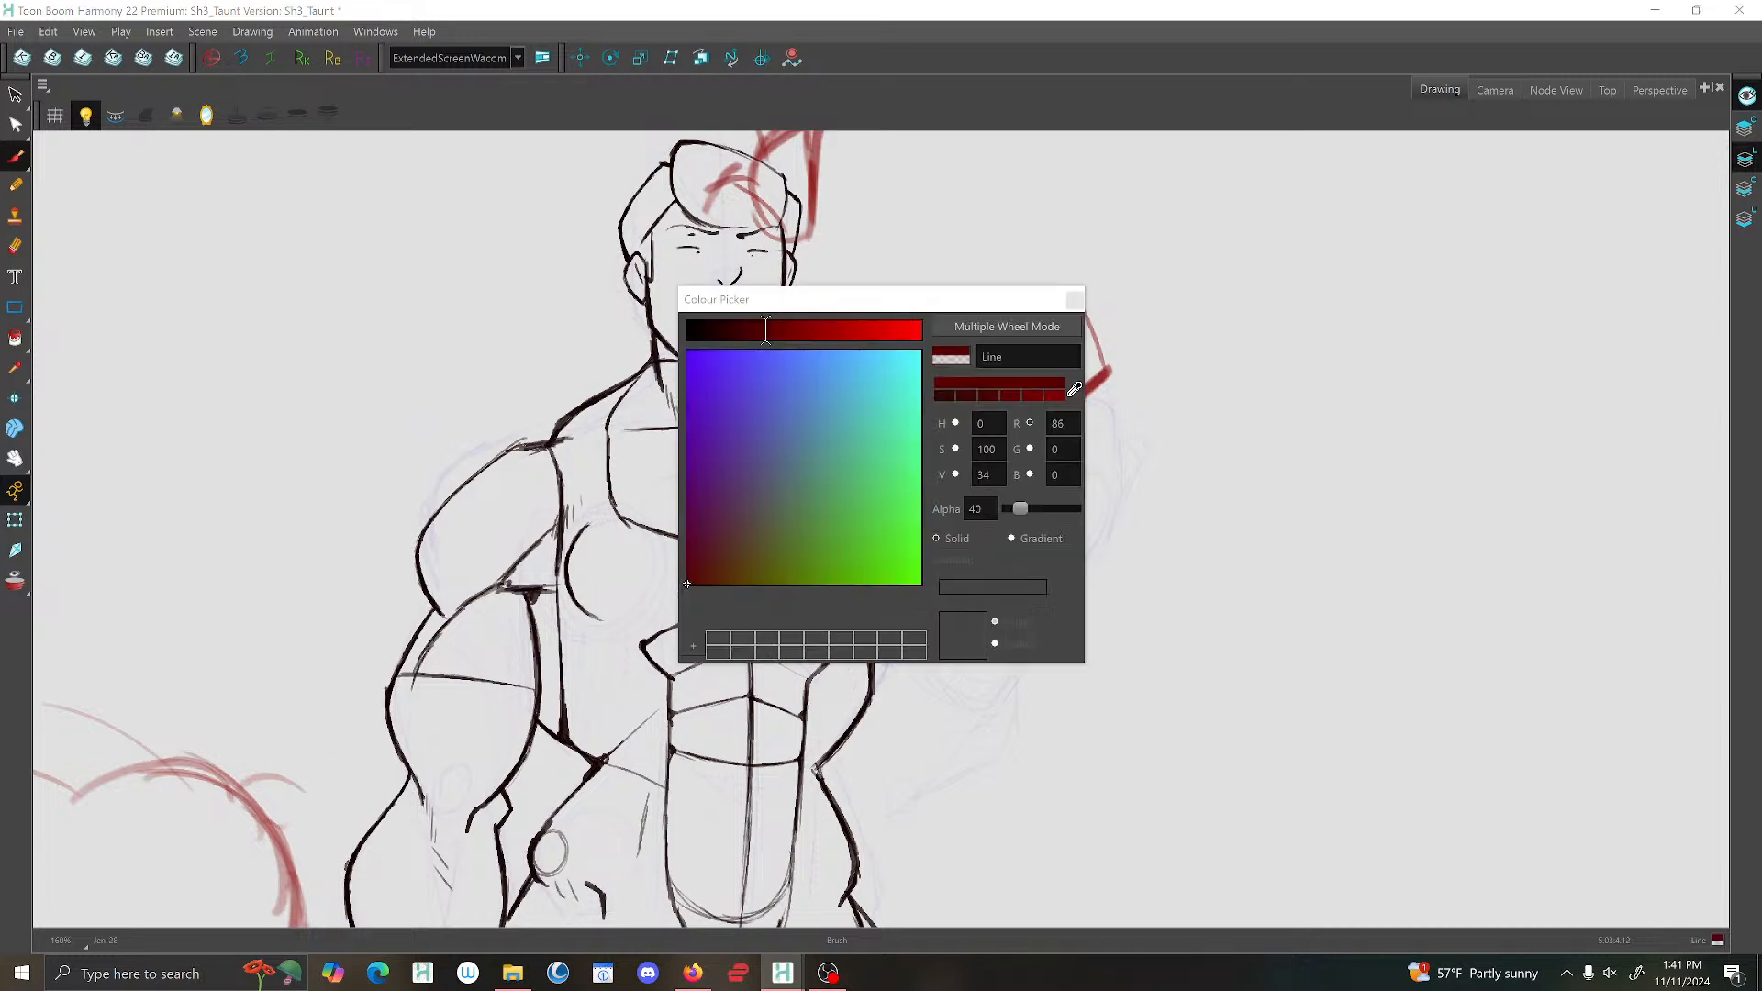
Lower the alpha of the red Perspective colour to 62 in the Colour Picker.
{"action": "left_click_drag", "start_coordinate": [852, 303], "coordinate": [1243, 288]}
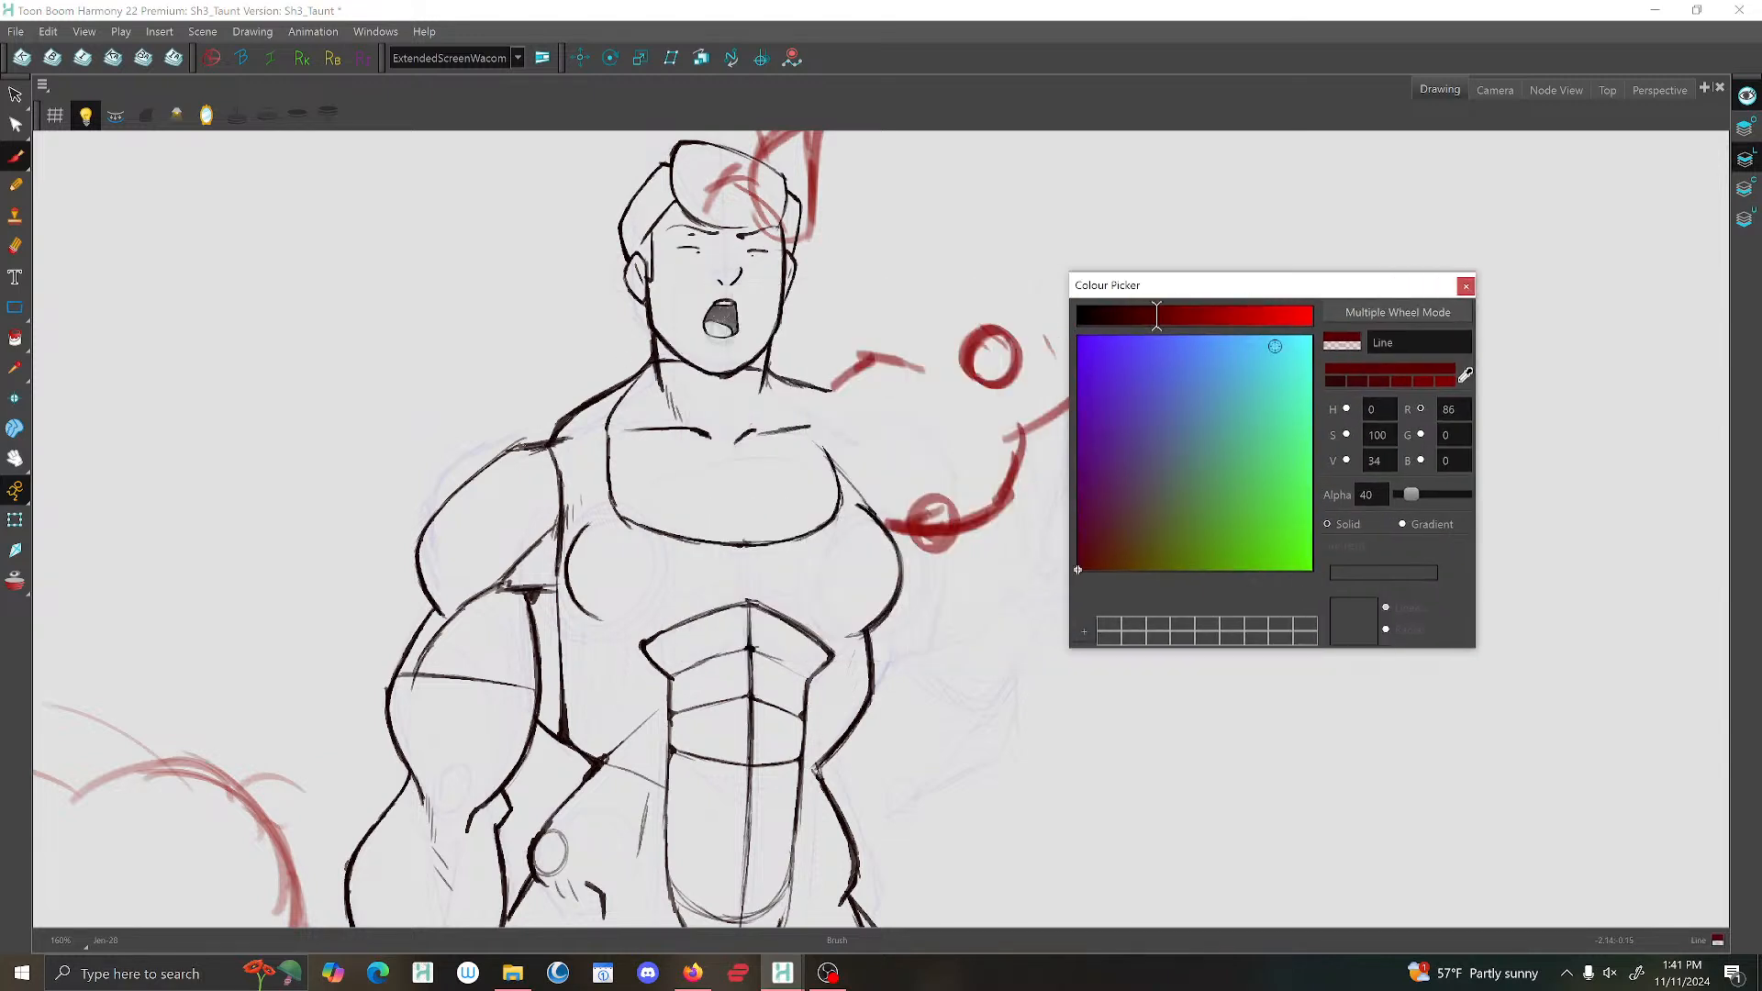
{"action": "left_click_drag", "start_coordinate": [1423, 496], "coordinate": [1414, 496]}
{"action": "left_click", "coordinate": [1465, 285]}
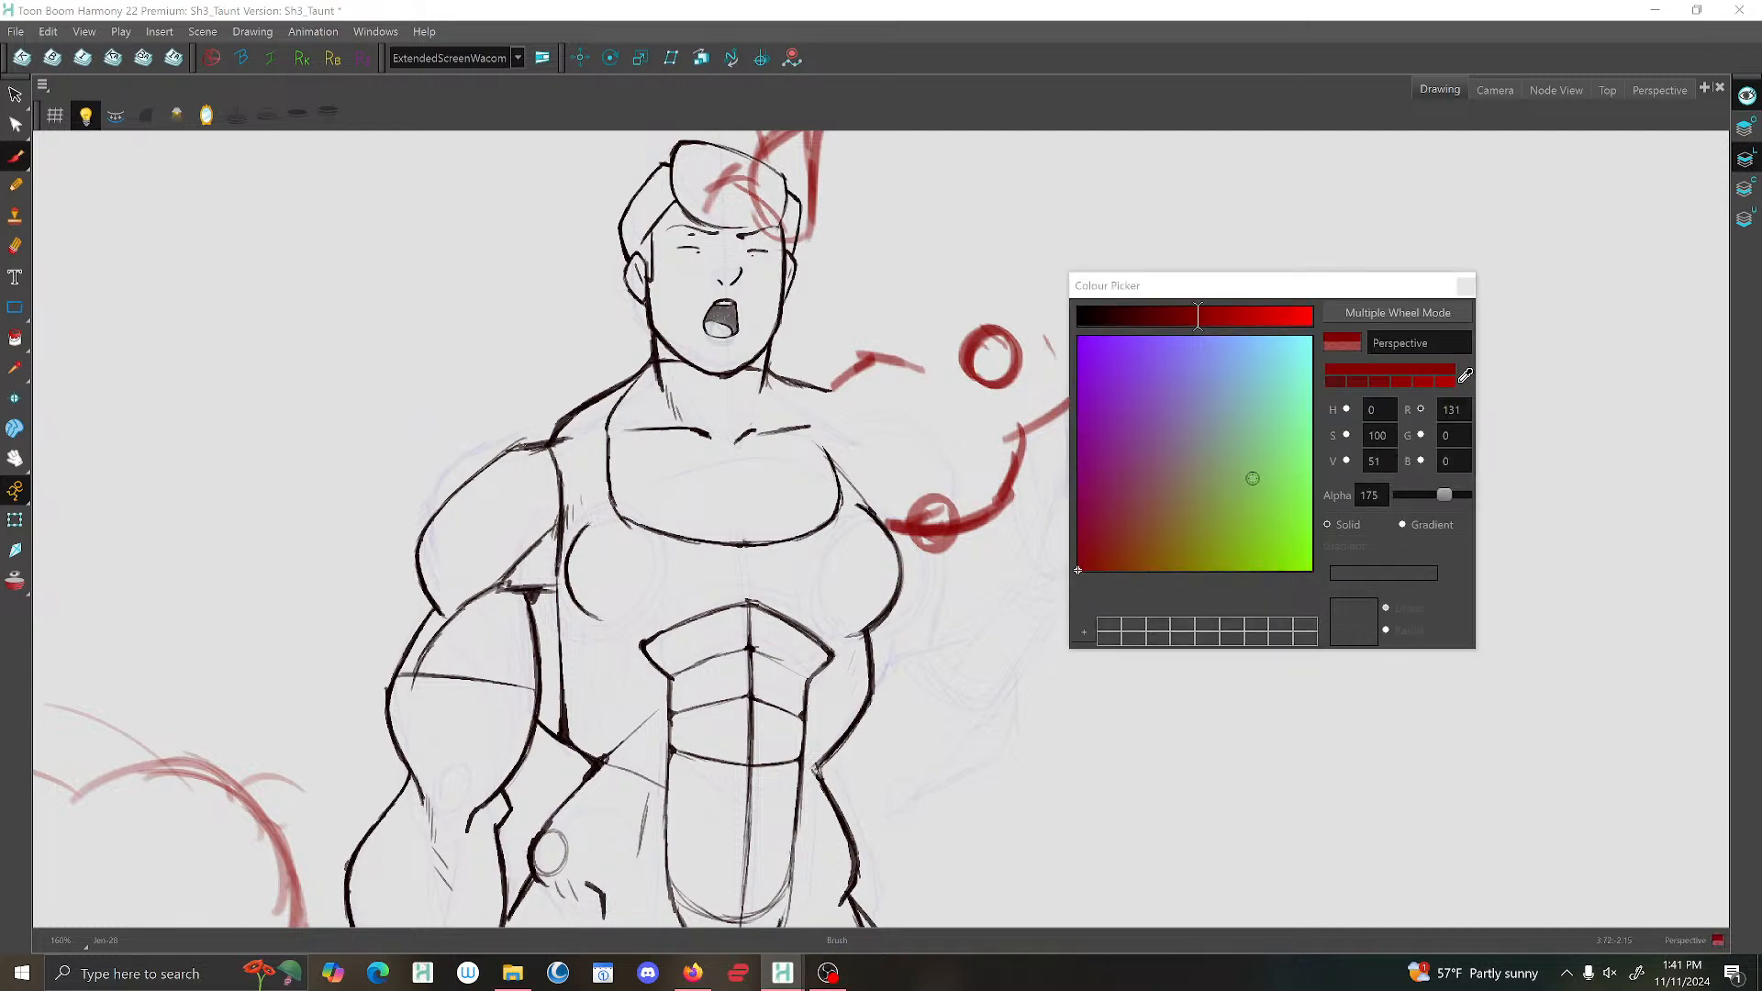
{"action": "left_click_drag", "start_coordinate": [1437, 494], "coordinate": [1398, 496]}
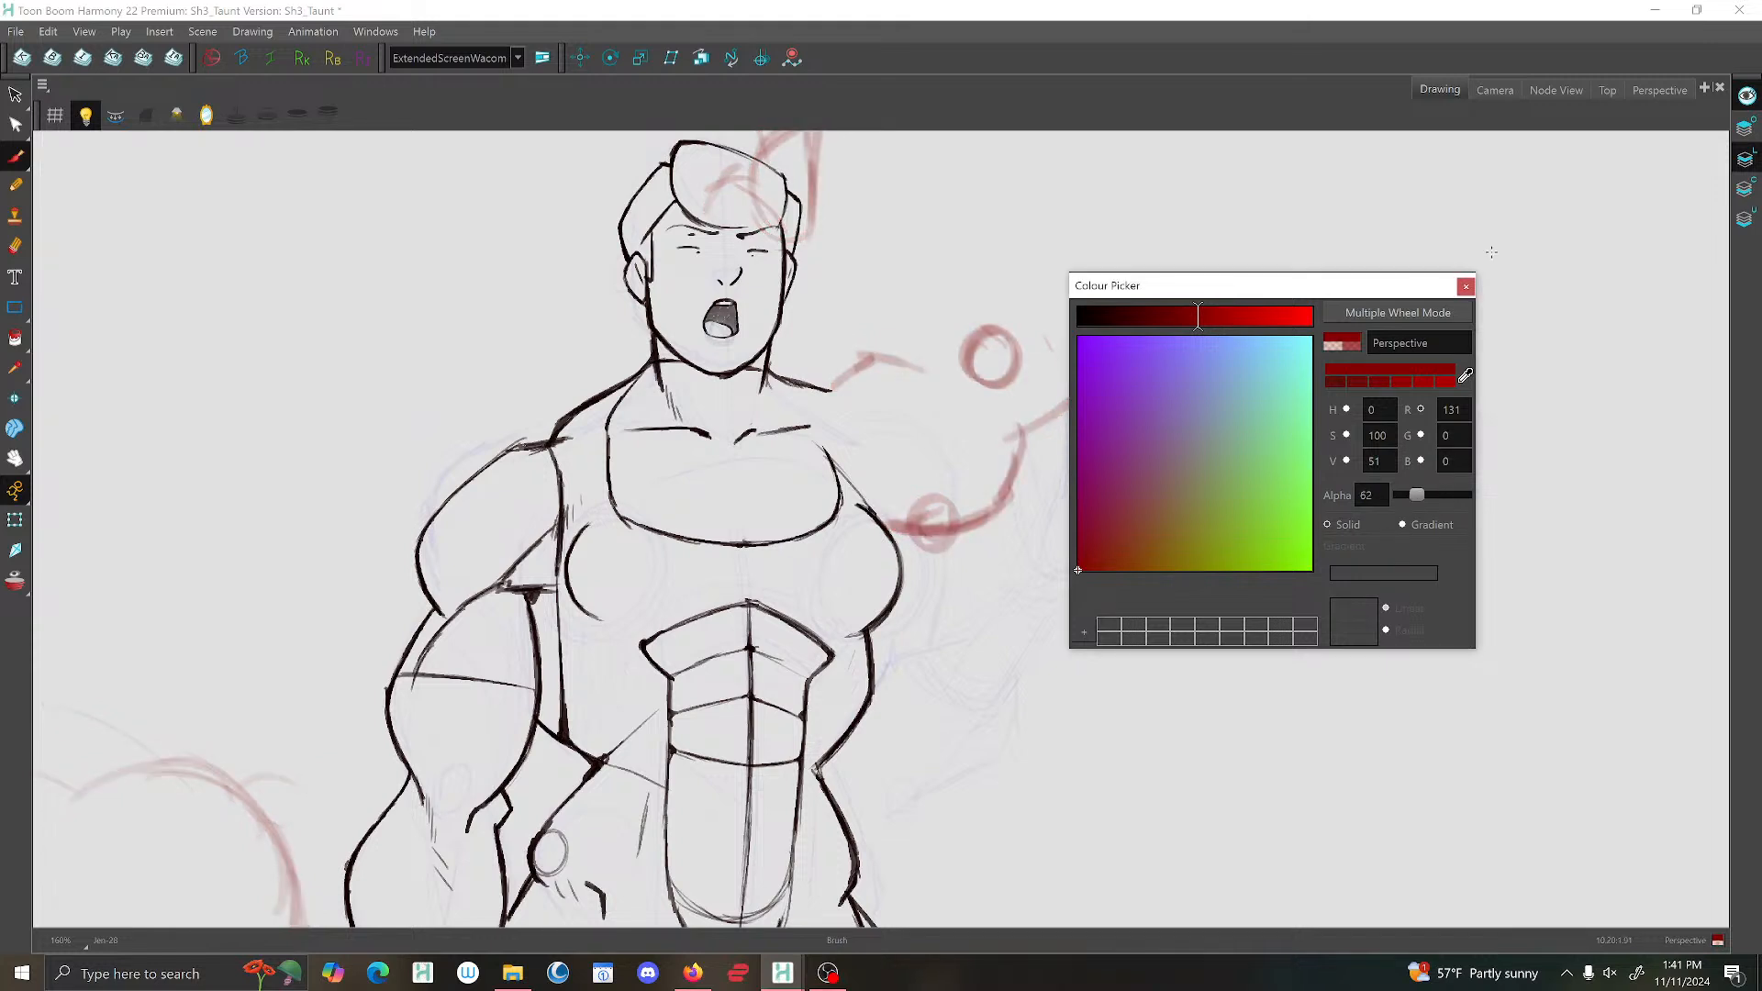
{"action": "left_click", "coordinate": [1465, 287]}
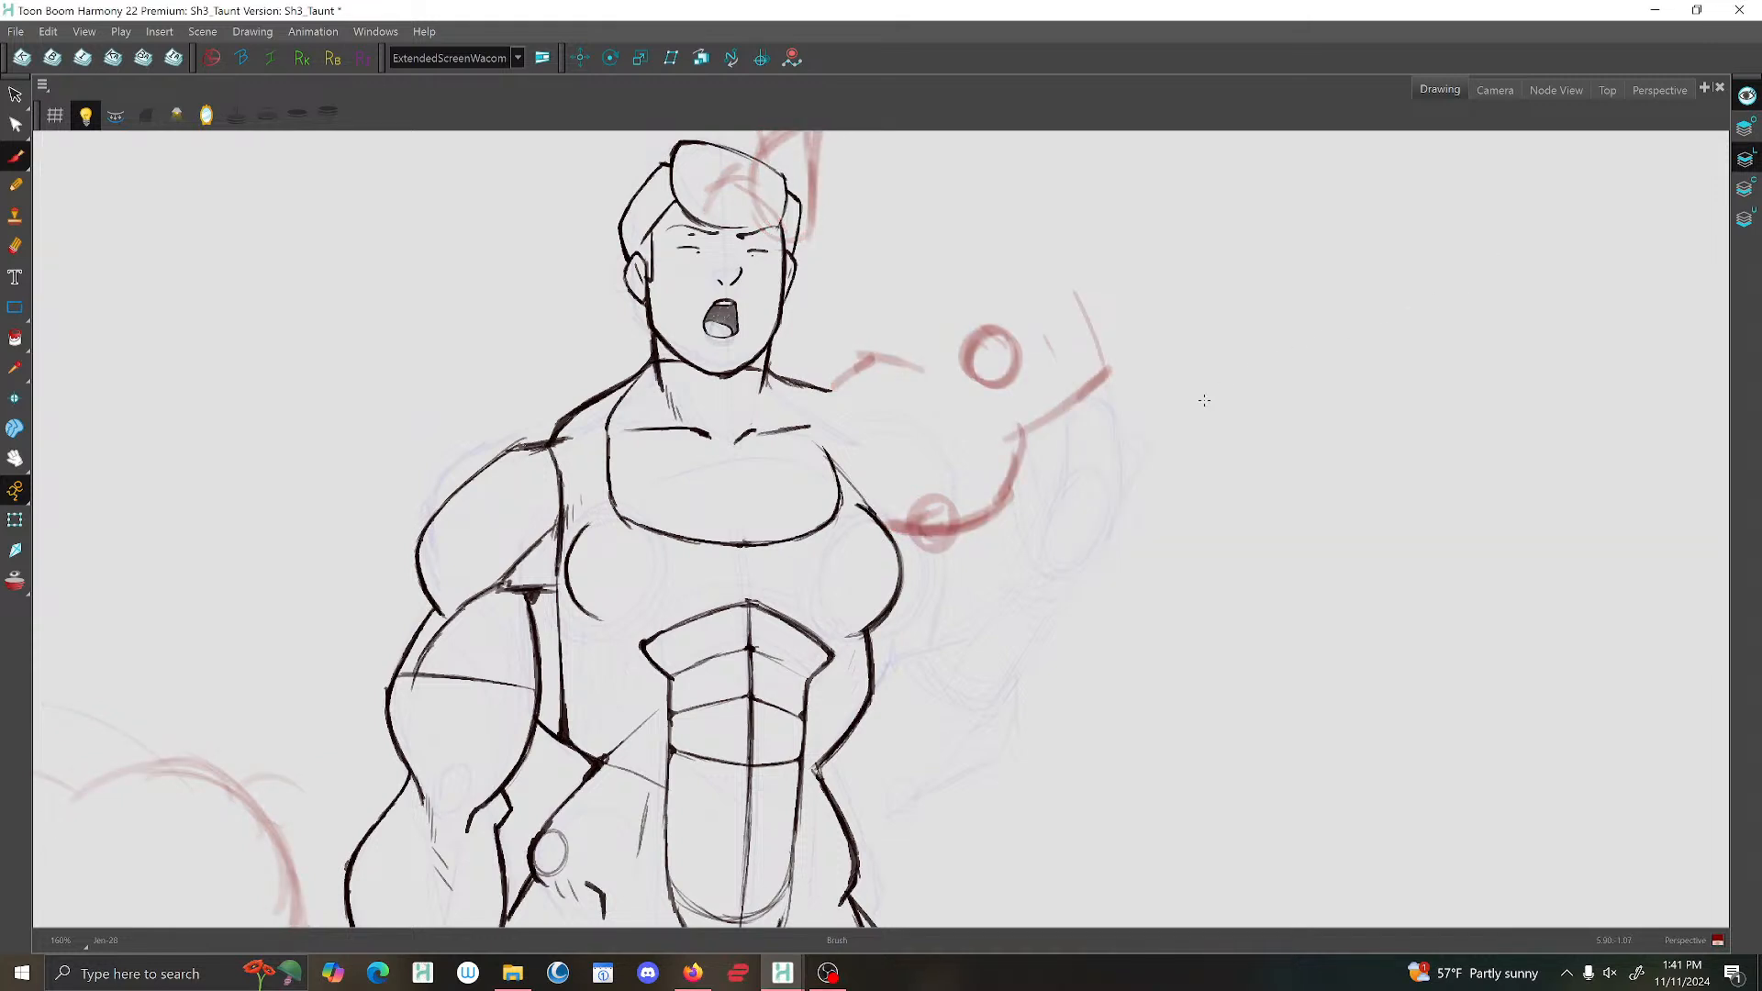
Ink the shirt edge at the raised arm's armpit and the elbow tip, flipping to the neighbouring drawing for reference.
{"action": "key", "text": "period"}
{"action": "key", "text": "comma"}
{"action": "key", "text": "period"}
{"action": "key", "text": "comma"}
{"action": "mouse_move", "coordinate": [839, 416]}
{"action": "left_mouse_down"}
{"action": "mouse_move", "coordinate": [832, 455]}
{"action": "mouse_move", "coordinate": [888, 506]}
{"action": "left_mouse_up"}
{"action": "left_click_drag", "start_coordinate": [1104, 345], "coordinate": [1089, 386]}
{"action": "key", "text": "period"}
{"action": "key", "text": "comma"}
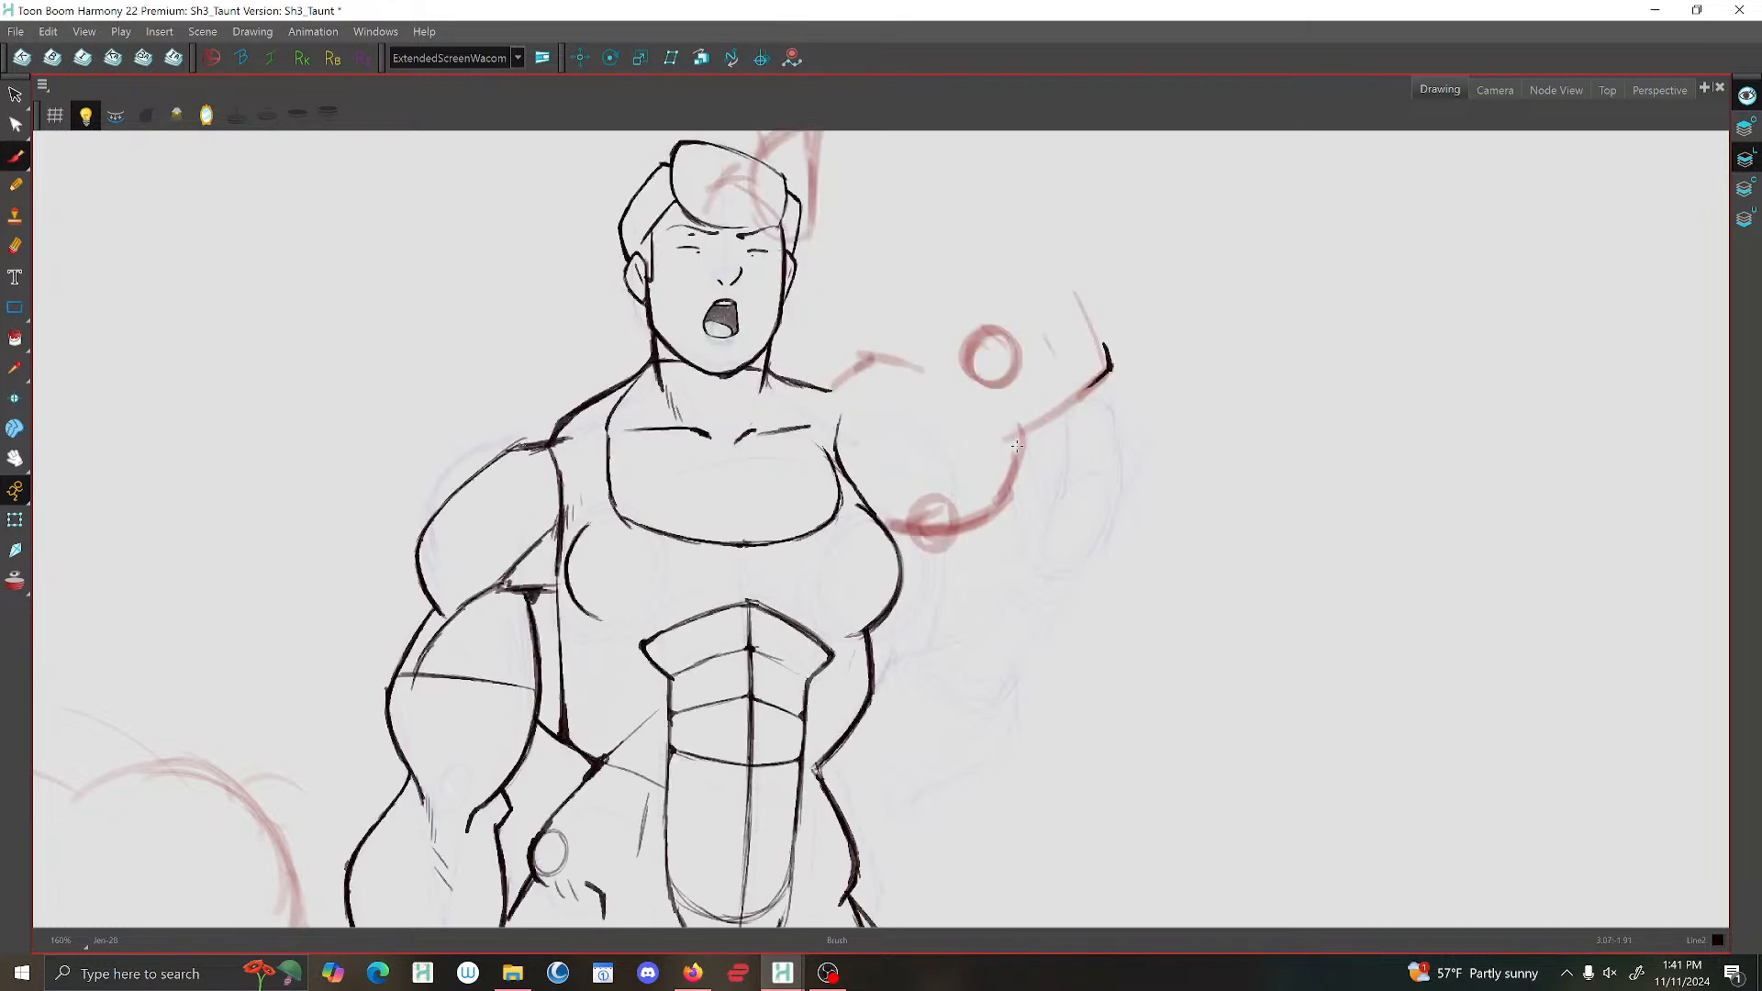
Ink the raised upper arm's underside from the chest to the elbow, checking it against the neighbouring drawing.
{"action": "mouse_move", "coordinate": [1019, 459]}
{"action": "left_mouse_down"}
{"action": "mouse_move", "coordinate": [988, 521]}
{"action": "mouse_move", "coordinate": [906, 530]}
{"action": "left_mouse_up"}
{"action": "key", "text": "comma"}
{"action": "key", "text": "period"}
{"action": "mouse_move", "coordinate": [1104, 378]}
{"action": "left_mouse_down"}
{"action": "mouse_move", "coordinate": [1038, 433]}
{"action": "mouse_move", "coordinate": [982, 527]}
{"action": "left_mouse_up"}
{"action": "key", "text": "comma"}
{"action": "key", "text": "period"}
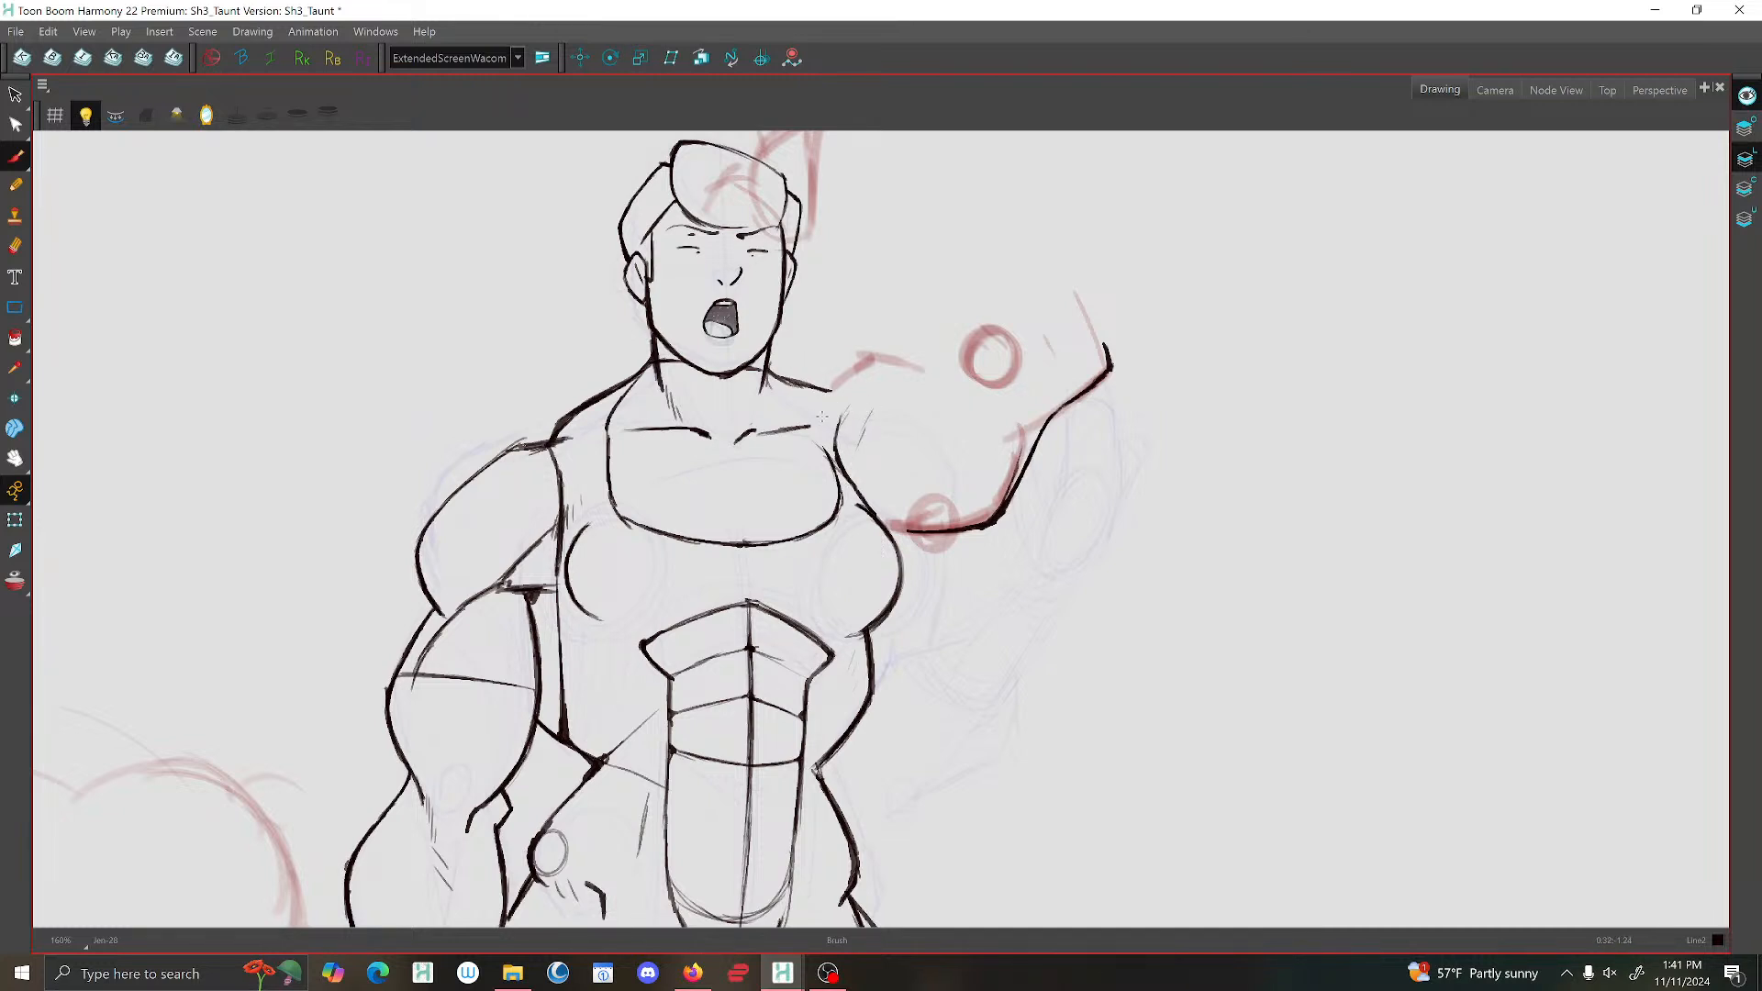
Redraw the collarbone on the raised-arm side up to the shoulder and add a light line across the upper arm.
{"action": "key", "text": "alt+e"}
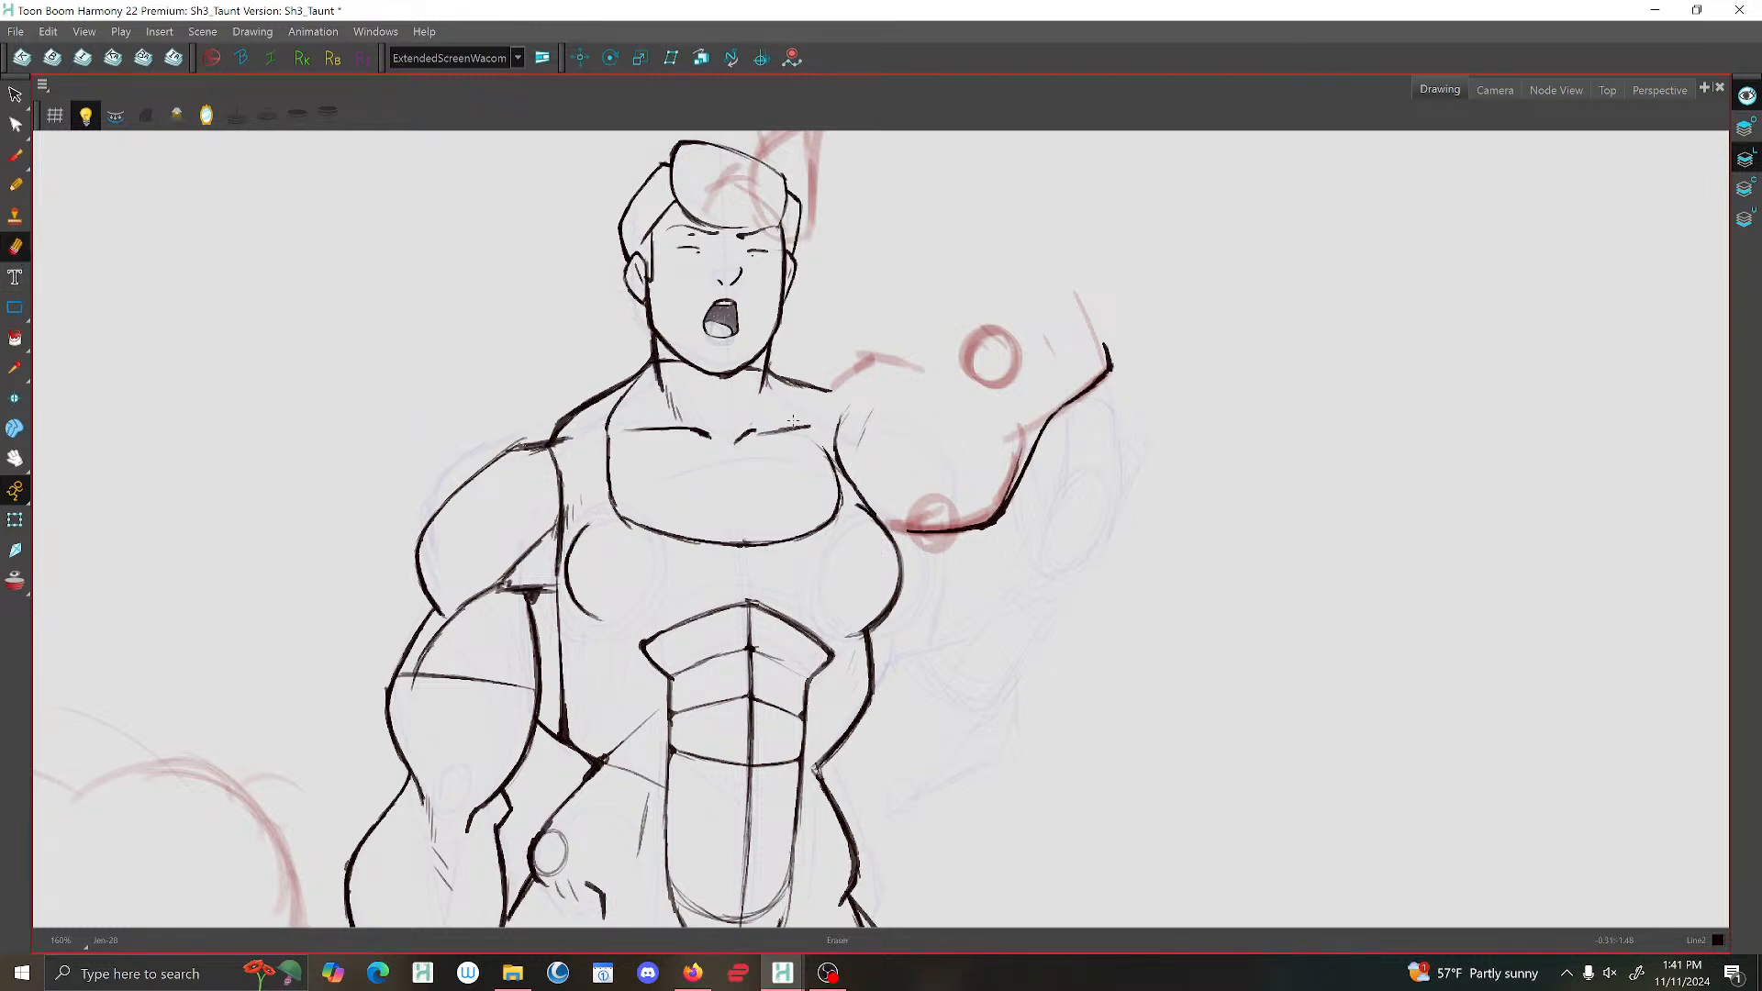
{"action": "mouse_move", "coordinate": [751, 428]}
{"action": "left_mouse_down"}
{"action": "mouse_move", "coordinate": [729, 448]}
{"action": "mouse_move", "coordinate": [819, 400]}
{"action": "mouse_move", "coordinate": [745, 435]}
{"action": "left_mouse_up"}
{"action": "key", "text": "alt+b"}
{"action": "mouse_move", "coordinate": [843, 392]}
{"action": "left_mouse_down"}
{"action": "mouse_move", "coordinate": [762, 418]}
{"action": "mouse_move", "coordinate": [835, 464]}
{"action": "left_mouse_up"}
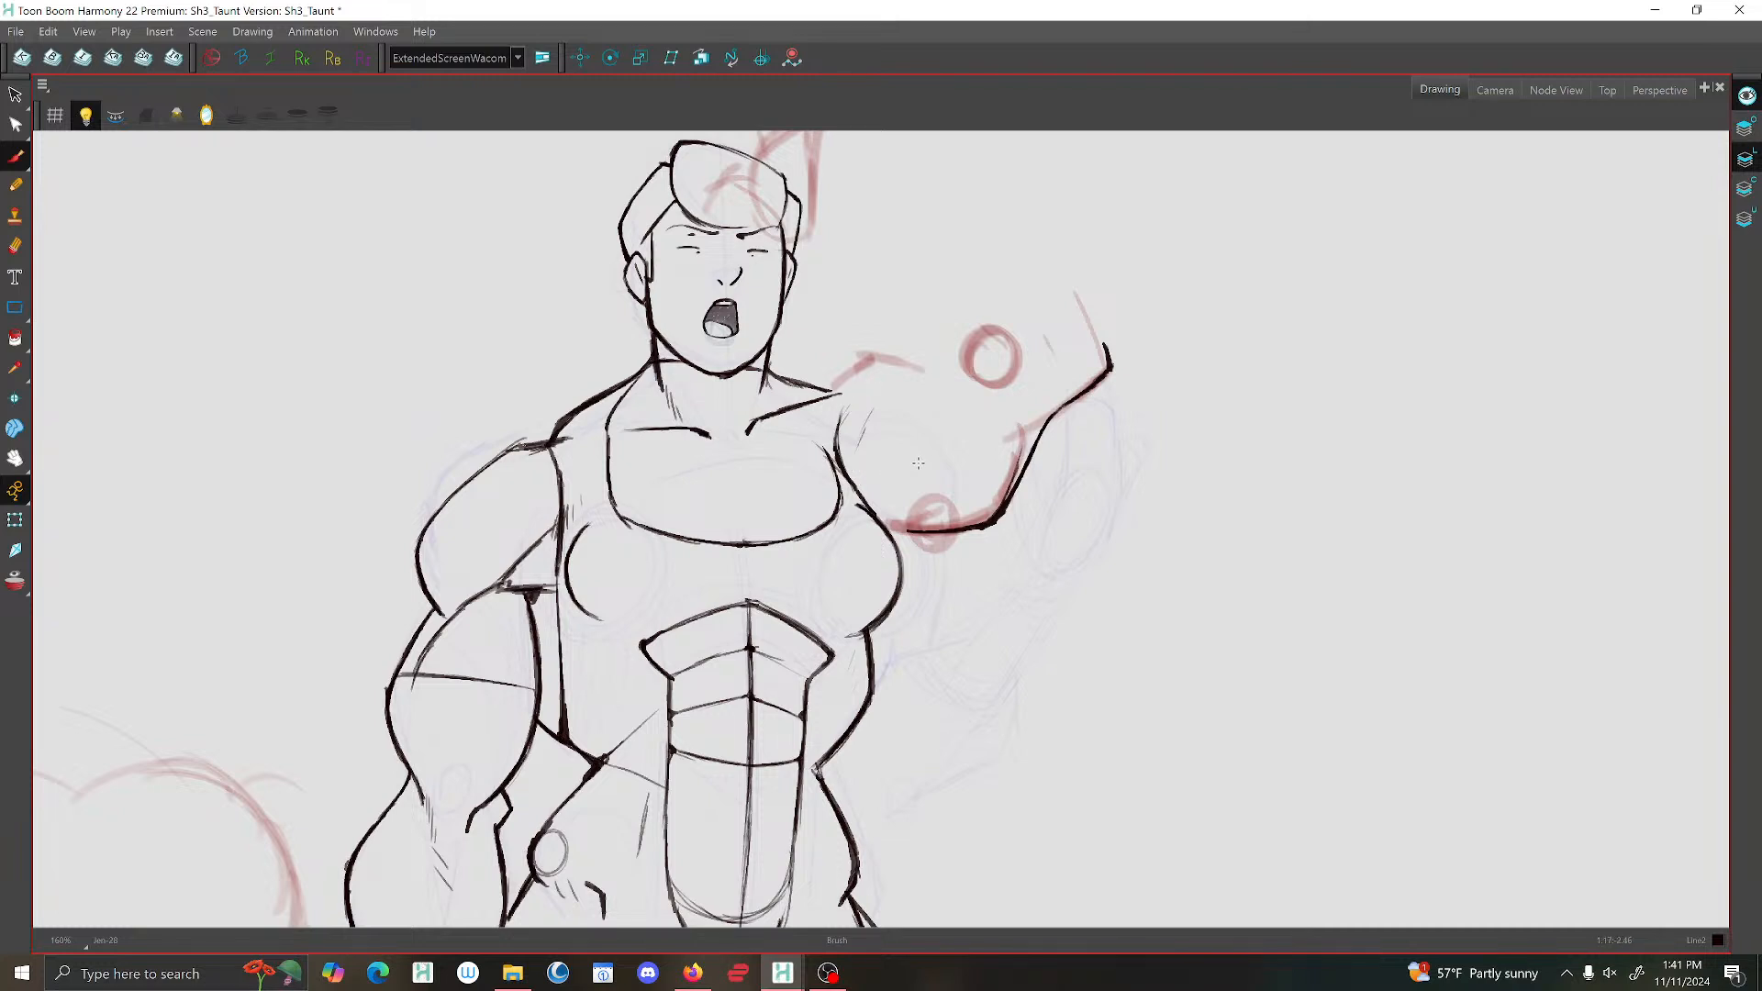
{"action": "left_click_drag", "start_coordinate": [961, 417], "coordinate": [867, 449]}
{"action": "key", "text": "1"}
{"action": "key", "text": "2"}
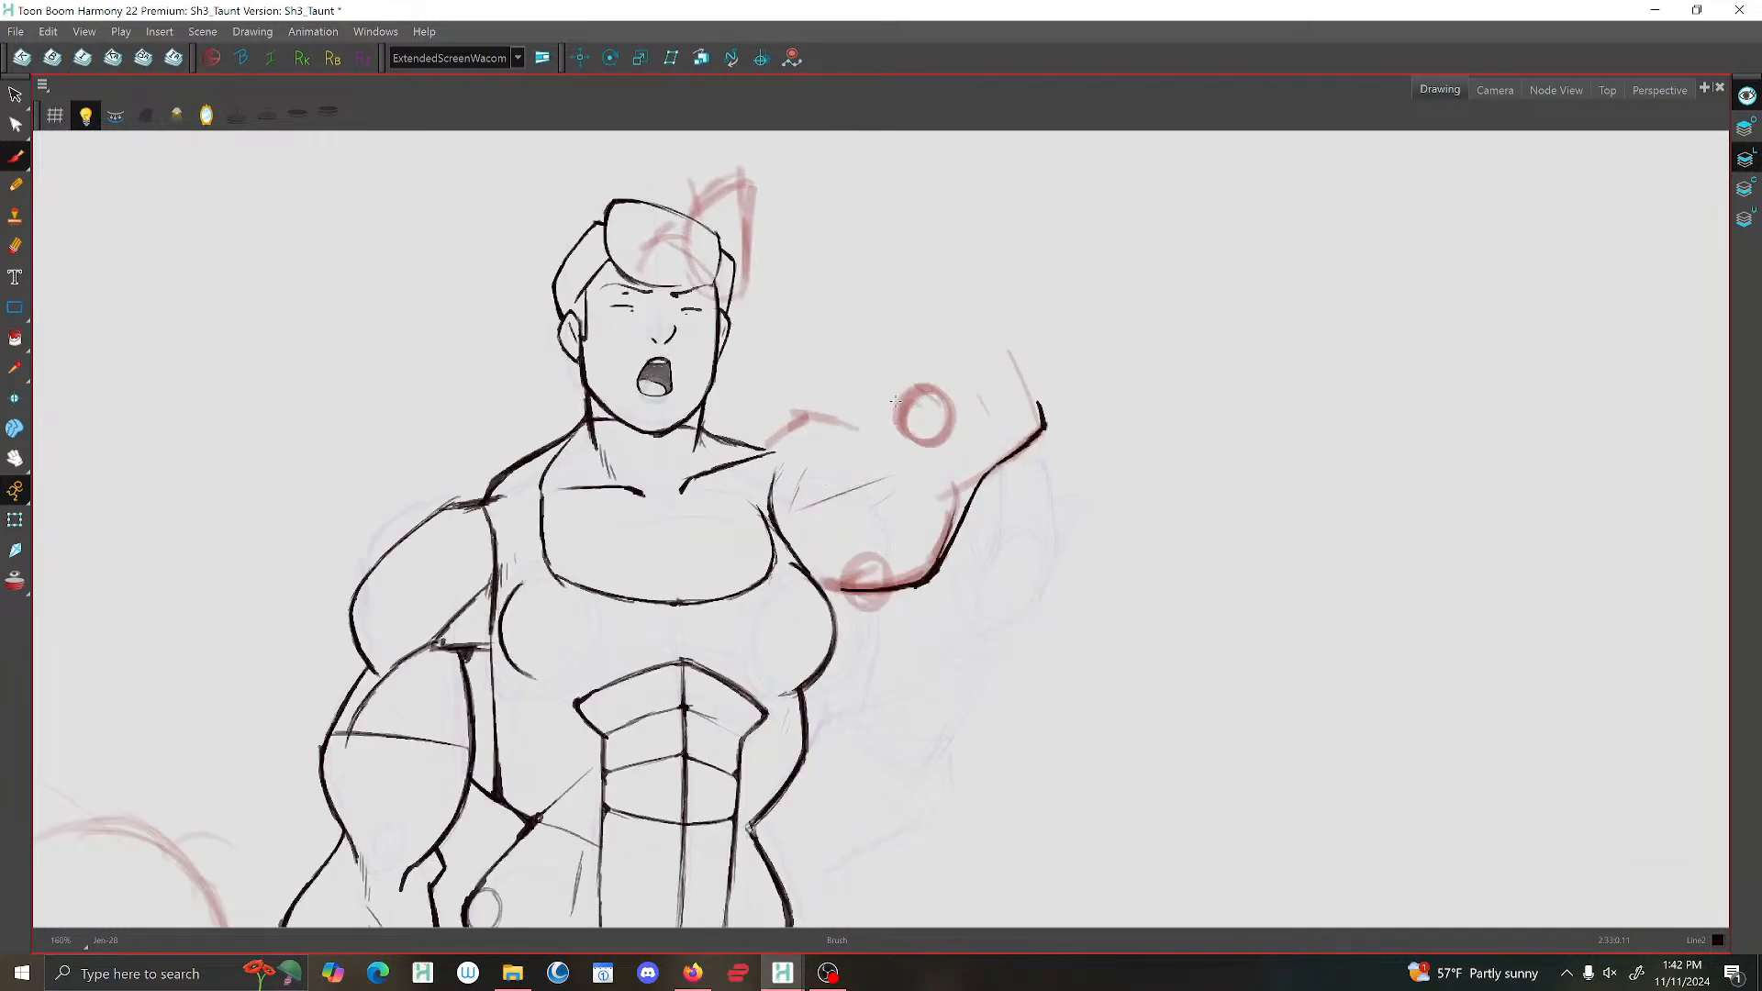
Mirror the view, outline the bump on top of the raised shoulder and add a small guide circle beside the head.
{"action": "left_click", "coordinate": [213, 115]}
{"action": "mouse_move", "coordinate": [900, 429]}
{"action": "left_mouse_down"}
{"action": "mouse_move", "coordinate": [739, 377]}
{"action": "mouse_move", "coordinate": [783, 387]}
{"action": "mouse_move", "coordinate": [863, 475]}
{"action": "mouse_move", "coordinate": [793, 392]}
{"action": "mouse_move", "coordinate": [752, 377]}
{"action": "mouse_move", "coordinate": [670, 397]}
{"action": "left_mouse_up"}
{"action": "key", "text": "2"}
{"action": "key", "text": "2"}
{"action": "key", "text": "2"}
{"action": "key", "text": "2"}
{"action": "key", "text": "1"}
{"action": "key", "text": "1"}
{"action": "key", "text": "1"}
{"action": "key", "text": "1"}
{"action": "key", "text": "1"}
{"action": "key", "text": "1"}
{"action": "key", "text": "1"}
{"action": "key", "text": "1"}
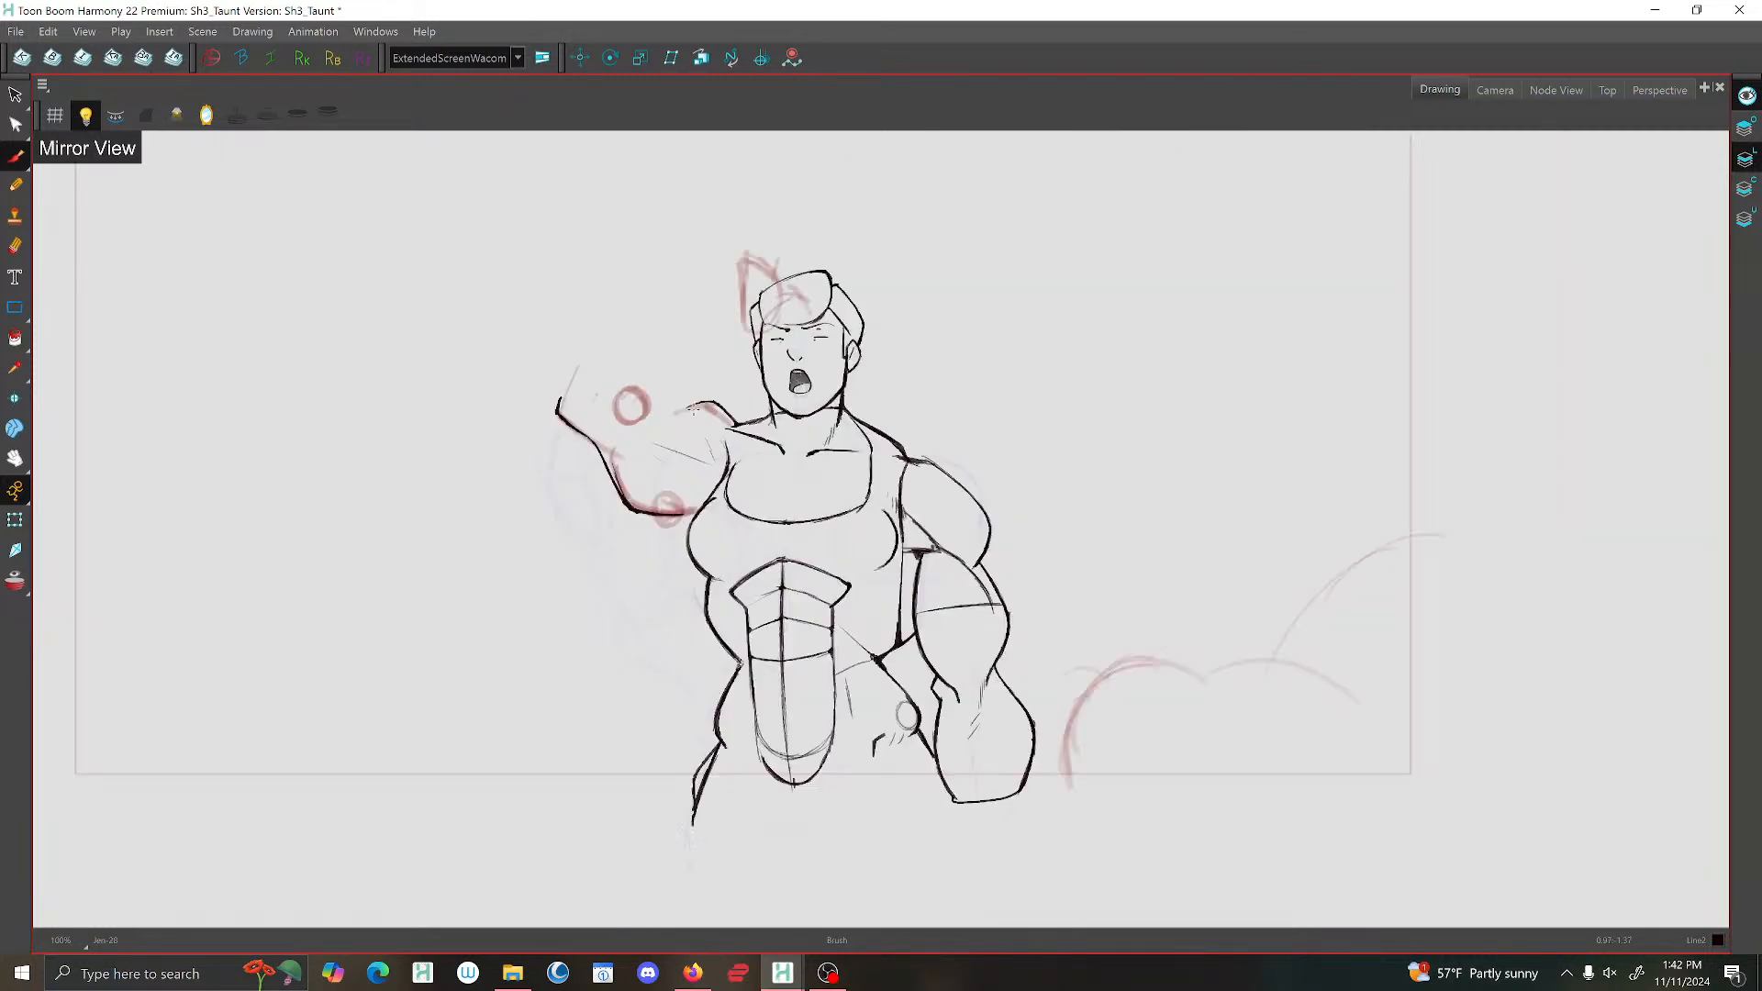
{"action": "key", "text": "2"}
{"action": "key", "text": "2"}
{"action": "key", "text": "2"}
{"action": "key", "text": "2"}
{"action": "key", "text": "."}
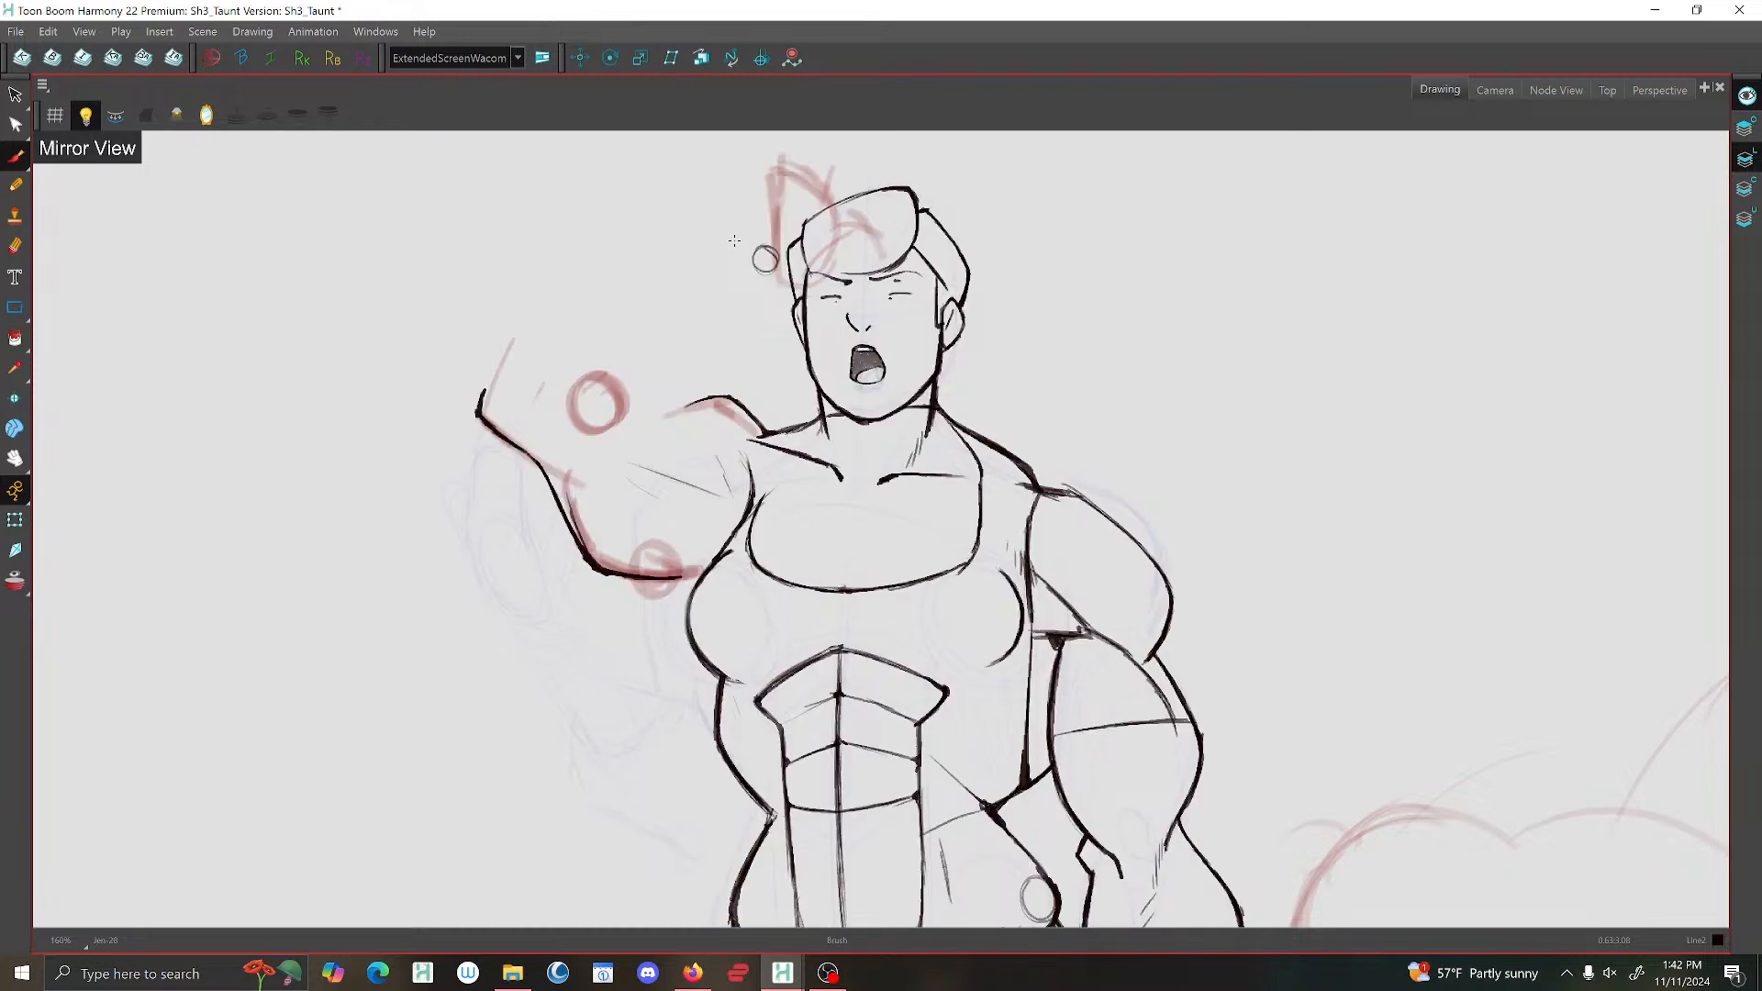
Draw the raised arm's curved shoulder muscle line from the upper arm down towards the armpit.
{"action": "key", "text": "f"}
{"action": "key", "text": "g"}
{"action": "key", "text": "g"}
{"action": "key", "text": "f"}
{"action": "scroll", "coordinate": [798, 441], "scroll_direction": "down", "scroll_amount": 4}
{"action": "scroll", "coordinate": [776, 455], "scroll_direction": "up", "scroll_amount": 5}
{"action": "mouse_move", "coordinate": [675, 293]}
{"action": "left_mouse_down"}
{"action": "mouse_move", "coordinate": [734, 324]}
{"action": "mouse_move", "coordinate": [776, 412]}
{"action": "left_mouse_up"}
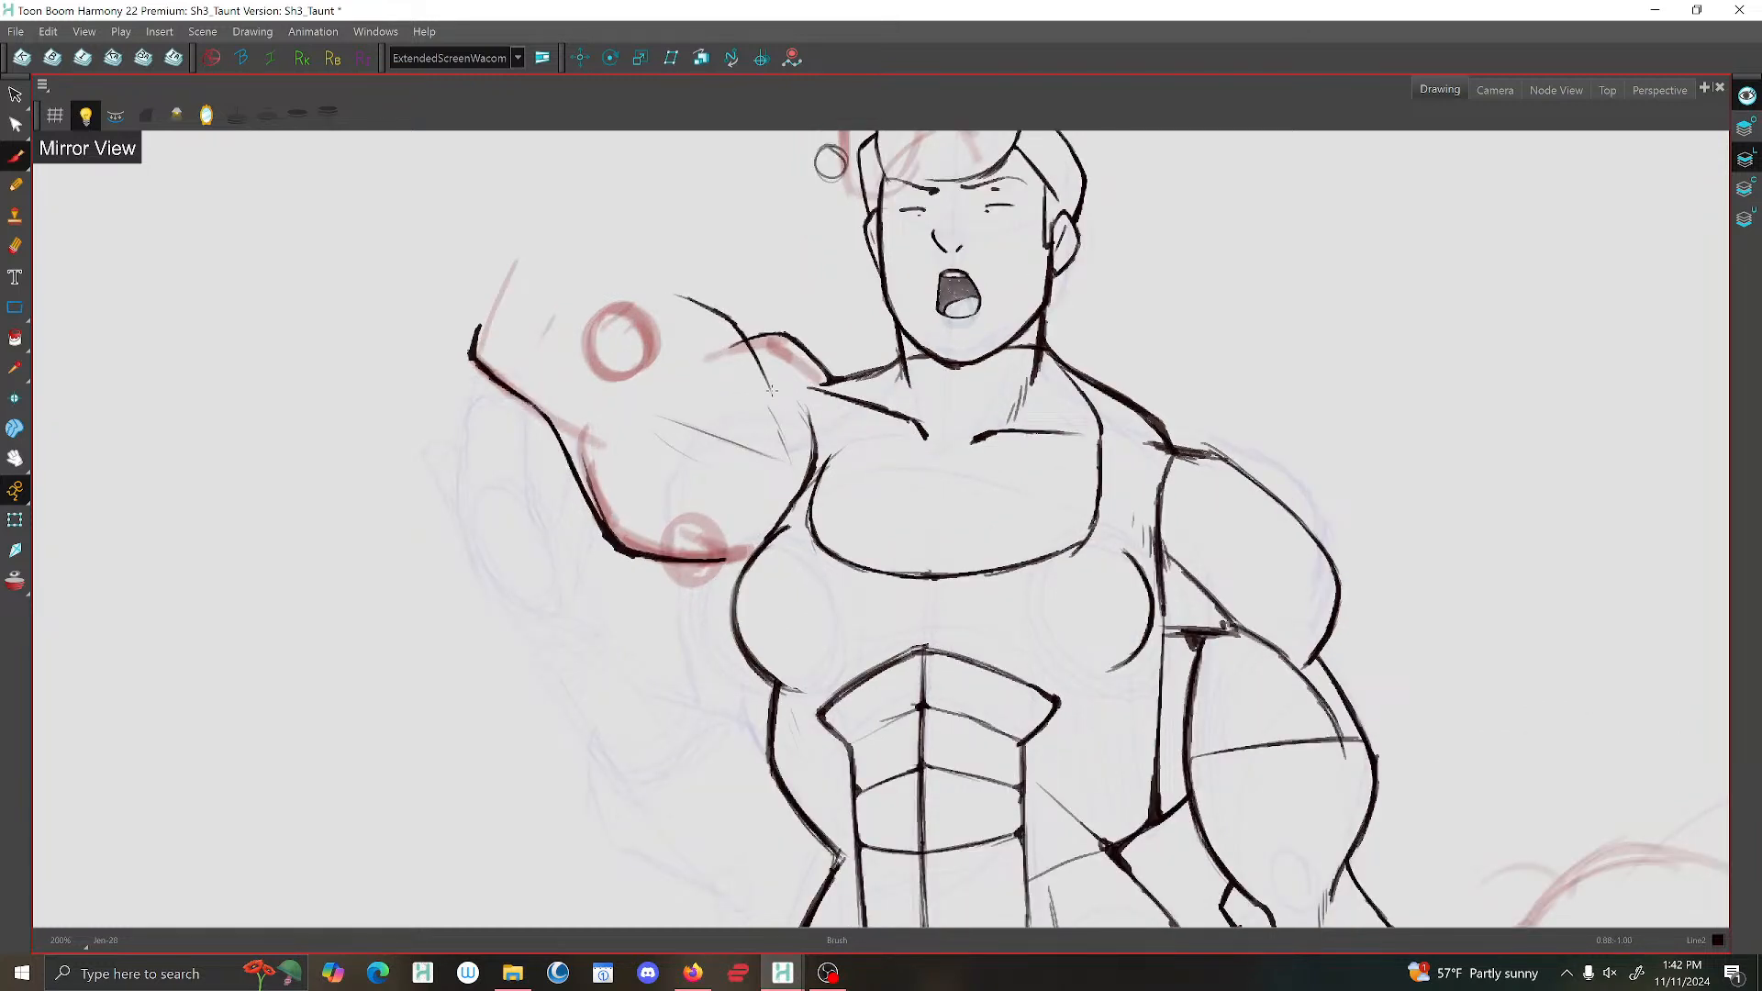
{"action": "left_click_drag", "start_coordinate": [664, 294], "coordinate": [735, 325]}
{"action": "scroll", "coordinate": [807, 430], "scroll_direction": "down", "scroll_amount": 4}
{"action": "scroll", "coordinate": [791, 405], "scroll_direction": "up", "scroll_amount": 4}
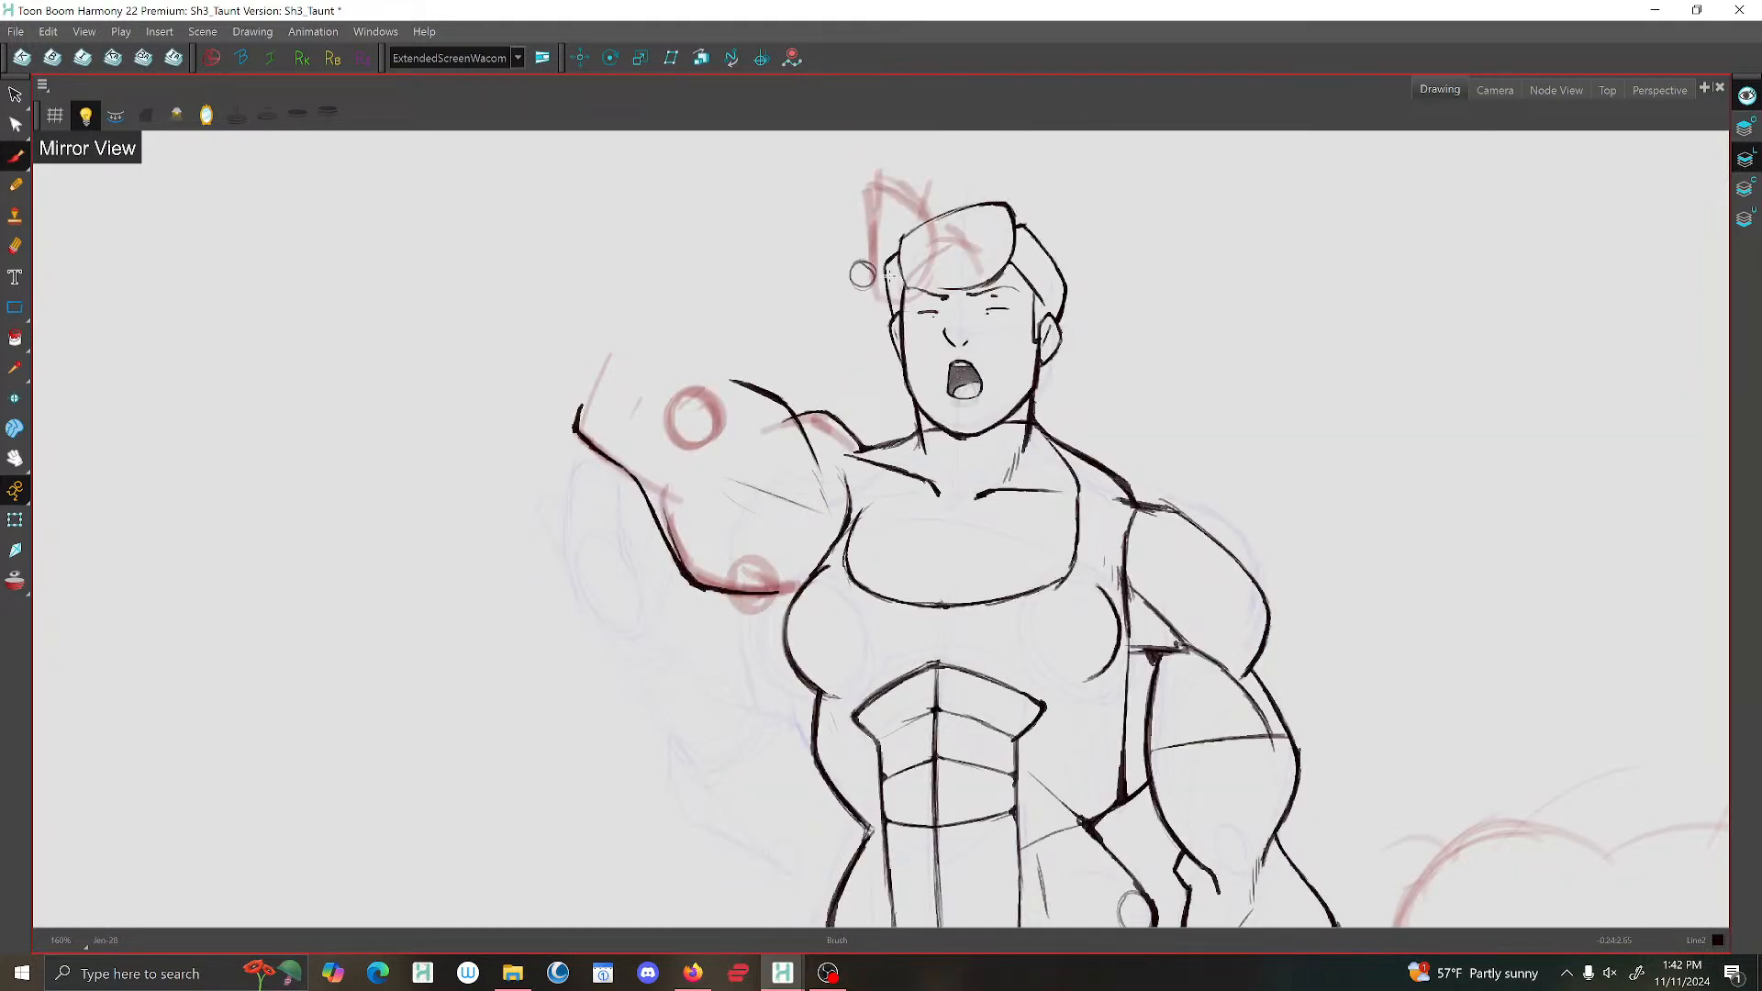
Draw the forearm line from the head-side circle to the elbow, add a guide arc inside the elbow, and turn off the mirrored view.
{"action": "left_click_drag", "start_coordinate": [828, 282], "coordinate": [598, 391]}
{"action": "left_click_drag", "start_coordinate": [863, 273], "coordinate": [592, 388]}
{"action": "mouse_move", "coordinate": [732, 396]}
{"action": "left_mouse_down"}
{"action": "mouse_move", "coordinate": [701, 490]}
{"action": "mouse_move", "coordinate": [727, 468]}
{"action": "mouse_move", "coordinate": [643, 494]}
{"action": "left_mouse_up"}
{"action": "left_click_drag", "start_coordinate": [733, 452], "coordinate": [650, 496]}
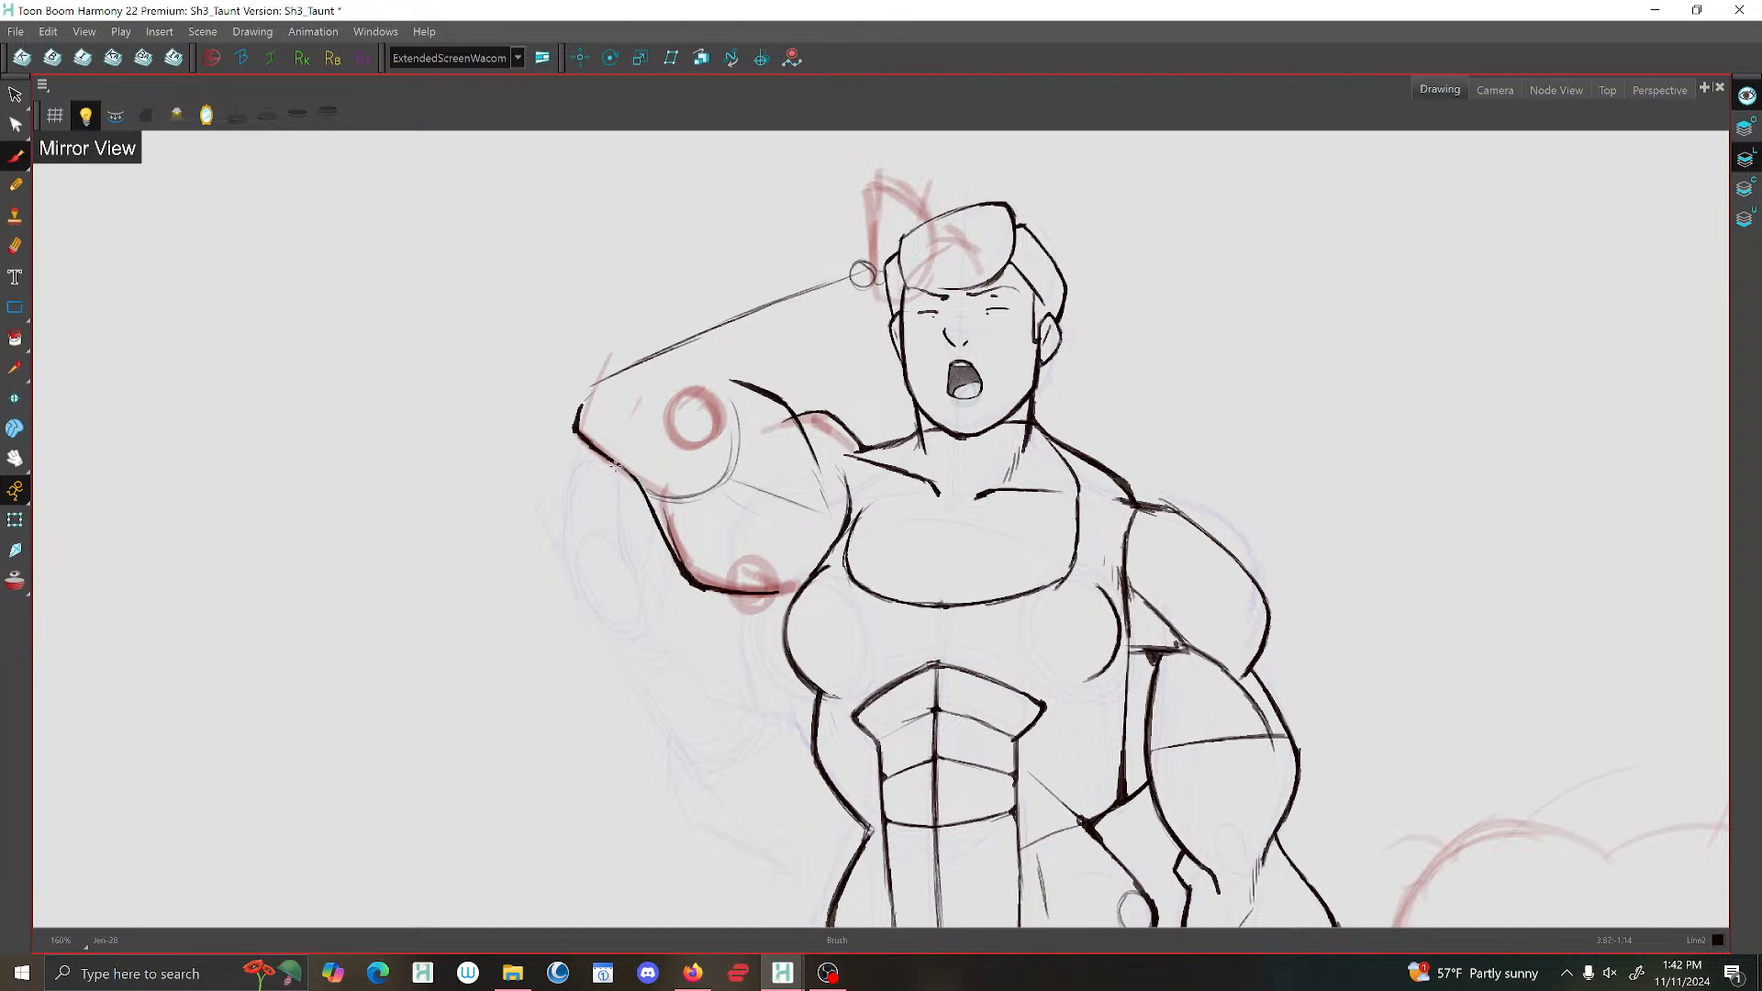
{"action": "scroll", "coordinate": [666, 447], "scroll_direction": "down", "scroll_amount": 4}
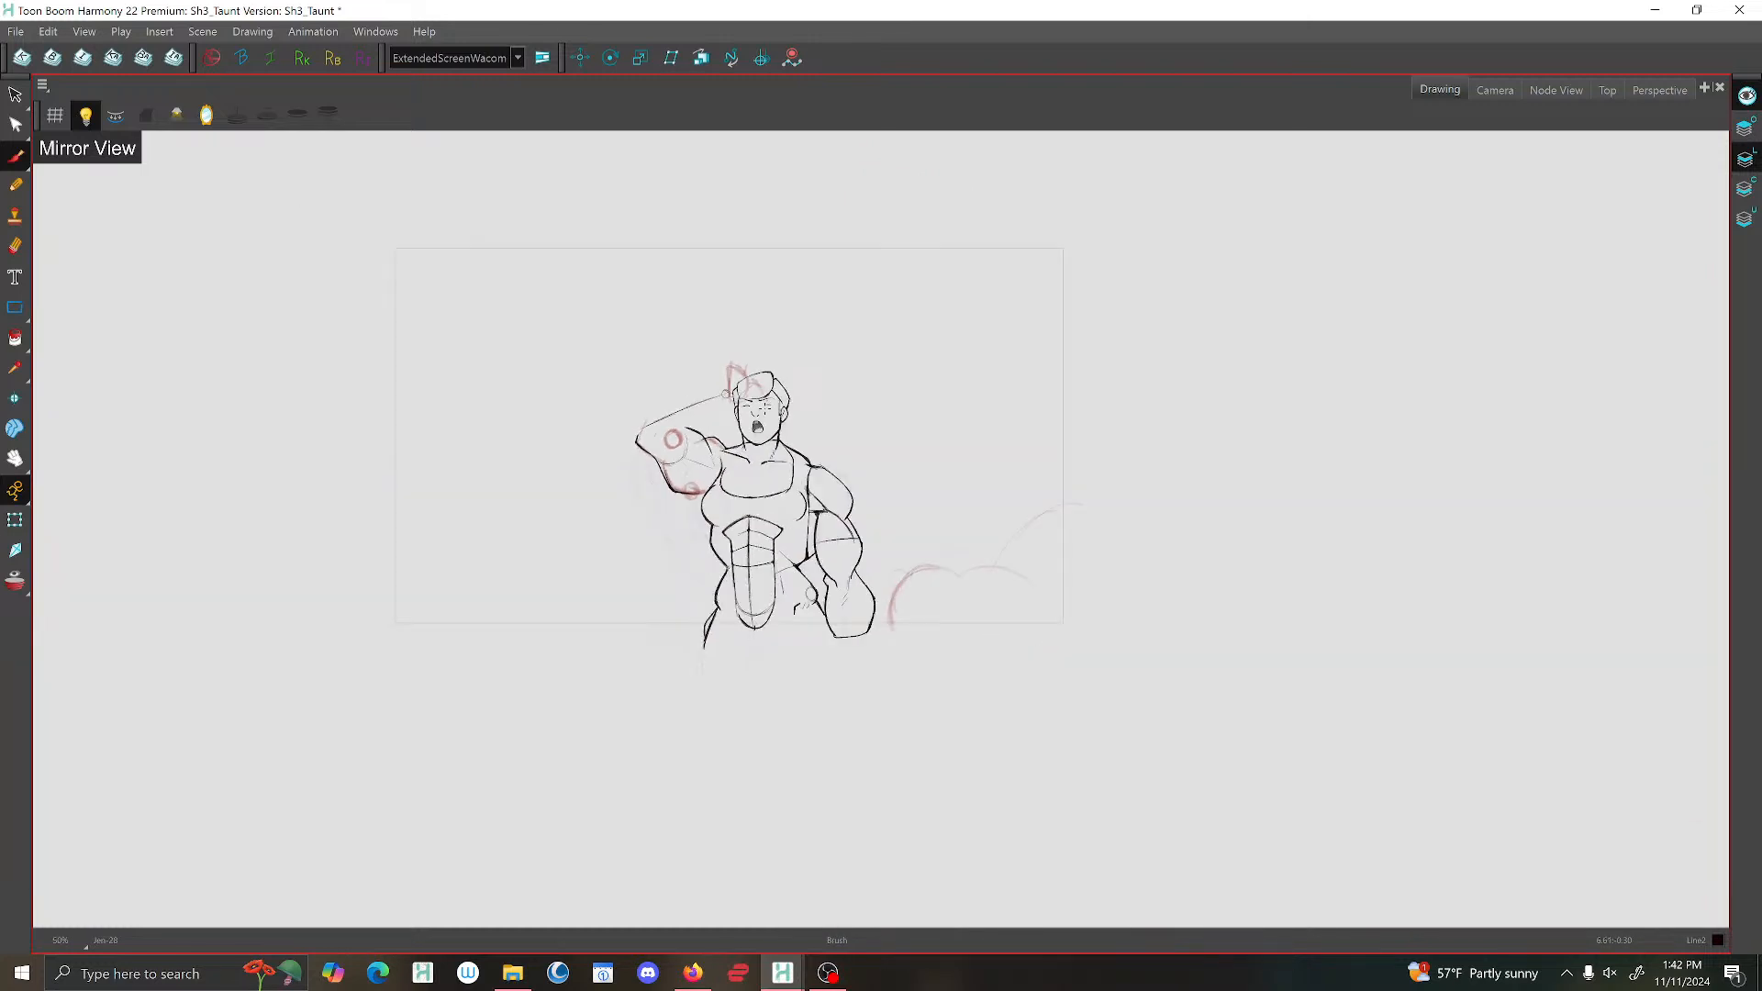
{"action": "left_click", "coordinate": [208, 116]}
Sketch light construction circles around the raised elbow and an arc beside the small wrist circle.
{"action": "scroll", "coordinate": [1016, 356], "scroll_direction": "up", "scroll_amount": 5}
{"action": "left_click_drag", "start_coordinate": [1165, 463], "coordinate": [843, 351]}
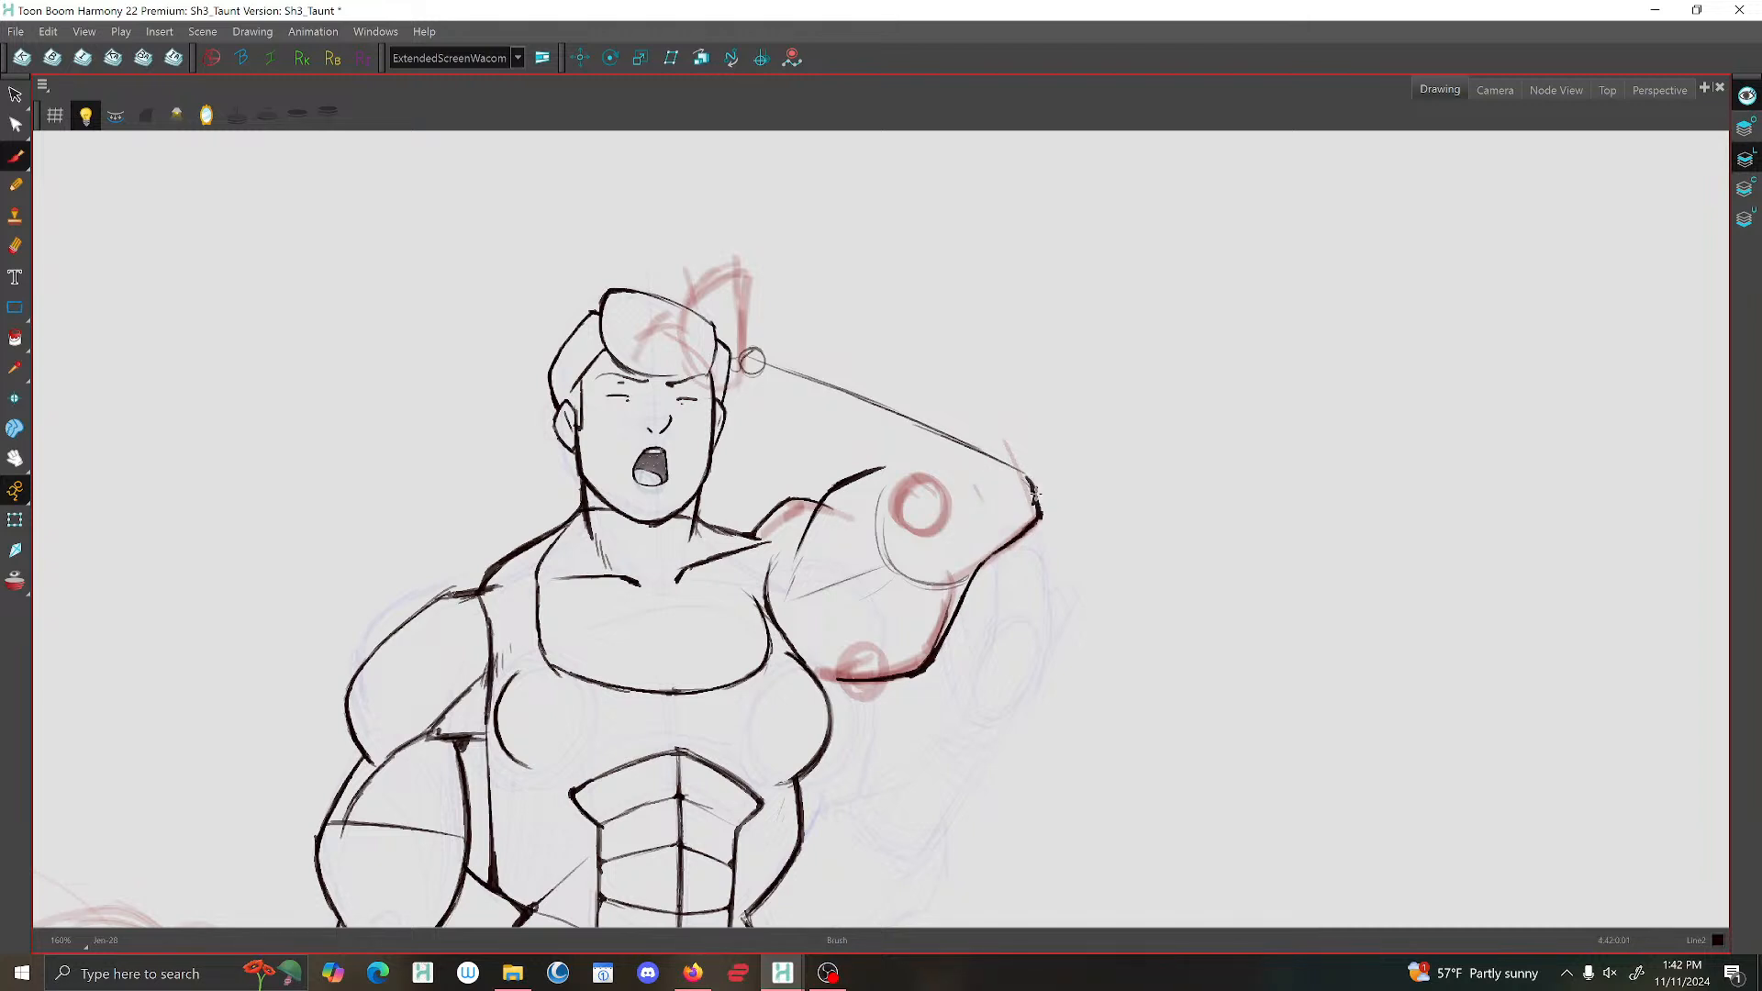
{"action": "left_click_drag", "start_coordinate": [760, 346], "coordinate": [787, 384]}
{"action": "left_click_drag", "start_coordinate": [889, 528], "coordinate": [933, 570]}
{"action": "mouse_move", "coordinate": [928, 494]}
{"action": "left_mouse_down"}
{"action": "mouse_move", "coordinate": [975, 549]}
{"action": "mouse_move", "coordinate": [1000, 548]}
{"action": "left_mouse_up"}
{"action": "left_click_drag", "start_coordinate": [1007, 449], "coordinate": [928, 493]}
{"action": "left_click_drag", "start_coordinate": [991, 431], "coordinate": [932, 439]}
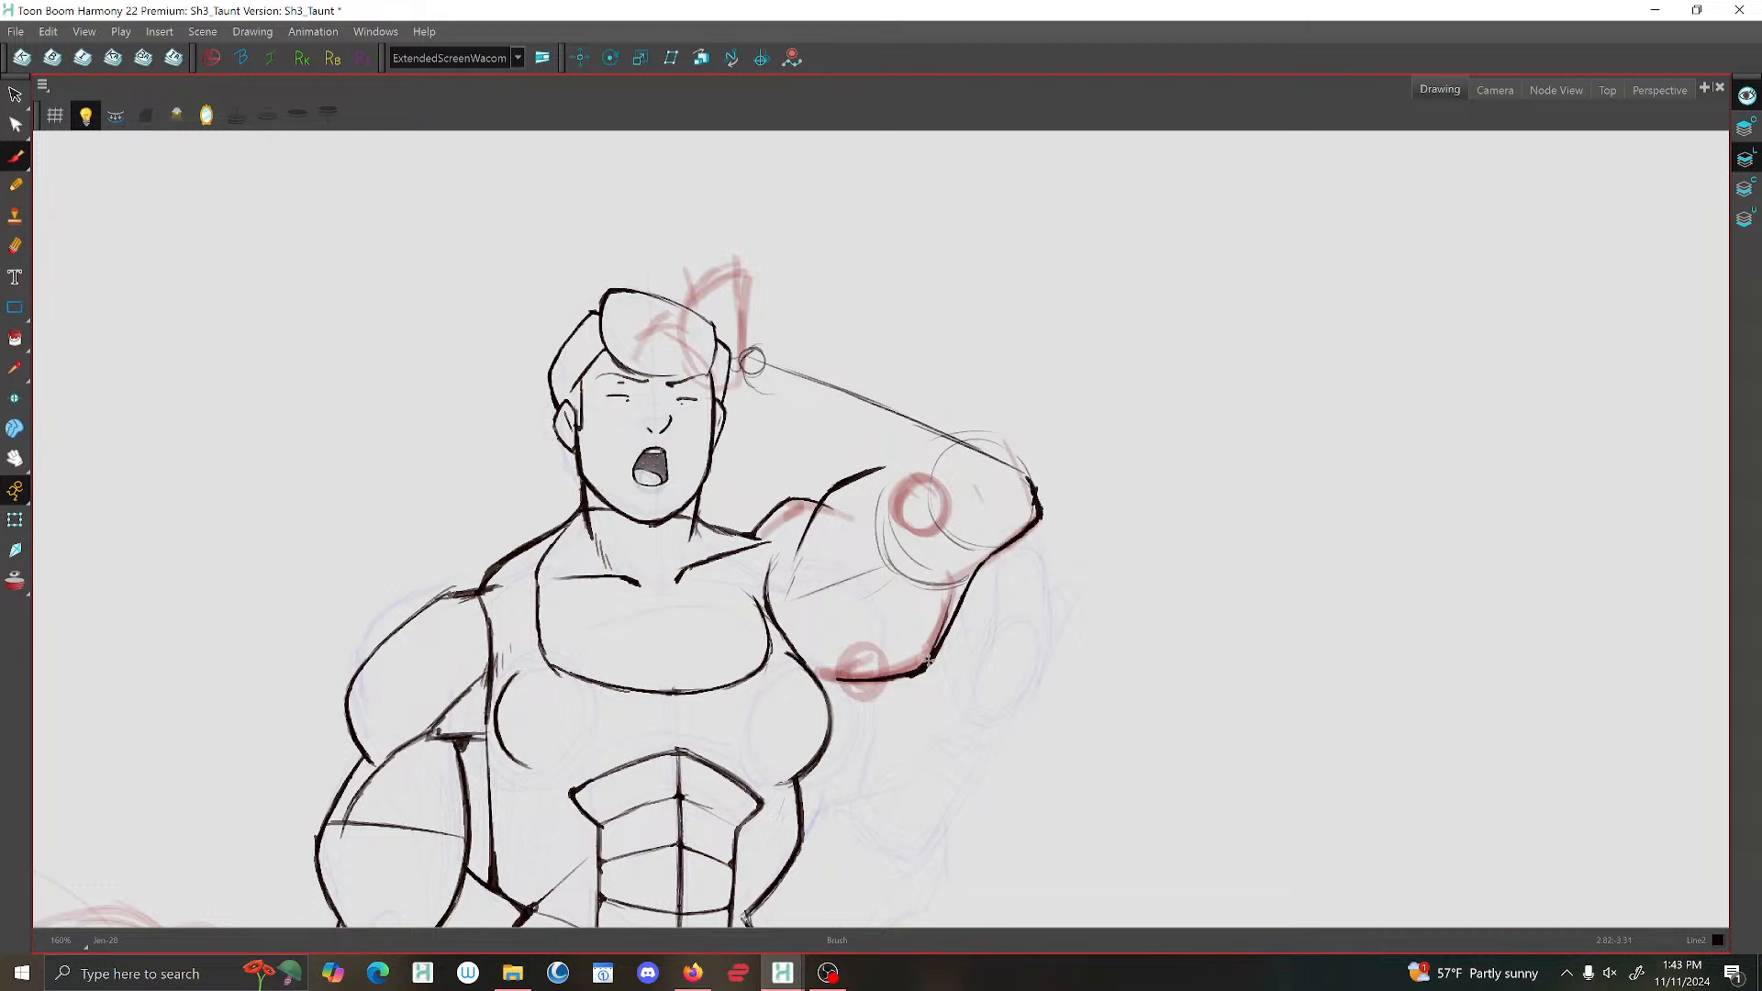
{"action": "scroll", "coordinate": [852, 566], "scroll_direction": "down", "scroll_amount": 5}
{"action": "scroll", "coordinate": [848, 555], "scroll_direction": "up", "scroll_amount": 5}
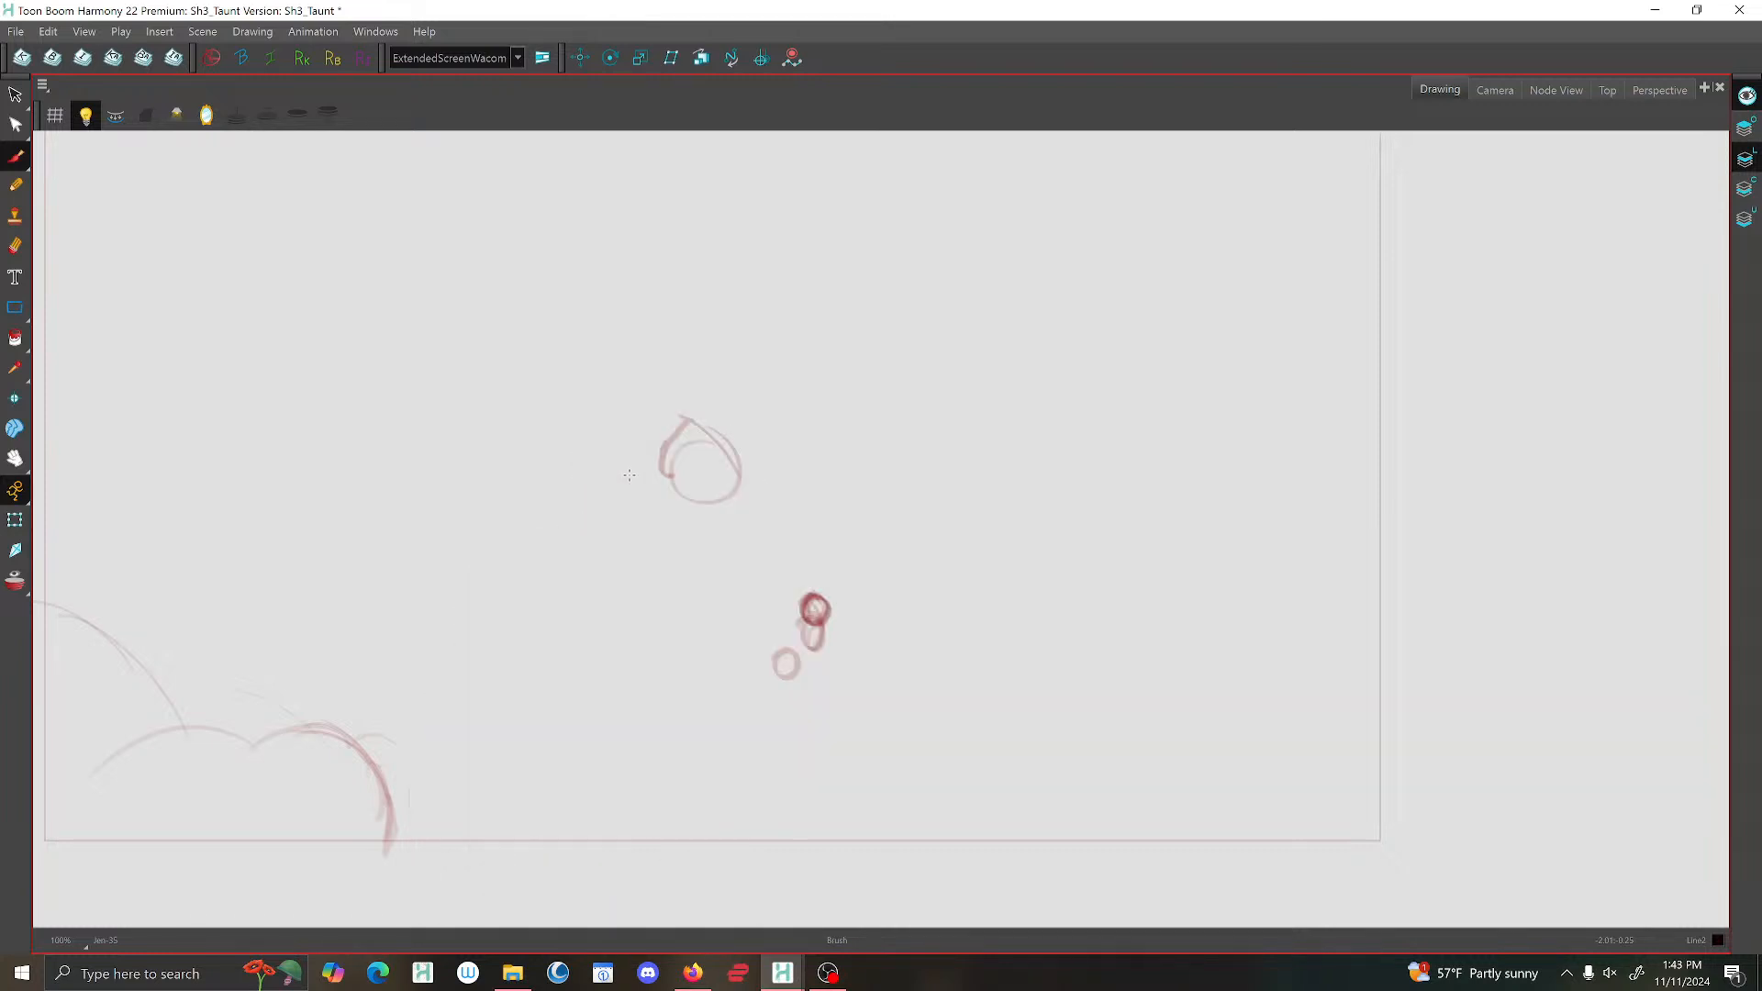
Turn on onion skin for the rough in-between drawing, showing the previous and next poses around it.
{"action": "left_click", "coordinate": [11, 586]}
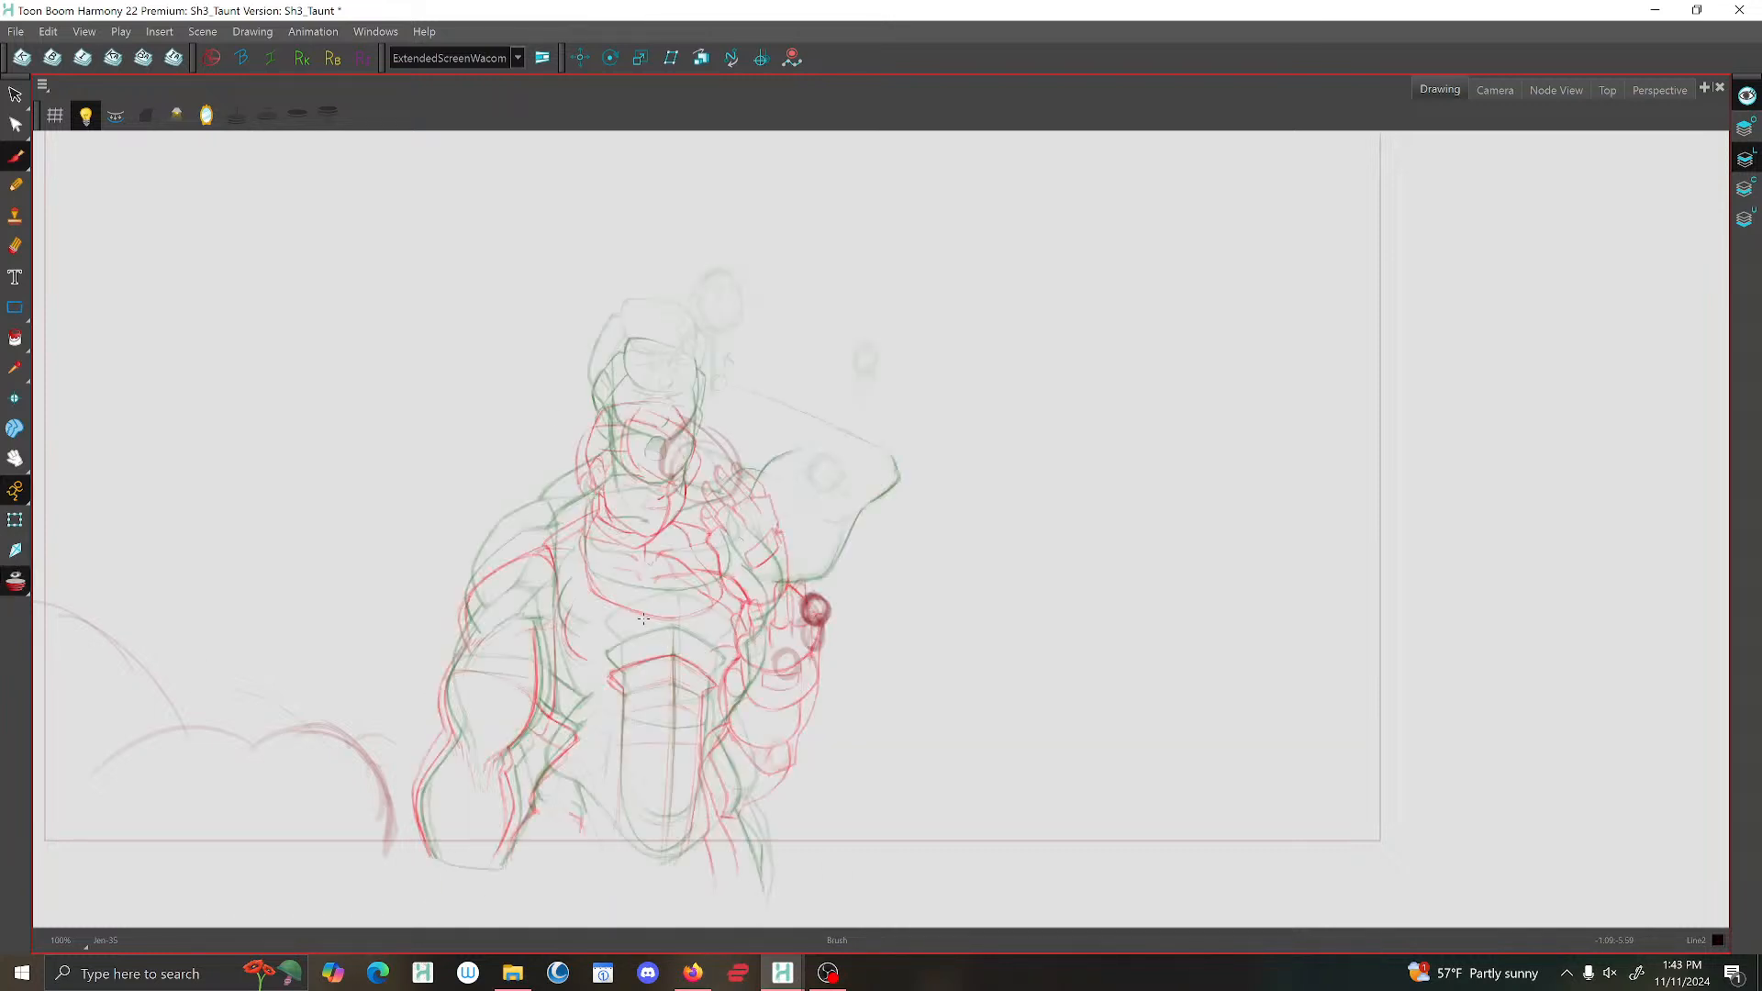
{"action": "left_click", "coordinate": [298, 114]}
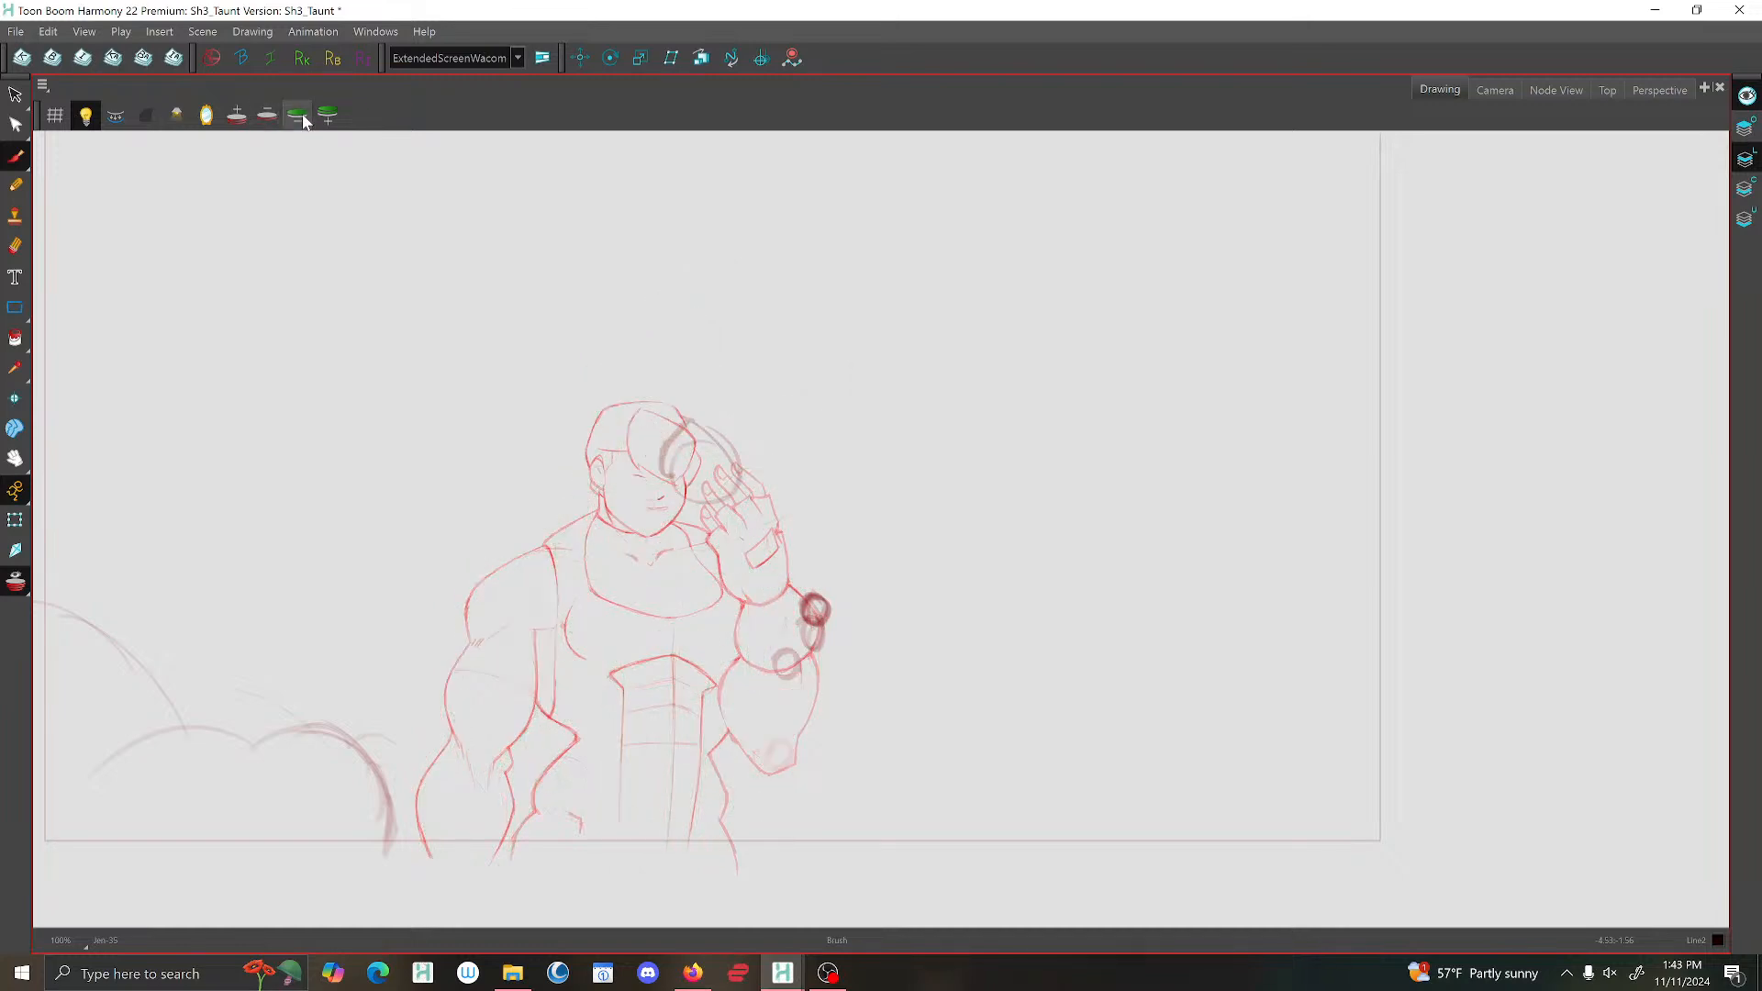
{"action": "scroll", "coordinate": [807, 429], "scroll_direction": "up", "scroll_amount": 2}
{"action": "left_click_drag", "start_coordinate": [807, 428], "coordinate": [1002, 349]}
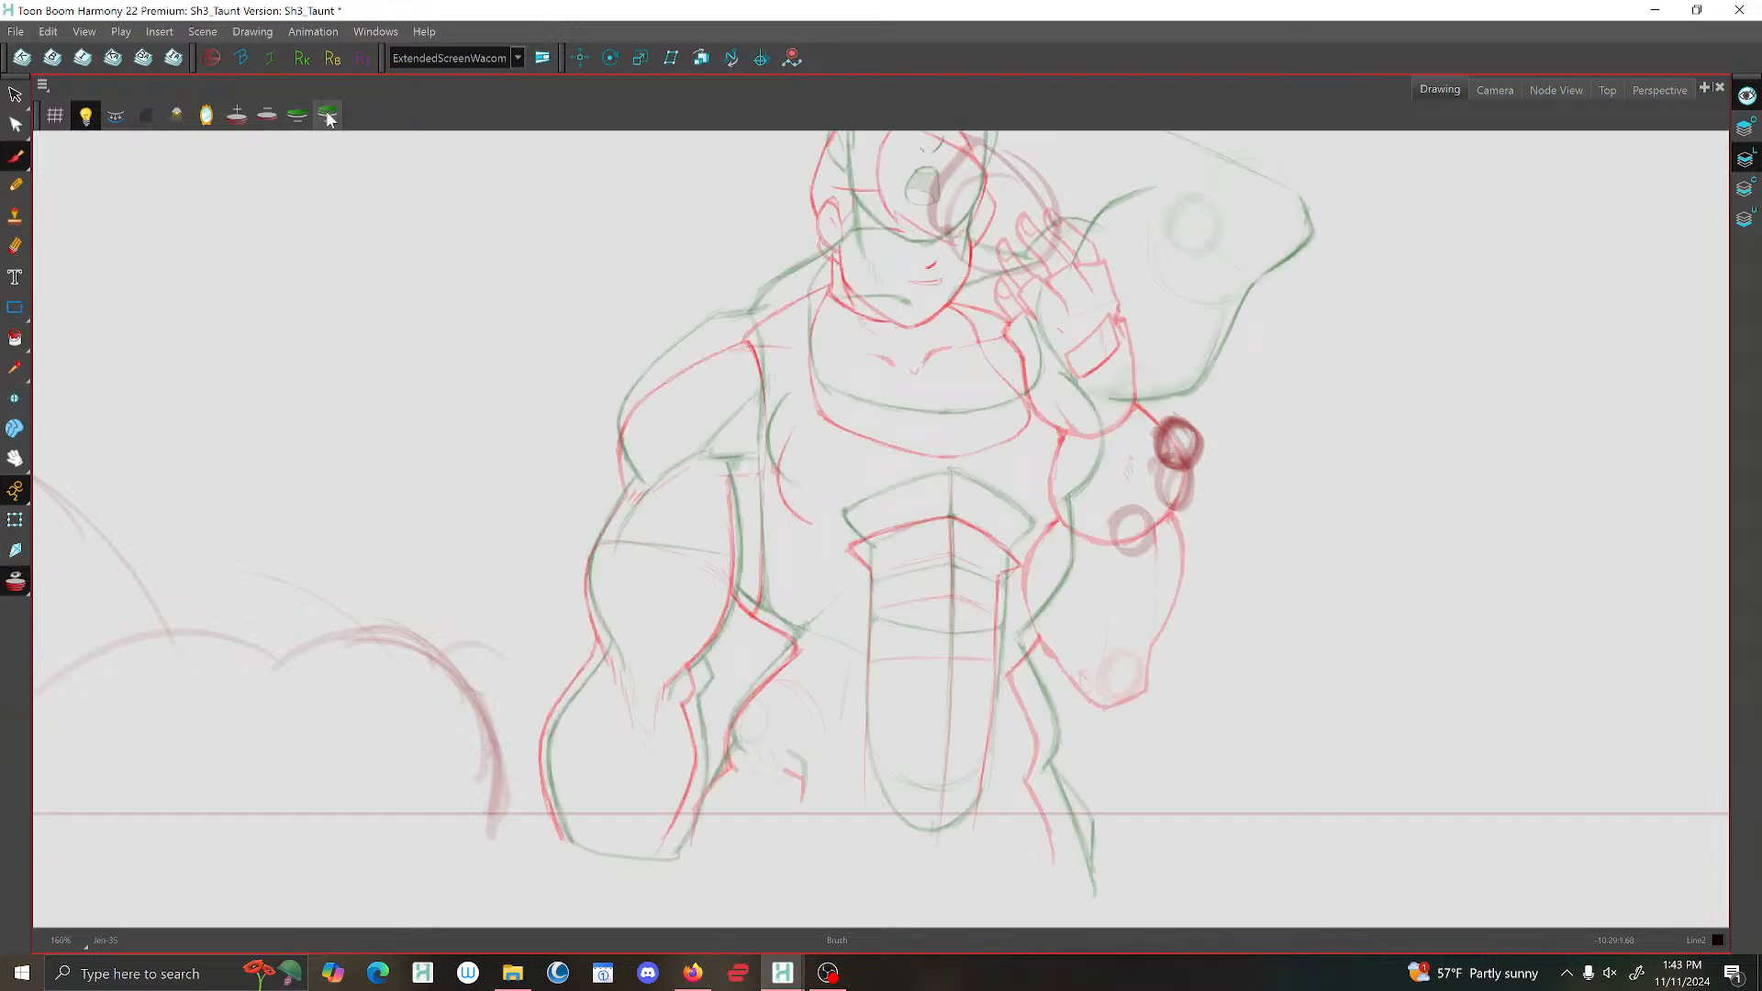
Draw the lowered arm's outer upper-arm curve and its inner contour from the armpit past the elbow notch to the wrist.
{"action": "mouse_move", "coordinate": [636, 480]}
{"action": "left_mouse_down"}
{"action": "mouse_move", "coordinate": [587, 569]}
{"action": "mouse_move", "coordinate": [605, 648]}
{"action": "left_mouse_up"}
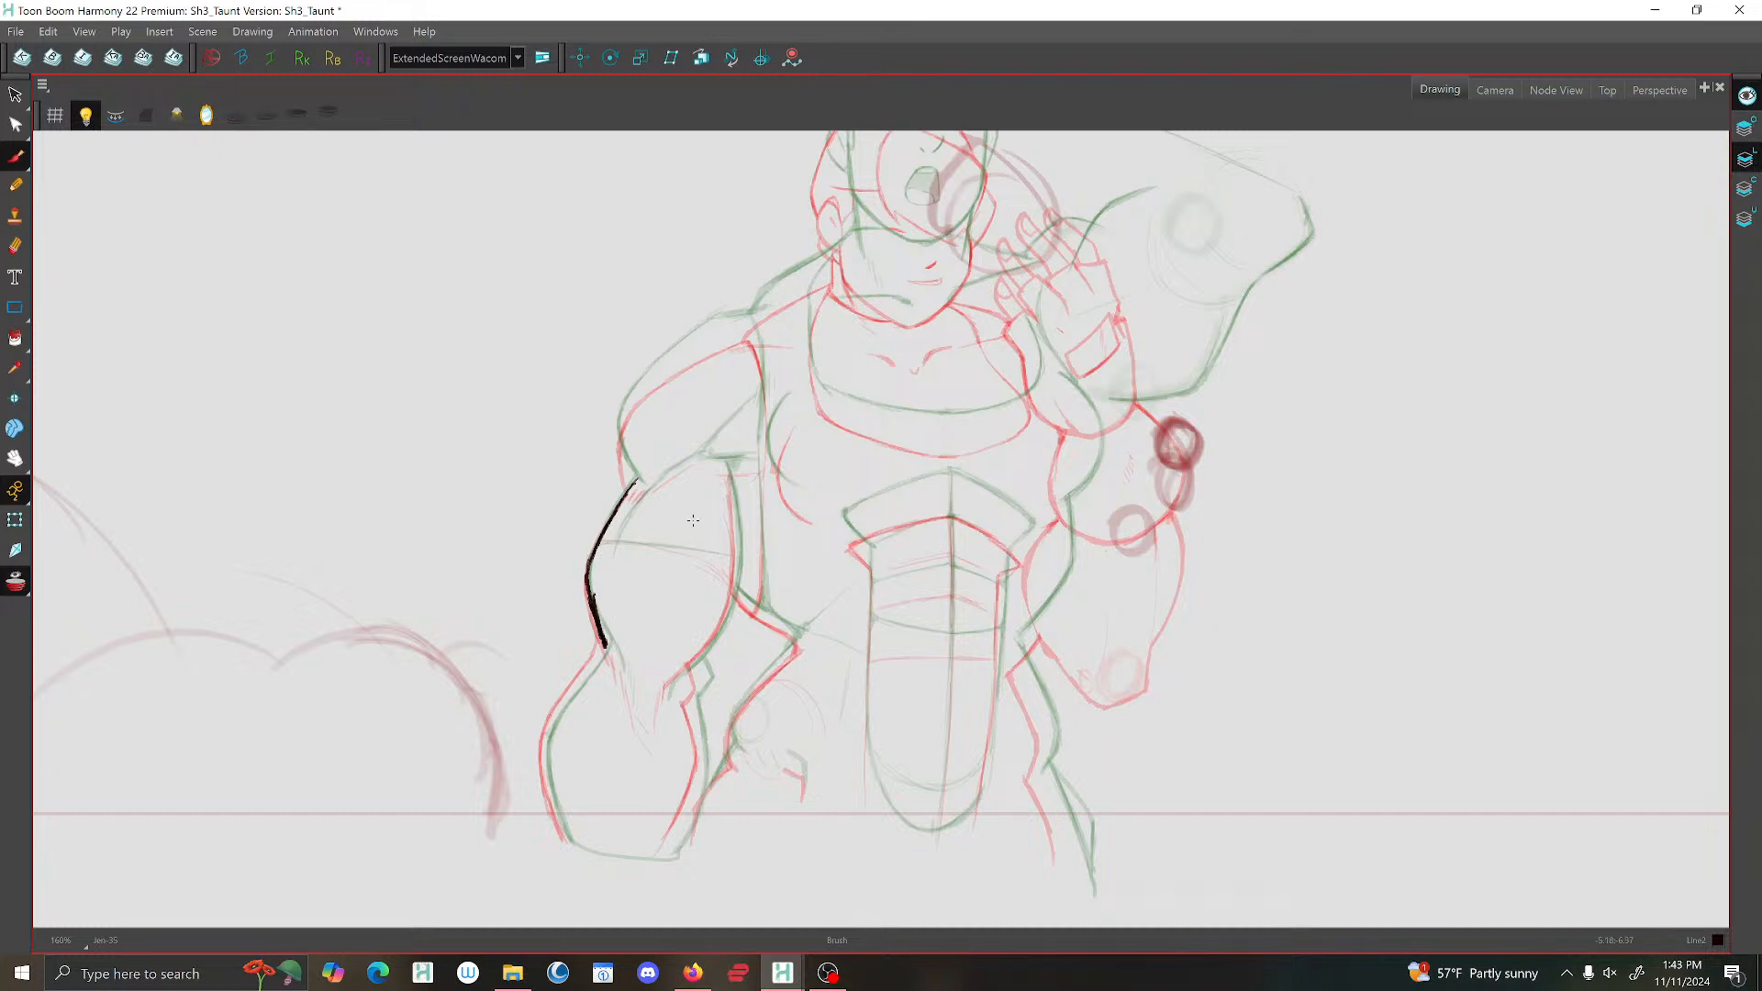
{"action": "mouse_move", "coordinate": [726, 474]}
{"action": "left_mouse_down"}
{"action": "mouse_move", "coordinate": [736, 570]}
{"action": "mouse_move", "coordinate": [721, 631]}
{"action": "mouse_move", "coordinate": [667, 706]}
{"action": "mouse_move", "coordinate": [702, 681]}
{"action": "mouse_move", "coordinate": [698, 789]}
{"action": "mouse_move", "coordinate": [670, 837]}
{"action": "left_mouse_up"}
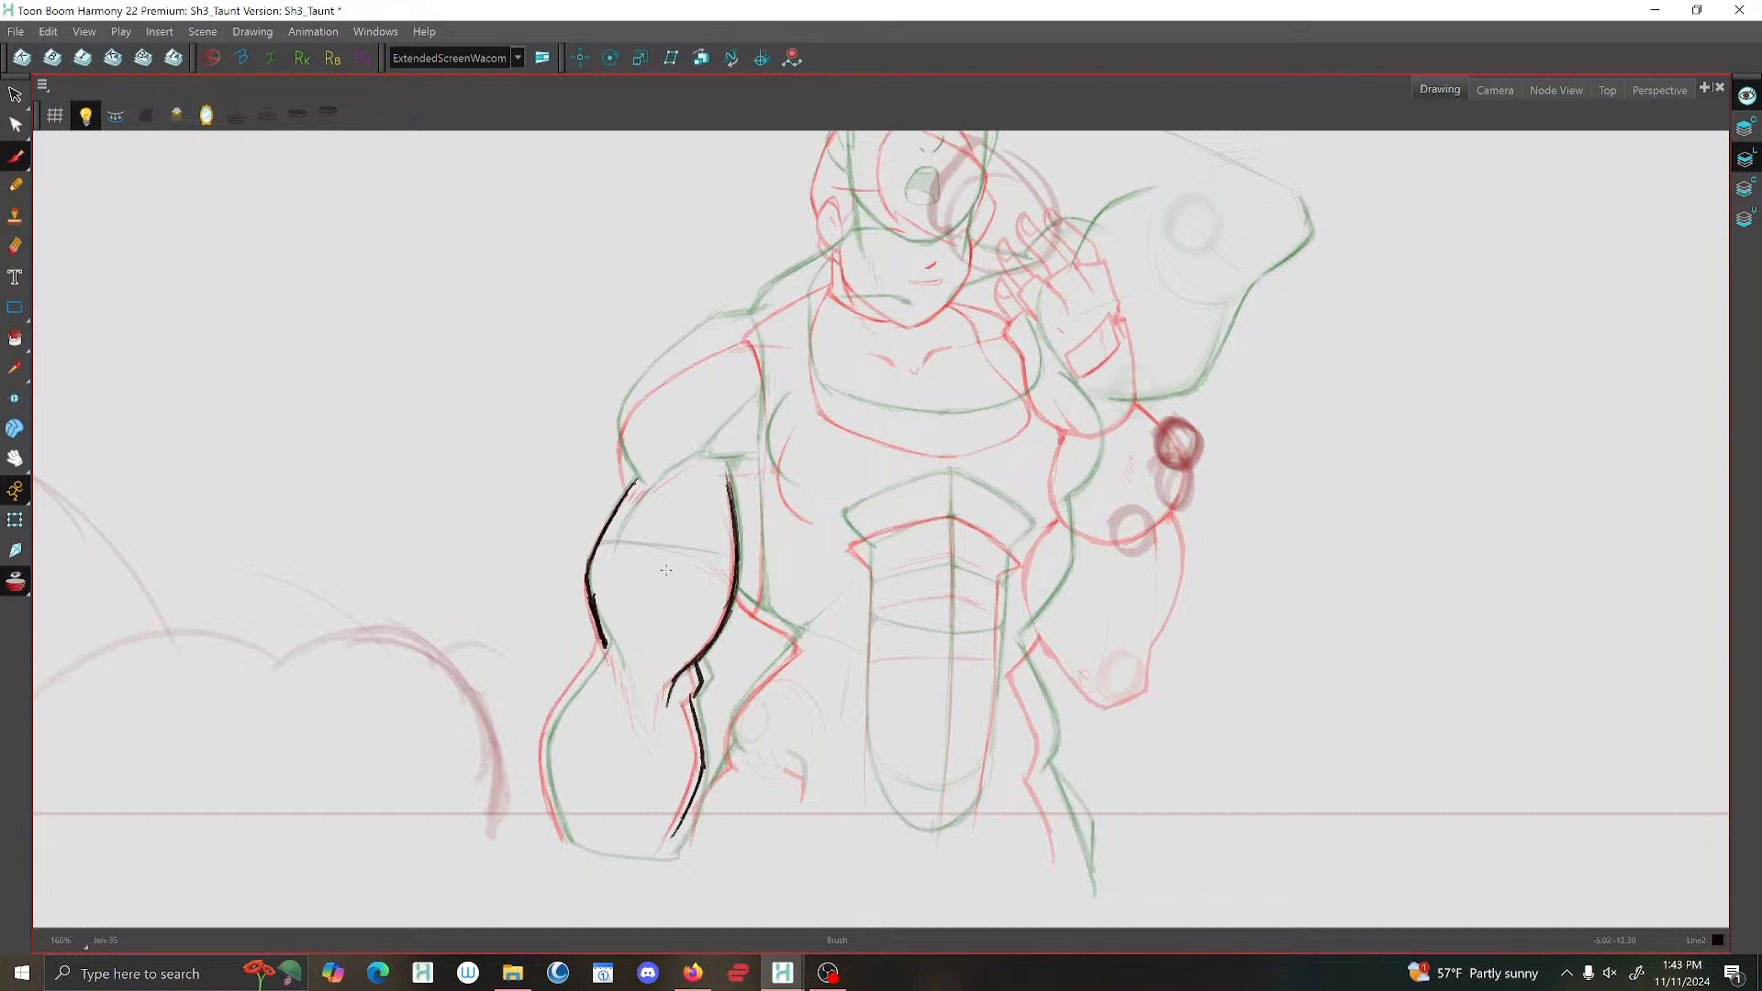
{"action": "key", "text": "f"}
{"action": "key", "text": "f"}
{"action": "key", "text": "g"}
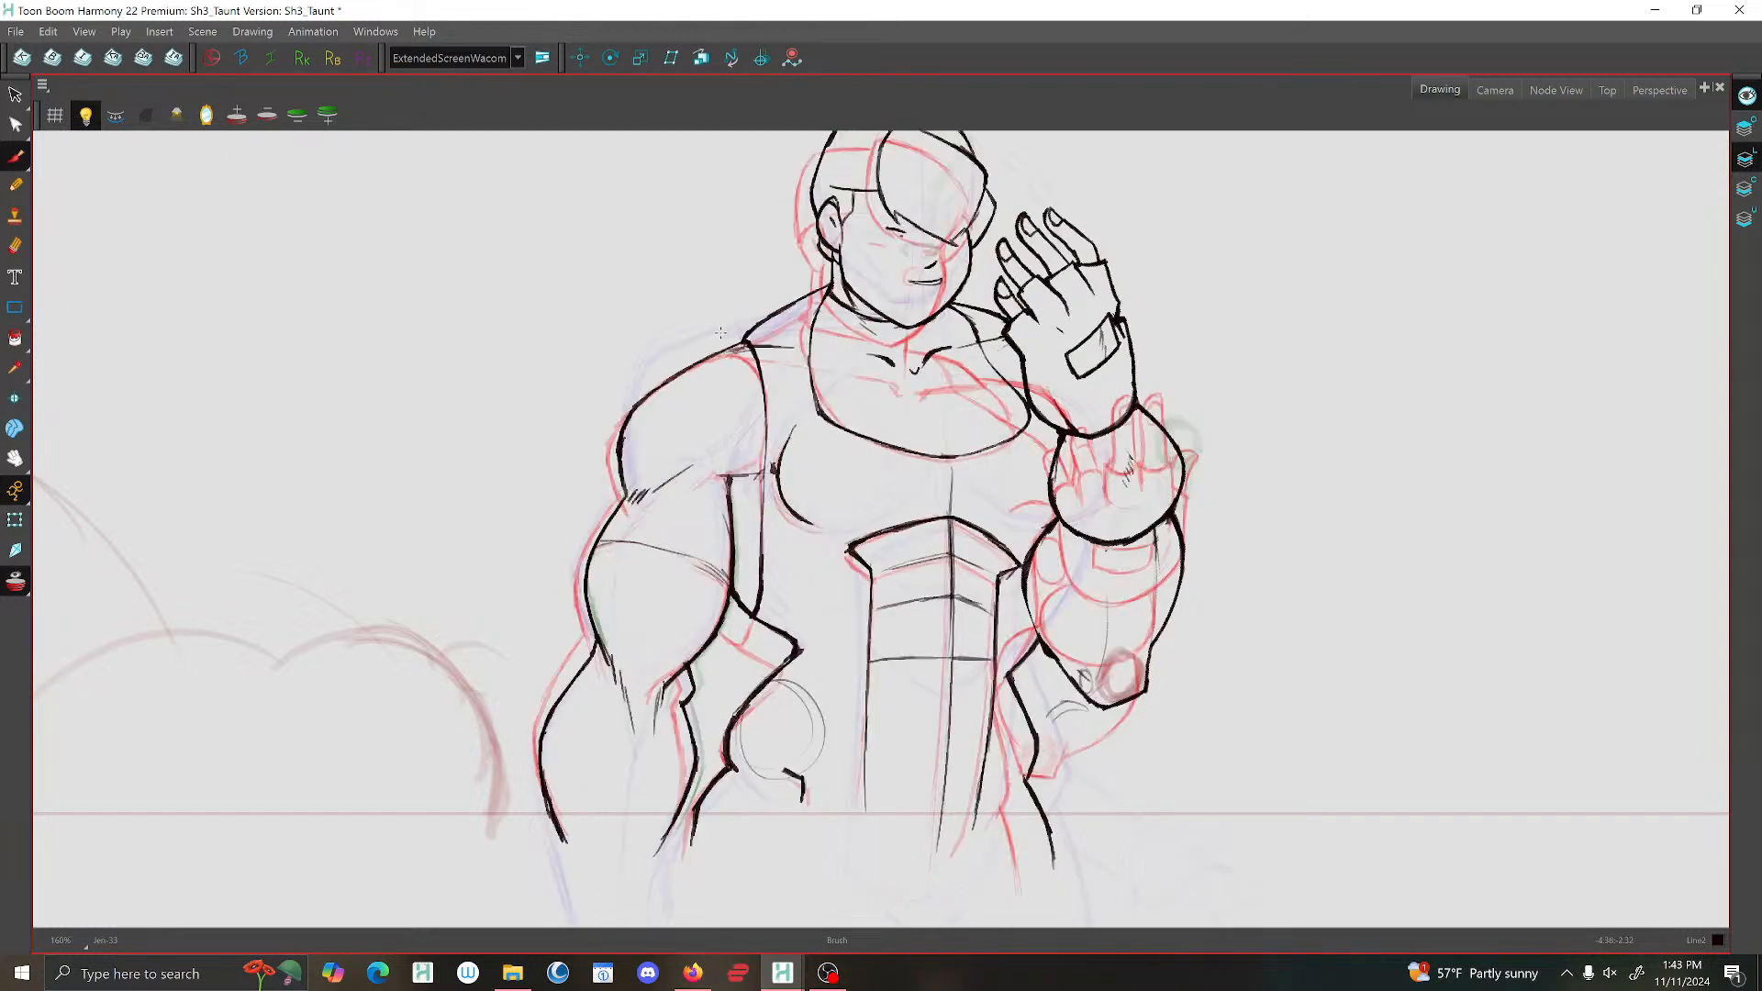
{"action": "key", "text": "g"}
Draw the rounded outer shoulder contour above the lowered arm, placing it between the two onion-skinned poses.
{"action": "mouse_move", "coordinate": [720, 345]}
{"action": "left_mouse_down"}
{"action": "mouse_move", "coordinate": [643, 391]}
{"action": "mouse_move", "coordinate": [622, 424]}
{"action": "mouse_move", "coordinate": [632, 482]}
{"action": "left_mouse_up"}
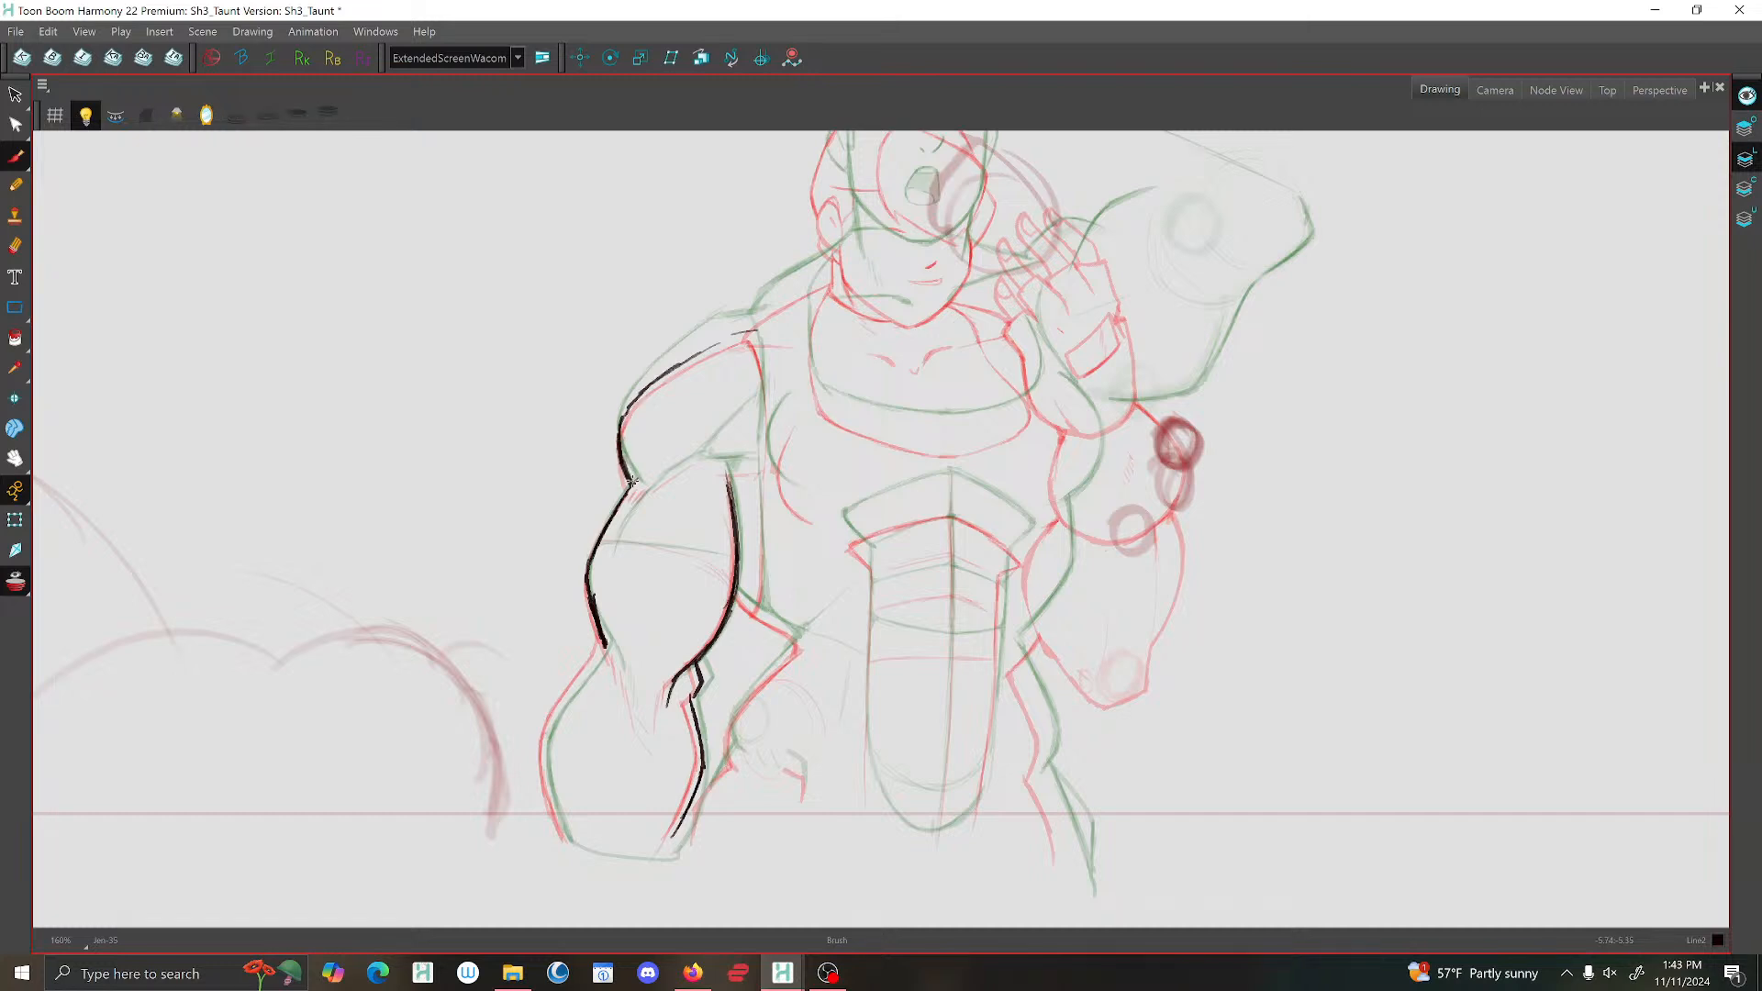
{"action": "mouse_move", "coordinate": [725, 342]}
{"action": "left_mouse_down"}
{"action": "mouse_move", "coordinate": [628, 408]}
{"action": "mouse_move", "coordinate": [623, 456]}
{"action": "left_mouse_up"}
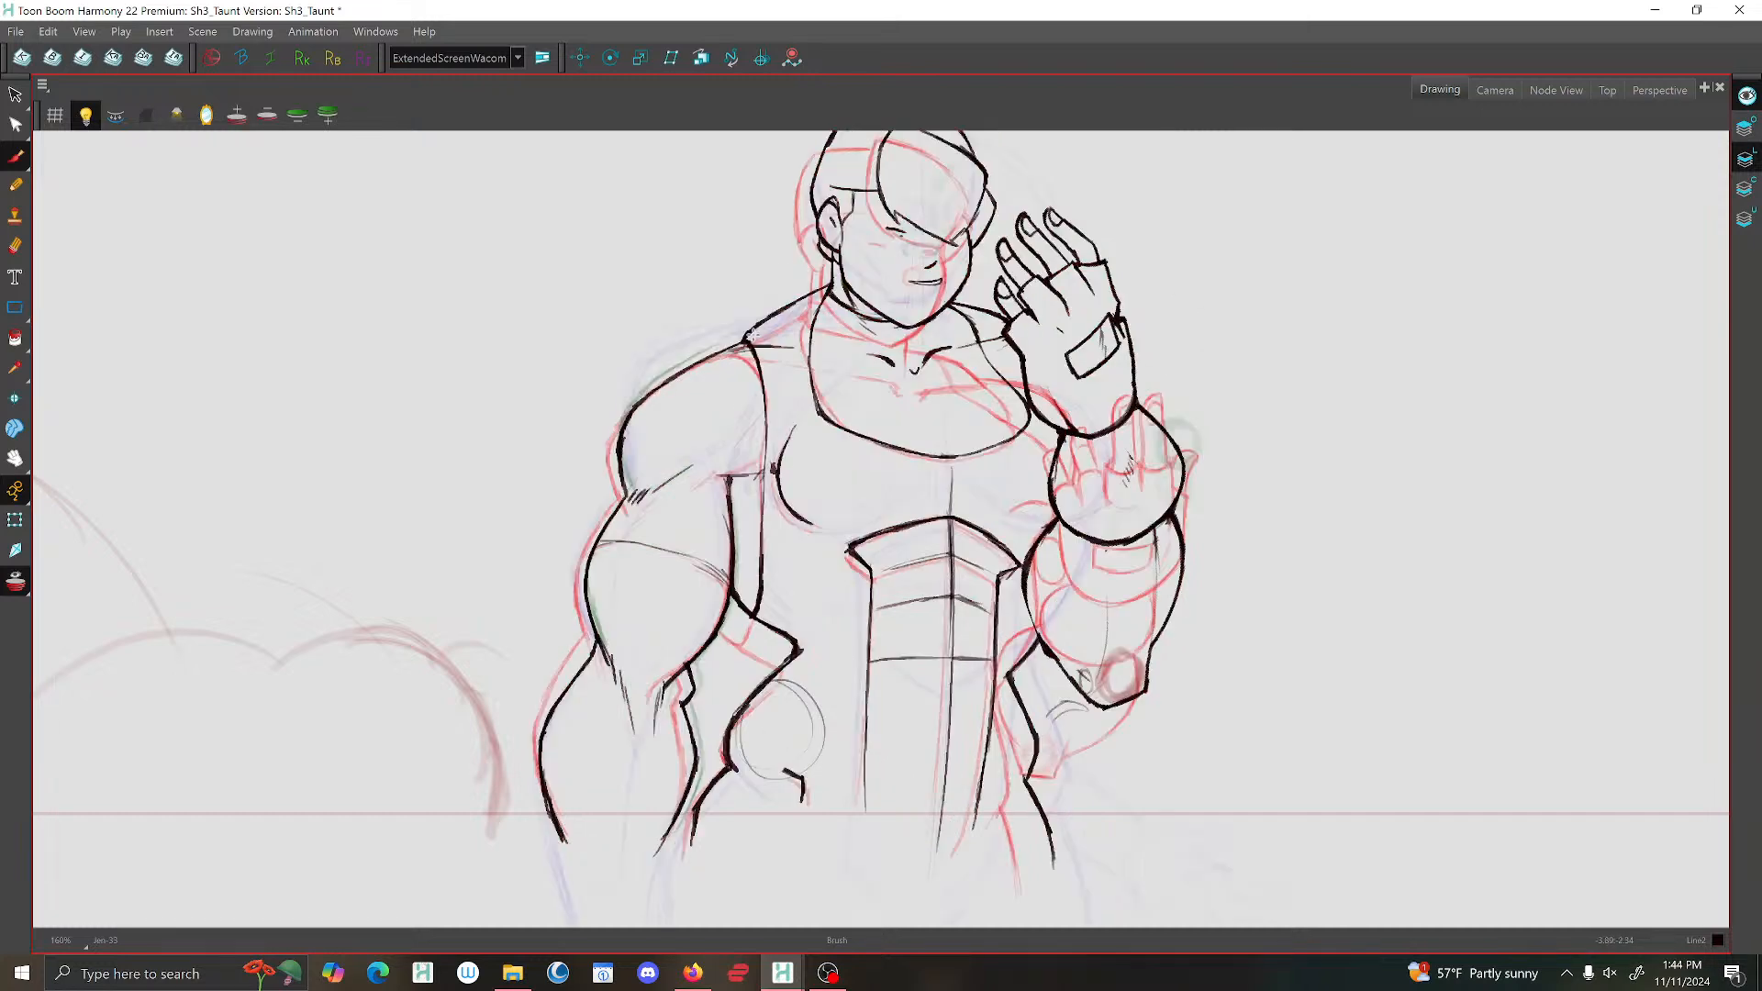
{"action": "key", "text": "f"}
{"action": "key", "text": "f"}
{"action": "key", "text": "f"}
{"action": "key", "text": "f"}
{"action": "key", "text": "f"}
{"action": "key", "text": "g"}
{"action": "key", "text": "g"}
{"action": "key", "text": "g"}
{"action": "key", "text": "g"}
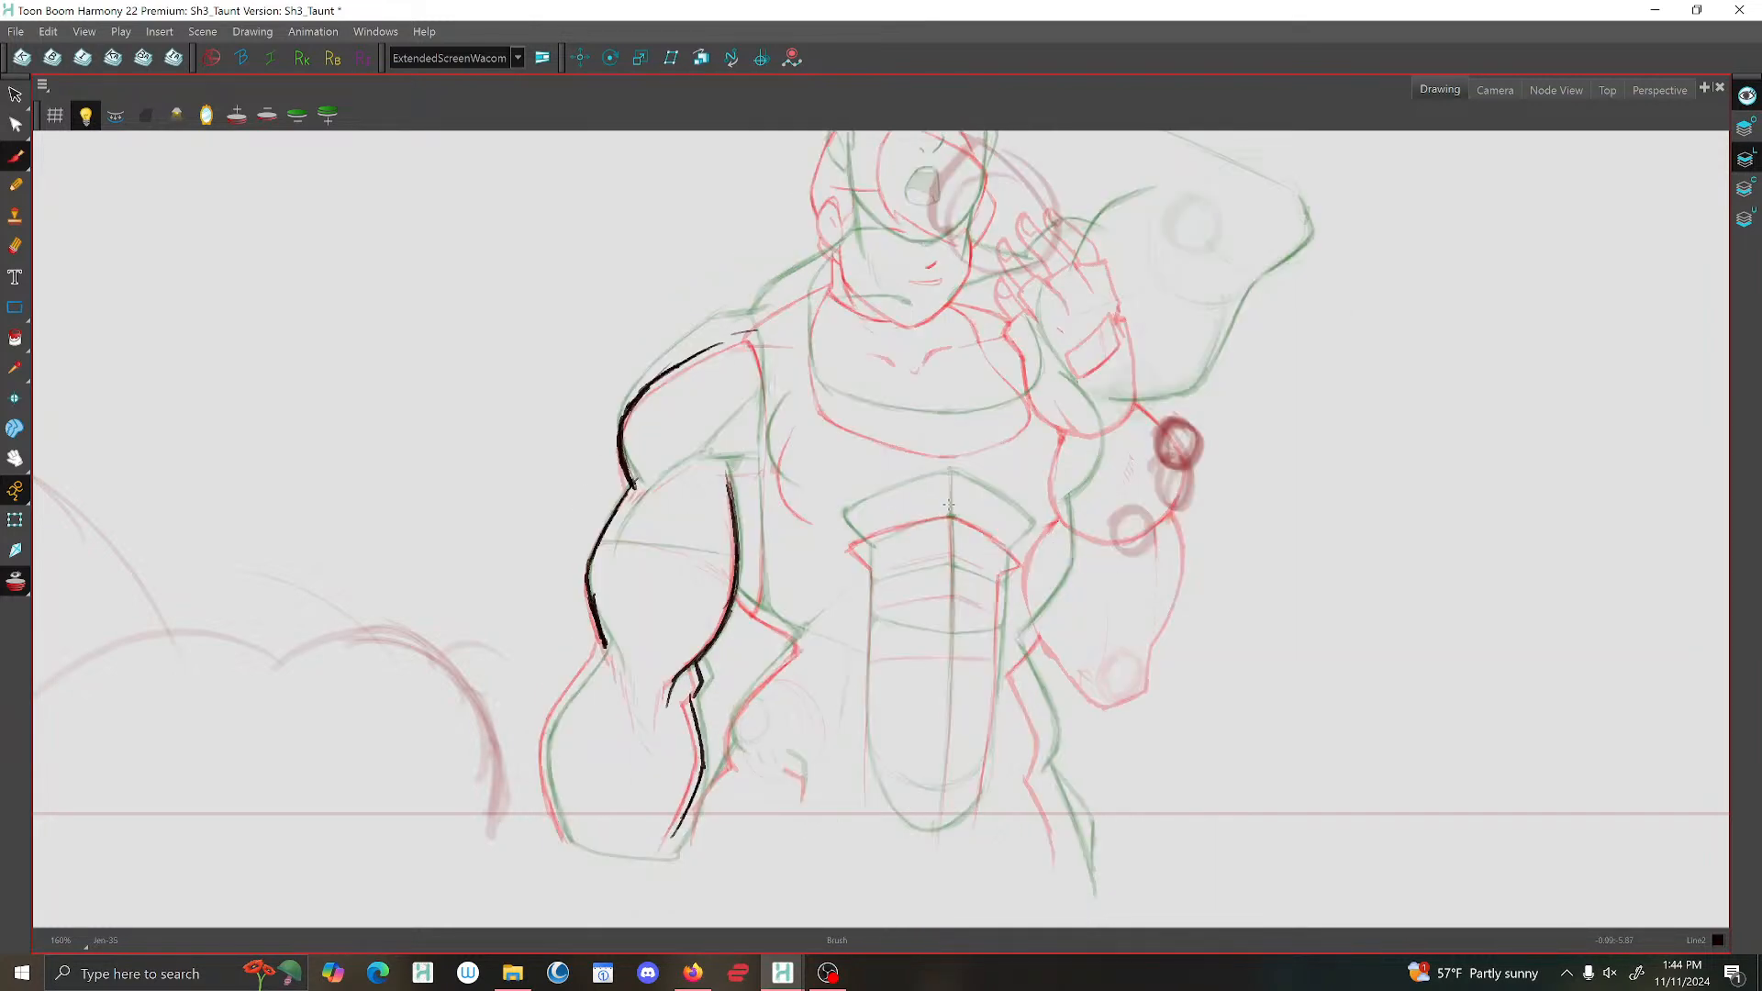
Draw the torso's vertical centre line from the top of the abdominal panel to below its rounded end.
{"action": "left_click_drag", "start_coordinate": [949, 473], "coordinate": [941, 804]}
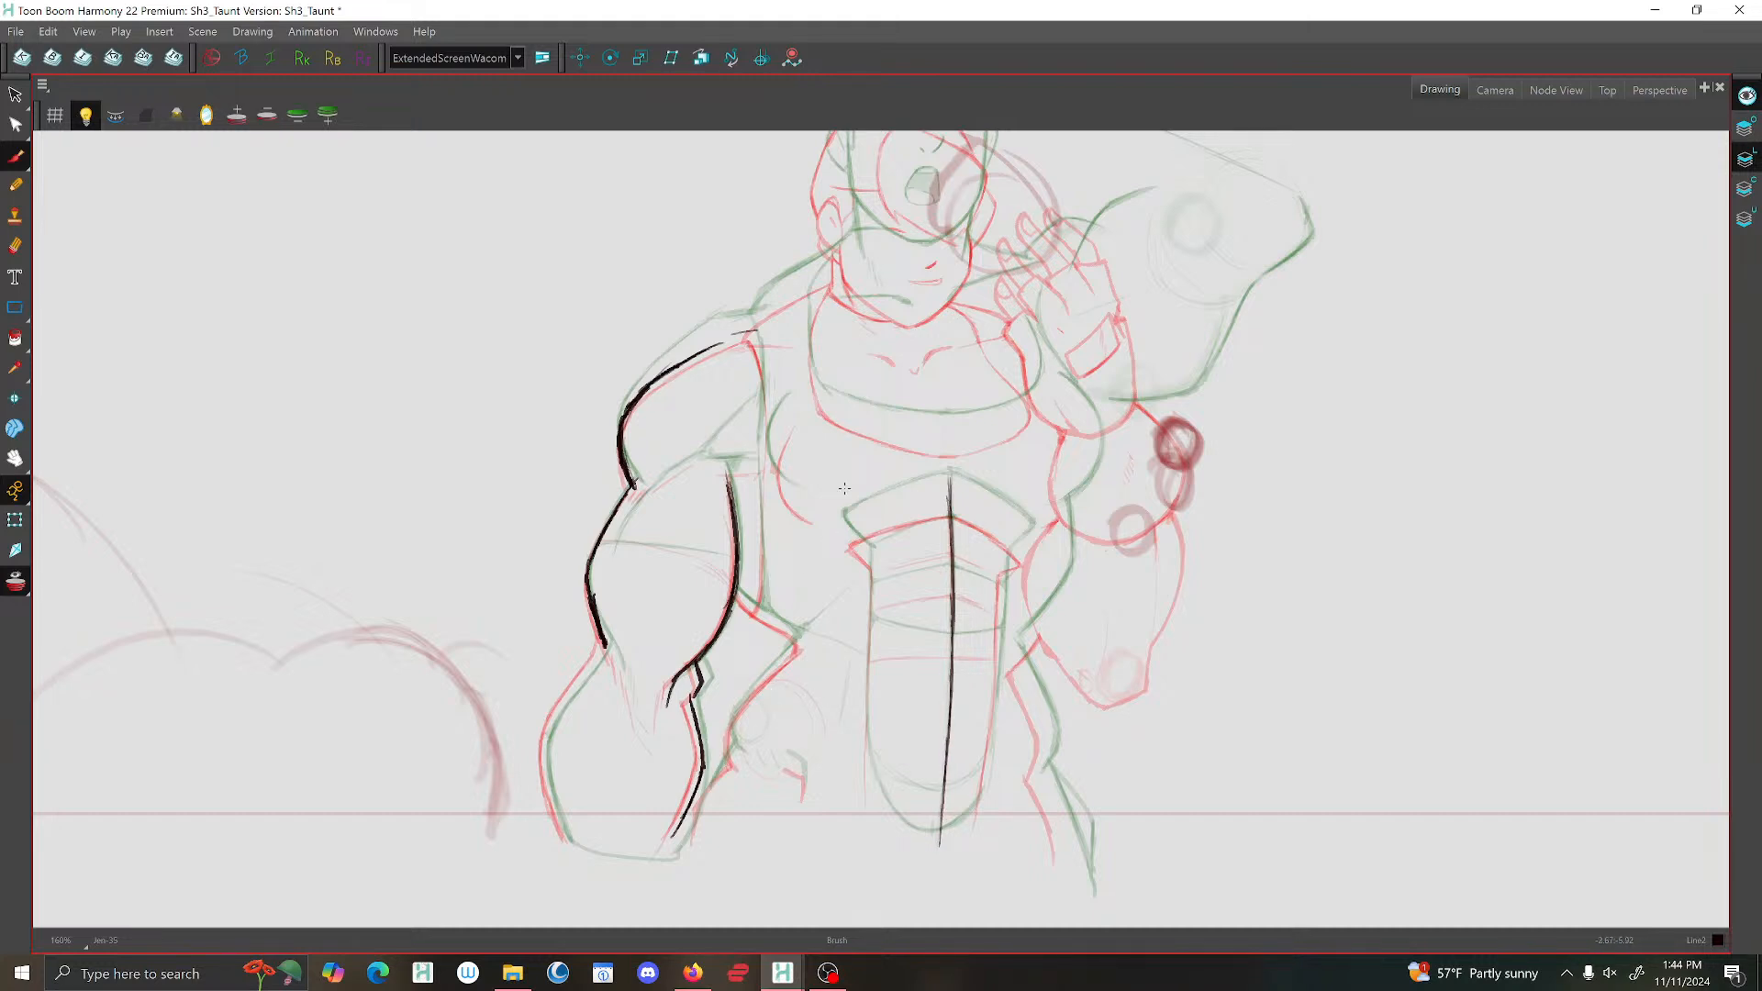
{"action": "key", "text": "f"}
{"action": "key", "text": "f"}
{"action": "key", "text": "g"}
{"action": "key", "text": "g"}
Draw the abdominal panel's peaked top edge and its side edge nearest the lowered arm.
{"action": "left_click_drag", "start_coordinate": [954, 509], "coordinate": [846, 537]}
{"action": "mouse_move", "coordinate": [1023, 551]}
{"action": "left_mouse_down"}
{"action": "mouse_move", "coordinate": [948, 509]}
{"action": "mouse_move", "coordinate": [854, 550]}
{"action": "mouse_move", "coordinate": [865, 730]}
{"action": "left_mouse_up"}
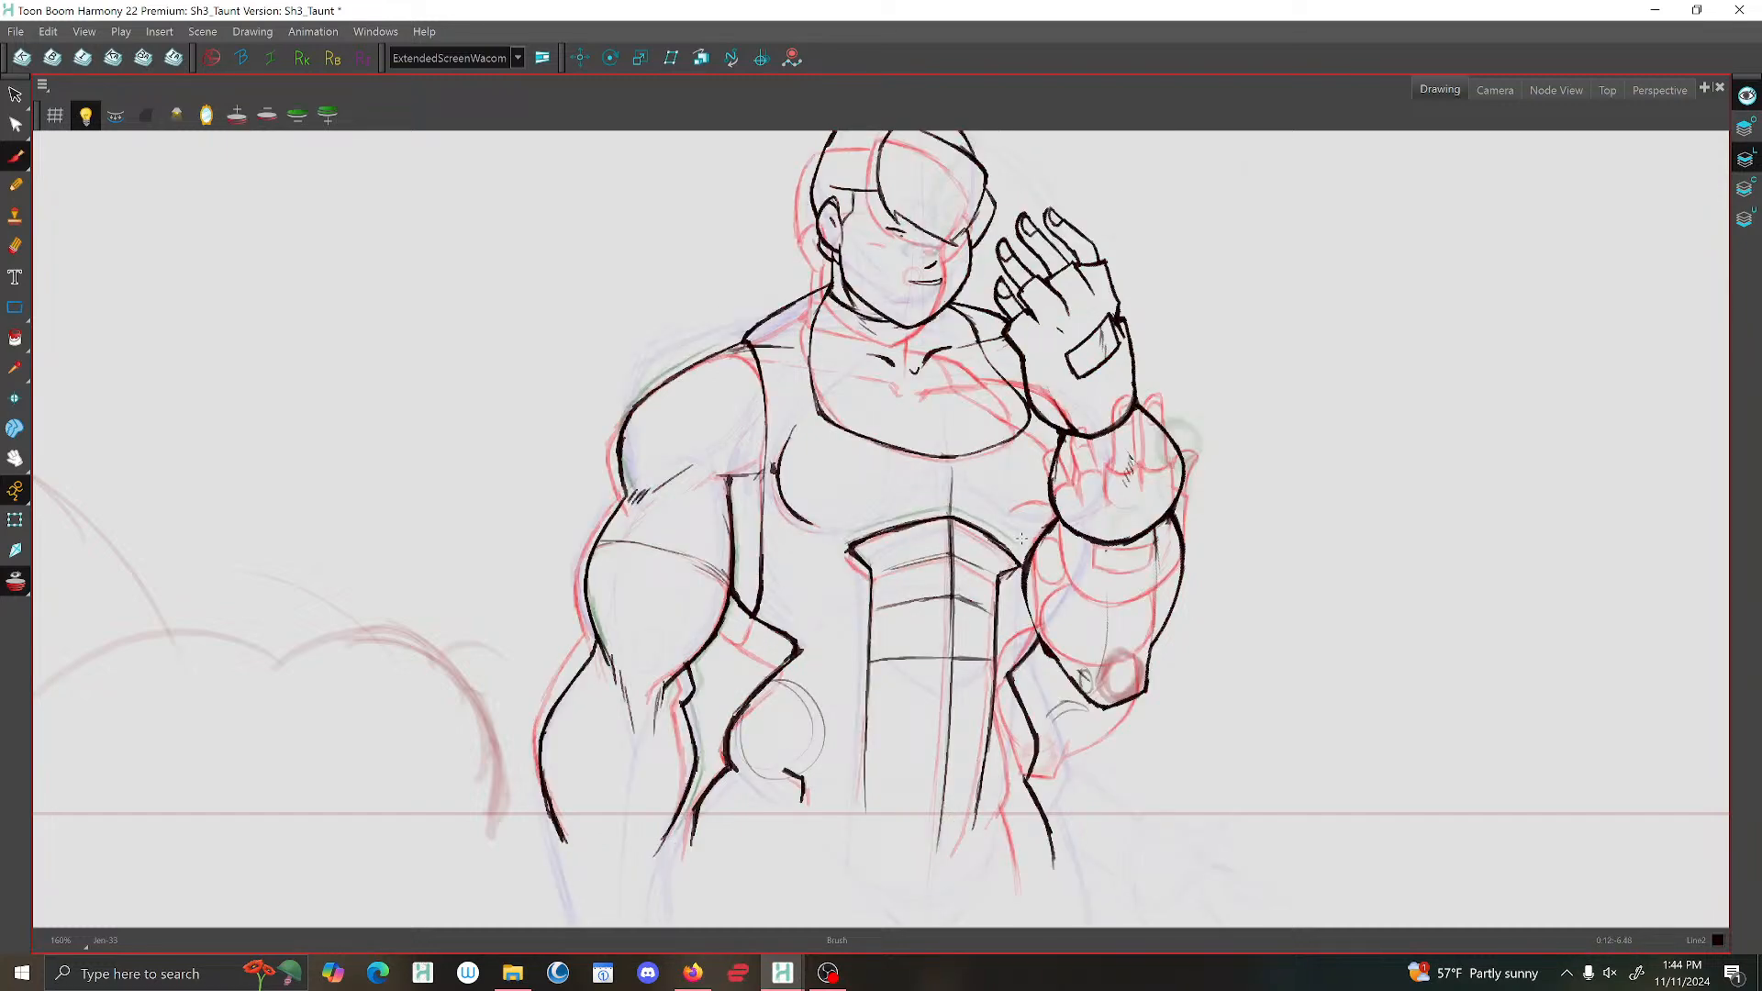
{"action": "key", "text": "g"}
{"action": "key", "text": "g"}
{"action": "key", "text": "f"}
{"action": "key", "text": "f"}
{"action": "key", "text": "g"}
{"action": "key", "text": "f"}
{"action": "key", "text": "f"}
{"action": "key", "text": "g"}
{"action": "key", "text": "f"}
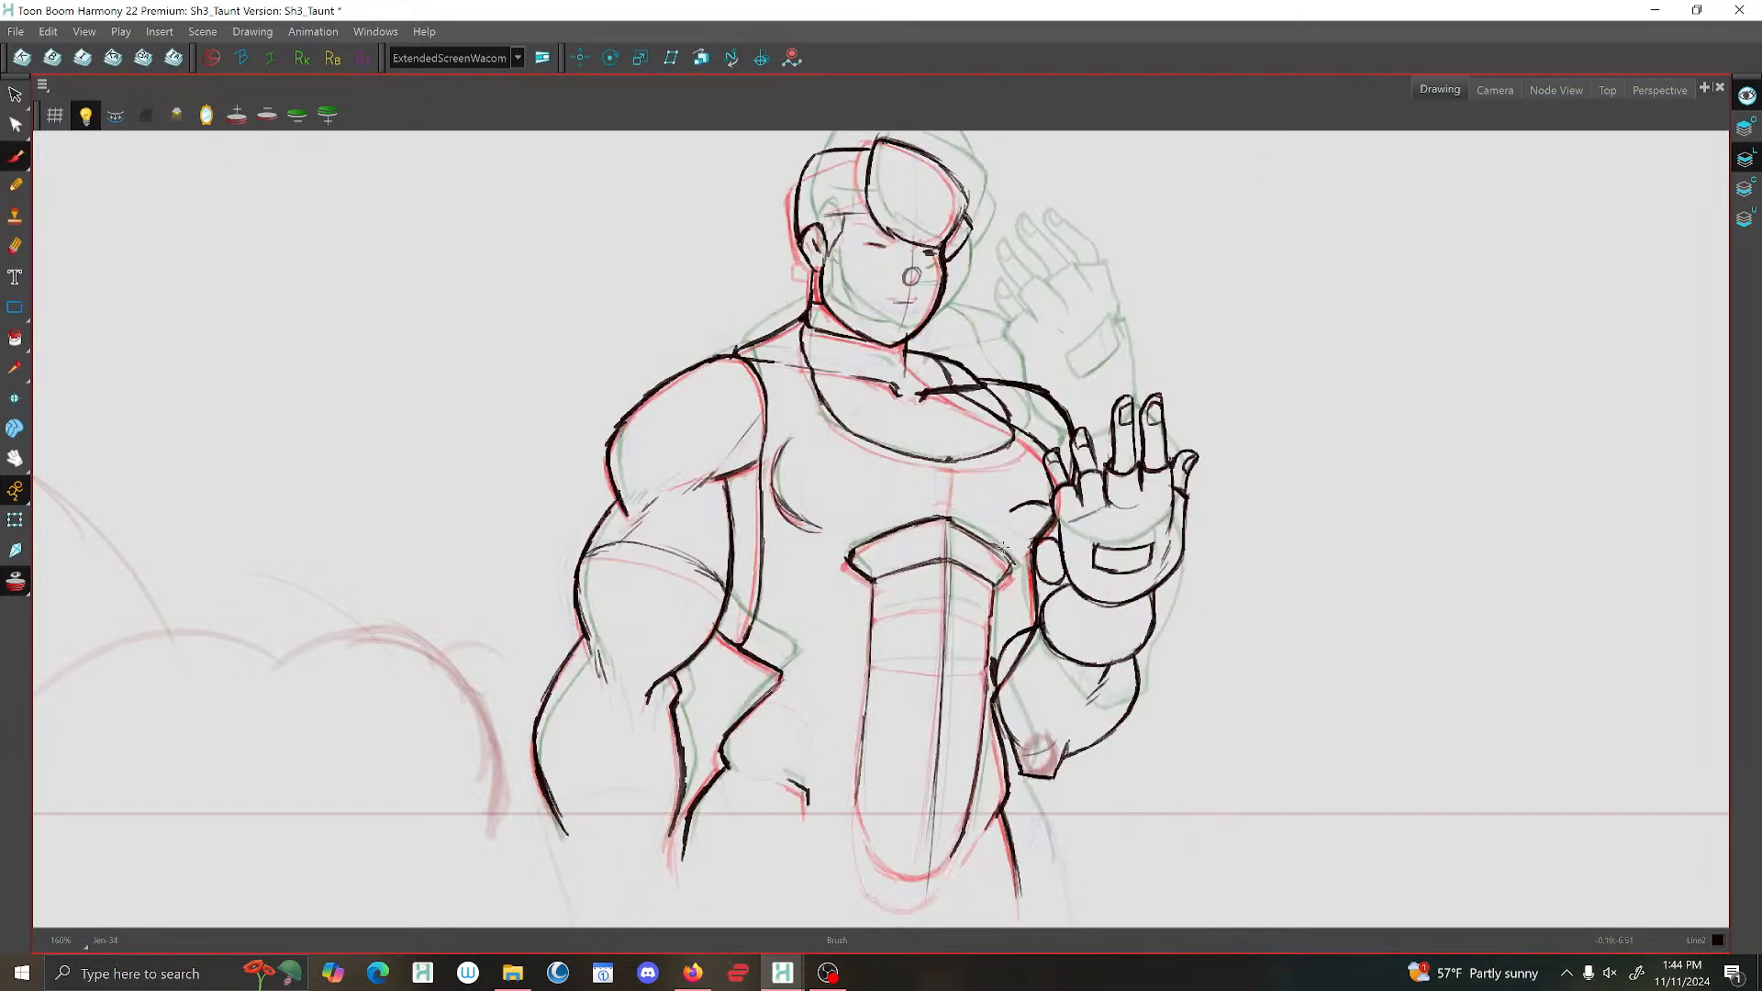
{"action": "key", "text": "g"}
{"action": "key", "text": "g"}
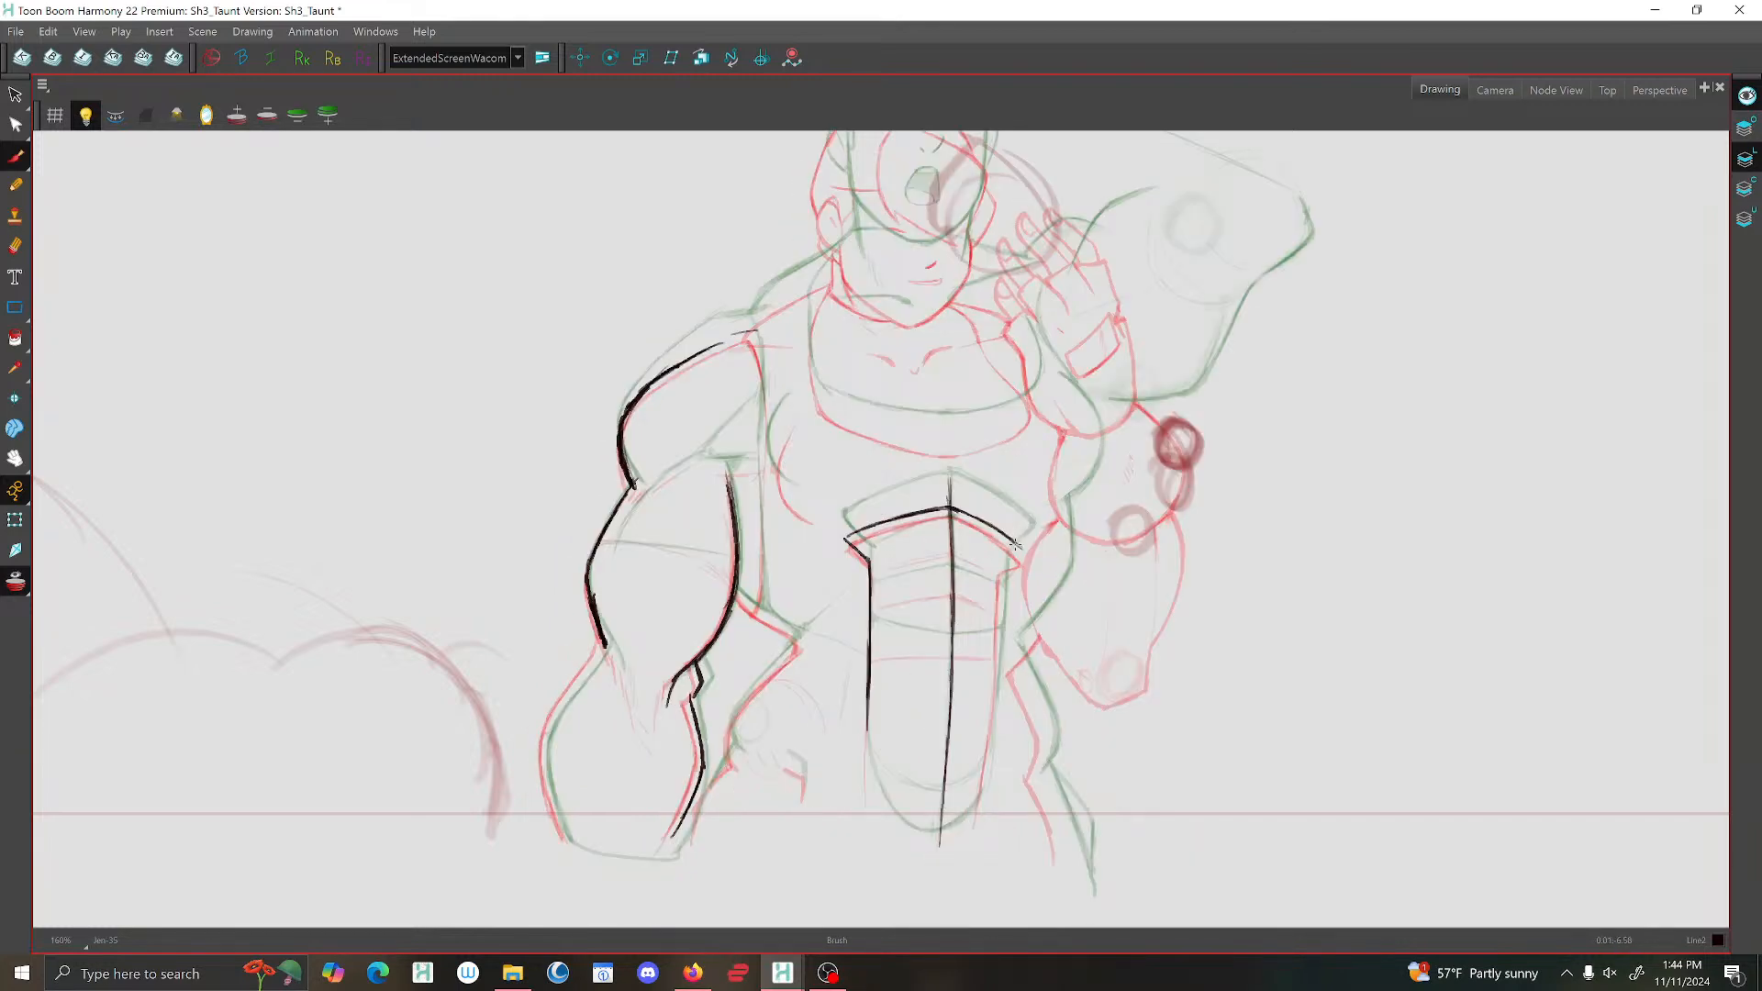
Draw the abdominal panel's side edge nearest the raised arm and a thin curve across its rounded bottom.
{"action": "left_click_drag", "start_coordinate": [1025, 551], "coordinate": [987, 745]}
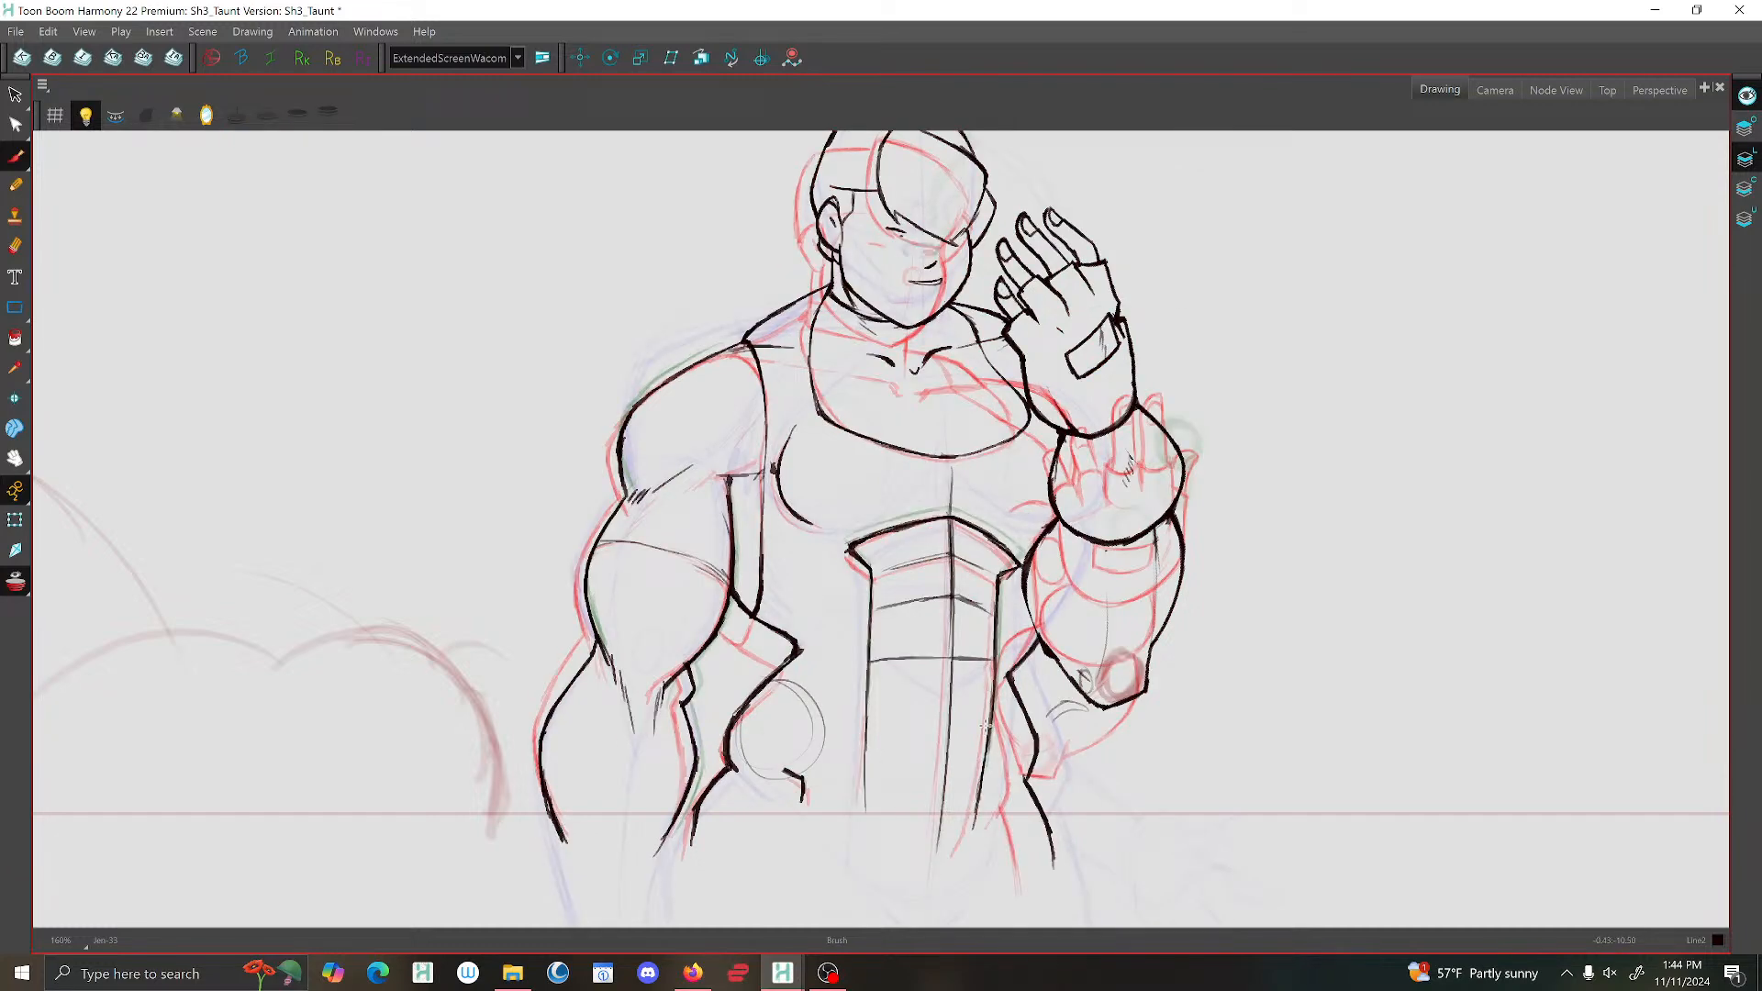
{"action": "key", "text": "g"}
{"action": "key", "text": "f"}
{"action": "key", "text": "f"}
{"action": "key", "text": "g"}
{"action": "mouse_move", "coordinate": [872, 774]}
{"action": "left_mouse_down"}
{"action": "mouse_move", "coordinate": [972, 781]}
{"action": "mouse_move", "coordinate": [893, 784]}
{"action": "mouse_move", "coordinate": [991, 747]}
{"action": "left_mouse_up"}
{"action": "key", "text": "g"}
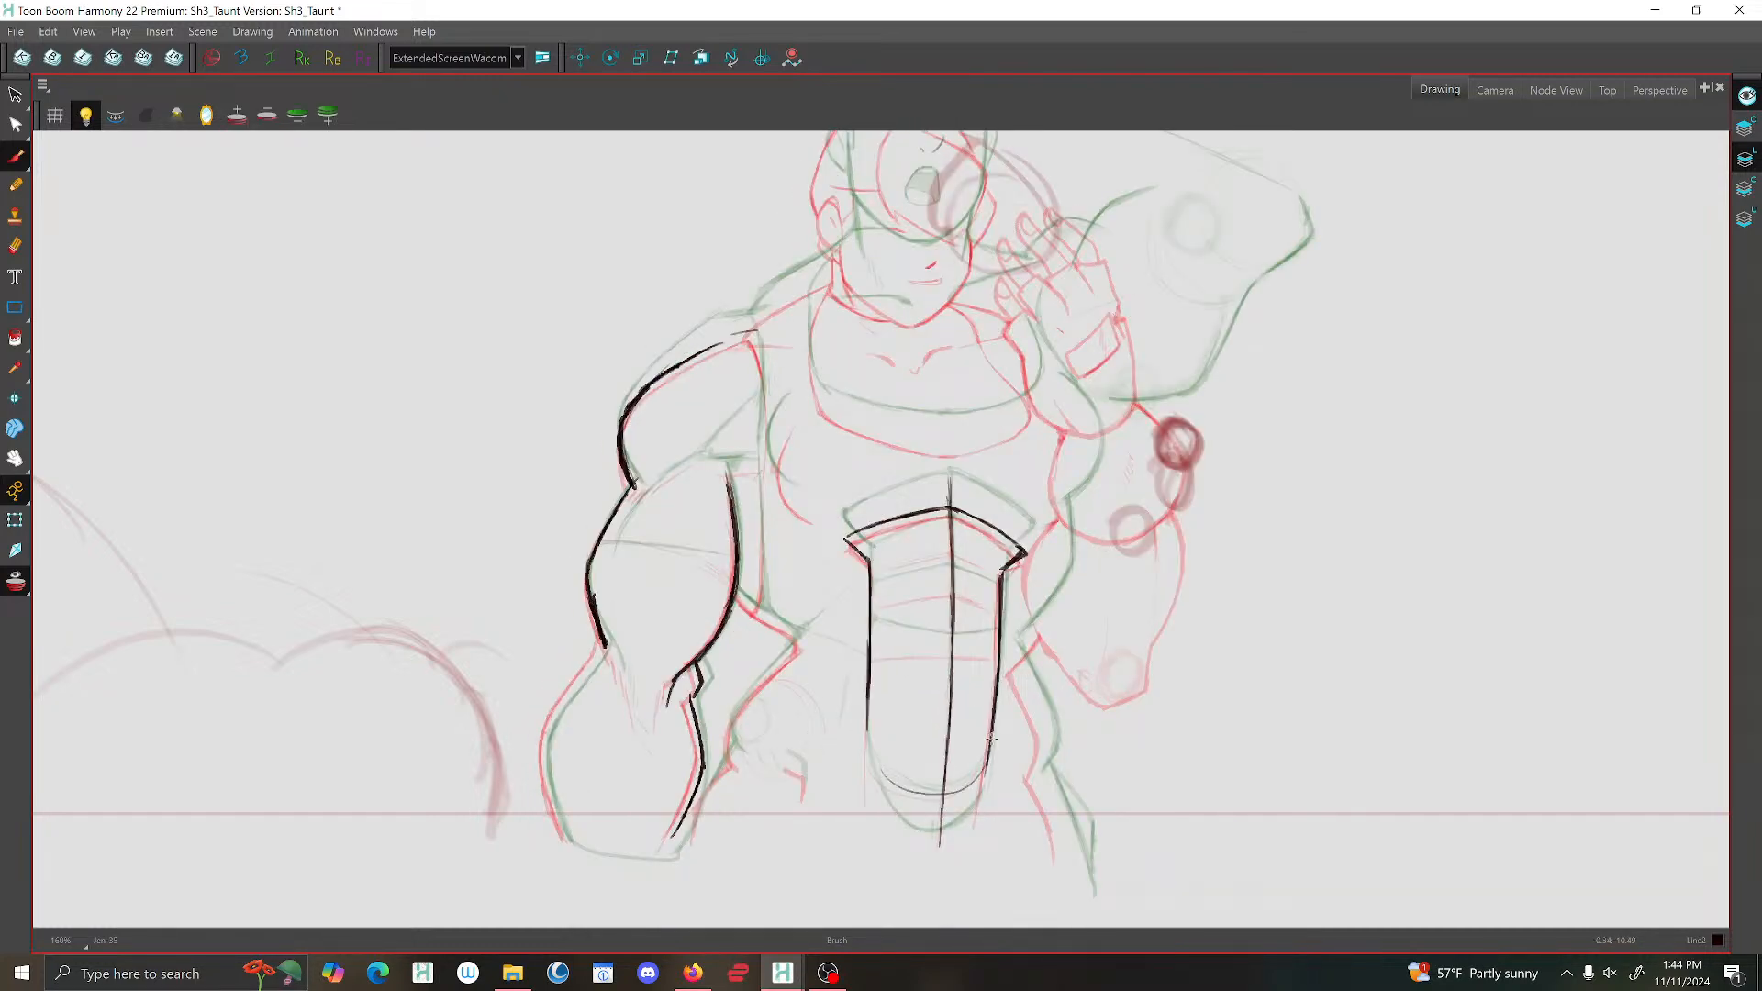
Try to draw the lowered arm's outer forearm contour from the elbow to the wrist.
{"action": "key", "text": "f"}
{"action": "key", "text": "g"}
{"action": "left_click_drag", "start_coordinate": [604, 649], "coordinate": [569, 840]}
{"action": "key", "text": "f"}
{"action": "key", "text": "f"}
{"action": "key", "text": "g"}
{"action": "key", "text": "g"}
Draw the neck-to-shoulder slope and armhole edge, and add the curved muscle line at the top of the lowered upper arm.
{"action": "mouse_move", "coordinate": [823, 277]}
{"action": "left_mouse_down"}
{"action": "mouse_move", "coordinate": [750, 319]}
{"action": "mouse_move", "coordinate": [765, 435]}
{"action": "left_mouse_up"}
{"action": "left_click_drag", "start_coordinate": [746, 332], "coordinate": [692, 363]}
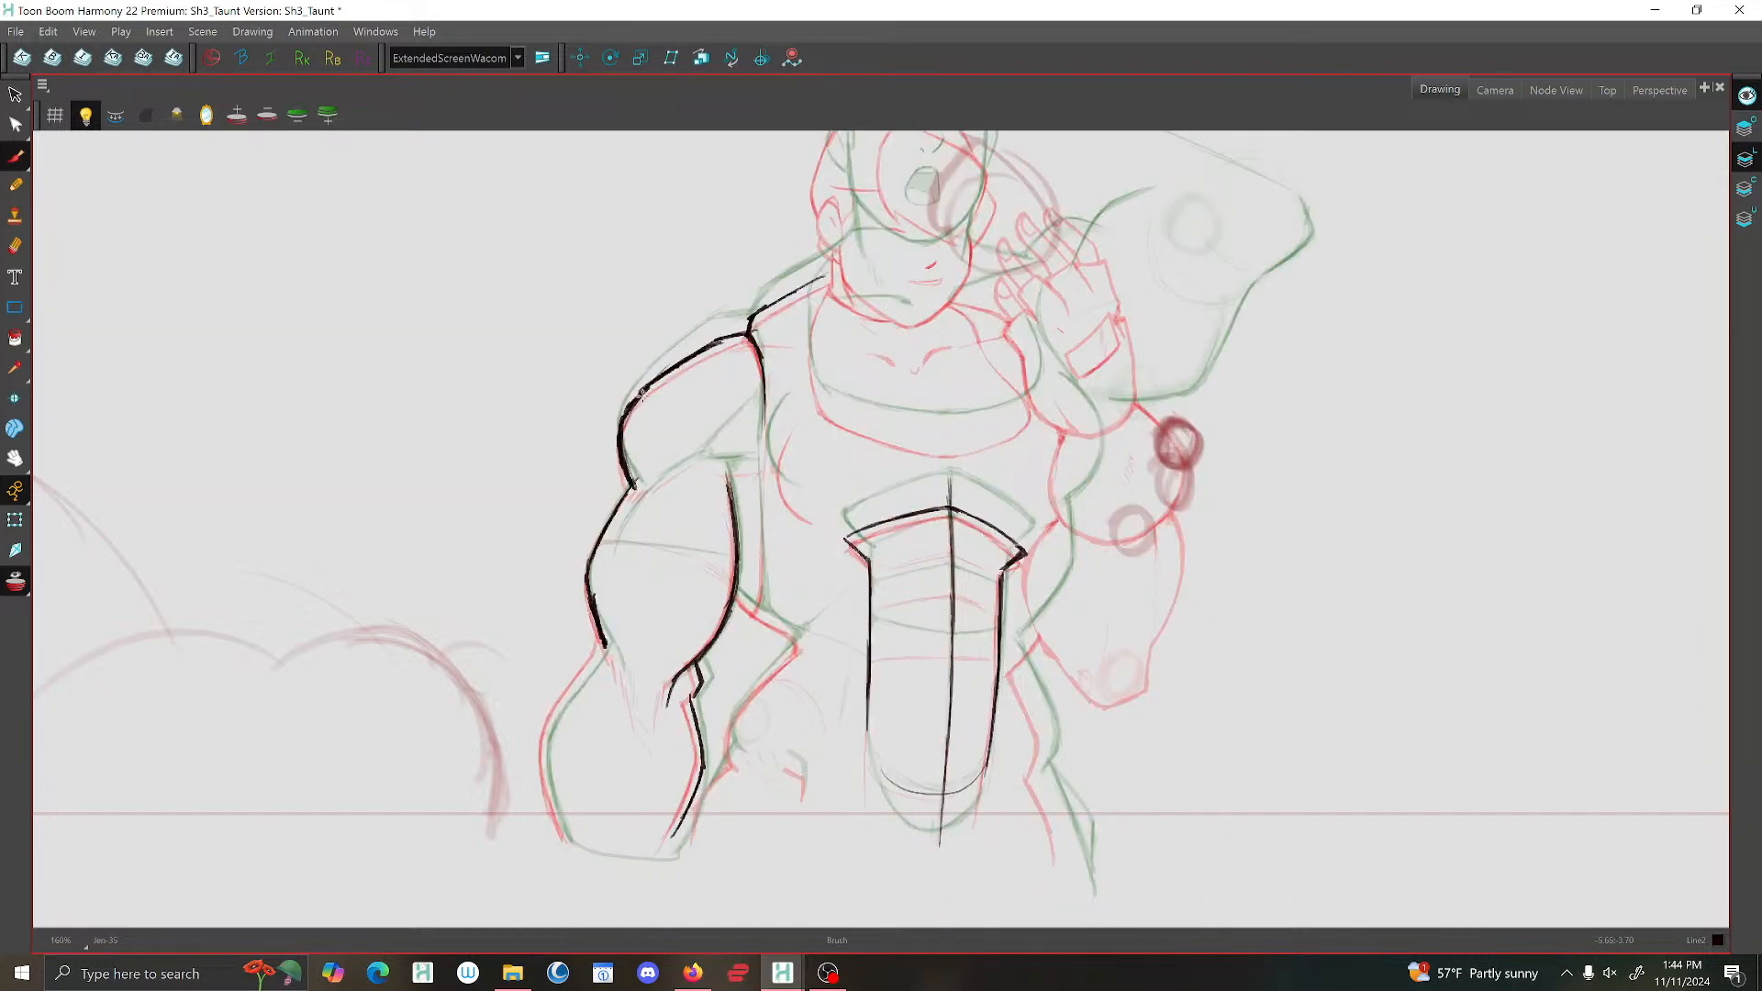
{"action": "left_click_drag", "start_coordinate": [703, 453], "coordinate": [657, 477]}
{"action": "key", "text": "g"}
{"action": "key", "text": "f"}
{"action": "key", "text": "f"}
{"action": "key", "text": "f"}
{"action": "key", "text": "g"}
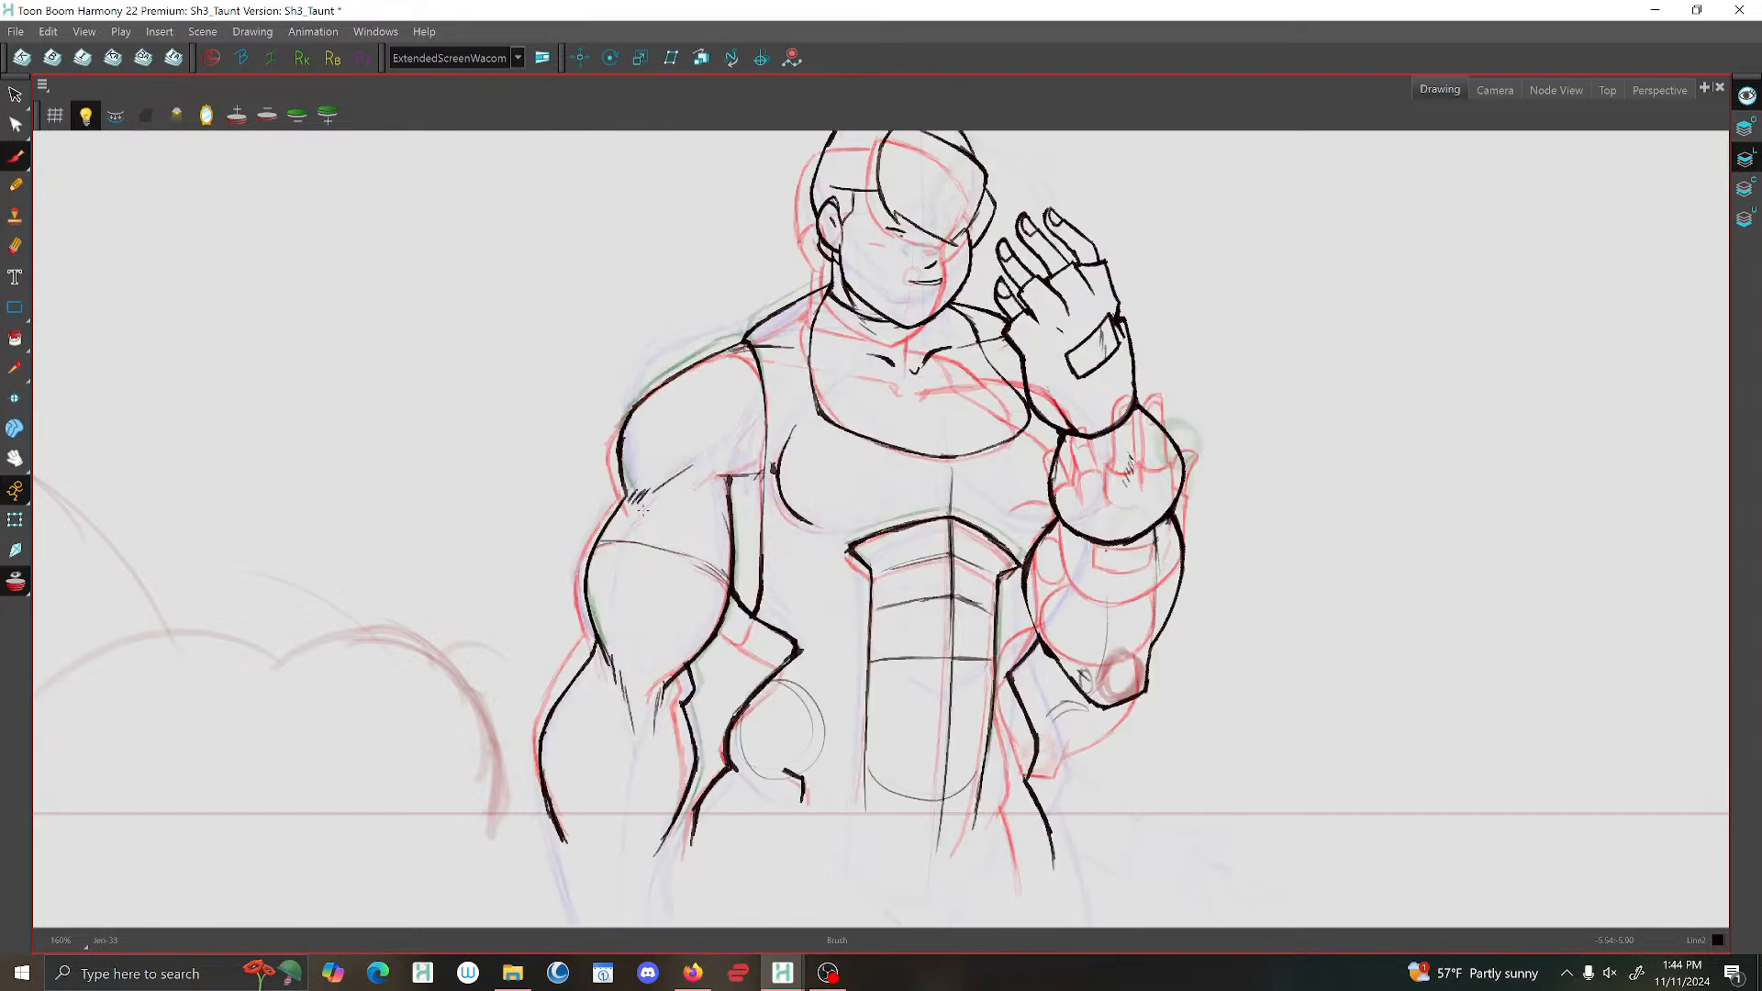
{"action": "key", "text": "g"}
{"action": "key", "text": "g"}
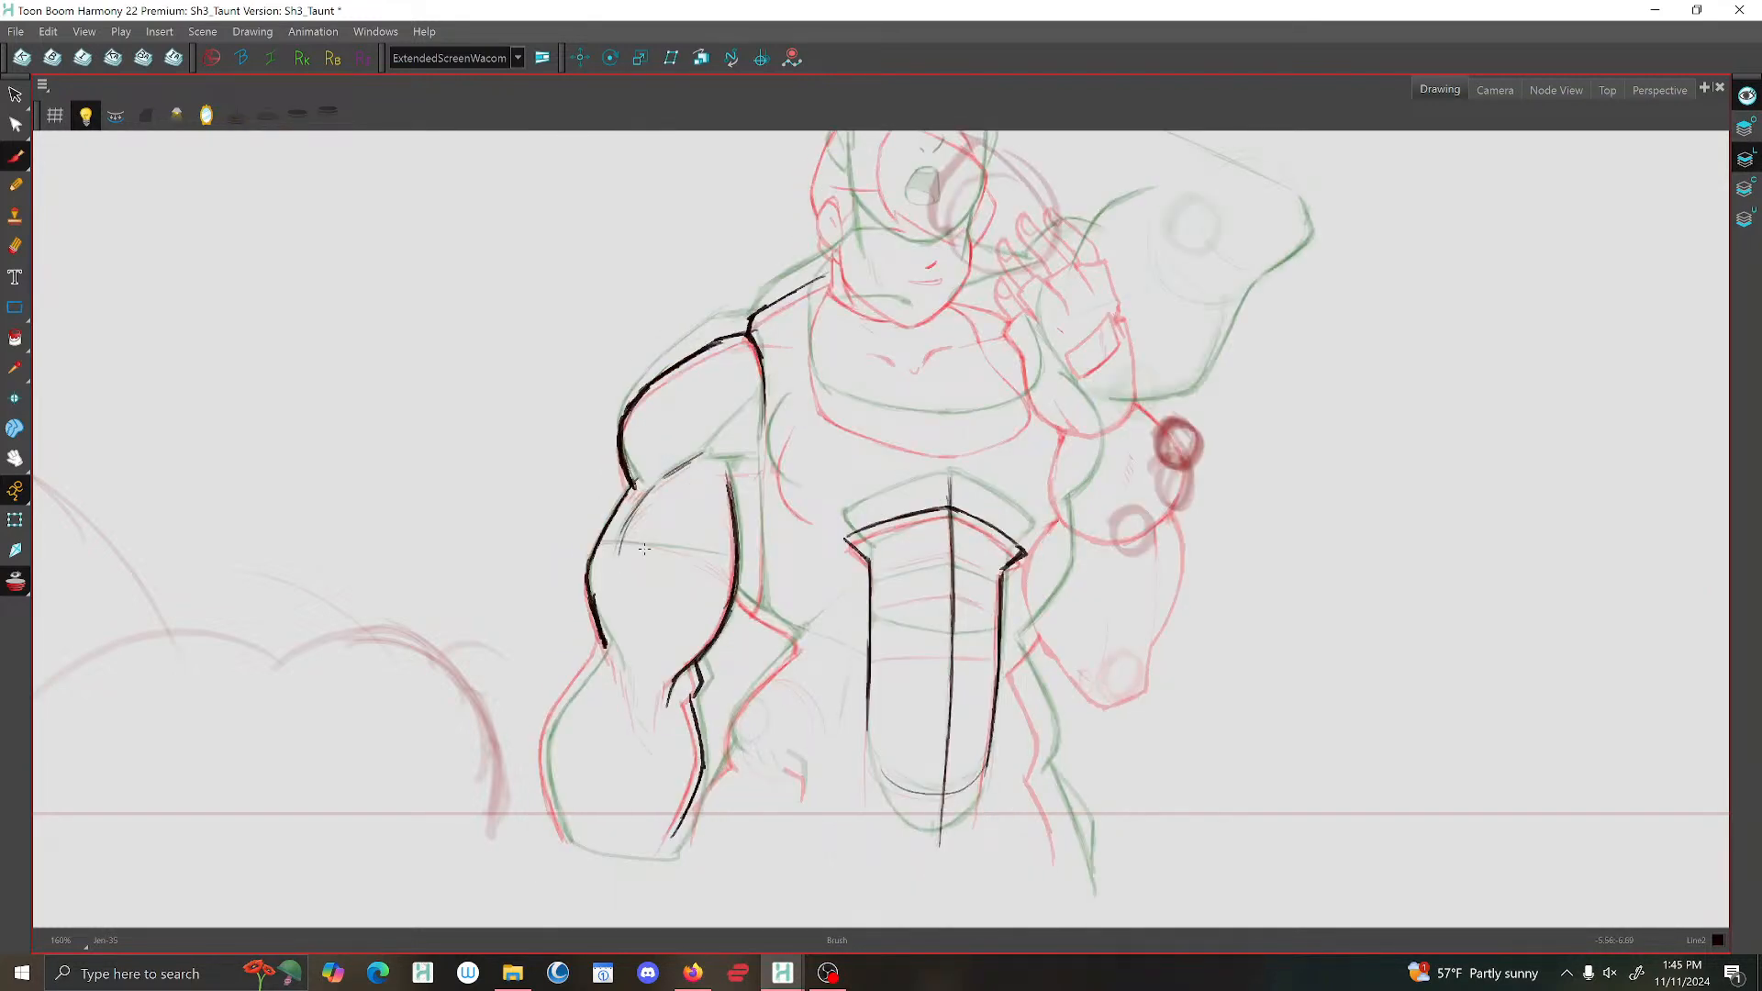
Draw the lowered arm's outer forearm contour from elbow to wrist and add short crease strokes inside the elbow.
{"action": "key", "text": "1"}
{"action": "key", "text": "1"}
{"action": "key", "text": "2"}
{"action": "key", "text": "2"}
{"action": "left_click_drag", "start_coordinate": [636, 583], "coordinate": [705, 418]}
{"action": "key", "text": "2"}
{"action": "key", "text": "2"}
{"action": "left_click_drag", "start_coordinate": [654, 501], "coordinate": [686, 578]}
{"action": "mouse_move", "coordinate": [645, 503]}
{"action": "left_mouse_down"}
{"action": "mouse_move", "coordinate": [567, 622]}
{"action": "mouse_move", "coordinate": [561, 711]}
{"action": "mouse_move", "coordinate": [589, 791]}
{"action": "left_mouse_up"}
{"action": "left_click_drag", "start_coordinate": [776, 592], "coordinate": [792, 570]}
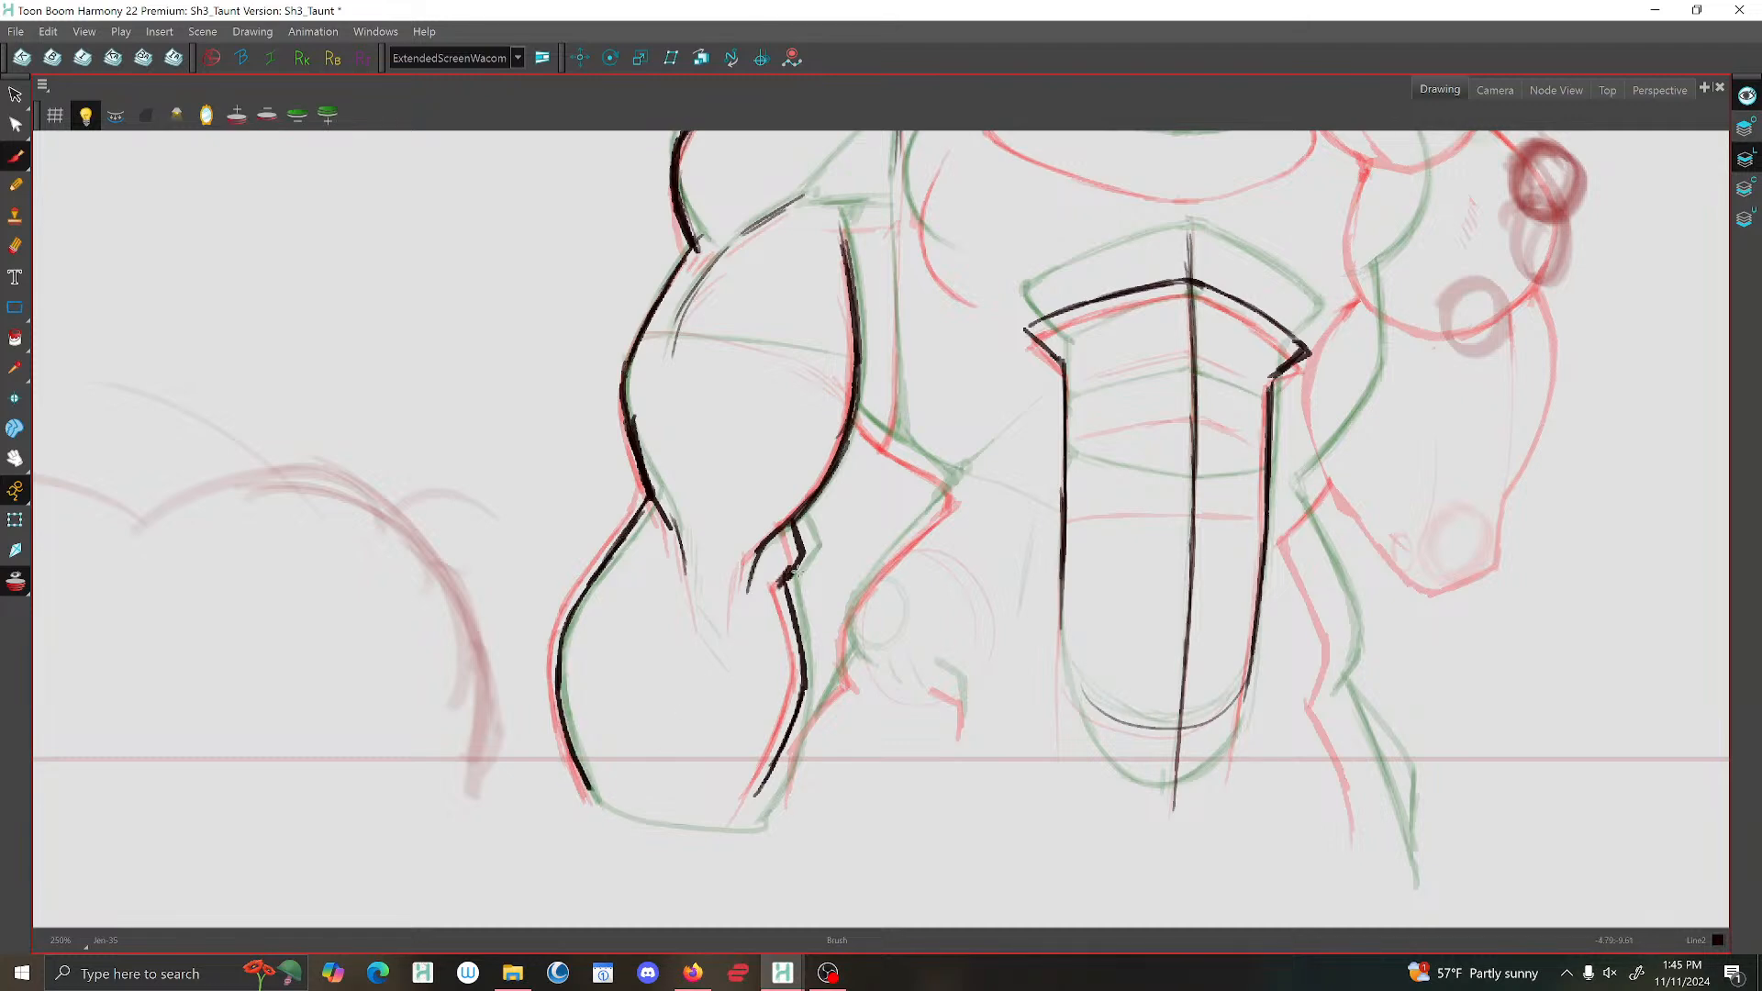
{"action": "scroll", "coordinate": [803, 556], "scroll_direction": "down", "scroll_amount": 3}
{"action": "scroll", "coordinate": [785, 564], "scroll_direction": "up", "scroll_amount": 3}
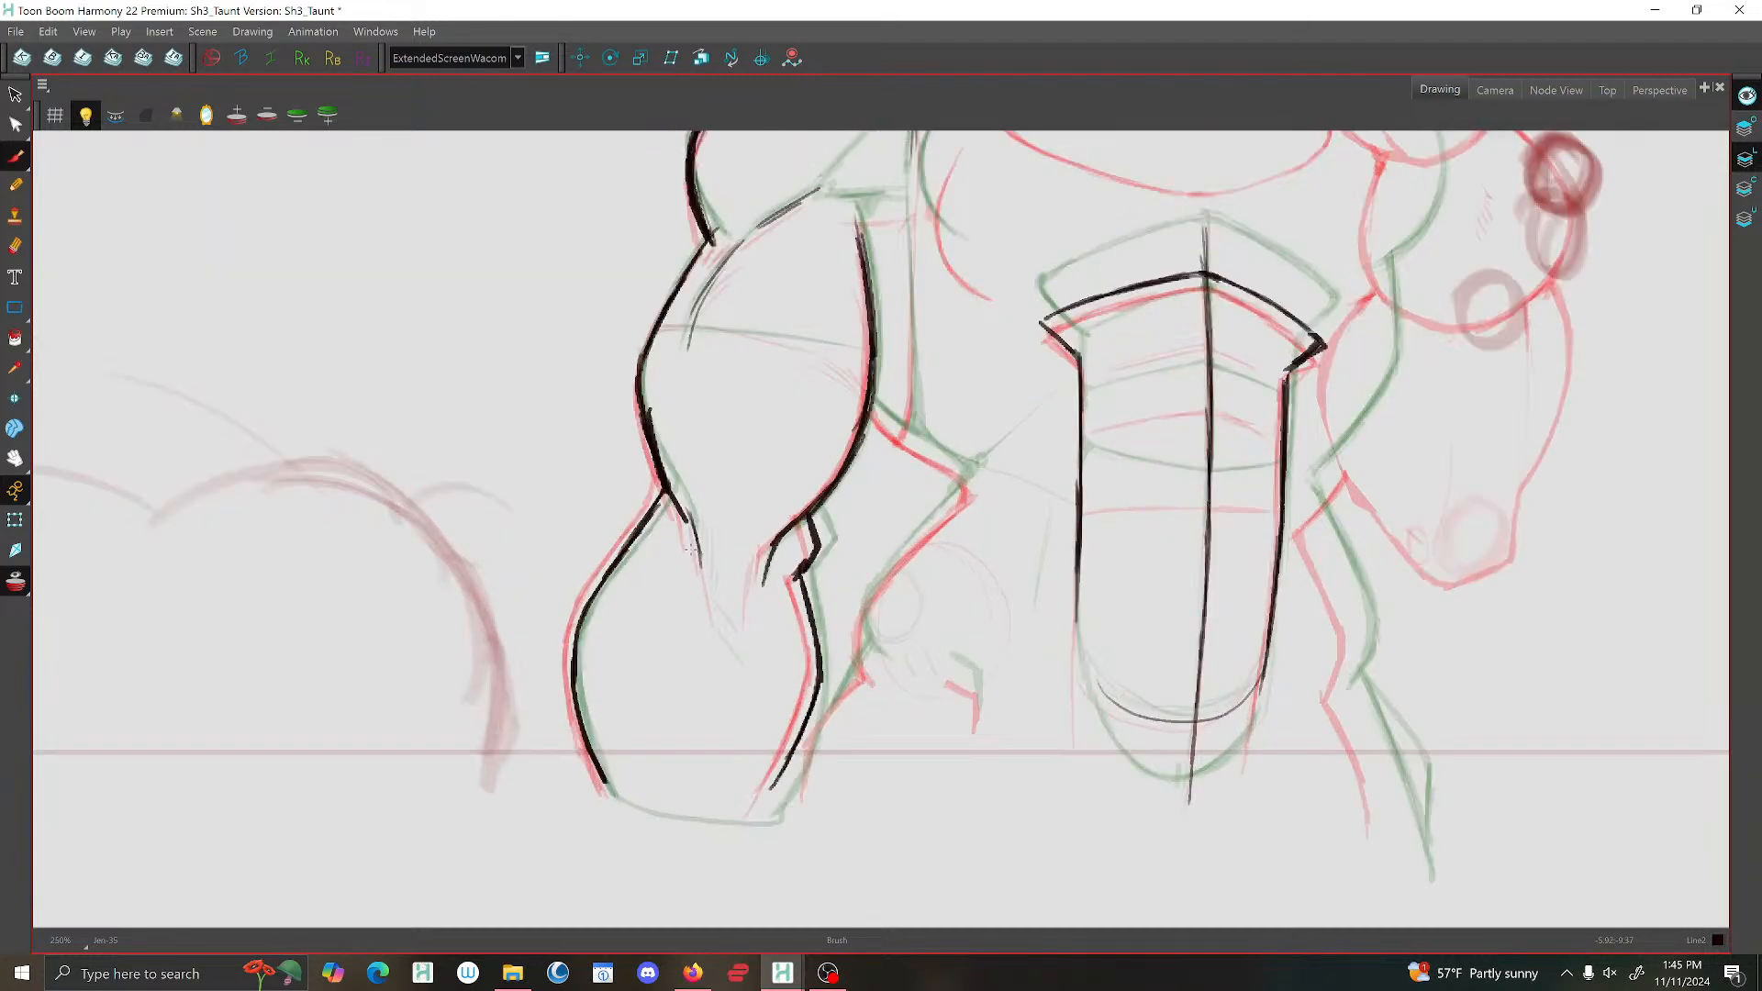
{"action": "left_click_drag", "start_coordinate": [702, 555], "coordinate": [716, 601]}
{"action": "scroll", "coordinate": [752, 583], "scroll_direction": "down", "scroll_amount": 3}
{"action": "scroll", "coordinate": [880, 519], "scroll_direction": "up", "scroll_amount": 3}
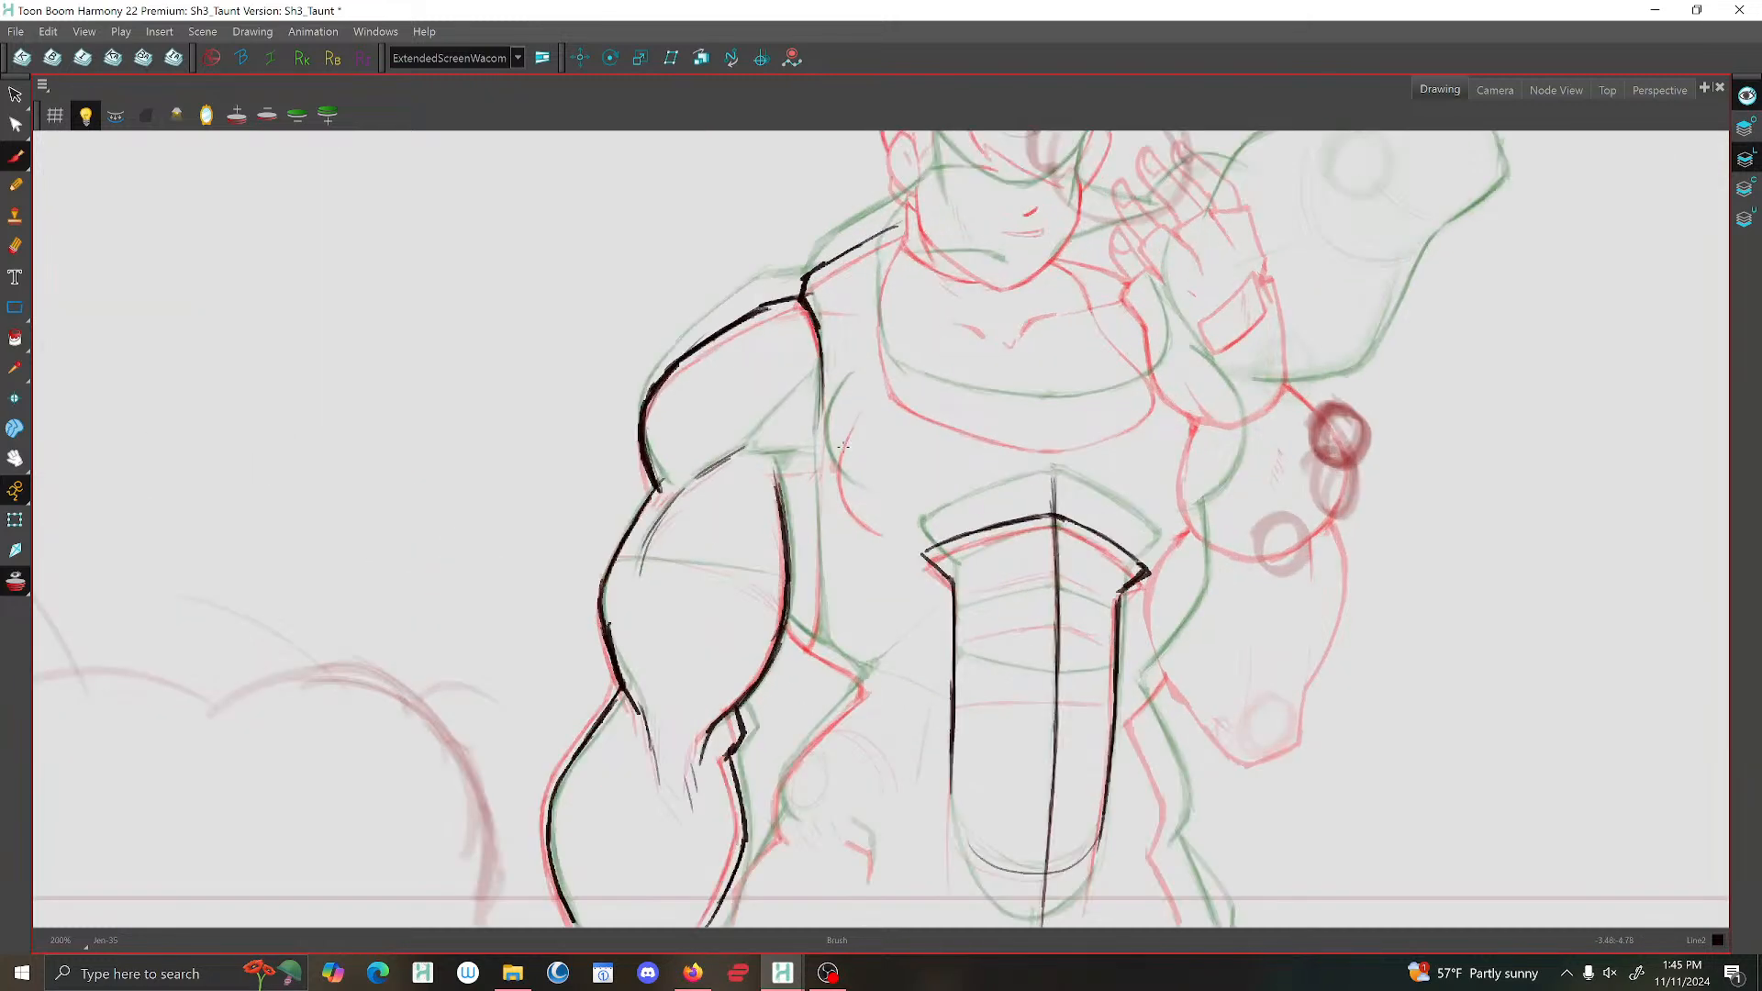
Turn off onion skin, flip through the neighbouring drawings to check the in-between's motion, and turn onion skin back on.
{"action": "scroll", "coordinate": [747, 531], "scroll_direction": "down", "scroll_amount": 3}
{"action": "left_click", "coordinate": [21, 586]}
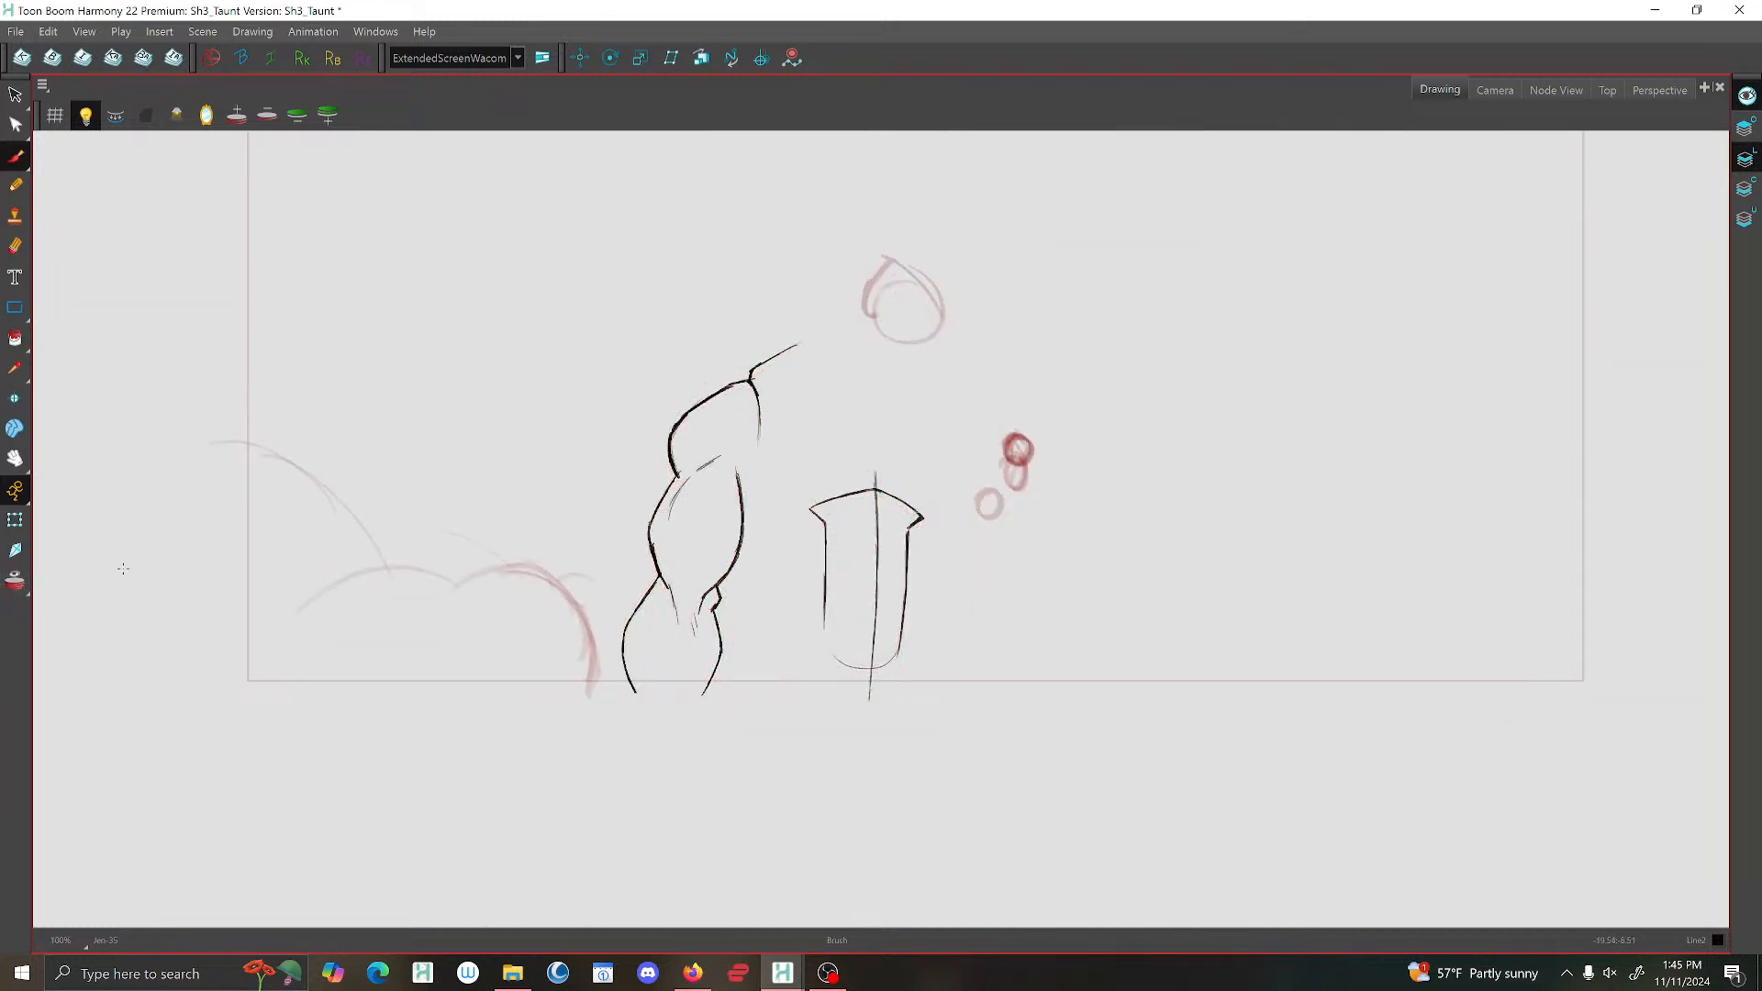
{"action": "key", "text": "f"}
{"action": "key", "text": "g"}
{"action": "key", "text": "g"}
{"action": "key", "text": "g"}
{"action": "key", "text": "f"}
{"action": "key", "text": "f"}
{"action": "key", "text": "f"}
{"action": "key", "text": "f"}
{"action": "key", "text": "g"}
{"action": "key", "text": "g"}
{"action": "key", "text": "f"}
{"action": "key", "text": "g"}
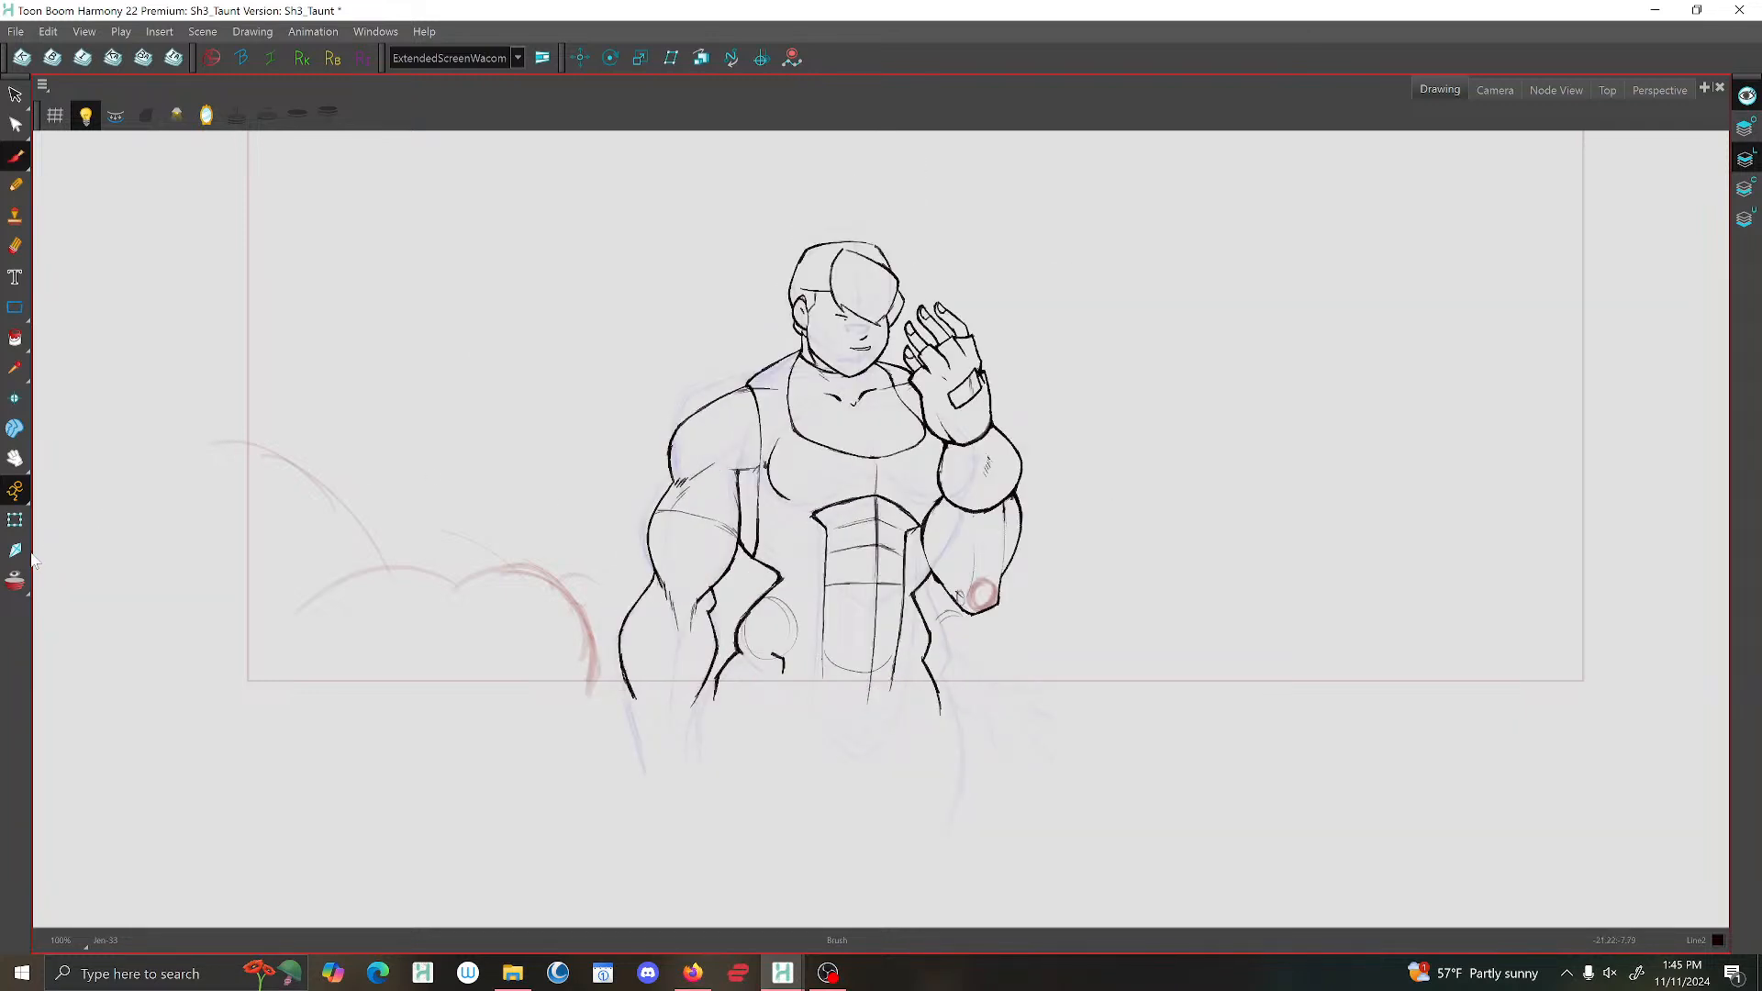
{"action": "left_click", "coordinate": [16, 581]}
{"action": "key", "text": "g"}
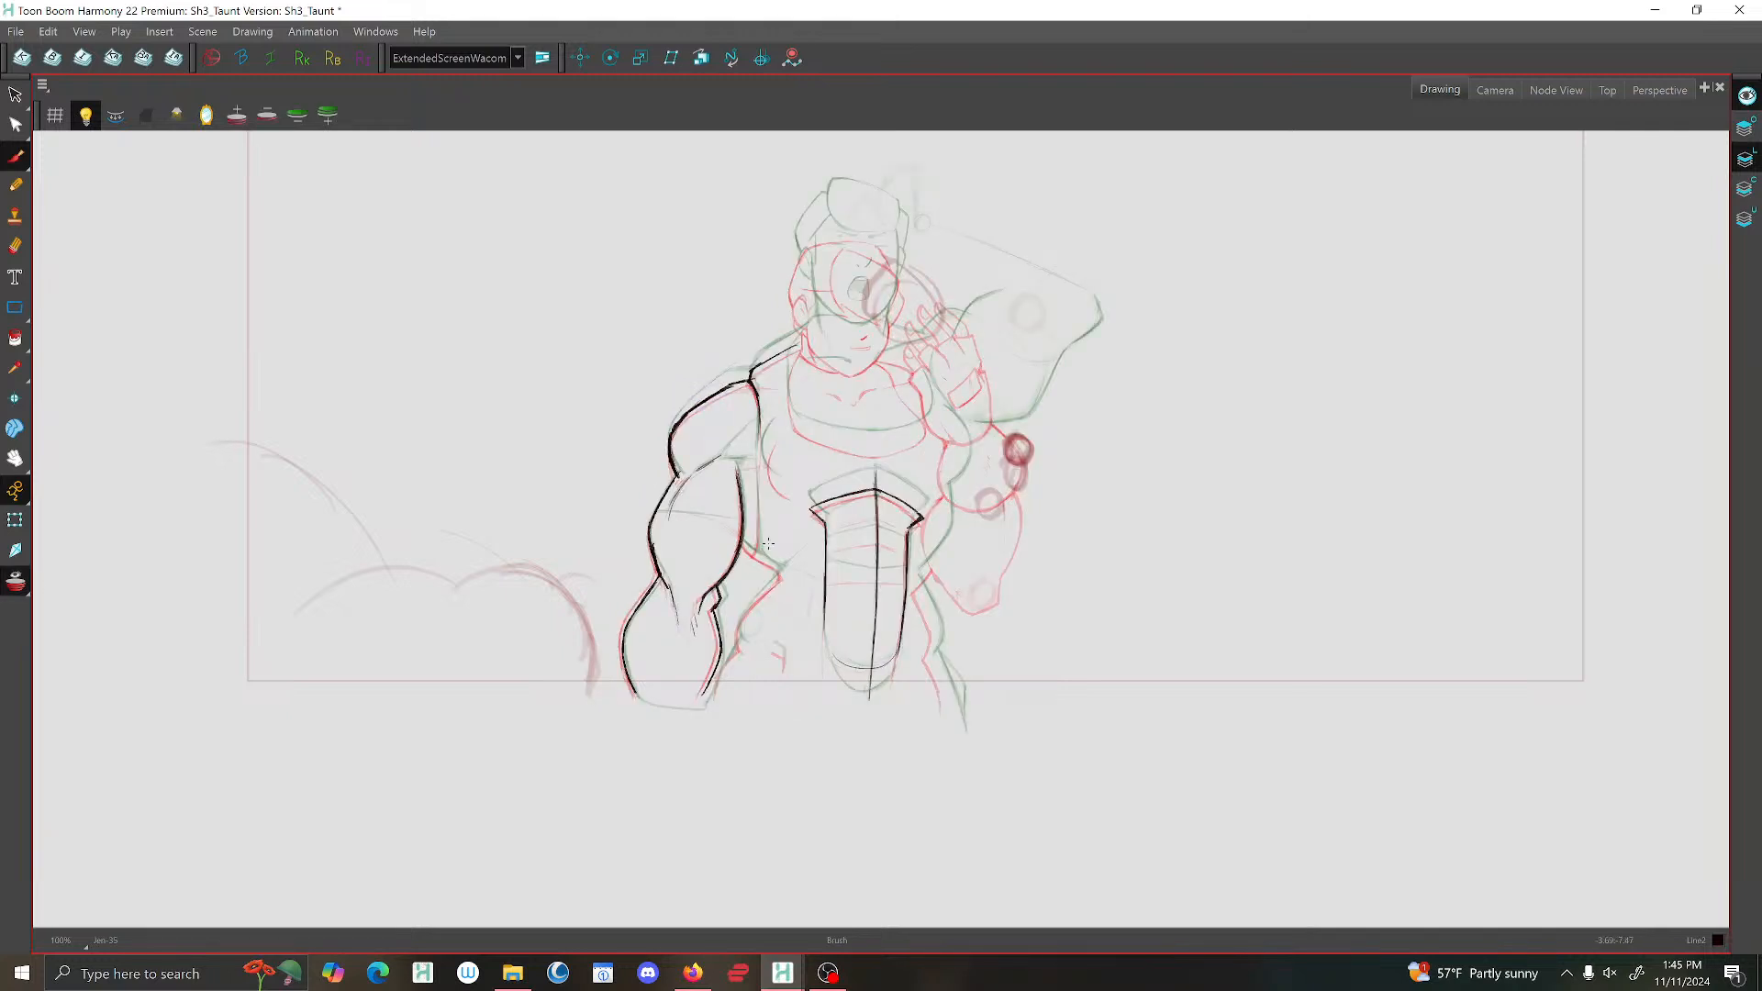
Draw the torso's side edge from behind the lowered arm out to the pointed corner and back in to the waist.
{"action": "scroll", "coordinate": [766, 539], "scroll_direction": "up", "scroll_amount": 4}
{"action": "mouse_move", "coordinate": [734, 536]}
{"action": "left_mouse_down"}
{"action": "mouse_move", "coordinate": [836, 606]}
{"action": "mouse_move", "coordinate": [747, 718]}
{"action": "mouse_move", "coordinate": [729, 760]}
{"action": "mouse_move", "coordinate": [748, 800]}
{"action": "left_mouse_up"}
{"action": "scroll", "coordinate": [787, 679], "scroll_direction": "down", "scroll_amount": 1}
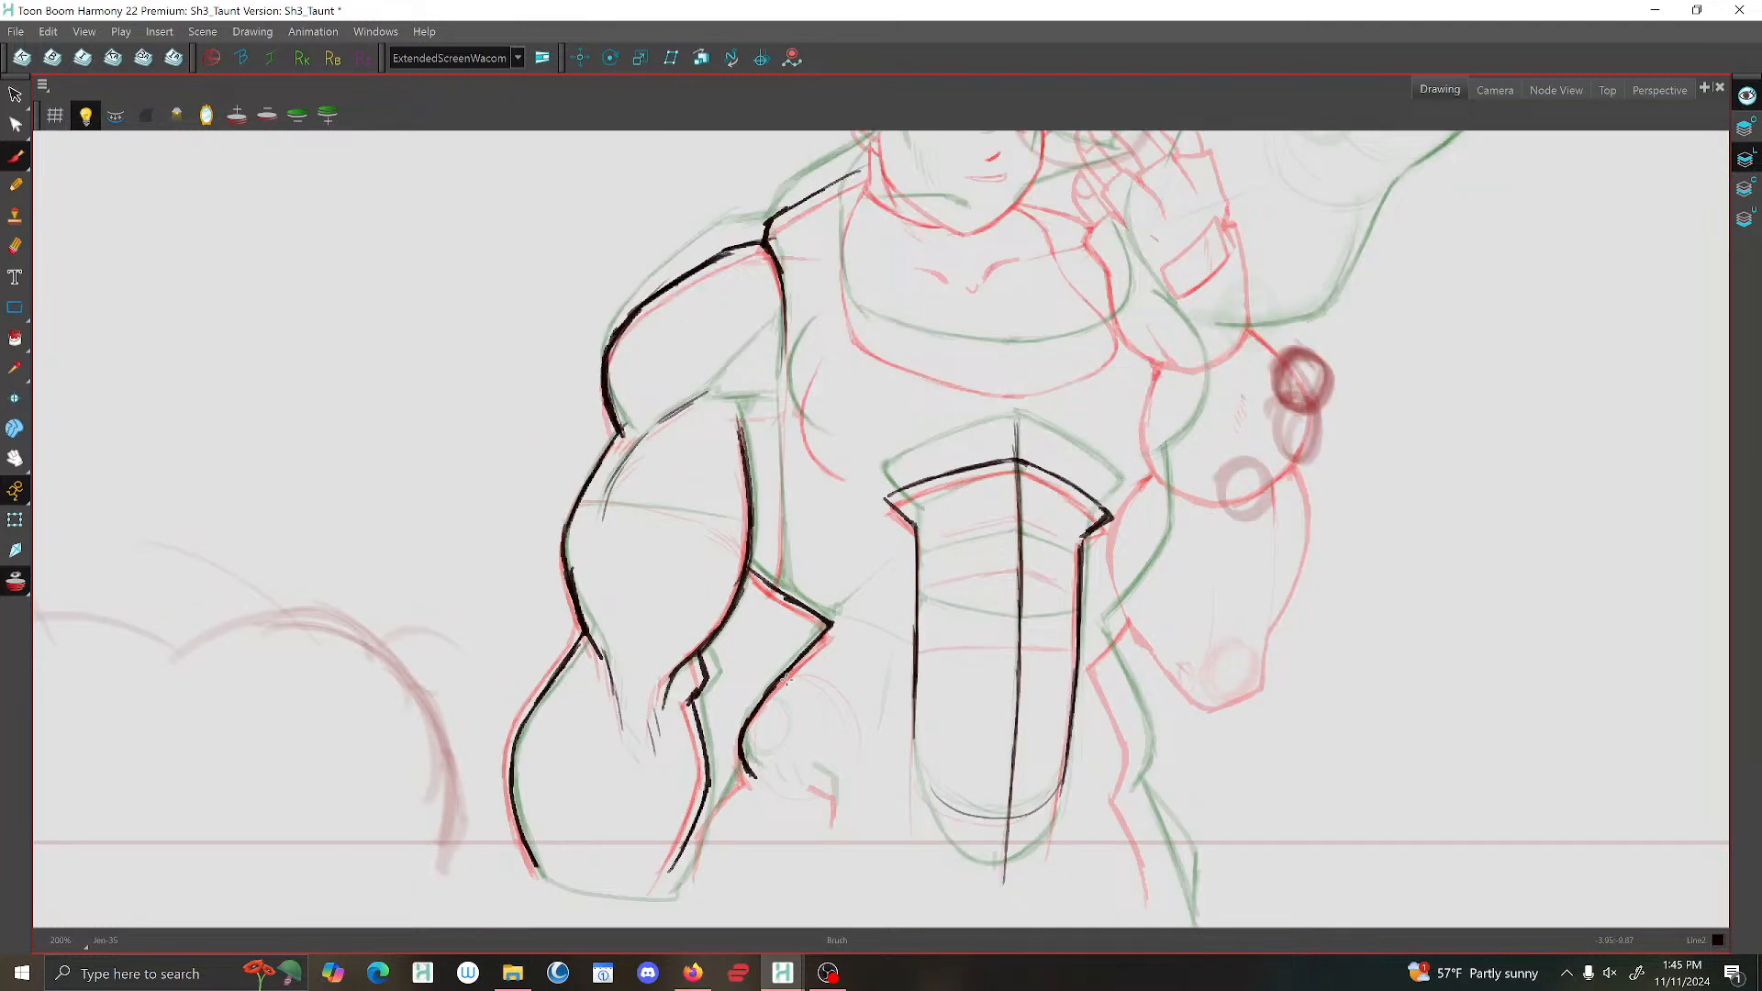
{"action": "left_click_drag", "start_coordinate": [787, 690], "coordinate": [810, 441]}
Draw the small hooked mark at the hip, the hip line beside the lowered forearm, and a thin construction circle between them.
{"action": "scroll", "coordinate": [809, 440], "scroll_direction": "up", "scroll_amount": 1}
{"action": "left_click_drag", "start_coordinate": [849, 549], "coordinate": [868, 604]}
{"action": "left_click_drag", "start_coordinate": [967, 475], "coordinate": [969, 562]}
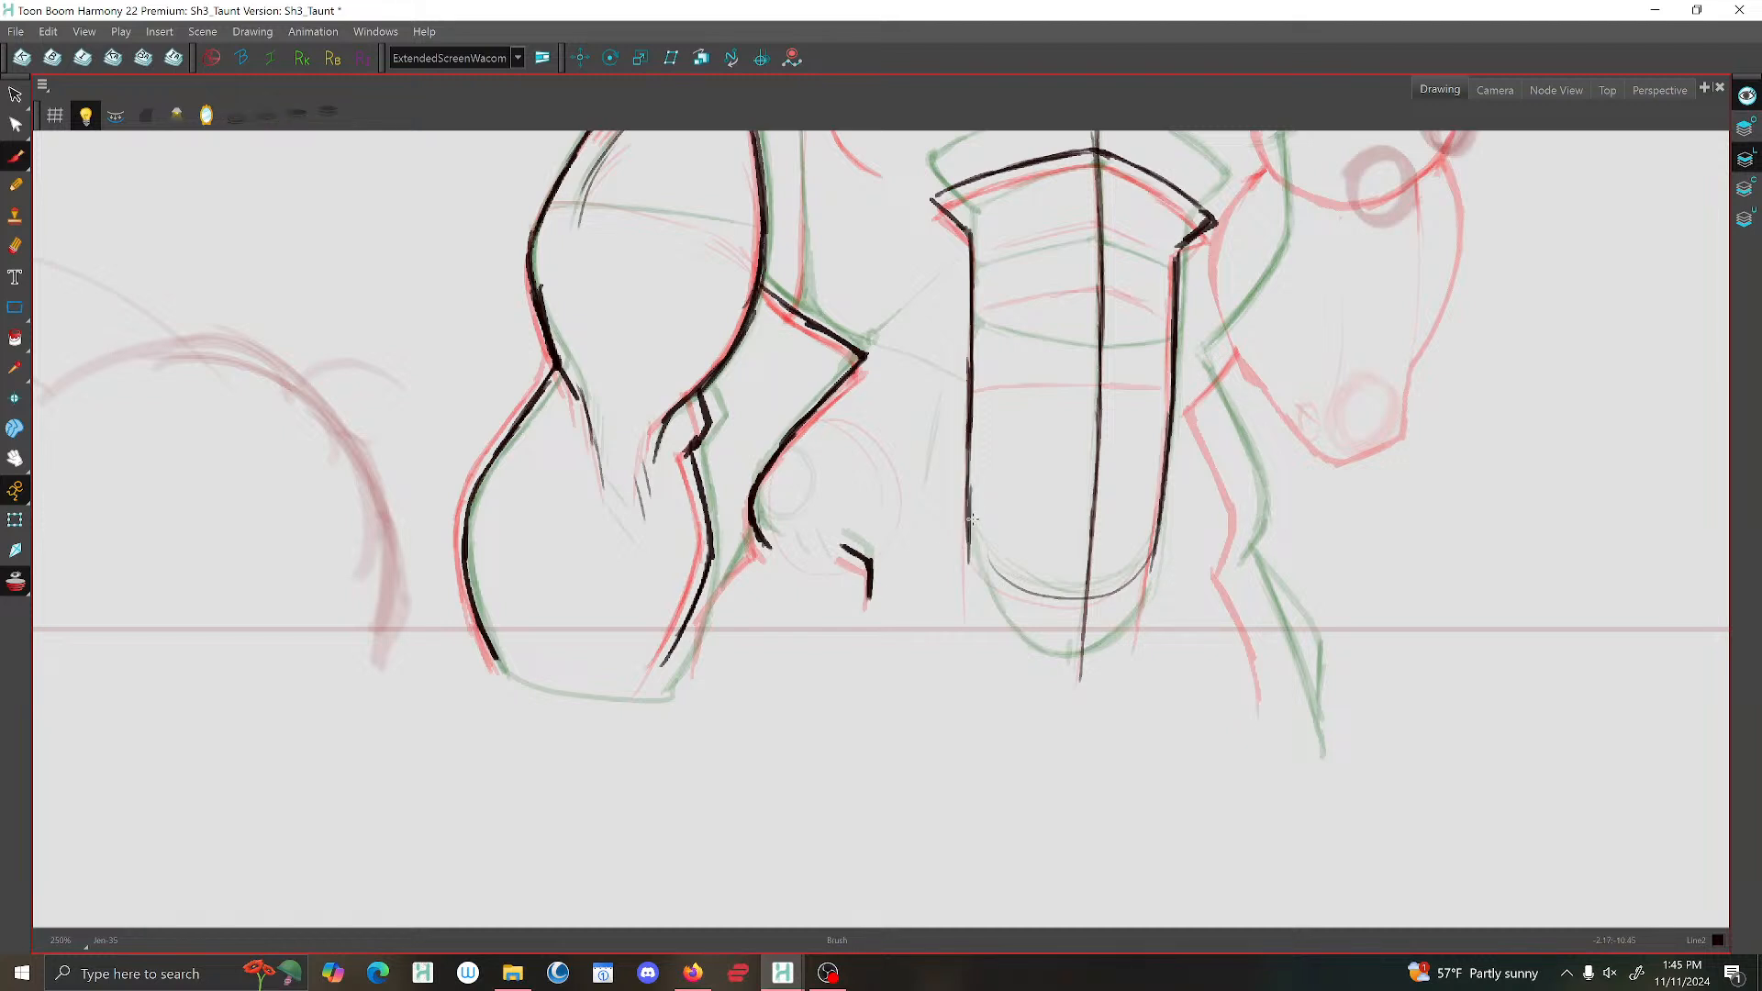
{"action": "left_click_drag", "start_coordinate": [762, 542], "coordinate": [699, 654]}
{"action": "left_click_drag", "start_coordinate": [774, 467], "coordinate": [771, 471]}
{"action": "scroll", "coordinate": [751, 476], "scroll_direction": "down", "scroll_amount": 1}
{"action": "scroll", "coordinate": [750, 476], "scroll_direction": "down", "scroll_amount": 1}
{"action": "scroll", "coordinate": [894, 391], "scroll_direction": "up", "scroll_amount": 2}
{"action": "left_click_drag", "start_coordinate": [785, 404], "coordinate": [798, 396]}
Draw the long vertical line from the armhole down to the torso's side edge beside the lowered arm.
{"action": "scroll", "coordinate": [812, 396], "scroll_direction": "down", "scroll_amount": 1}
{"action": "scroll", "coordinate": [813, 396], "scroll_direction": "down", "scroll_amount": 2}
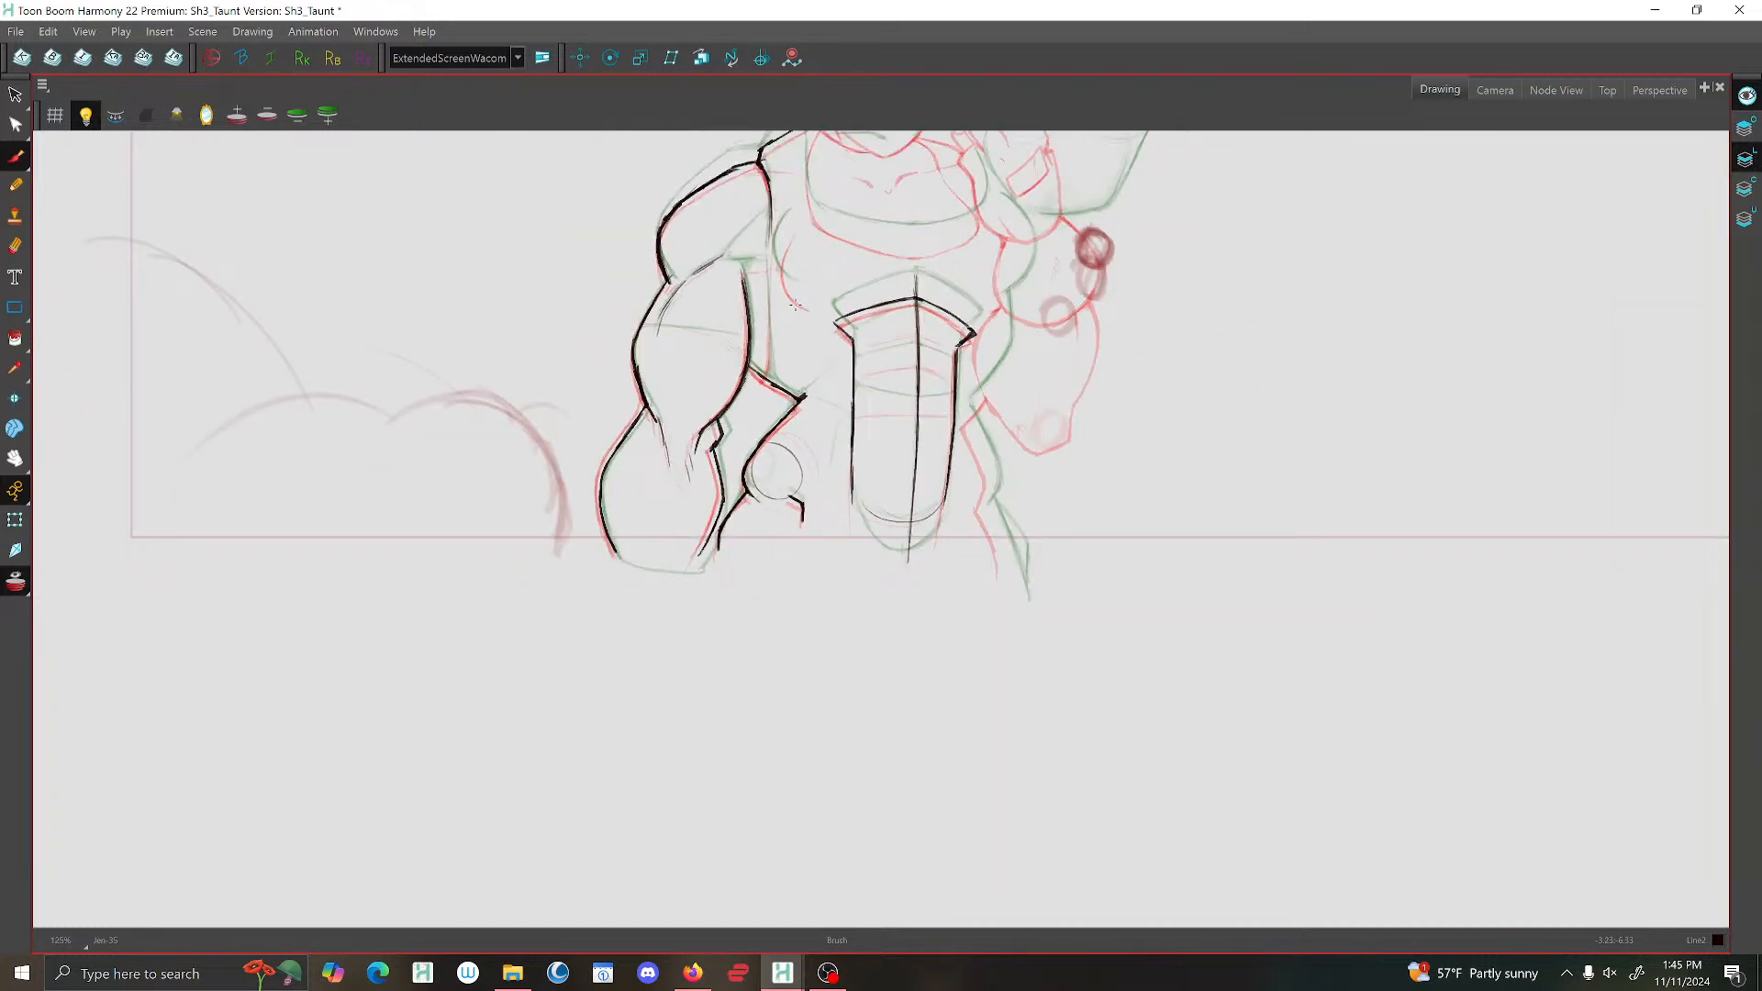
{"action": "scroll", "coordinate": [791, 284], "scroll_direction": "up", "scroll_amount": 2}
{"action": "left_click_drag", "start_coordinate": [758, 152], "coordinate": [755, 429]}
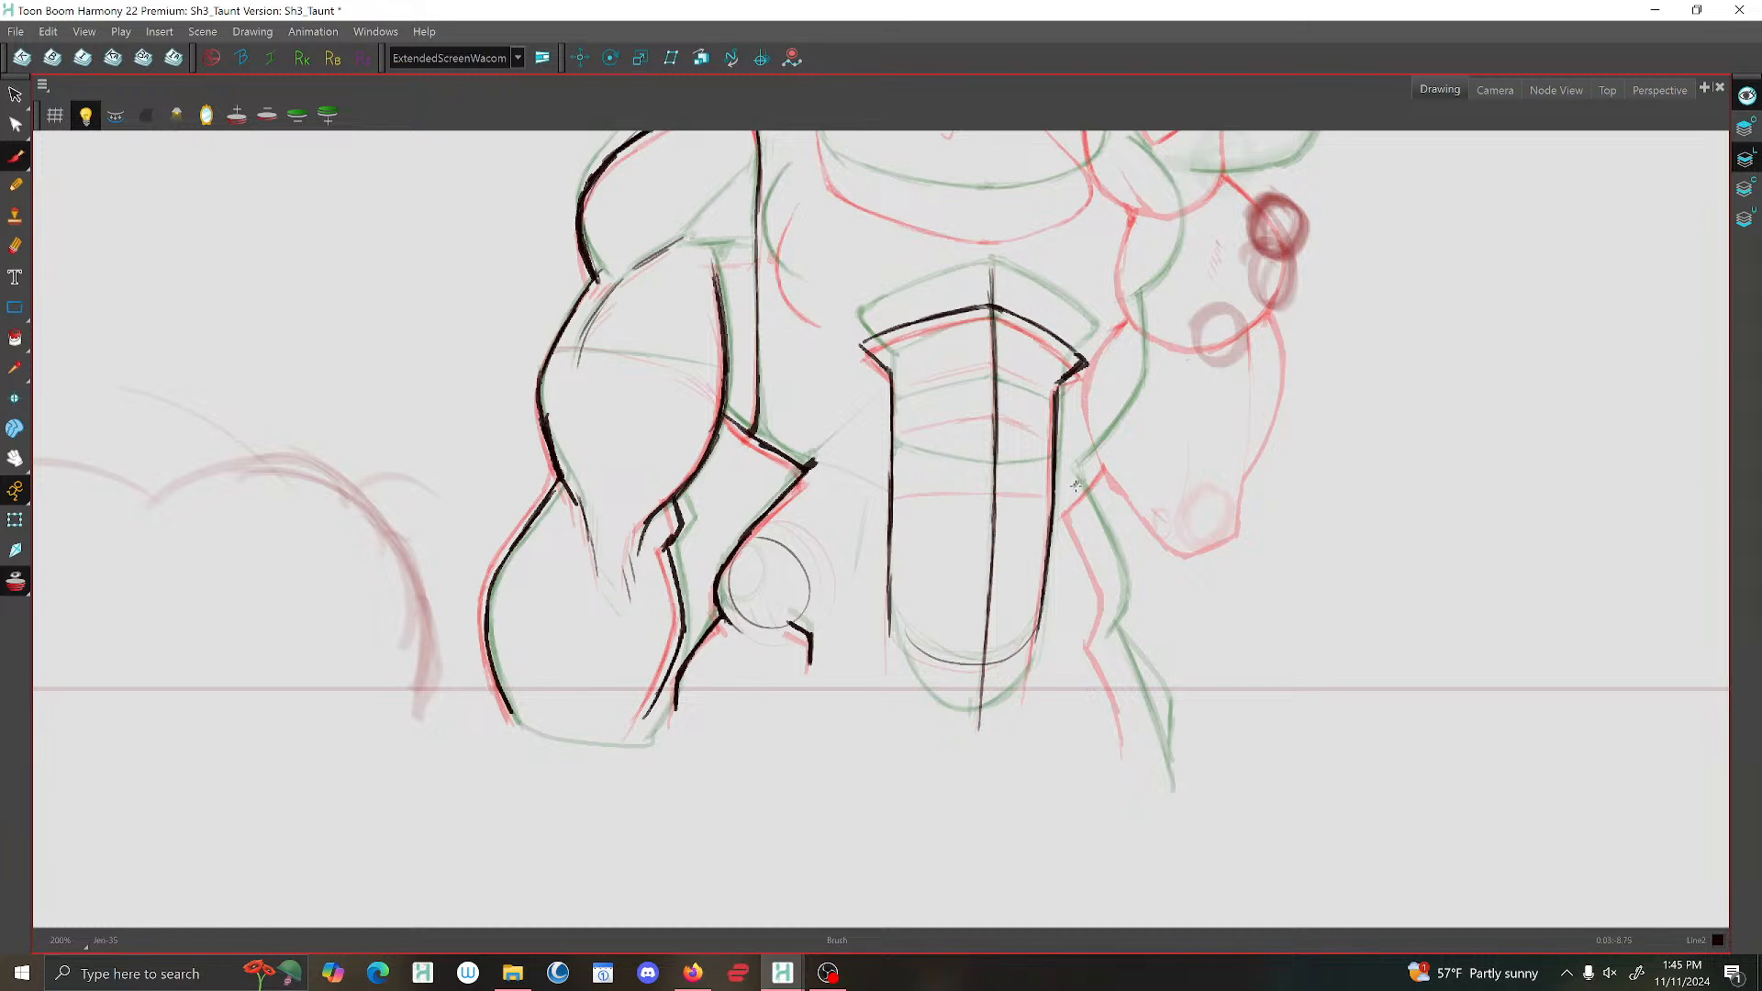
Draw and thicken the waist-to-thigh contour on the raised-arm side, with its angled break at the hip.
{"action": "mouse_move", "coordinate": [1075, 490]}
{"action": "left_mouse_down"}
{"action": "mouse_move", "coordinate": [1114, 583]}
{"action": "mouse_move", "coordinate": [1106, 624]}
{"action": "mouse_move", "coordinate": [1110, 606]}
{"action": "left_mouse_up"}
{"action": "left_click_drag", "start_coordinate": [1076, 495], "coordinate": [1152, 755]}
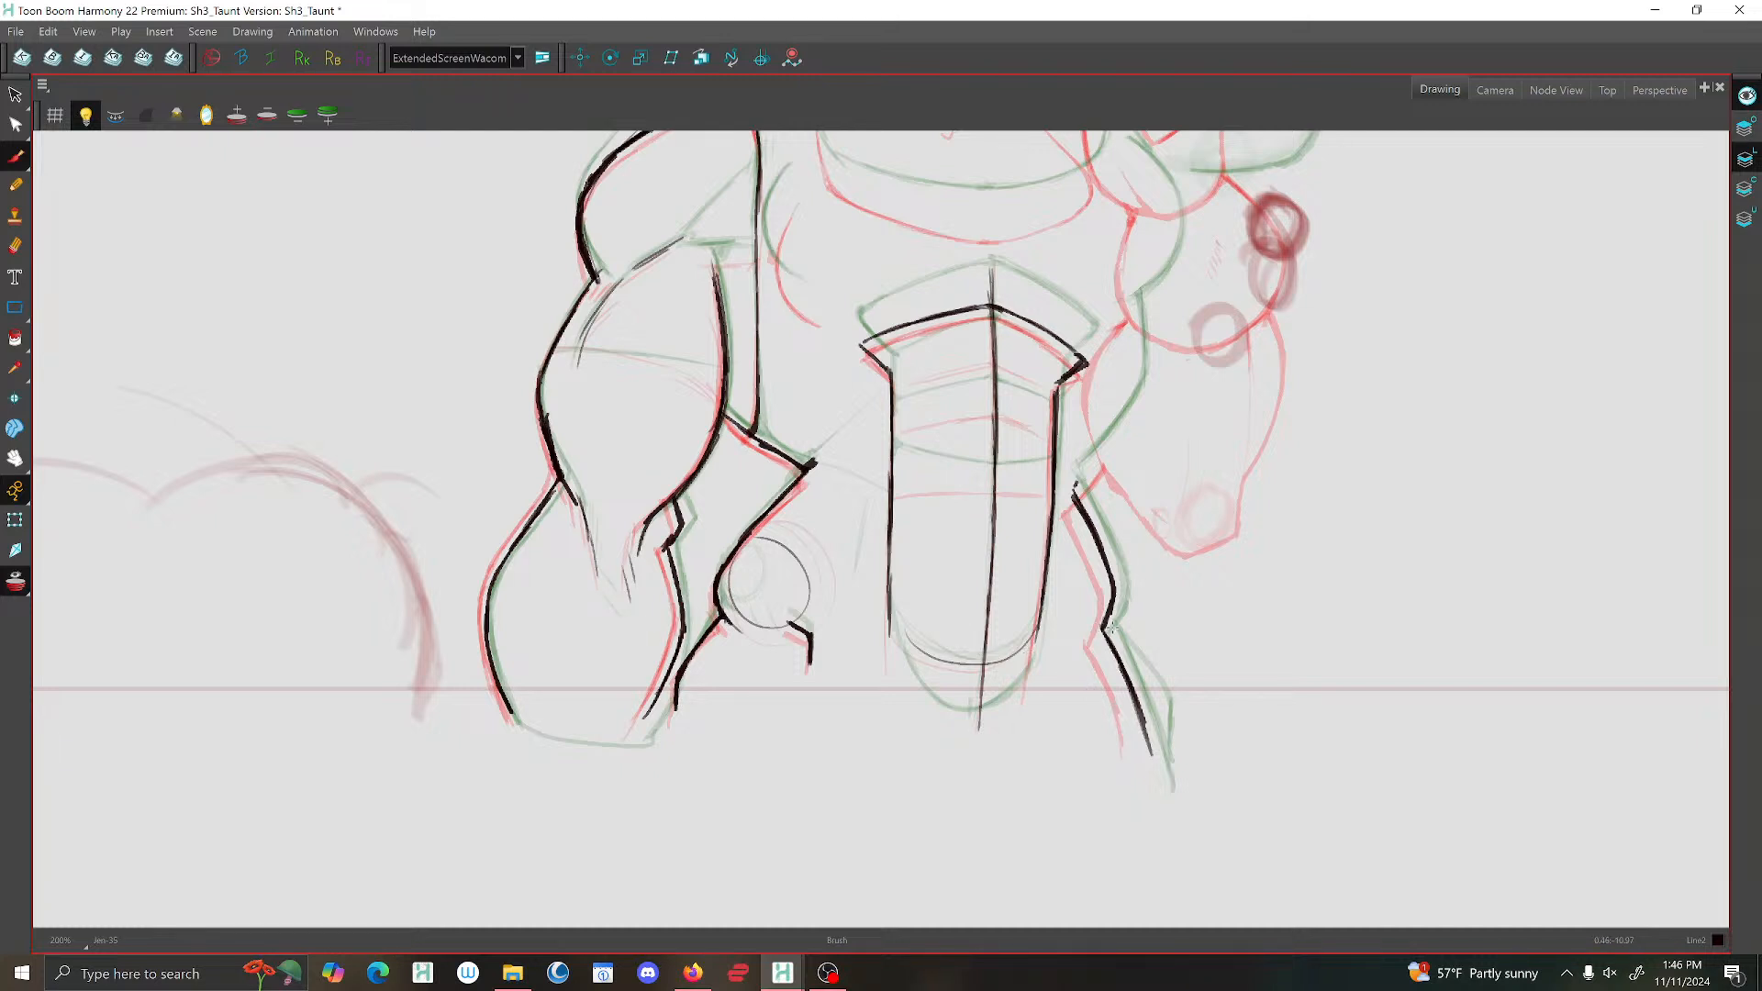
{"action": "left_click_drag", "start_coordinate": [1124, 655], "coordinate": [1158, 763]}
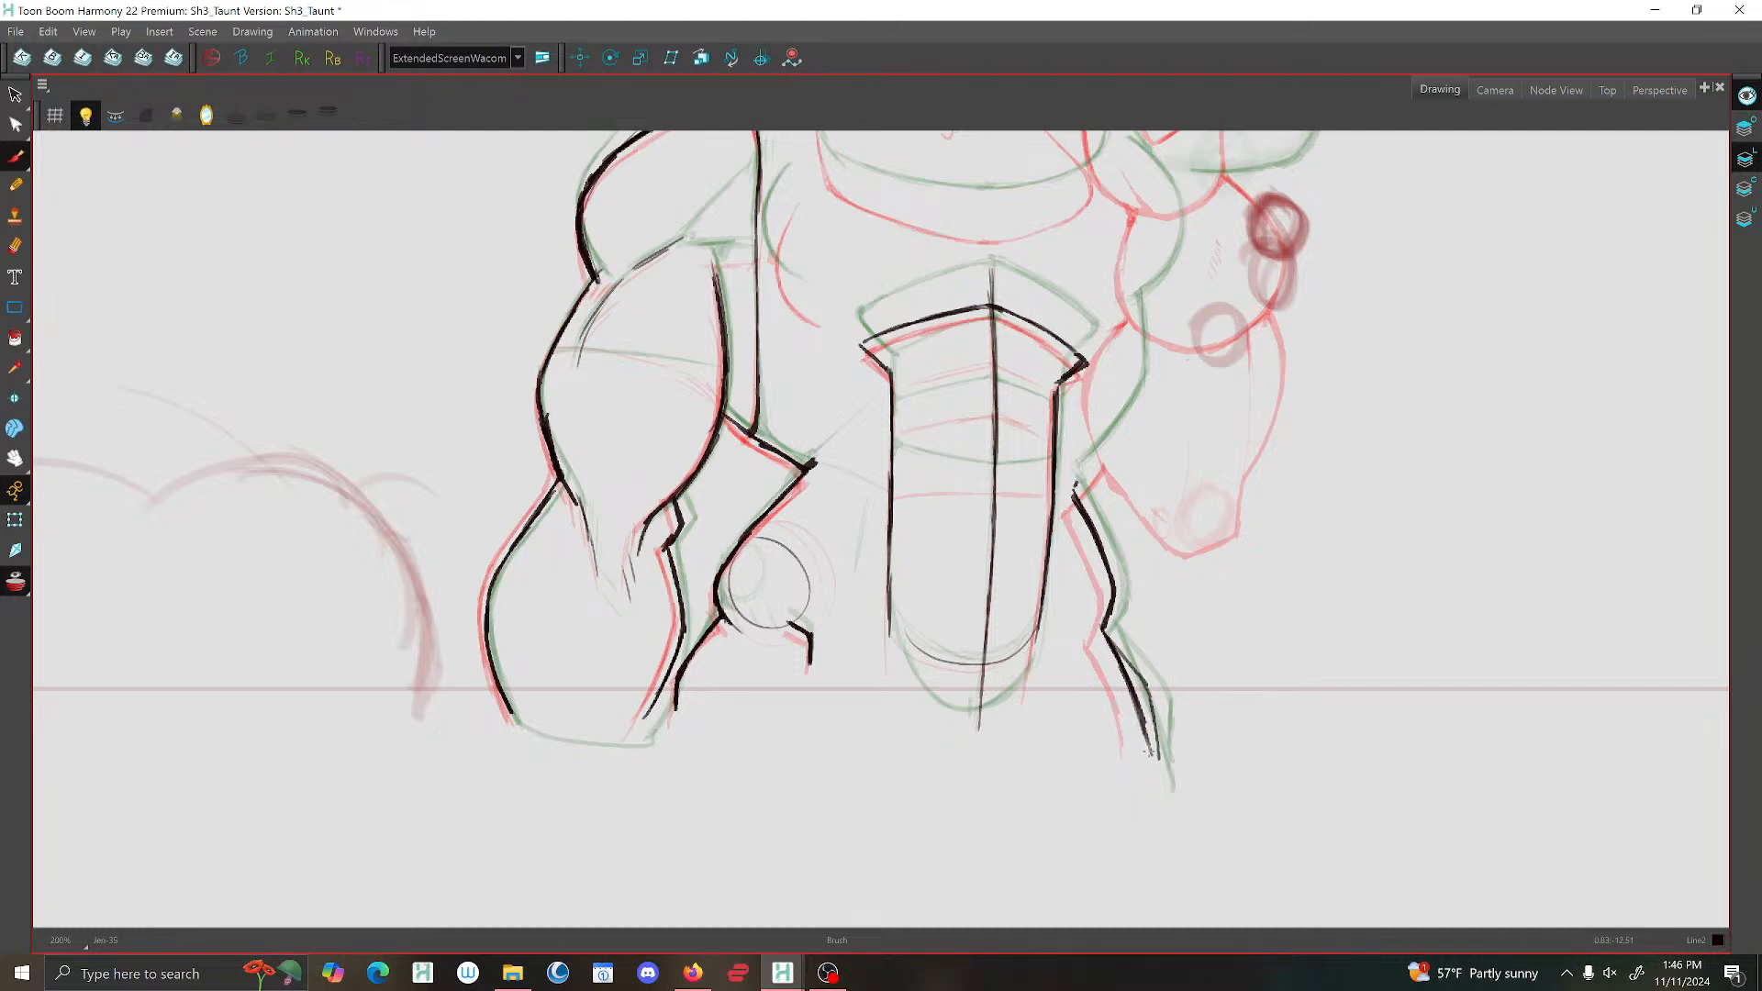
{"action": "left_click_drag", "start_coordinate": [1103, 625], "coordinate": [1077, 500]}
{"action": "scroll", "coordinate": [1107, 311], "scroll_direction": "down", "scroll_amount": 2}
{"action": "scroll", "coordinate": [1044, 421], "scroll_direction": "up", "scroll_amount": 2}
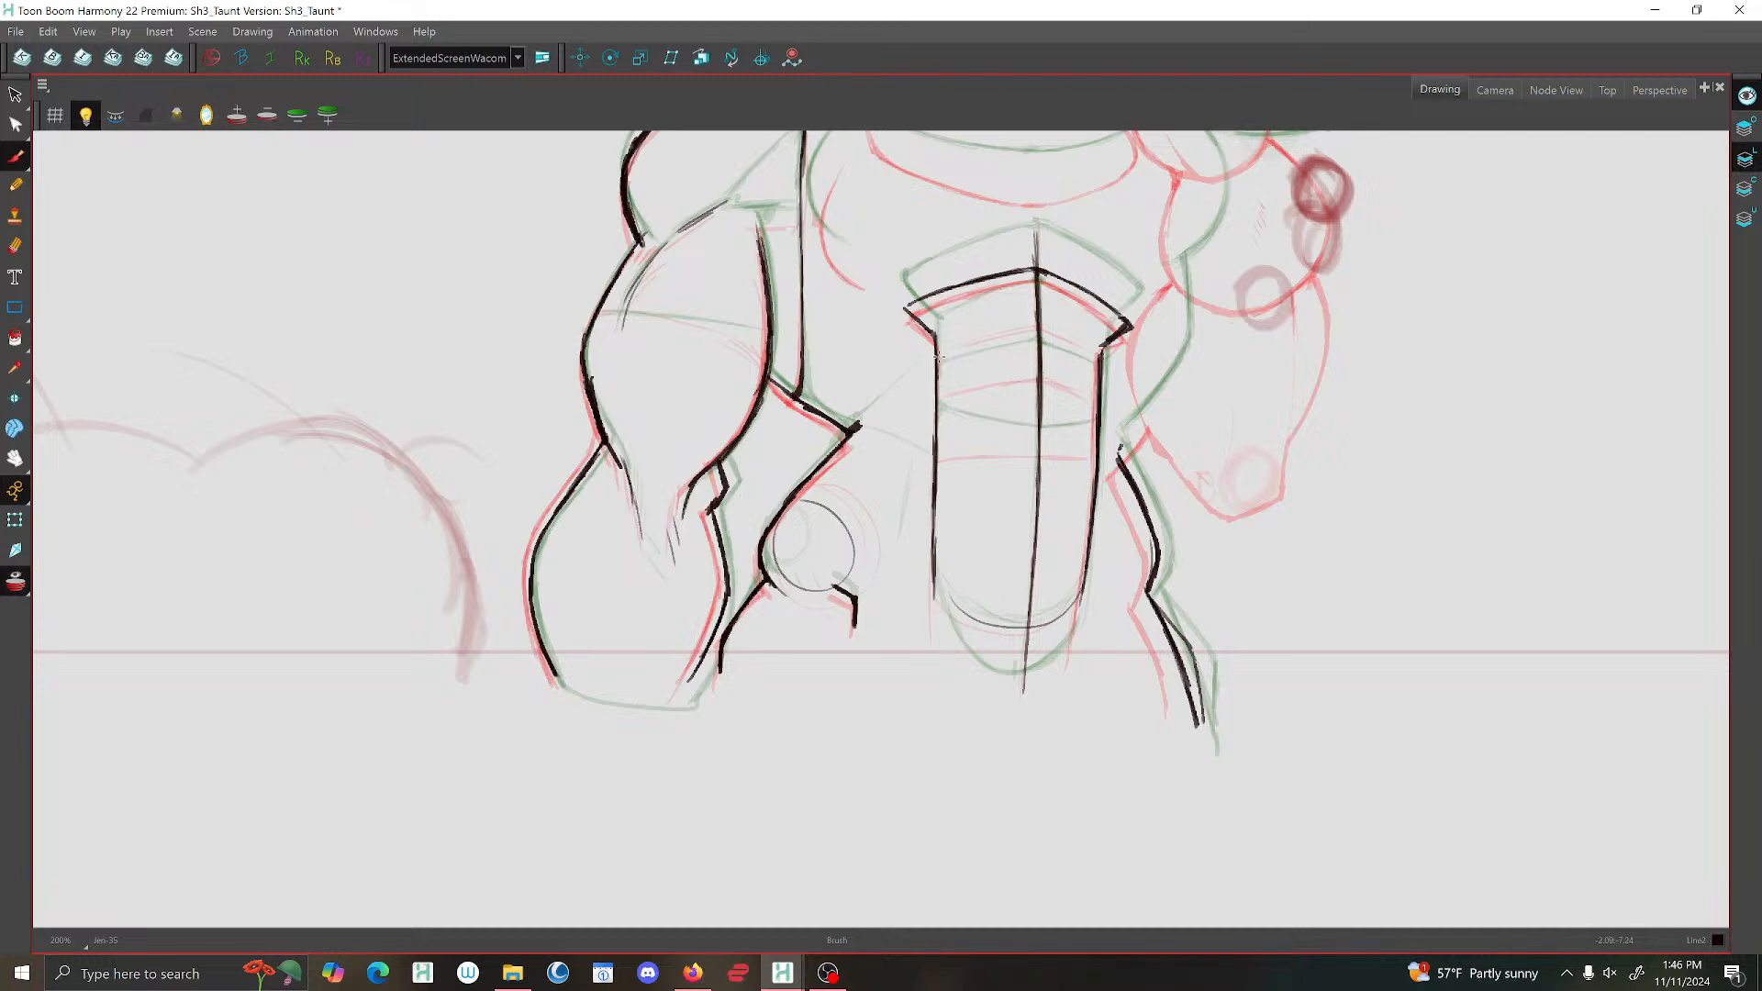
Draw the uppermost curved segment line across the abdominal panel, midway between the neighbouring poses.
{"action": "key", "text": "f"}
{"action": "key", "text": "g"}
{"action": "key", "text": "g"}
{"action": "key", "text": "f"}
{"action": "key", "text": "f"}
{"action": "key", "text": "f"}
{"action": "key", "text": "g"}
{"action": "key", "text": "g"}
{"action": "key", "text": "g"}
{"action": "key", "text": "f"}
{"action": "left_click_drag", "start_coordinate": [1039, 317], "coordinate": [961, 330]}
{"action": "key", "text": "comma"}
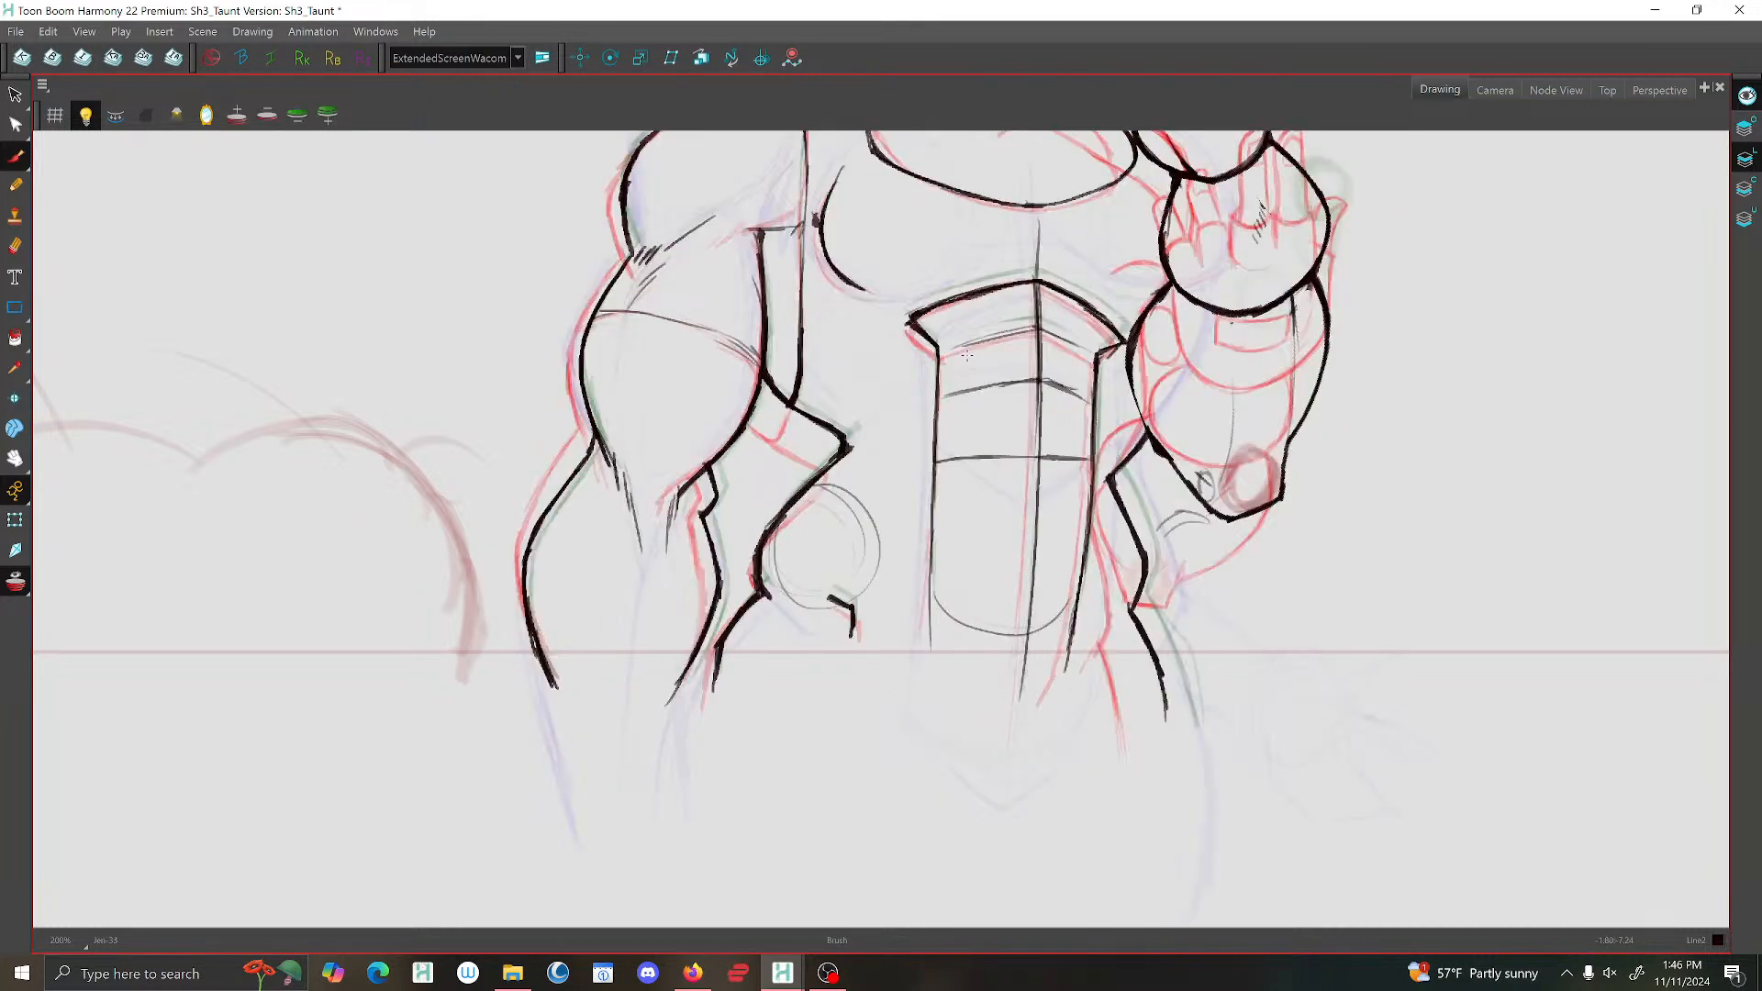
{"action": "key", "text": "period"}
{"action": "key", "text": "period"}
{"action": "key", "text": "comma"}
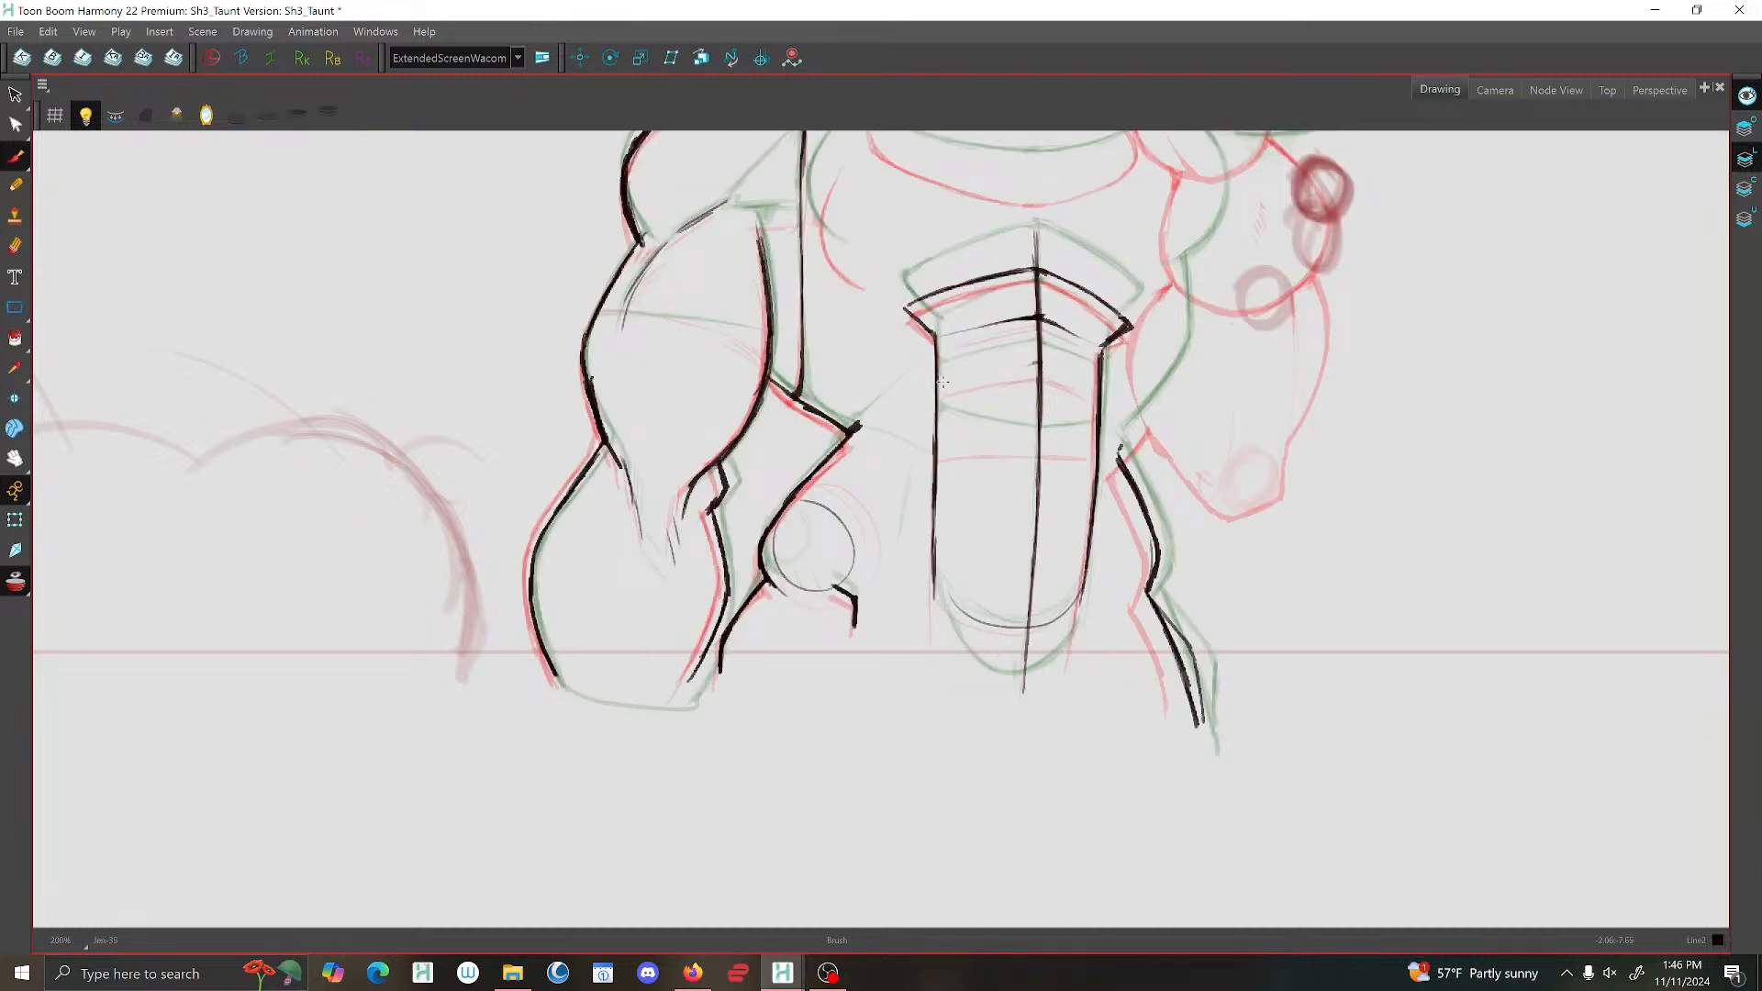
Draw the second curved segment line across the abdominal panel, just below the first.
{"action": "mouse_move", "coordinate": [1041, 362]}
{"action": "left_mouse_down"}
{"action": "mouse_move", "coordinate": [1000, 367]}
{"action": "mouse_move", "coordinate": [1069, 374]}
{"action": "mouse_move", "coordinate": [1026, 366]}
{"action": "left_mouse_up"}
{"action": "key", "text": "comma"}
{"action": "key", "text": "period"}
{"action": "key", "text": "period"}
{"action": "key", "text": "comma"}
{"action": "left_click_drag", "start_coordinate": [1041, 363], "coordinate": [968, 377]}
{"action": "key", "text": "comma"}
{"action": "key", "text": "period"}
Draw the nearly straight lower segment line across the full width of the abdominal panel.
{"action": "key", "text": "period"}
{"action": "key", "text": "comma"}
{"action": "key", "text": "comma"}
{"action": "key", "text": "period"}
{"action": "left_click_drag", "start_coordinate": [1043, 441], "coordinate": [944, 443]}
{"action": "left_click_drag", "start_coordinate": [1080, 446], "coordinate": [1022, 441]}
{"action": "key", "text": "comma"}
{"action": "key", "text": "period"}
{"action": "key", "text": "comma"}
{"action": "key", "text": "period"}
Extend both side edges of the abdominal panel downward past its thin bottom curve, tapering them inward.
{"action": "mouse_move", "coordinate": [933, 556]}
{"action": "left_mouse_down"}
{"action": "mouse_move", "coordinate": [977, 624]}
{"action": "mouse_move", "coordinate": [1059, 621]}
{"action": "mouse_move", "coordinate": [1084, 575]}
{"action": "mouse_move", "coordinate": [1067, 654]}
{"action": "left_mouse_up"}
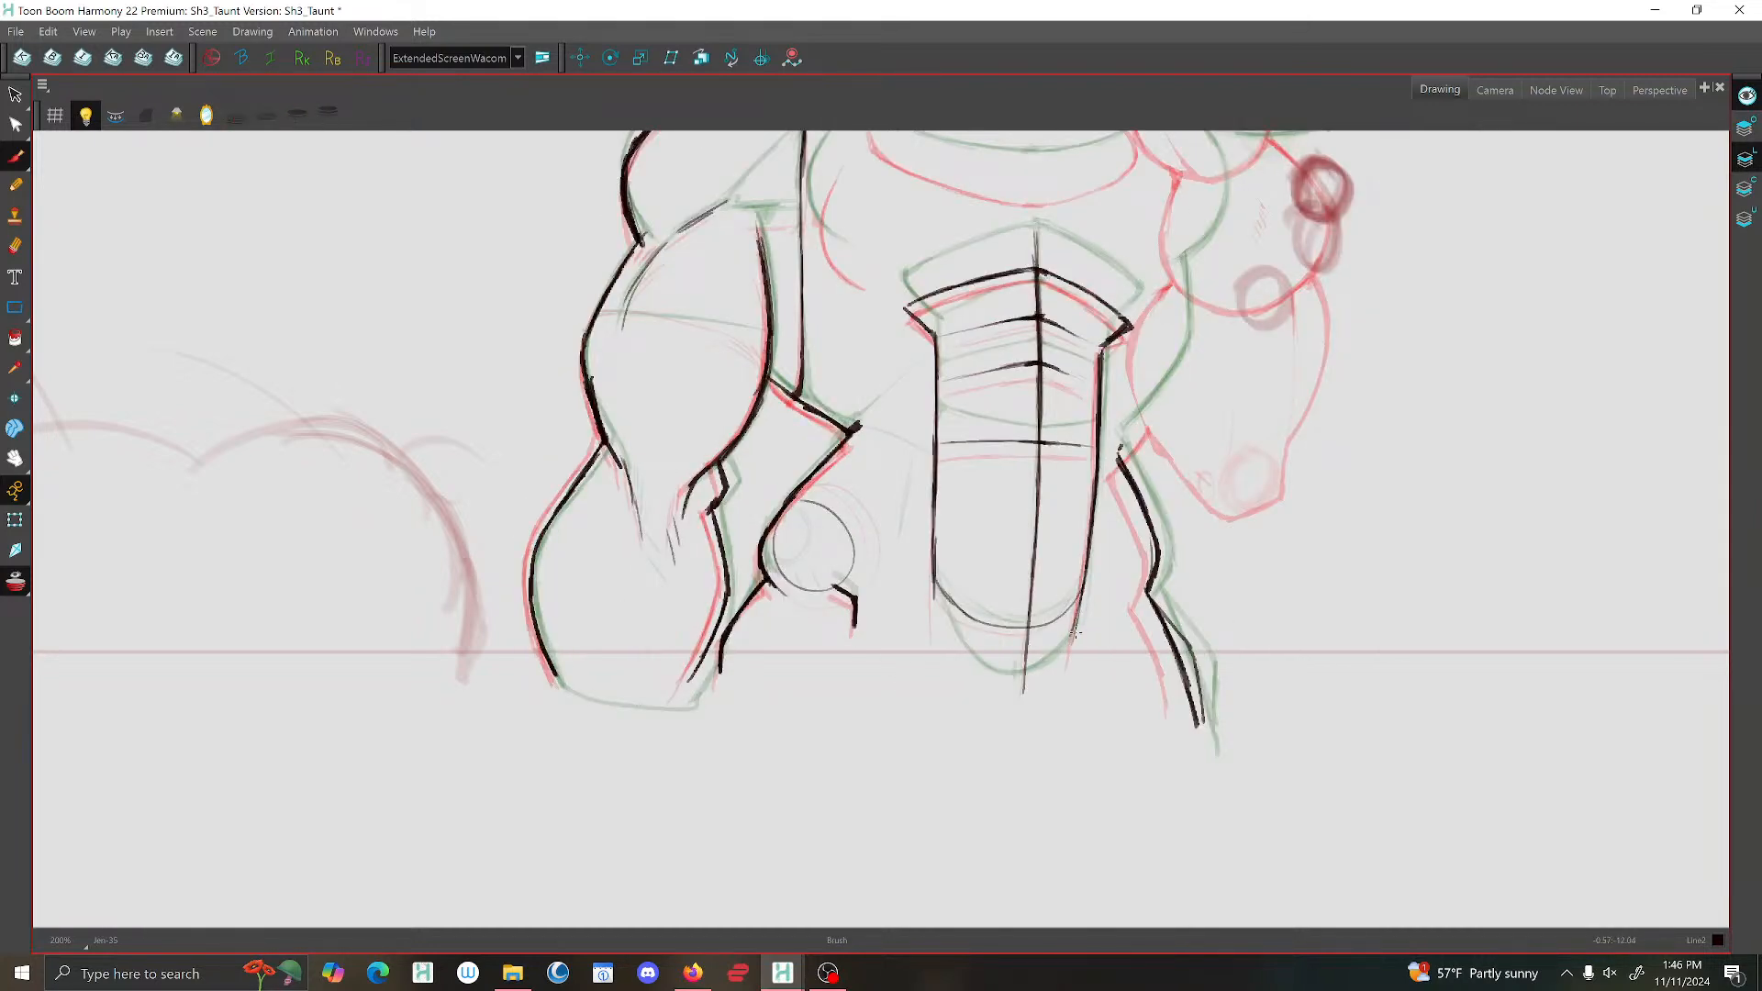
{"action": "left_click_drag", "start_coordinate": [934, 614], "coordinate": [956, 654]}
{"action": "left_click_drag", "start_coordinate": [1083, 598], "coordinate": [1057, 687]}
{"action": "key", "text": "comma"}
{"action": "key", "text": "period"}
{"action": "key", "text": "comma"}
{"action": "key", "text": "period"}
Draw the torso contour from ribs to waist on the raised-arm side, and turn off onion skin on the following drawing.
{"action": "mouse_move", "coordinate": [1187, 276]}
{"action": "left_mouse_down"}
{"action": "mouse_move", "coordinate": [1173, 393]}
{"action": "mouse_move", "coordinate": [1117, 454]}
{"action": "mouse_move", "coordinate": [1188, 367]}
{"action": "mouse_move", "coordinate": [1119, 456]}
{"action": "mouse_move", "coordinate": [1137, 495]}
{"action": "left_mouse_up"}
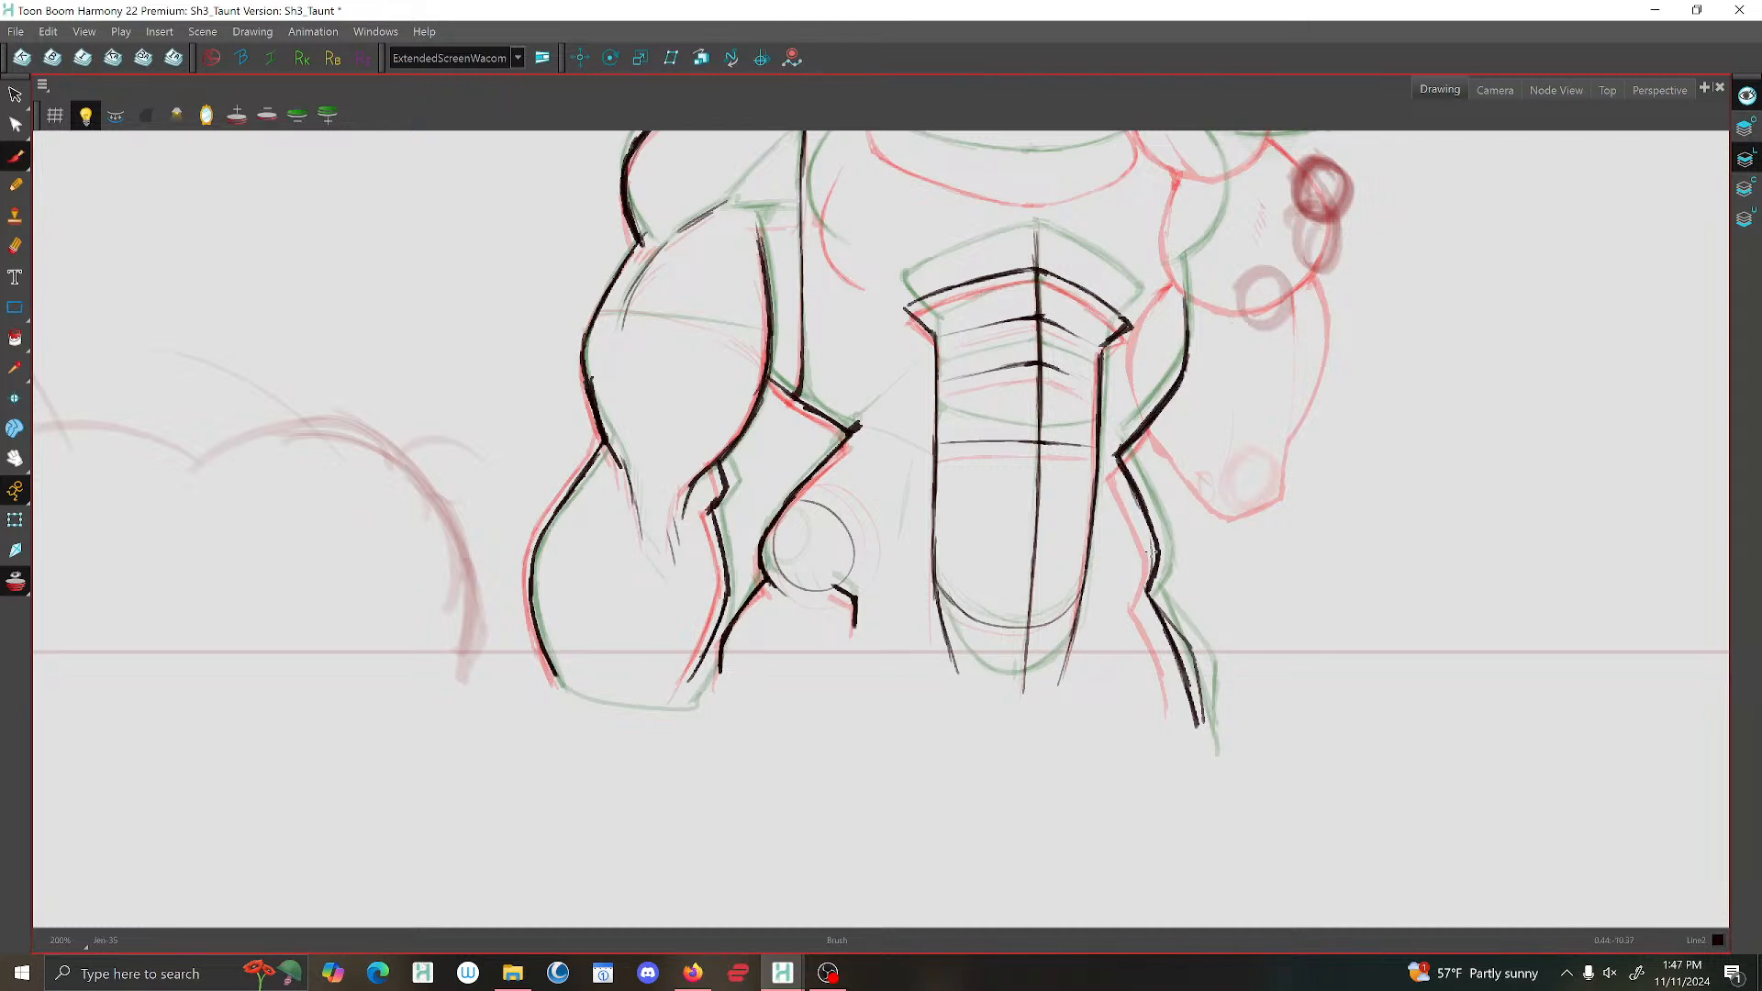
{"action": "key", "text": "f"}
{"action": "key", "text": "g"}
{"action": "key", "text": "g"}
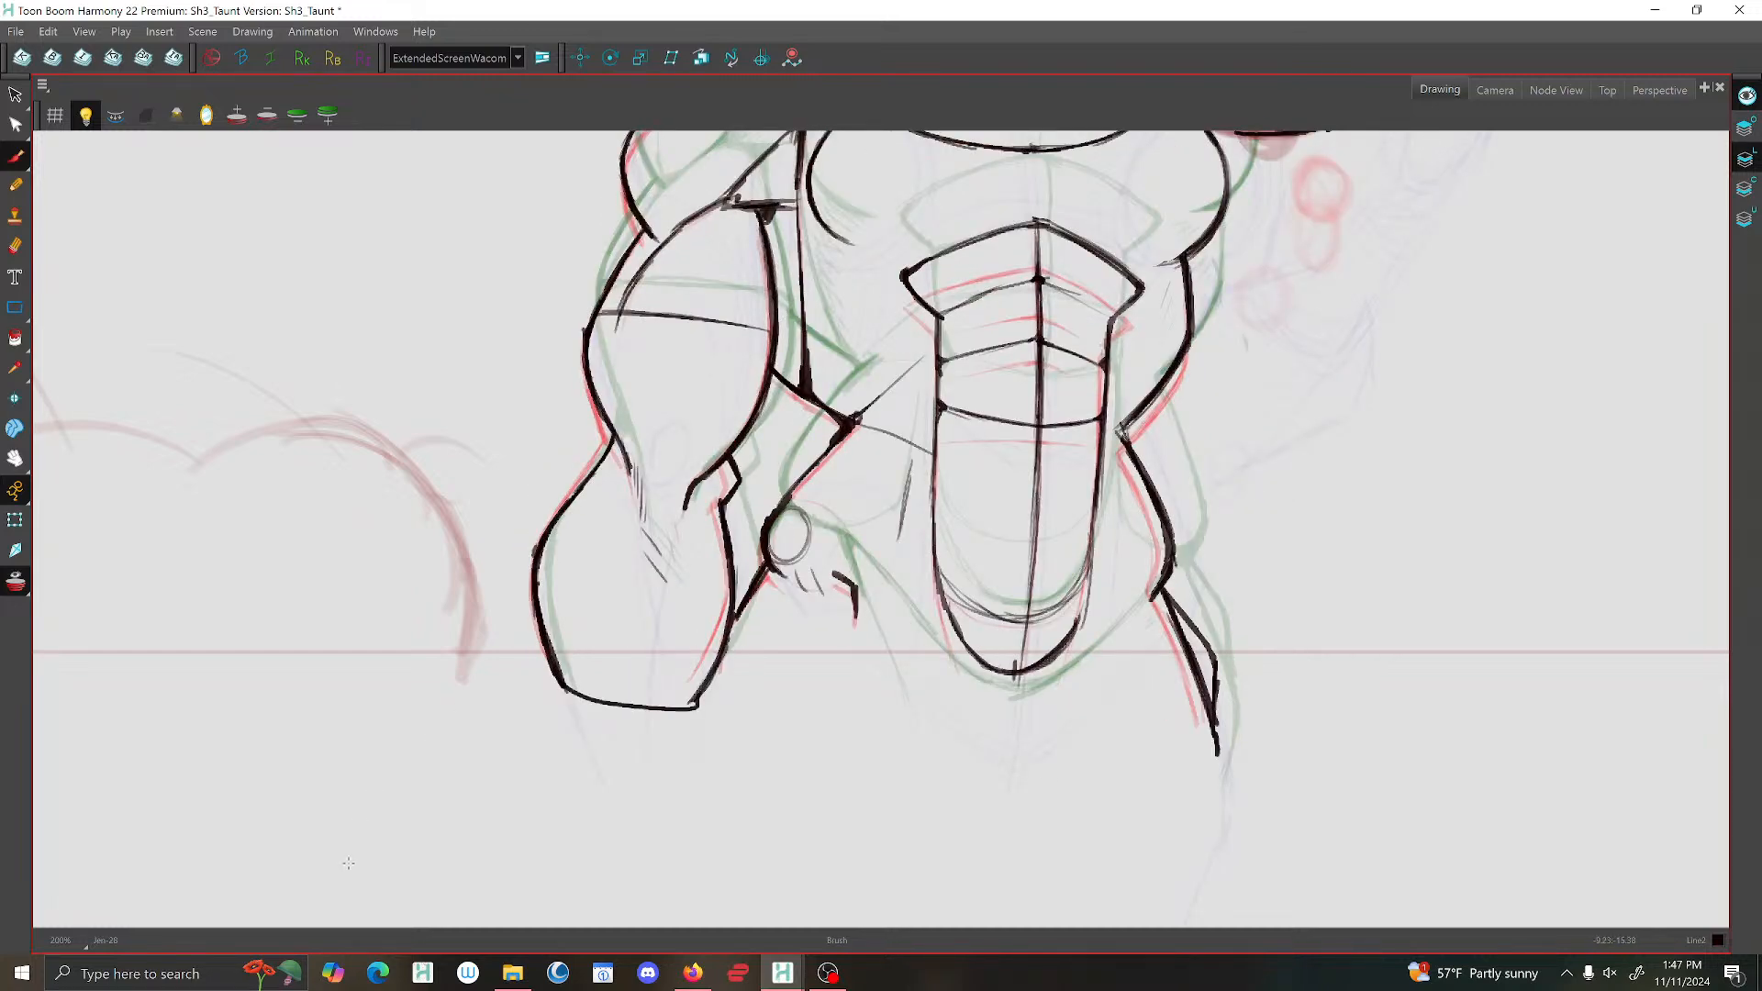
{"action": "left_click", "coordinate": [22, 588]}
{"action": "scroll", "coordinate": [987, 426], "scroll_direction": "down", "scroll_amount": 3}
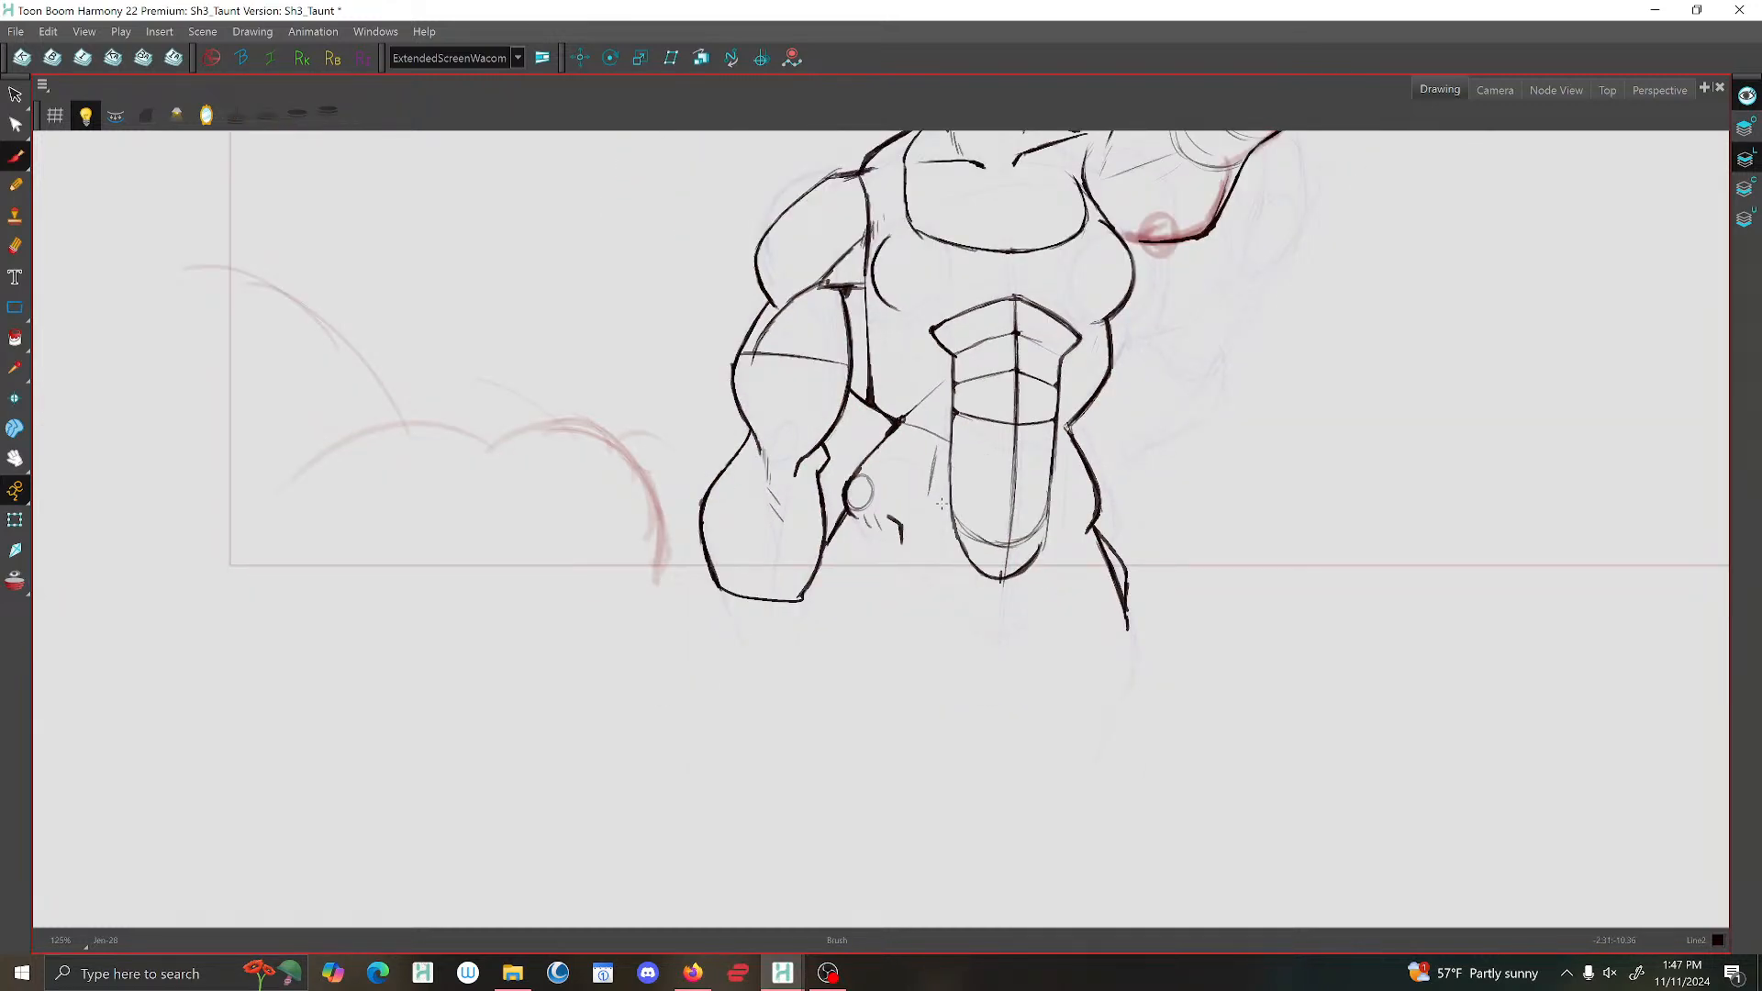
Flip between the in-between and its neighbouring drawings to compare the torso and lowered arm.
{"action": "left_click_drag", "start_coordinate": [937, 502], "coordinate": [807, 664]}
{"action": "key", "text": "f"}
{"action": "key", "text": "f"}
{"action": "key", "text": "g"}
{"action": "key", "text": "g"}
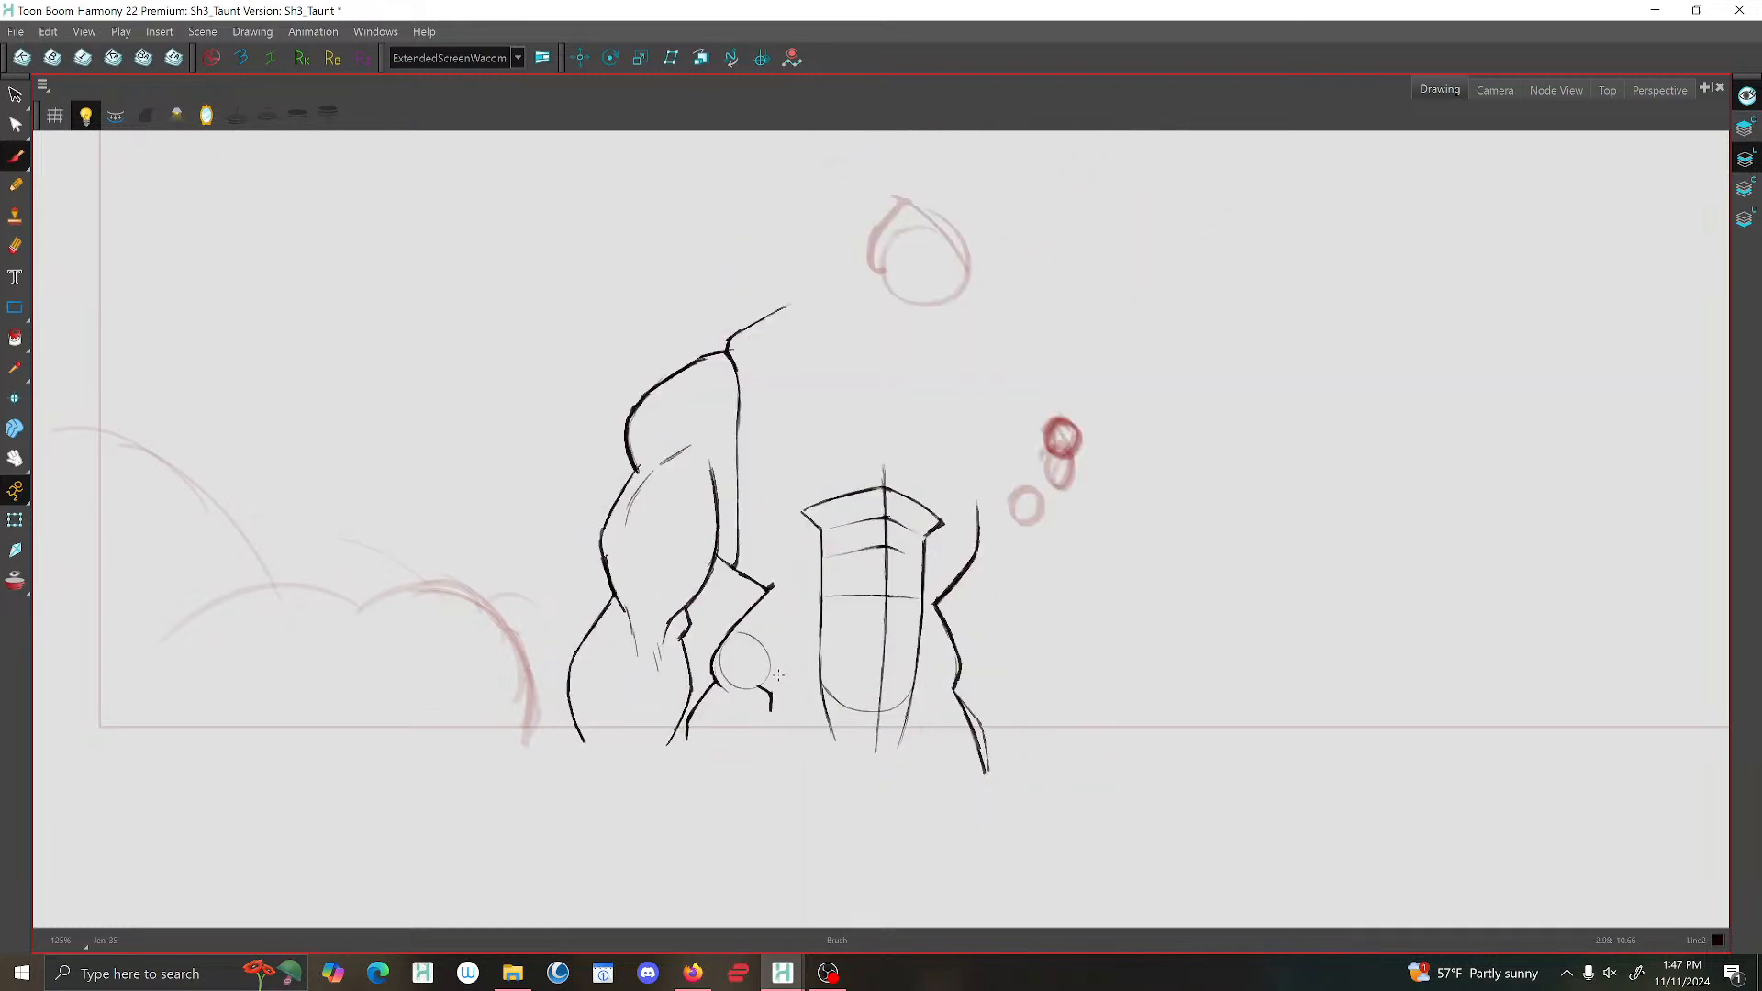
{"action": "key", "text": "f"}
{"action": "key", "text": "f"}
{"action": "key", "text": "g"}
Turn on onion skin and draw the curved chest contour beside the lowered arm, between the neighbouring poses' chest lines.
{"action": "key", "text": "g"}
{"action": "left_click", "coordinate": [19, 589]}
{"action": "key", "text": "f"}
{"action": "scroll", "coordinate": [771, 439], "scroll_direction": "up", "scroll_amount": 4}
{"action": "key", "text": "f"}
{"action": "key", "text": "f"}
{"action": "key", "text": "g"}
{"action": "key", "text": "g"}
{"action": "mouse_move", "coordinate": [743, 407]}
{"action": "left_mouse_down"}
{"action": "mouse_move", "coordinate": [720, 487]}
{"action": "mouse_move", "coordinate": [767, 533]}
{"action": "left_mouse_up"}
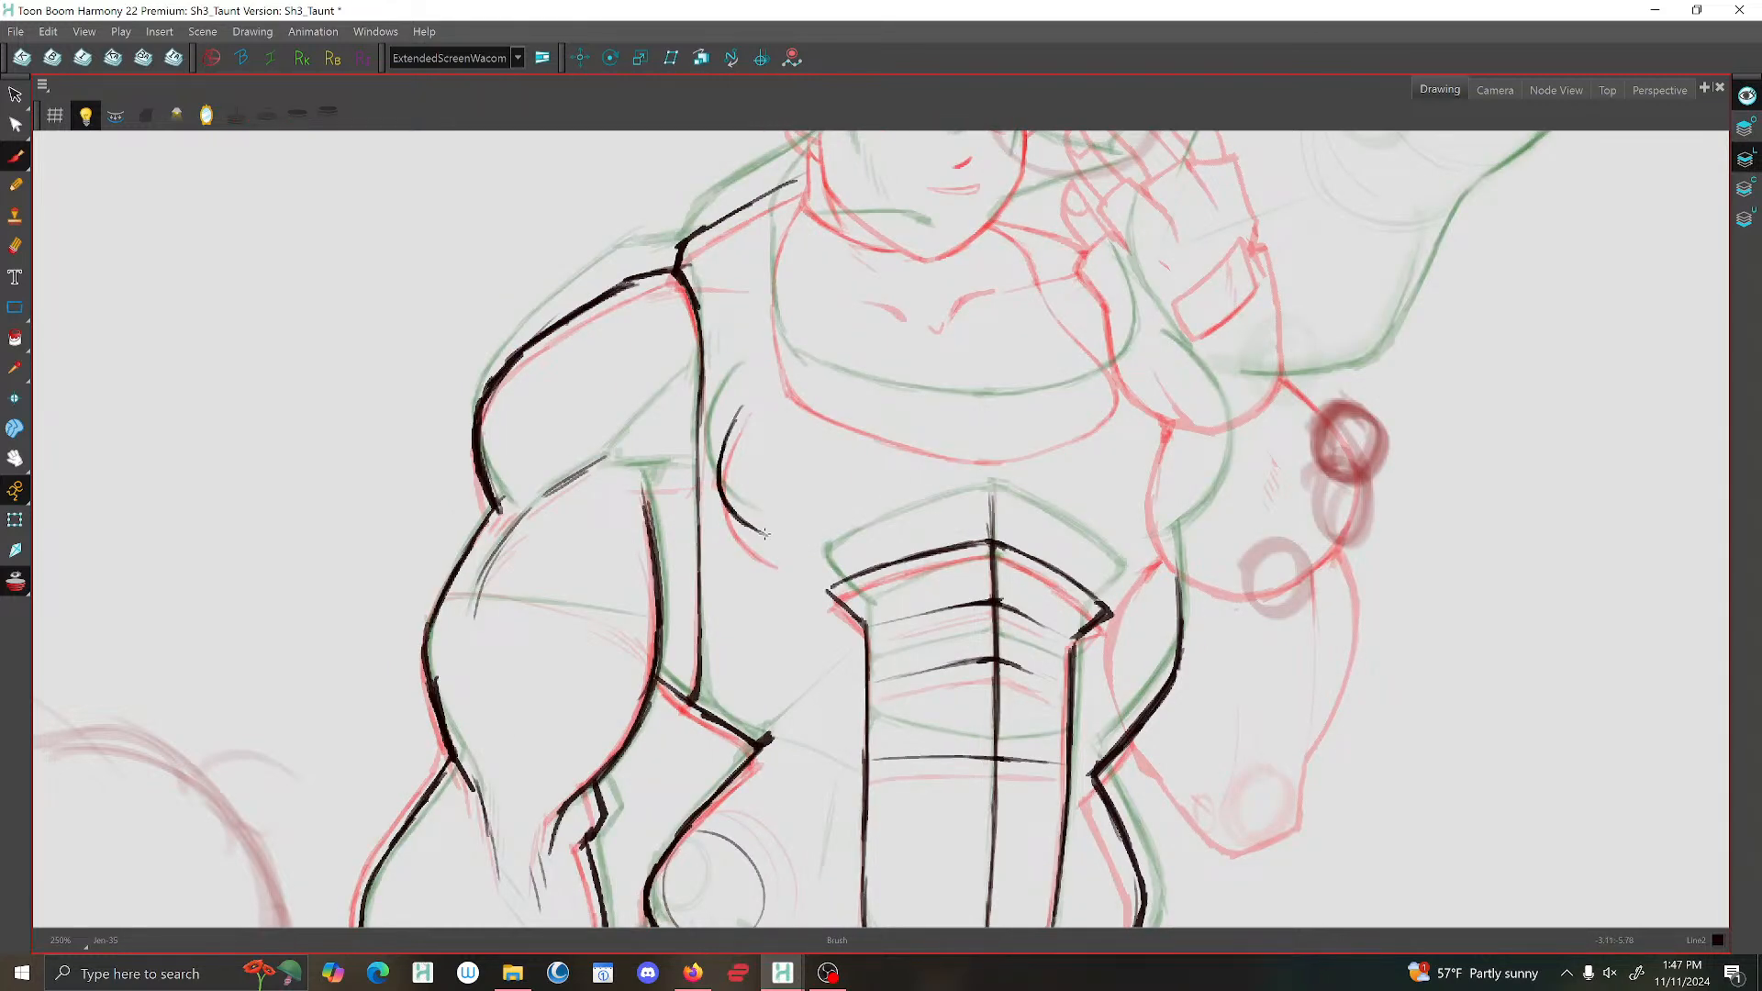
{"action": "mouse_move", "coordinate": [741, 406]}
{"action": "left_mouse_down"}
{"action": "mouse_move", "coordinate": [717, 476]}
{"action": "mouse_move", "coordinate": [765, 529]}
{"action": "left_mouse_up"}
{"action": "key", "text": "f"}
{"action": "key", "text": "f"}
{"action": "key", "text": "g"}
{"action": "key", "text": "g"}
{"action": "key", "text": "g"}
{"action": "key", "text": "f"}
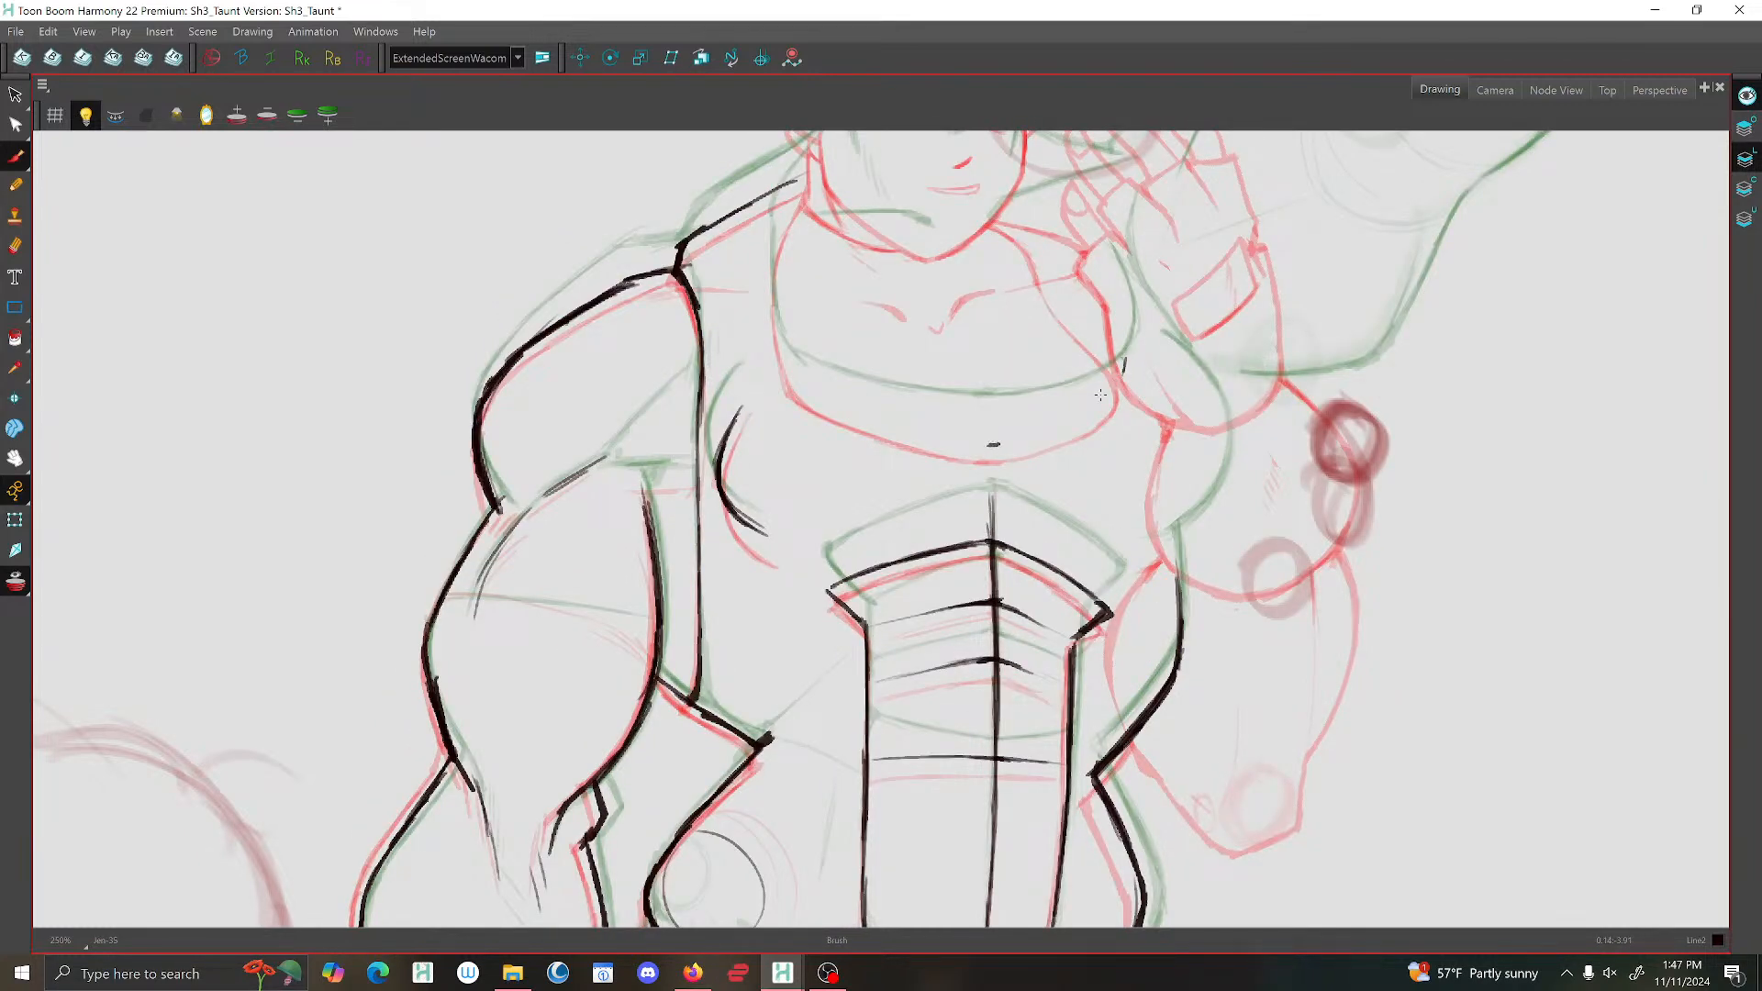
Draw the shirt's rounded neckline across the chest and up its lowered-arm side, midway between the onion-skinned necklines.
{"action": "left_click_drag", "start_coordinate": [1112, 396], "coordinate": [993, 445]}
{"action": "key", "text": "g"}
{"action": "key", "text": "f"}
{"action": "mouse_move", "coordinate": [980, 444]}
{"action": "left_mouse_down"}
{"action": "mouse_move", "coordinate": [874, 420]}
{"action": "mouse_move", "coordinate": [796, 370]}
{"action": "left_mouse_up"}
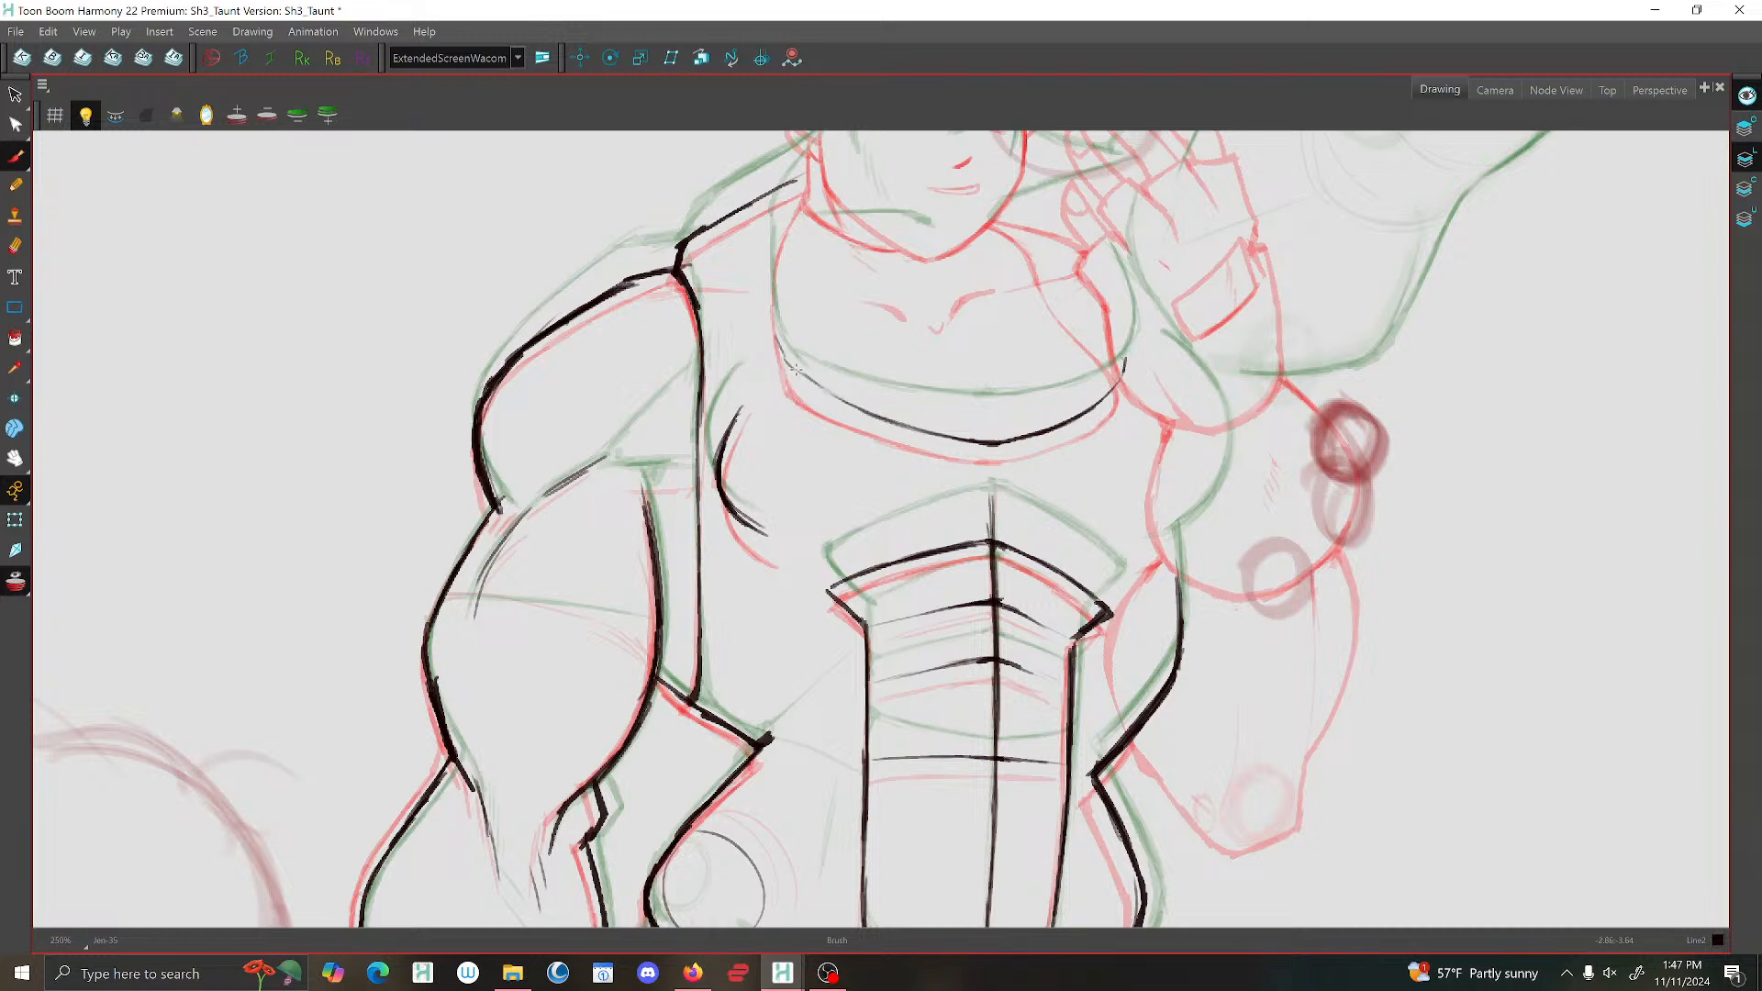
{"action": "left_click_drag", "start_coordinate": [784, 207], "coordinate": [773, 332]}
{"action": "mouse_move", "coordinate": [773, 314]}
{"action": "left_mouse_down"}
{"action": "mouse_move", "coordinate": [785, 360]}
{"action": "mouse_move", "coordinate": [867, 412]}
{"action": "left_mouse_up"}
{"action": "key", "text": "f"}
{"action": "key", "text": "g"}
{"action": "key", "text": "g"}
Go to the raised-arm drawing and delete the overlapping neckline strokes at the side and along the bottom curve.
{"action": "key", "text": "f"}
{"action": "key", "text": "f"}
{"action": "key", "text": "f"}
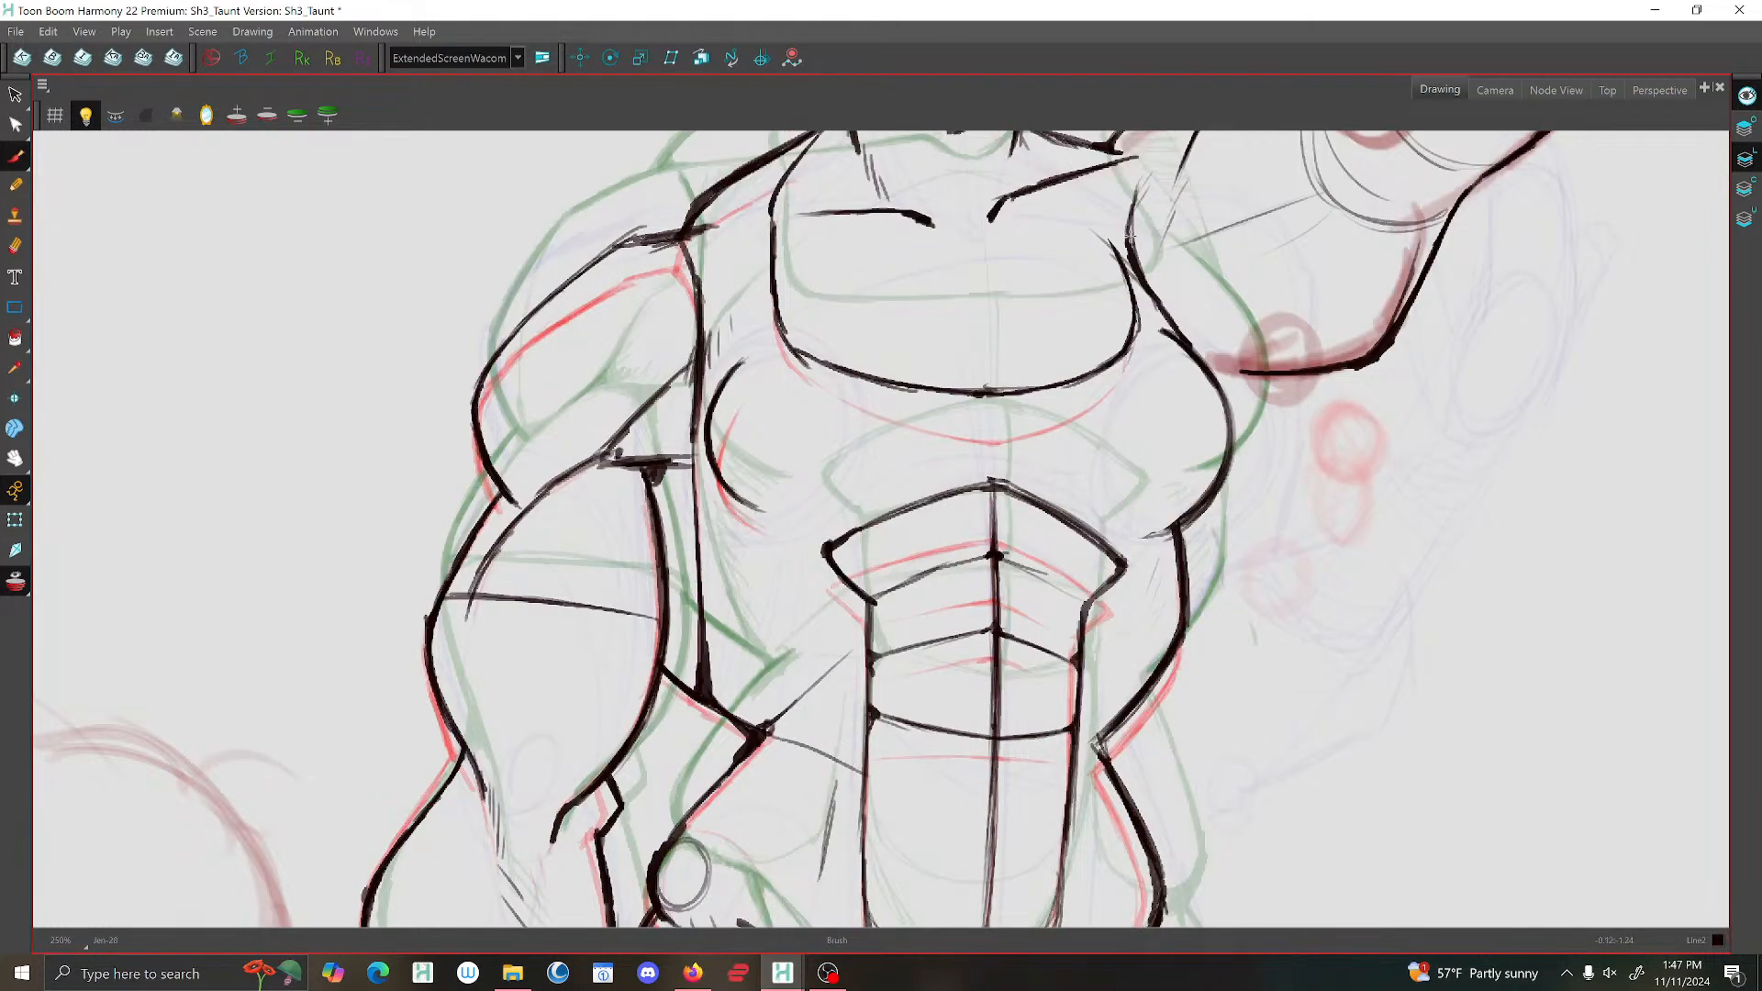
{"action": "left_click_drag", "start_coordinate": [1124, 315], "coordinate": [1041, 538]}
{"action": "key", "text": "2"}
{"action": "mouse_move", "coordinate": [957, 357]}
{"action": "left_mouse_down"}
{"action": "mouse_move", "coordinate": [1056, 513]}
{"action": "mouse_move", "coordinate": [1073, 615]}
{"action": "left_mouse_up"}
{"action": "key", "text": "1"}
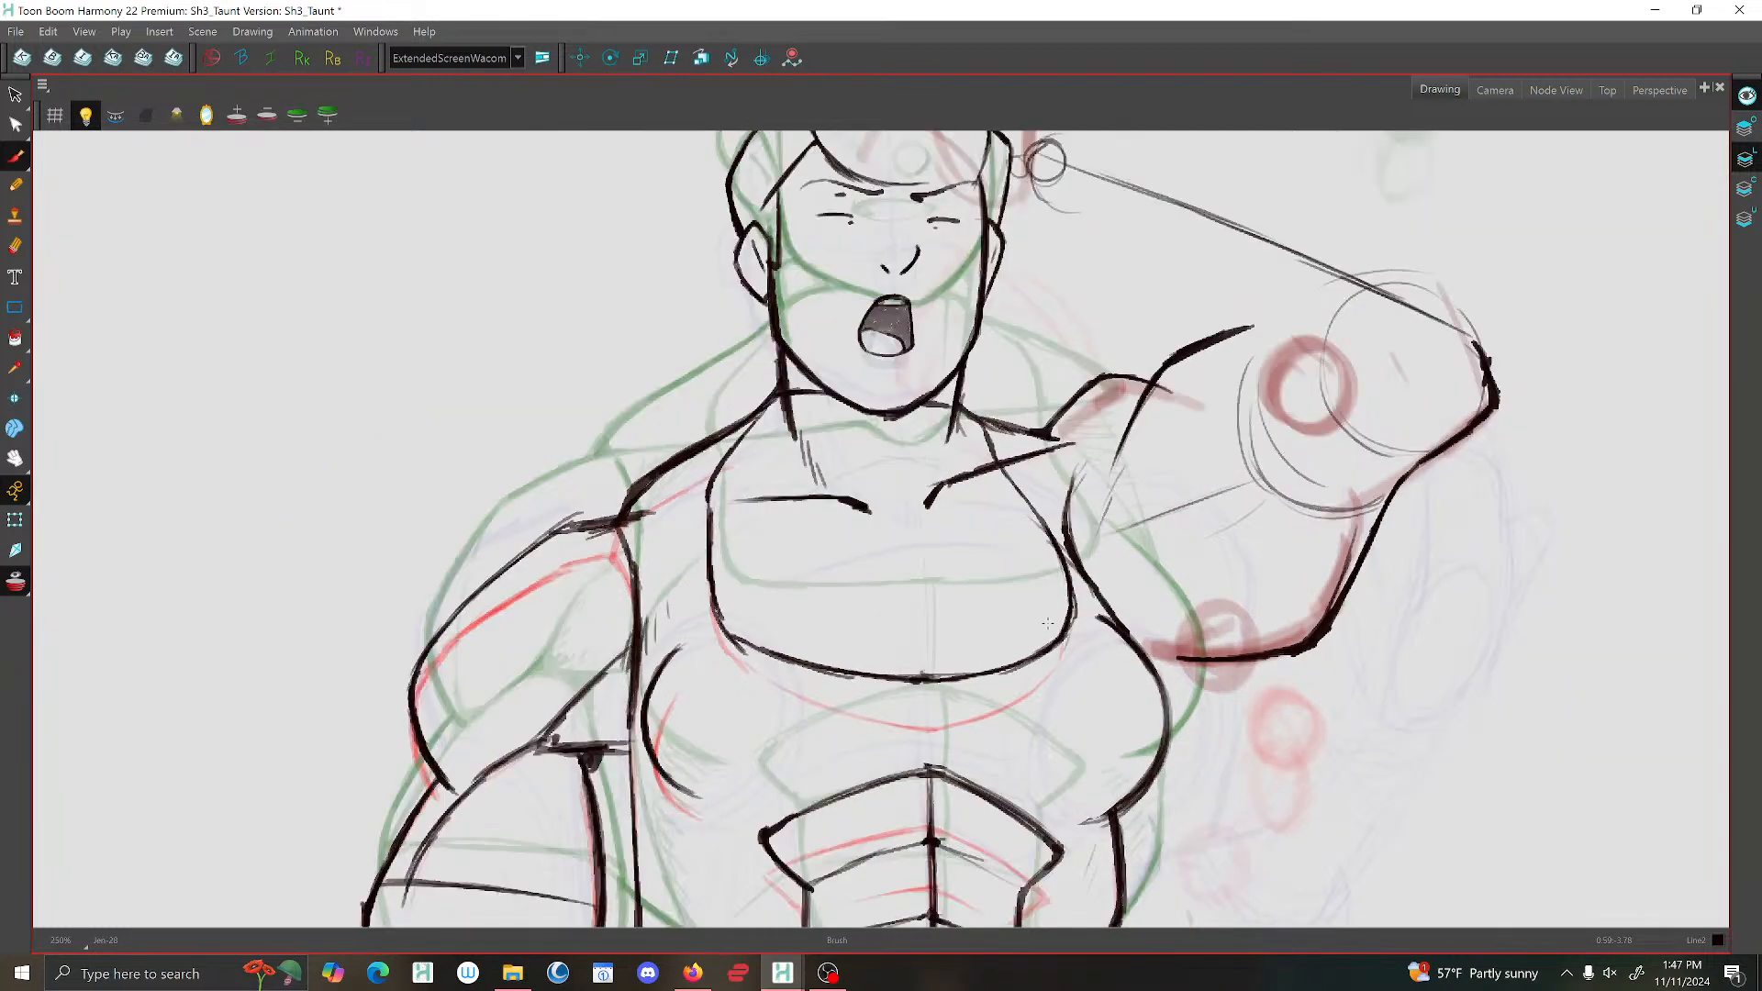
{"action": "left_click_drag", "start_coordinate": [1057, 531], "coordinate": [1035, 428]}
{"action": "left_click", "coordinate": [15, 95]}
{"action": "left_click", "coordinate": [1053, 504]}
{"action": "key", "text": "Delete"}
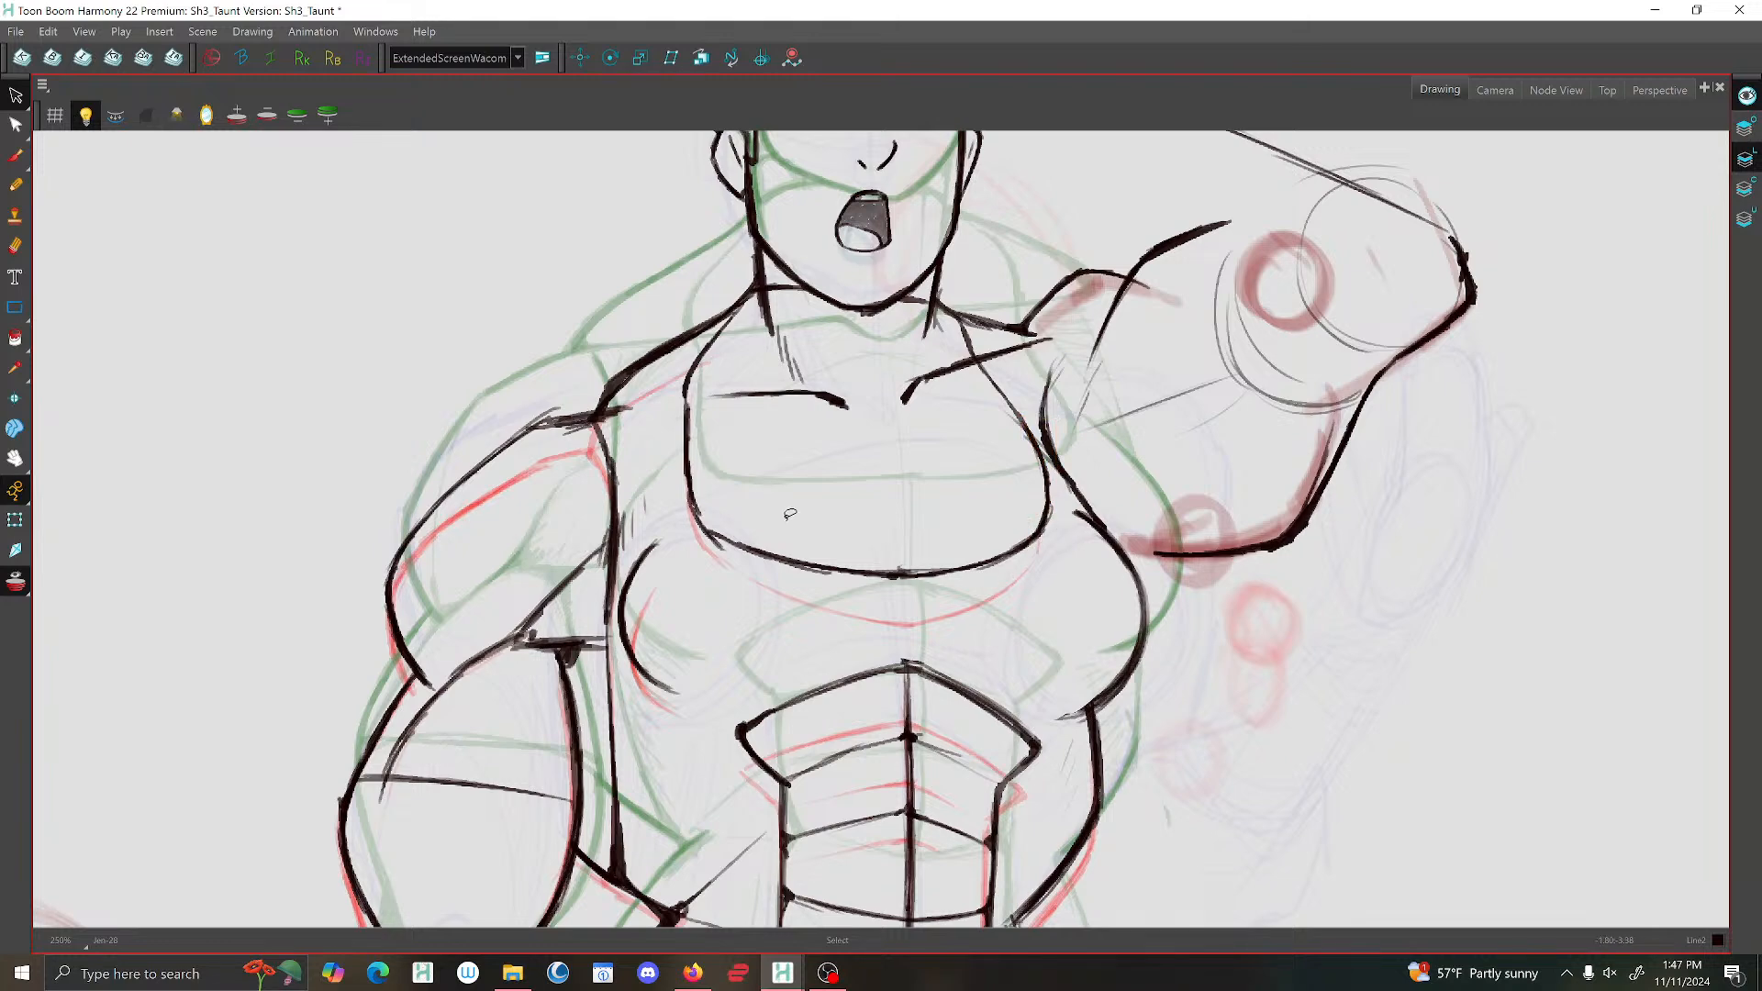
{"action": "left_click", "coordinate": [817, 566]}
{"action": "key", "text": "Delete"}
Redraw the neckline's lower corner on the lowered-arm side with the Brush, and turn off onion skin.
{"action": "key", "text": "alt+b"}
{"action": "scroll", "coordinate": [676, 496], "scroll_direction": "up", "scroll_amount": 3}
{"action": "left_click_drag", "start_coordinate": [800, 584], "coordinate": [688, 520]}
{"action": "scroll", "coordinate": [706, 504], "scroll_direction": "down", "scroll_amount": 3}
{"action": "scroll", "coordinate": [742, 385], "scroll_direction": "up", "scroll_amount": 2}
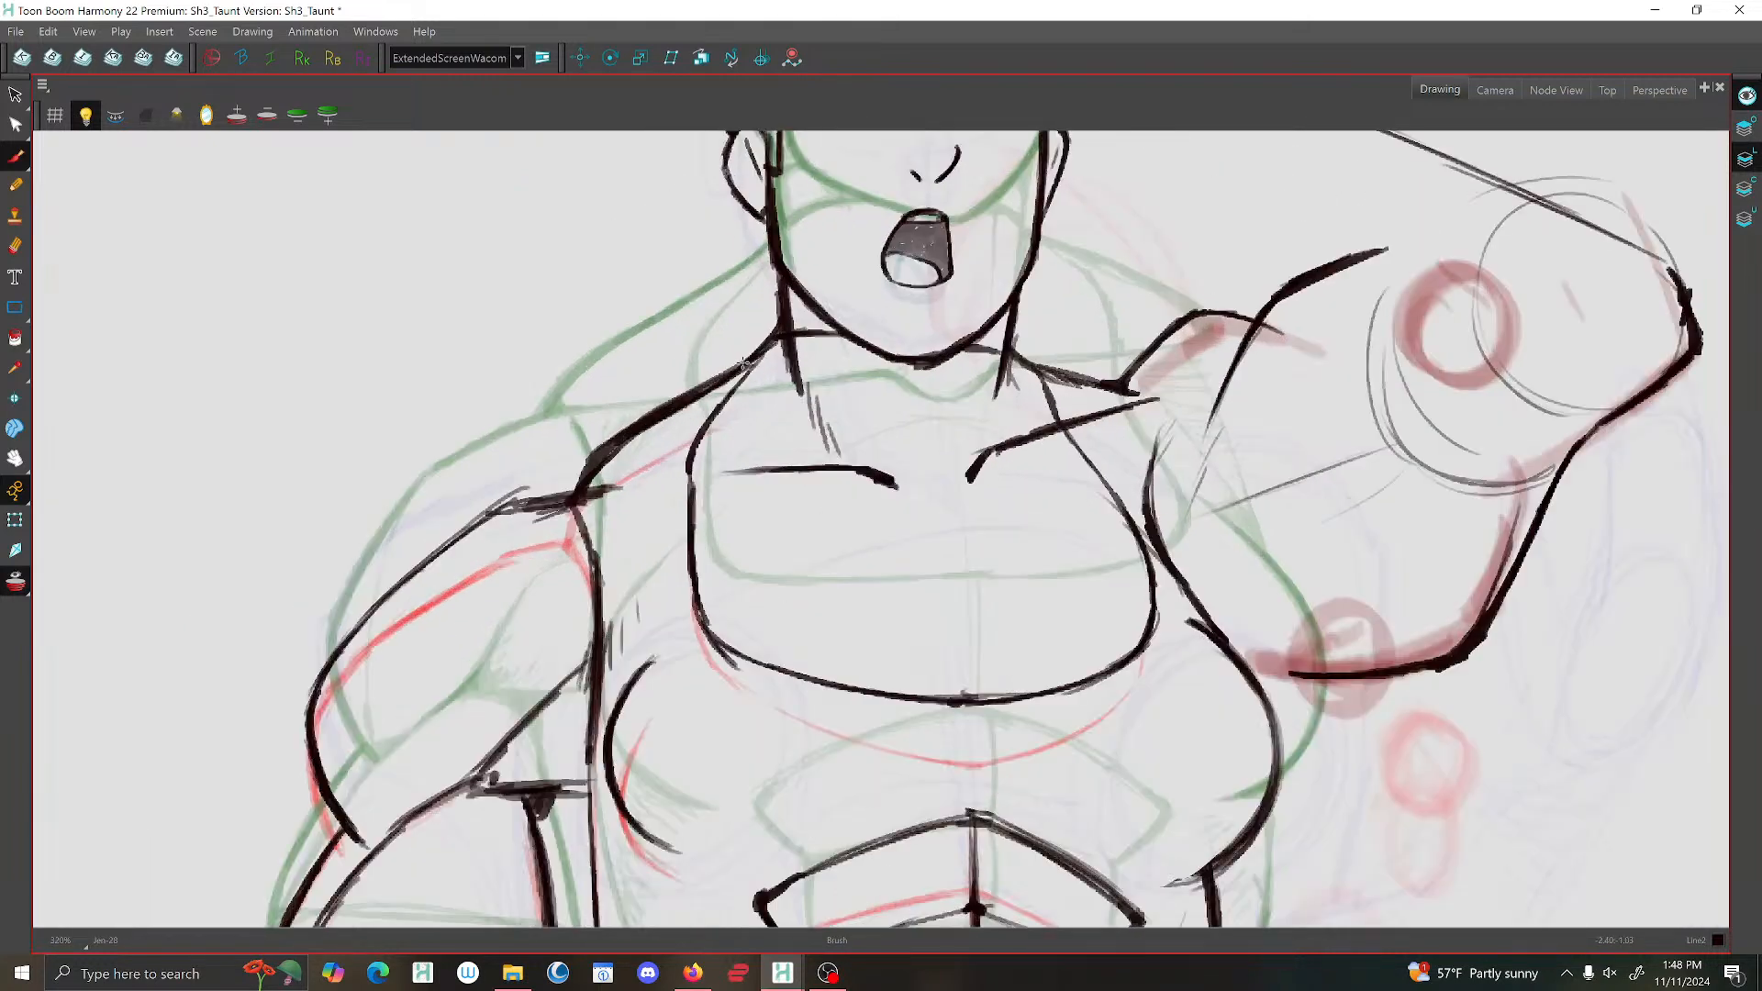
{"action": "scroll", "coordinate": [761, 353], "scroll_direction": "down", "scroll_amount": 3}
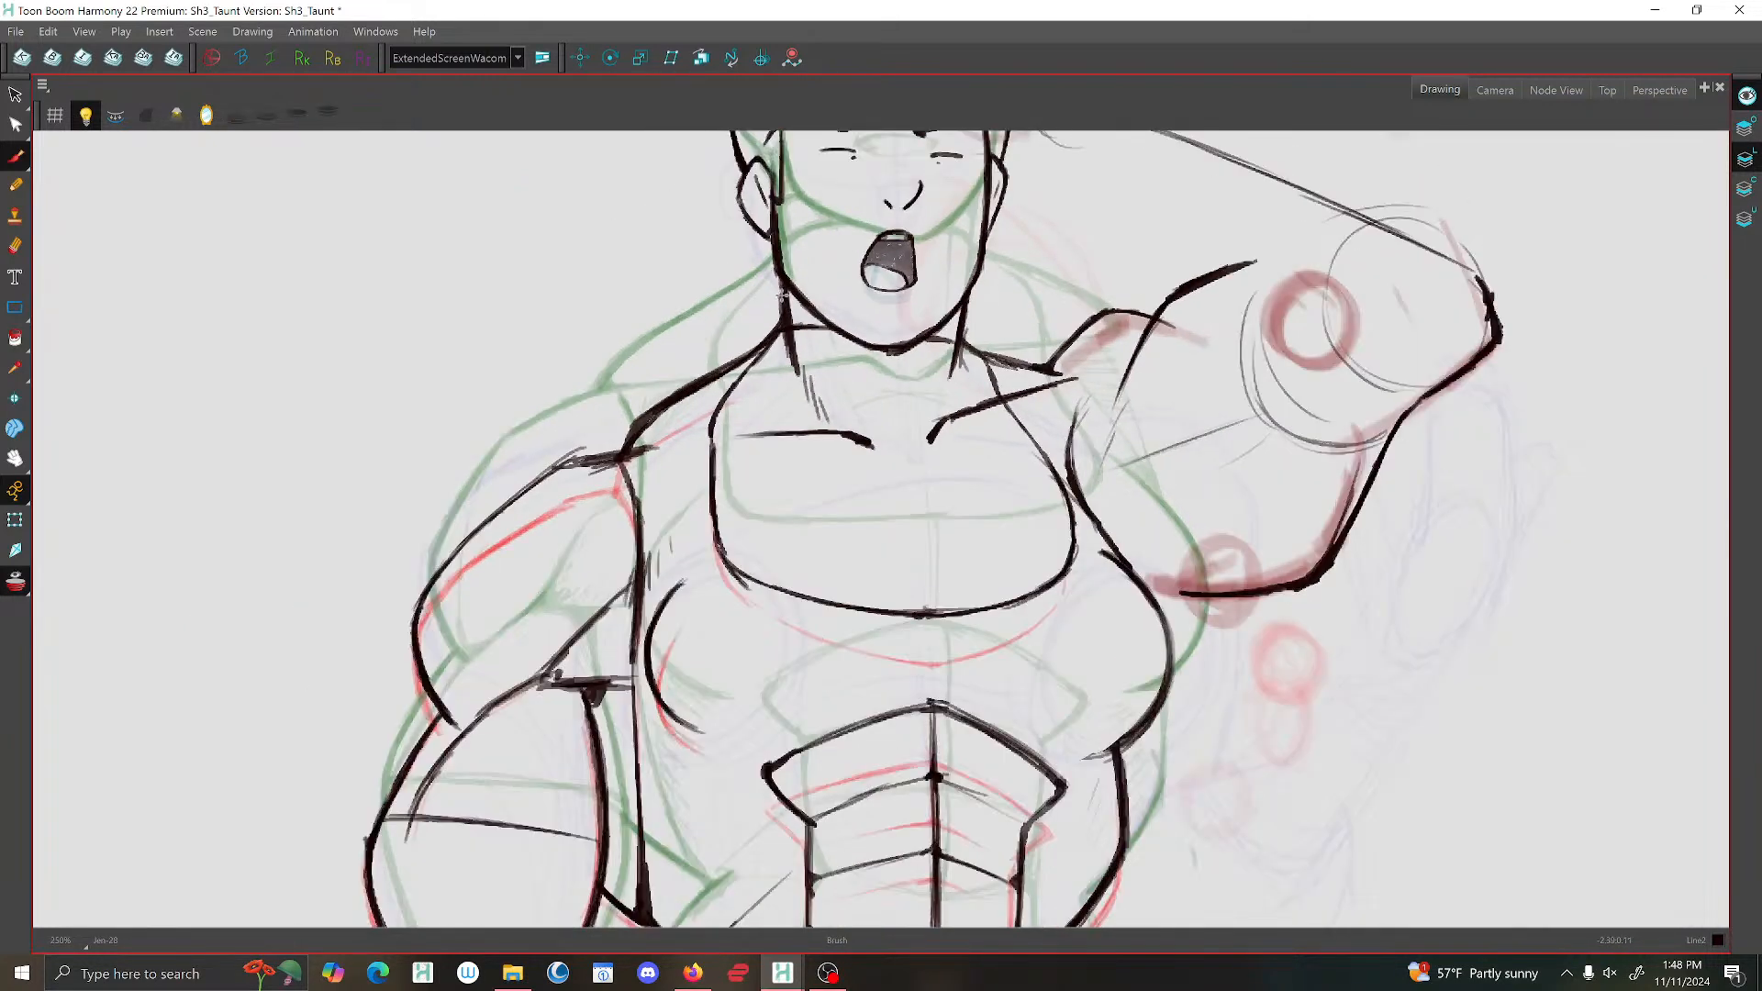
{"action": "scroll", "coordinate": [783, 287], "scroll_direction": "down", "scroll_amount": 1}
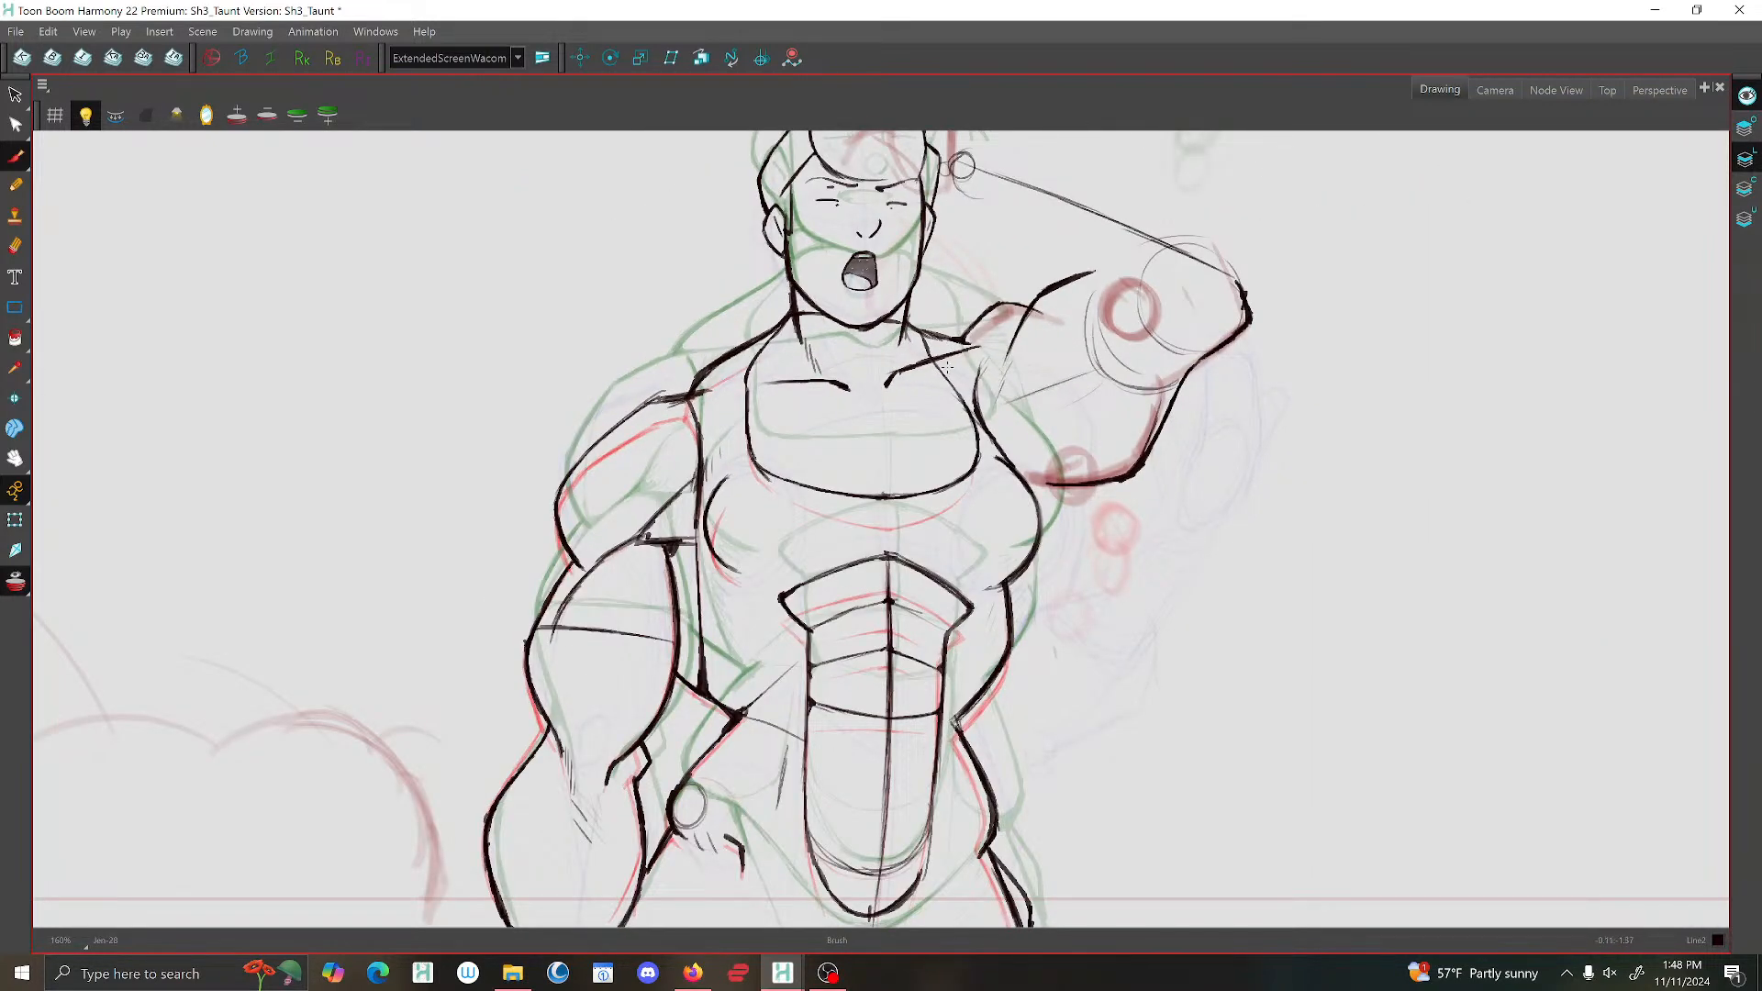
{"action": "scroll", "coordinate": [932, 390], "scroll_direction": "down", "scroll_amount": 1}
{"action": "left_click_drag", "start_coordinate": [932, 394], "coordinate": [935, 367]}
{"action": "left_click", "coordinate": [29, 586]}
Flip between the in-between and its neighbouring drawings to check the neckline and chest.
{"action": "key", "text": "f"}
{"action": "key", "text": "g"}
{"action": "key", "text": "f"}
{"action": "key", "text": "f"}
{"action": "key", "text": "g"}
{"action": "key", "text": "g"}
{"action": "key", "text": "f"}
{"action": "key", "text": "f"}
{"action": "key", "text": "g"}
{"action": "key", "text": "g"}
{"action": "key", "text": "f"}
{"action": "key", "text": "f"}
{"action": "key", "text": "f"}
{"action": "key", "text": "g"}
{"action": "key", "text": "f"}
Draw the lower part of the outer chest contour on the raised-arm side, curving up from the torso line.
{"action": "mouse_move", "coordinate": [993, 539]}
{"action": "left_mouse_down"}
{"action": "mouse_move", "coordinate": [1015, 513]}
{"action": "mouse_move", "coordinate": [1006, 525]}
{"action": "left_mouse_up"}
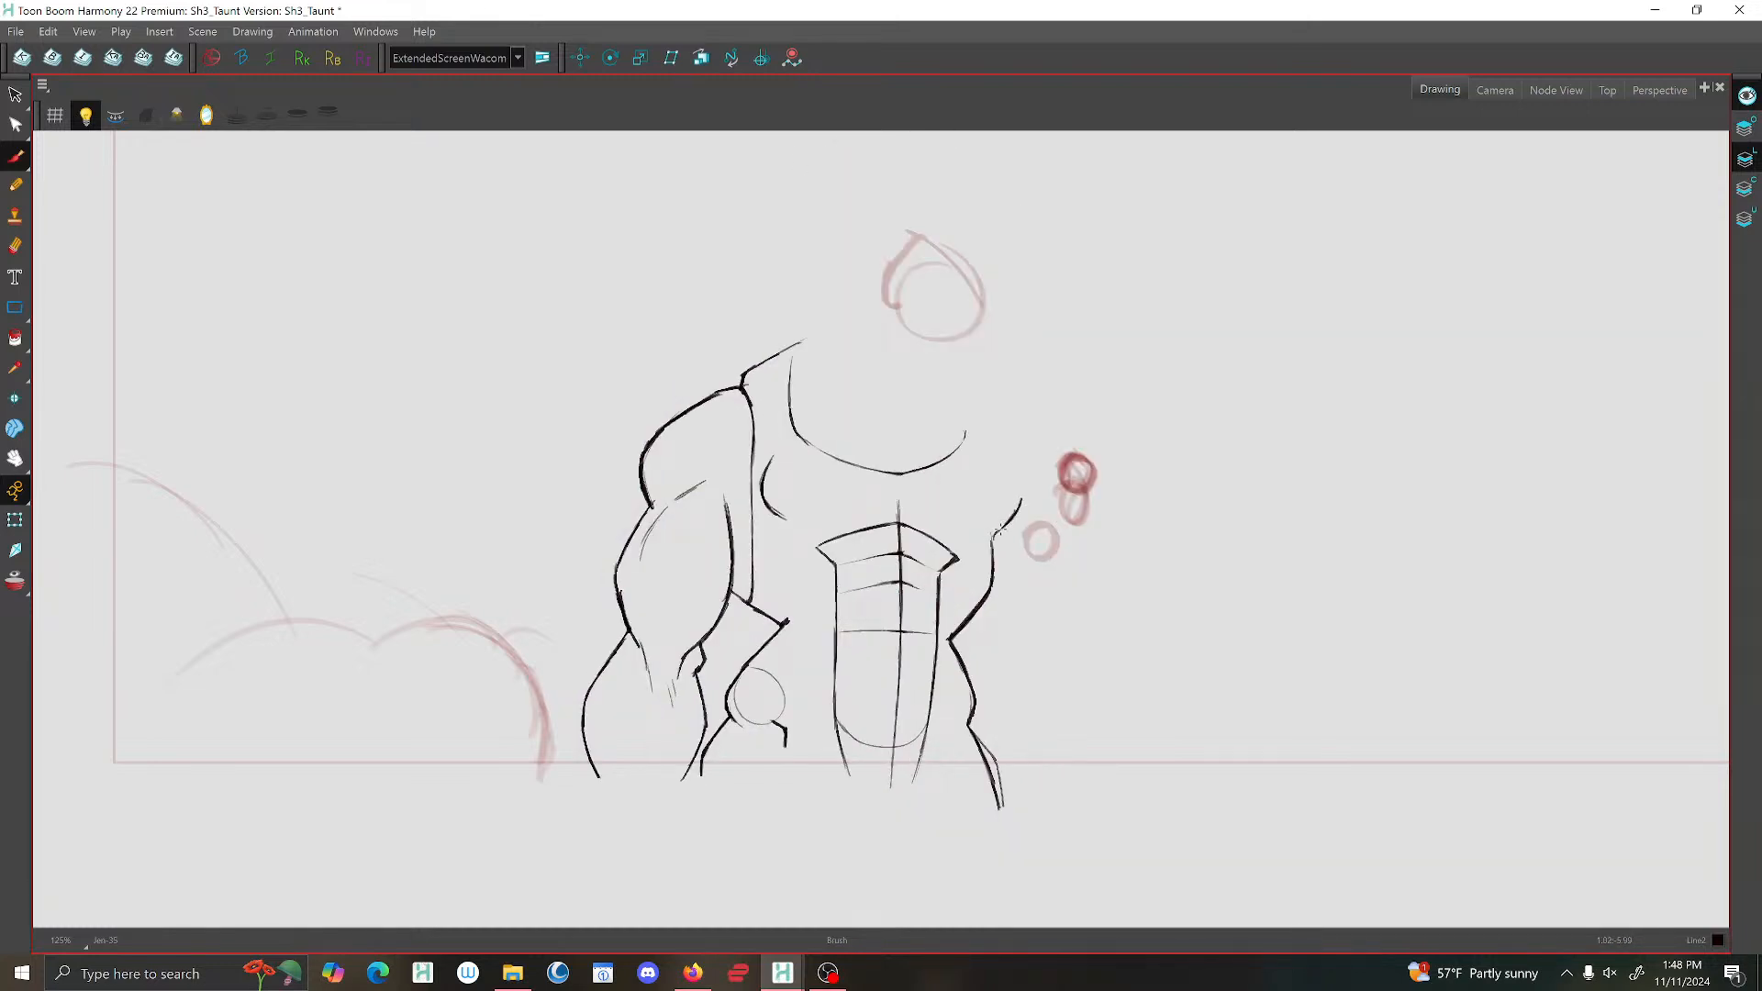
{"action": "key", "text": "g"}
{"action": "key", "text": "f"}
{"action": "key", "text": "f"}
{"action": "key", "text": "g"}
{"action": "key", "text": "g"}
{"action": "key", "text": "f"}
Complete the outer chest contour on the raised-arm side by rounding its upper part inward toward the armpit.
{"action": "key", "text": "g"}
{"action": "key", "text": "f"}
{"action": "mouse_move", "coordinate": [1019, 484]}
{"action": "left_mouse_down"}
{"action": "mouse_move", "coordinate": [994, 438]}
{"action": "mouse_move", "coordinate": [1021, 495]}
{"action": "left_mouse_up"}
Flip through the drawings from the raised-arm pose to the open-hand pose to check the torso's motion.
{"action": "key", "text": "f"}
{"action": "key", "text": "g"}
{"action": "key", "text": "g"}
{"action": "key", "text": "f"}
{"action": "key", "text": "f"}
{"action": "key", "text": "f"}
{"action": "key", "text": "f"}
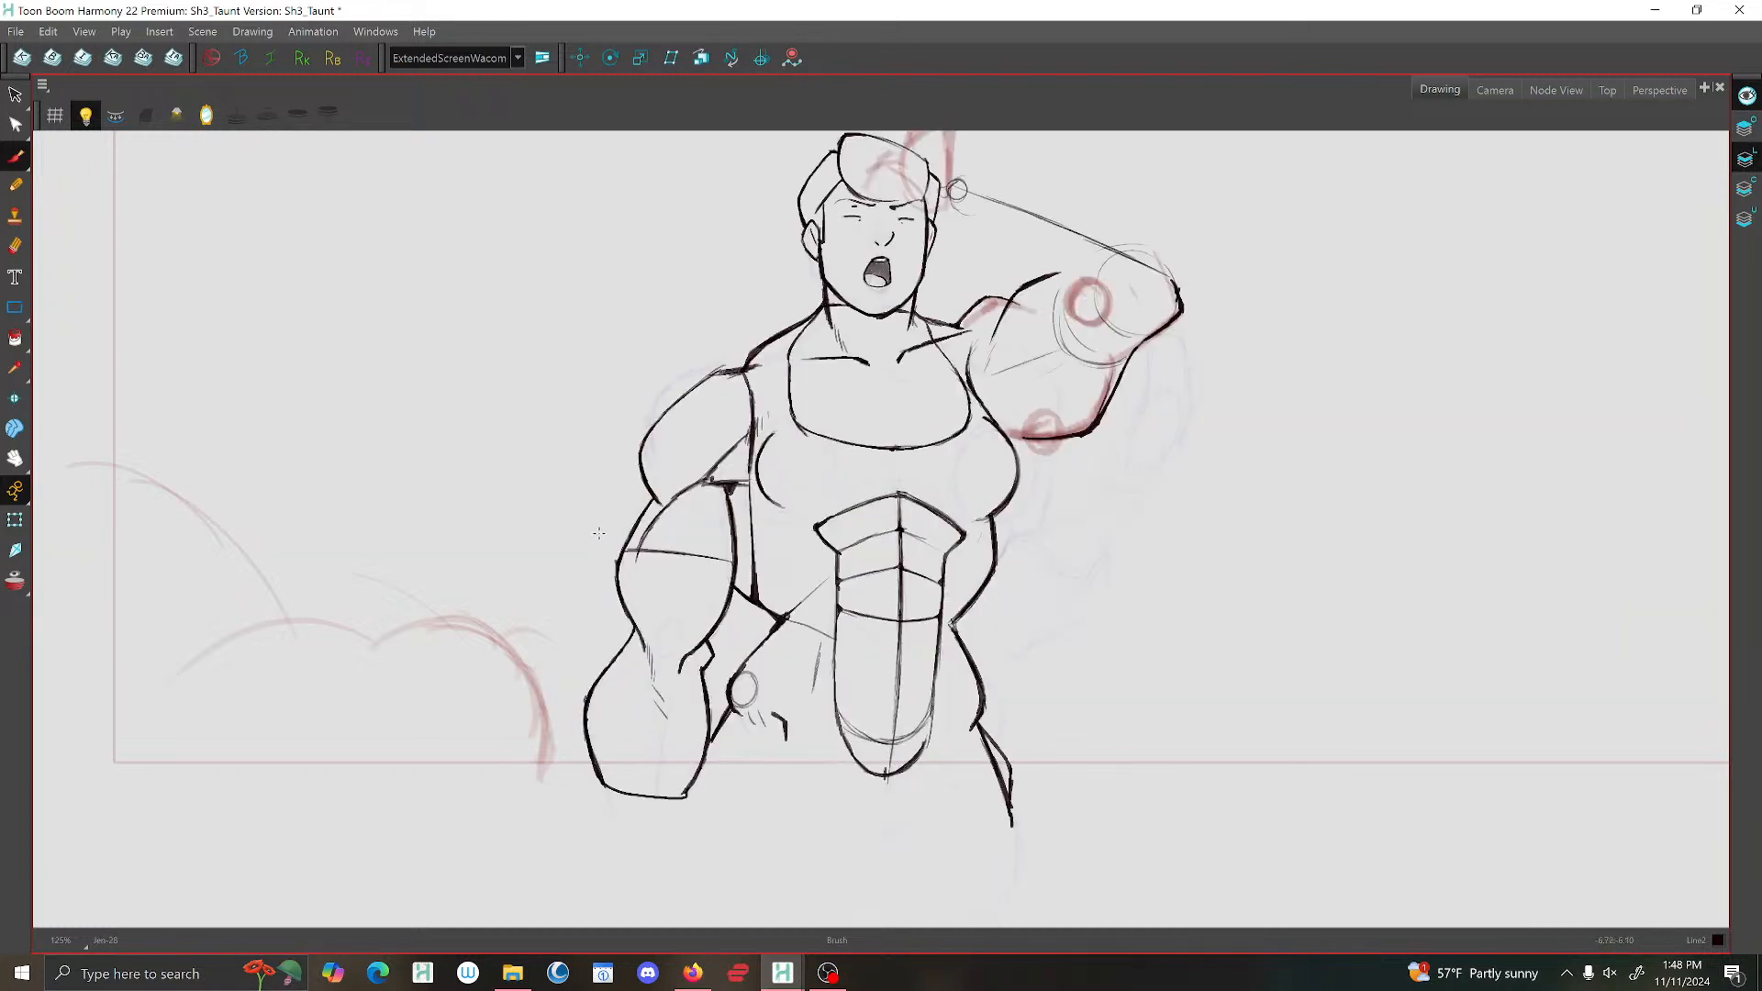
{"action": "key", "text": "g"}
{"action": "key", "text": "g"}
{"action": "key", "text": "f"}
{"action": "key", "text": "f"}
{"action": "key", "text": "f"}
{"action": "key", "text": "f"}
{"action": "key", "text": "f"}
{"action": "key", "text": "f"}
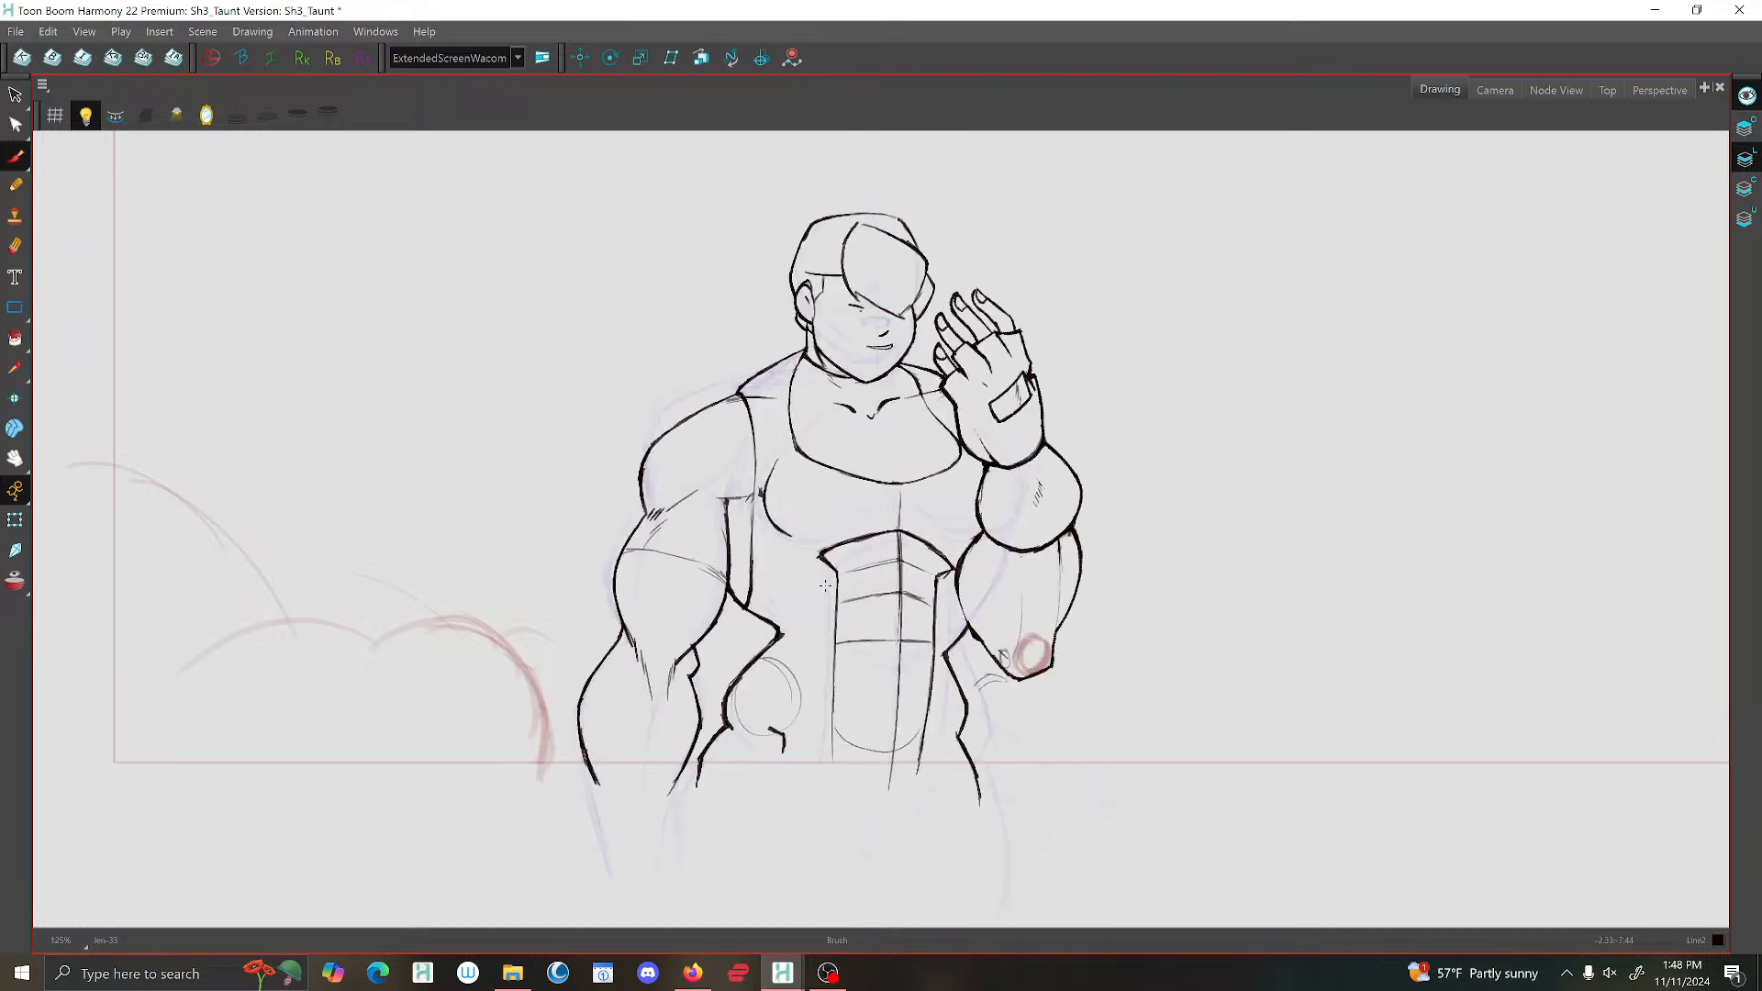
{"action": "key", "text": "f"}
{"action": "key", "text": "g"}
{"action": "key", "text": "f"}
{"action": "key", "text": "g"}
Save the scene and compare the in-between with its adjacent drawing.
{"action": "key", "text": "f"}
{"action": "key", "text": "f"}
{"action": "left_click", "coordinate": [16, 31]}
{"action": "left_click", "coordinate": [72, 165]}
{"action": "key", "text": "g"}
{"action": "key", "text": "f"}
{"action": "key", "text": "g"}
{"action": "key", "text": "f"}
{"action": "key", "text": "g"}
{"action": "key", "text": "f"}
{"action": "key", "text": "g"}
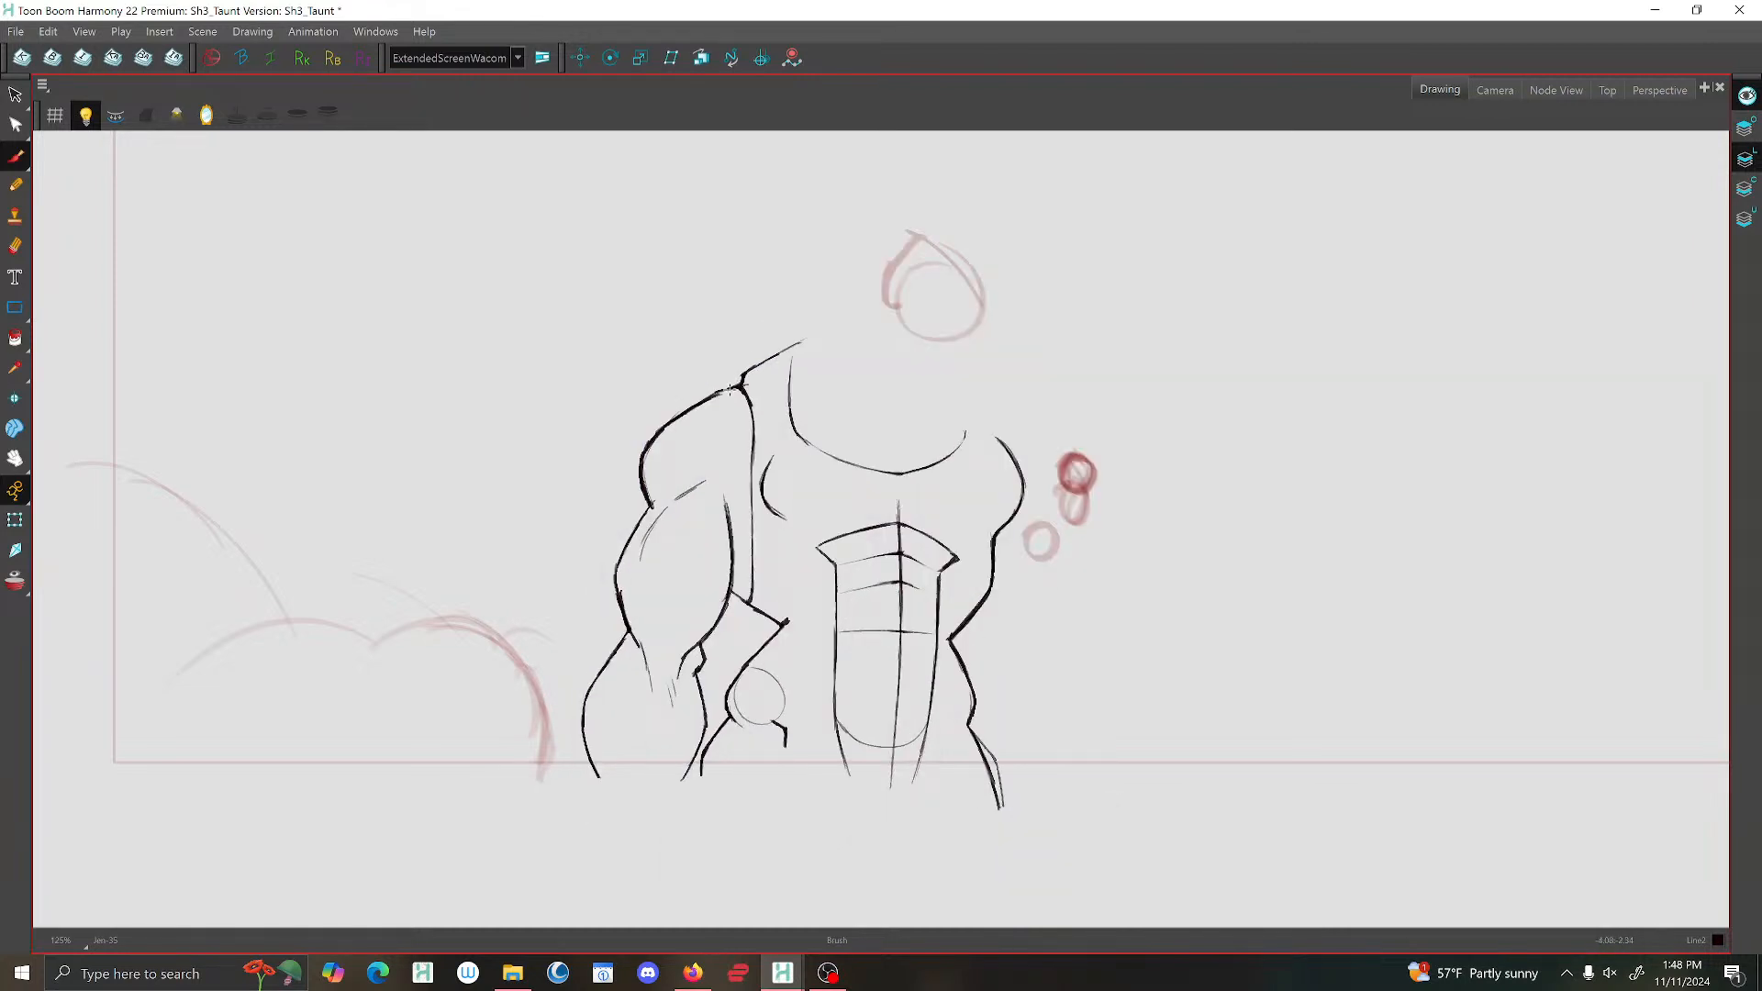
Extend the thin crease above the lowered arm's biceps up to the armpit line, comparing it with the neighbouring drawings.
{"action": "key", "text": "f"}
{"action": "key", "text": "g"}
{"action": "key", "text": "g"}
{"action": "key", "text": "f"}
{"action": "key", "text": "f"}
{"action": "key", "text": "g"}
{"action": "key", "text": "f"}
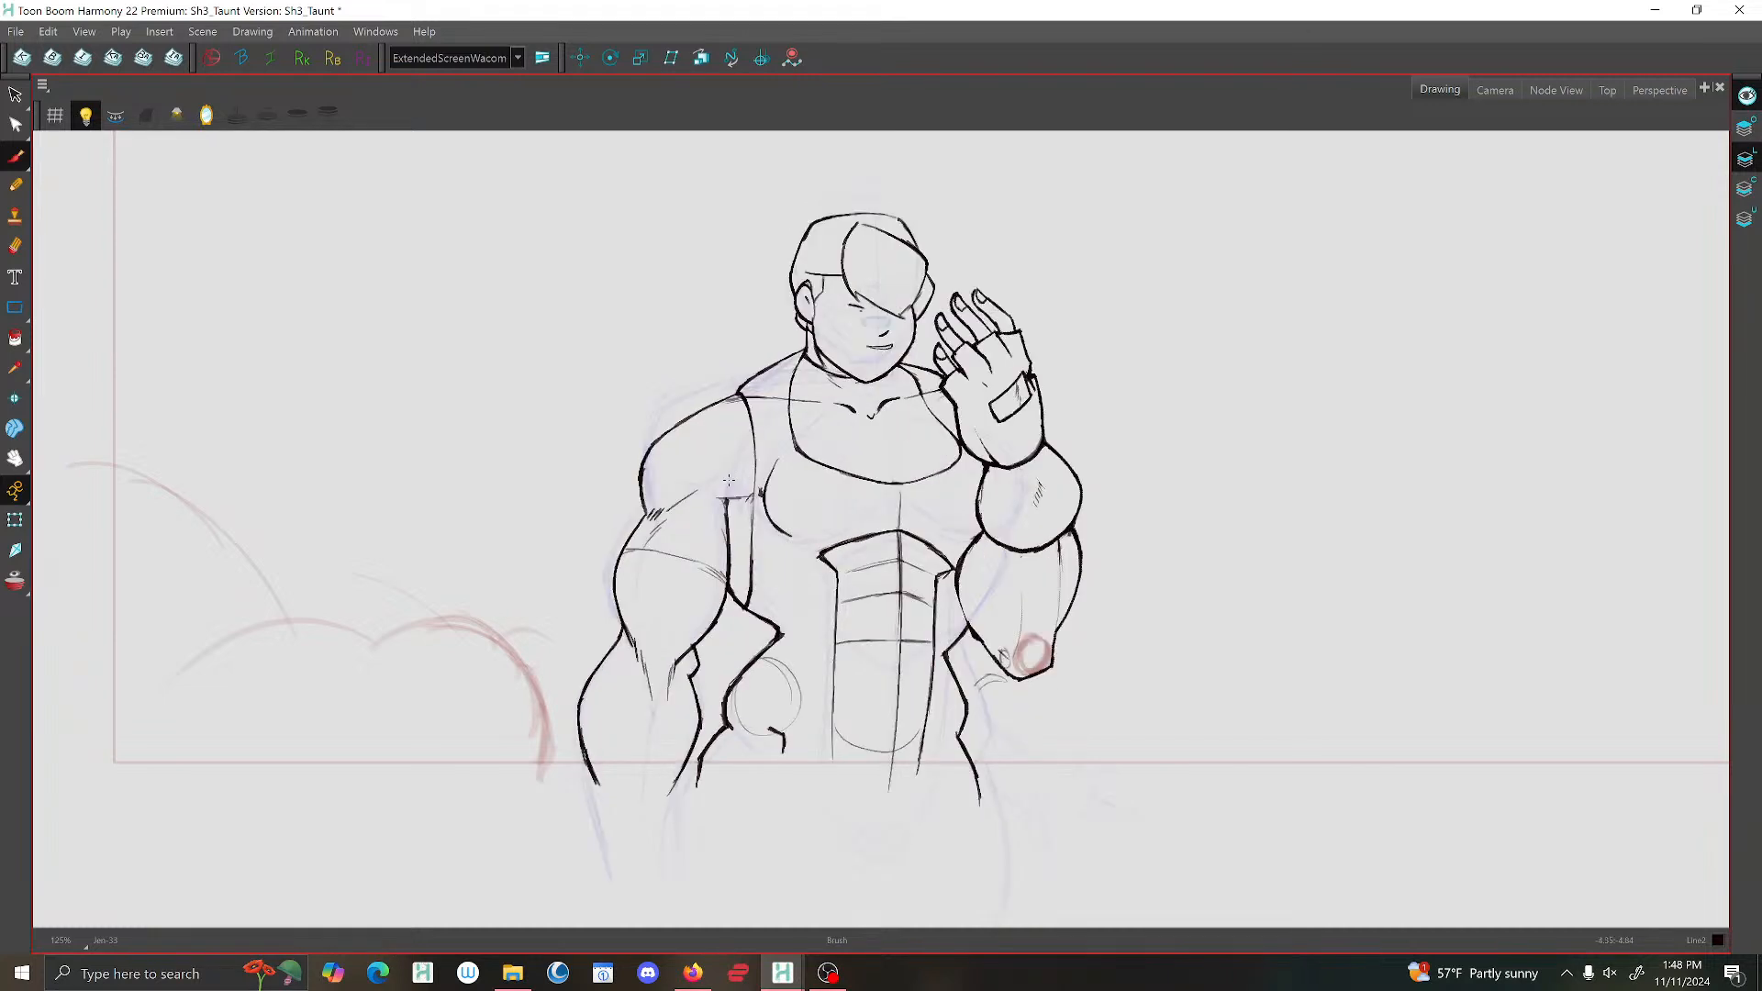
{"action": "key", "text": "g"}
{"action": "key", "text": "g"}
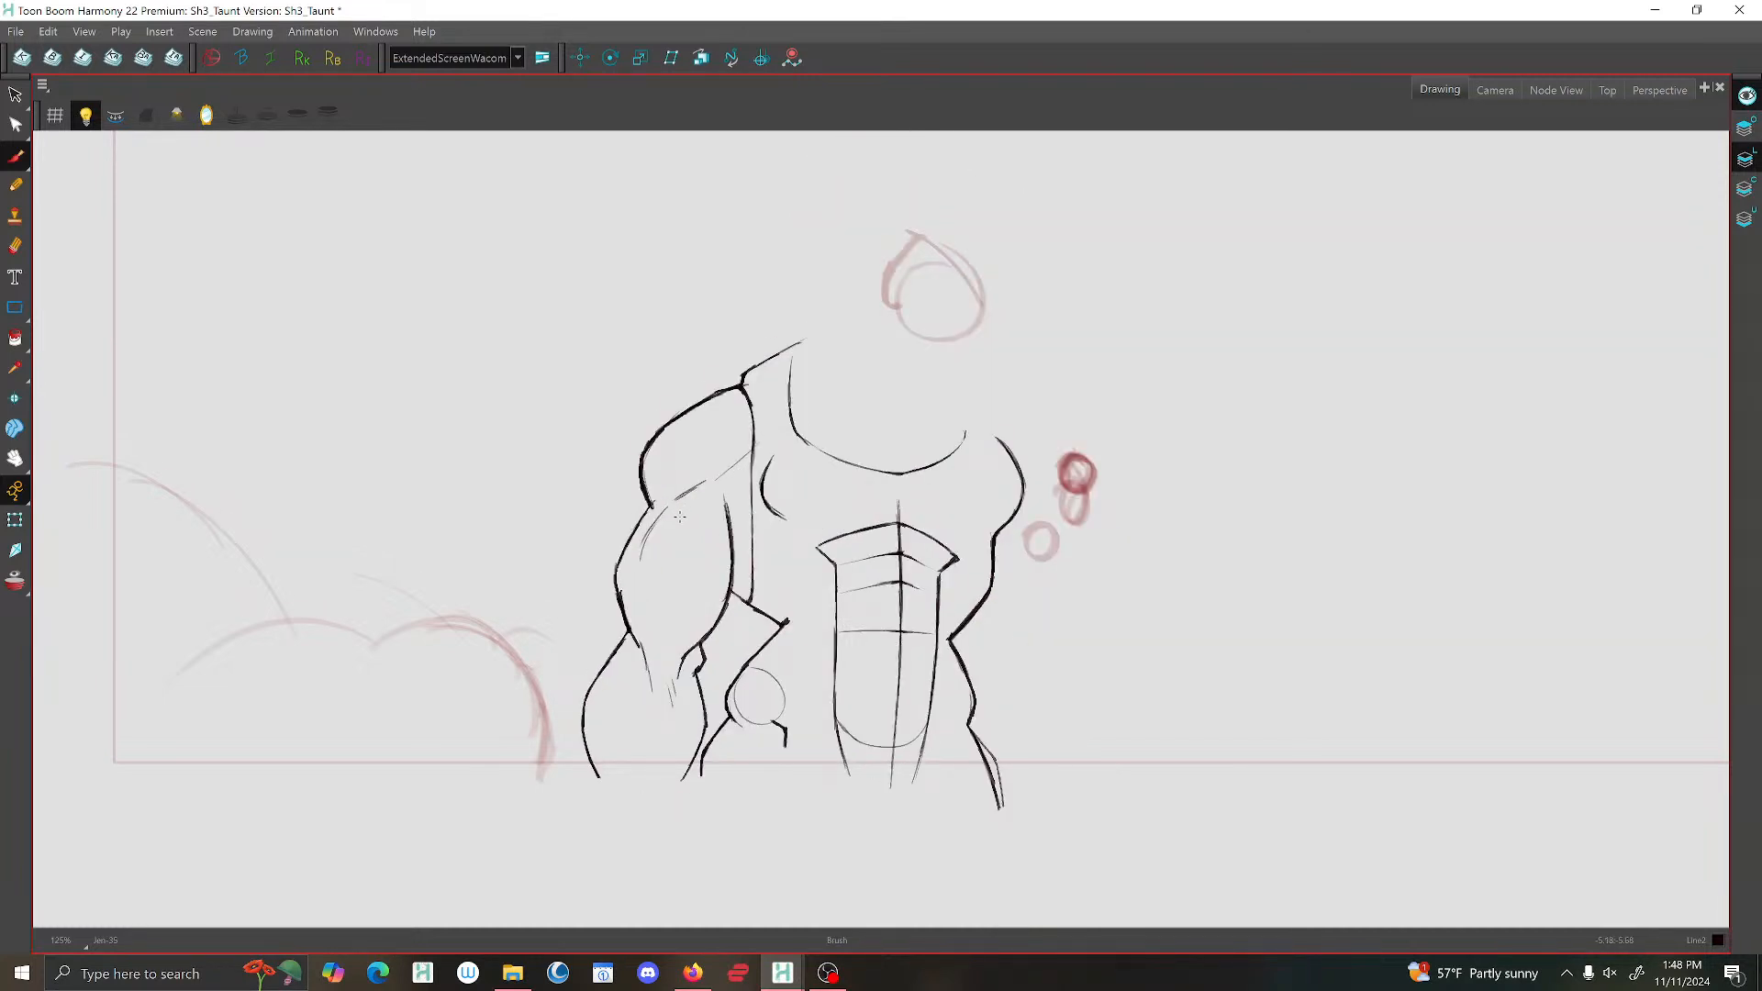
Flip back and forth through the shot's drawings to examine how the shoulder, arm and chest lines move between poses.
{"action": "key", "text": "f"}
{"action": "key", "text": "f"}
{"action": "key", "text": "g"}
{"action": "key", "text": "g"}
{"action": "key", "text": "f"}
{"action": "key", "text": "g"}
{"action": "key", "text": "f"}
{"action": "key", "text": "f"}
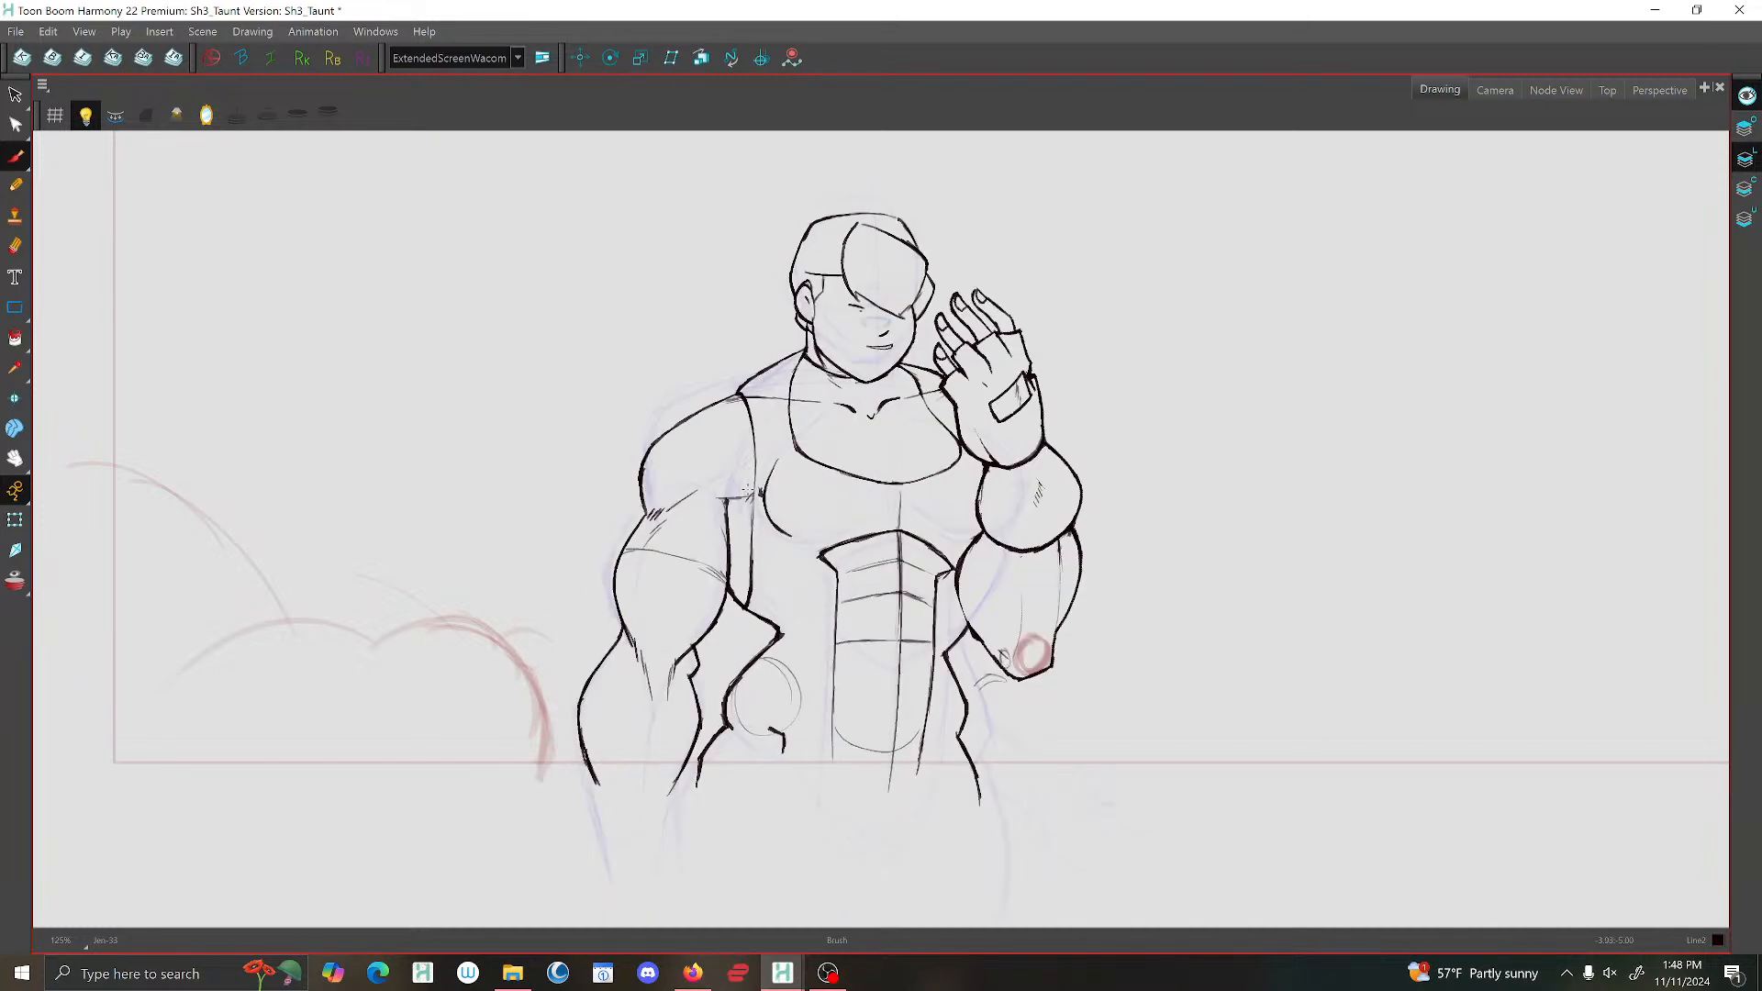
{"action": "key", "text": "g"}
{"action": "key", "text": "g"}
{"action": "key", "text": "f"}
{"action": "key", "text": "g"}
{"action": "key", "text": "g"}
{"action": "key", "text": "f"}
{"action": "key", "text": "f"}
{"action": "key", "text": "f"}
{"action": "key", "text": "g"}
{"action": "key", "text": "g"}
{"action": "key", "text": "g"}
{"action": "key", "text": "f"}
{"action": "key", "text": "f"}
{"action": "key", "text": "f"}
{"action": "key", "text": "g"}
{"action": "key", "text": "g"}
{"action": "key", "text": "f"}
{"action": "key", "text": "f"}
{"action": "key", "text": "g"}
{"action": "key", "text": "g"}
{"action": "key", "text": "f"}
{"action": "key", "text": "f"}
{"action": "key", "text": "g"}
{"action": "key", "text": "g"}
{"action": "key", "text": "f"}
{"action": "key", "text": "f"}
{"action": "key", "text": "f"}
{"action": "key", "text": "f"}
{"action": "key", "text": "g"}
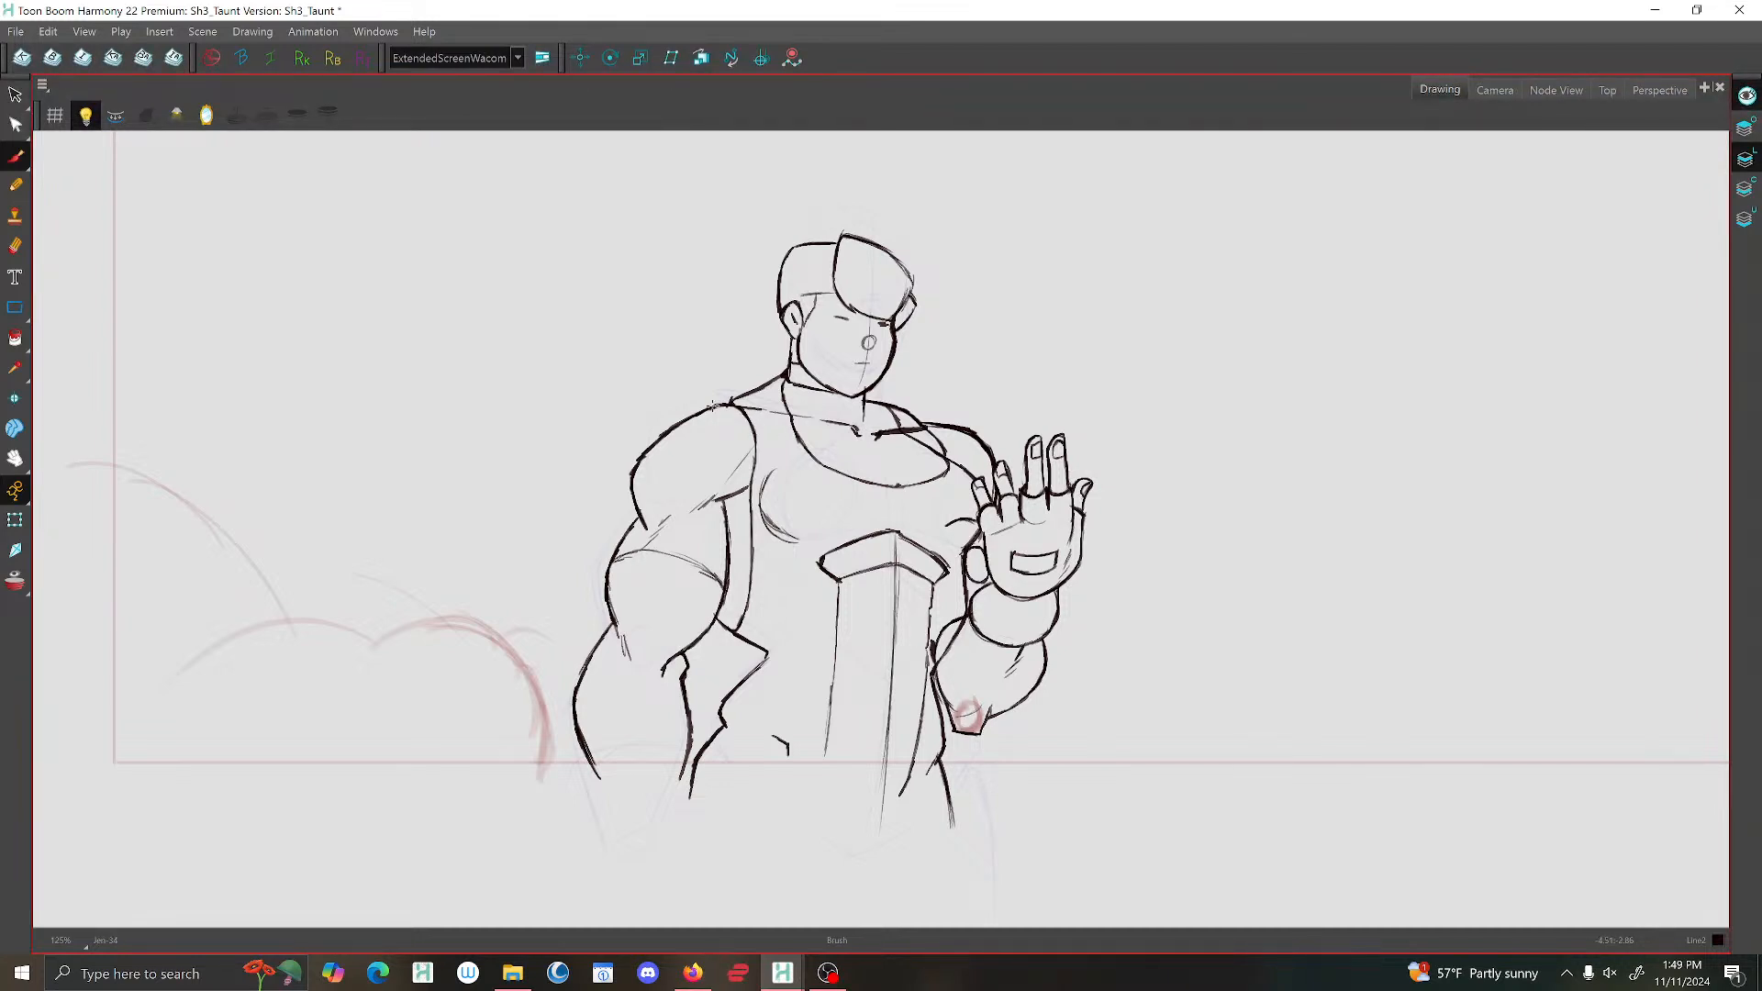
Clean up the torso's side line beside the bent forearm in the open-hand drawing and save the scene.
{"action": "key", "text": "2"}
{"action": "left_click_drag", "start_coordinate": [1012, 570], "coordinate": [994, 540]}
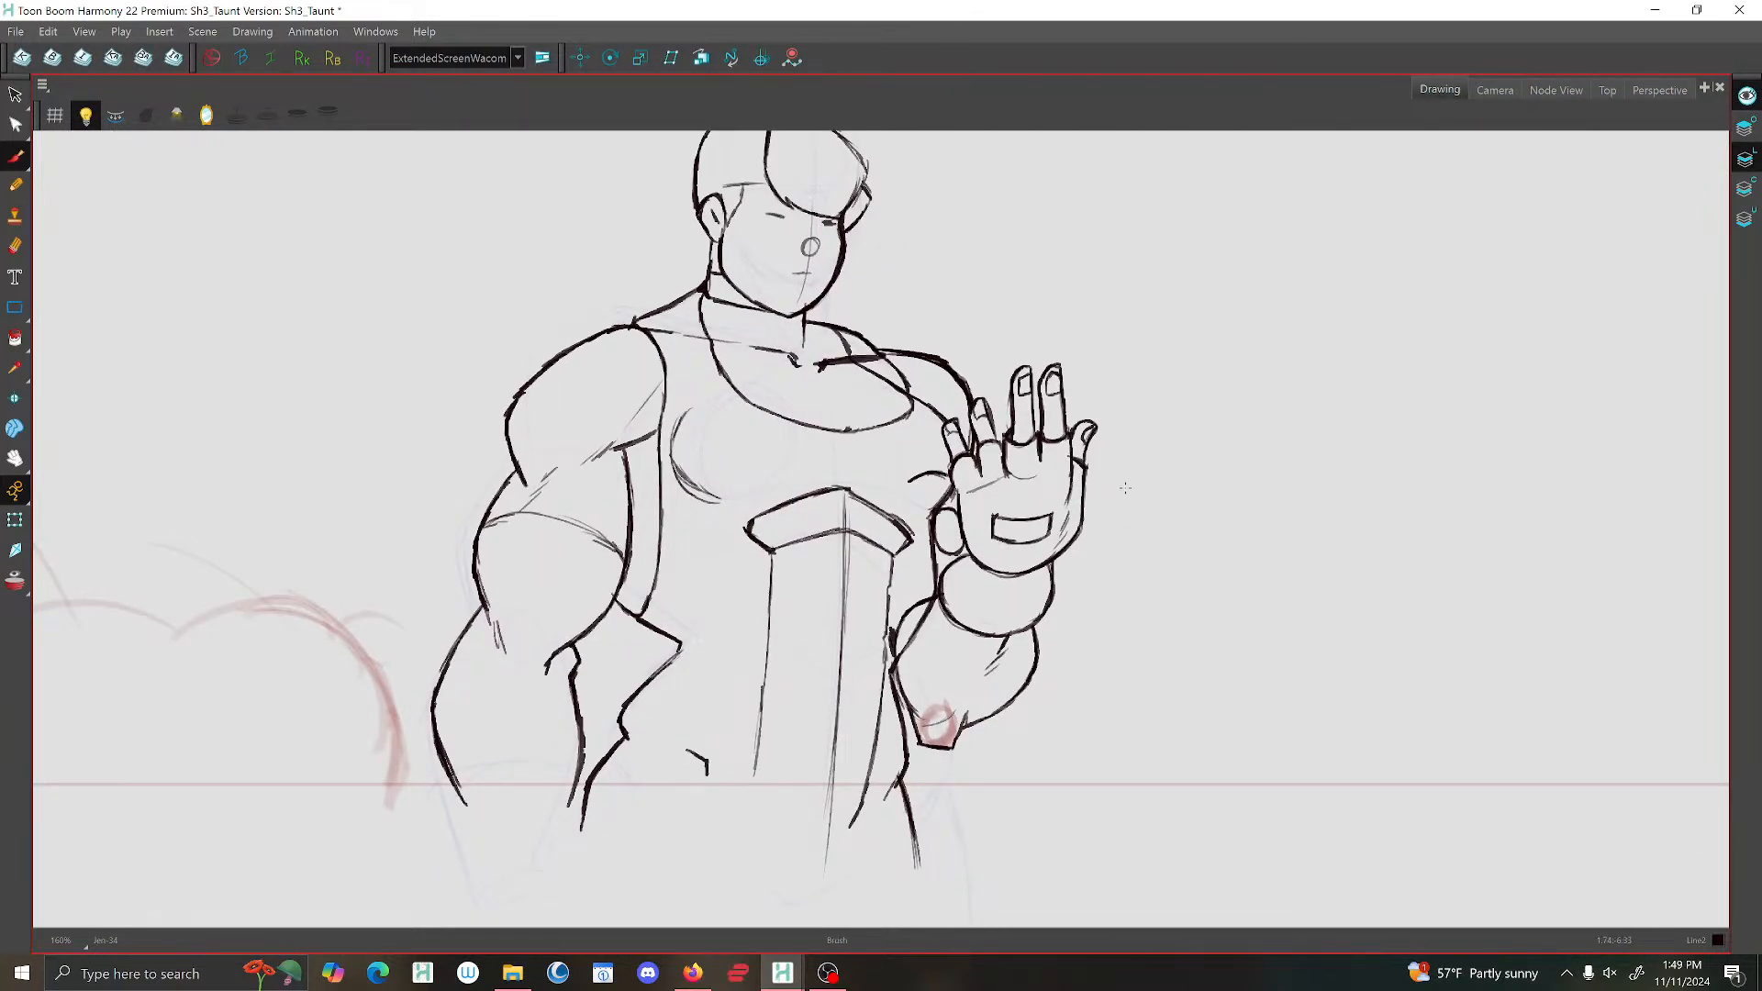
{"action": "left_click", "coordinate": [1742, 129]}
{"action": "left_click", "coordinate": [16, 246]}
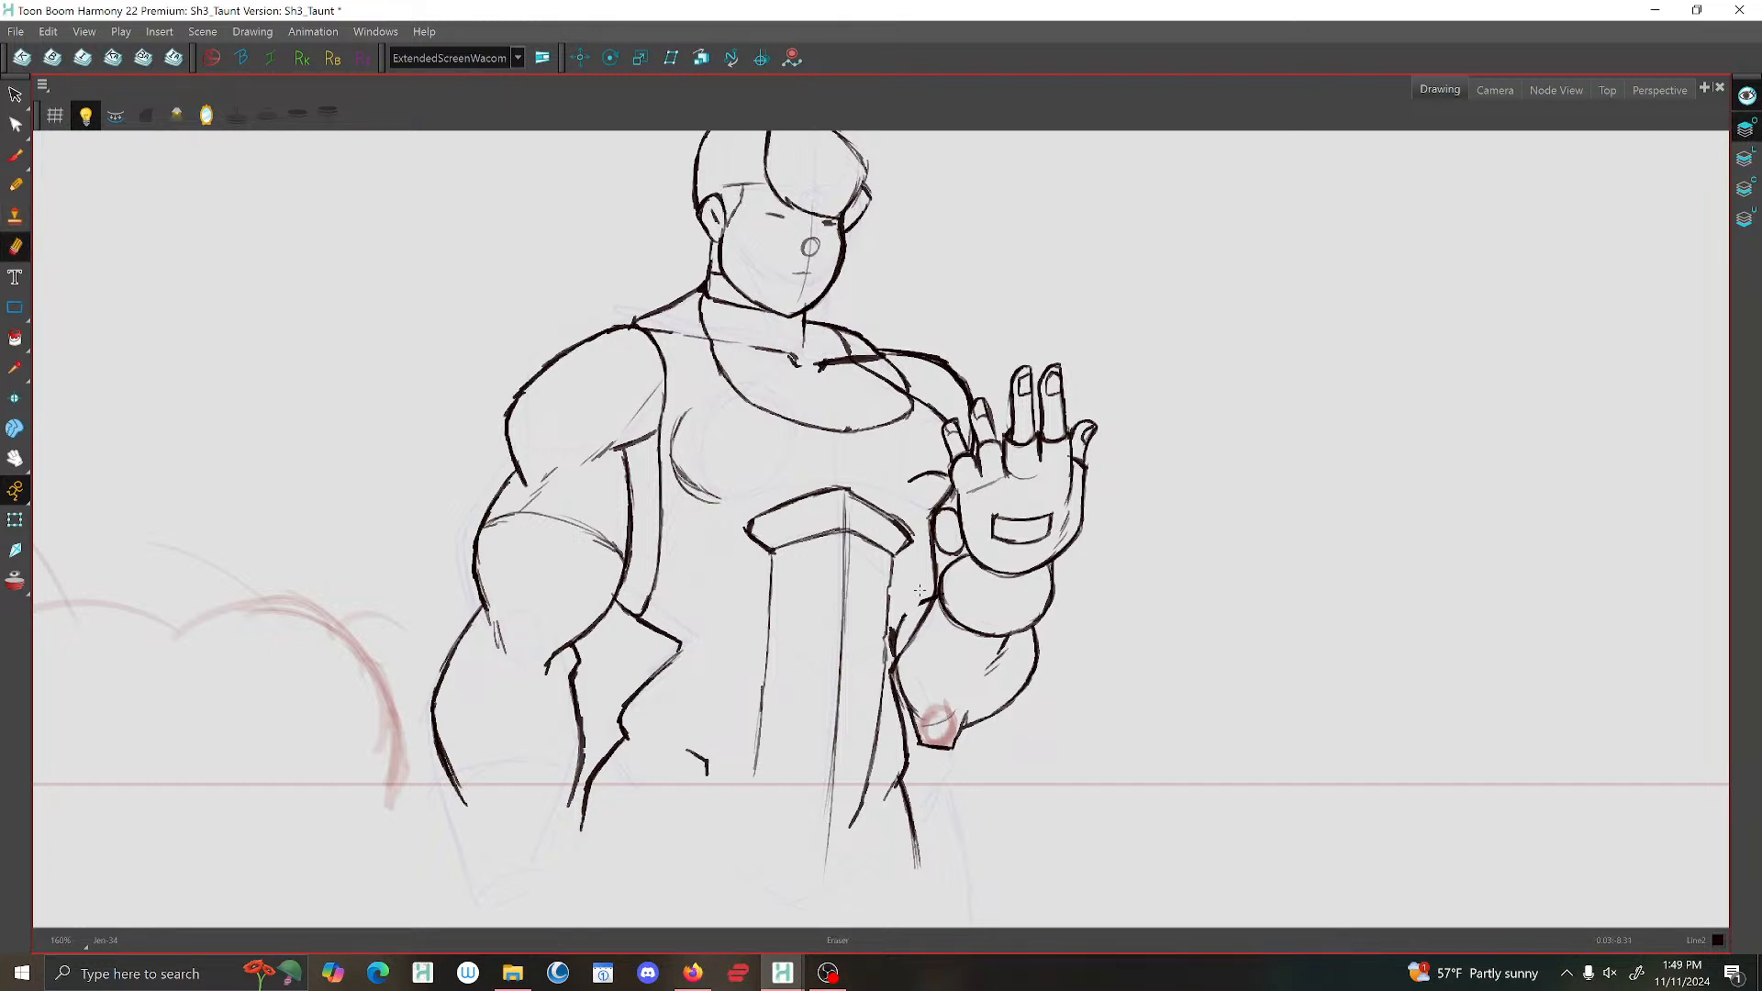
{"action": "left_click_drag", "start_coordinate": [907, 613], "coordinate": [894, 650]}
{"action": "key", "text": "ctrl+z"}
{"action": "left_click", "coordinate": [16, 31]}
{"action": "left_click", "coordinate": [37, 138]}
{"action": "key", "text": "alt+b"}
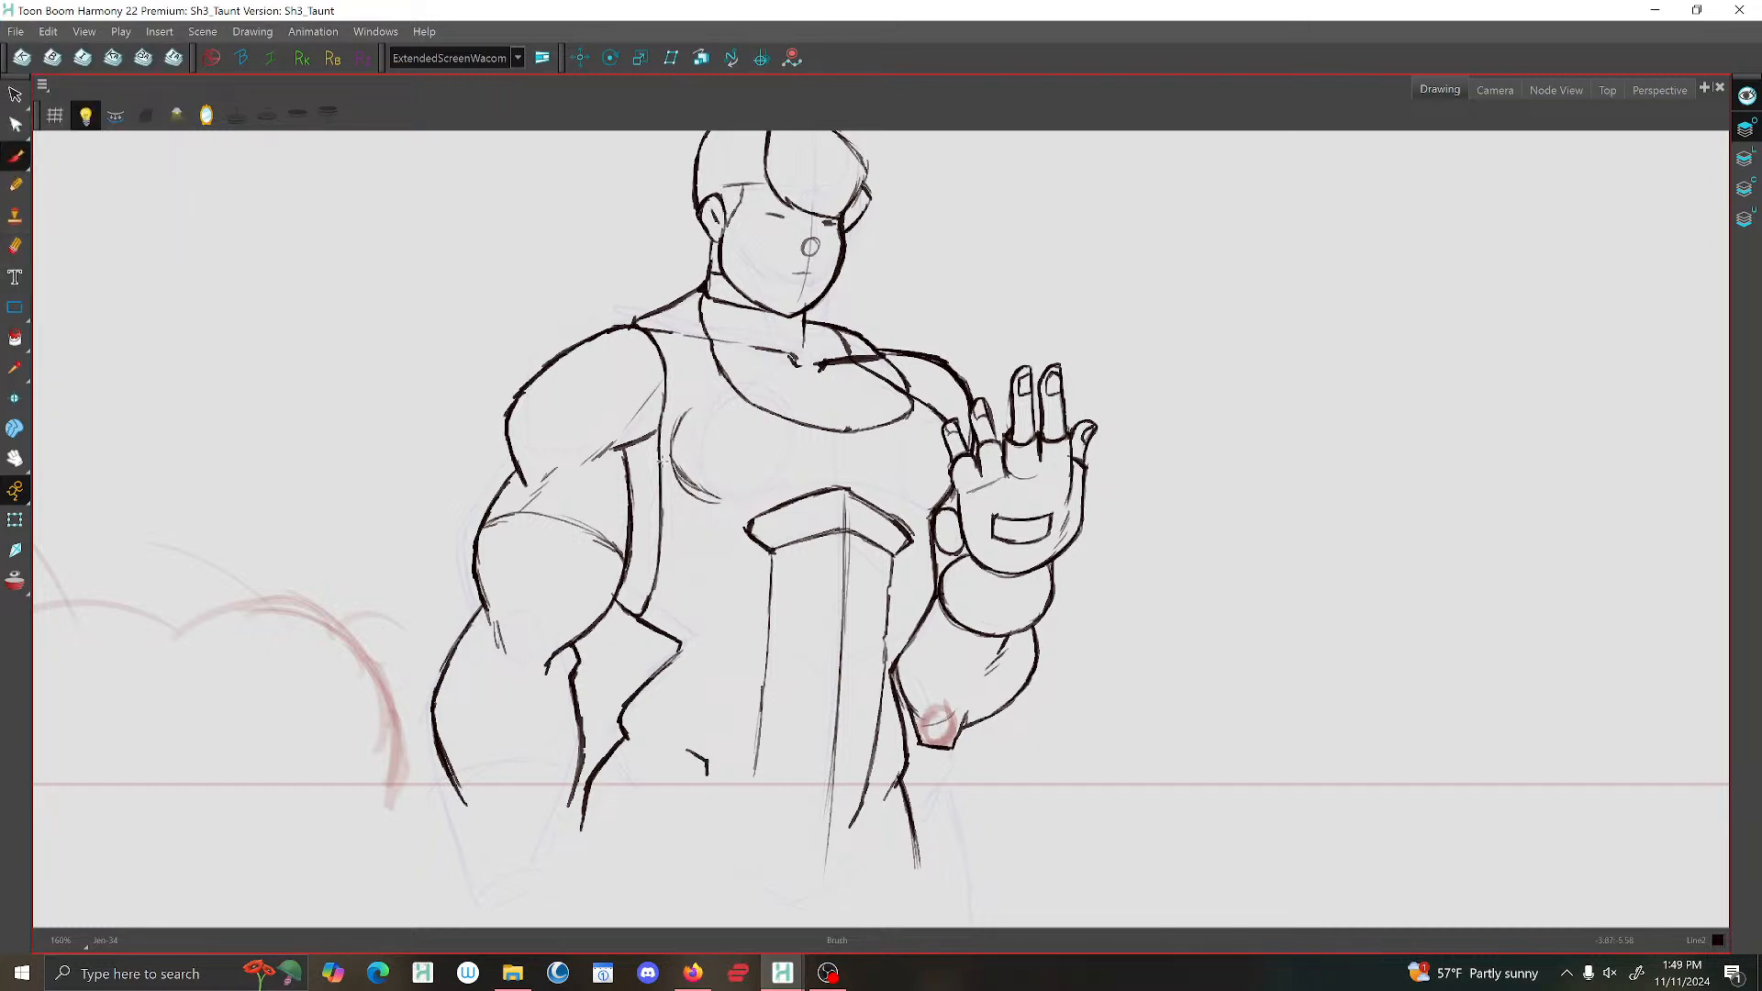
Reinforce the chest curve beside the lowered arm and the upper side edges of the abdominal panel.
{"action": "scroll", "coordinate": [684, 468], "scroll_direction": "up", "scroll_amount": 2}
{"action": "left_click_drag", "start_coordinate": [684, 414], "coordinate": [688, 478]}
{"action": "scroll", "coordinate": [707, 459], "scroll_direction": "down", "scroll_amount": 2}
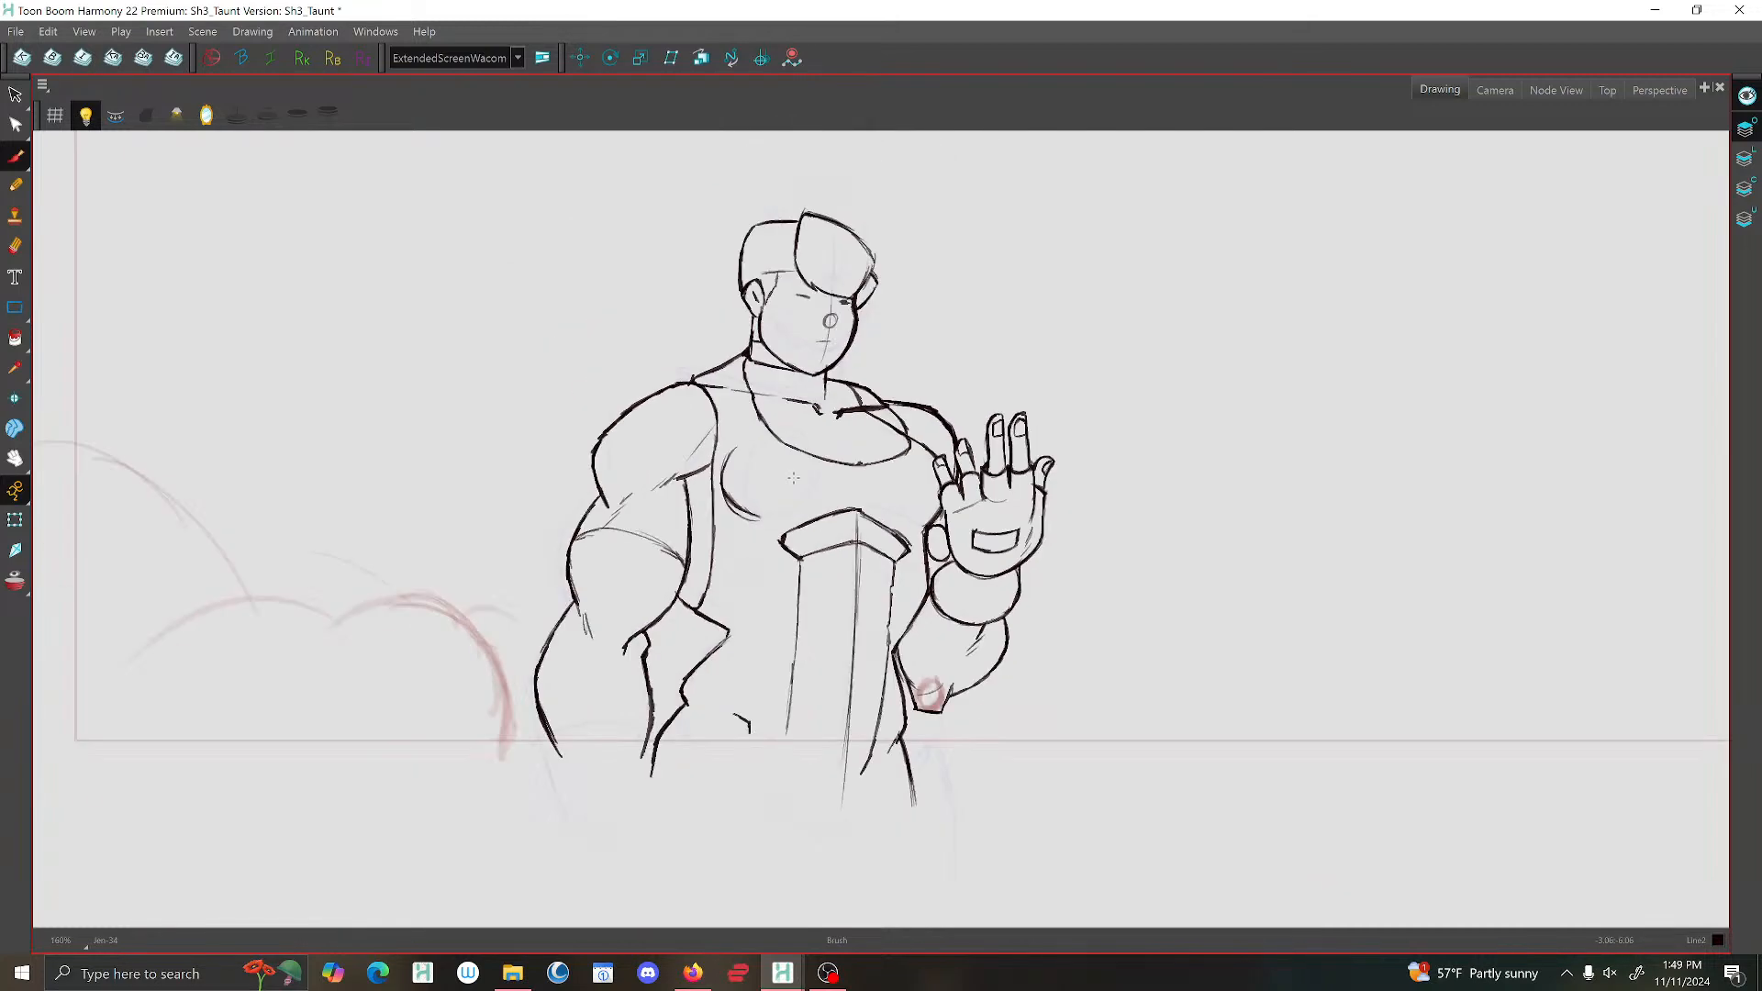
{"action": "scroll", "coordinate": [836, 566], "scroll_direction": "up", "scroll_amount": 2}
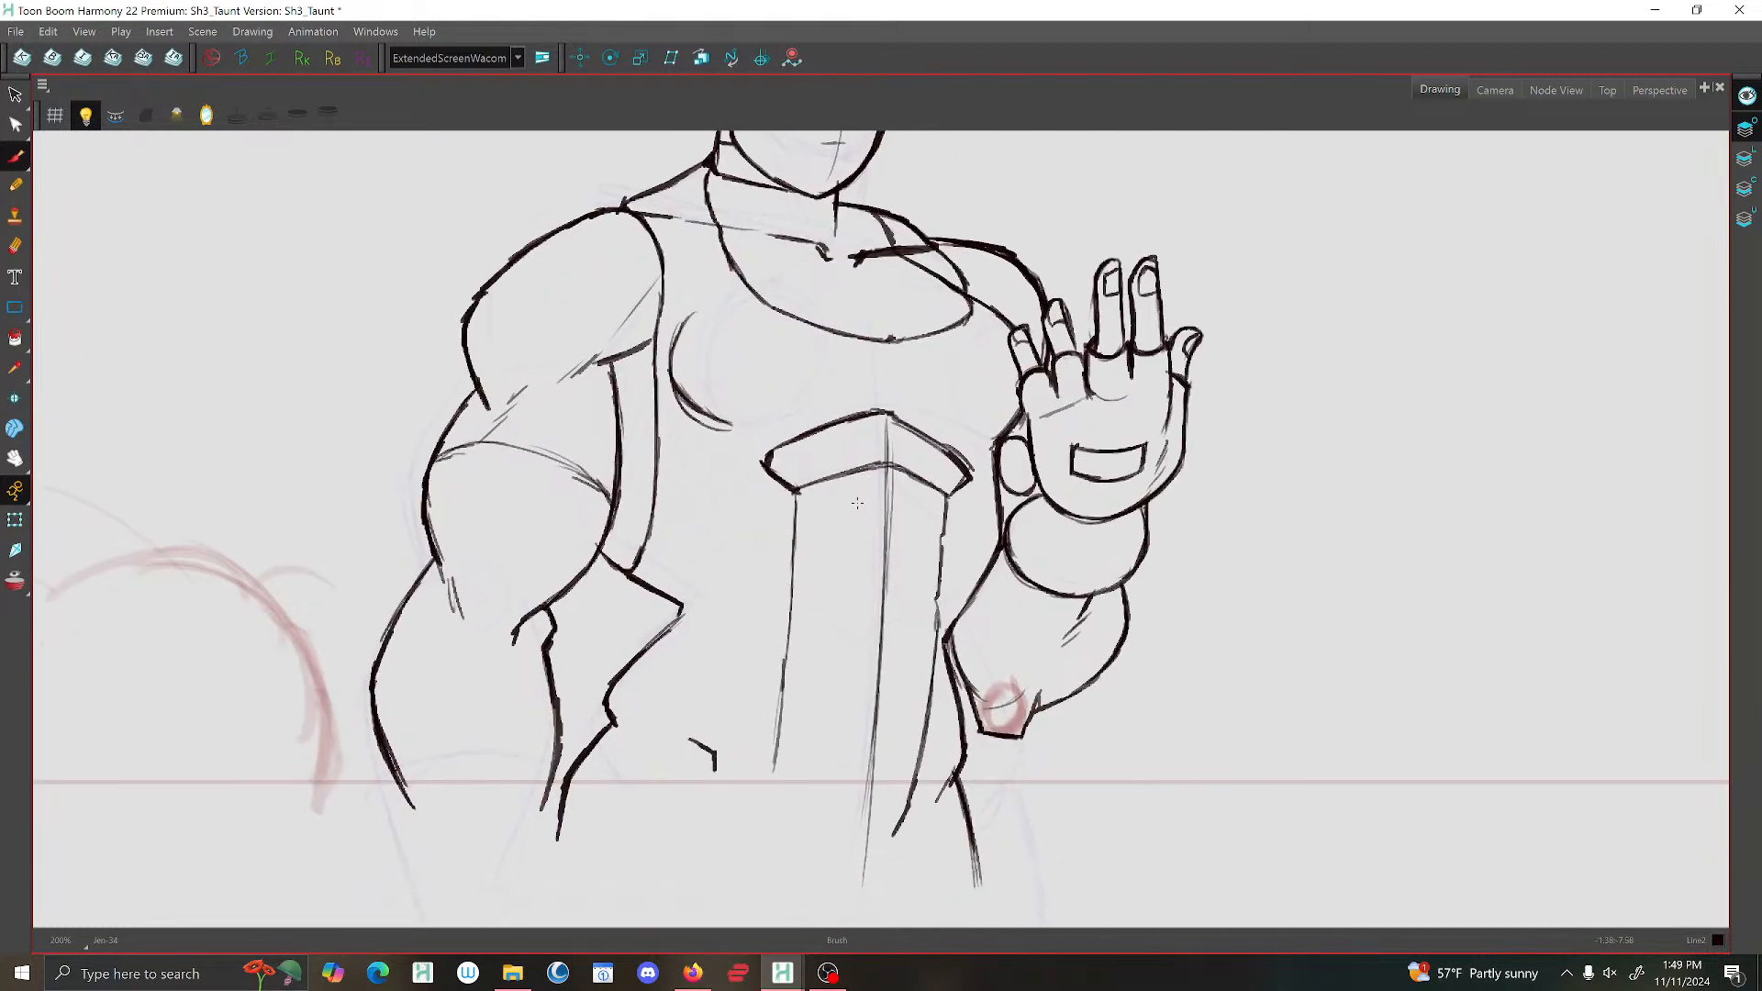
{"action": "left_click_drag", "start_coordinate": [794, 491], "coordinate": [795, 530]}
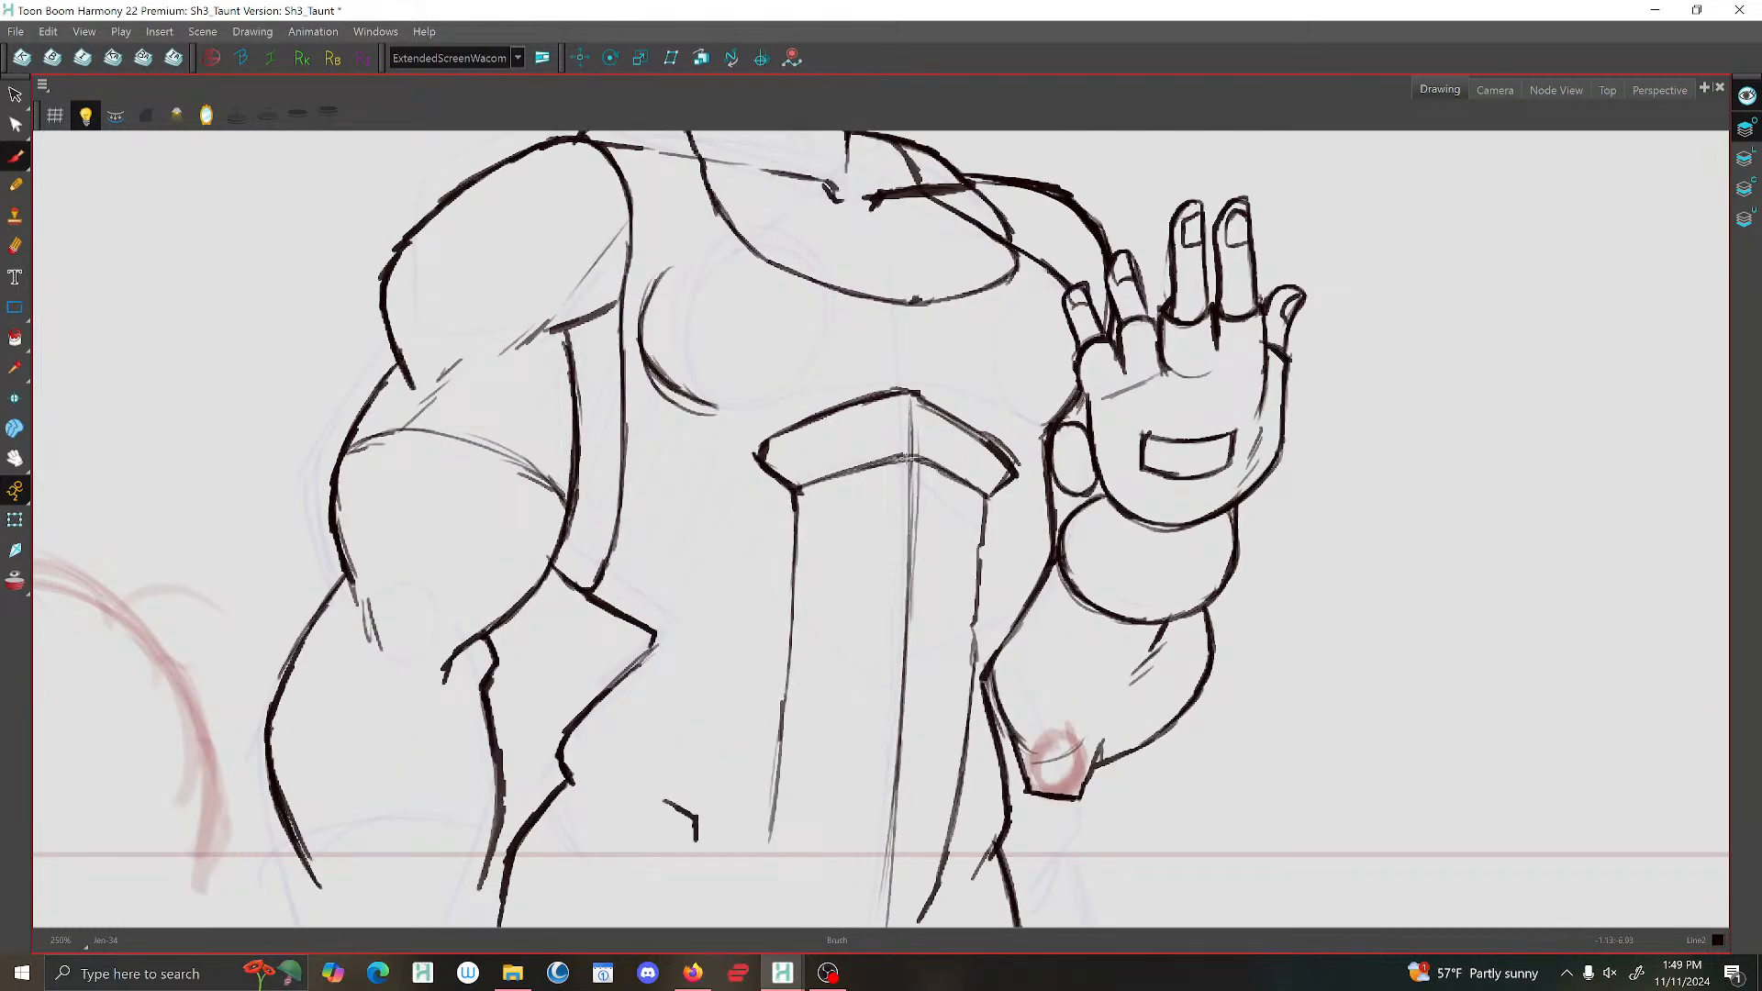
{"action": "scroll", "coordinate": [900, 457], "scroll_direction": "down", "scroll_amount": 1}
{"action": "left_click_drag", "start_coordinate": [980, 490], "coordinate": [977, 555]}
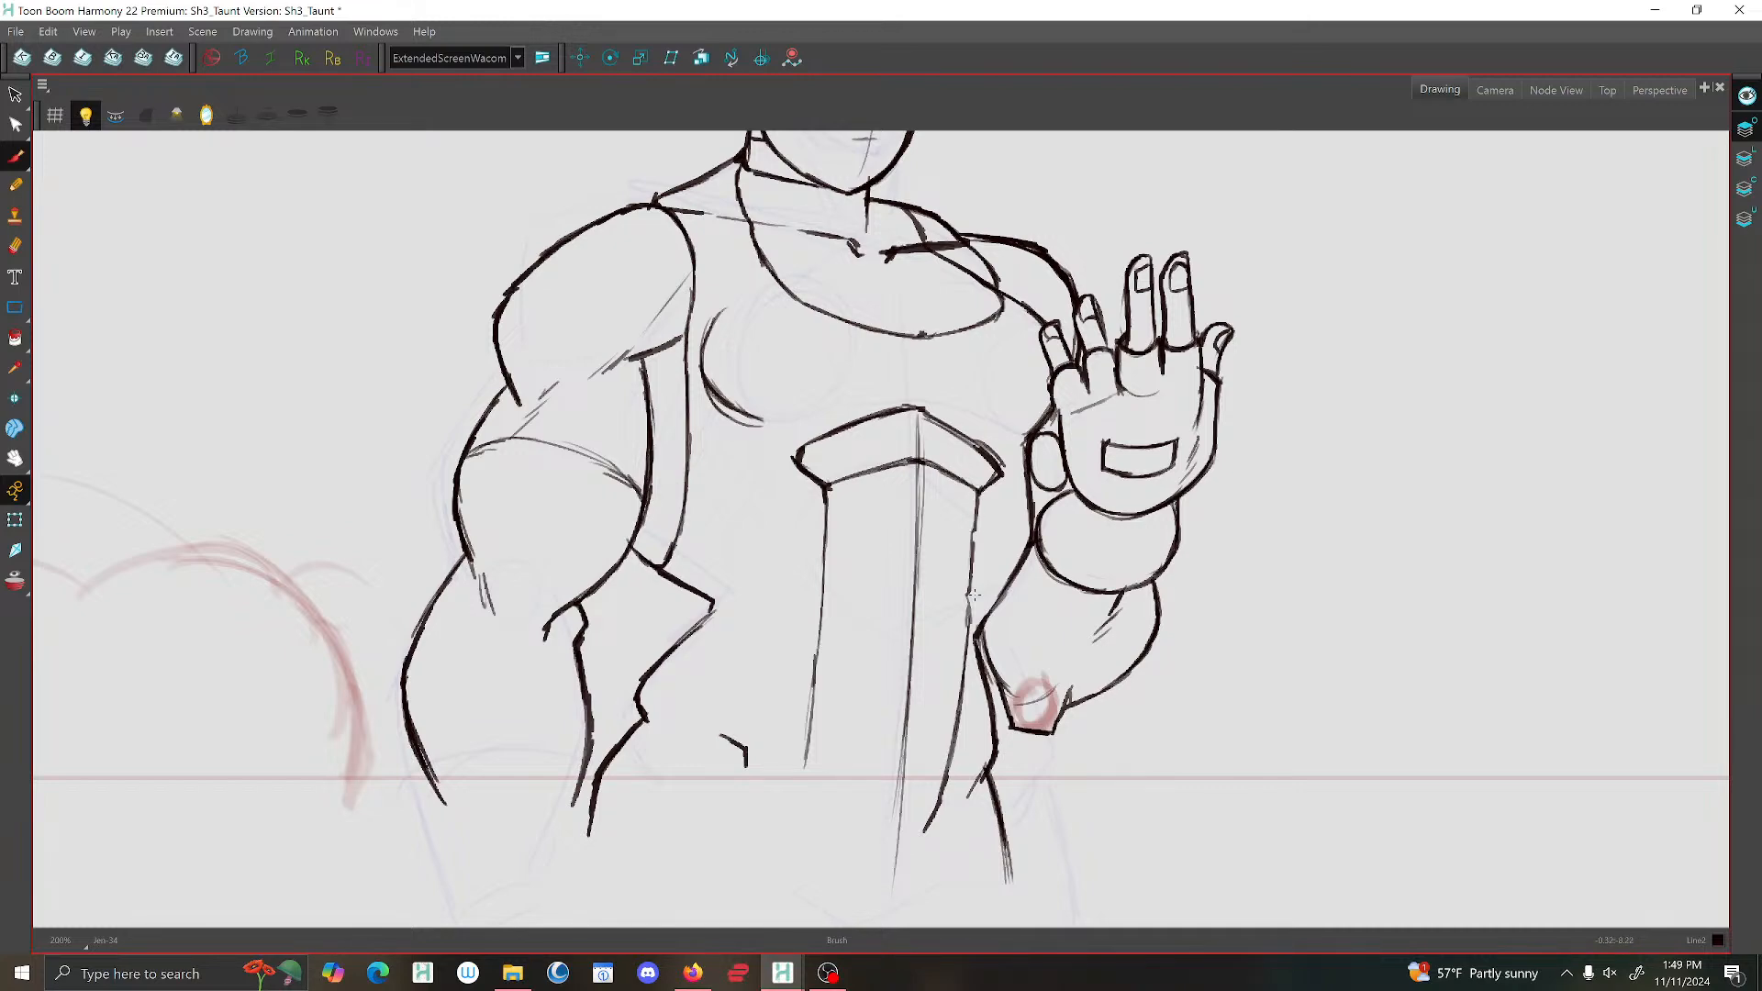
Flip between the open-hand drawing and its neighbours to examine how the abdominal lines are placed.
{"action": "key", "text": "f"}
{"action": "key", "text": "f"}
{"action": "key", "text": "g"}
{"action": "key", "text": "g"}
{"action": "key", "text": "f"}
{"action": "key", "text": "g"}
{"action": "key", "text": "f"}
{"action": "key", "text": "g"}
{"action": "key", "text": "f"}
{"action": "key", "text": "g"}
{"action": "key", "text": "f"}
{"action": "key", "text": "f"}
{"action": "key", "text": "g"}
{"action": "key", "text": "g"}
{"action": "key", "text": "g"}
{"action": "key", "text": "f"}
Draw the upper abdominal crease and the horizontal line across the midsection, comparing them with the neighbouring drawings.
{"action": "key", "text": "f"}
{"action": "key", "text": "f"}
{"action": "key", "text": "g"}
{"action": "key", "text": "g"}
{"action": "key", "text": "g"}
{"action": "key", "text": "f"}
{"action": "mouse_move", "coordinate": [923, 599]}
{"action": "left_mouse_down"}
{"action": "mouse_move", "coordinate": [845, 595]}
{"action": "mouse_move", "coordinate": [927, 598]}
{"action": "left_mouse_up"}
{"action": "key", "text": "f"}
{"action": "key", "text": "g"}
{"action": "key", "text": "f"}
{"action": "key", "text": "g"}
{"action": "key", "text": "f"}
{"action": "key", "text": "g"}
{"action": "key", "text": "g"}
{"action": "key", "text": "f"}
Sketch the curved lower edge of the abdominal panel near the waist, checking it against the adjacent drawings.
{"action": "key", "text": "f"}
{"action": "key", "text": "g"}
{"action": "left_click_drag", "start_coordinate": [825, 595], "coordinate": [820, 623]}
{"action": "key", "text": "f"}
{"action": "key", "text": "g"}
{"action": "key", "text": "g"}
{"action": "key", "text": "f"}
{"action": "mouse_move", "coordinate": [806, 744]}
{"action": "left_mouse_down"}
{"action": "mouse_move", "coordinate": [824, 791]}
{"action": "mouse_move", "coordinate": [883, 795]}
{"action": "mouse_move", "coordinate": [958, 740]}
{"action": "left_mouse_up"}
{"action": "key", "text": "f"}
{"action": "key", "text": "g"}
{"action": "key", "text": "g"}
{"action": "key", "text": "f"}
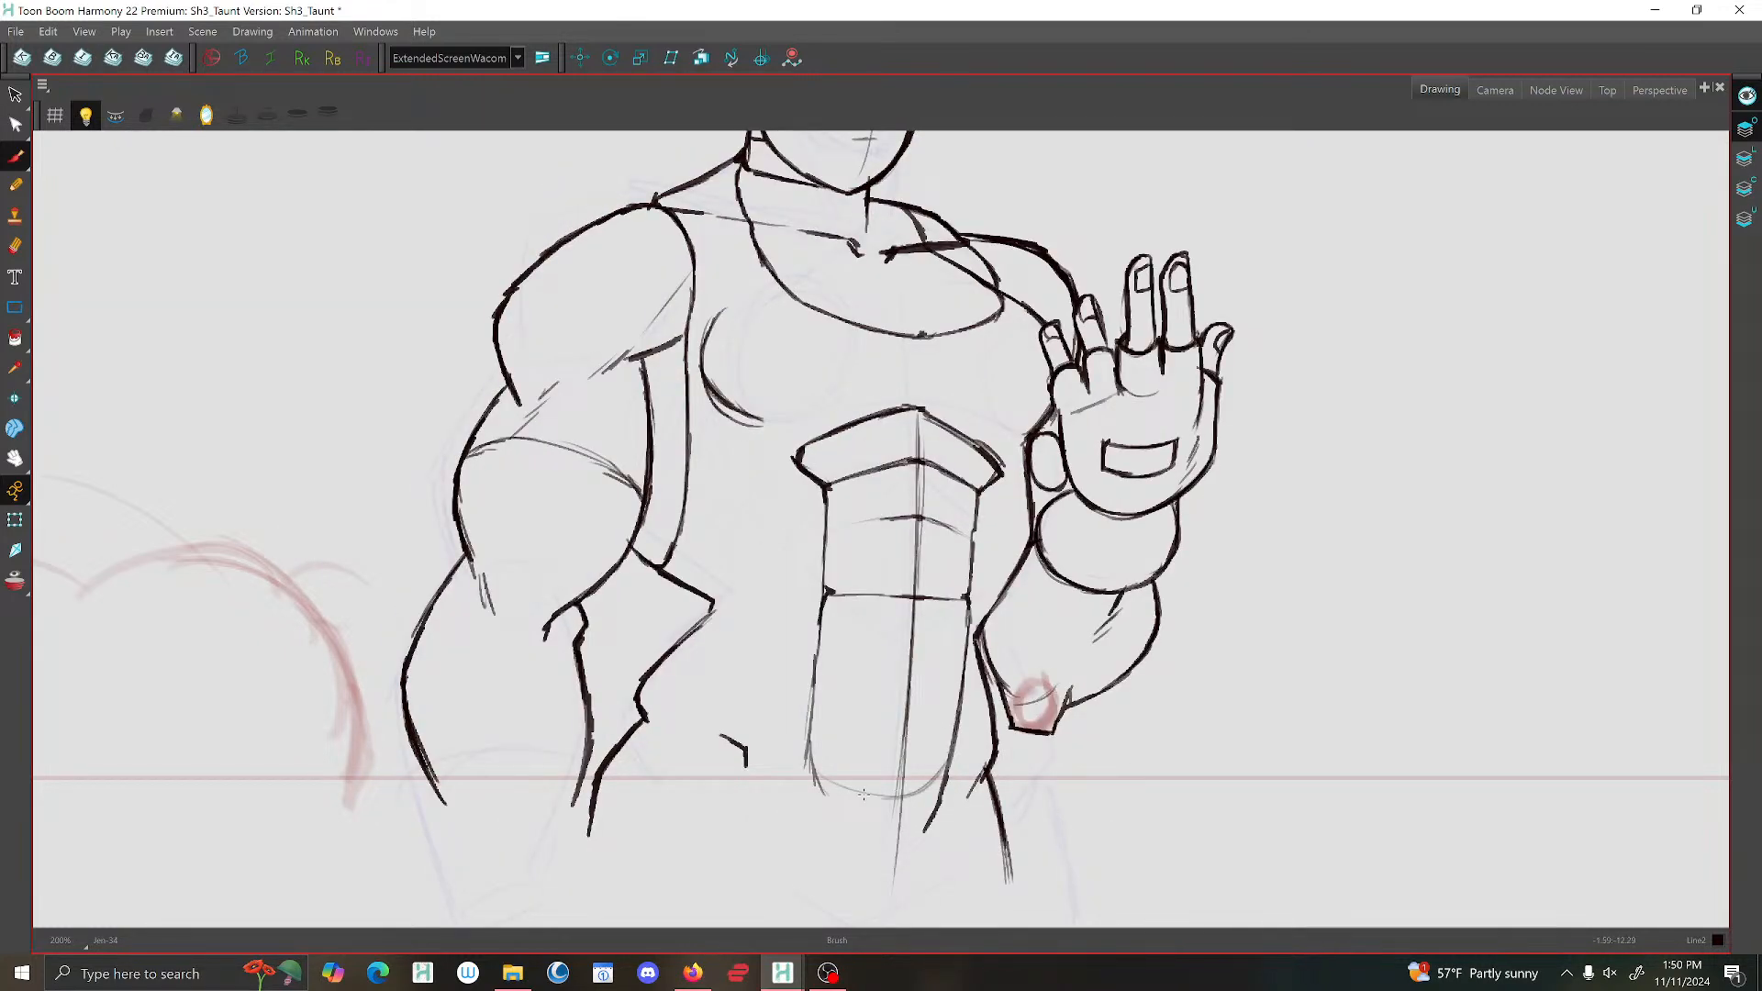
{"action": "key", "text": "f"}
{"action": "key", "text": "g"}
{"action": "key", "text": "g"}
{"action": "key", "text": "f"}
{"action": "key", "text": "f"}
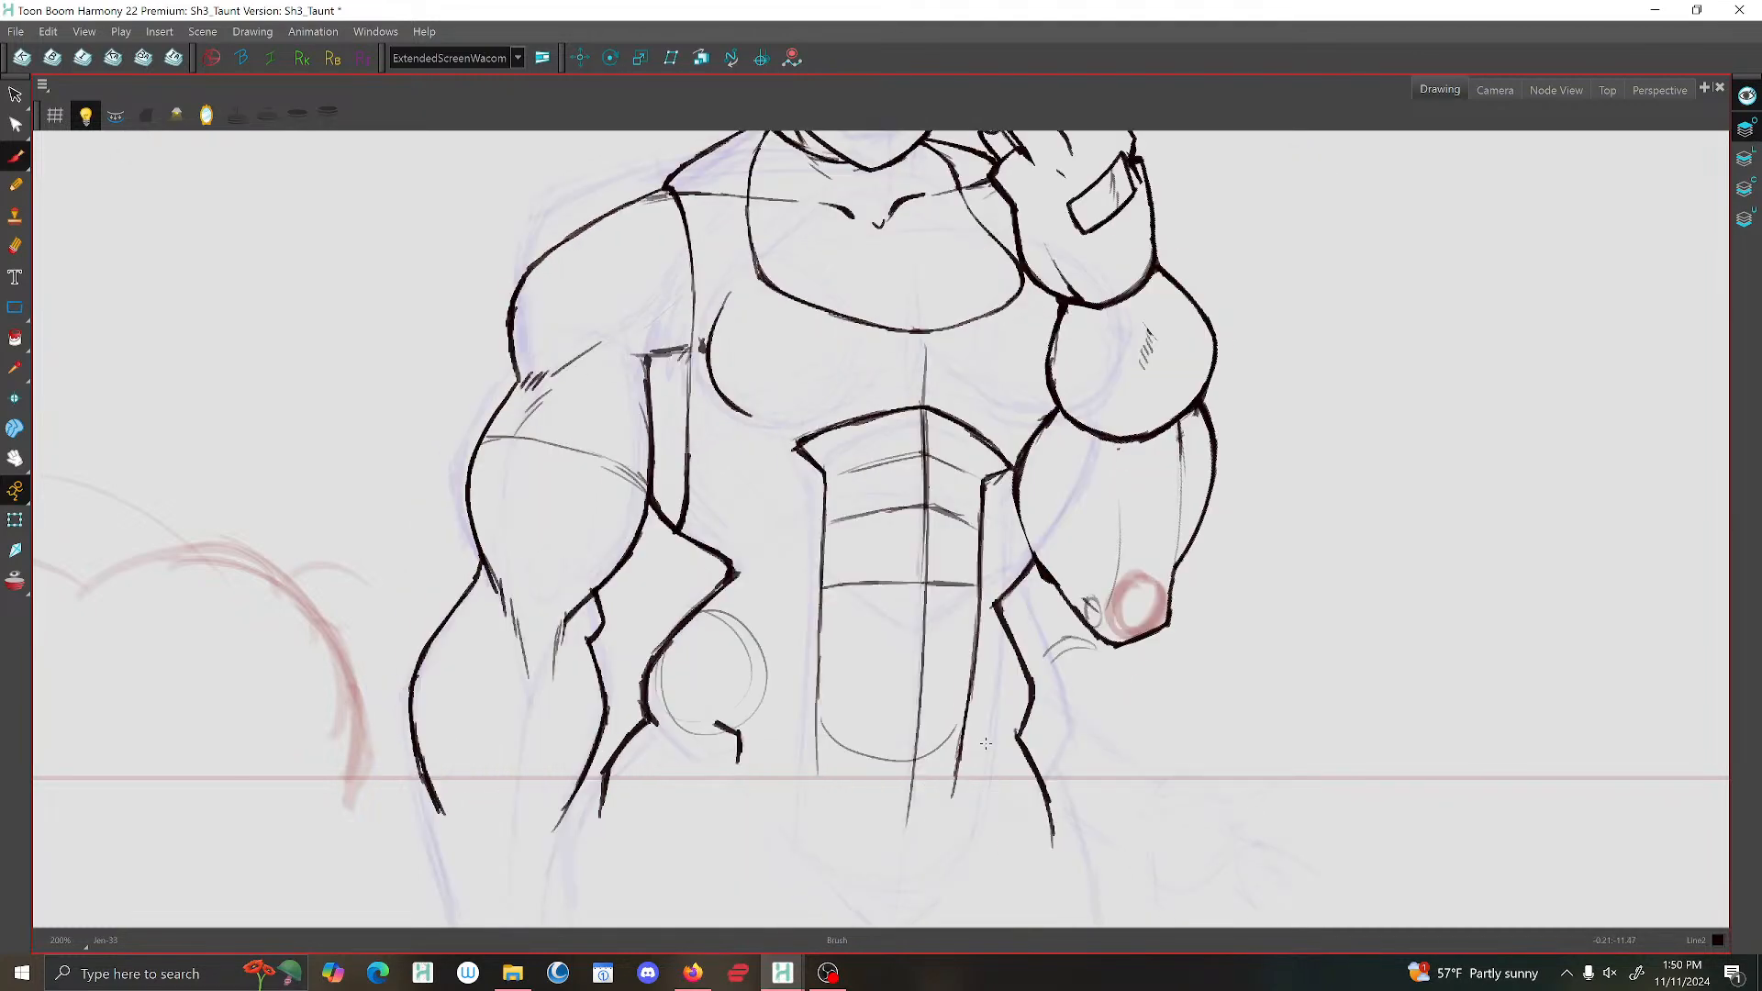
{"action": "key", "text": "g"}
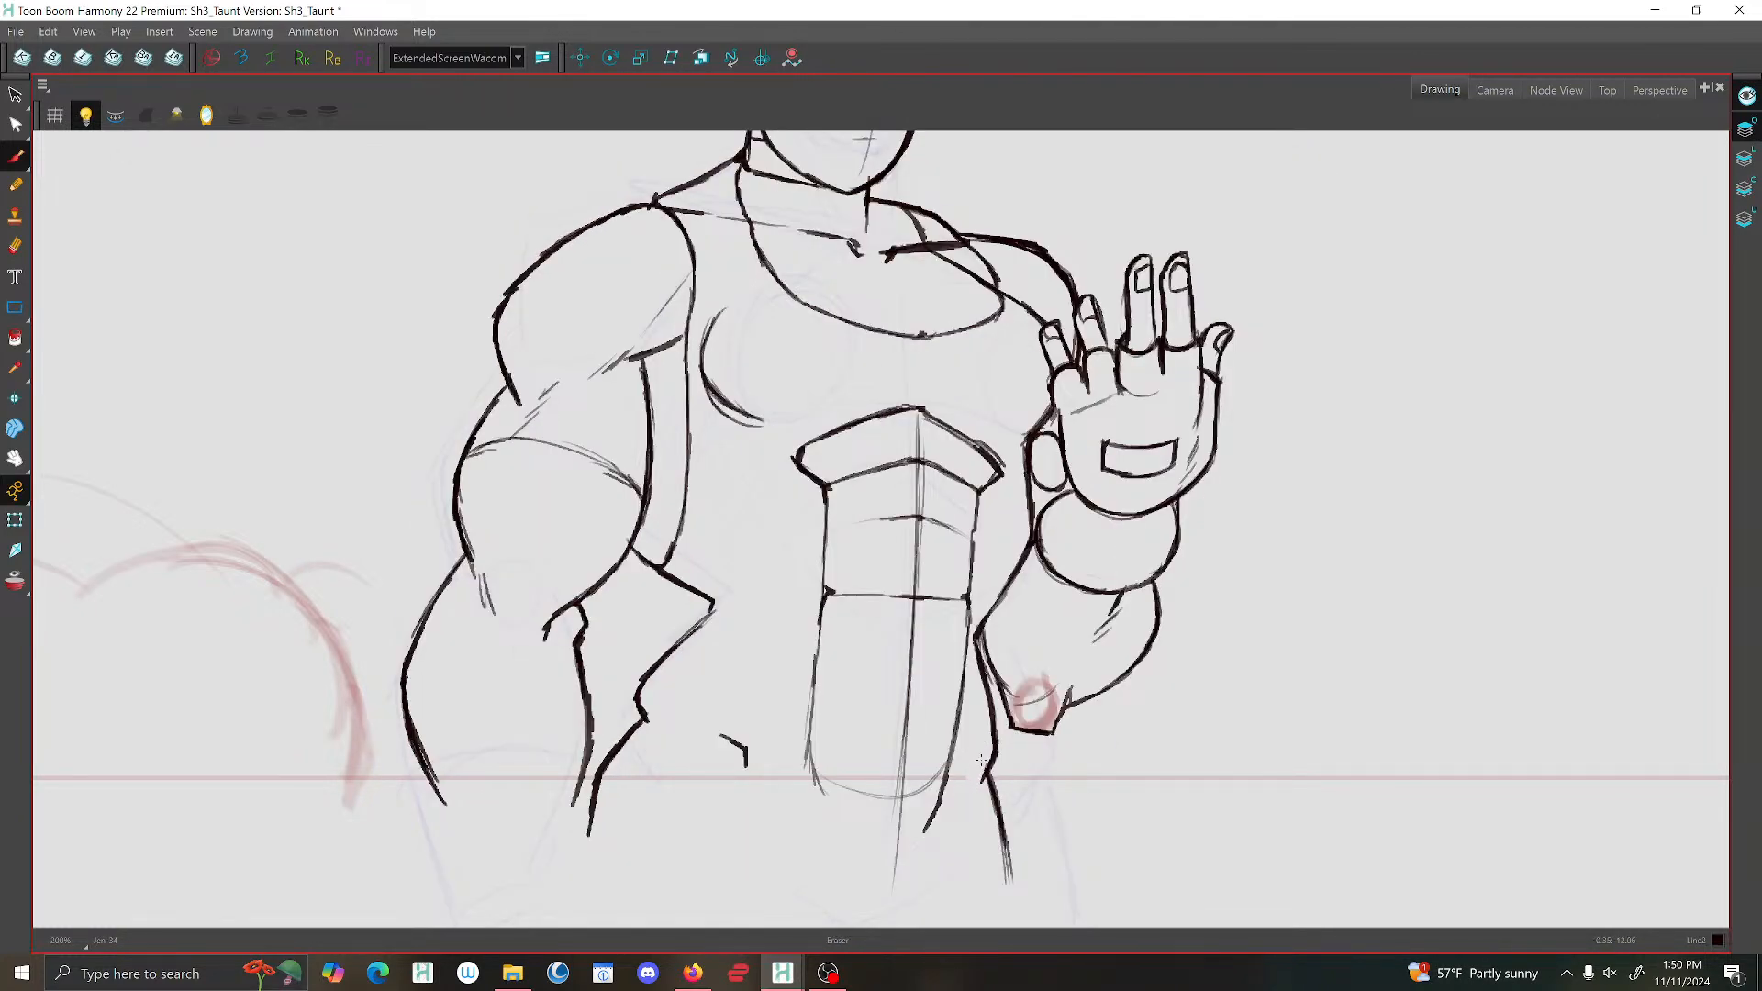
Tidy the line junction at the hip below the bent elbow with the eraser, comparing it with the adjacent drawing.
{"action": "left_click_drag", "start_coordinate": [987, 770], "coordinate": [969, 797]}
{"action": "key", "text": "f"}
{"action": "key", "text": "g"}
Extend the upper abdominal crease on the line art layer out to both side edges of the abdominal panel.
{"action": "left_click", "coordinate": [1745, 158]}
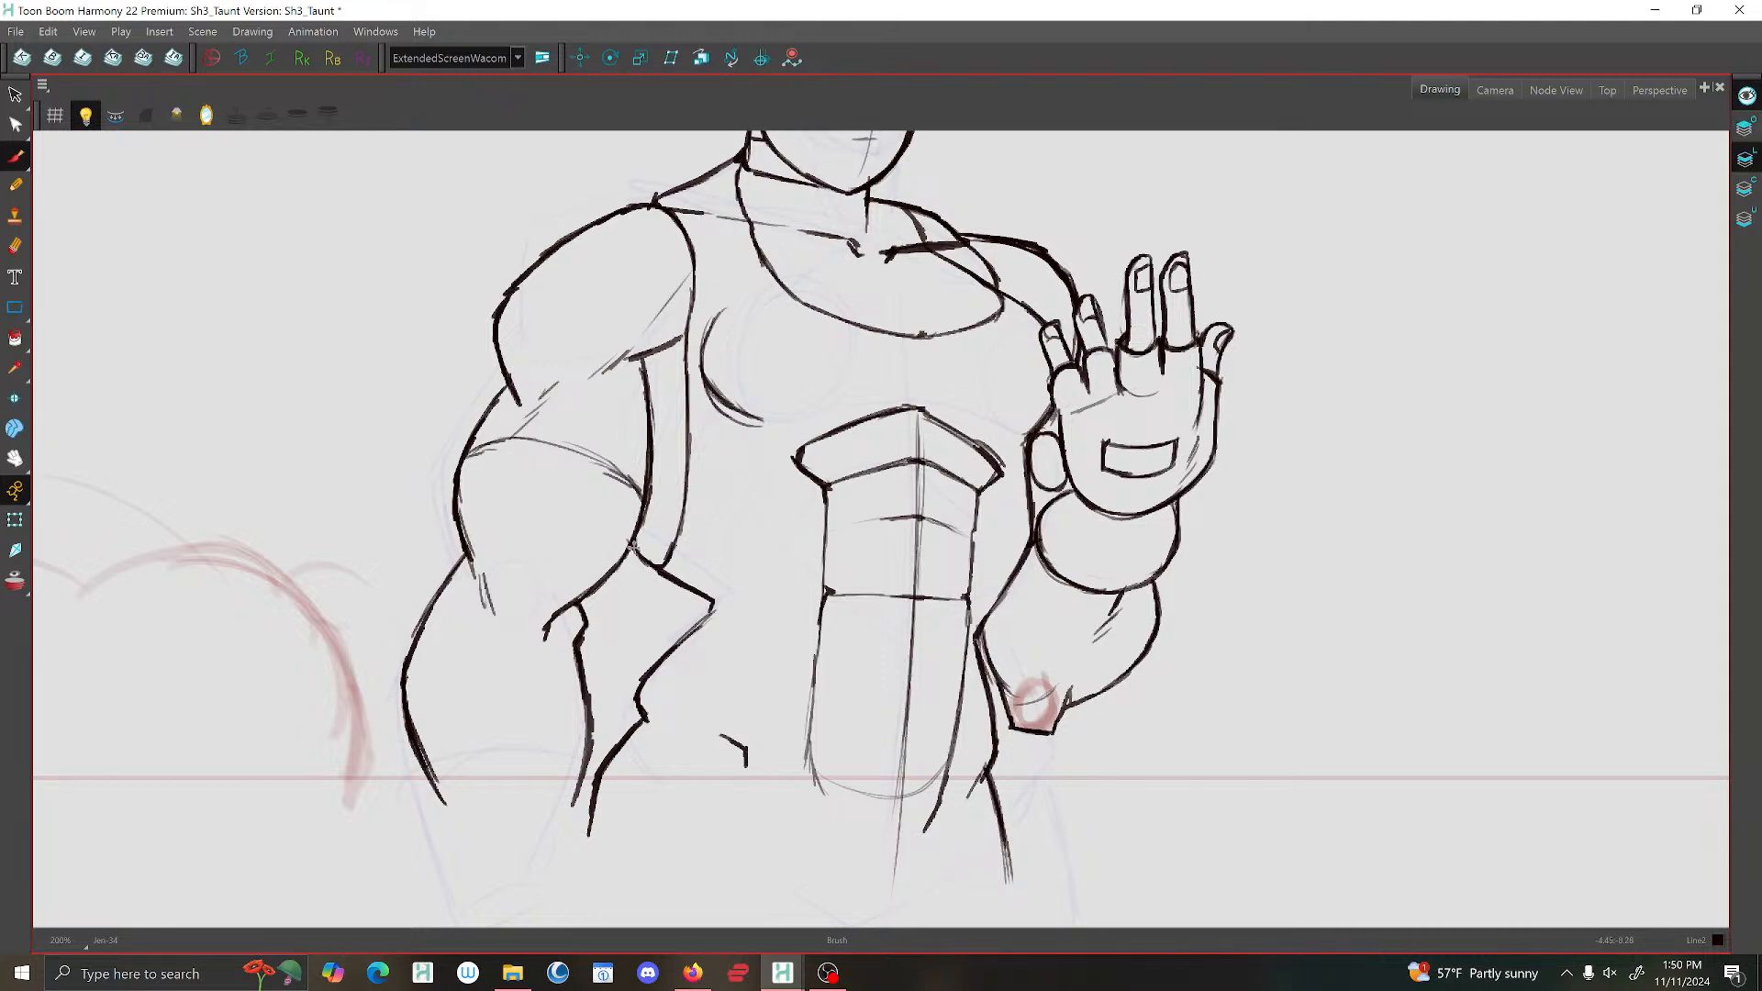
{"action": "scroll", "coordinate": [652, 521], "scroll_direction": "down", "scroll_amount": 2}
{"action": "scroll", "coordinate": [750, 503], "scroll_direction": "up", "scroll_amount": 3}
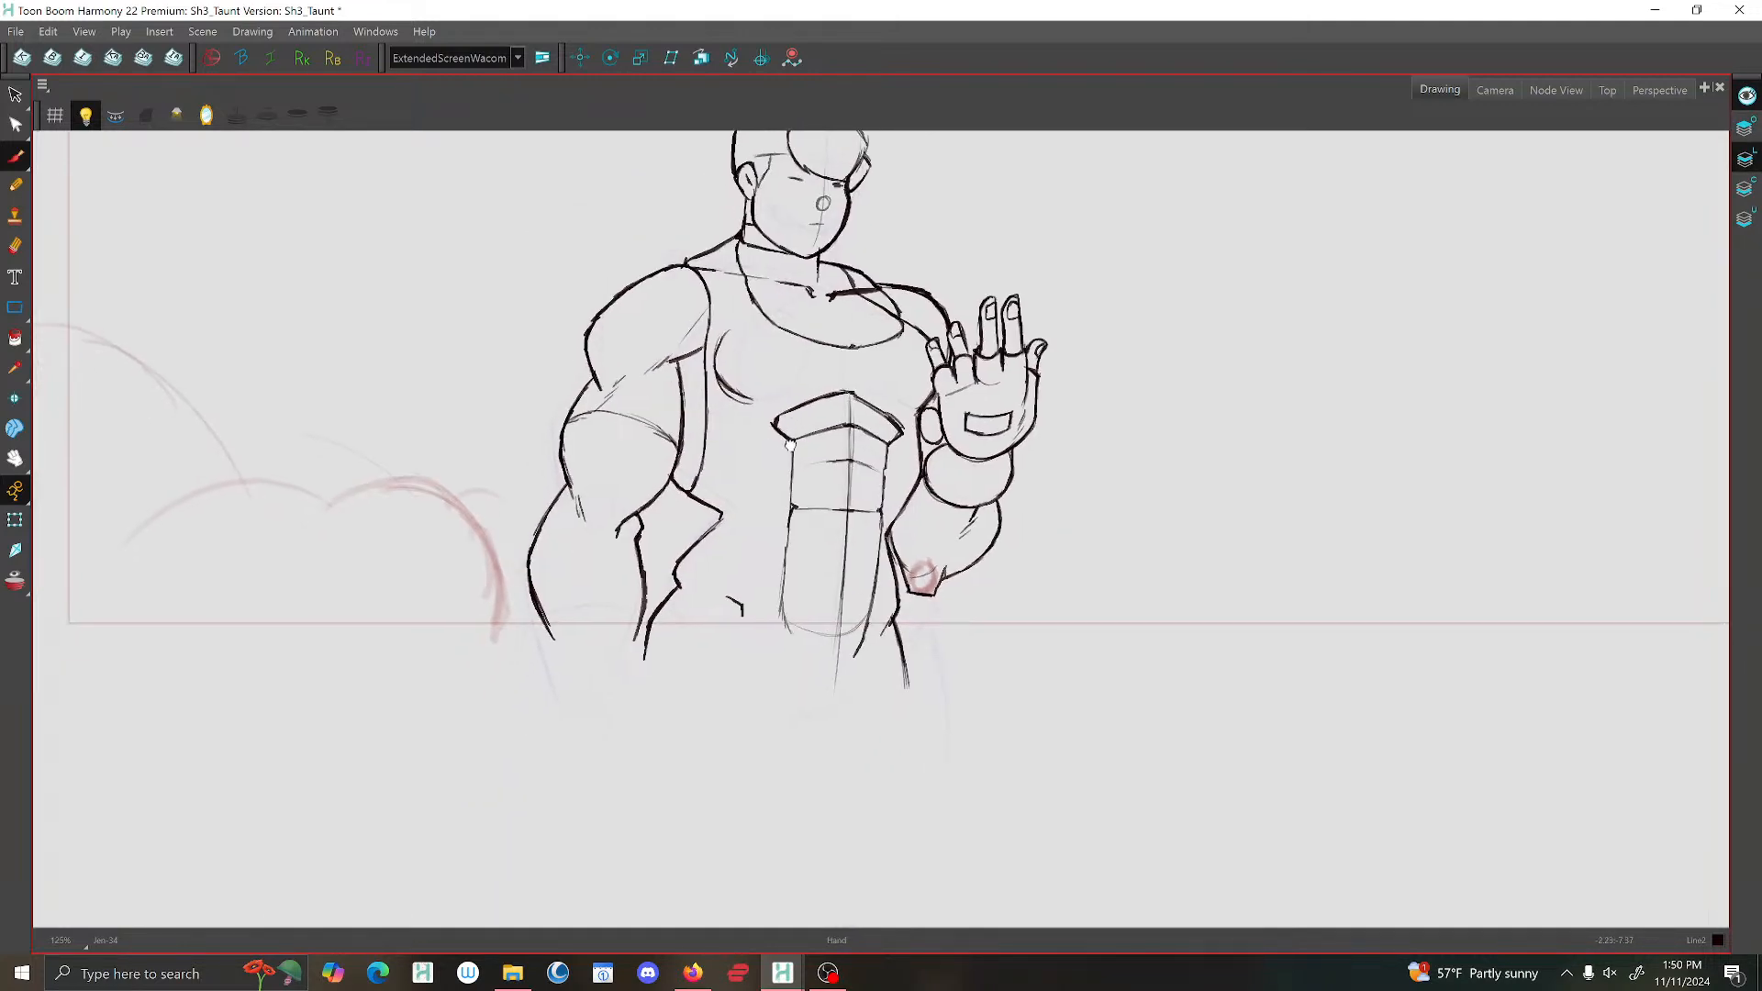
{"action": "left_click_drag", "start_coordinate": [835, 470], "coordinate": [769, 481]}
{"action": "left_click_drag", "start_coordinate": [954, 489], "coordinate": [885, 467]}
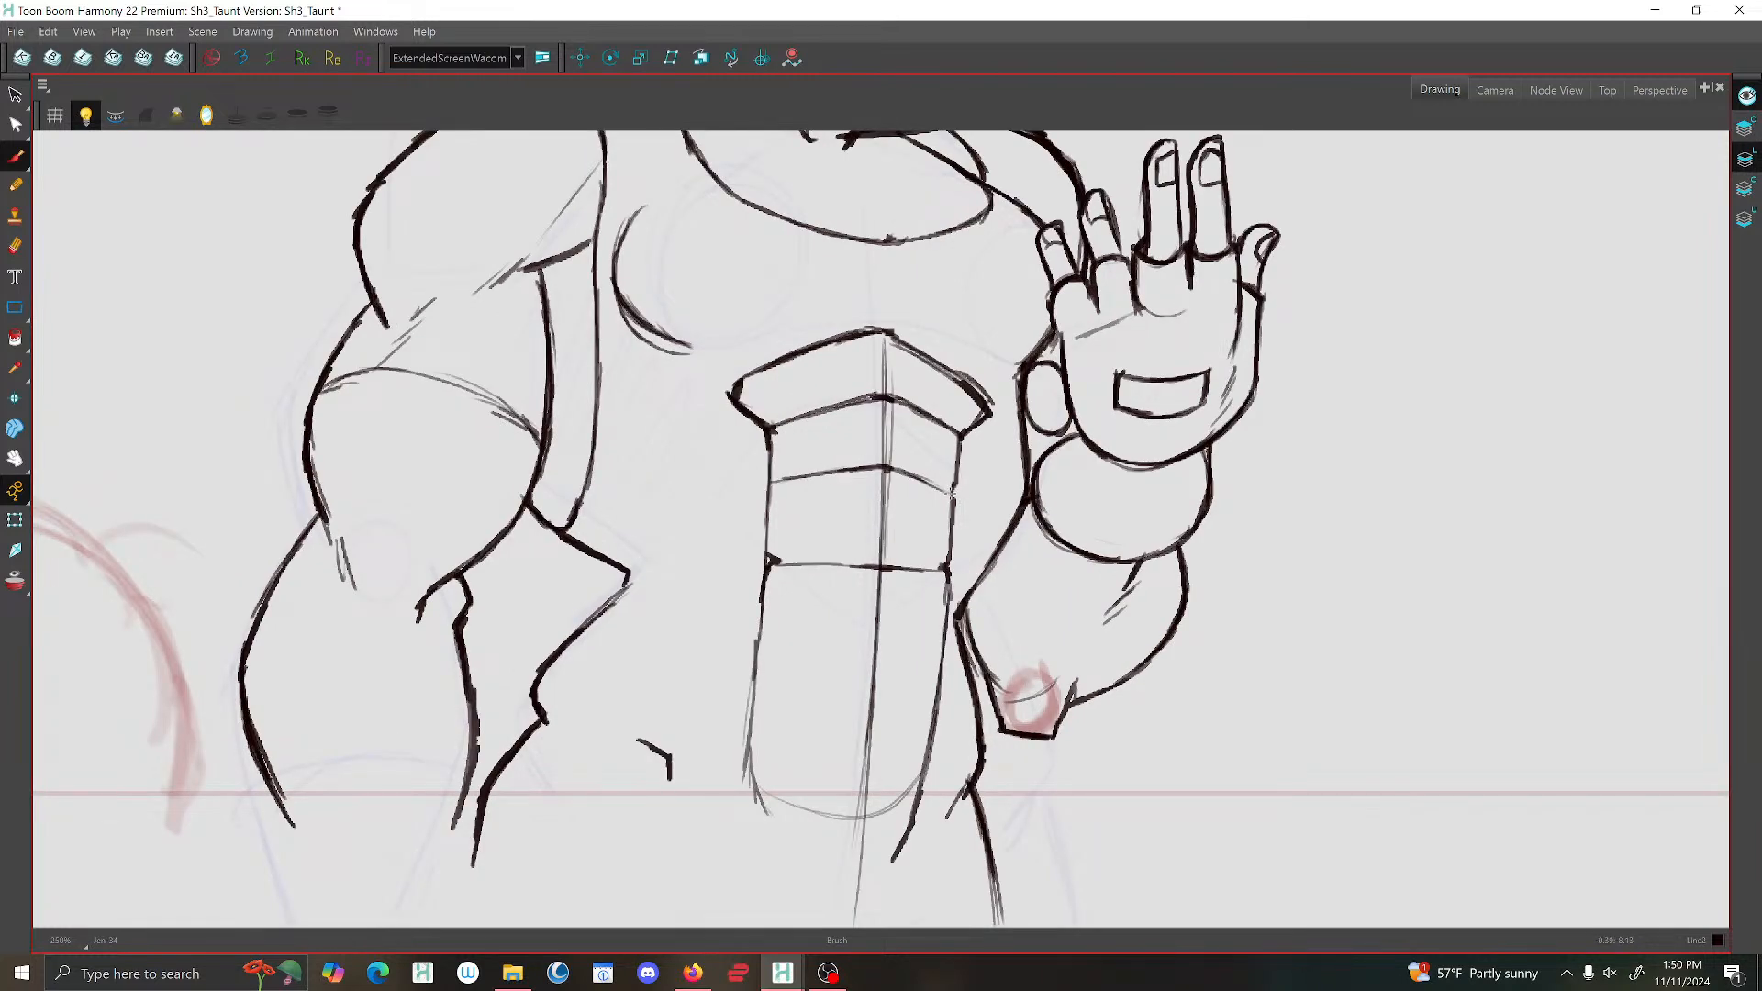
{"action": "scroll", "coordinate": [779, 555], "scroll_direction": "down", "scroll_amount": 1}
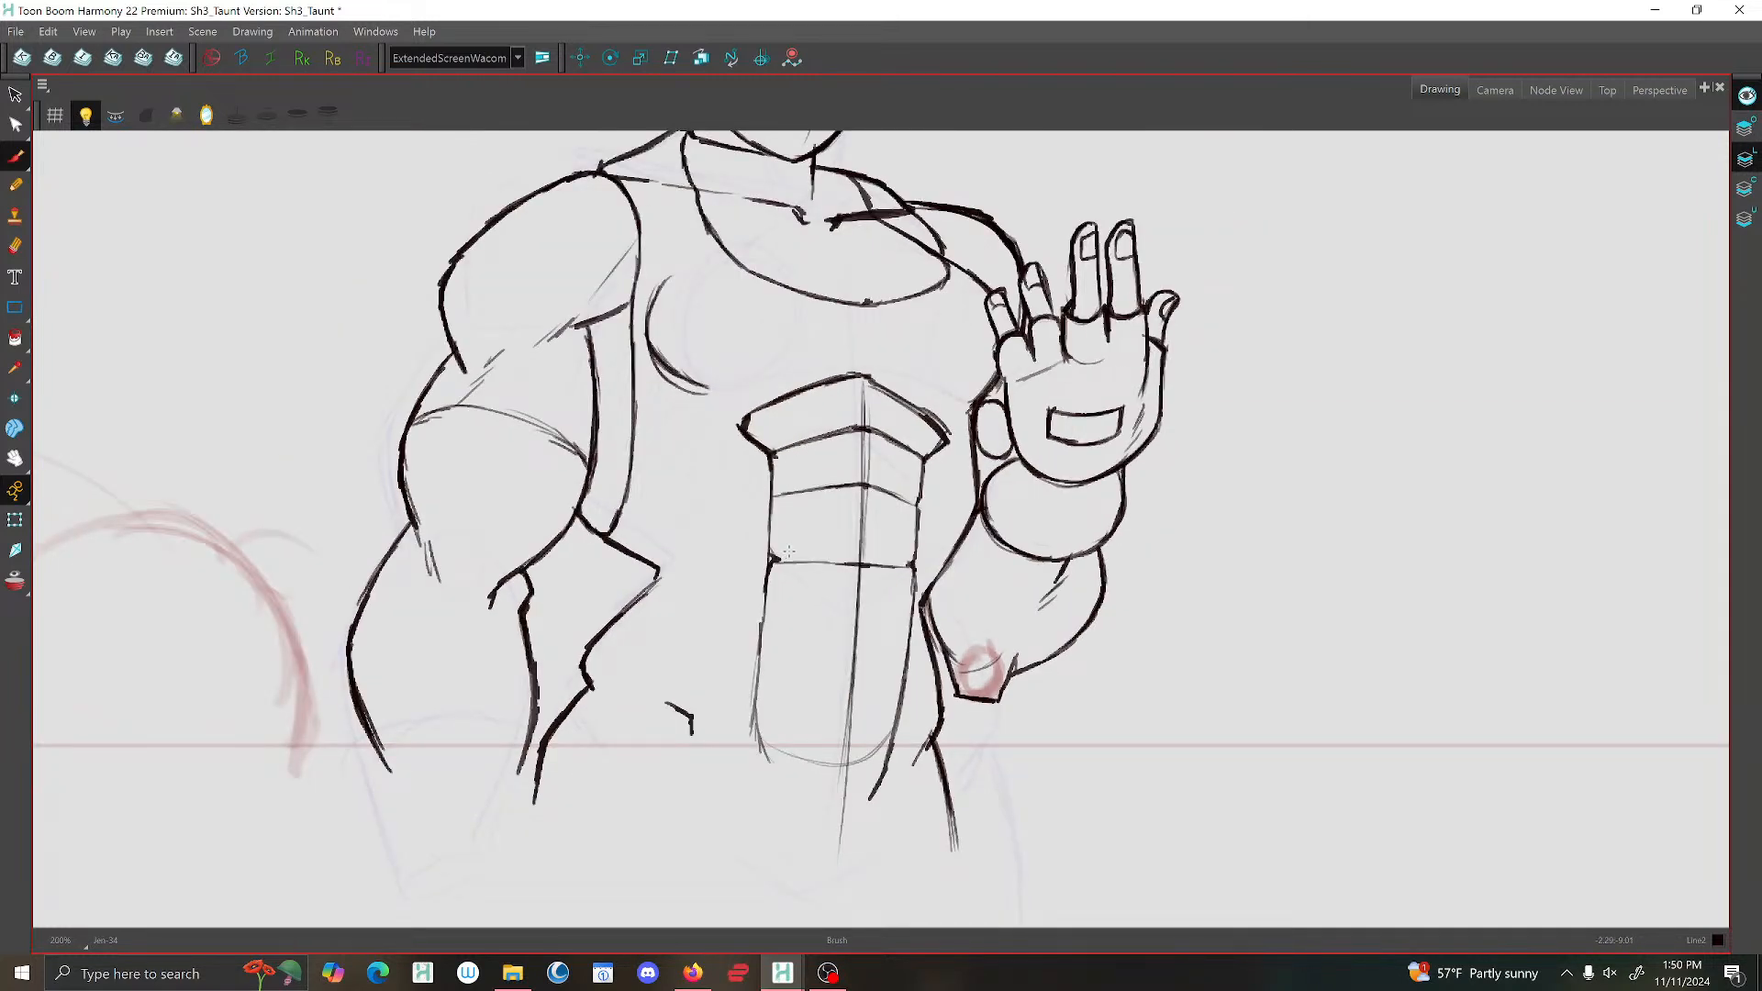
{"action": "scroll", "coordinate": [835, 537], "scroll_direction": "down", "scroll_amount": 2}
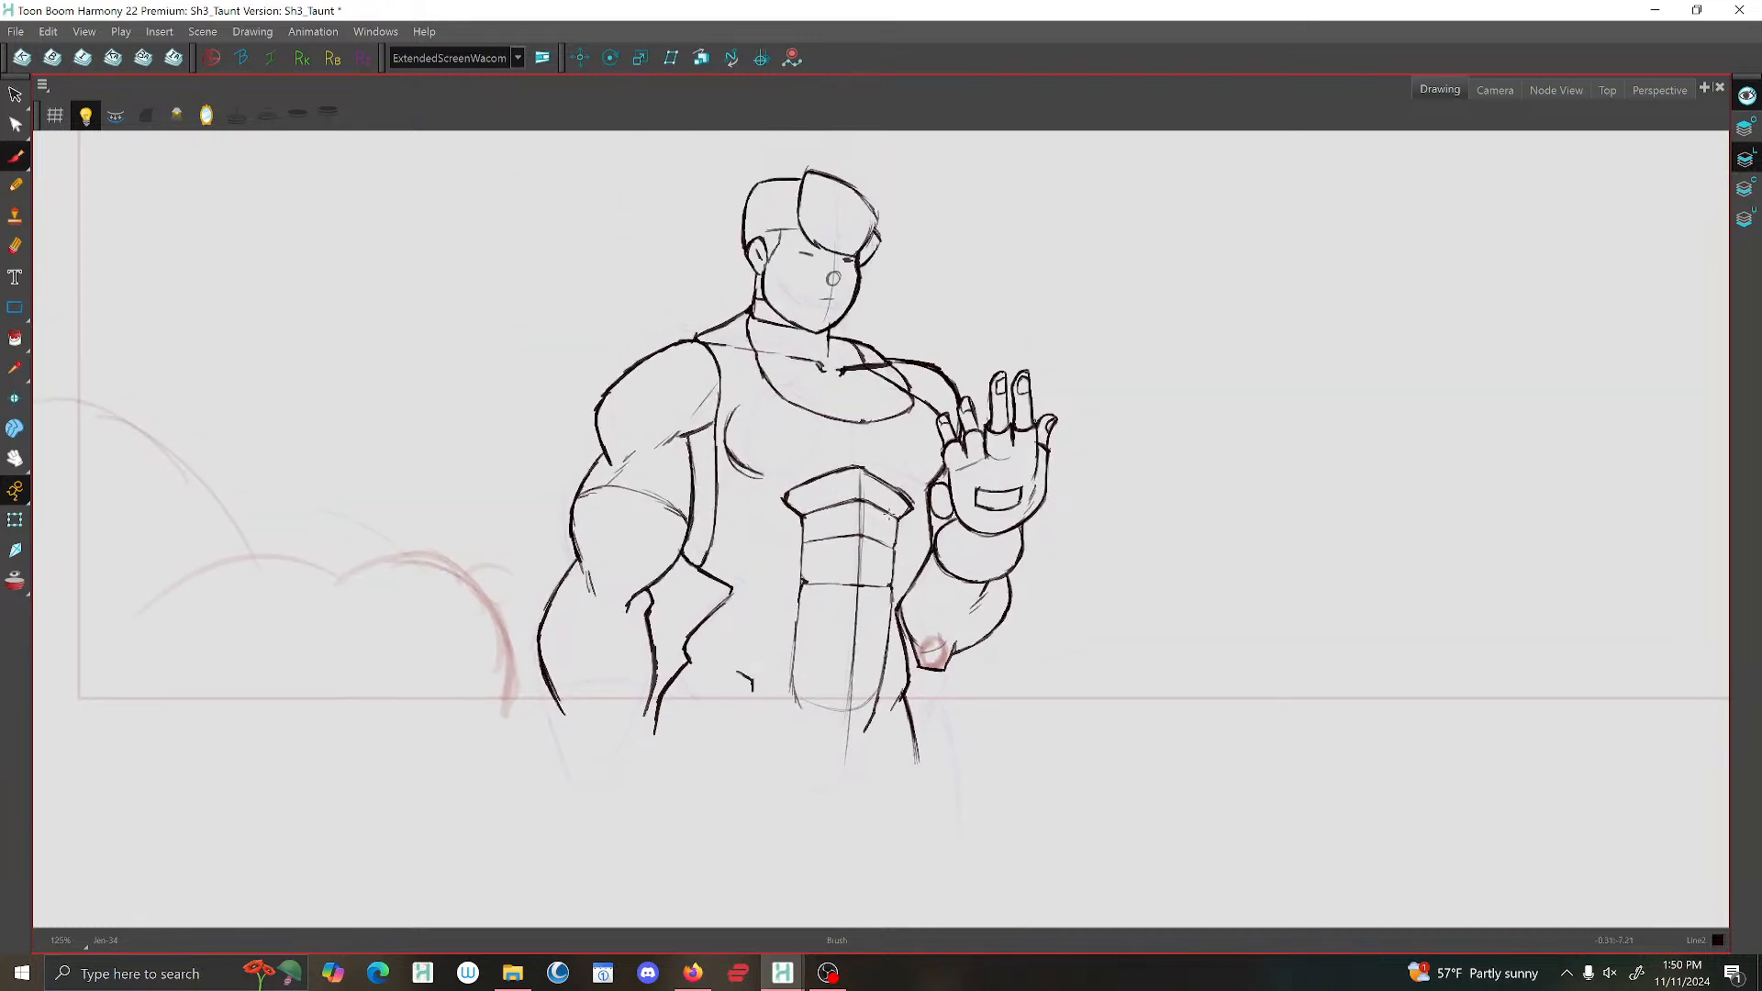
Flip back and forth through the shot's drawings to examine how the abdominal lines move between poses.
{"action": "key", "text": "f"}
{"action": "key", "text": "f"}
{"action": "key", "text": "g"}
{"action": "key", "text": "g"}
{"action": "key", "text": "f"}
{"action": "key", "text": "f"}
{"action": "key", "text": "g"}
{"action": "key", "text": "g"}
{"action": "key", "text": "g"}
{"action": "key", "text": "f"}
{"action": "key", "text": "f"}
{"action": "key", "text": "f"}
{"action": "key", "text": "g"}
{"action": "key", "text": "g"}
{"action": "key", "text": "f"}
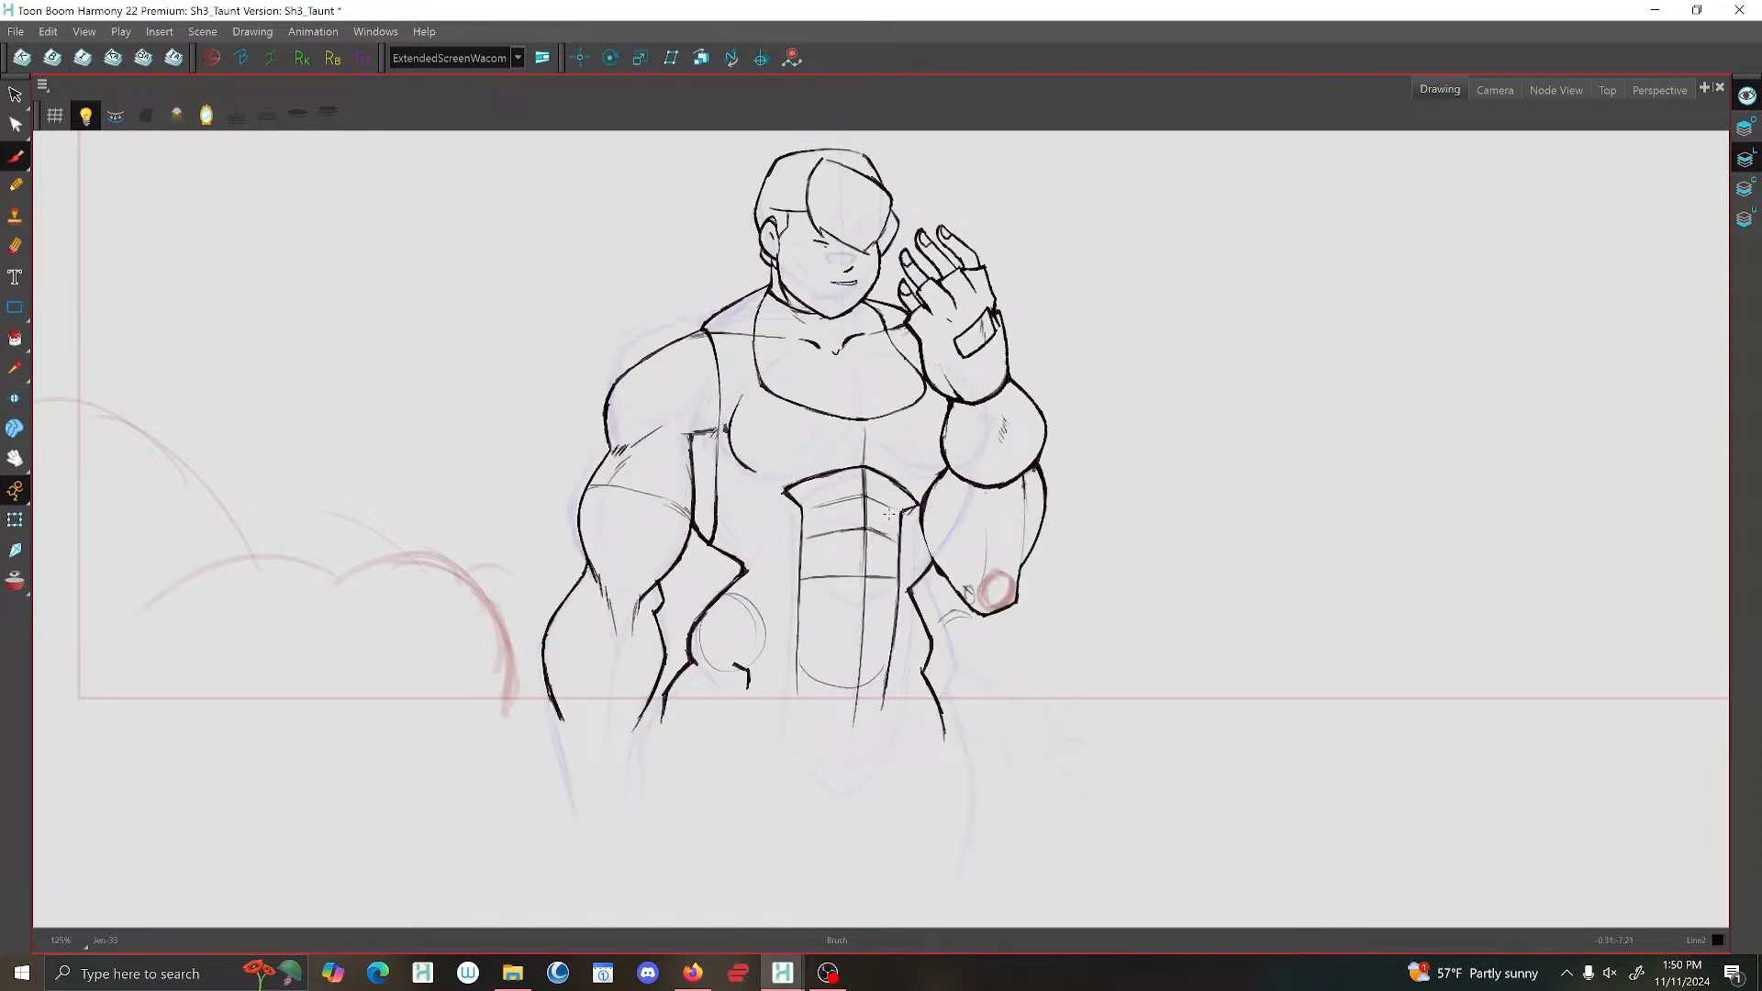
{"action": "key", "text": "g"}
{"action": "key", "text": "g"}
{"action": "key", "text": "f"}
{"action": "key", "text": "f"}
{"action": "key", "text": "f"}
{"action": "key", "text": "g"}
{"action": "key", "text": "g"}
{"action": "key", "text": "f"}
{"action": "key", "text": "f"}
{"action": "key", "text": "g"}
{"action": "key", "text": "f"}
{"action": "key", "text": "g"}
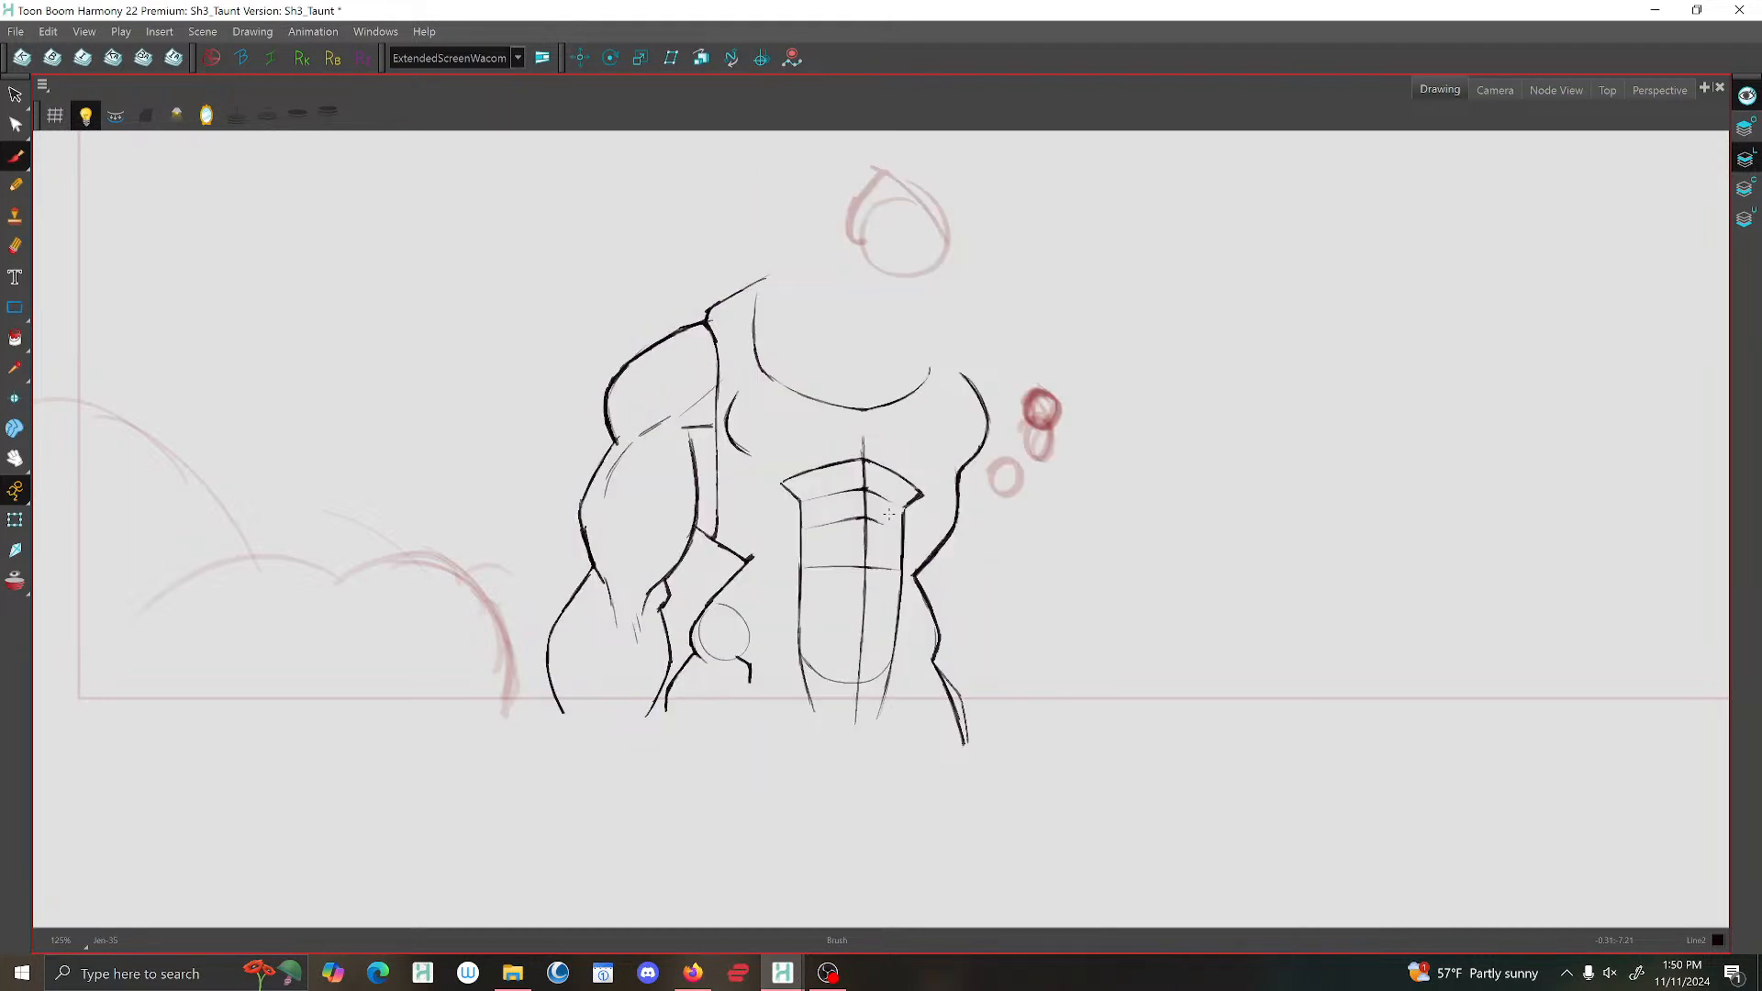
Flip between the headless in-between and its neighbours to study the head and neck positions.
{"action": "key", "text": "2"}
{"action": "left_click_drag", "start_coordinate": [771, 344], "coordinate": [980, 594]}
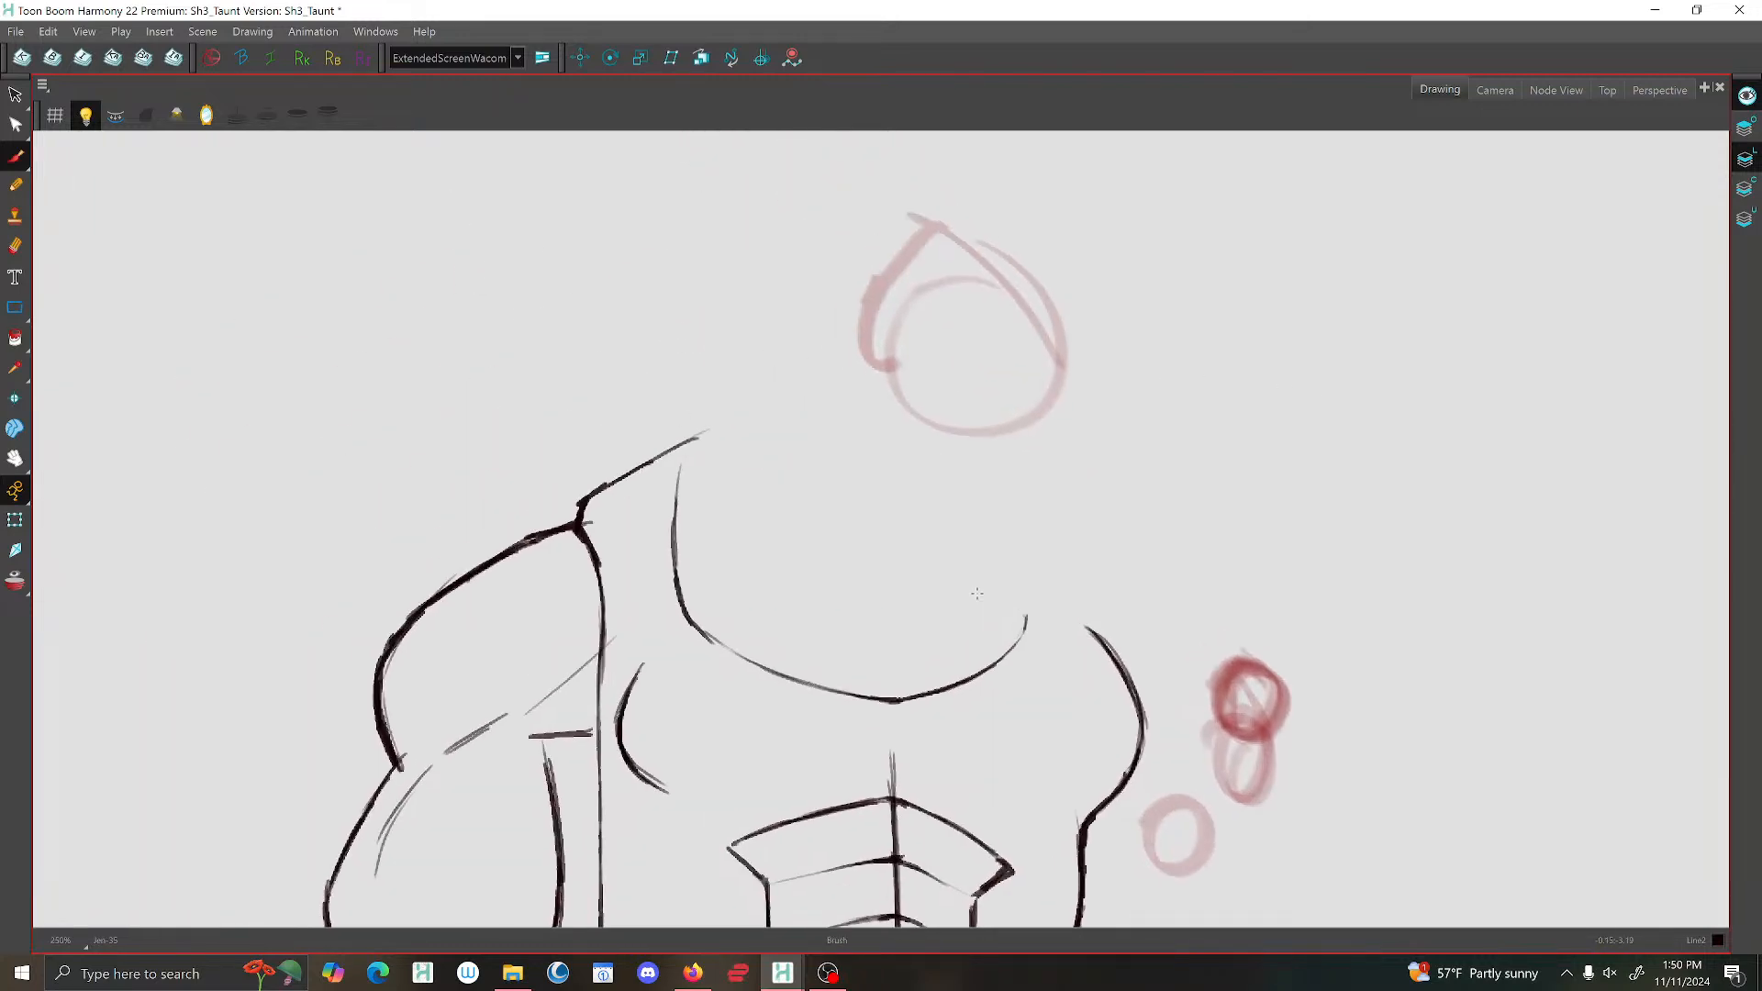
{"action": "key", "text": "f"}
{"action": "key", "text": "f"}
{"action": "key", "text": "g"}
{"action": "key", "text": "f"}
{"action": "key", "text": "f"}
{"action": "key", "text": "g"}
Turn on onion skinning and draw the in-between's jaw and chin line between the neighbouring head poses.
{"action": "key", "text": "g"}
{"action": "key", "text": "g"}
{"action": "key", "text": "f"}
{"action": "key", "text": "f"}
{"action": "key", "text": "alt+o"}
{"action": "key", "text": "g"}
{"action": "key", "text": "f"}
{"action": "key", "text": "f"}
{"action": "key", "text": "g"}
{"action": "key", "text": "g"}
{"action": "key", "text": "g"}
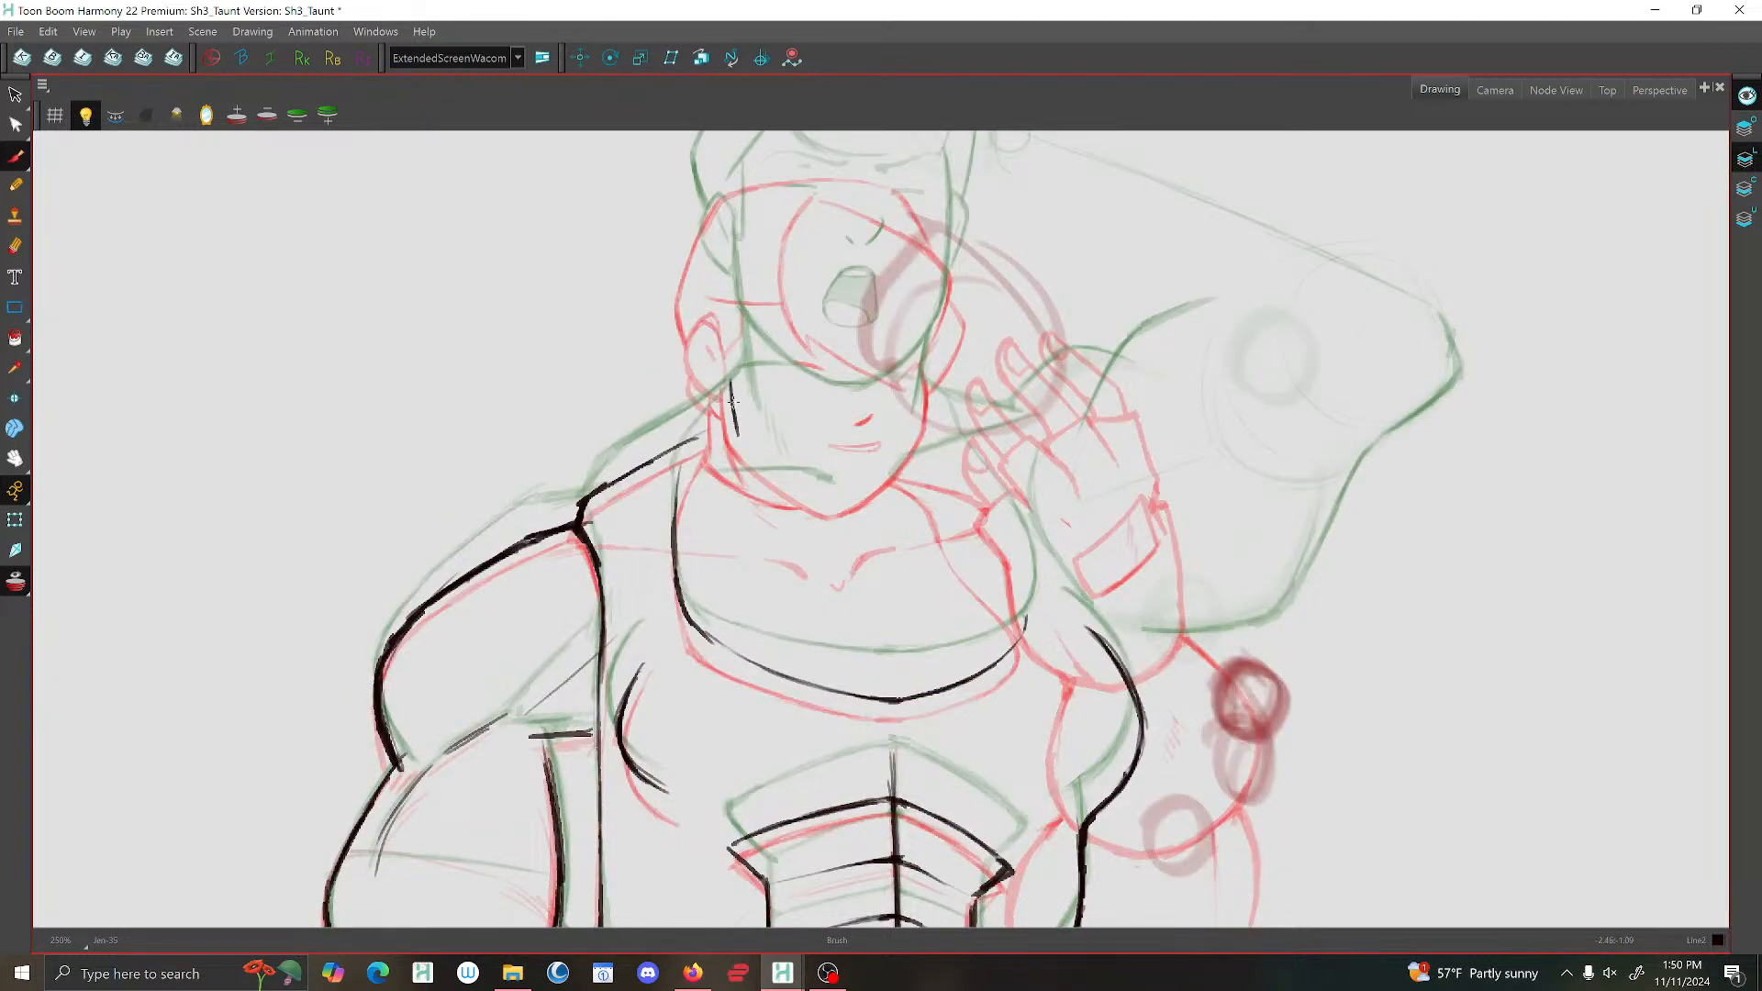
{"action": "key", "text": "f"}
{"action": "key", "text": "f"}
{"action": "mouse_move", "coordinate": [926, 358]}
{"action": "left_mouse_down"}
{"action": "mouse_move", "coordinate": [930, 427]}
{"action": "mouse_move", "coordinate": [877, 479]}
{"action": "mouse_move", "coordinate": [843, 497]}
{"action": "mouse_move", "coordinate": [754, 457]}
{"action": "left_mouse_up"}
{"action": "left_click_drag", "start_coordinate": [894, 468], "coordinate": [831, 498]}
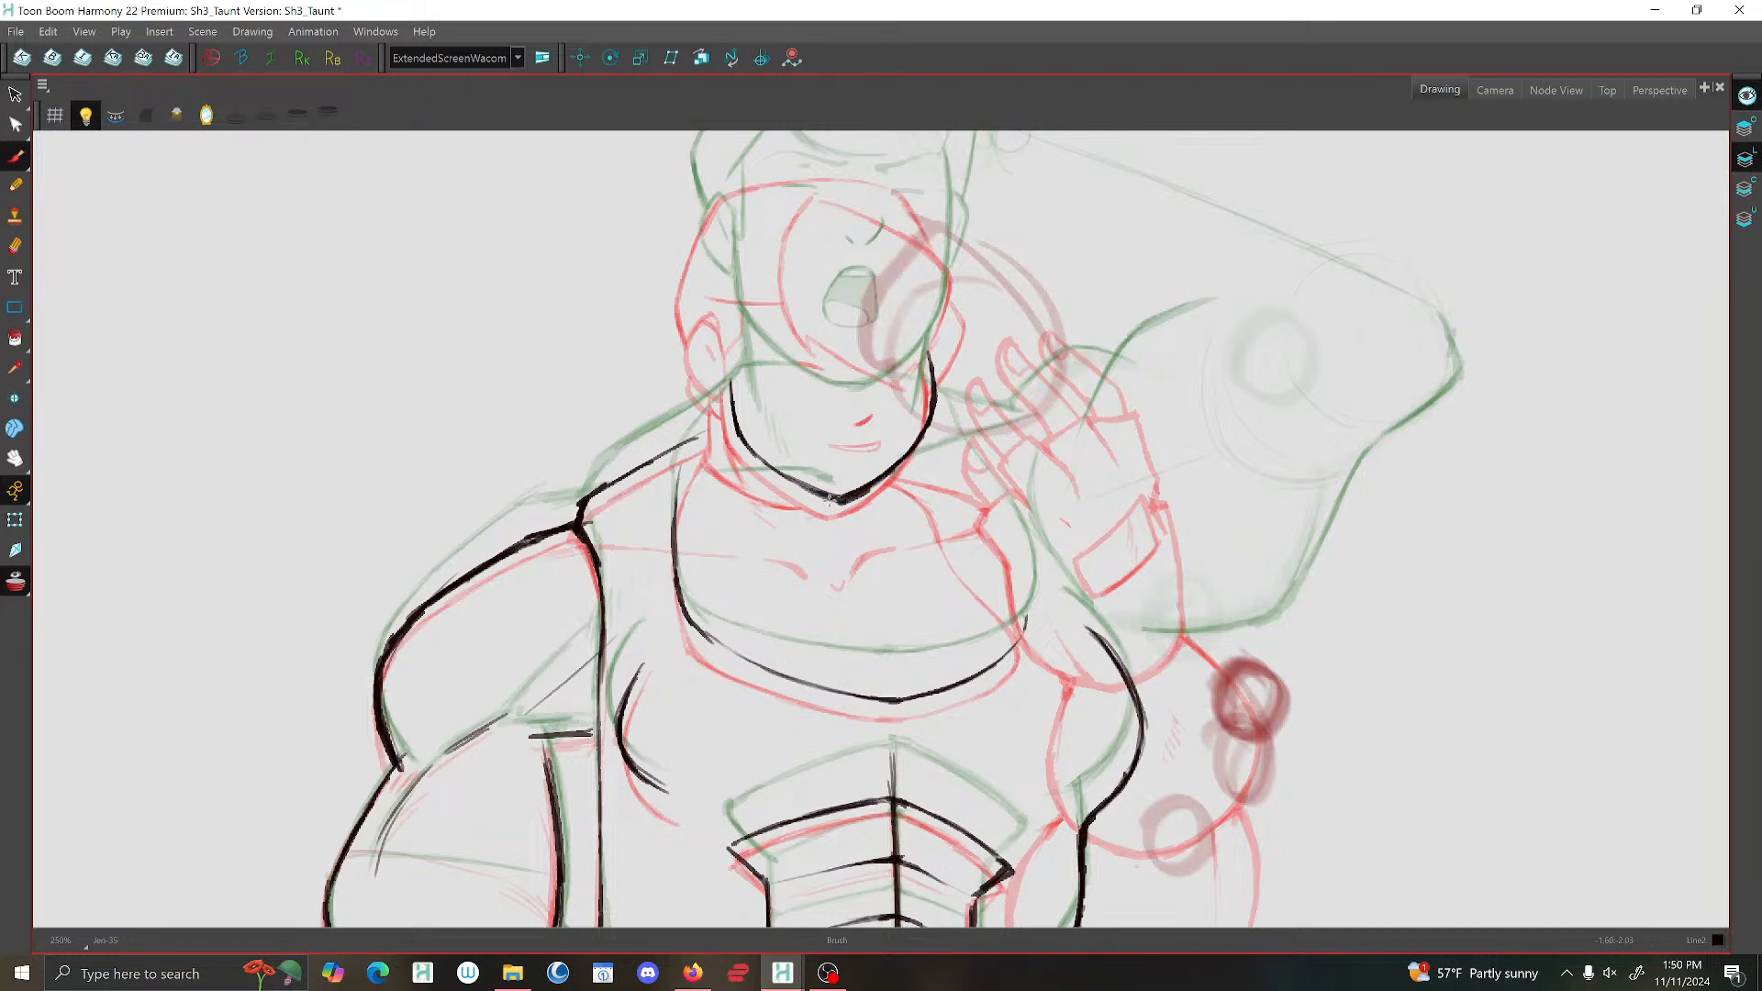
Draw the in-between's ear and the side of the neck, and extend the shoulder and neckline up to meet it.
{"action": "key", "text": "comma"}
{"action": "key", "text": "period"}
{"action": "mouse_move", "coordinate": [734, 338]}
{"action": "left_mouse_down"}
{"action": "mouse_move", "coordinate": [712, 298]}
{"action": "mouse_move", "coordinate": [699, 308]}
{"action": "mouse_move", "coordinate": [691, 353]}
{"action": "mouse_move", "coordinate": [725, 381]}
{"action": "mouse_move", "coordinate": [721, 307]}
{"action": "mouse_move", "coordinate": [701, 303]}
{"action": "mouse_move", "coordinate": [691, 336]}
{"action": "mouse_move", "coordinate": [732, 364]}
{"action": "mouse_move", "coordinate": [733, 424]}
{"action": "mouse_move", "coordinate": [725, 411]}
{"action": "mouse_move", "coordinate": [708, 429]}
{"action": "mouse_move", "coordinate": [676, 520]}
{"action": "left_mouse_up"}
{"action": "key", "text": "f"}
{"action": "key", "text": "f"}
{"action": "key", "text": "g"}
{"action": "key", "text": "g"}
{"action": "key", "text": "f"}
{"action": "key", "text": "g"}
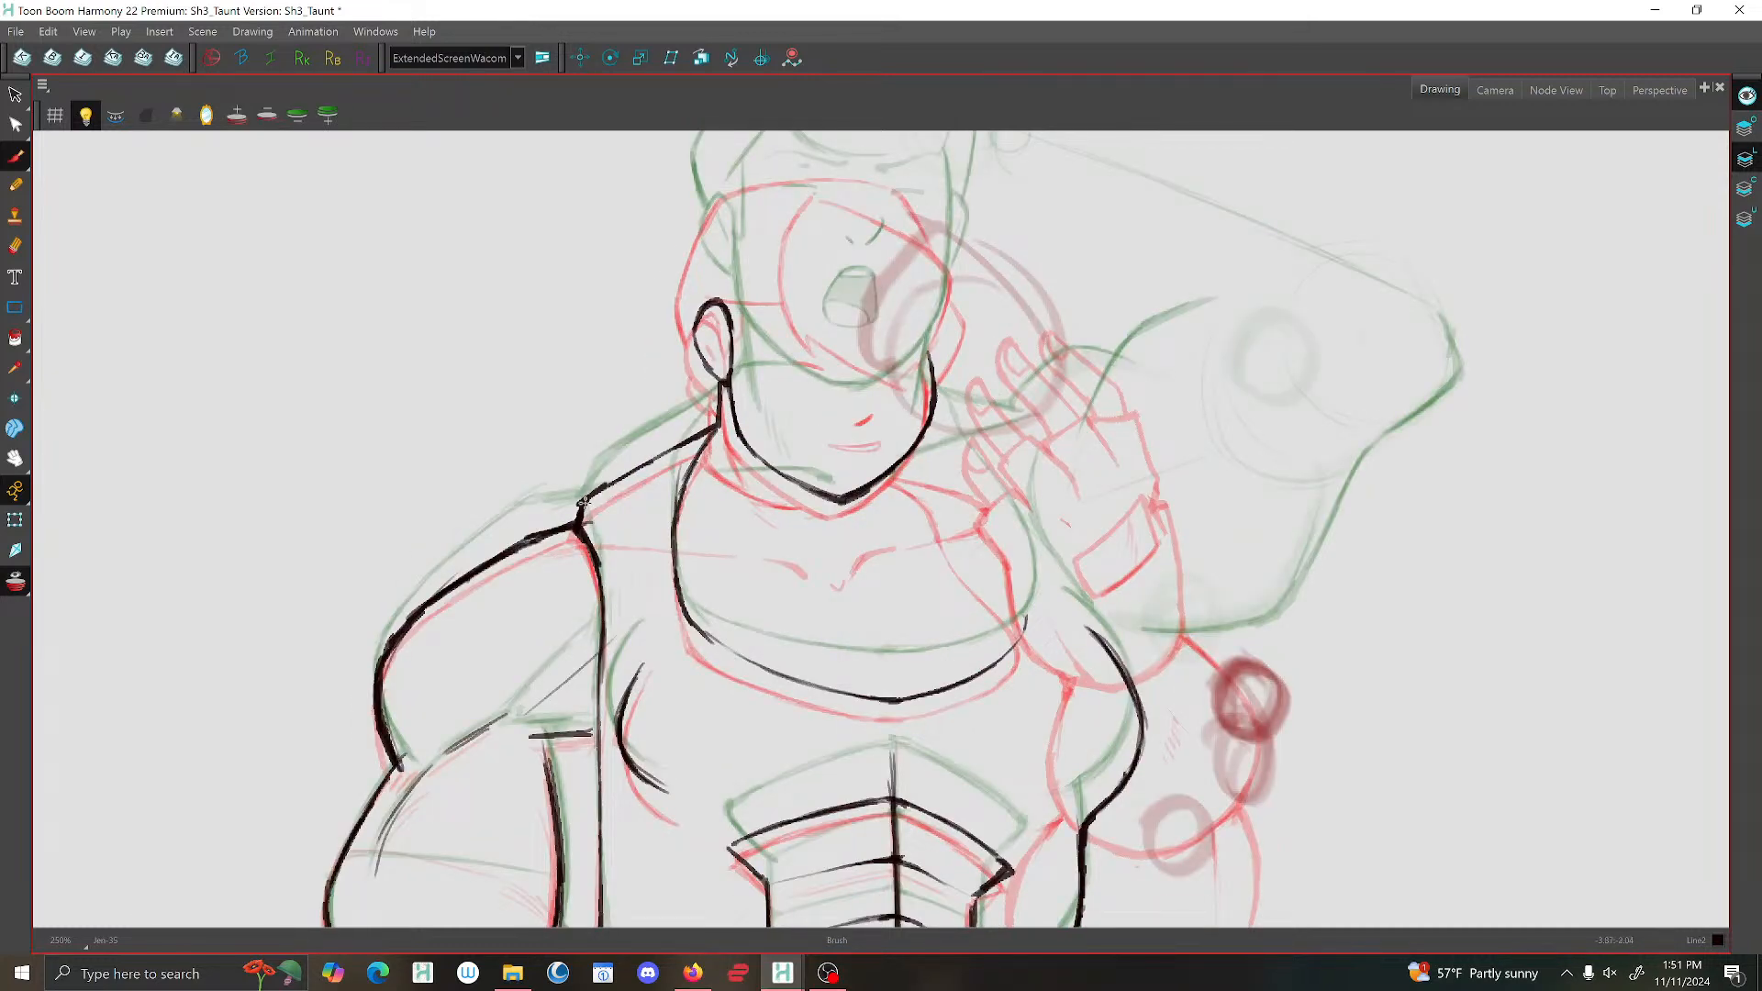
Add the curved neck line from the neck's base to the chin, comparing its placement with the neighbouring drawings.
{"action": "key", "text": "f"}
{"action": "key", "text": "g"}
{"action": "key", "text": "f"}
{"action": "key", "text": "f"}
{"action": "key", "text": "g"}
{"action": "key", "text": "g"}
{"action": "key", "text": "f"}
{"action": "key", "text": "g"}
{"action": "mouse_move", "coordinate": [716, 431]}
{"action": "left_mouse_down"}
{"action": "mouse_move", "coordinate": [720, 455]}
{"action": "mouse_move", "coordinate": [793, 493]}
{"action": "left_mouse_up"}
{"action": "mouse_move", "coordinate": [717, 431]}
{"action": "left_mouse_down"}
{"action": "mouse_move", "coordinate": [773, 483]}
{"action": "mouse_move", "coordinate": [846, 498]}
{"action": "left_mouse_up"}
Turn off onion skinning and flip through the adjacent drawings to check the new jaw, ear and neck lines.
{"action": "key", "text": "f"}
{"action": "key", "text": "f"}
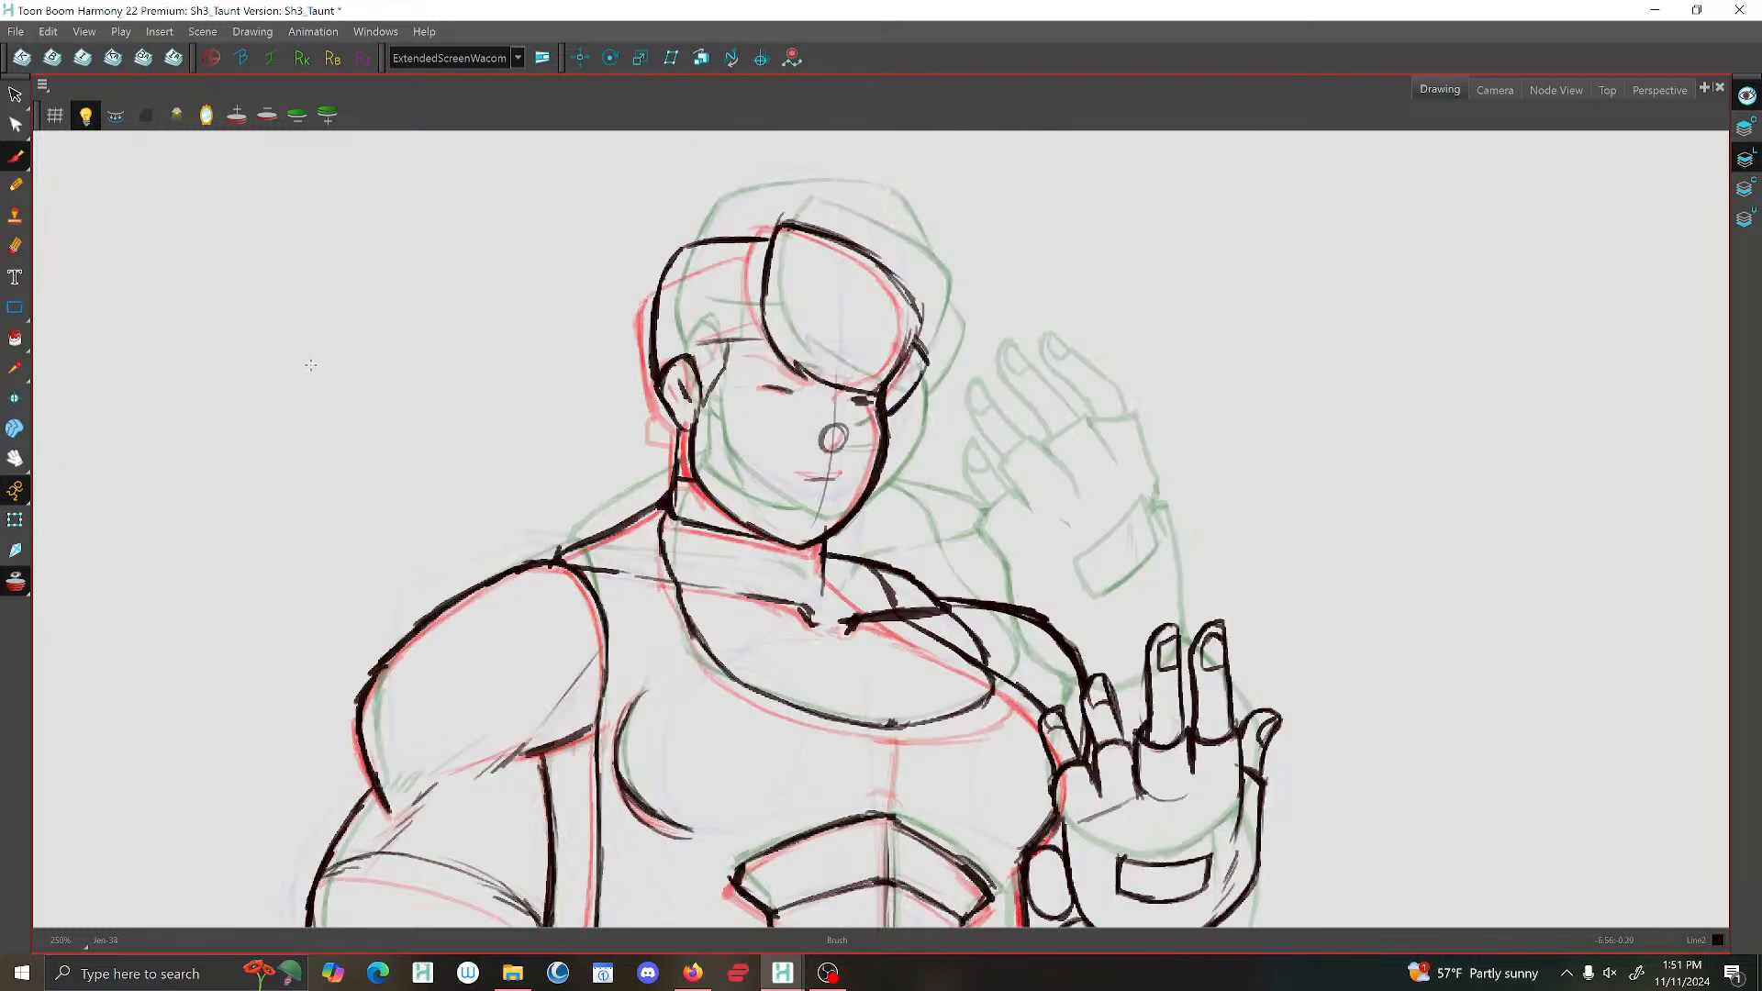
{"action": "left_click", "coordinate": [17, 580]}
{"action": "key", "text": "g"}
{"action": "key", "text": "g"}
{"action": "key", "text": "f"}
{"action": "key", "text": "g"}
{"action": "key", "text": "f"}
{"action": "key", "text": "g"}
{"action": "key", "text": "g"}
{"action": "key", "text": "f"}
Flip through the neighbouring drawings to compare the in-between's head and torso with the raised-arm pose.
{"action": "key", "text": "g"}
{"action": "key", "text": "f"}
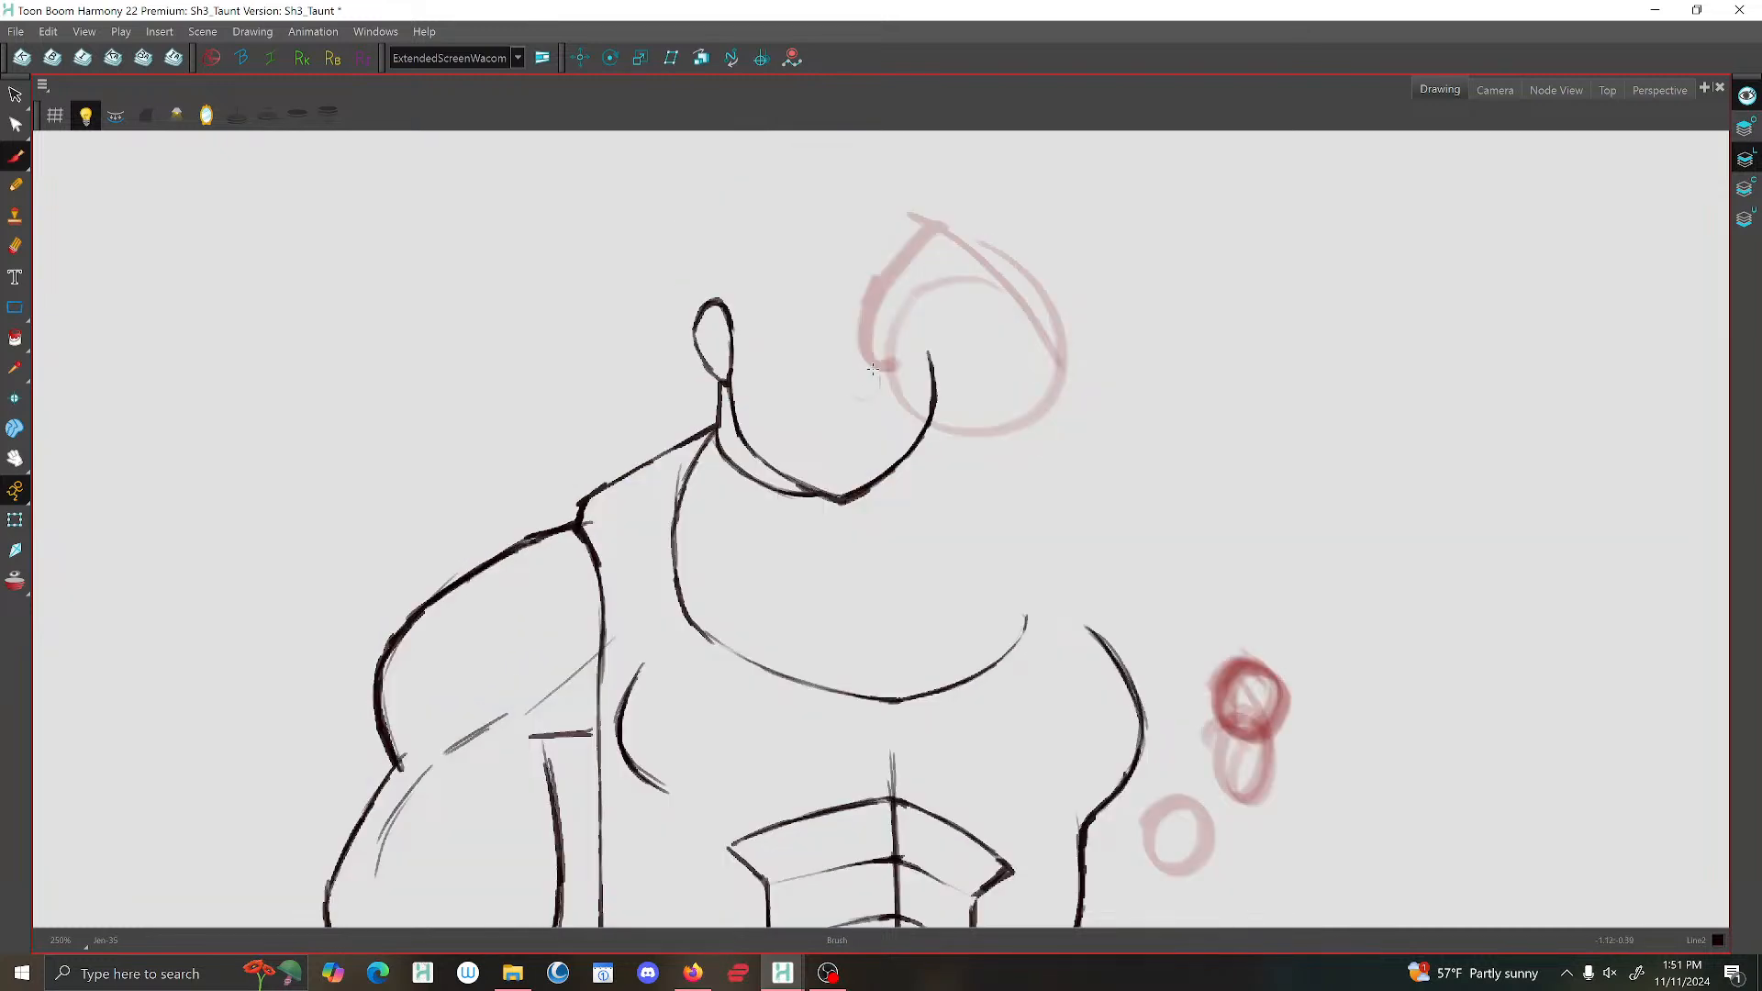
{"action": "key", "text": "g"}
{"action": "key", "text": "f"}
{"action": "key", "text": "g"}
{"action": "key", "text": "2"}
{"action": "key", "text": "2"}
{"action": "key", "text": "g"}
{"action": "key", "text": "g"}
{"action": "key", "text": "g"}
{"action": "key", "text": "g"}
{"action": "key", "text": "f"}
{"action": "key", "text": "f"}
{"action": "key", "text": "f"}
{"action": "key", "text": "f"}
{"action": "key", "text": "g"}
{"action": "key", "text": "g"}
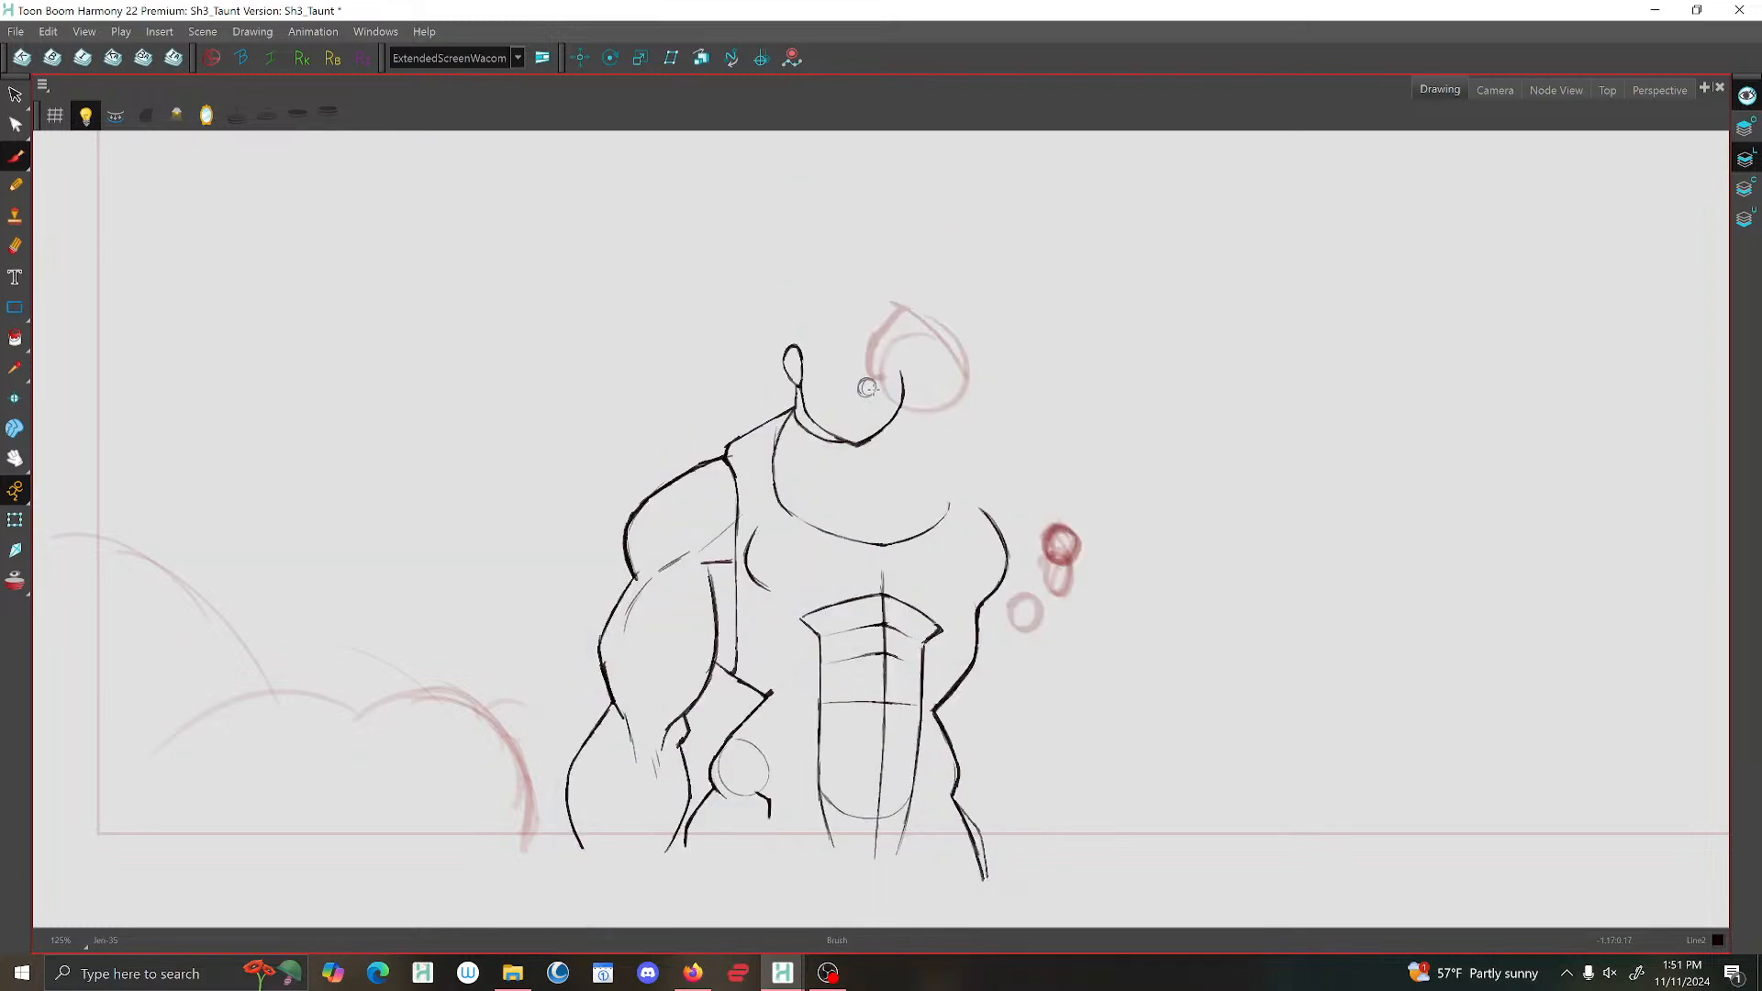
{"action": "key", "text": "f"}
{"action": "key", "text": "f"}
{"action": "key", "text": "g"}
{"action": "key", "text": "g"}
{"action": "key", "text": "g"}
{"action": "key", "text": "g"}
{"action": "key", "text": "f"}
Turn on the mirrored view and sketch the raised forearm's contour lines from the wrist circle down to the elbow.
{"action": "left_click", "coordinate": [209, 112]}
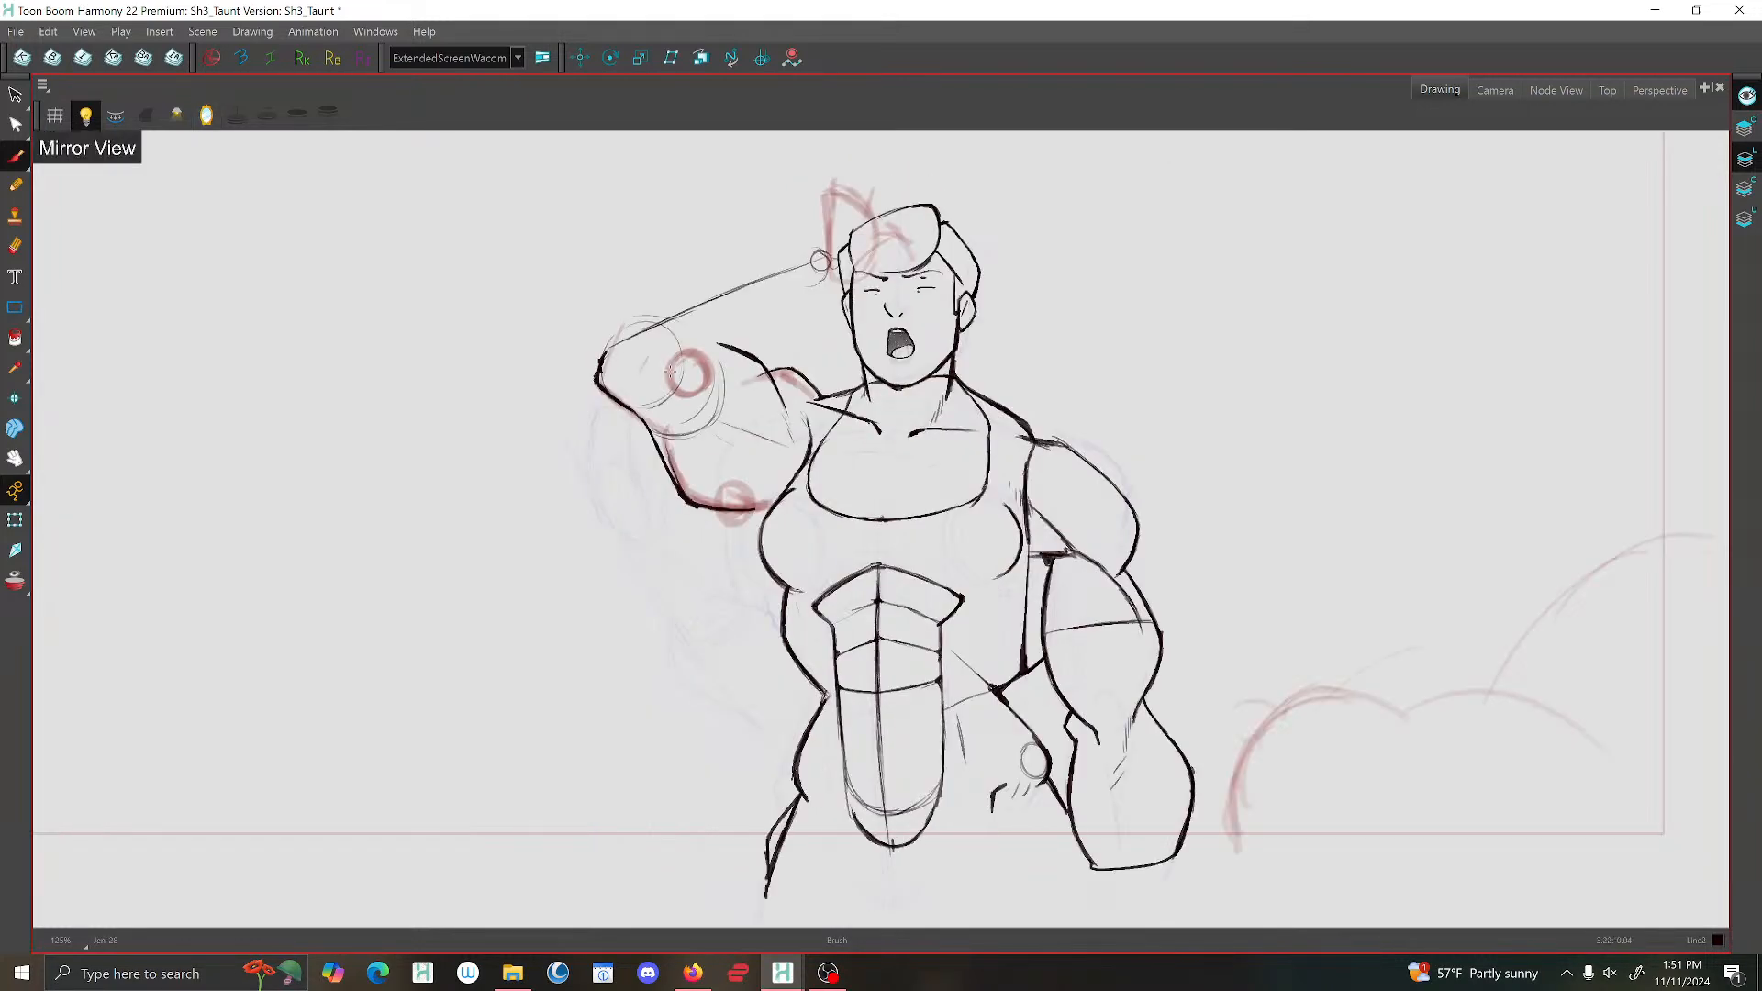
{"action": "left_click_drag", "start_coordinate": [729, 365], "coordinate": [792, 456]}
{"action": "key", "text": "2"}
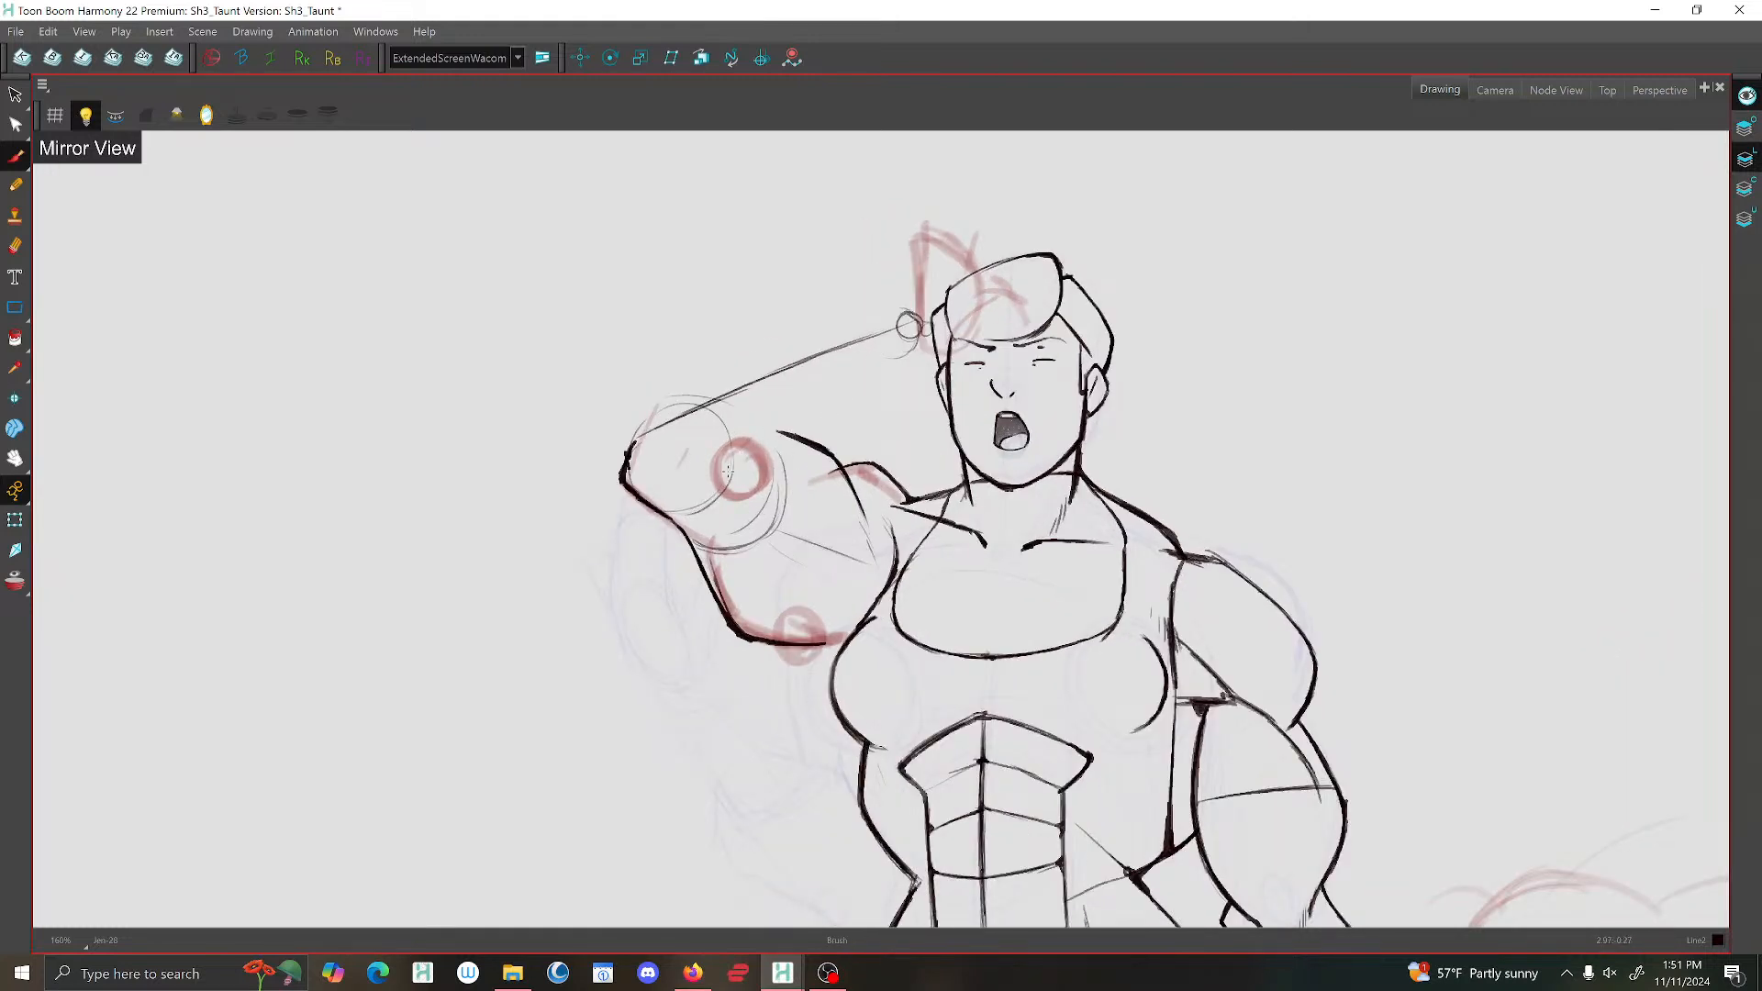
{"action": "left_click_drag", "start_coordinate": [903, 318], "coordinate": [896, 357]}
{"action": "mouse_move", "coordinate": [901, 364]}
{"action": "left_mouse_down"}
{"action": "mouse_move", "coordinate": [743, 457]}
{"action": "mouse_move", "coordinate": [710, 409]}
{"action": "mouse_move", "coordinate": [731, 456]}
{"action": "left_mouse_up"}
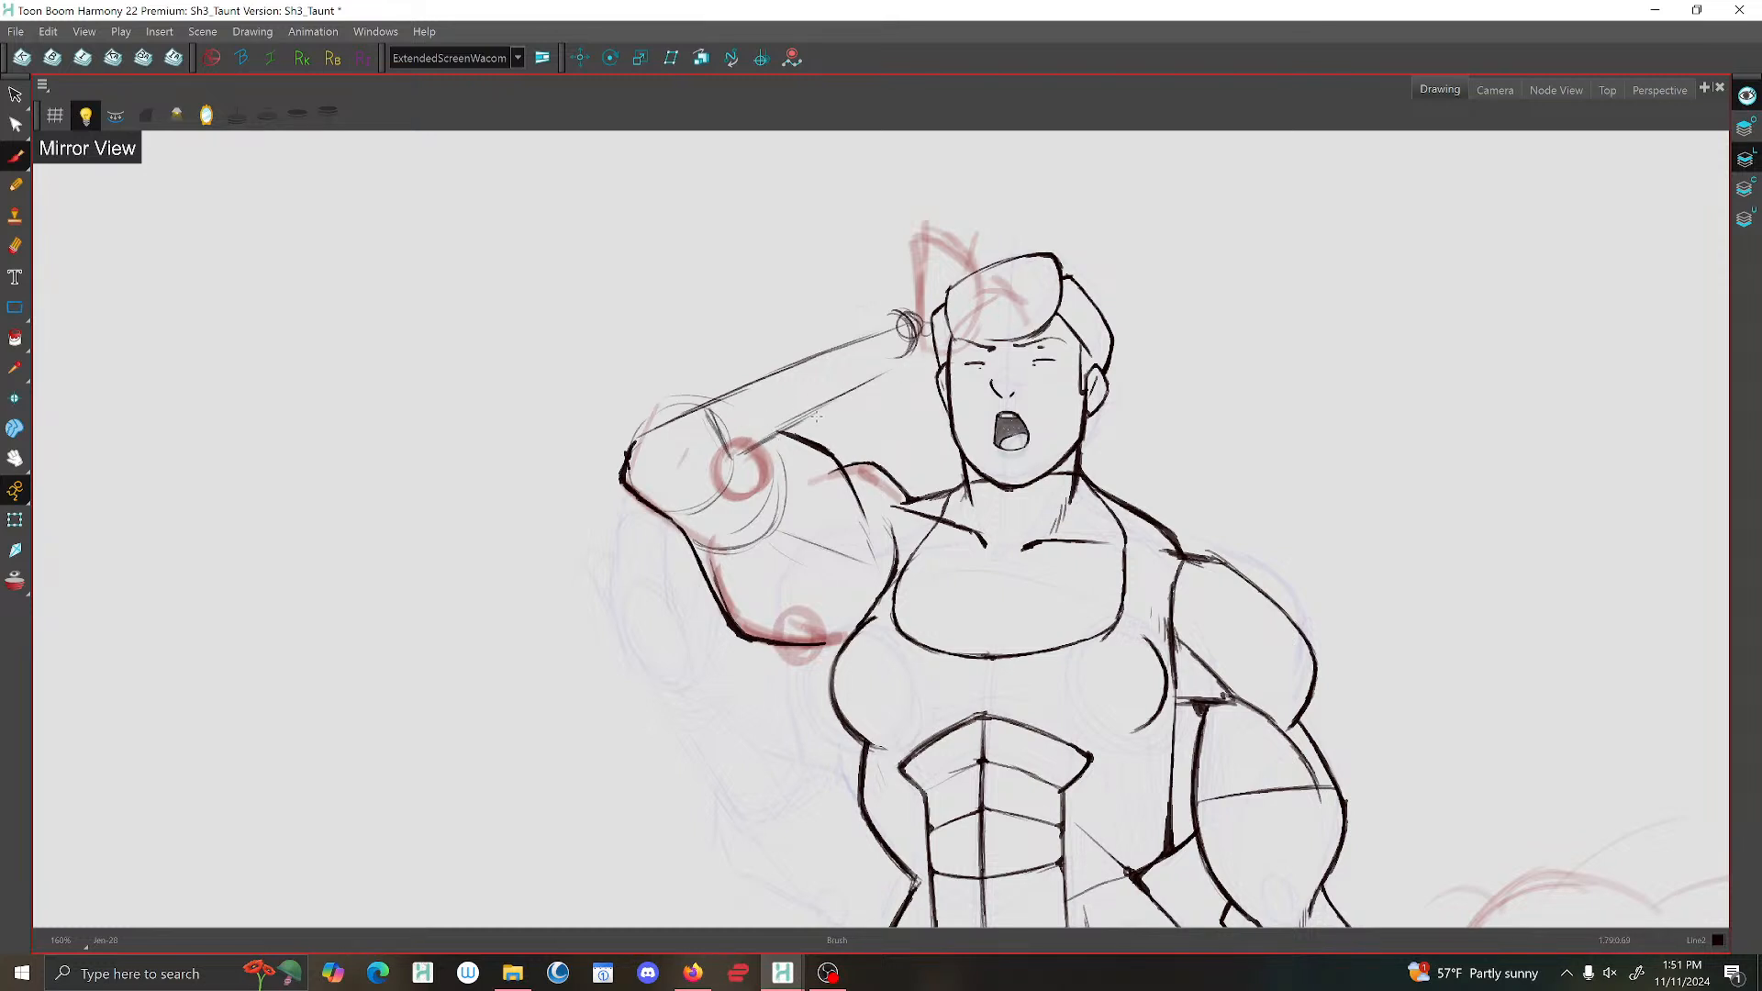
{"action": "mouse_move", "coordinate": [879, 319]}
{"action": "left_mouse_down"}
{"action": "mouse_move", "coordinate": [699, 380]}
{"action": "mouse_move", "coordinate": [727, 460]}
{"action": "left_mouse_up"}
Flip back and forth between the raised-arm drawing and its neighbours to check the forearm's movement in the mirrored view.
{"action": "scroll", "coordinate": [688, 404], "scroll_direction": "down", "scroll_amount": 5}
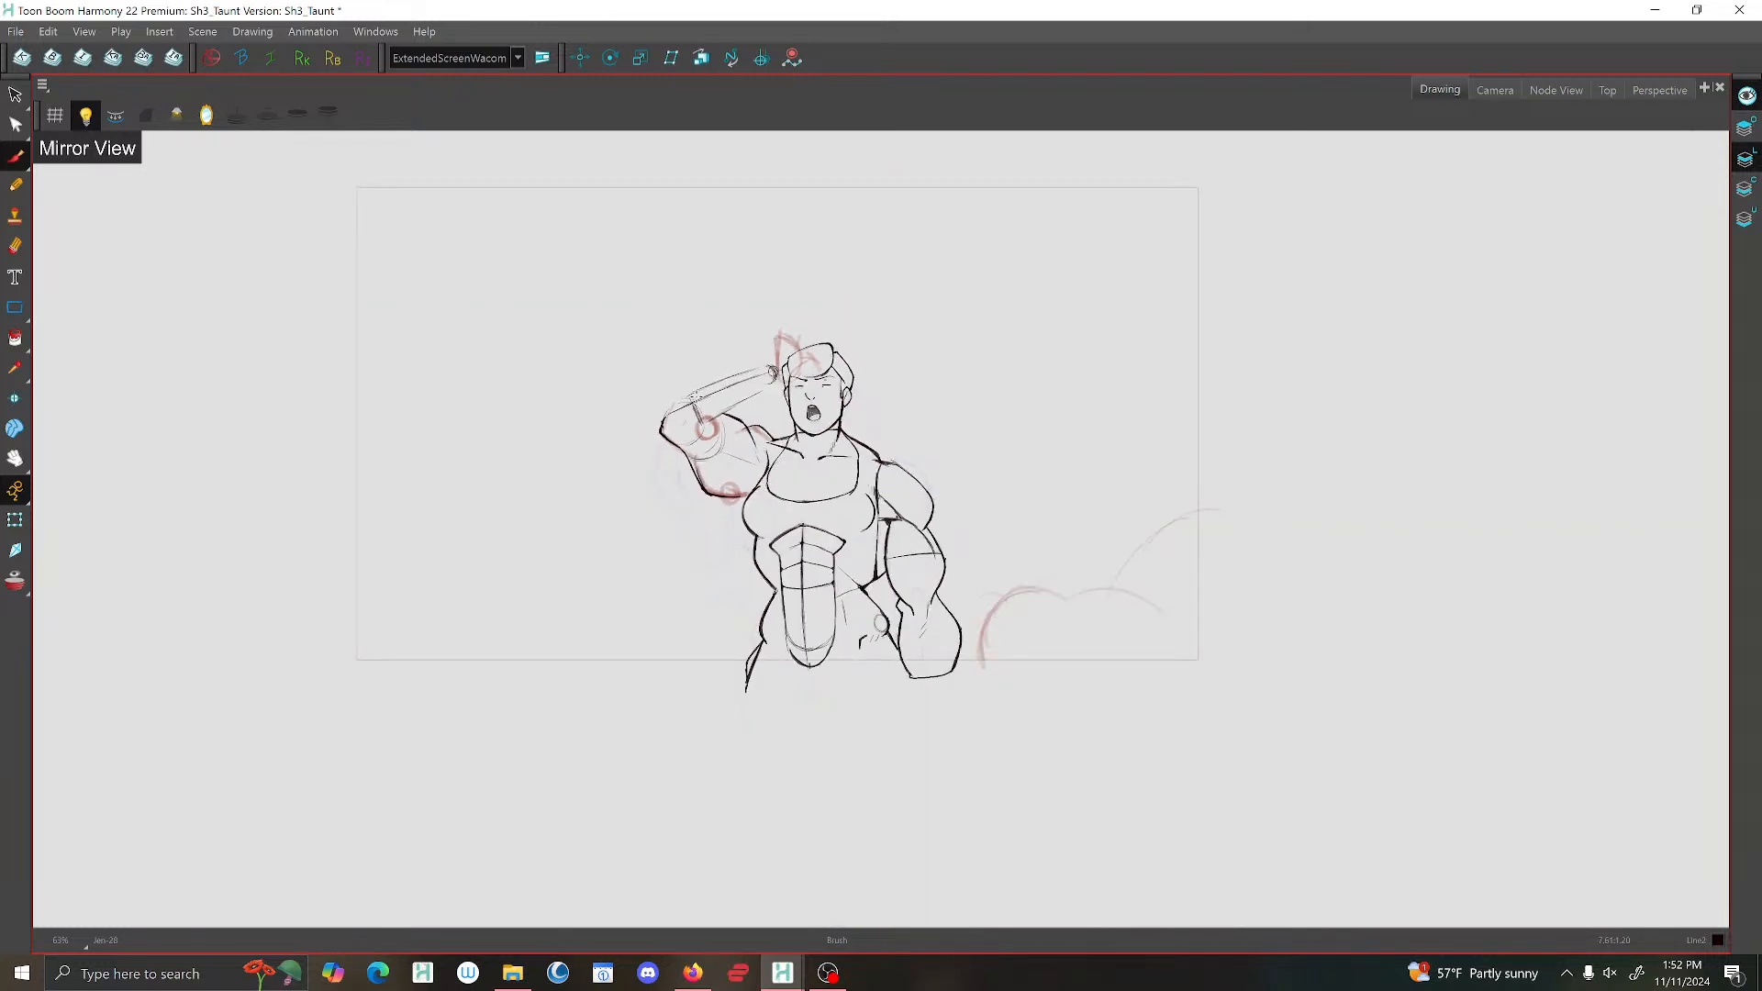
{"action": "key", "text": "g"}
{"action": "key", "text": "f"}
{"action": "key", "text": "f"}
{"action": "key", "text": "g"}
{"action": "key", "text": "g"}
{"action": "key", "text": "g"}
{"action": "key", "text": "g"}
{"action": "key", "text": "g"}
{"action": "key", "text": "f"}
{"action": "key", "text": "g"}
{"action": "scroll", "coordinate": [802, 490], "scroll_direction": "up", "scroll_amount": 4}
{"action": "left_click_drag", "start_coordinate": [735, 551], "coordinate": [812, 315]}
{"action": "scroll", "coordinate": [812, 314], "scroll_direction": "down", "scroll_amount": 2}
{"action": "key", "text": "f"}
{"action": "key", "text": "f"}
{"action": "key", "text": "g"}
{"action": "key", "text": "g"}
{"action": "key", "text": "f"}
{"action": "key", "text": "f"}
{"action": "key", "text": "g"}
{"action": "key", "text": "f"}
{"action": "key", "text": "g"}
{"action": "key", "text": "g"}
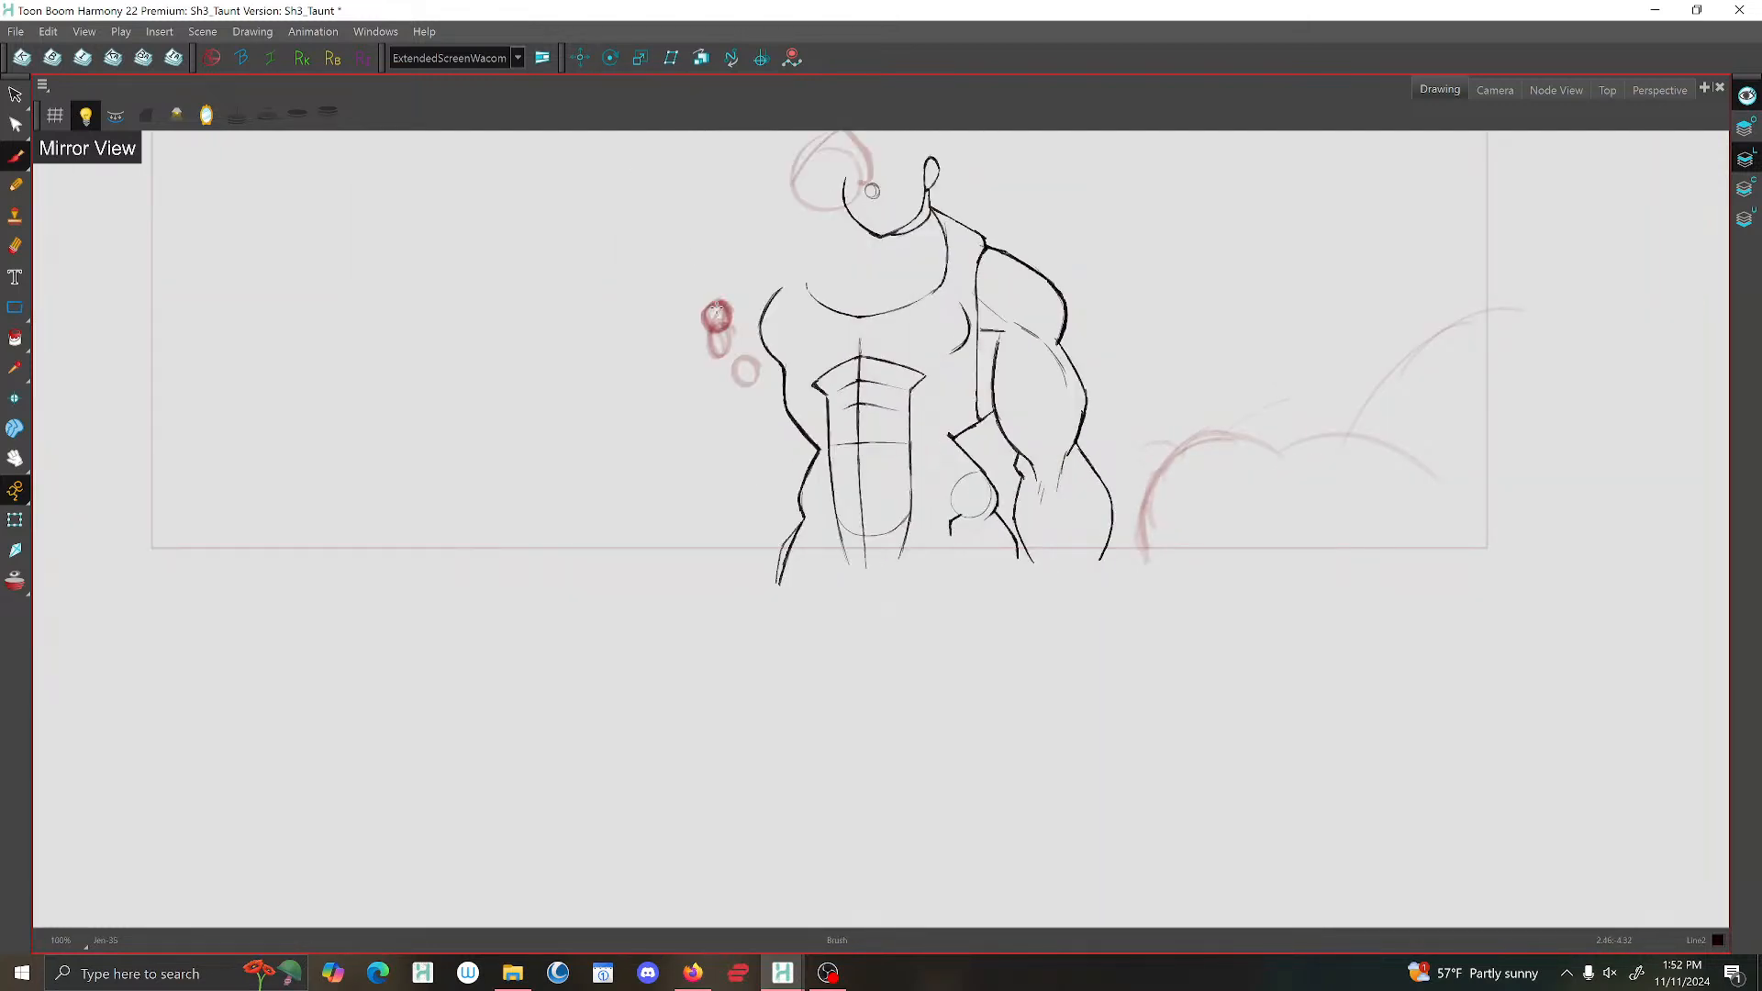
Ink the pointed elbow tip on the outer edge of the in-between's dark red joint circle.
{"action": "scroll", "coordinate": [706, 318], "scroll_direction": "up", "scroll_amount": 4}
{"action": "left_click_drag", "start_coordinate": [710, 302], "coordinate": [693, 329]}
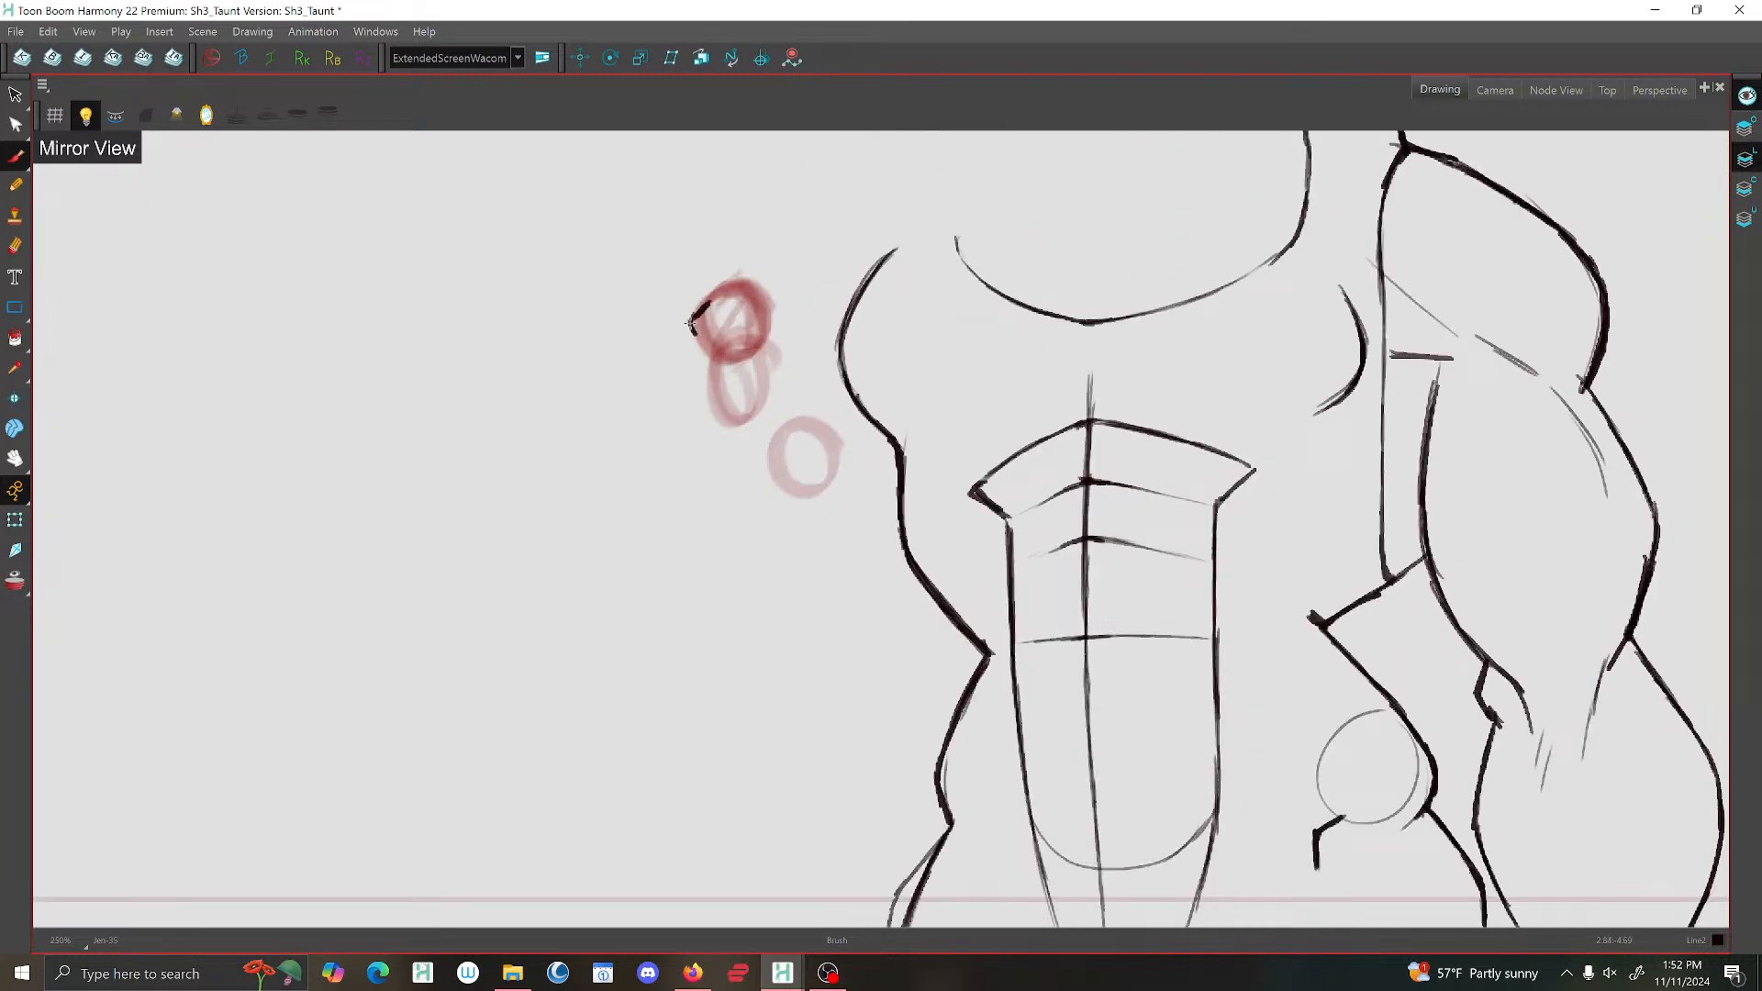
{"action": "scroll", "coordinate": [725, 362], "scroll_direction": "down", "scroll_amount": 3}
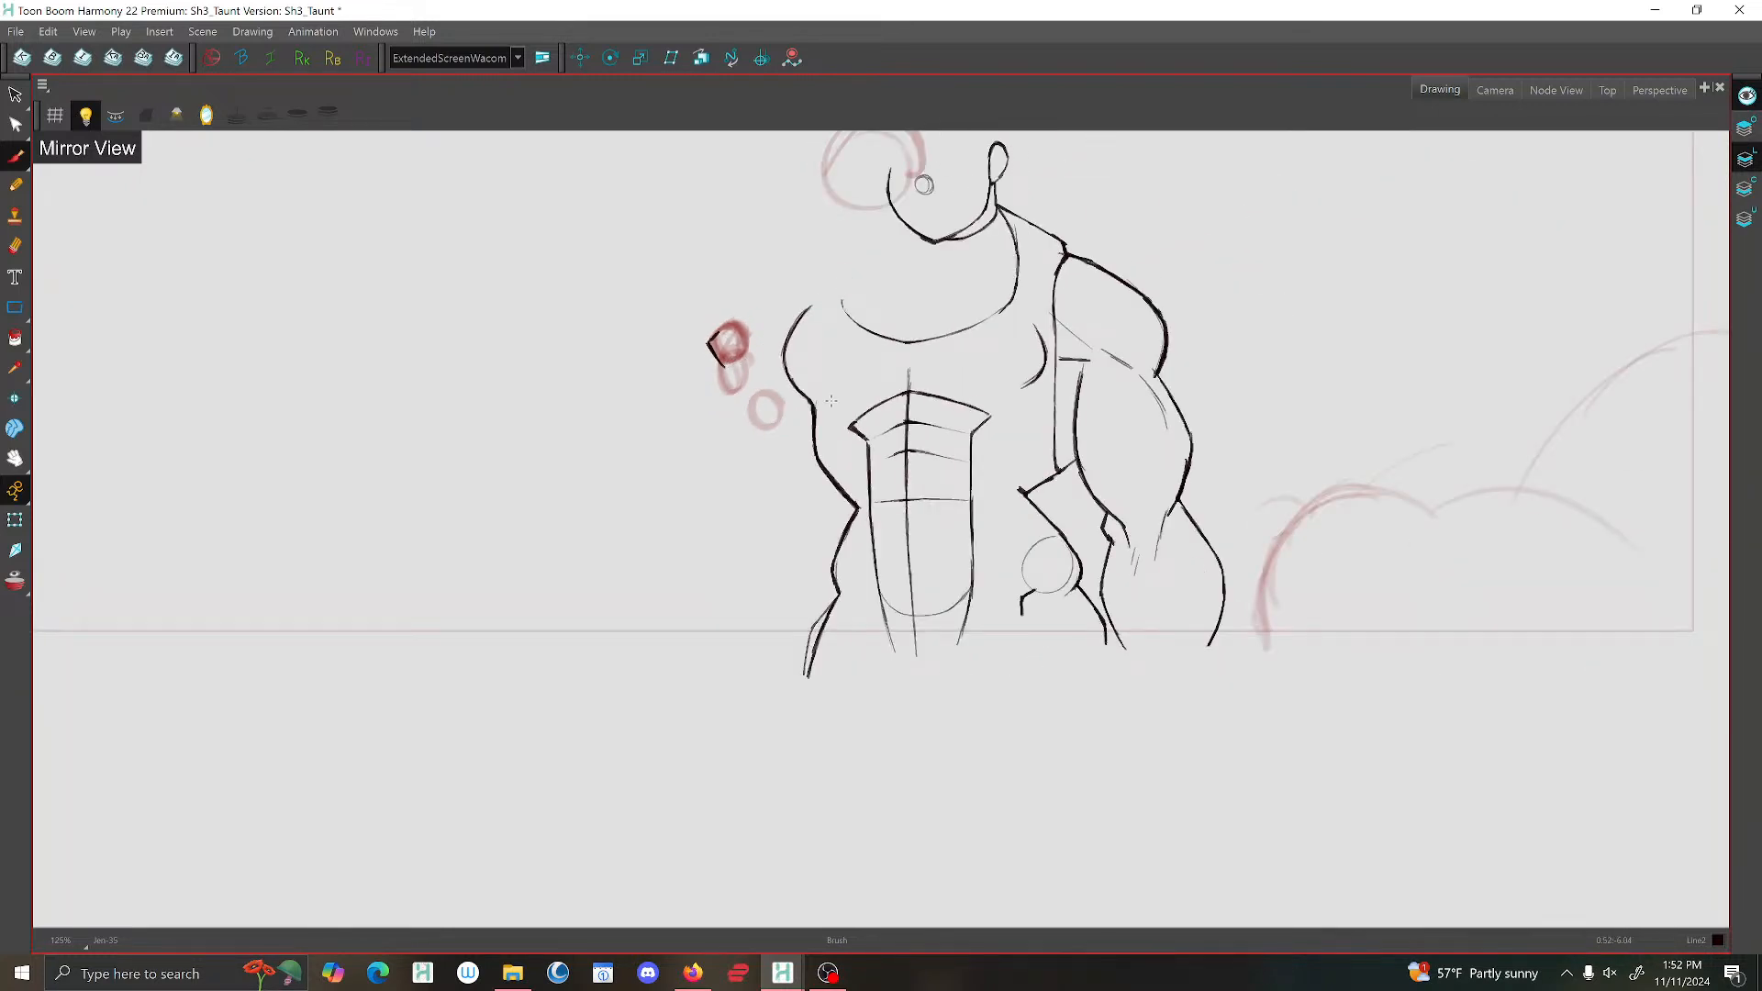
Add short collarbone marks below the in-between's chin, placing them by flipping against the neighbouring drawings.
{"action": "left_click_drag", "start_coordinate": [838, 389], "coordinate": [783, 542]}
{"action": "key", "text": "f"}
{"action": "key", "text": "f"}
{"action": "key", "text": "g"}
{"action": "key", "text": "g"}
{"action": "key", "text": "g"}
{"action": "key", "text": "f"}
{"action": "key", "text": "f"}
{"action": "key", "text": "g"}
{"action": "key", "text": "g"}
{"action": "key", "text": "f"}
{"action": "key", "text": "f"}
{"action": "key", "text": "g"}
{"action": "key", "text": "g"}
{"action": "key", "text": "f"}
{"action": "key", "text": "f"}
{"action": "key", "text": "g"}
{"action": "key", "text": "g"}
{"action": "key", "text": "f"}
{"action": "left_click_drag", "start_coordinate": [899, 413], "coordinate": [867, 413]}
{"action": "key", "text": "g"}
{"action": "key", "text": "g"}
{"action": "key", "text": "f"}
{"action": "key", "text": "f"}
{"action": "key", "text": "g"}
{"action": "key", "text": "f"}
{"action": "key", "text": "g"}
{"action": "key", "text": "g"}
{"action": "key", "text": "f"}
{"action": "key", "text": "g"}
{"action": "key", "text": "f"}
{"action": "key", "text": "f"}
{"action": "key", "text": "g"}
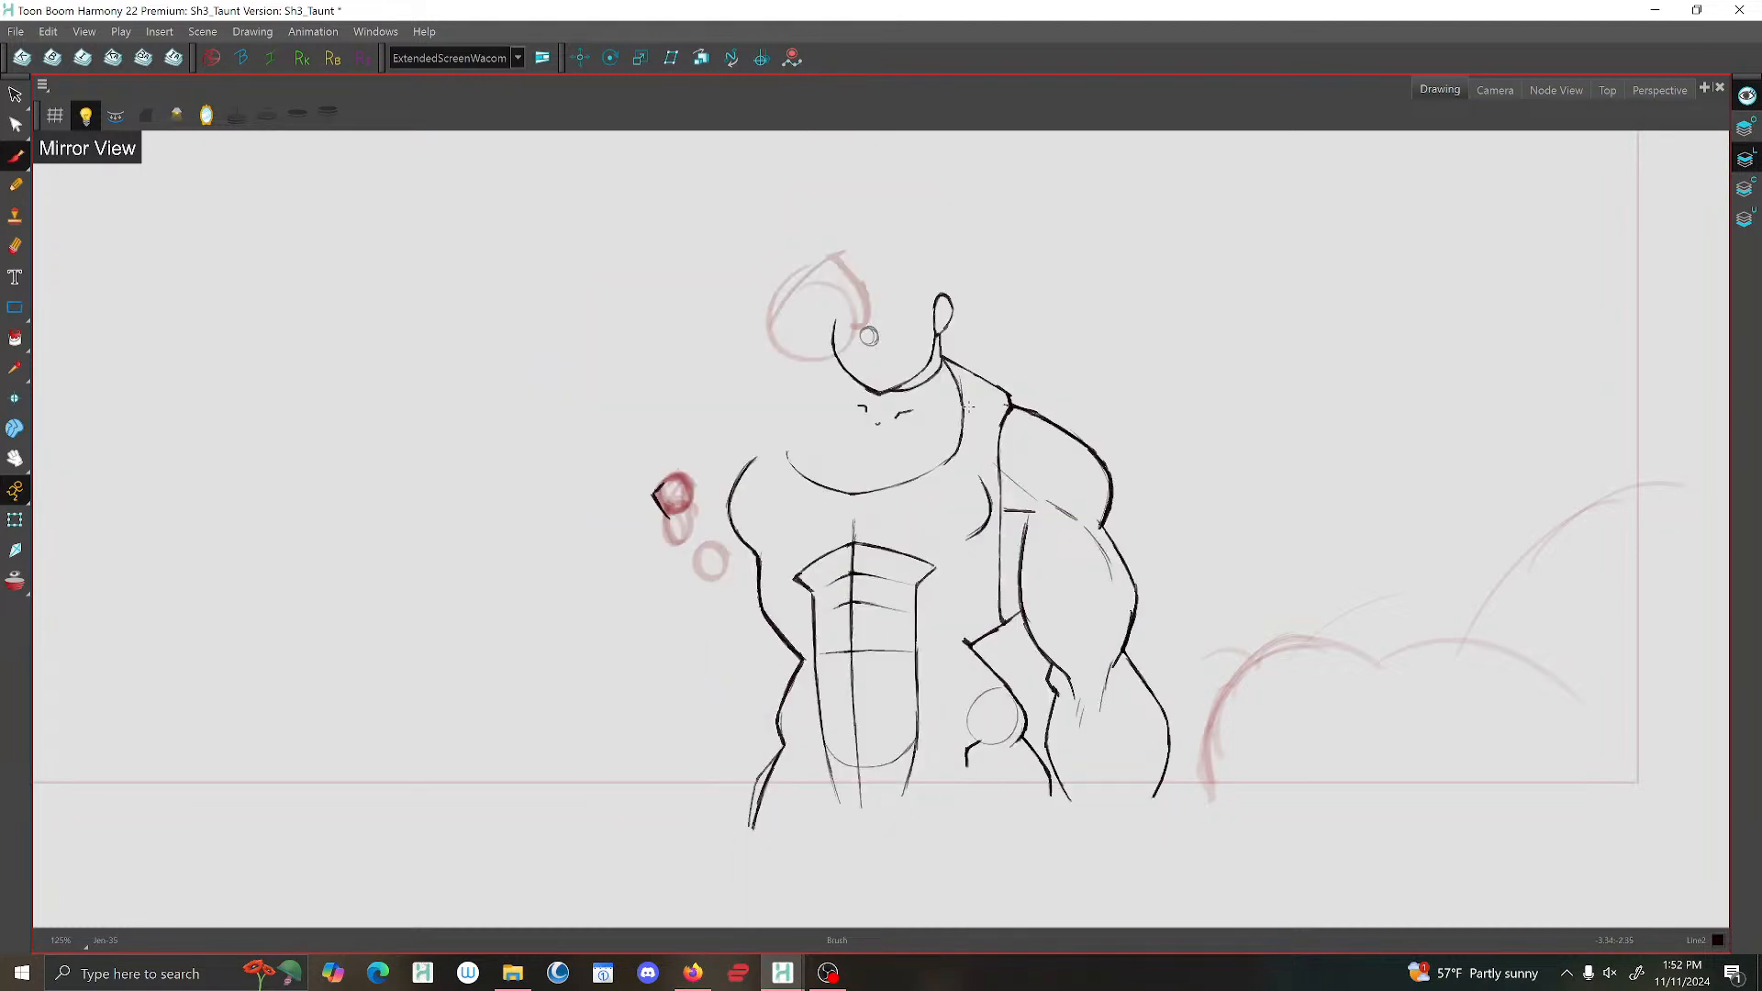
Flip repeatedly between the in-between and the raised-arm drawing to examine how the collarbone and shoulders move.
{"action": "key", "text": "g"}
{"action": "key", "text": "f"}
{"action": "key", "text": "f"}
{"action": "key", "text": "g"}
{"action": "key", "text": "f"}
{"action": "key", "text": "f"}
{"action": "key", "text": "g"}
{"action": "key", "text": "g"}
{"action": "key", "text": "g"}
{"action": "key", "text": "f"}
{"action": "key", "text": "f"}
{"action": "key", "text": "g"}
{"action": "key", "text": "g"}
{"action": "key", "text": "f"}
{"action": "key", "text": "f"}
{"action": "key", "text": "g"}
{"action": "key", "text": "f"}
{"action": "key", "text": "g"}
{"action": "key", "text": "f"}
{"action": "key", "text": "g"}
{"action": "key", "text": "g"}
{"action": "key", "text": "f"}
{"action": "key", "text": "g"}
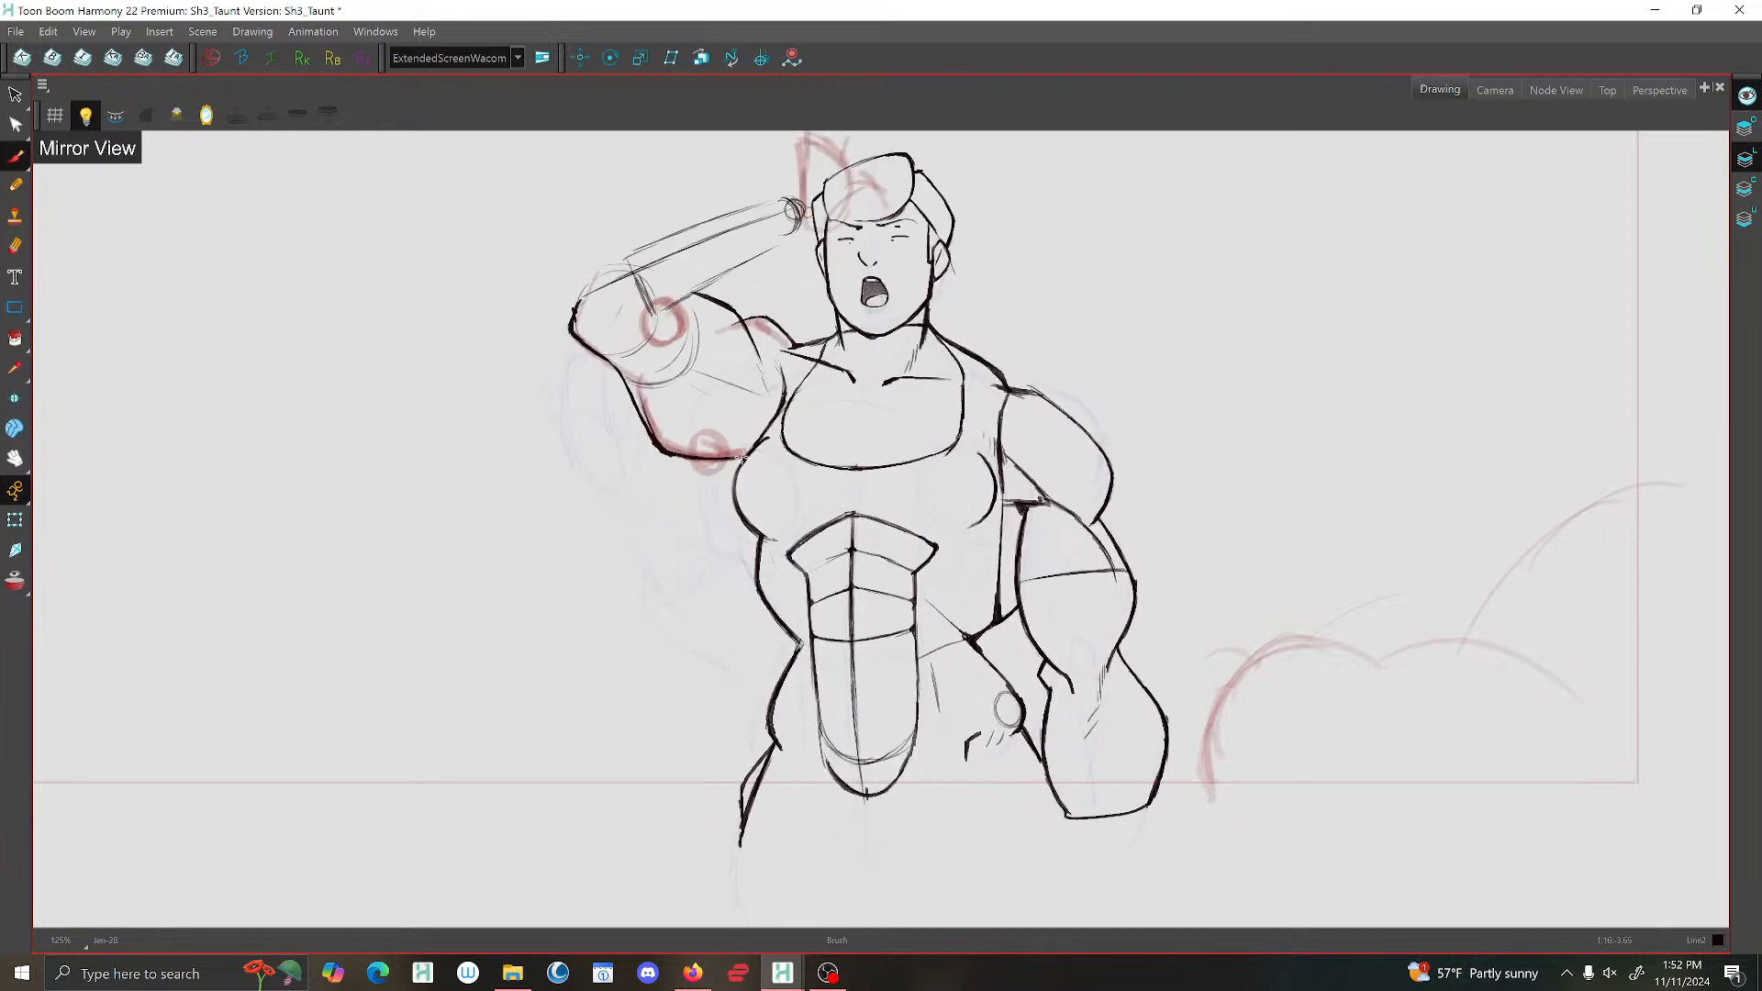
{"action": "key", "text": "f"}
{"action": "key", "text": "g"}
Turn off the mirrored view and draw the angular inner contour lines of the raised arm's elbow.
{"action": "key", "text": "1"}
{"action": "key", "text": "1"}
{"action": "key", "text": "1"}
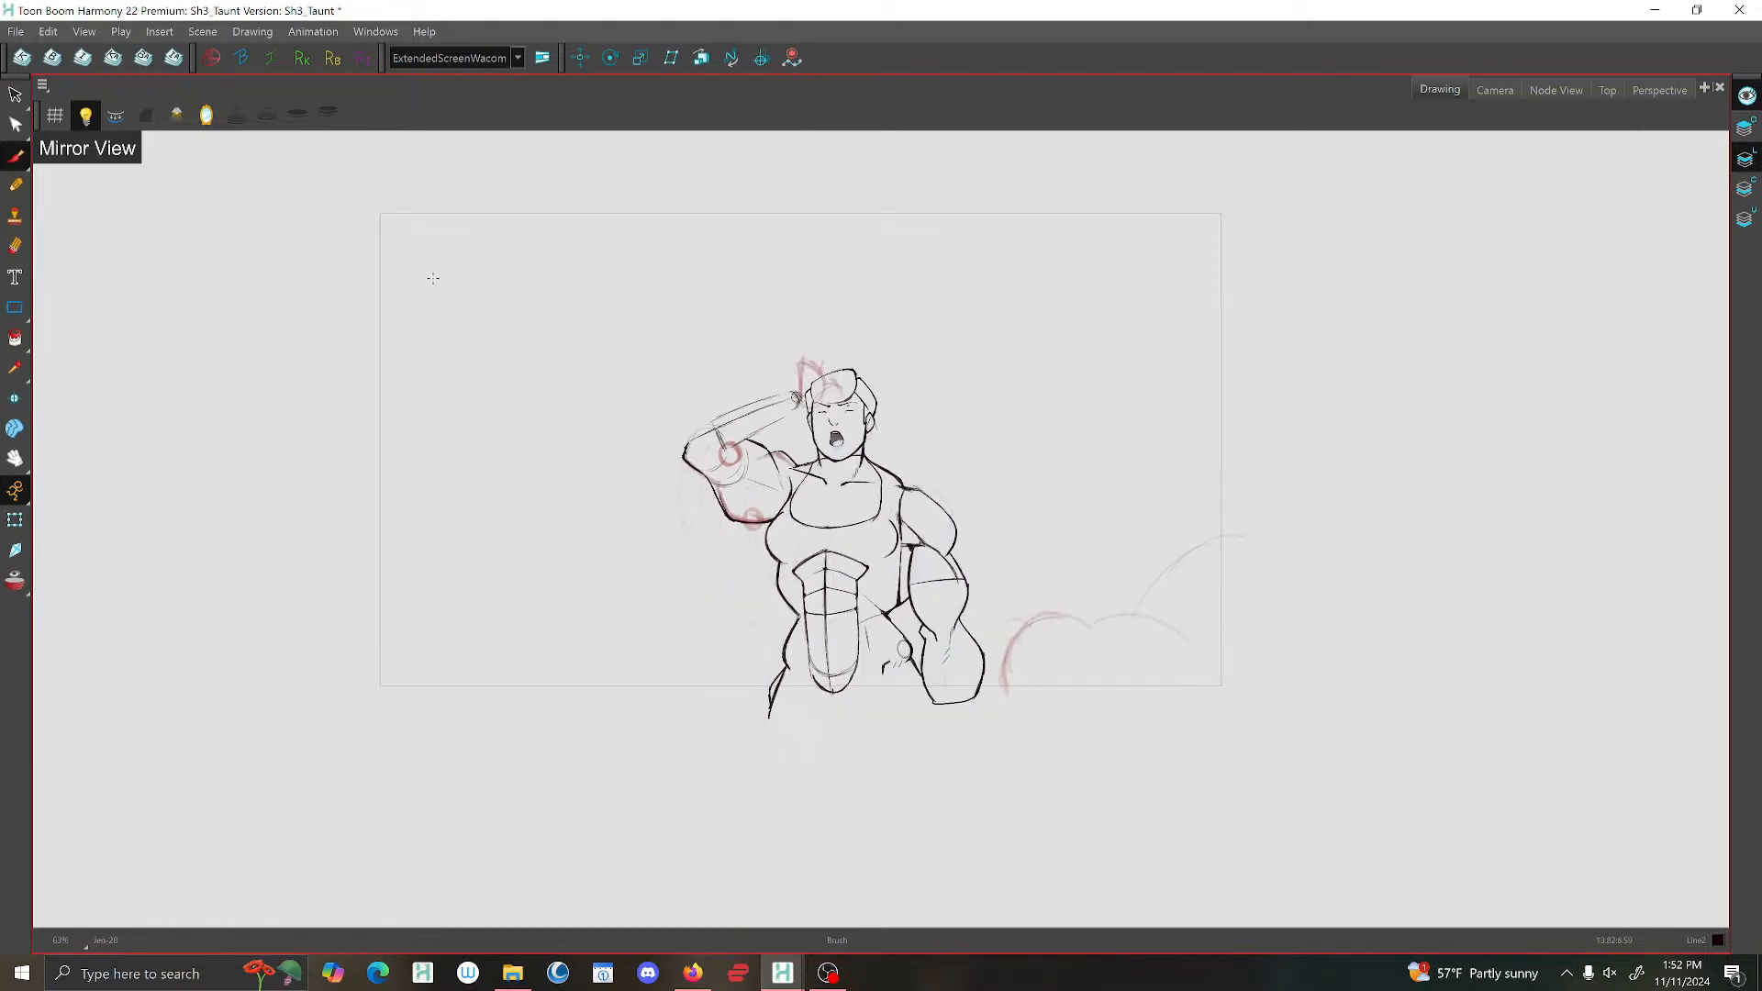
{"action": "left_click", "coordinate": [210, 117]}
{"action": "key", "text": "2"}
{"action": "key", "text": "2"}
{"action": "key", "text": "2"}
{"action": "left_click_drag", "start_coordinate": [1115, 470], "coordinate": [916, 433]}
{"action": "key", "text": "2"}
{"action": "key", "text": "2"}
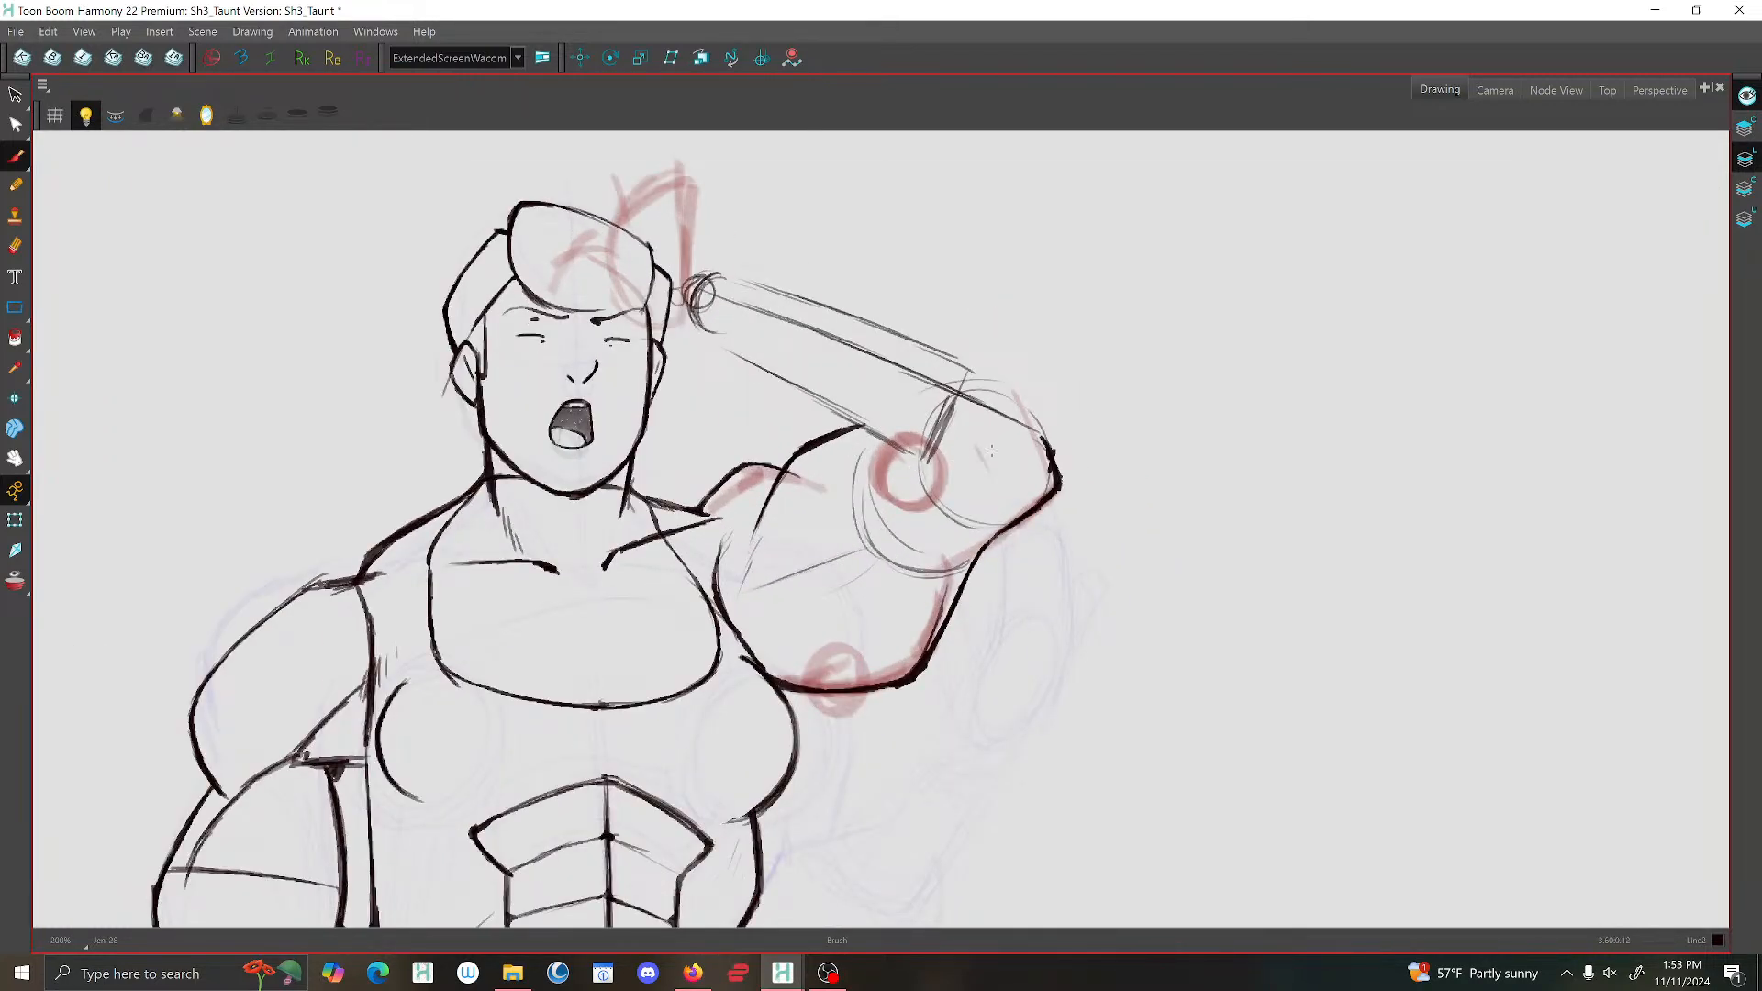
{"action": "mouse_move", "coordinate": [853, 450]}
{"action": "left_mouse_down"}
{"action": "mouse_move", "coordinate": [858, 507]}
{"action": "mouse_move", "coordinate": [959, 548]}
{"action": "left_mouse_up"}
{"action": "mouse_move", "coordinate": [1060, 486]}
{"action": "left_mouse_down"}
{"action": "mouse_move", "coordinate": [983, 499]}
{"action": "mouse_move", "coordinate": [949, 529]}
{"action": "mouse_move", "coordinate": [962, 505]}
{"action": "mouse_move", "coordinate": [1054, 480]}
{"action": "mouse_move", "coordinate": [990, 498]}
{"action": "left_mouse_up"}
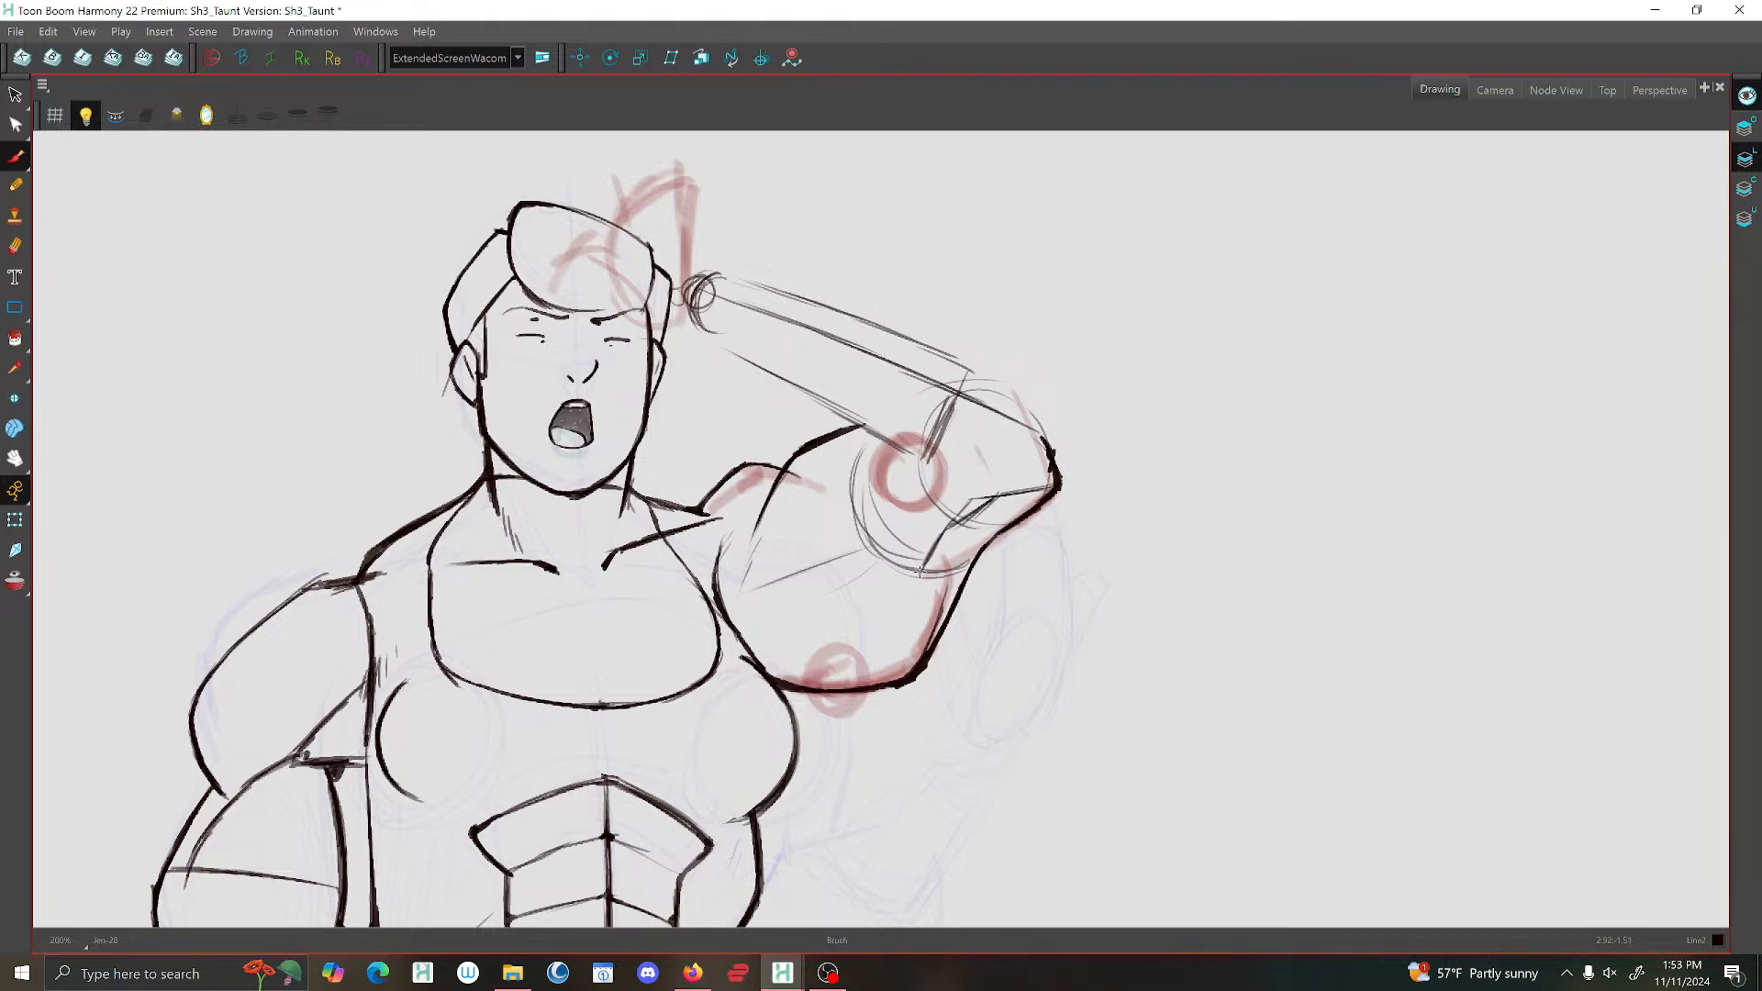
{"action": "scroll", "coordinate": [959, 509], "scroll_direction": "down", "scroll_amount": 4}
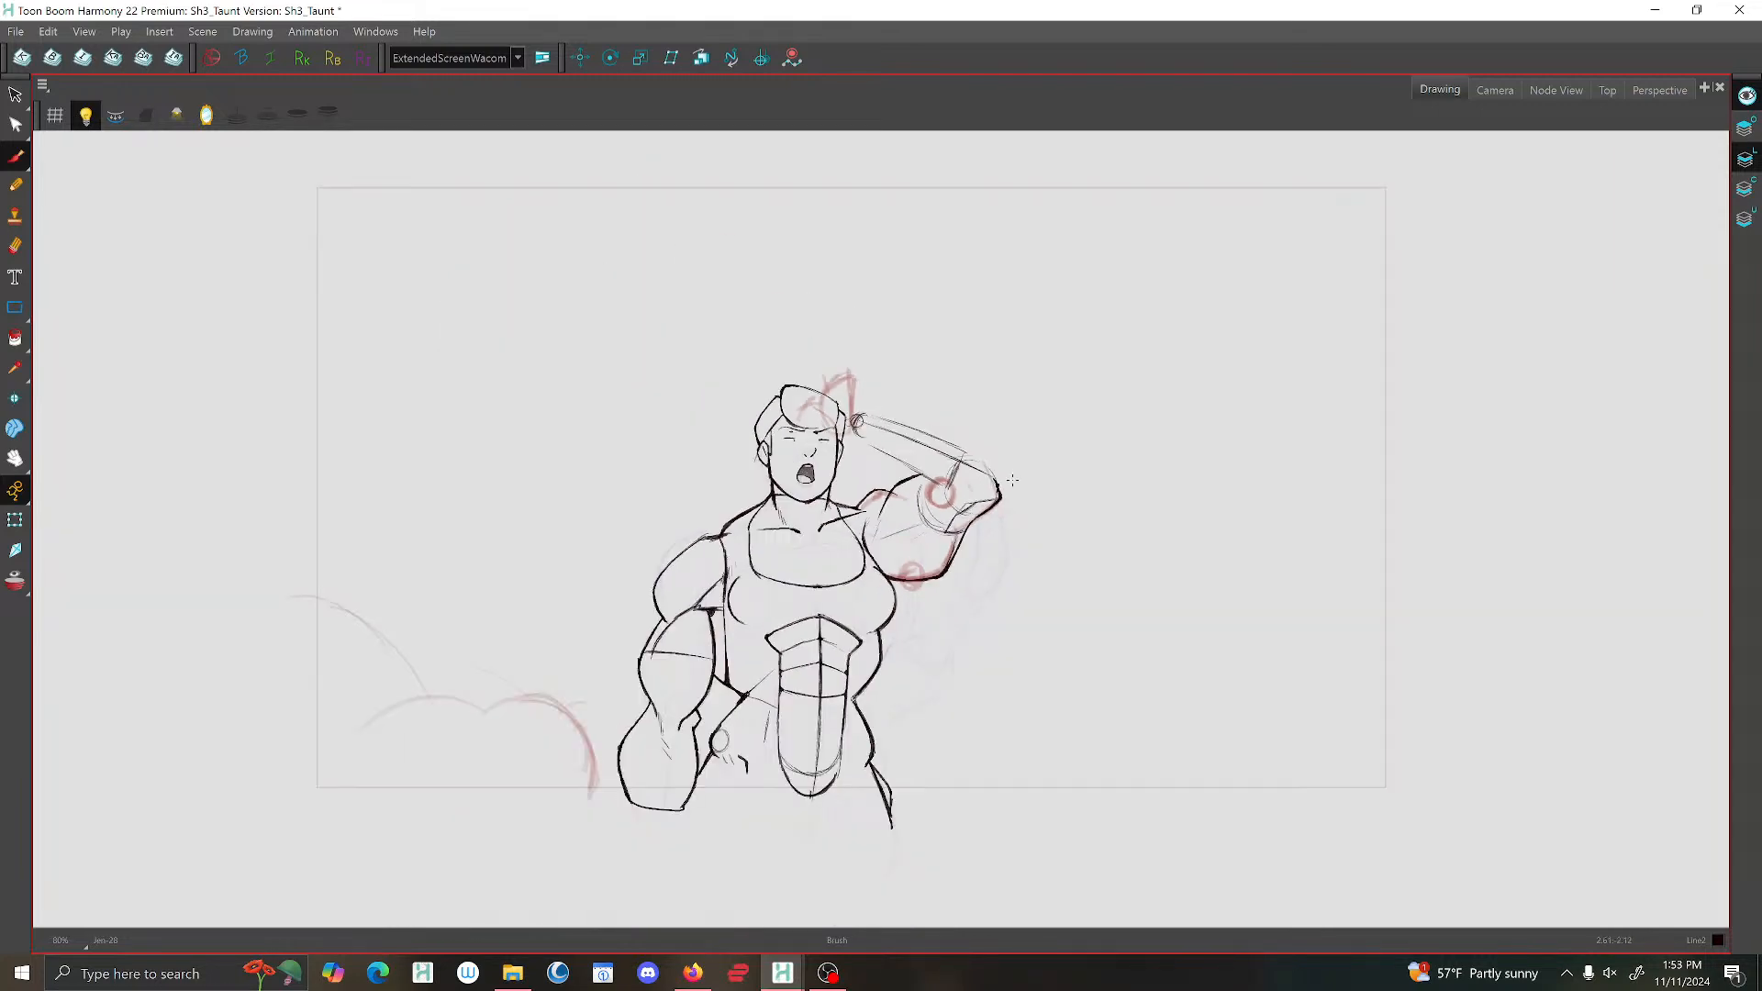
Redraw the raised upper arm's outline as a rounded curve running from the forearm down towards the armpit.
{"action": "scroll", "coordinate": [1012, 480], "scroll_direction": "up", "scroll_amount": 2}
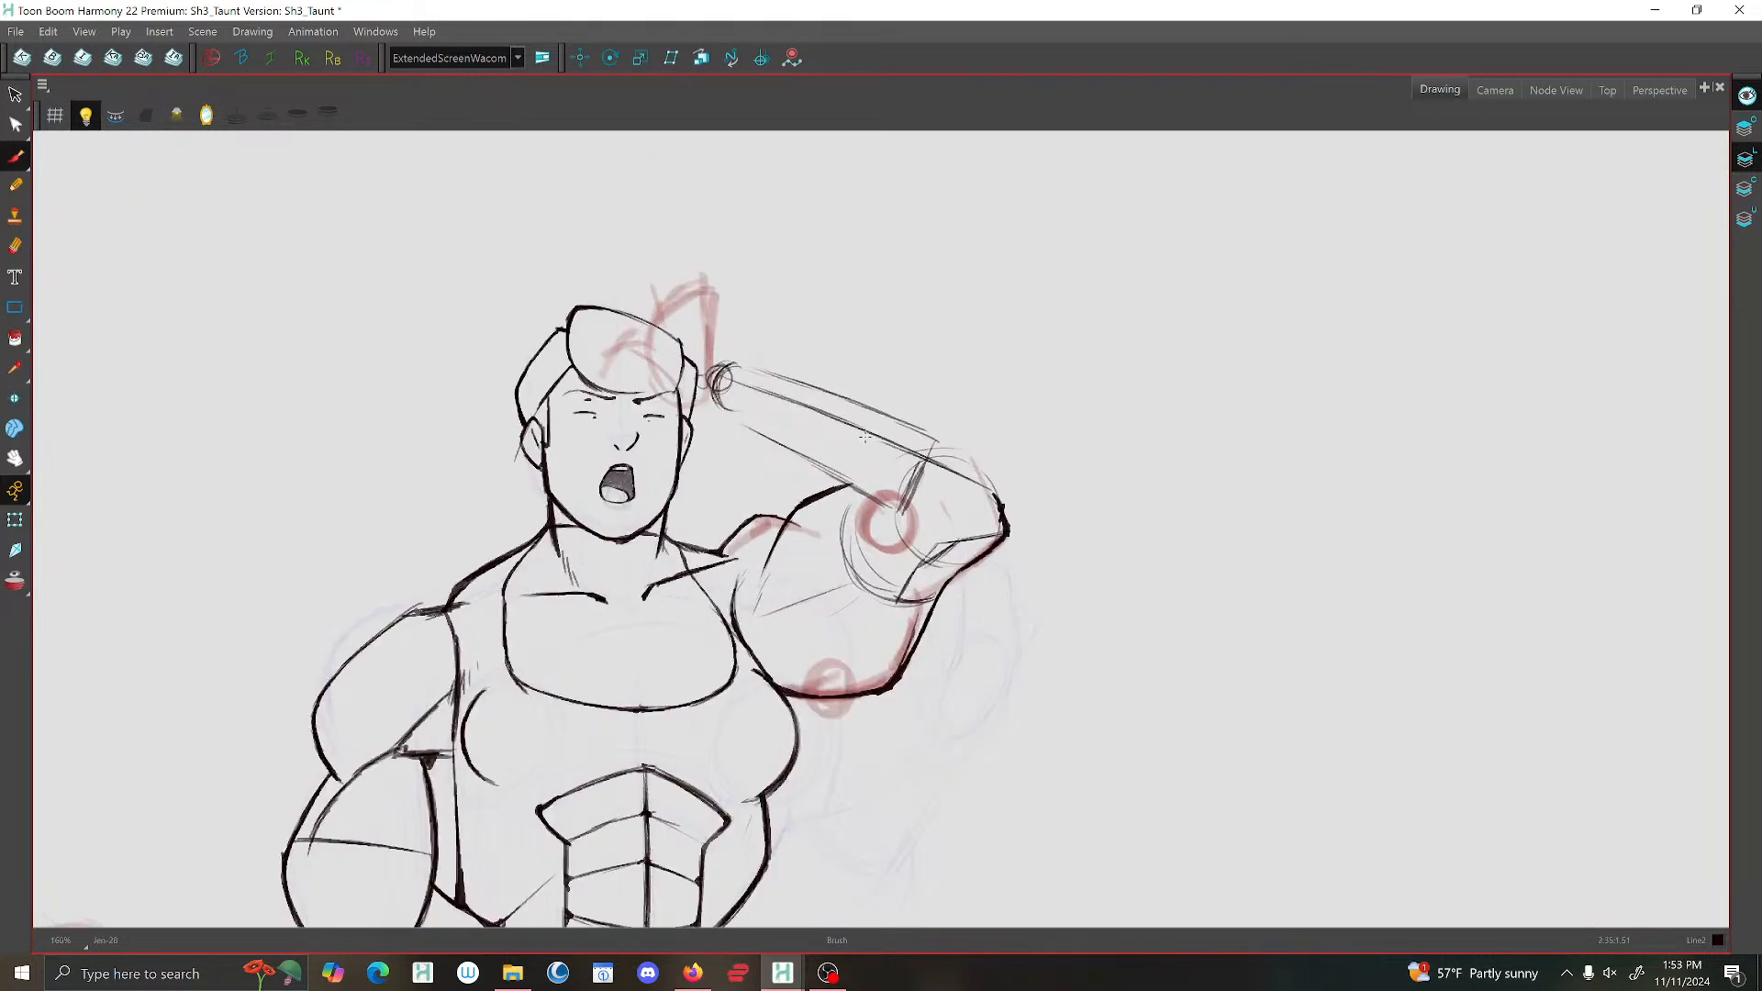
{"action": "scroll", "coordinate": [883, 379], "scroll_direction": "up", "scroll_amount": 1}
{"action": "key", "text": "alt+s"}
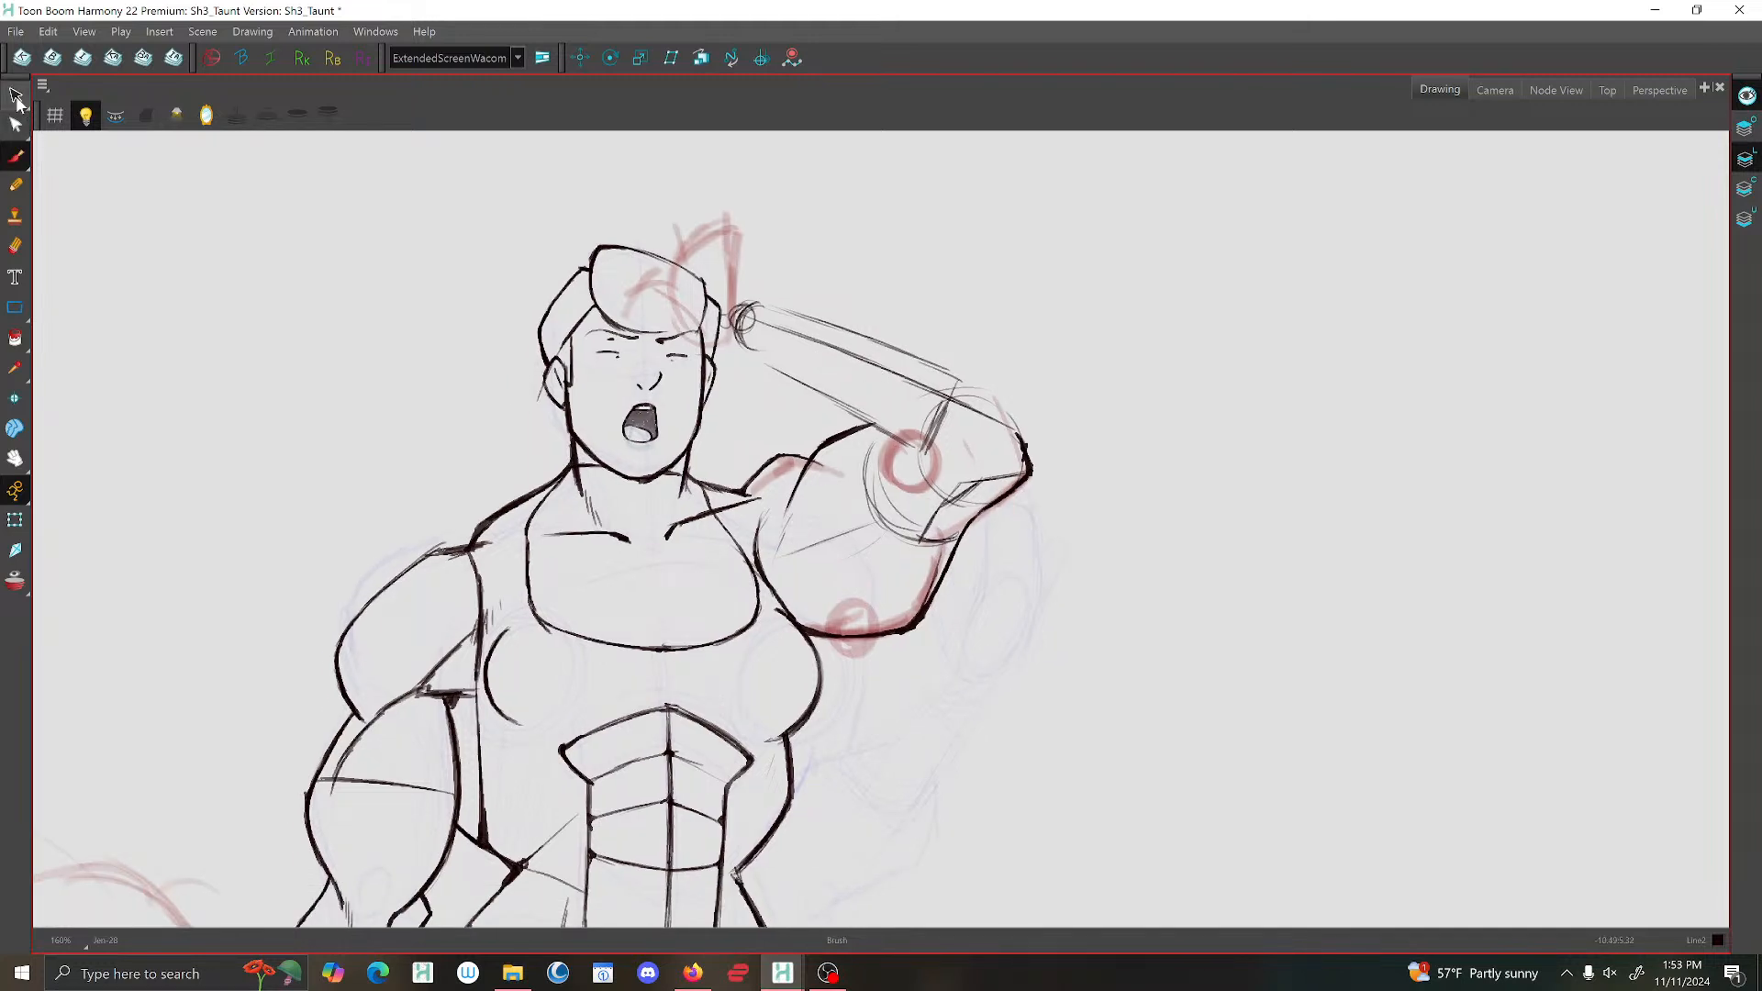
{"action": "key", "text": "ctrl+z"}
{"action": "left_click", "coordinate": [15, 157]}
{"action": "key", "text": "g"}
{"action": "key", "text": "f"}
{"action": "mouse_move", "coordinate": [883, 431]}
{"action": "left_mouse_down"}
{"action": "mouse_move", "coordinate": [826, 431]}
{"action": "mouse_move", "coordinate": [797, 481]}
{"action": "left_mouse_up"}
{"action": "mouse_move", "coordinate": [864, 432]}
{"action": "left_mouse_down"}
{"action": "mouse_move", "coordinate": [840, 429]}
{"action": "mouse_move", "coordinate": [778, 489]}
{"action": "mouse_move", "coordinate": [769, 589]}
{"action": "left_mouse_up"}
{"action": "left_click_drag", "start_coordinate": [781, 517], "coordinate": [770, 584]}
Delete the old overlapping stroke pieces beside the raised upper arm's new inner outline.
{"action": "left_click", "coordinate": [15, 94]}
{"action": "left_click", "coordinate": [769, 514]}
{"action": "key", "text": "Delete"}
{"action": "left_click", "coordinate": [783, 517]}
{"action": "key", "text": "Delete"}
{"action": "left_click", "coordinate": [759, 516]}
{"action": "key", "text": "Delete"}
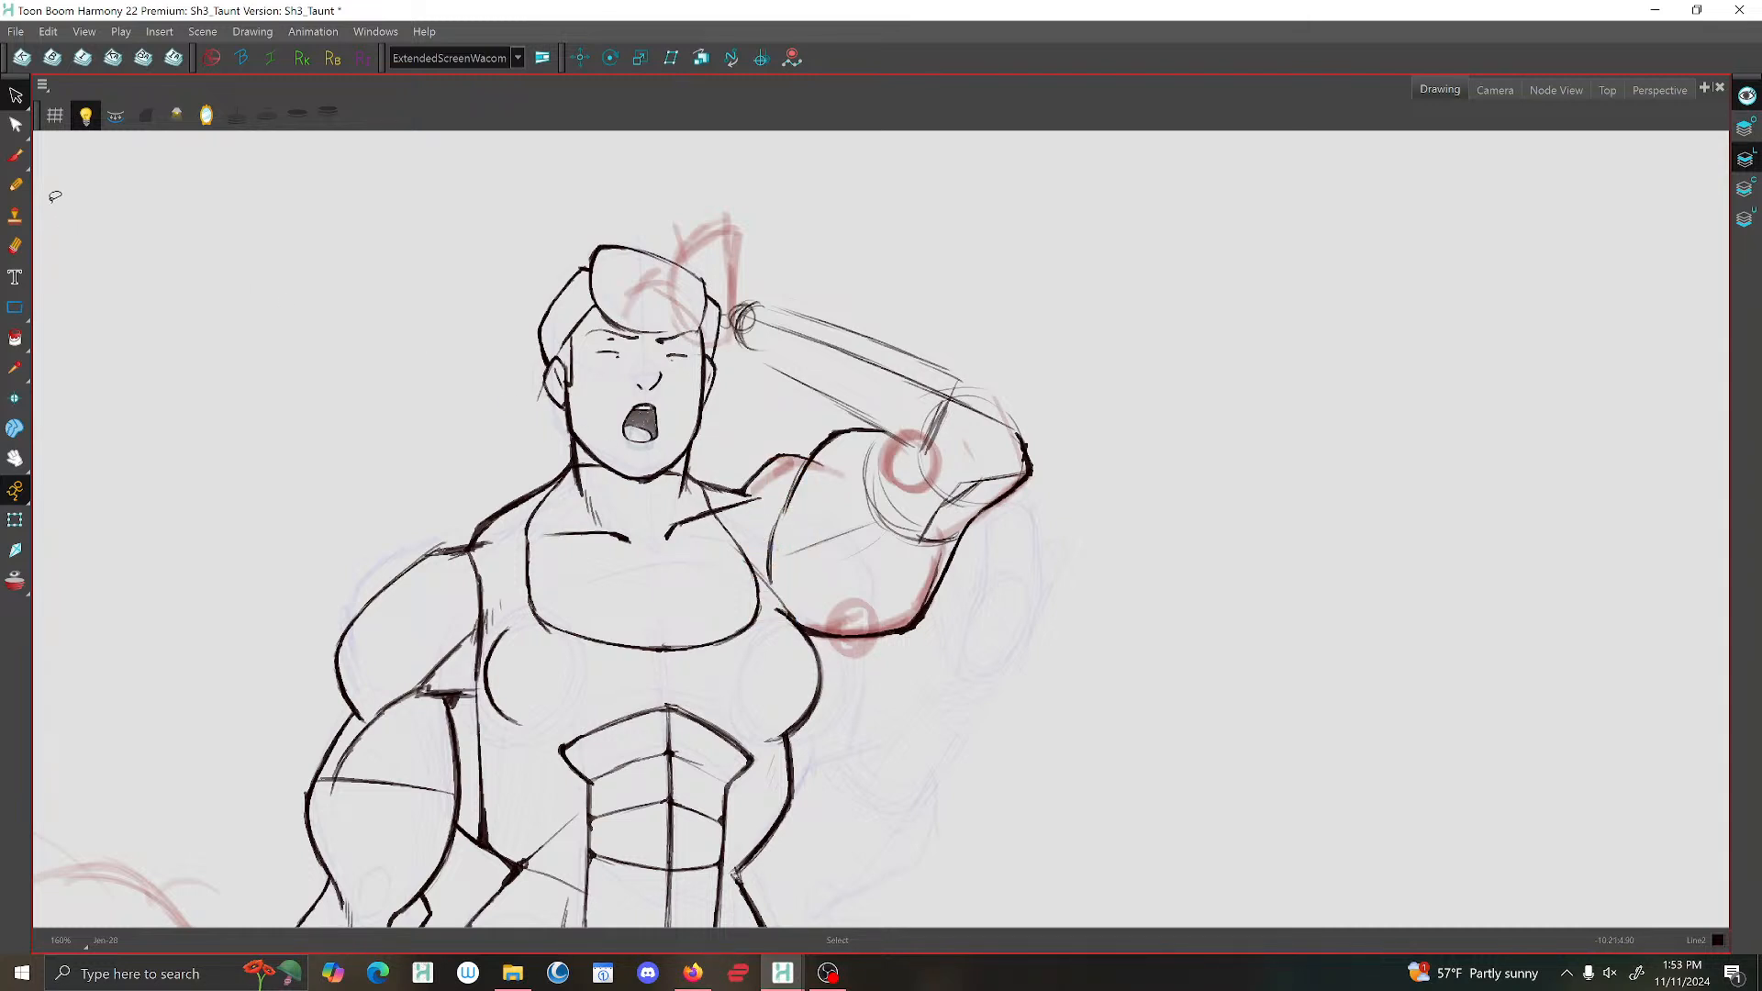
Touch up the chest line below the raised arm's armpit and compare it with the neighbouring drawings.
{"action": "left_click", "coordinate": [16, 156]}
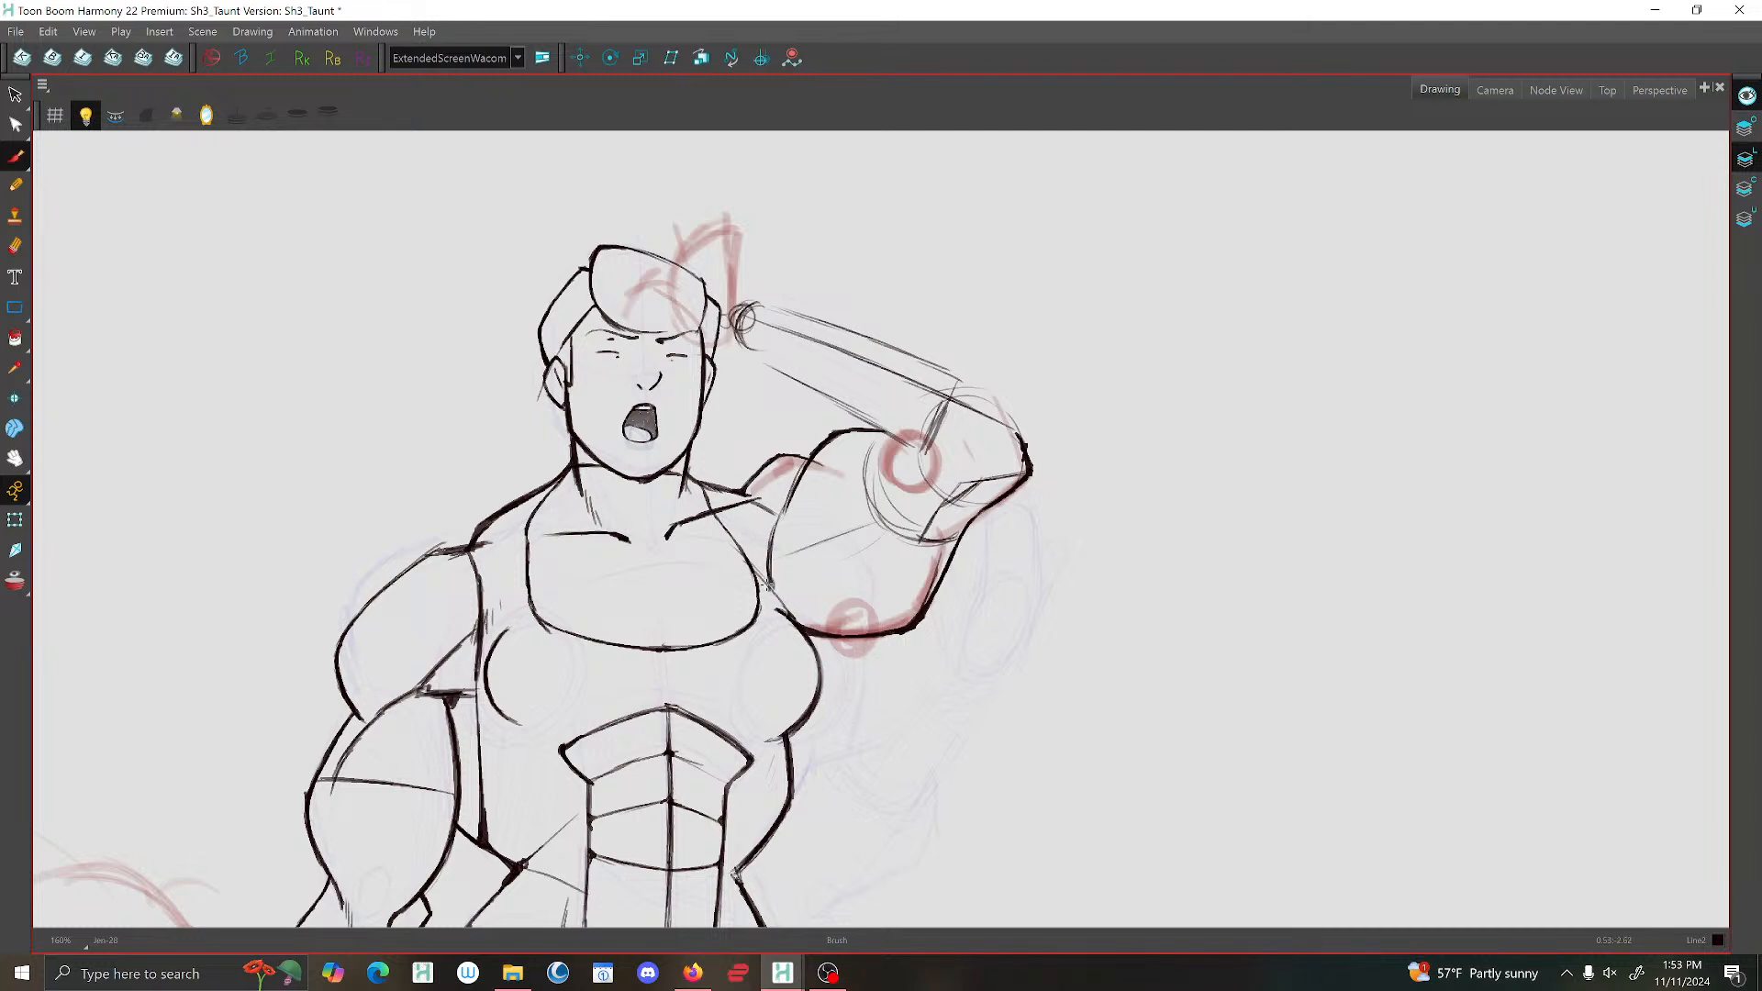
{"action": "left_click_drag", "start_coordinate": [781, 606], "coordinate": [818, 677]}
{"action": "key", "text": "f"}
{"action": "key", "text": "g"}
{"action": "key", "text": "f"}
{"action": "key", "text": "f"}
{"action": "key", "text": "g"}
Draw the in-between's collarbone line towards the raised arm's shoulder, checking its position against the neighbouring drawings.
{"action": "key", "text": "g"}
{"action": "key", "text": "f"}
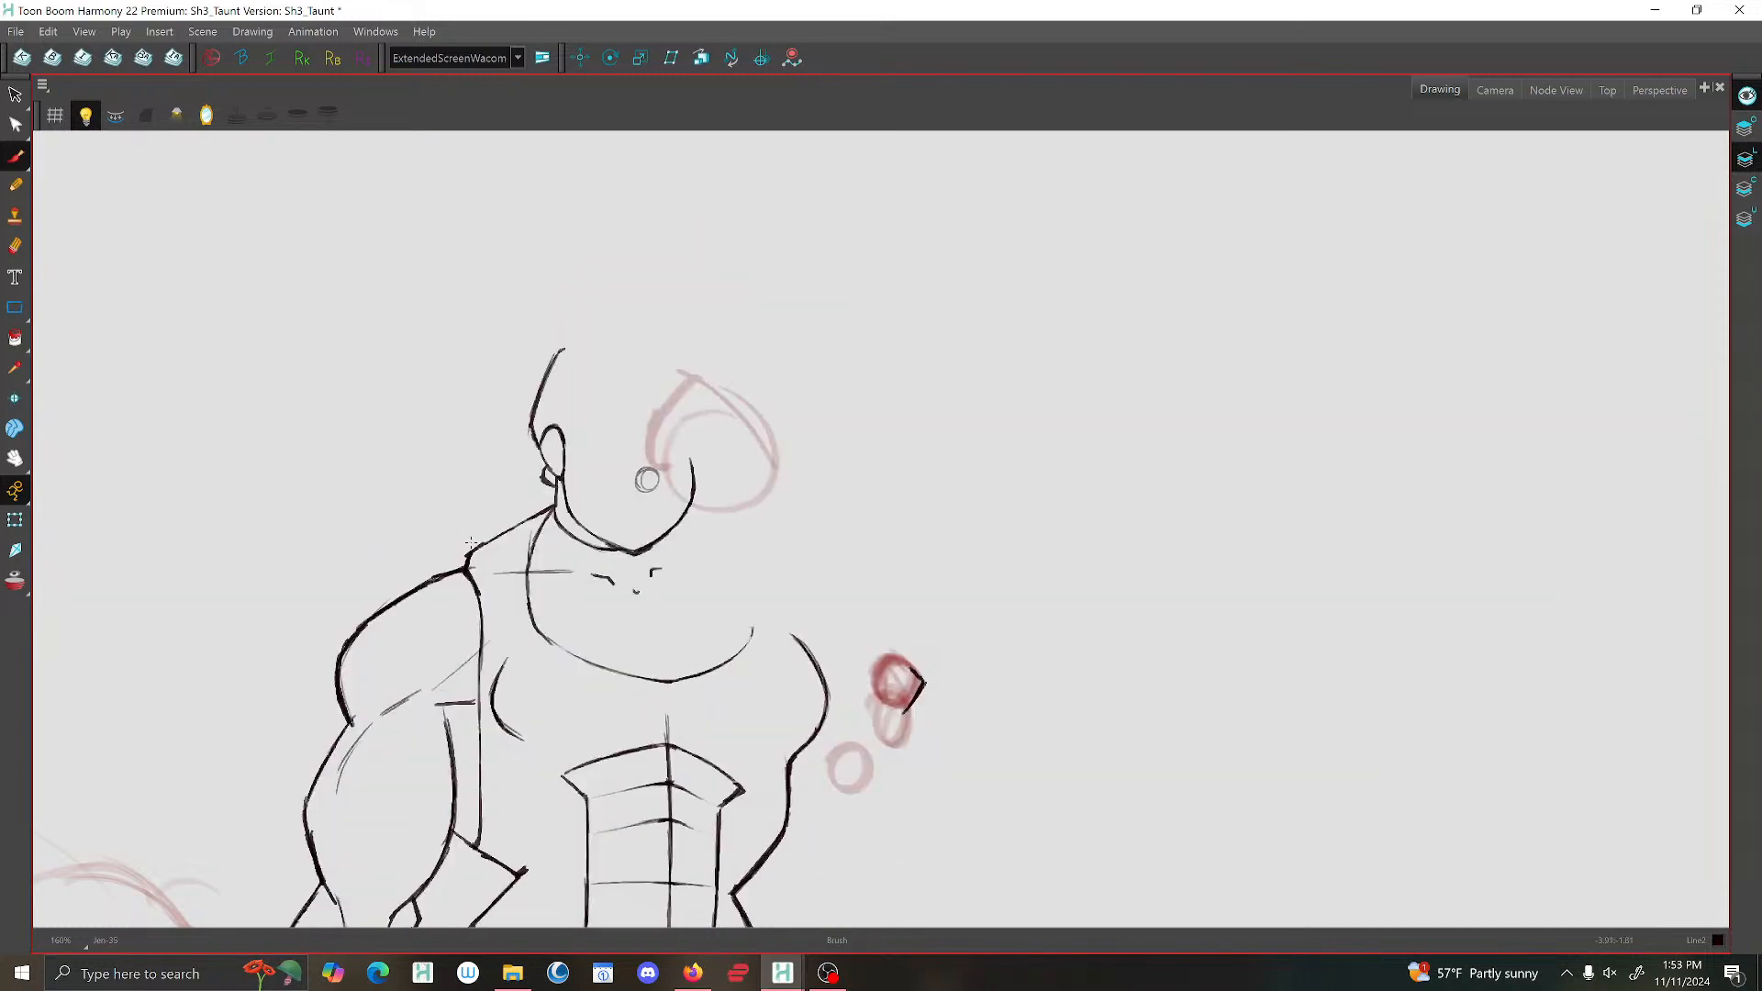
{"action": "key", "text": "g"}
{"action": "key", "text": "f"}
{"action": "key", "text": "f"}
{"action": "key", "text": "g"}
{"action": "key", "text": "g"}
{"action": "key", "text": "f"}
{"action": "key", "text": "f"}
{"action": "key", "text": "g"}
{"action": "key", "text": "g"}
{"action": "key", "text": "f"}
{"action": "key", "text": "f"}
{"action": "key", "text": "g"}
{"action": "key", "text": "f"}
{"action": "key", "text": "f"}
{"action": "key", "text": "g"}
{"action": "key", "text": "f"}
{"action": "key", "text": "g"}
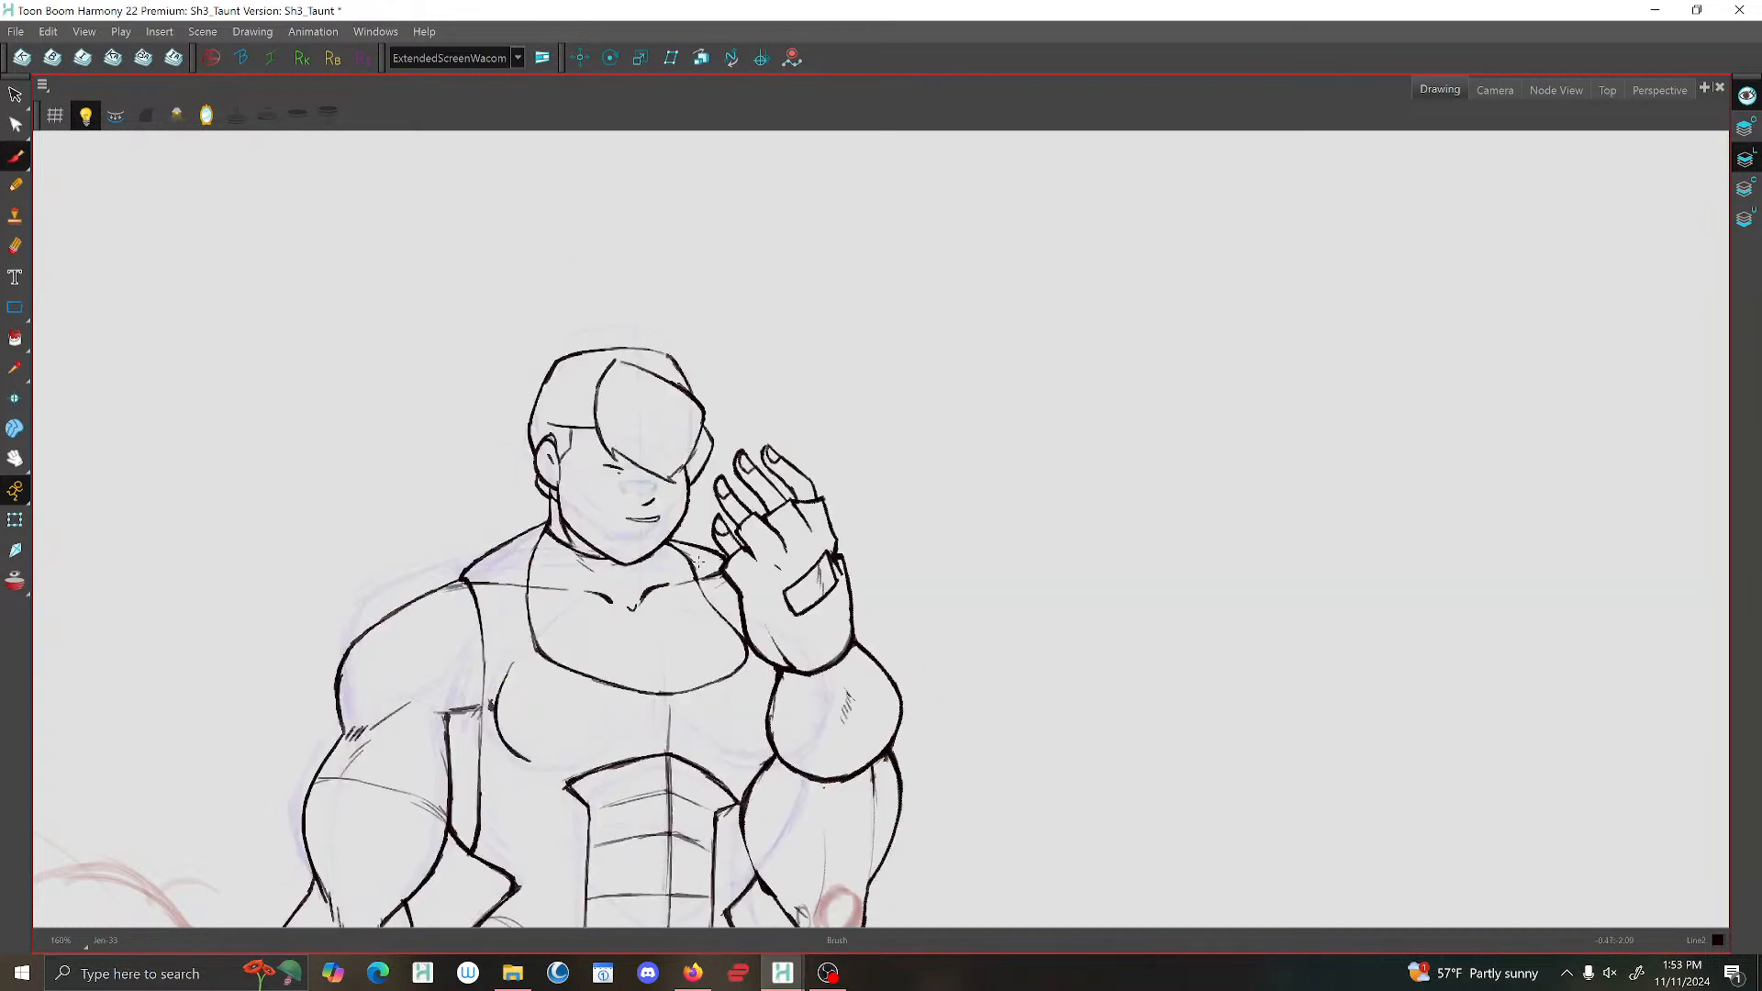
{"action": "key", "text": "f"}
Rough in the raised hand of the in-between over the red guide, with an oval wrist and the palm's first outlines.
{"action": "key", "text": "g"}
{"action": "key", "text": "f"}
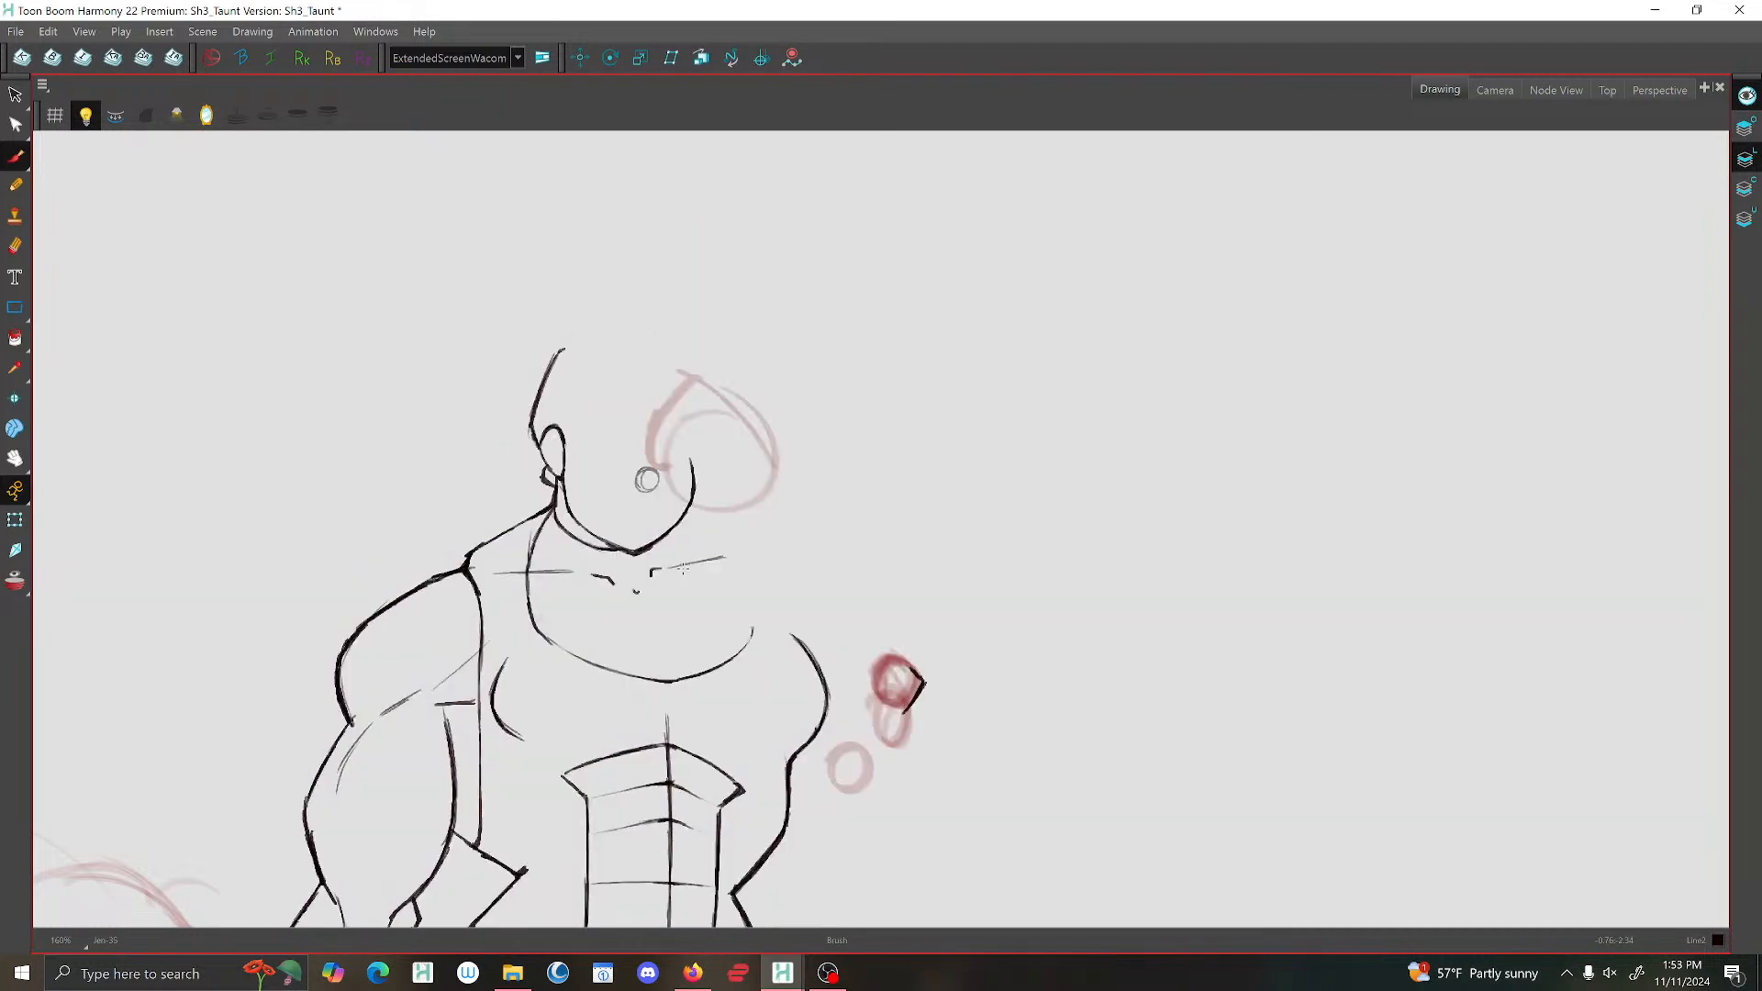
{"action": "key", "text": "g"}
{"action": "key", "text": "g"}
{"action": "key", "text": "f"}
{"action": "key", "text": "f"}
{"action": "left_click_drag", "start_coordinate": [765, 463], "coordinate": [718, 497]}
{"action": "mouse_move", "coordinate": [760, 473]}
{"action": "left_mouse_down"}
{"action": "mouse_move", "coordinate": [707, 505]}
{"action": "mouse_move", "coordinate": [761, 458]}
{"action": "mouse_move", "coordinate": [706, 396]}
{"action": "left_mouse_up"}
{"action": "mouse_move", "coordinate": [716, 401]}
{"action": "left_mouse_down"}
{"action": "mouse_move", "coordinate": [652, 446]}
{"action": "mouse_move", "coordinate": [689, 505]}
{"action": "mouse_move", "coordinate": [732, 510]}
{"action": "mouse_move", "coordinate": [765, 471]}
{"action": "mouse_move", "coordinate": [725, 503]}
{"action": "mouse_move", "coordinate": [745, 503]}
{"action": "left_mouse_up"}
{"action": "key", "text": "f"}
{"action": "key", "text": "g"}
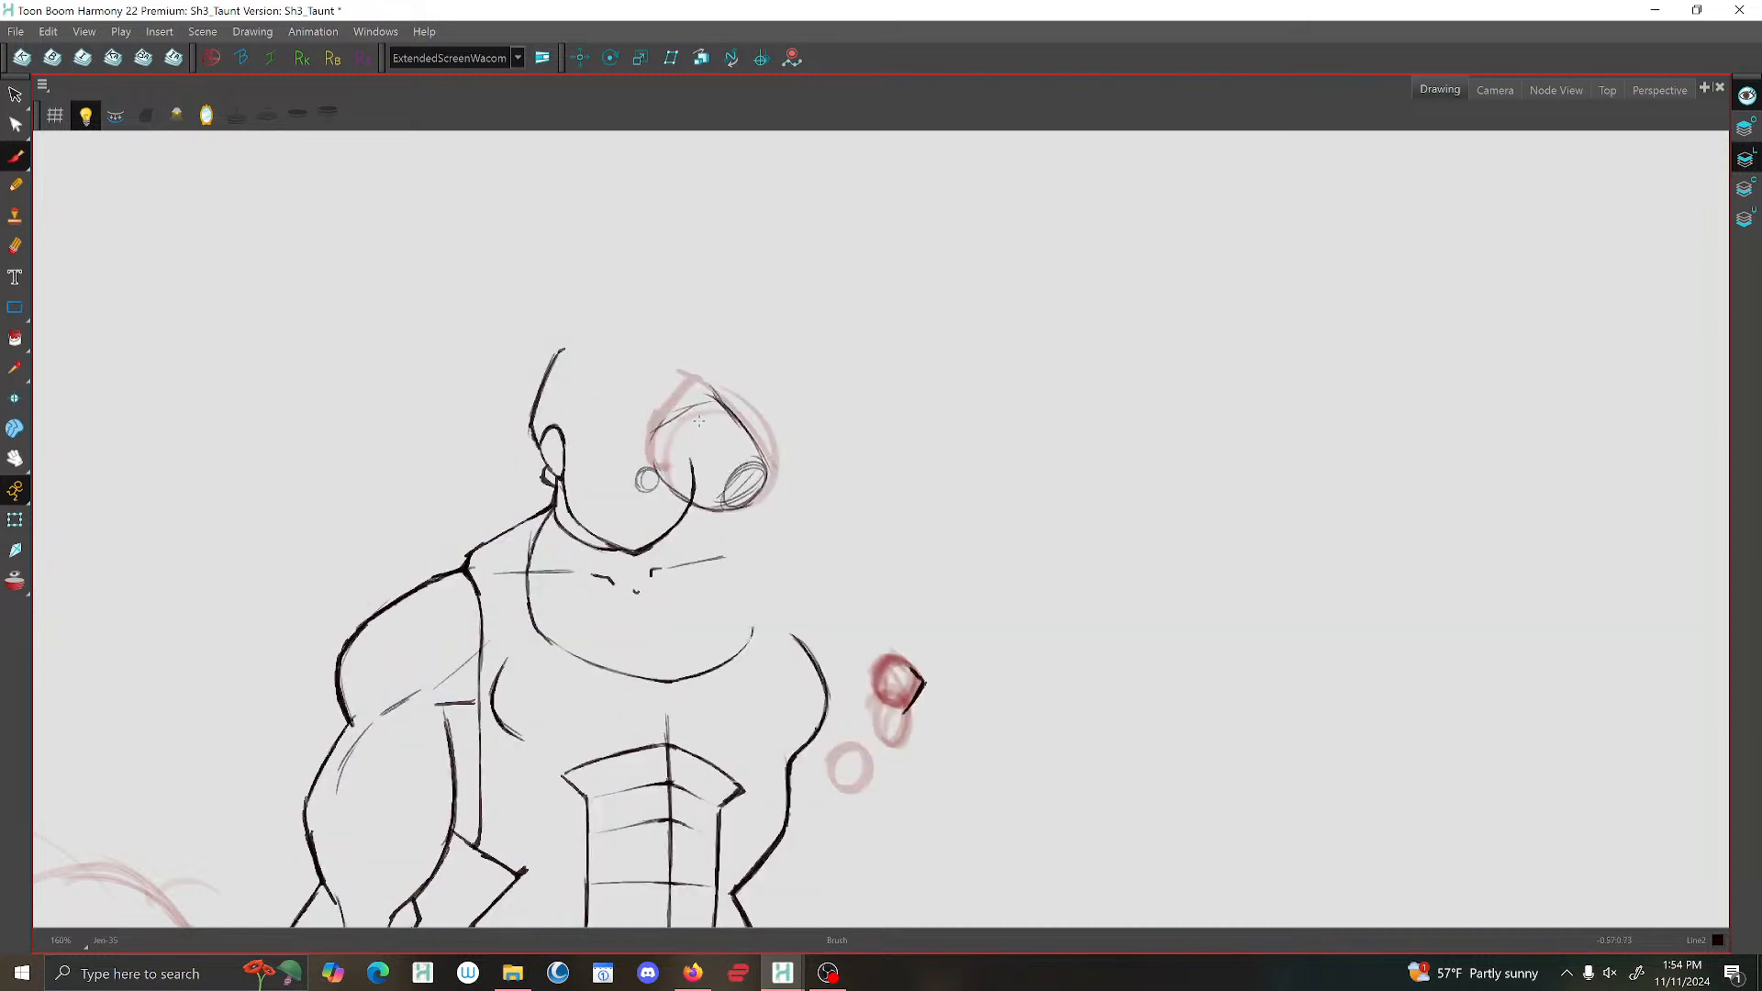
Extend the raised hand's outer outline up towards the forehead and add the pointed finger lines, checking against the neighbouring drawings.
{"action": "mouse_move", "coordinate": [665, 370]}
{"action": "left_mouse_down"}
{"action": "mouse_move", "coordinate": [732, 439]}
{"action": "mouse_move", "coordinate": [659, 363]}
{"action": "mouse_move", "coordinate": [661, 420]}
{"action": "mouse_move", "coordinate": [650, 355]}
{"action": "left_mouse_up"}
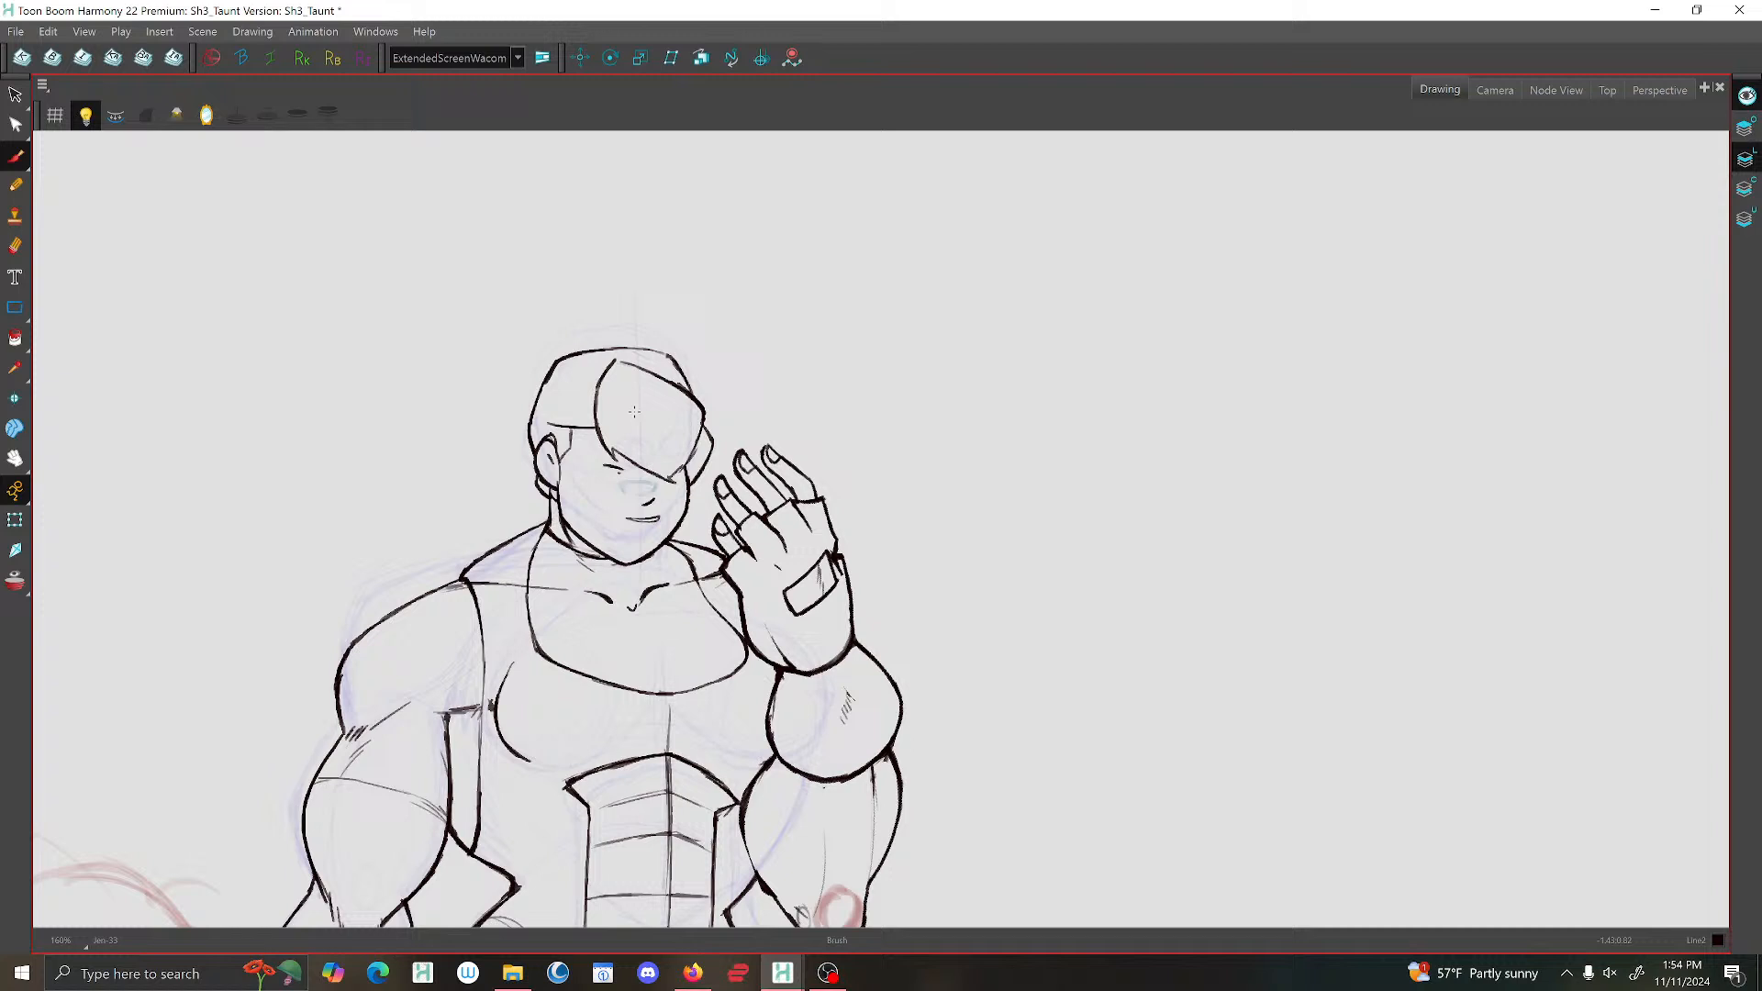
{"action": "key", "text": "g"}
{"action": "key", "text": "g"}
{"action": "key", "text": "f"}
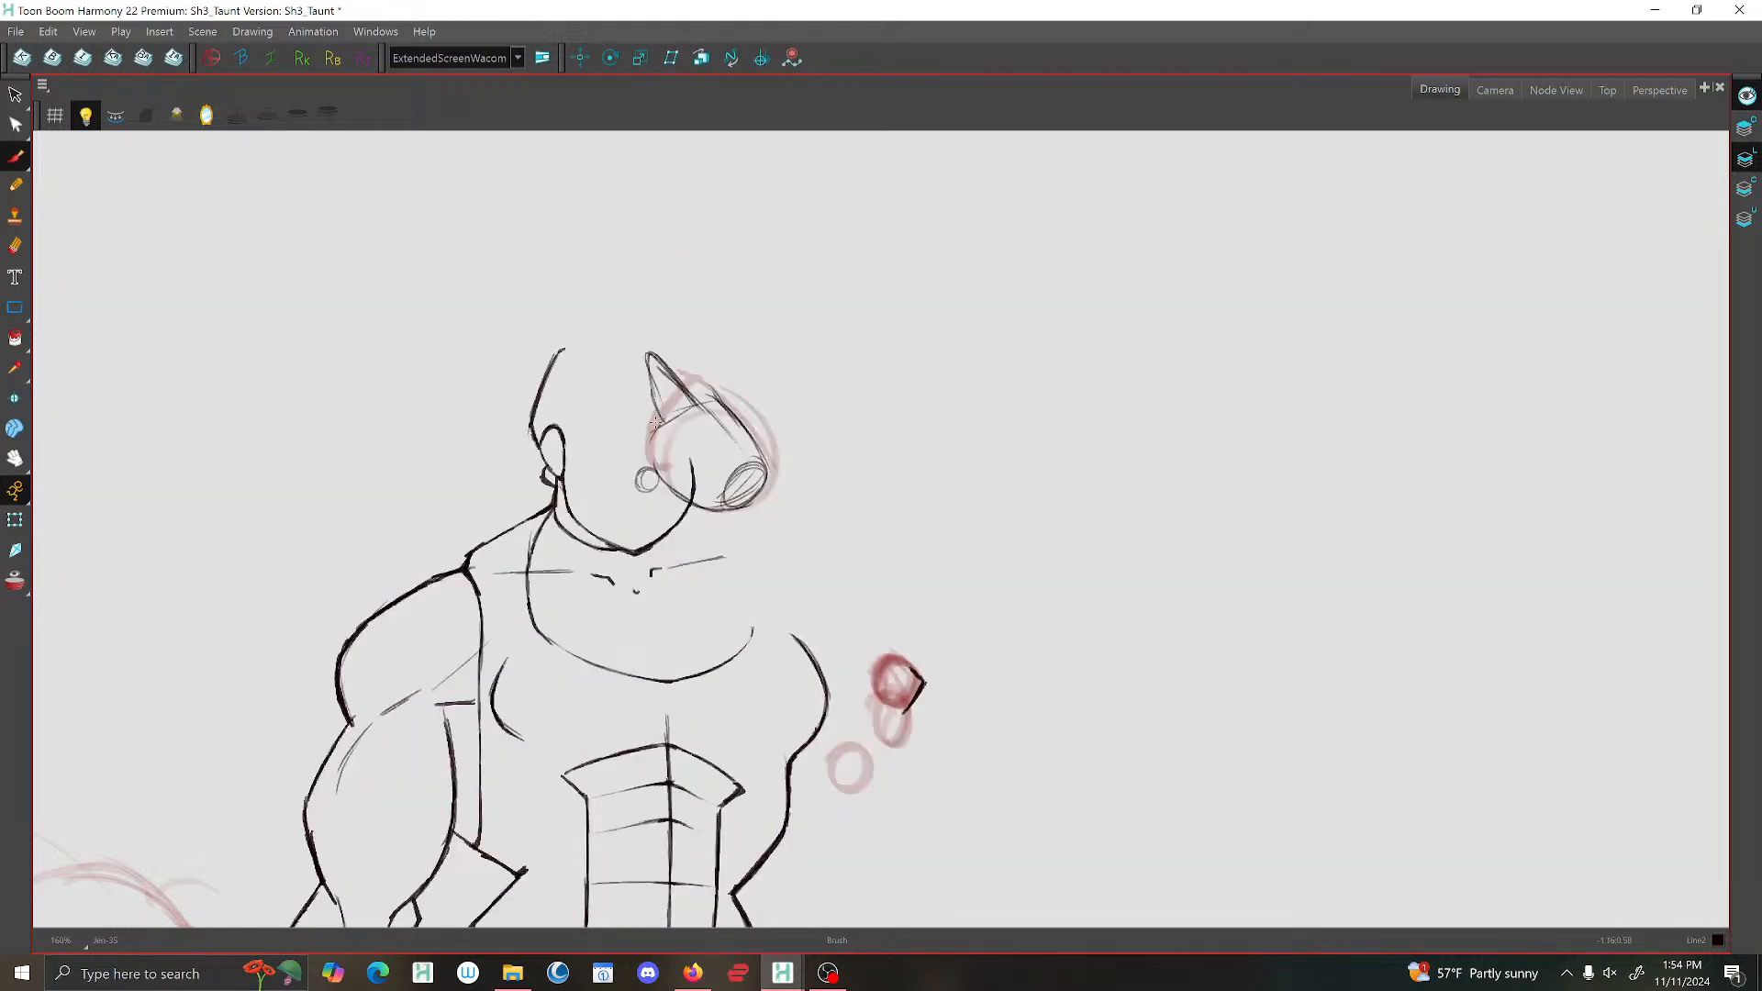
{"action": "mouse_move", "coordinate": [645, 430]}
{"action": "left_mouse_down"}
{"action": "mouse_move", "coordinate": [626, 378]}
{"action": "mouse_move", "coordinate": [659, 422]}
{"action": "left_mouse_up"}
{"action": "key", "text": "g"}
{"action": "key", "text": "f"}
{"action": "mouse_move", "coordinate": [648, 352]}
{"action": "left_mouse_down"}
{"action": "mouse_move", "coordinate": [692, 352]}
{"action": "mouse_move", "coordinate": [769, 473]}
{"action": "left_mouse_up"}
{"action": "key", "text": "g"}
{"action": "key", "text": "f"}
{"action": "key", "text": "g"}
{"action": "key", "text": "f"}
{"action": "key", "text": "f"}
Turn on the mirrored view and compare the in-between's new hand with the neighbouring drawings.
{"action": "key", "text": "f"}
{"action": "key", "text": "f"}
{"action": "key", "text": "g"}
{"action": "key", "text": "f"}
{"action": "scroll", "coordinate": [719, 471], "scroll_direction": "down", "scroll_amount": 3}
{"action": "left_click", "coordinate": [206, 116]}
{"action": "scroll", "coordinate": [586, 284], "scroll_direction": "up", "scroll_amount": 3}
{"action": "key", "text": "g"}
{"action": "key", "text": "g"}
{"action": "key", "text": "f"}
{"action": "key", "text": "f"}
{"action": "key", "text": "f"}
{"action": "key", "text": "g"}
{"action": "key", "text": "g"}
{"action": "key", "text": "f"}
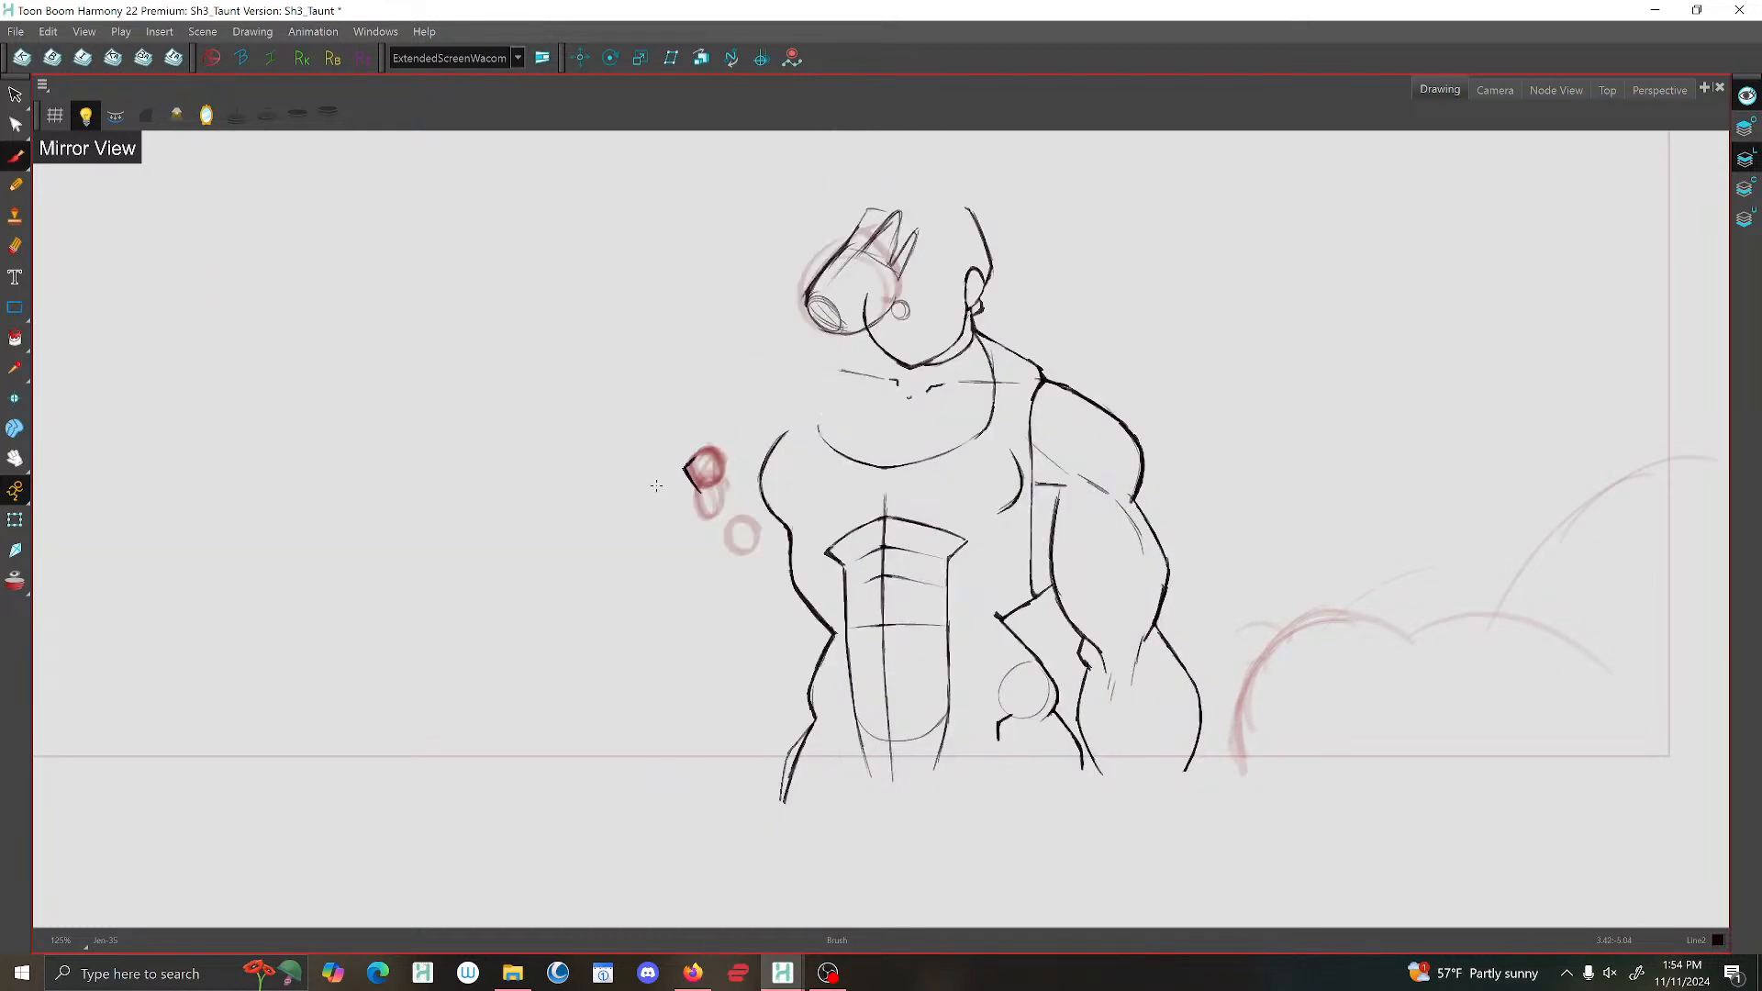
Delete the old angular elbow stroke beside the red elbow guide.
{"action": "left_click", "coordinate": [15, 95]}
{"action": "left_click_drag", "start_coordinate": [709, 460], "coordinate": [678, 459]}
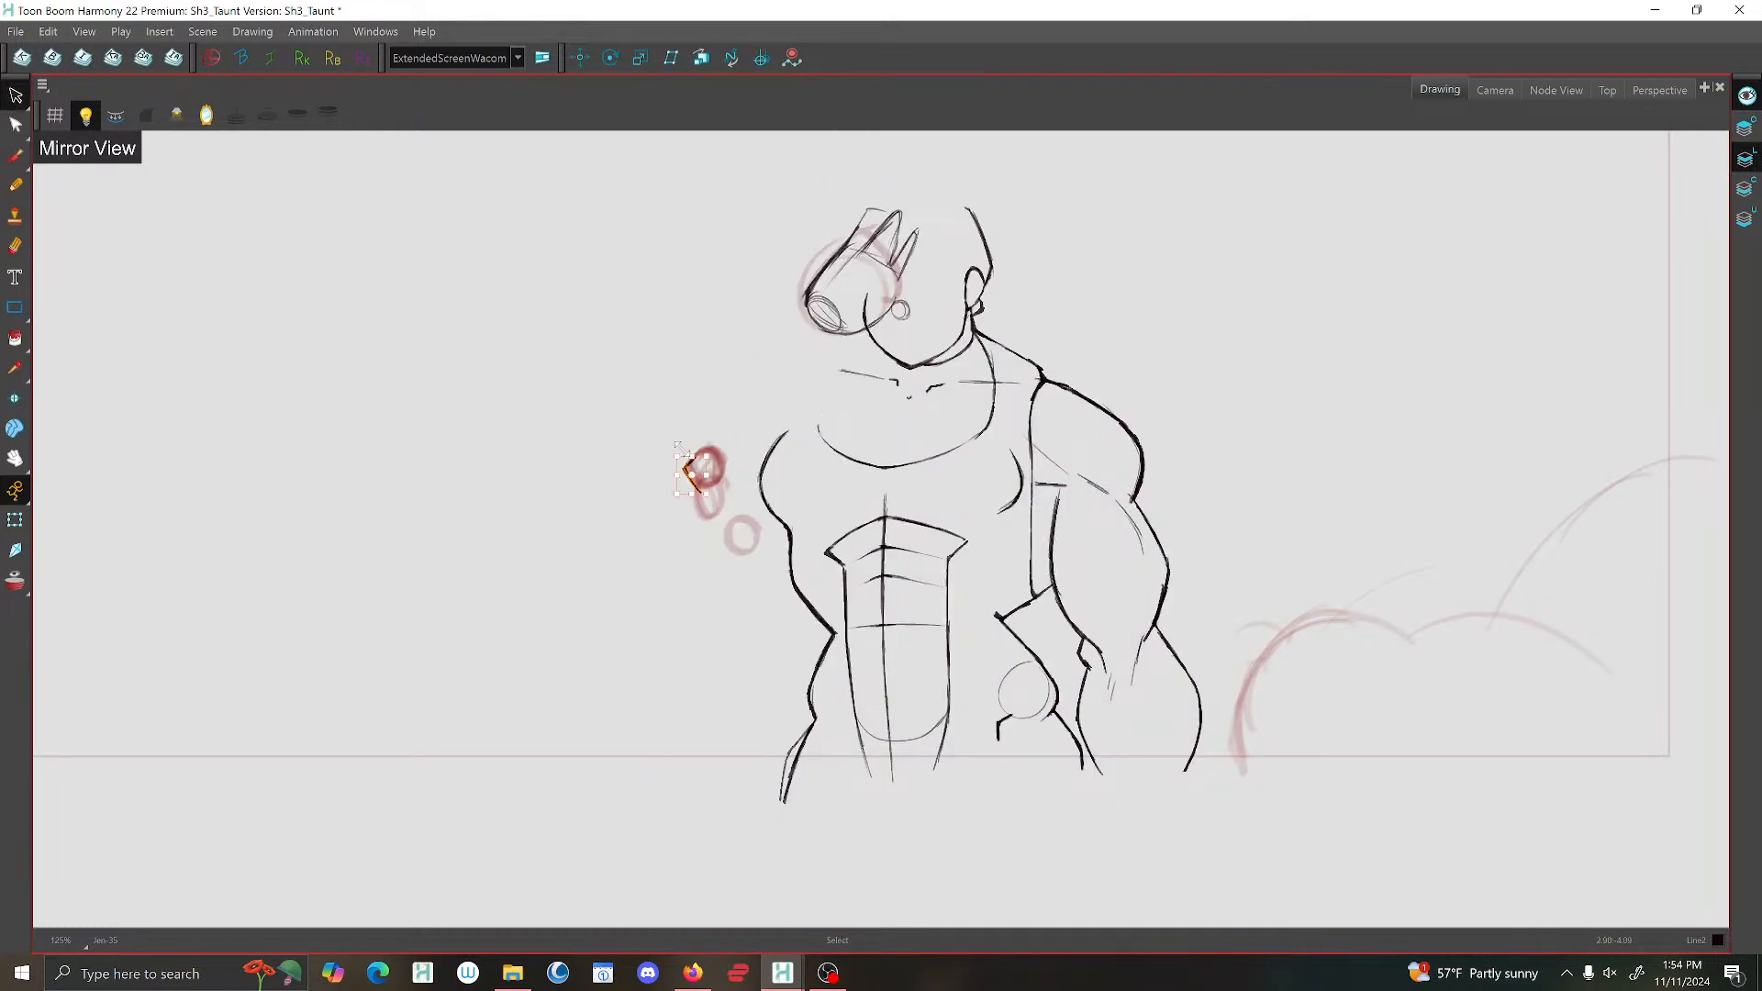
{"action": "key", "text": "Delete"}
Sketch a small elbow circle and a straight forearm guide line connecting the wrist oval to it.
{"action": "left_click", "coordinate": [14, 156]}
{"action": "key", "text": "g"}
{"action": "key", "text": "g"}
{"action": "key", "text": "g"}
{"action": "mouse_move", "coordinate": [680, 479]}
{"action": "left_mouse_down"}
{"action": "mouse_move", "coordinate": [700, 459]}
{"action": "mouse_move", "coordinate": [681, 473]}
{"action": "left_mouse_up"}
{"action": "left_click_drag", "start_coordinate": [837, 327], "coordinate": [696, 469]}
{"action": "key", "text": "f"}
Draw the raised forearm's outer and inner contours from the wrist to the elbow, then reinforce the elbow and centre guide.
{"action": "key", "text": "g"}
{"action": "key", "text": "g"}
{"action": "key", "text": "f"}
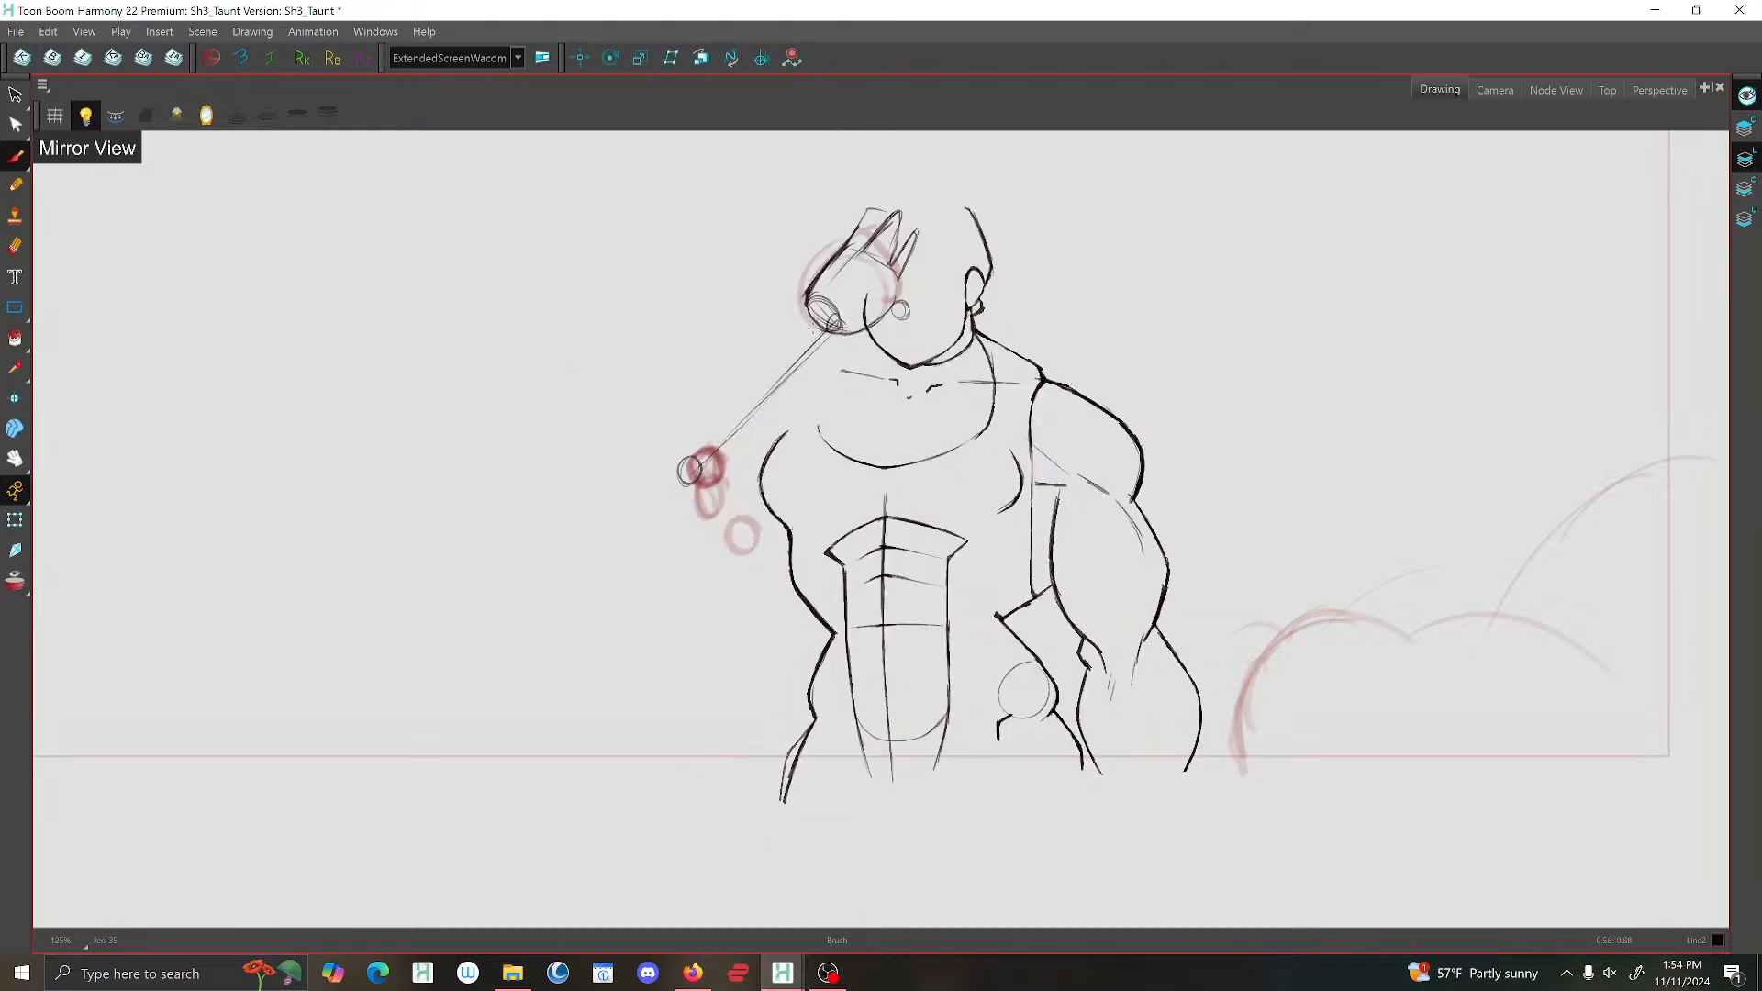
{"action": "mouse_move", "coordinate": [813, 305]}
{"action": "left_mouse_down"}
{"action": "mouse_move", "coordinate": [839, 329]}
{"action": "mouse_move", "coordinate": [779, 334]}
{"action": "mouse_move", "coordinate": [795, 385]}
{"action": "mouse_move", "coordinate": [767, 345]}
{"action": "mouse_move", "coordinate": [805, 366]}
{"action": "mouse_move", "coordinate": [796, 378]}
{"action": "mouse_move", "coordinate": [825, 349]}
{"action": "mouse_move", "coordinate": [796, 383]}
{"action": "mouse_move", "coordinate": [767, 347]}
{"action": "mouse_move", "coordinate": [734, 349]}
{"action": "mouse_move", "coordinate": [709, 365]}
{"action": "mouse_move", "coordinate": [682, 439]}
{"action": "left_mouse_up"}
{"action": "key", "text": "f"}
{"action": "key", "text": "g"}
{"action": "key", "text": "g"}
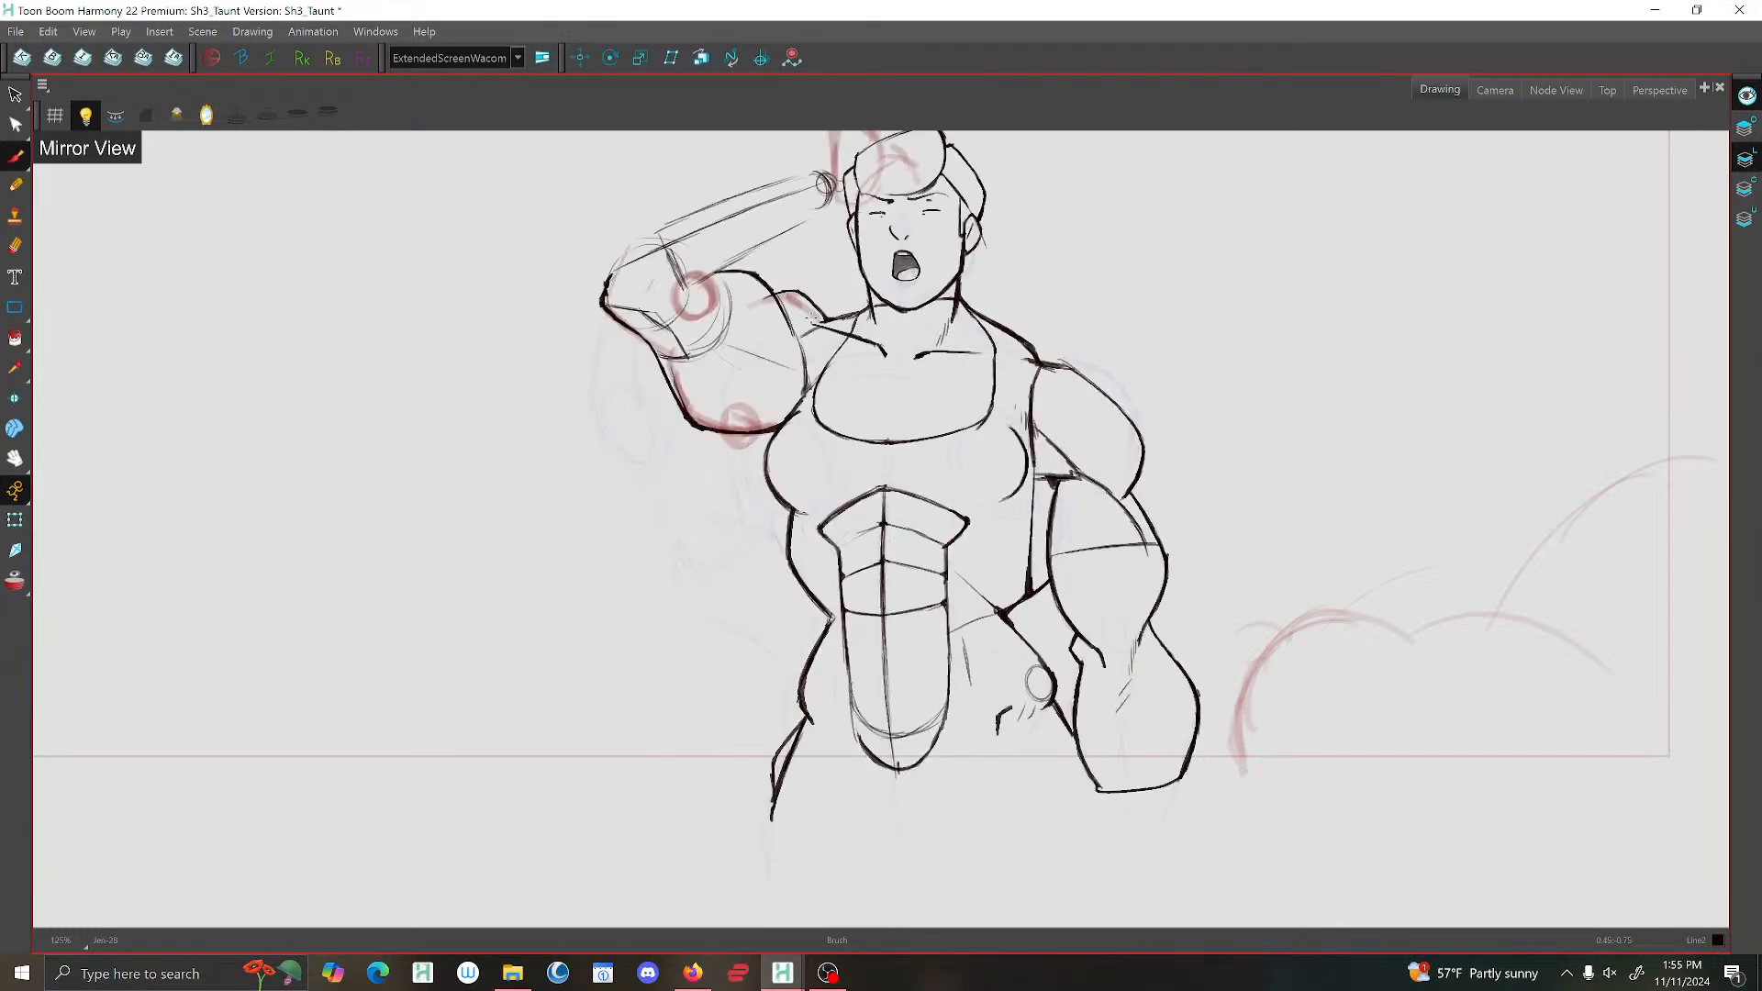
{"action": "key", "text": "f"}
{"action": "mouse_move", "coordinate": [810, 366]}
{"action": "left_mouse_down"}
{"action": "mouse_move", "coordinate": [712, 466]}
{"action": "mouse_move", "coordinate": [786, 434]}
{"action": "mouse_move", "coordinate": [798, 414]}
{"action": "mouse_move", "coordinate": [722, 466]}
{"action": "left_mouse_up"}
{"action": "mouse_move", "coordinate": [784, 330]}
{"action": "left_mouse_down"}
{"action": "mouse_move", "coordinate": [703, 370]}
{"action": "mouse_move", "coordinate": [679, 455]}
{"action": "mouse_move", "coordinate": [683, 395]}
{"action": "left_mouse_up"}
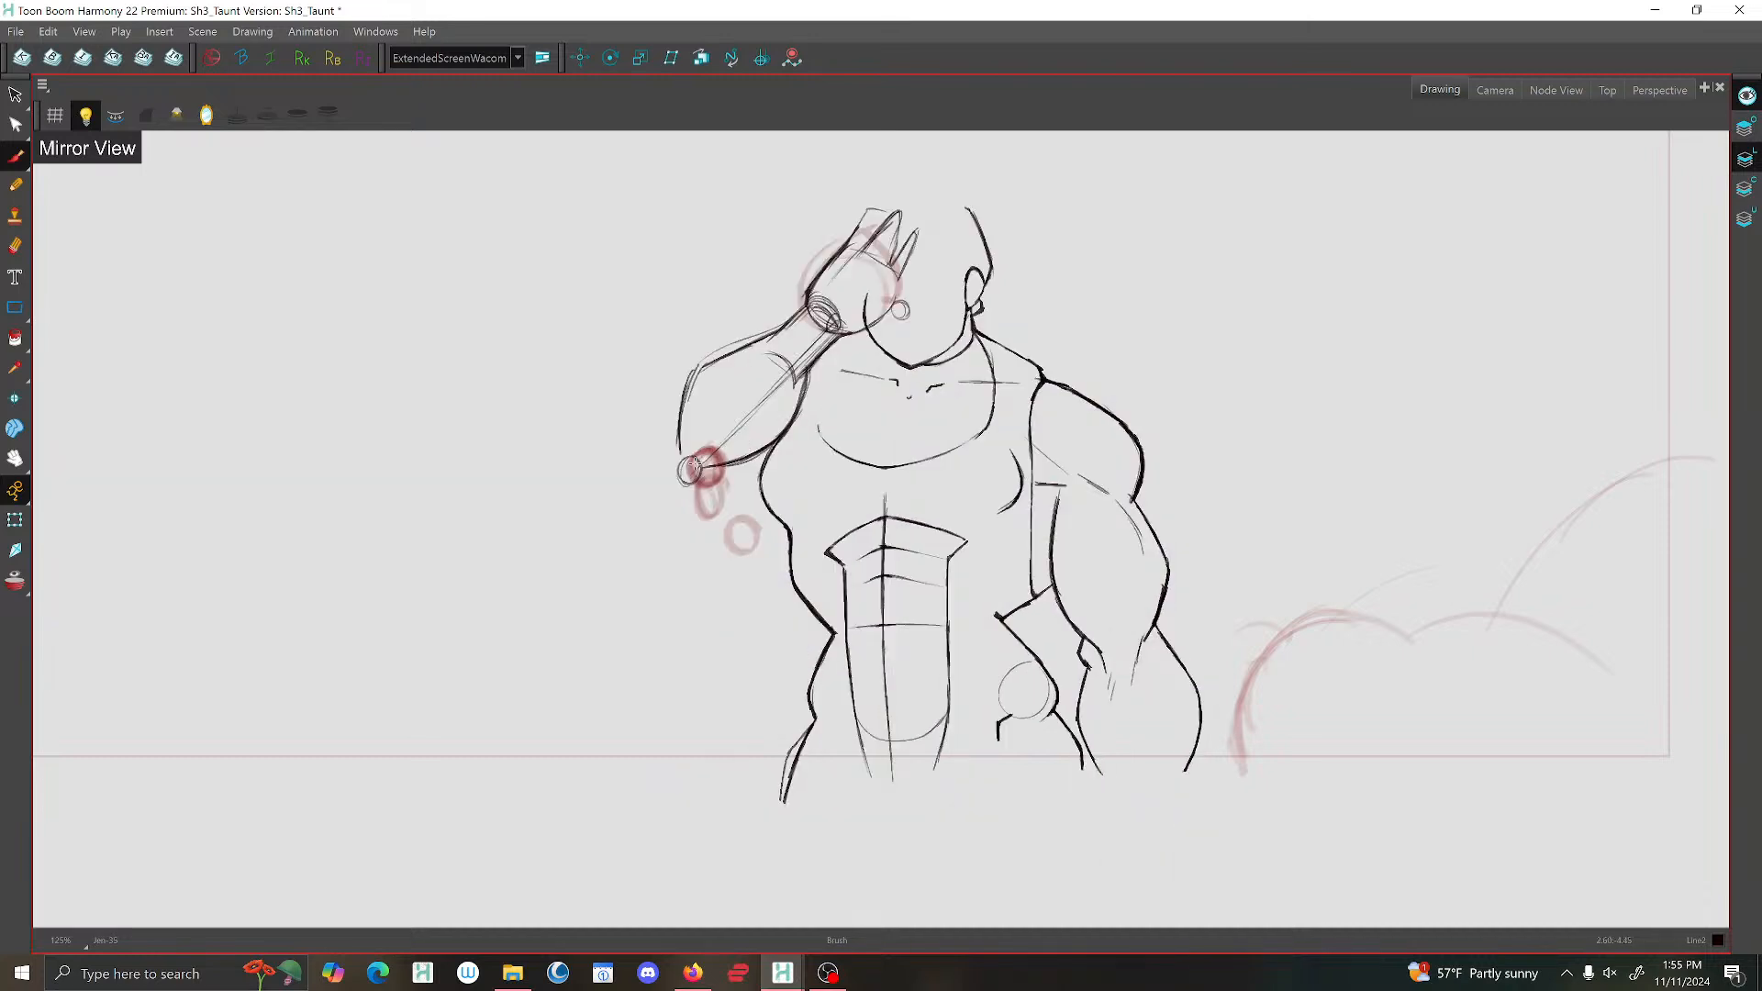
{"action": "left_click_drag", "start_coordinate": [677, 459], "coordinate": [691, 466]}
{"action": "left_click_drag", "start_coordinate": [831, 337], "coordinate": [702, 473]}
Compare the arm's pose with the neighbouring drawings and add curved strokes along the forearm's inner contour near the chest.
{"action": "key", "text": "comma"}
{"action": "key", "text": "period"}
{"action": "key", "text": "comma"}
{"action": "key", "text": "period"}
{"action": "key", "text": "period"}
{"action": "key", "text": "period"}
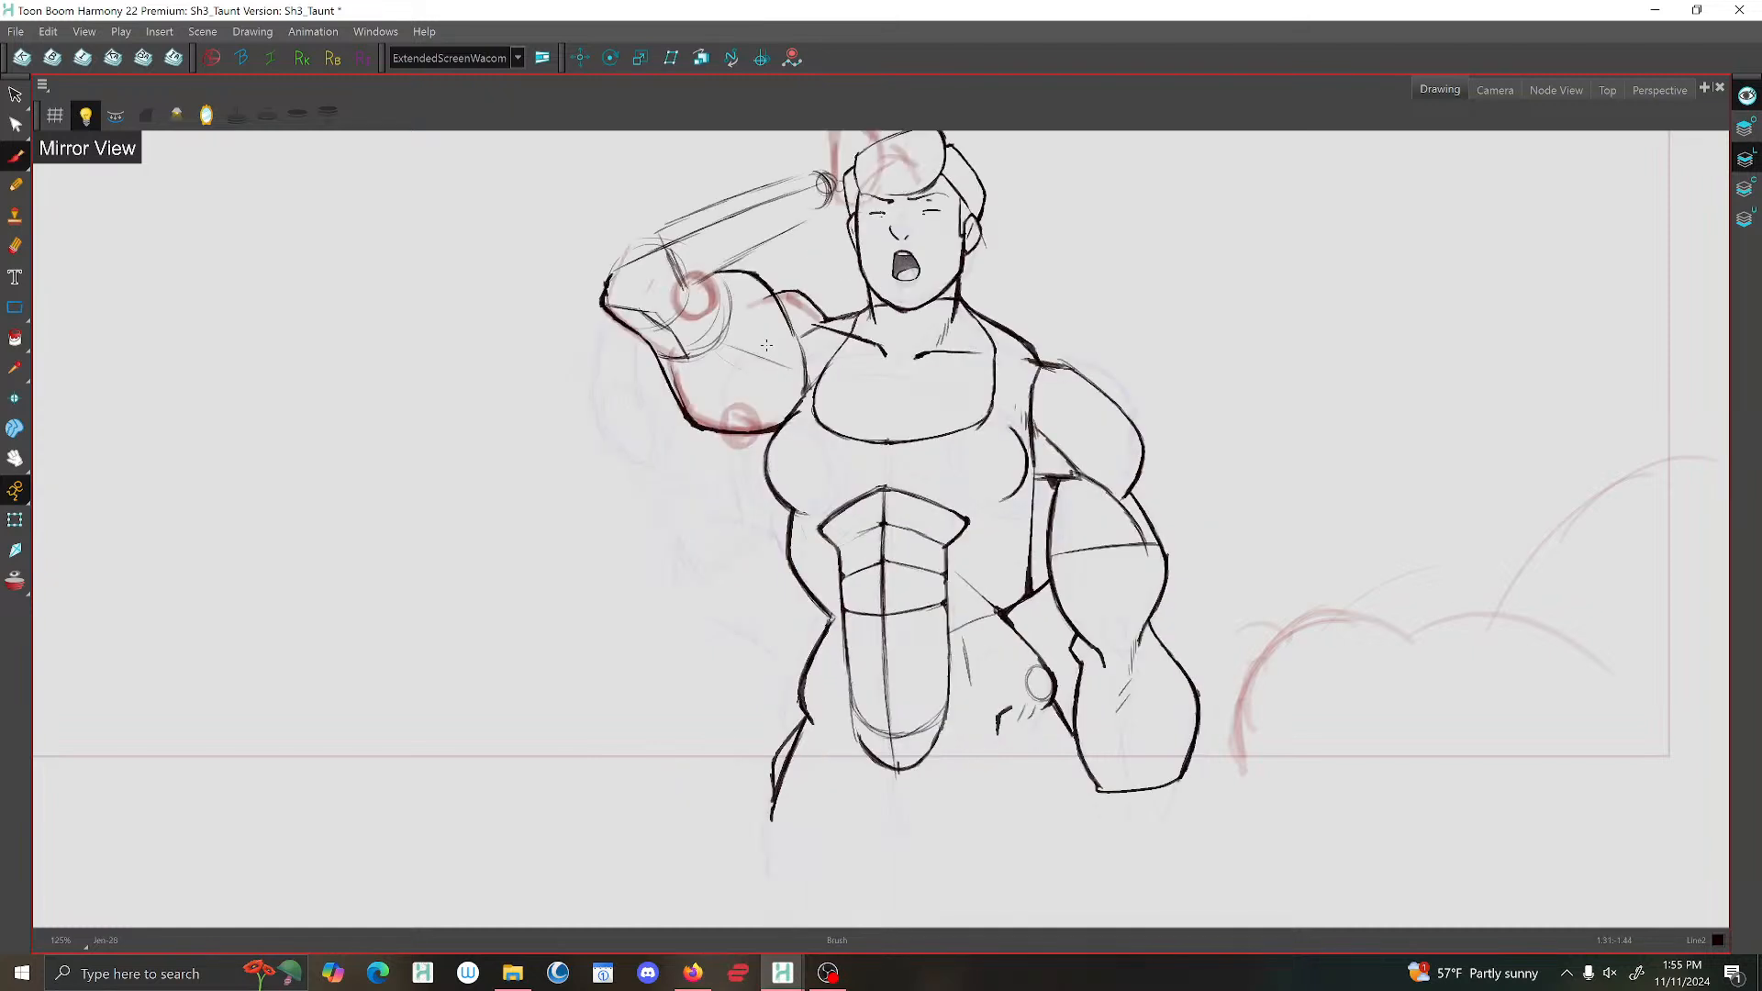
{"action": "key", "text": "comma"}
{"action": "key", "text": "comma"}
{"action": "key", "text": "comma"}
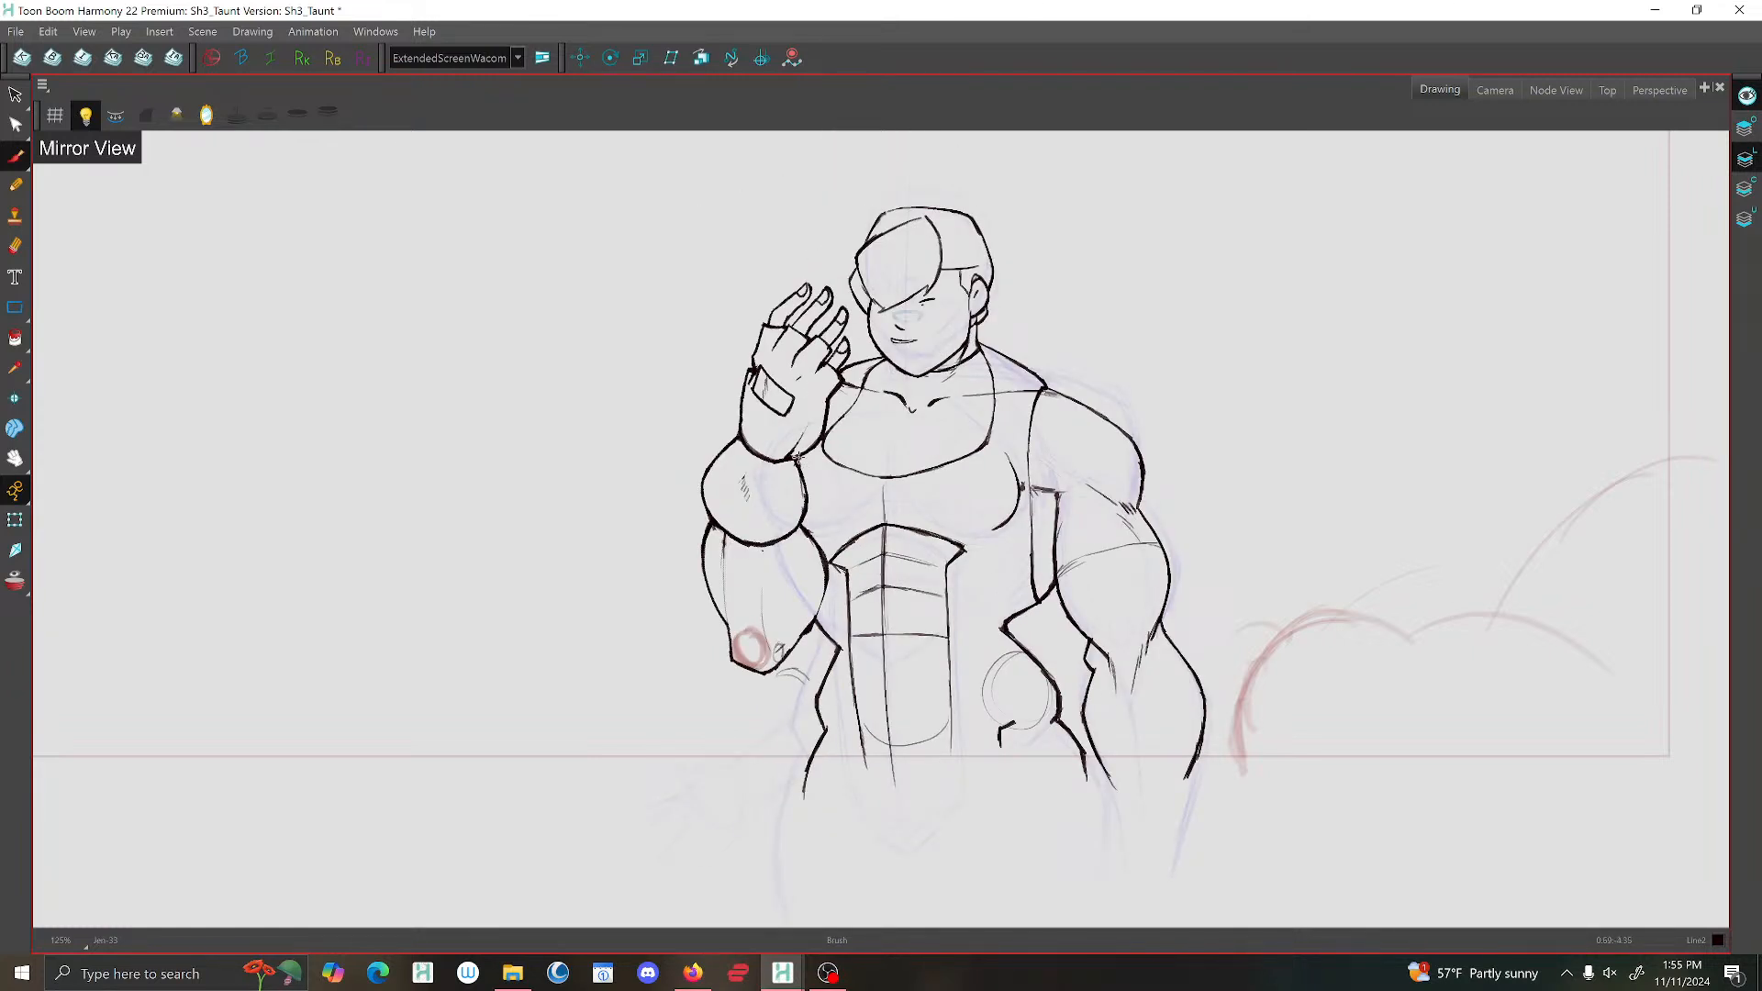
{"action": "key", "text": "period"}
{"action": "left_click_drag", "start_coordinate": [803, 388], "coordinate": [742, 467]}
{"action": "mouse_move", "coordinate": [806, 393]}
{"action": "left_mouse_down"}
{"action": "mouse_move", "coordinate": [786, 448]}
{"action": "mouse_move", "coordinate": [738, 466]}
{"action": "mouse_move", "coordinate": [772, 459]}
{"action": "left_mouse_up"}
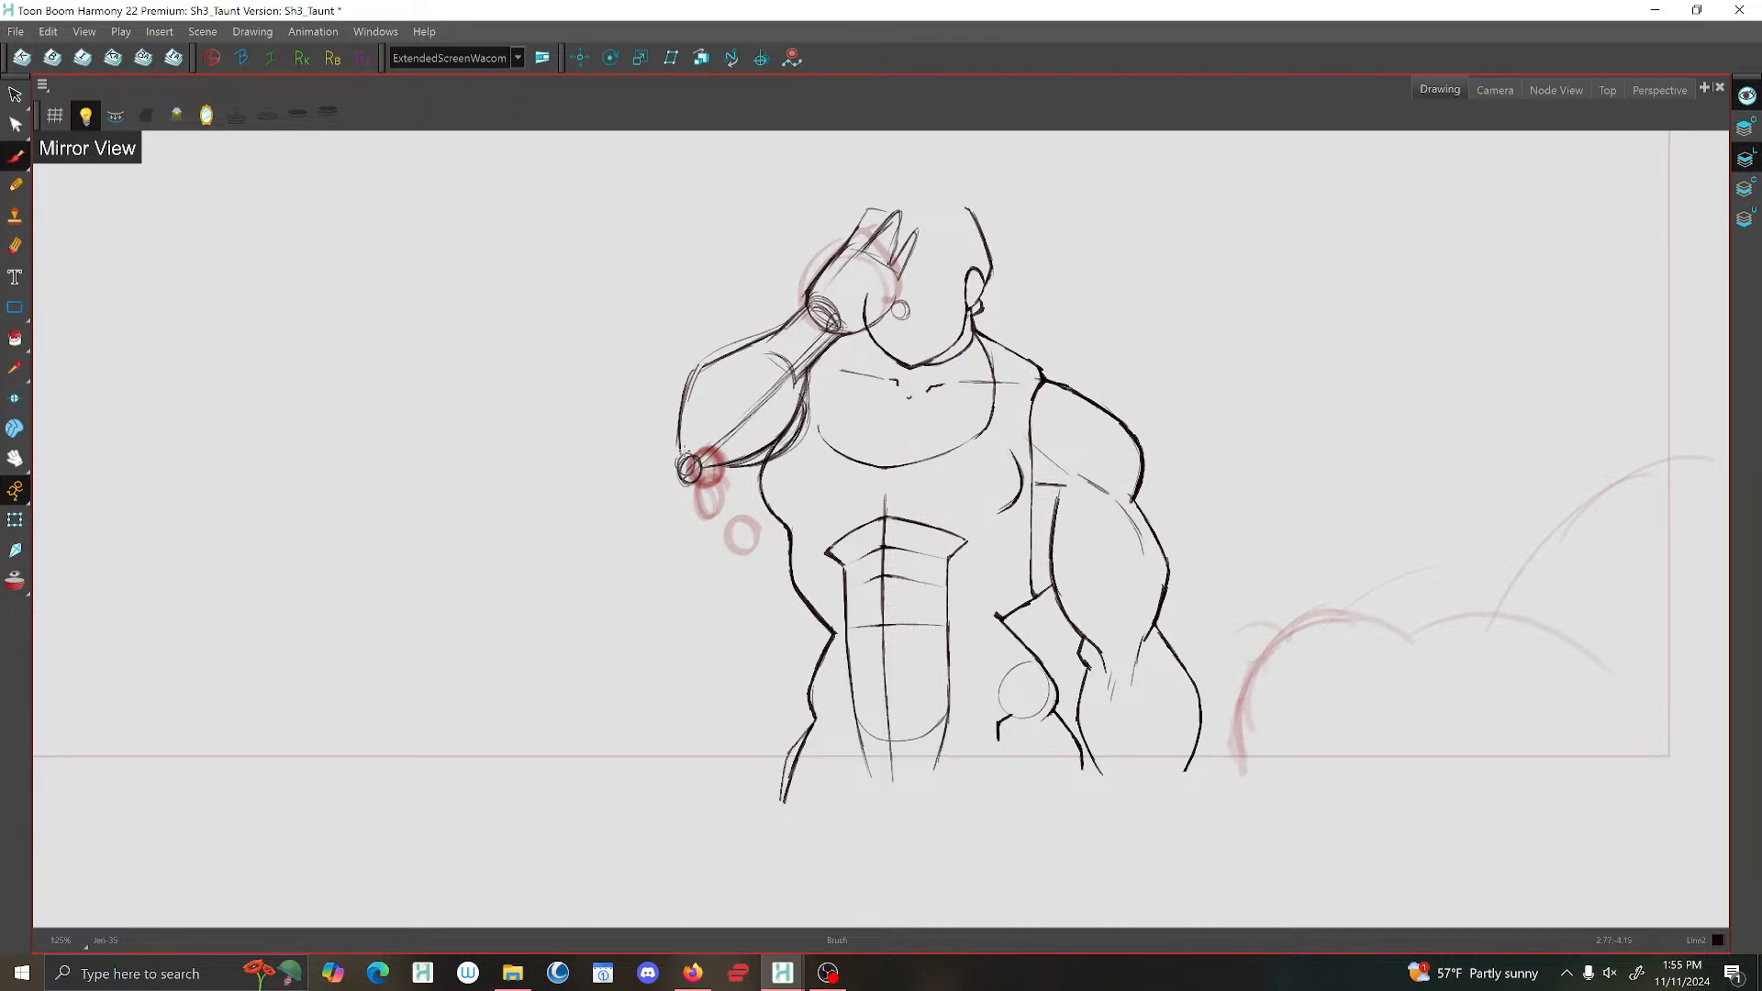
On the open-mouthed drawing, replace the raised arm's elbow point with a higher corner running into the upper arm.
{"action": "key", "text": "g"}
{"action": "key", "text": "f"}
{"action": "key", "text": "f"}
{"action": "scroll", "coordinate": [685, 451], "scroll_direction": "down", "scroll_amount": 2}
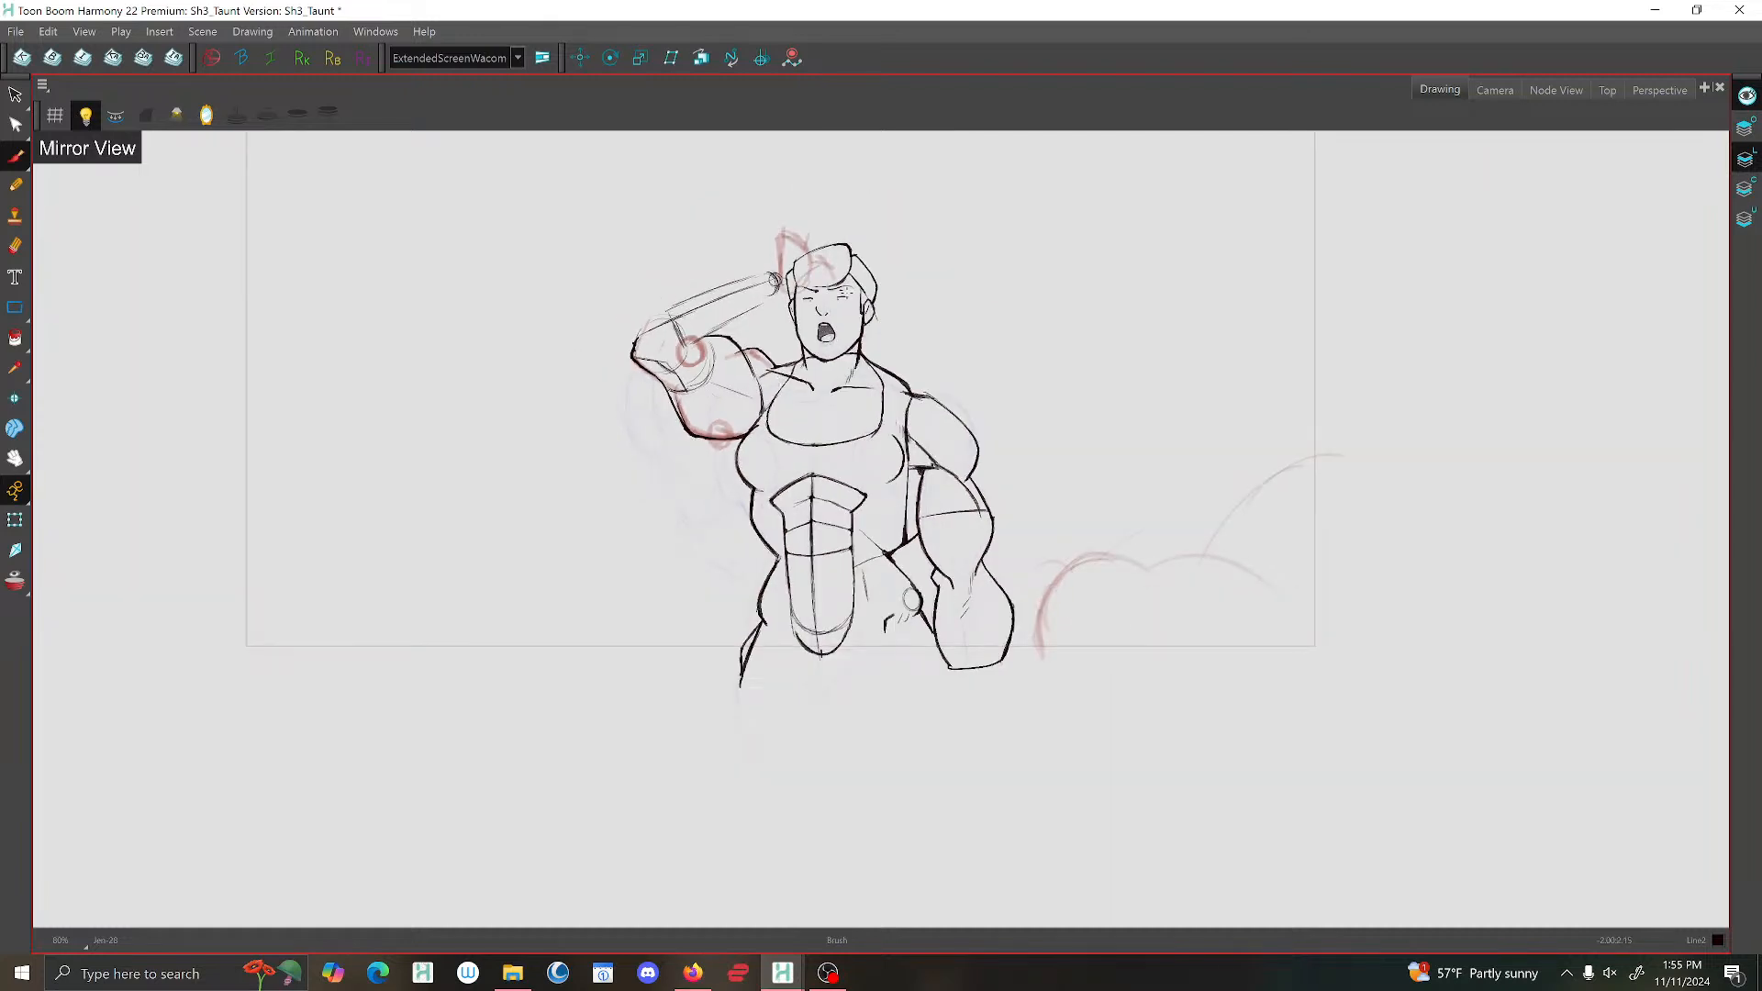
{"action": "scroll", "coordinate": [817, 281], "scroll_direction": "up", "scroll_amount": 1}
{"action": "key", "text": "g"}
{"action": "key", "text": "f"}
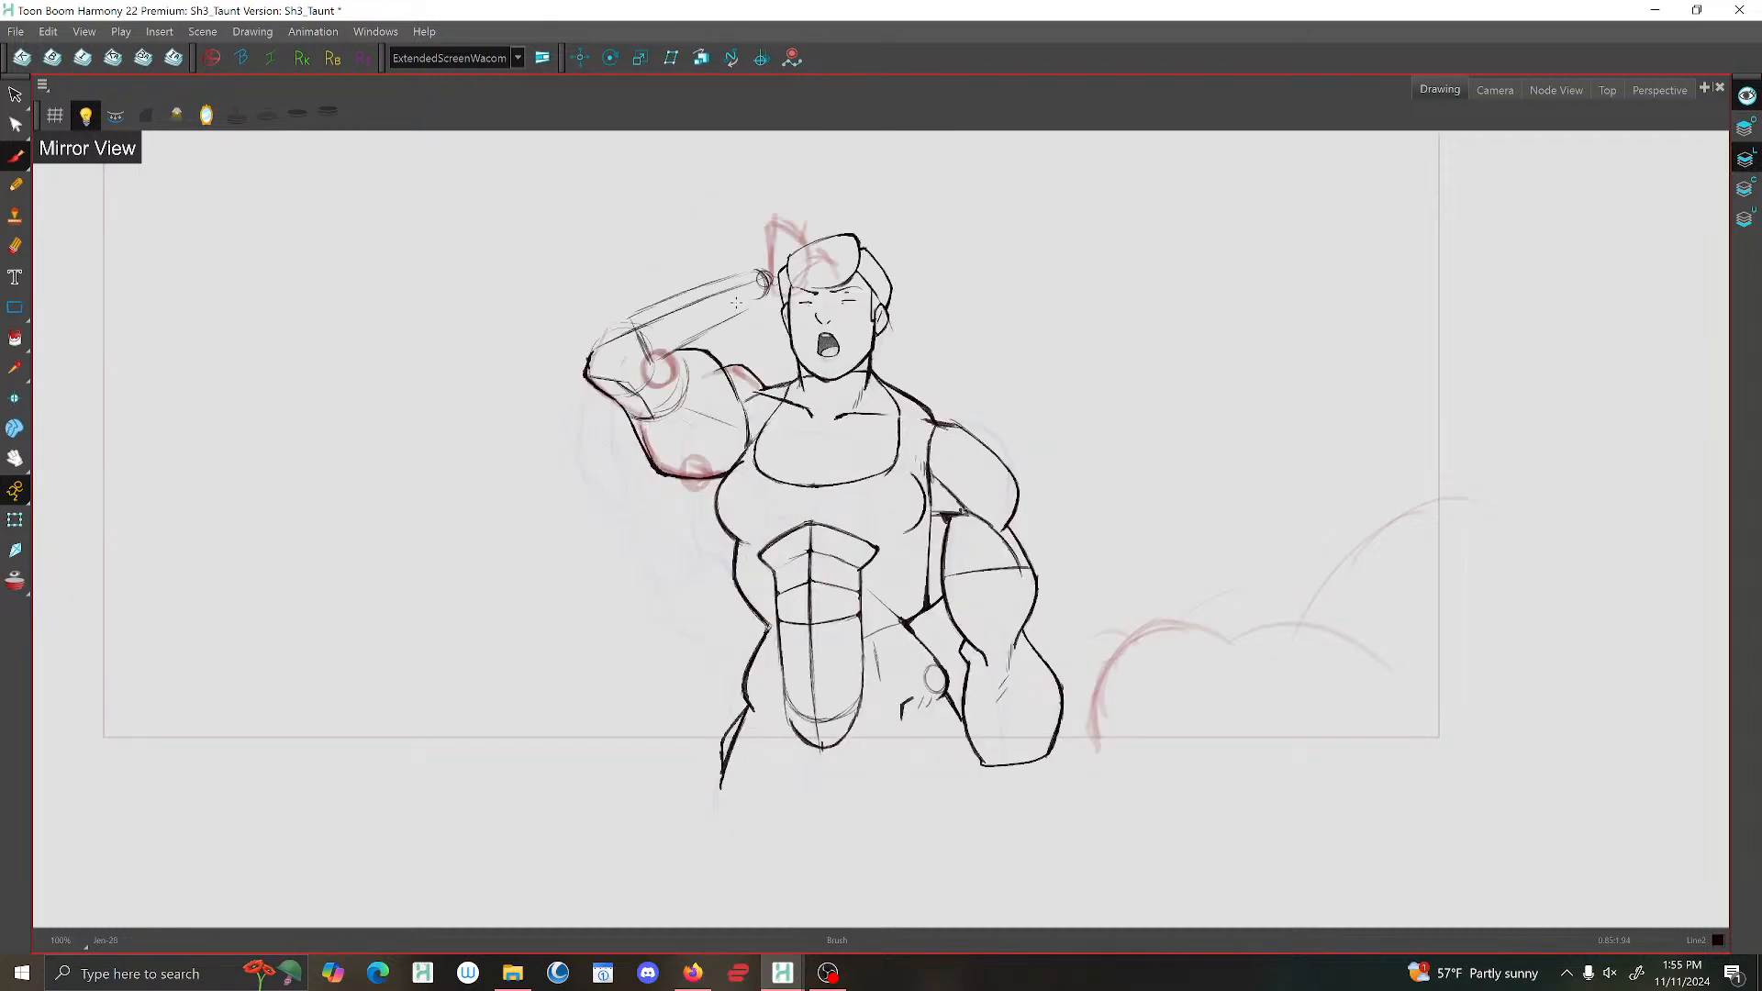
{"action": "mouse_move", "coordinate": [632, 333]}
{"action": "left_mouse_down"}
{"action": "mouse_move", "coordinate": [657, 373]}
{"action": "mouse_move", "coordinate": [677, 381]}
{"action": "mouse_move", "coordinate": [657, 348]}
{"action": "mouse_move", "coordinate": [695, 372]}
{"action": "mouse_move", "coordinate": [577, 370]}
{"action": "mouse_move", "coordinate": [595, 400]}
{"action": "mouse_move", "coordinate": [579, 344]}
{"action": "mouse_move", "coordinate": [617, 411]}
{"action": "mouse_move", "coordinate": [606, 371]}
{"action": "left_mouse_up"}
{"action": "scroll", "coordinate": [599, 341], "scroll_direction": "up", "scroll_amount": 3}
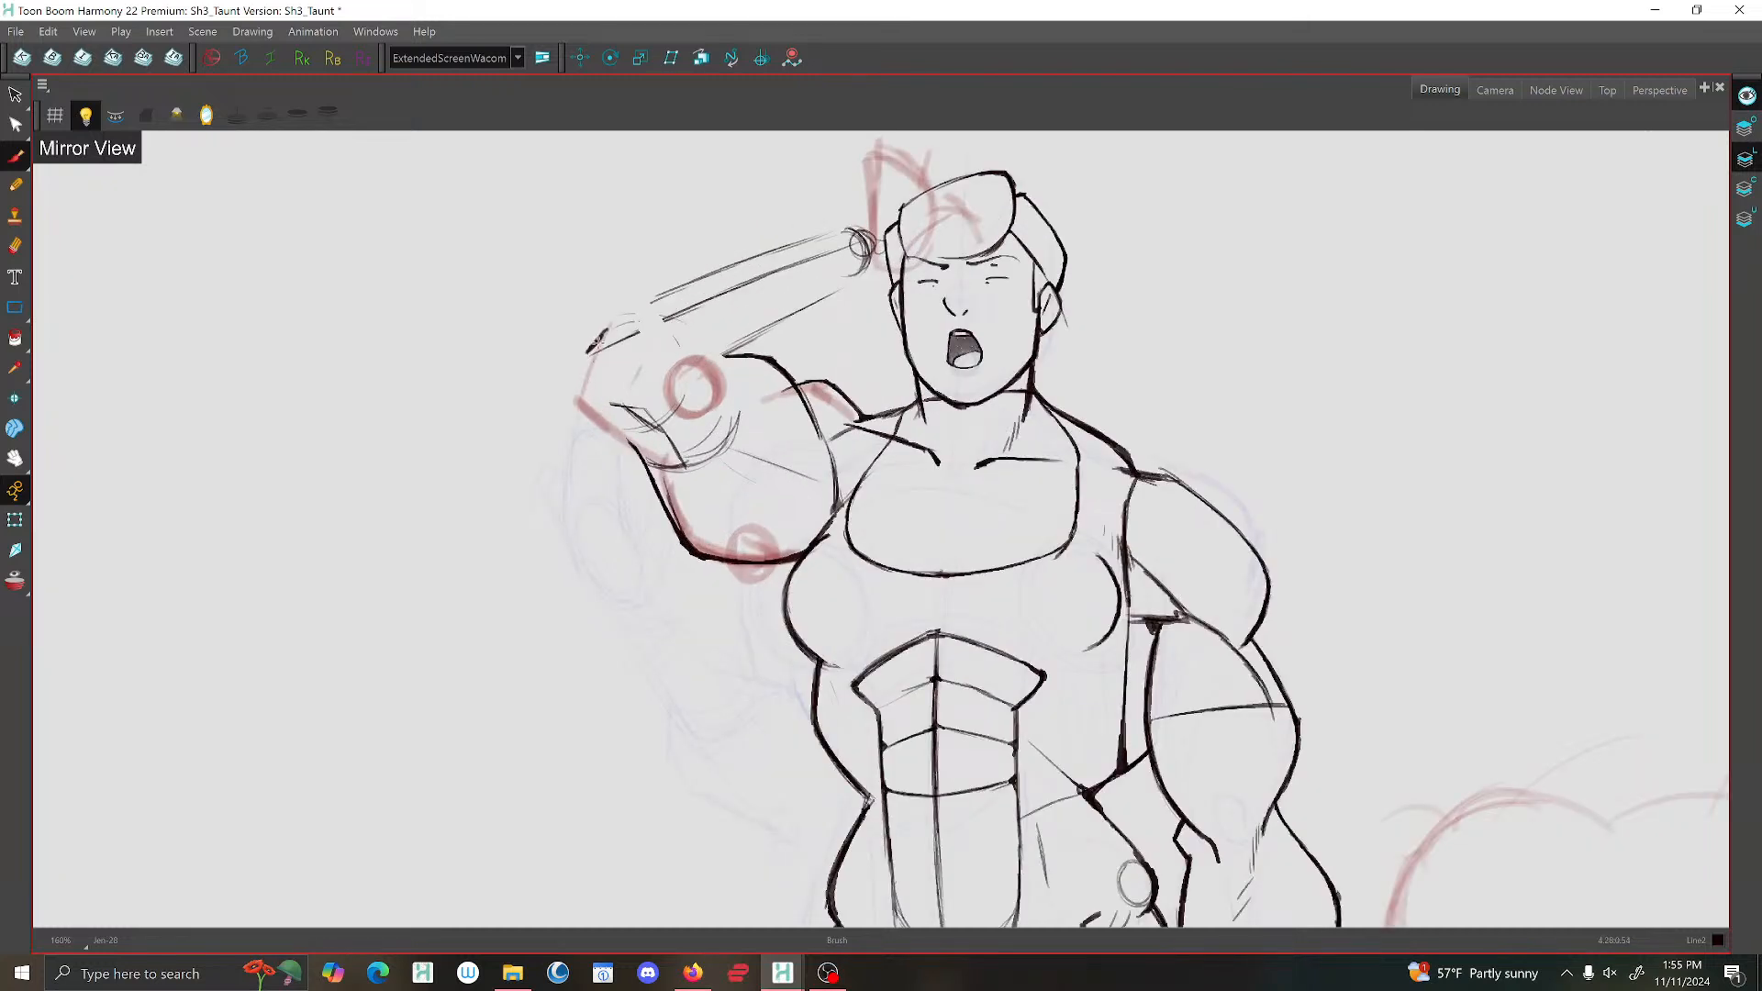
{"action": "left_click_drag", "start_coordinate": [589, 360], "coordinate": [667, 510]}
{"action": "scroll", "coordinate": [690, 464], "scroll_direction": "down", "scroll_amount": 3}
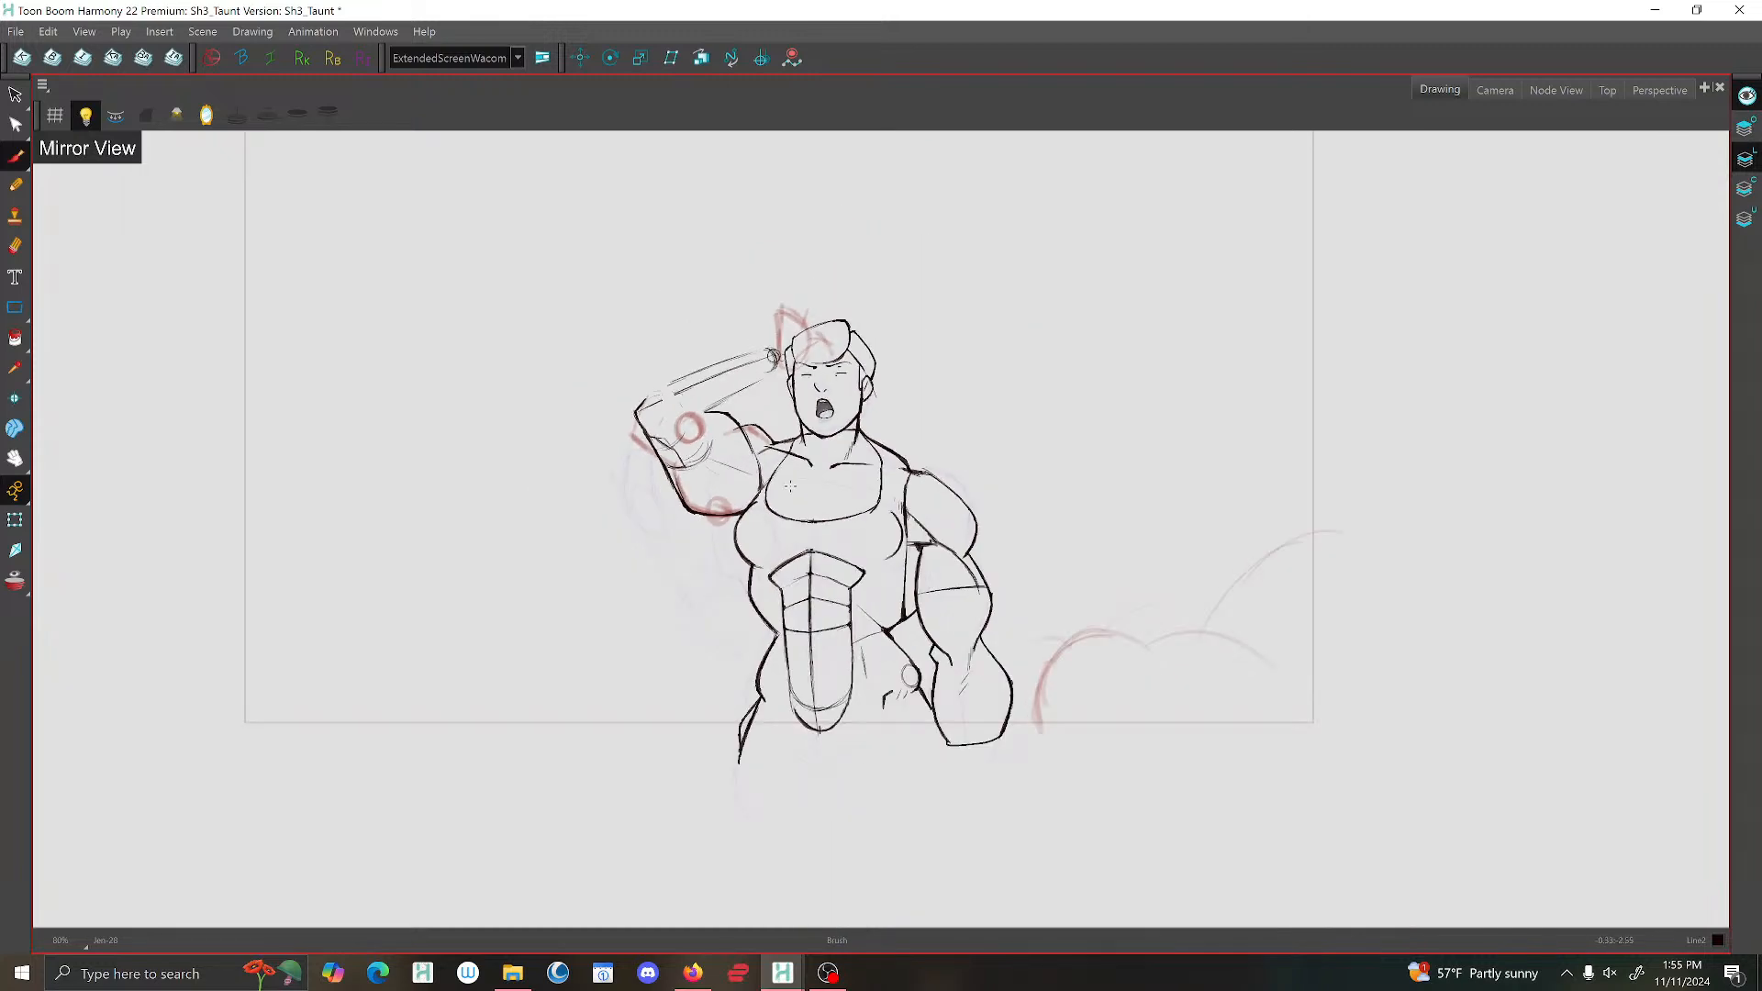
Turn off the mirrored view and delete the lower outline stroke of the open-mouthed drawing's raised upper arm.
{"action": "key", "text": "4"}
{"action": "scroll", "coordinate": [852, 370], "scroll_direction": "up", "scroll_amount": 2}
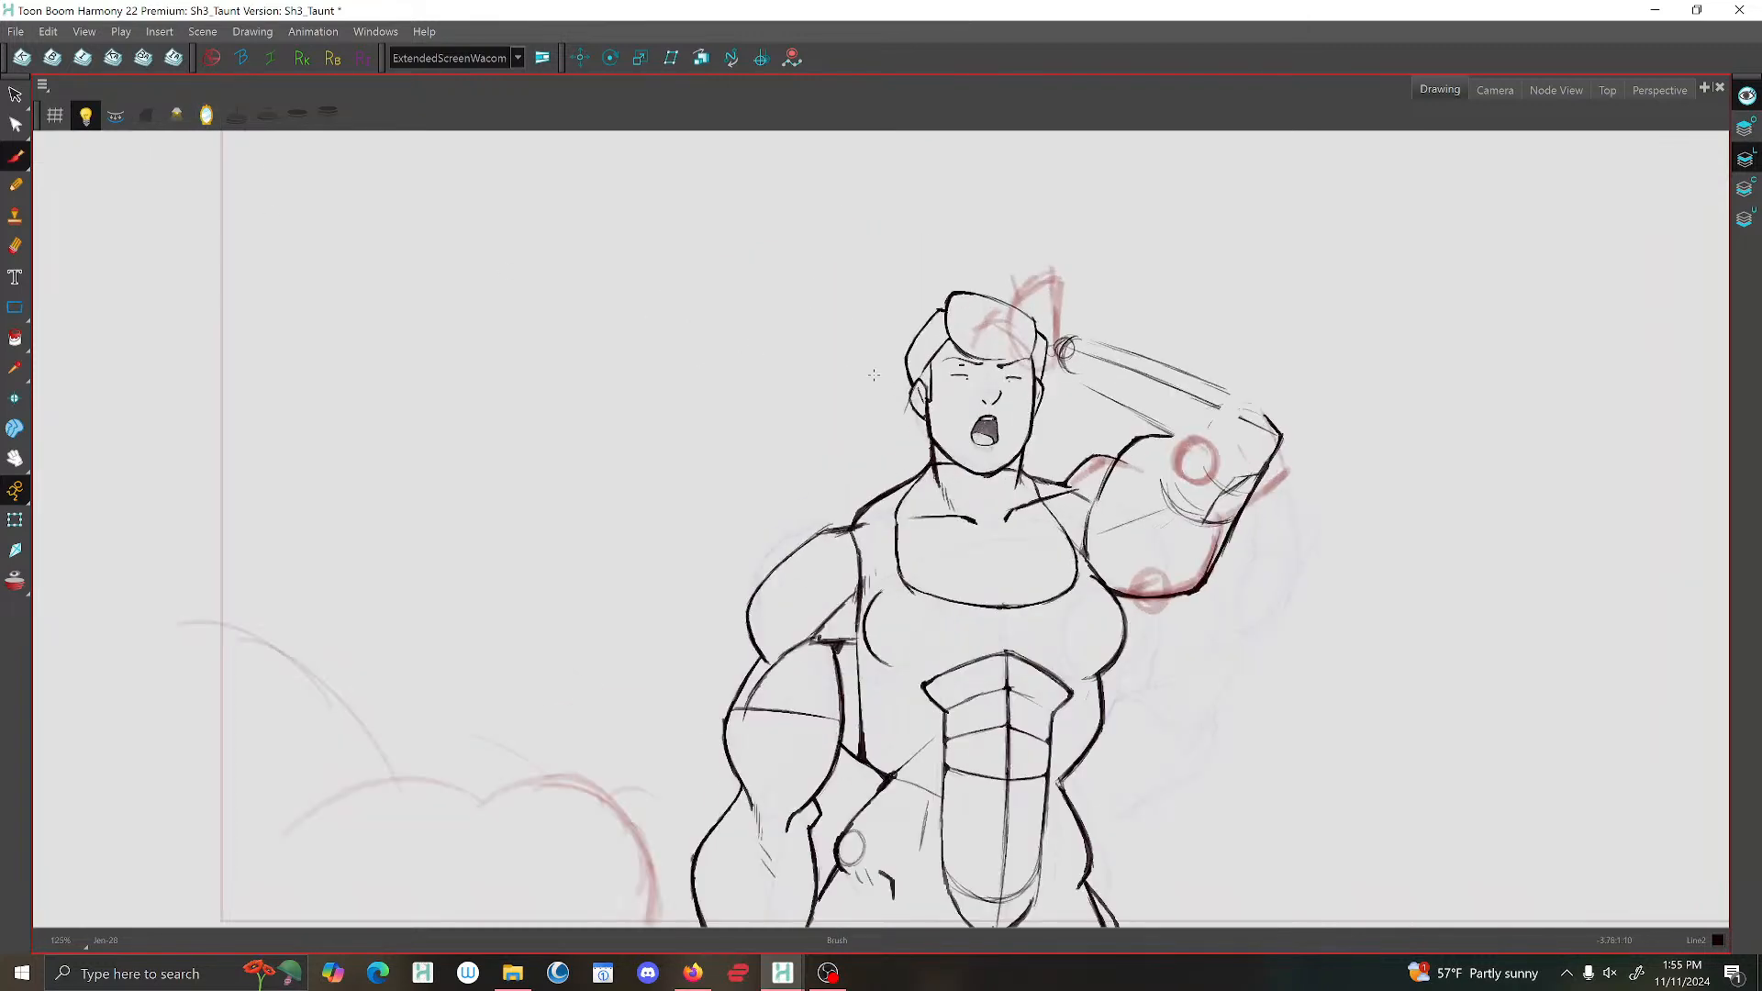
{"action": "scroll", "coordinate": [1000, 321], "scroll_direction": "down", "scroll_amount": 3}
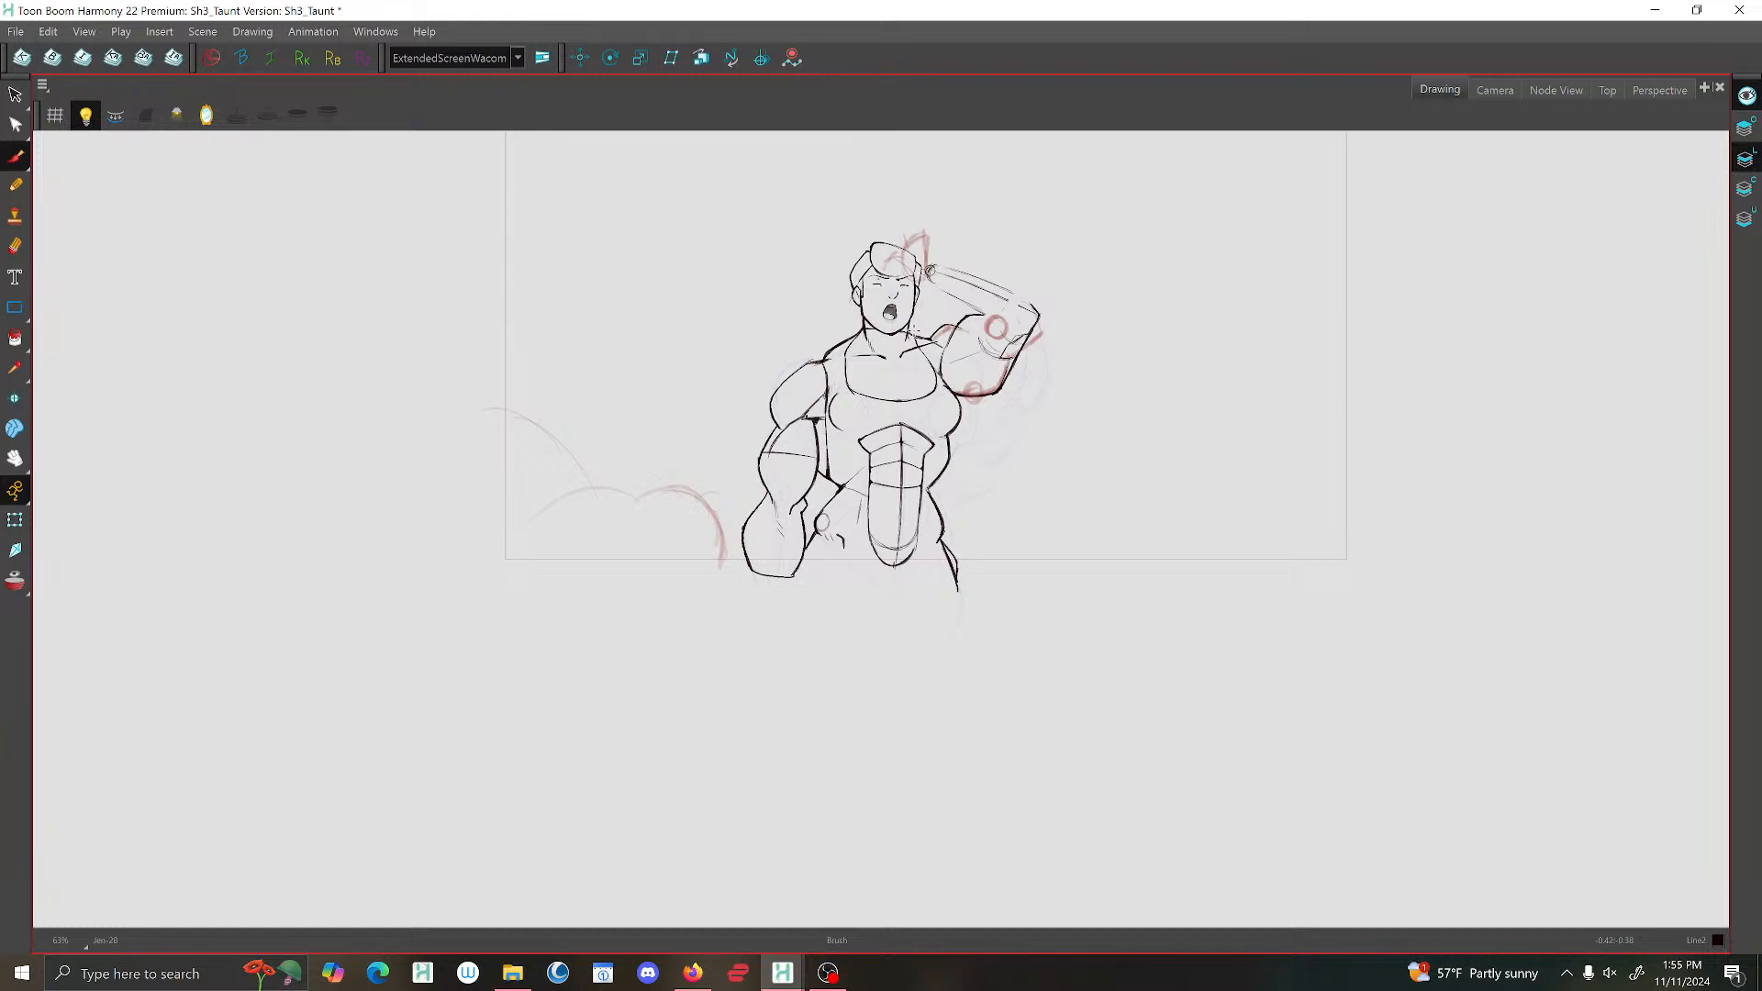
{"action": "left_click", "coordinate": [16, 95]}
{"action": "scroll", "coordinate": [998, 395], "scroll_direction": "up", "scroll_amount": 2}
{"action": "left_click", "coordinate": [1008, 369]}
{"action": "key", "text": "Delete"}
{"action": "left_click", "coordinate": [15, 156]}
Redraw the raised upper arm's lower outline as a smooth curve from the elbow to the armpit.
{"action": "key", "text": "f"}
{"action": "key", "text": "g"}
{"action": "key", "text": "g"}
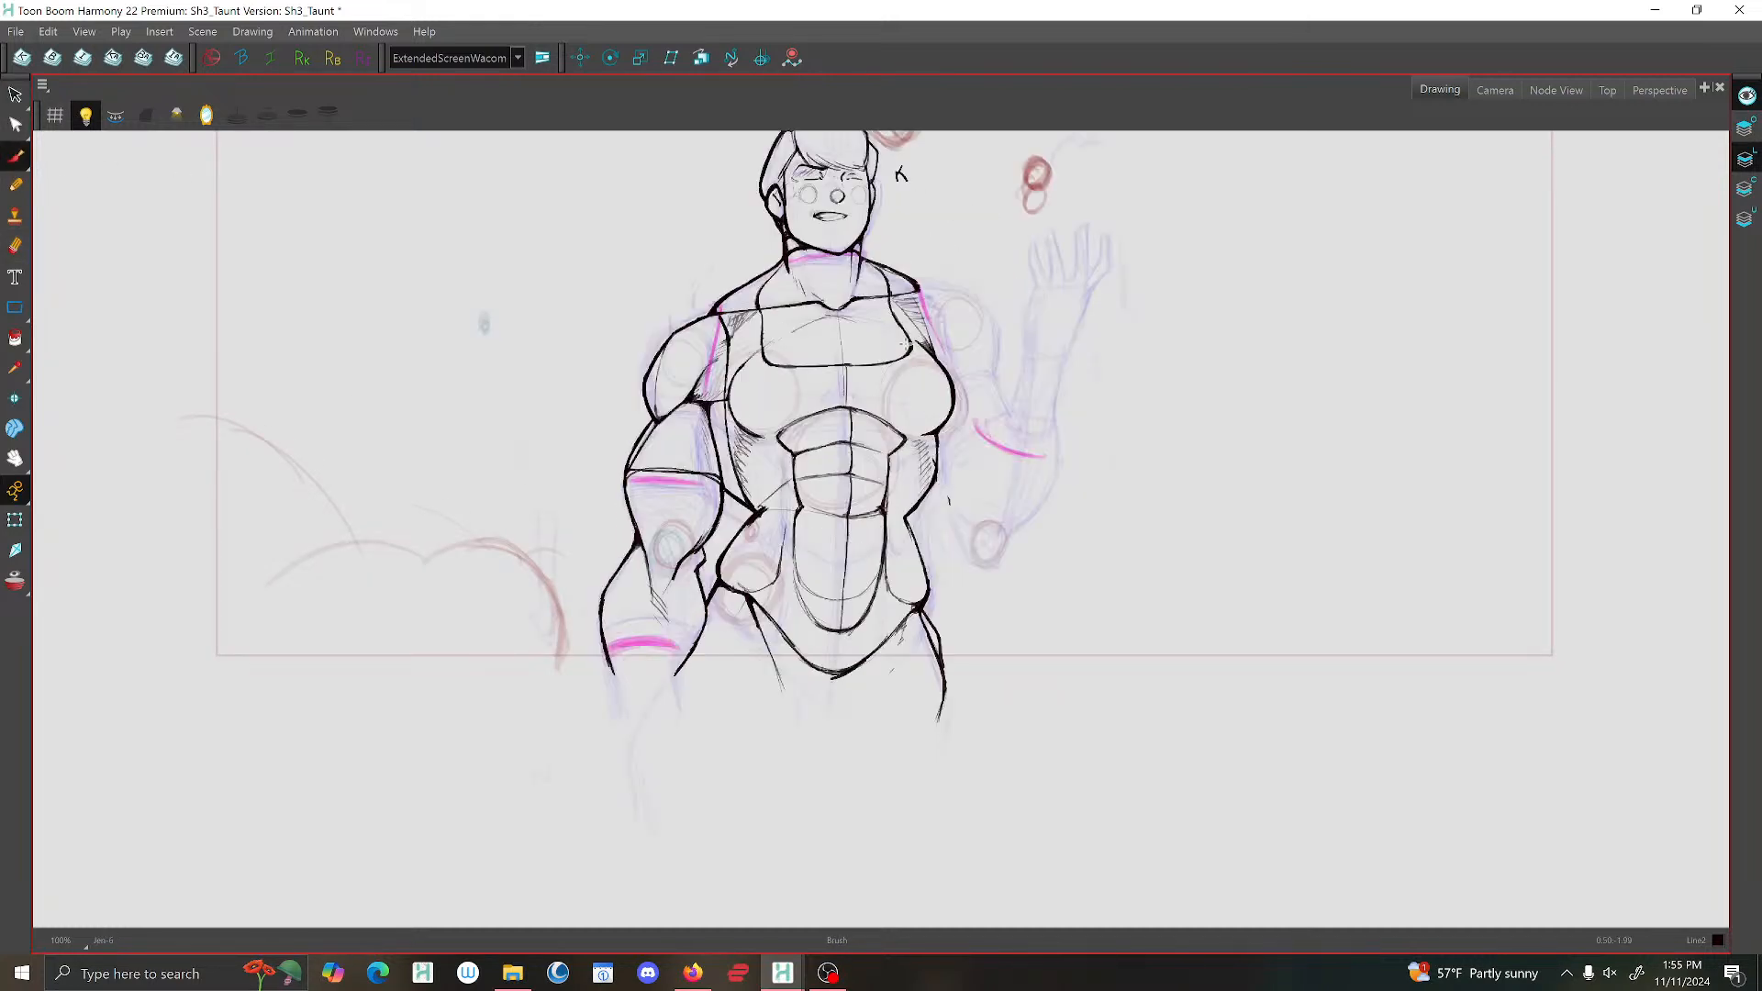
{"action": "key", "text": "f"}
{"action": "scroll", "coordinate": [1009, 360], "scroll_direction": "up", "scroll_amount": 3}
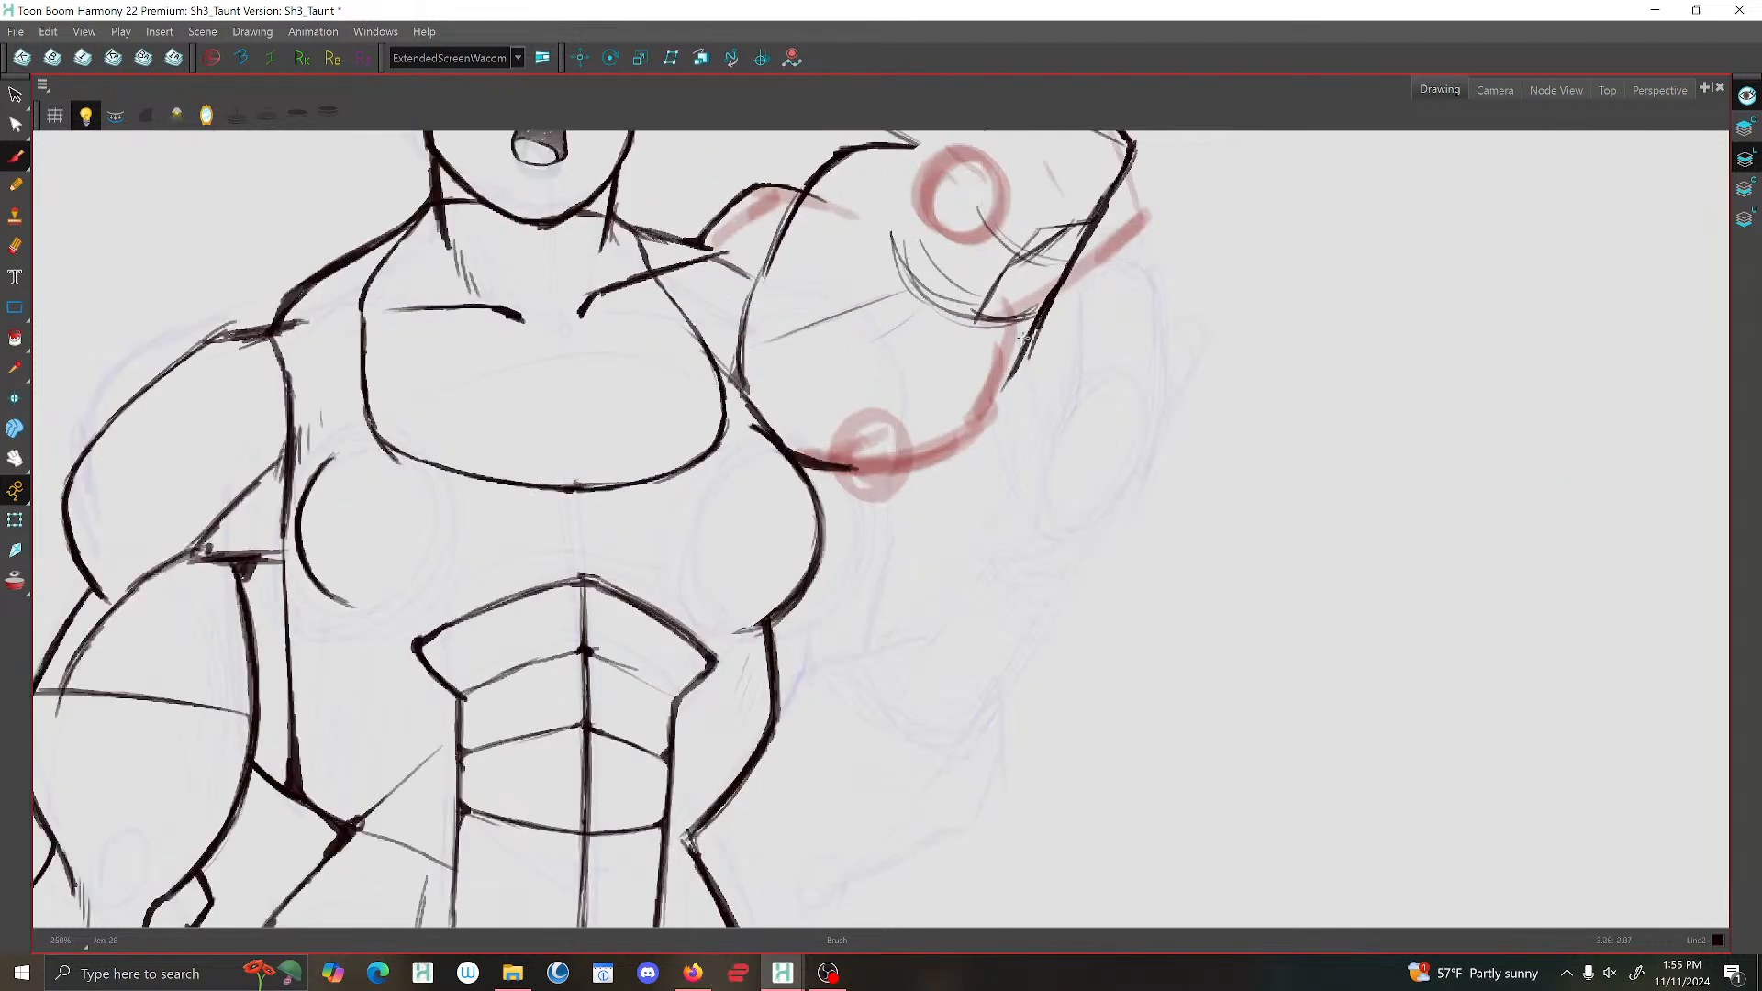
{"action": "mouse_move", "coordinate": [1010, 382]}
{"action": "left_mouse_down"}
{"action": "mouse_move", "coordinate": [986, 430]}
{"action": "mouse_move", "coordinate": [946, 449]}
{"action": "left_mouse_up"}
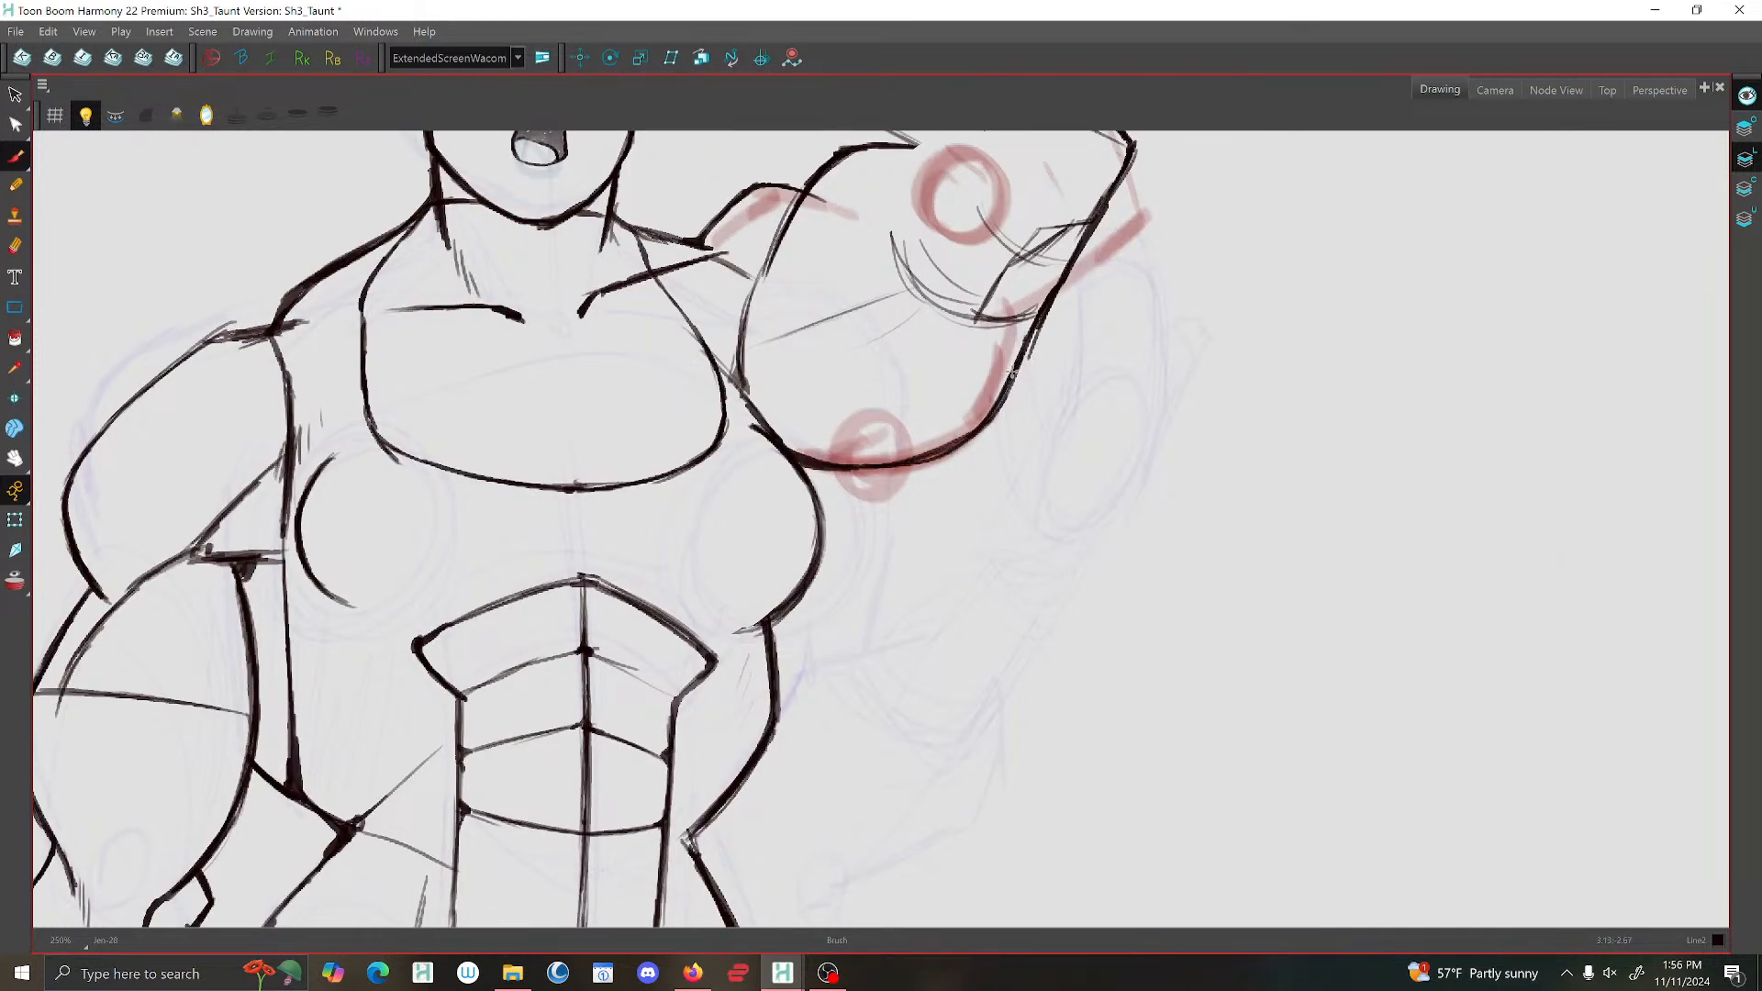
Draw the rounded wrist end of the raised forearm just below the wrist circle.
{"action": "scroll", "coordinate": [1021, 284], "scroll_direction": "down", "scroll_amount": 3}
{"action": "scroll", "coordinate": [1040, 270], "scroll_direction": "up", "scroll_amount": 1}
{"action": "scroll", "coordinate": [940, 291], "scroll_direction": "up", "scroll_amount": 2}
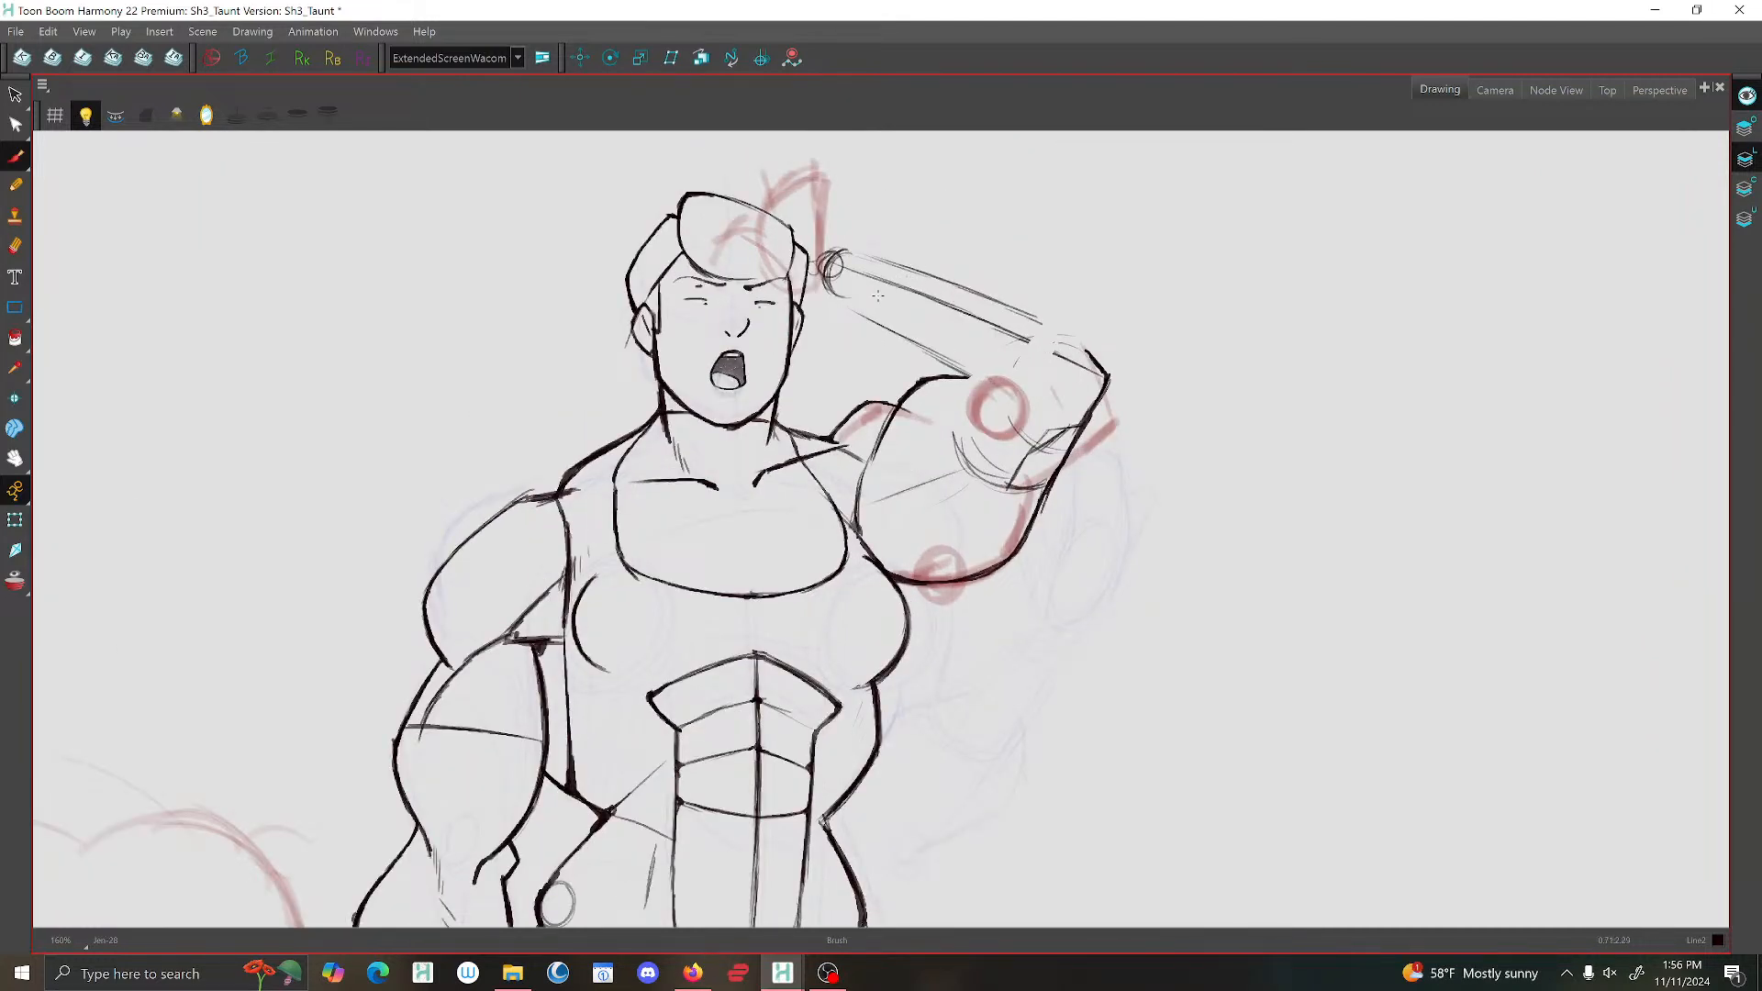
{"action": "left_click_drag", "start_coordinate": [876, 260], "coordinate": [855, 307]}
{"action": "mouse_move", "coordinate": [873, 325]}
{"action": "left_mouse_down"}
{"action": "mouse_move", "coordinate": [854, 294]}
{"action": "mouse_move", "coordinate": [910, 269]}
{"action": "mouse_move", "coordinate": [862, 312]}
{"action": "mouse_move", "coordinate": [874, 327]}
{"action": "left_mouse_up"}
{"action": "scroll", "coordinate": [887, 255], "scroll_direction": "down", "scroll_amount": 5}
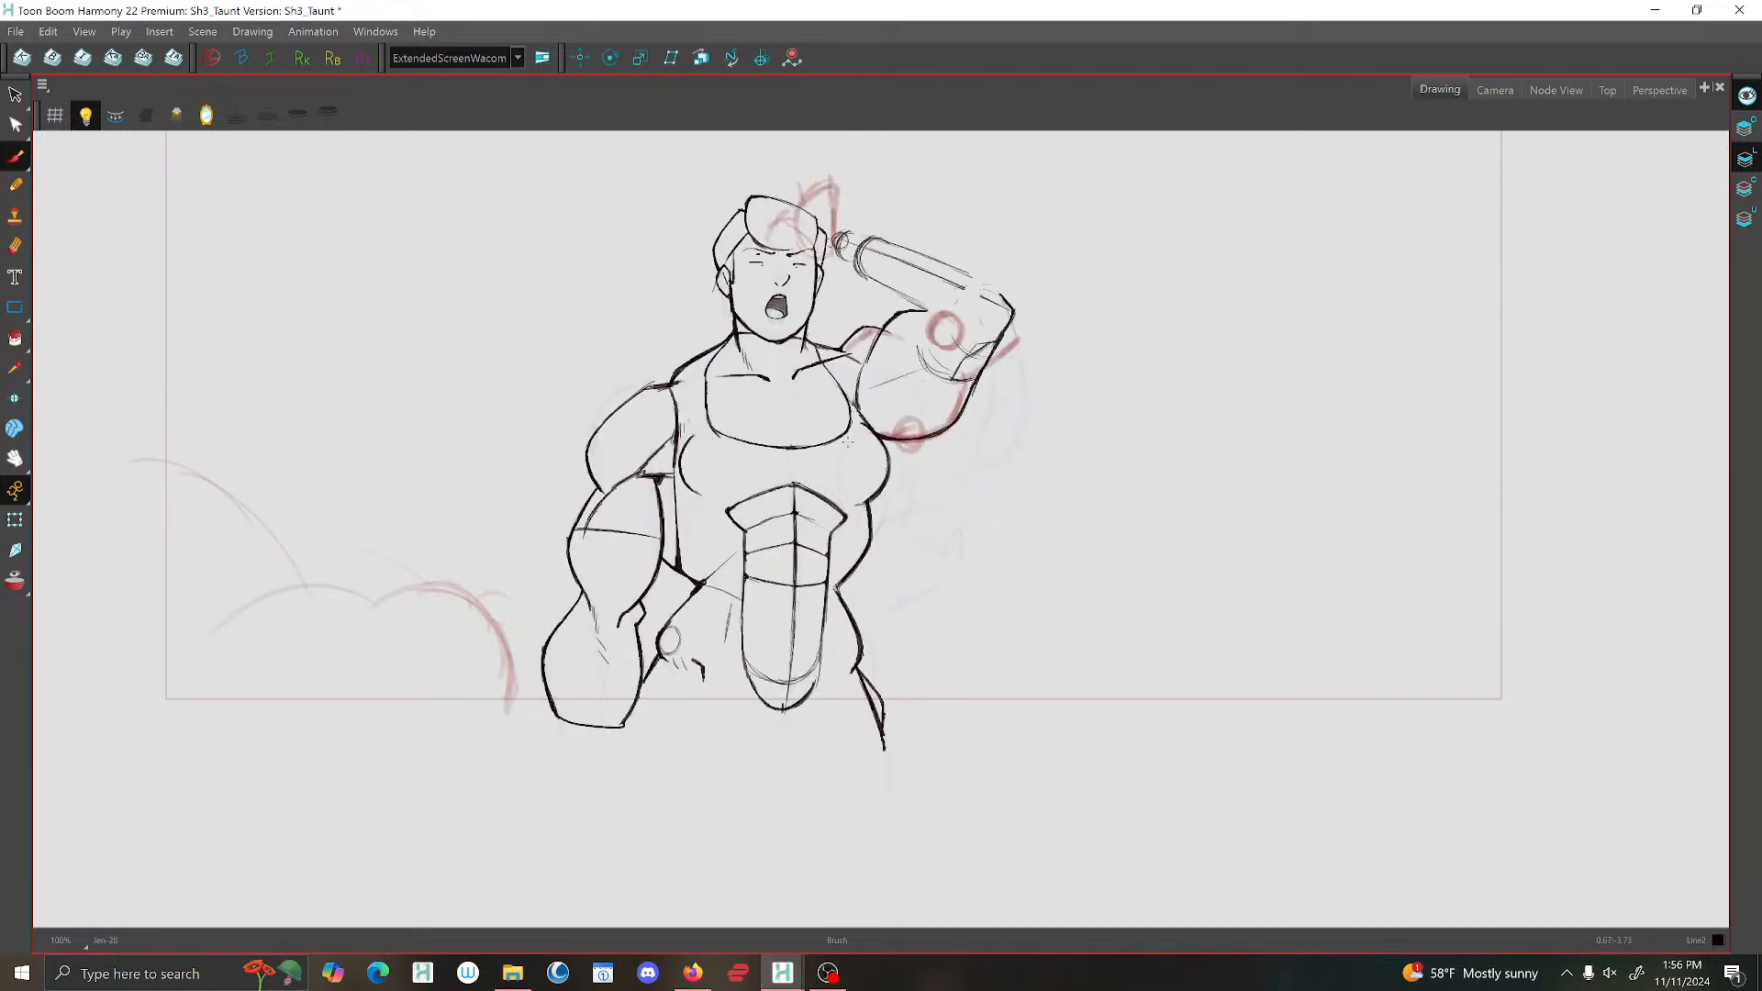
Look over the neighbouring drawings and switch to the Camera view to see the shot in frame.
{"action": "scroll", "coordinate": [802, 297], "scroll_direction": "up", "scroll_amount": 3}
{"action": "scroll", "coordinate": [726, 242], "scroll_direction": "down", "scroll_amount": 2}
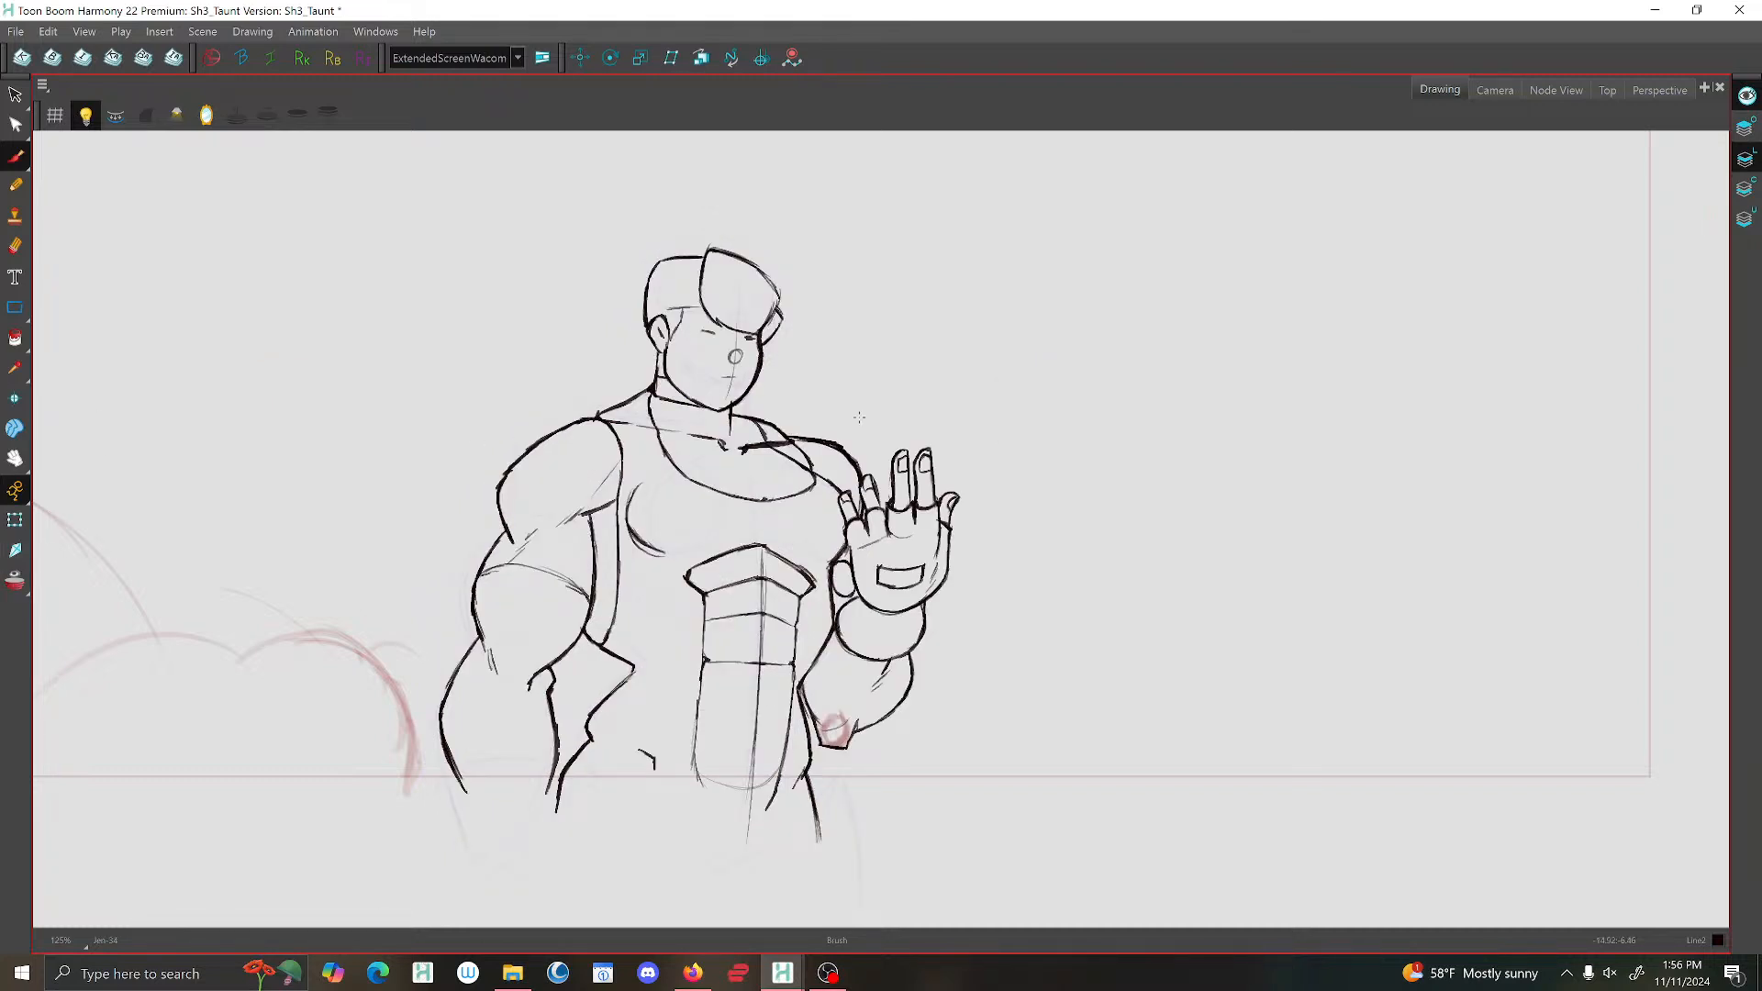
{"action": "left_click", "coordinate": [1477, 97]}
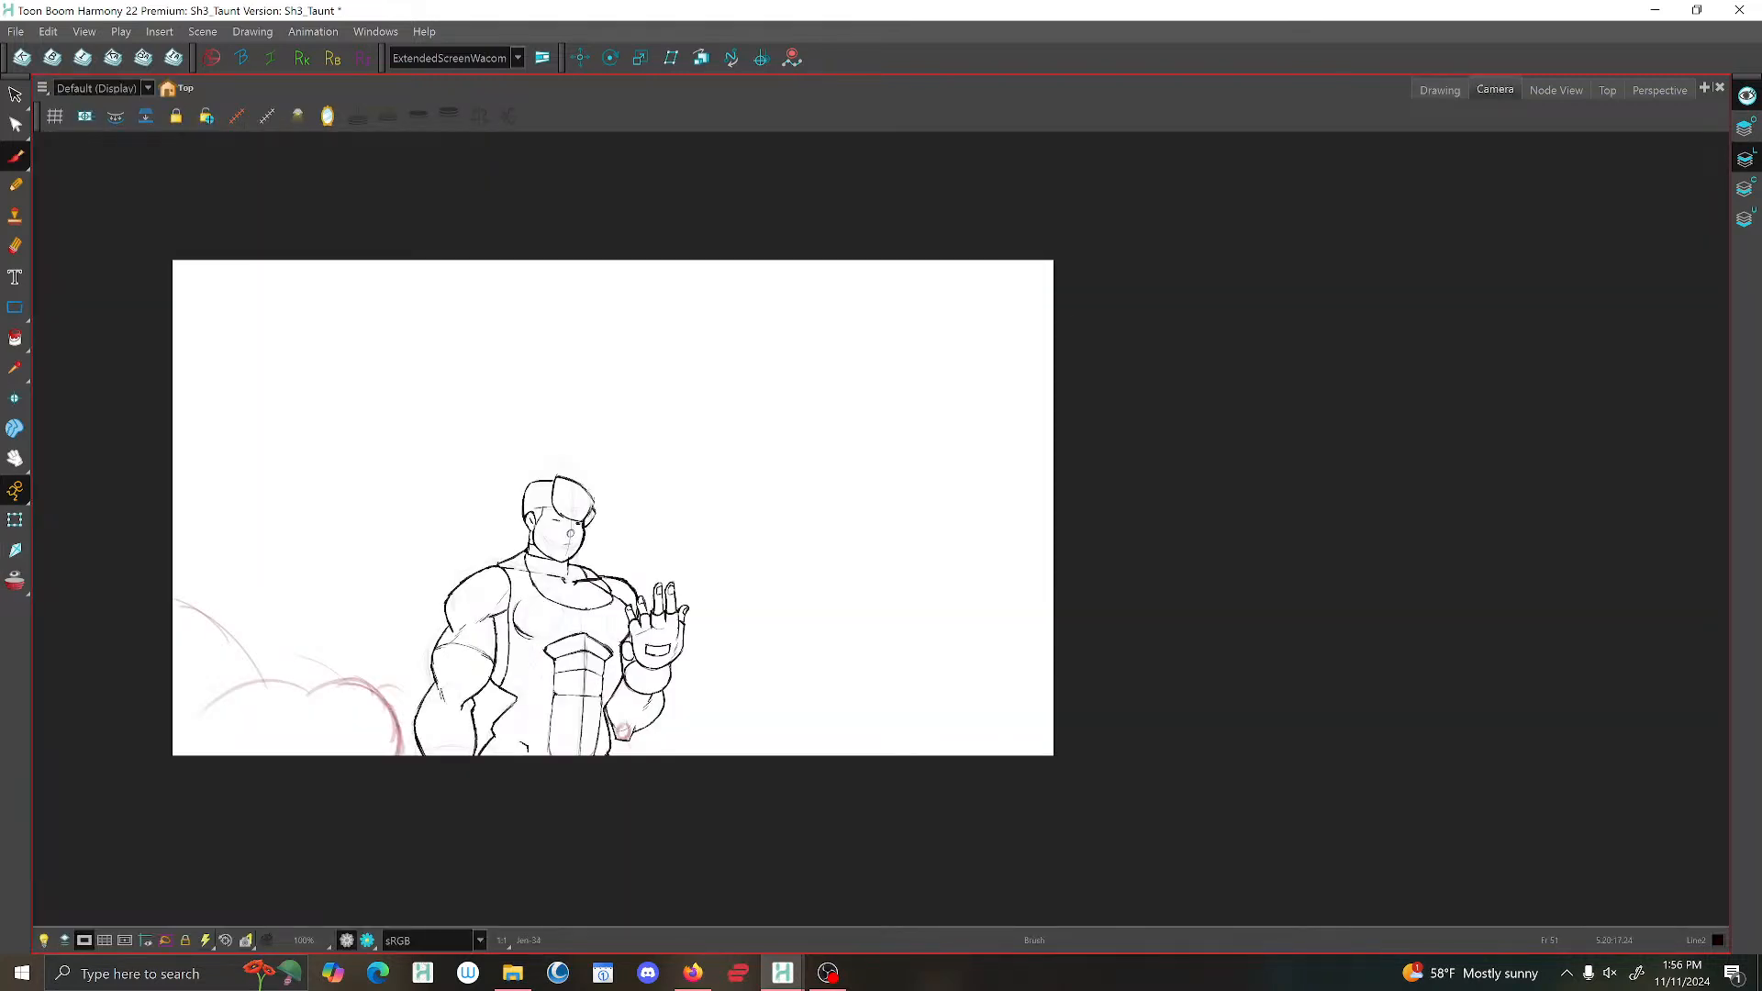
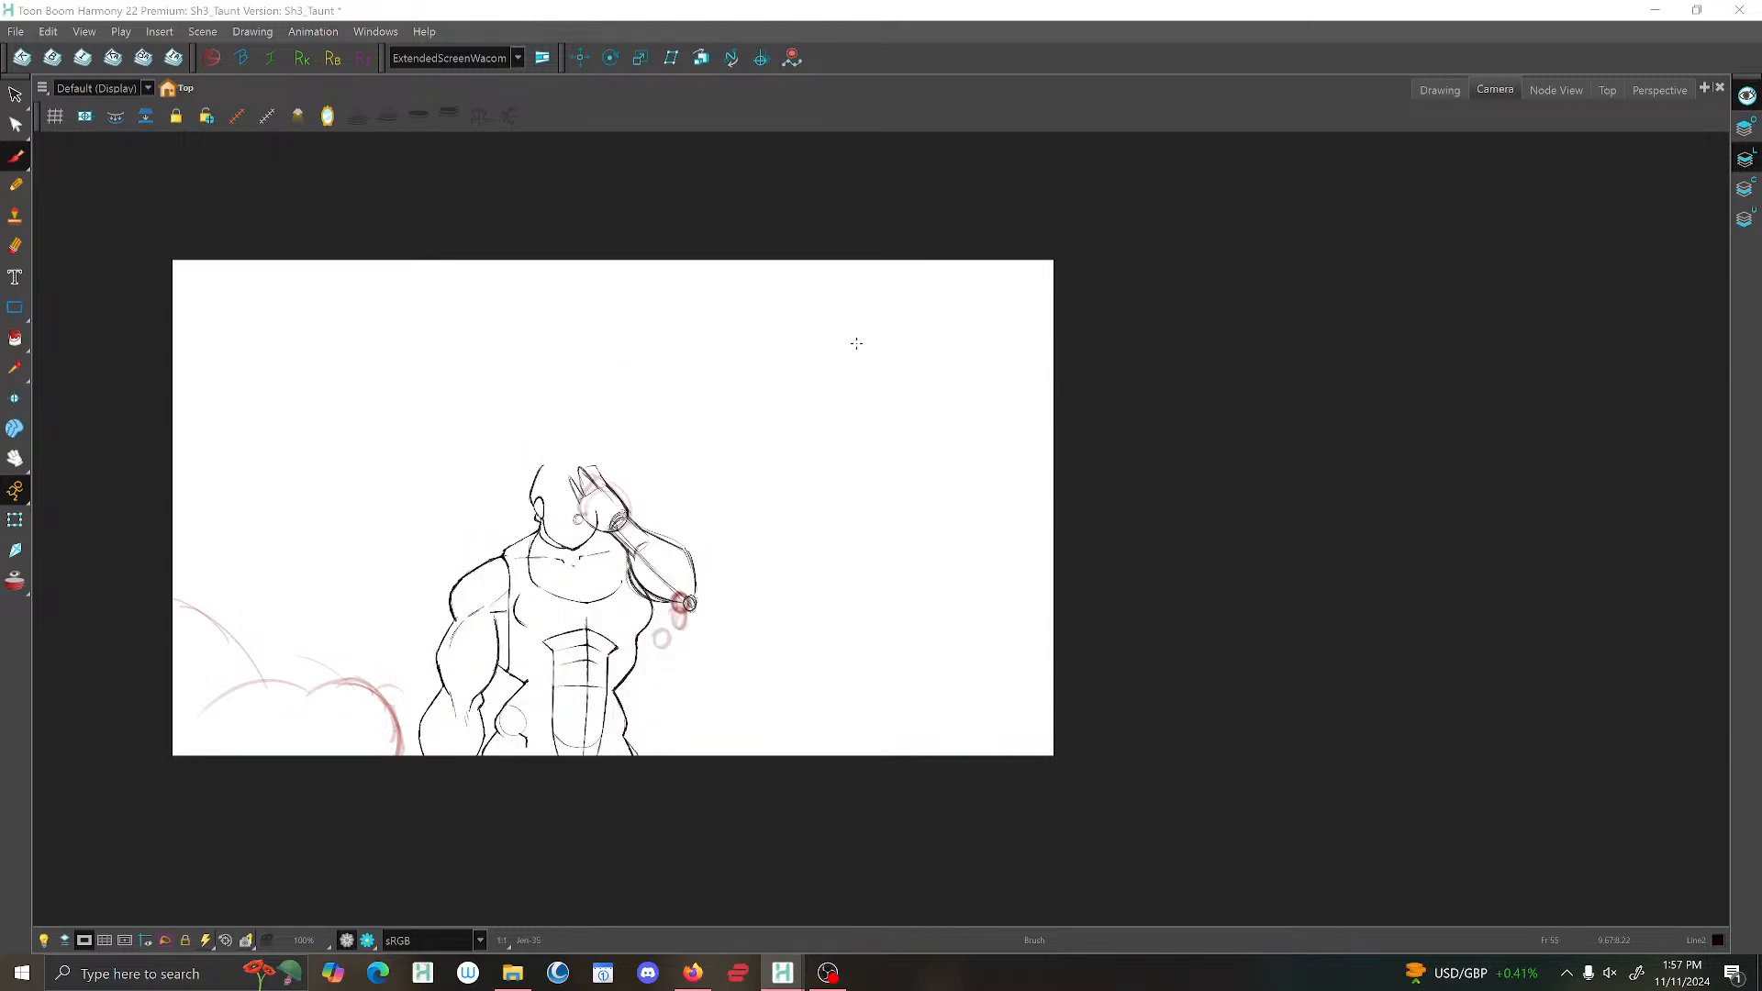
Switch to the Drawing view and open the early drawing with the red rough hand beside the character's shoulder.
{"action": "key", "text": "g"}
{"action": "key", "text": "f"}
{"action": "mouse_move", "coordinate": [661, 514]}
{"action": "left_mouse_down"}
{"action": "mouse_move", "coordinate": [704, 606]}
{"action": "mouse_move", "coordinate": [598, 505]}
{"action": "left_mouse_up"}
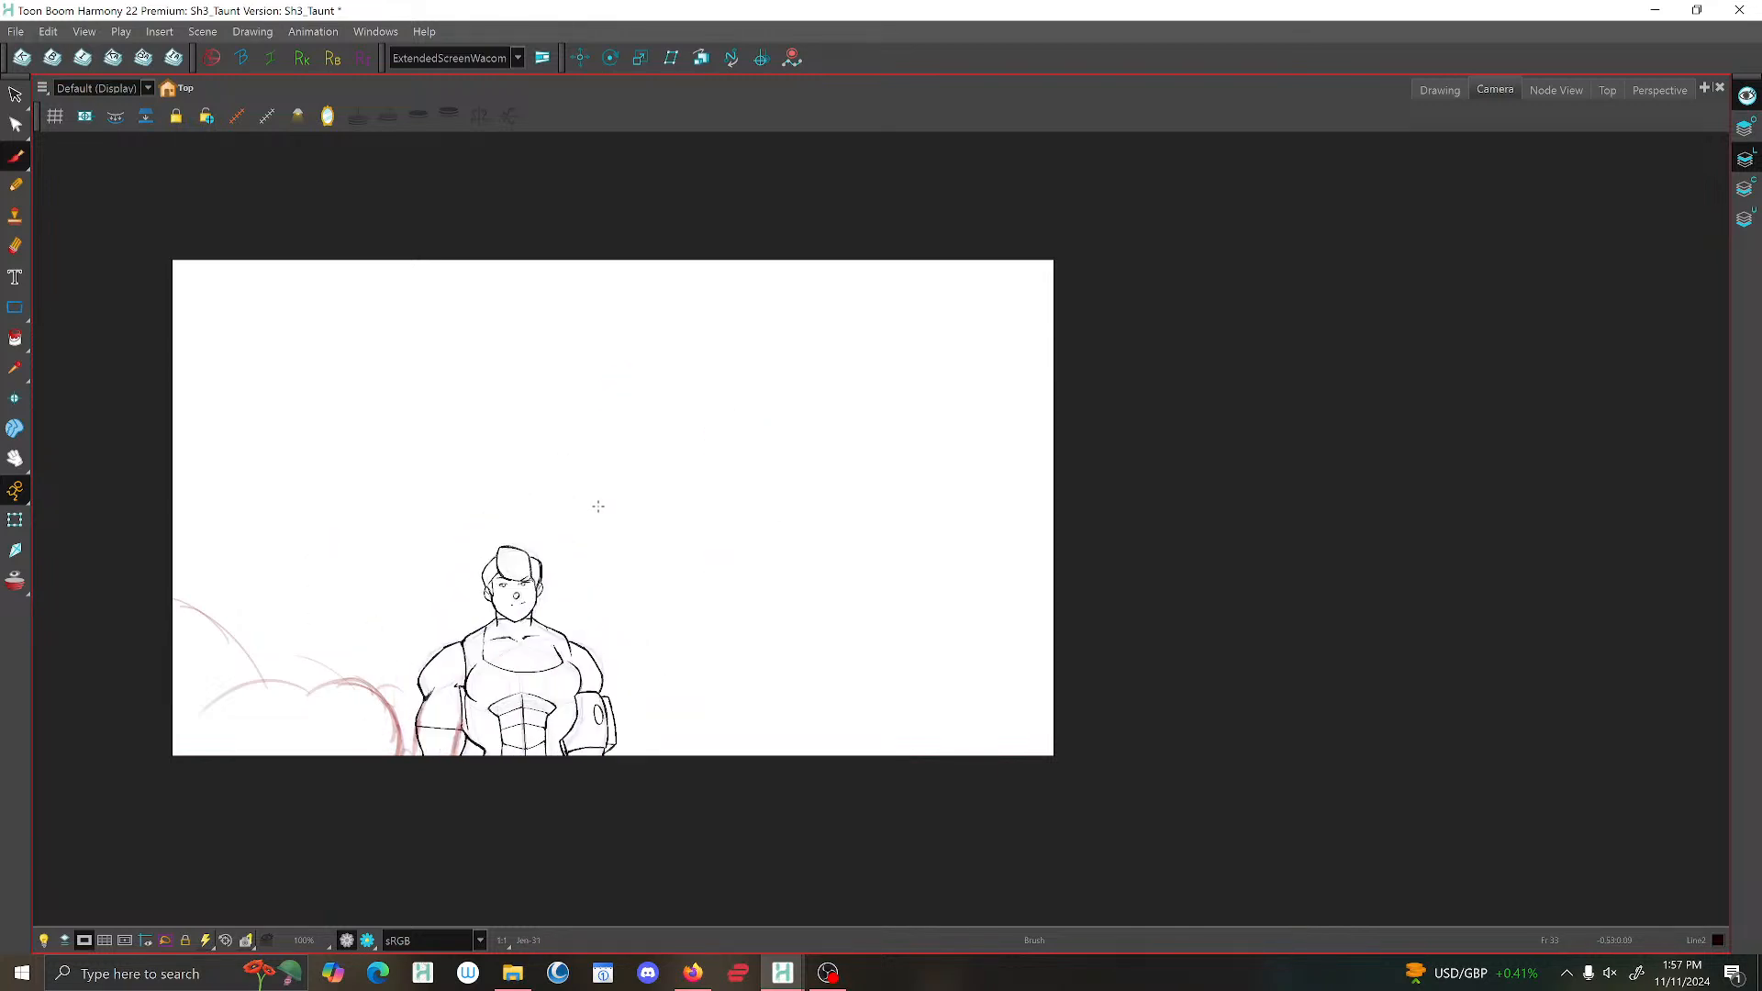
{"action": "left_click", "coordinate": [1440, 89]}
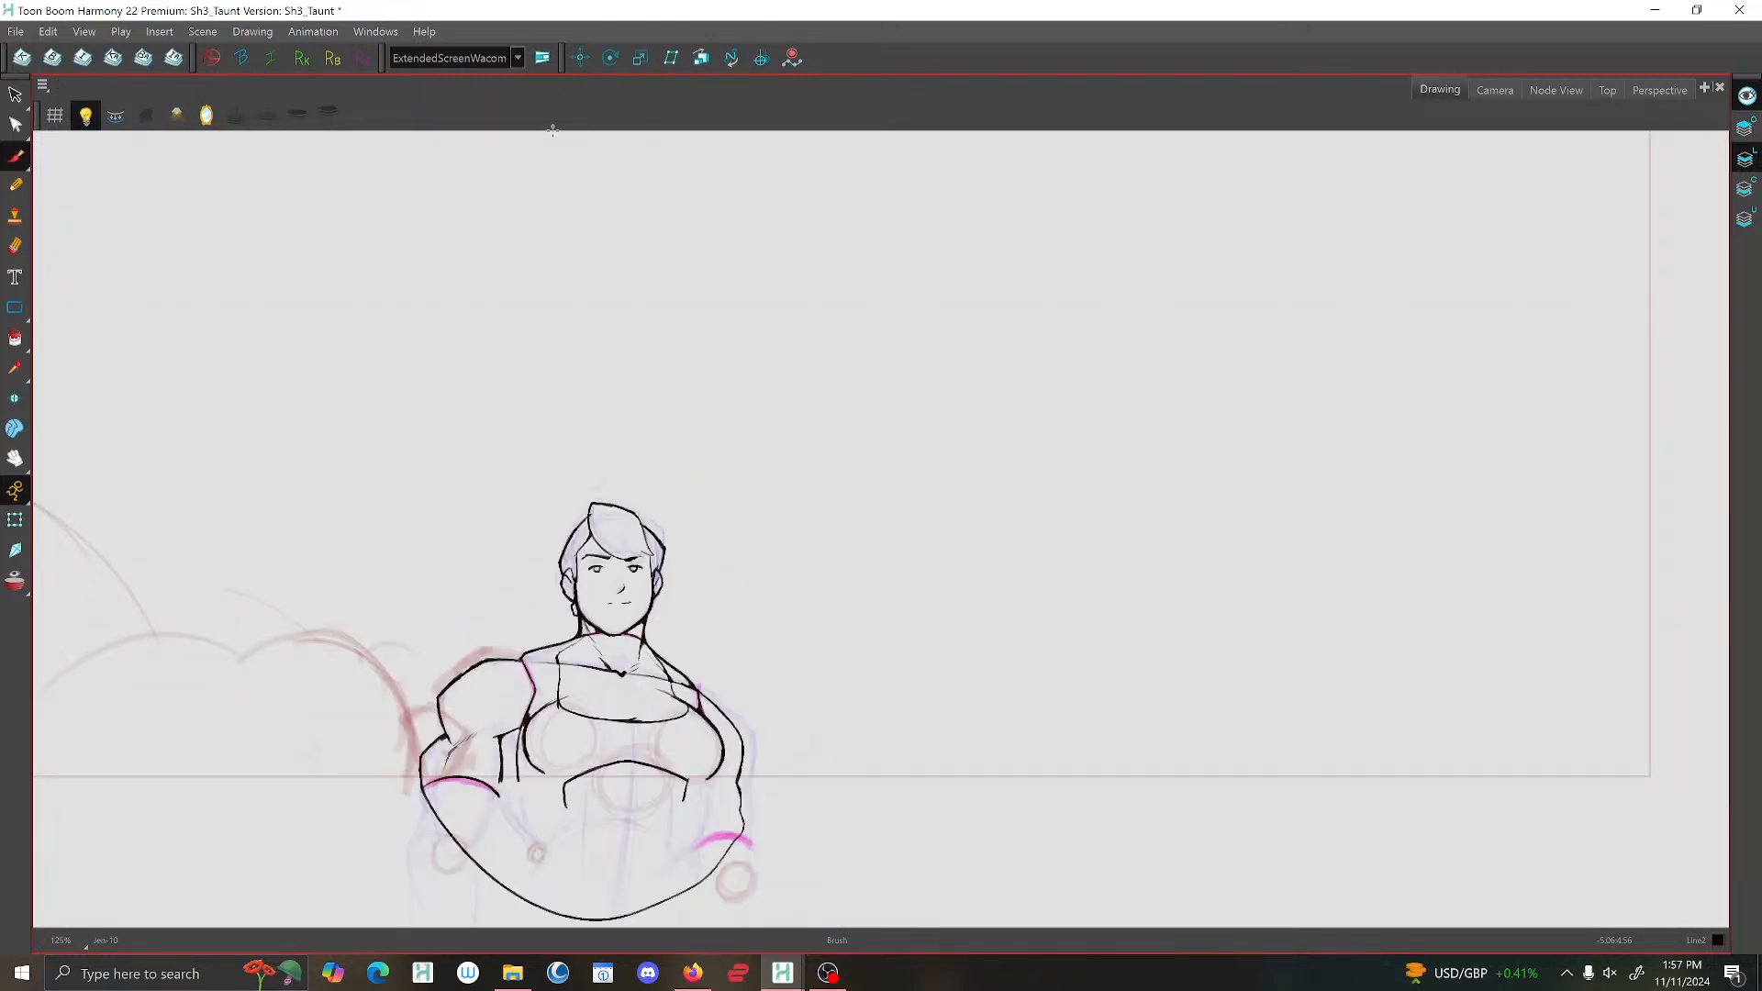
{"action": "scroll", "coordinate": [771, 582], "scroll_direction": "down", "scroll_amount": 2}
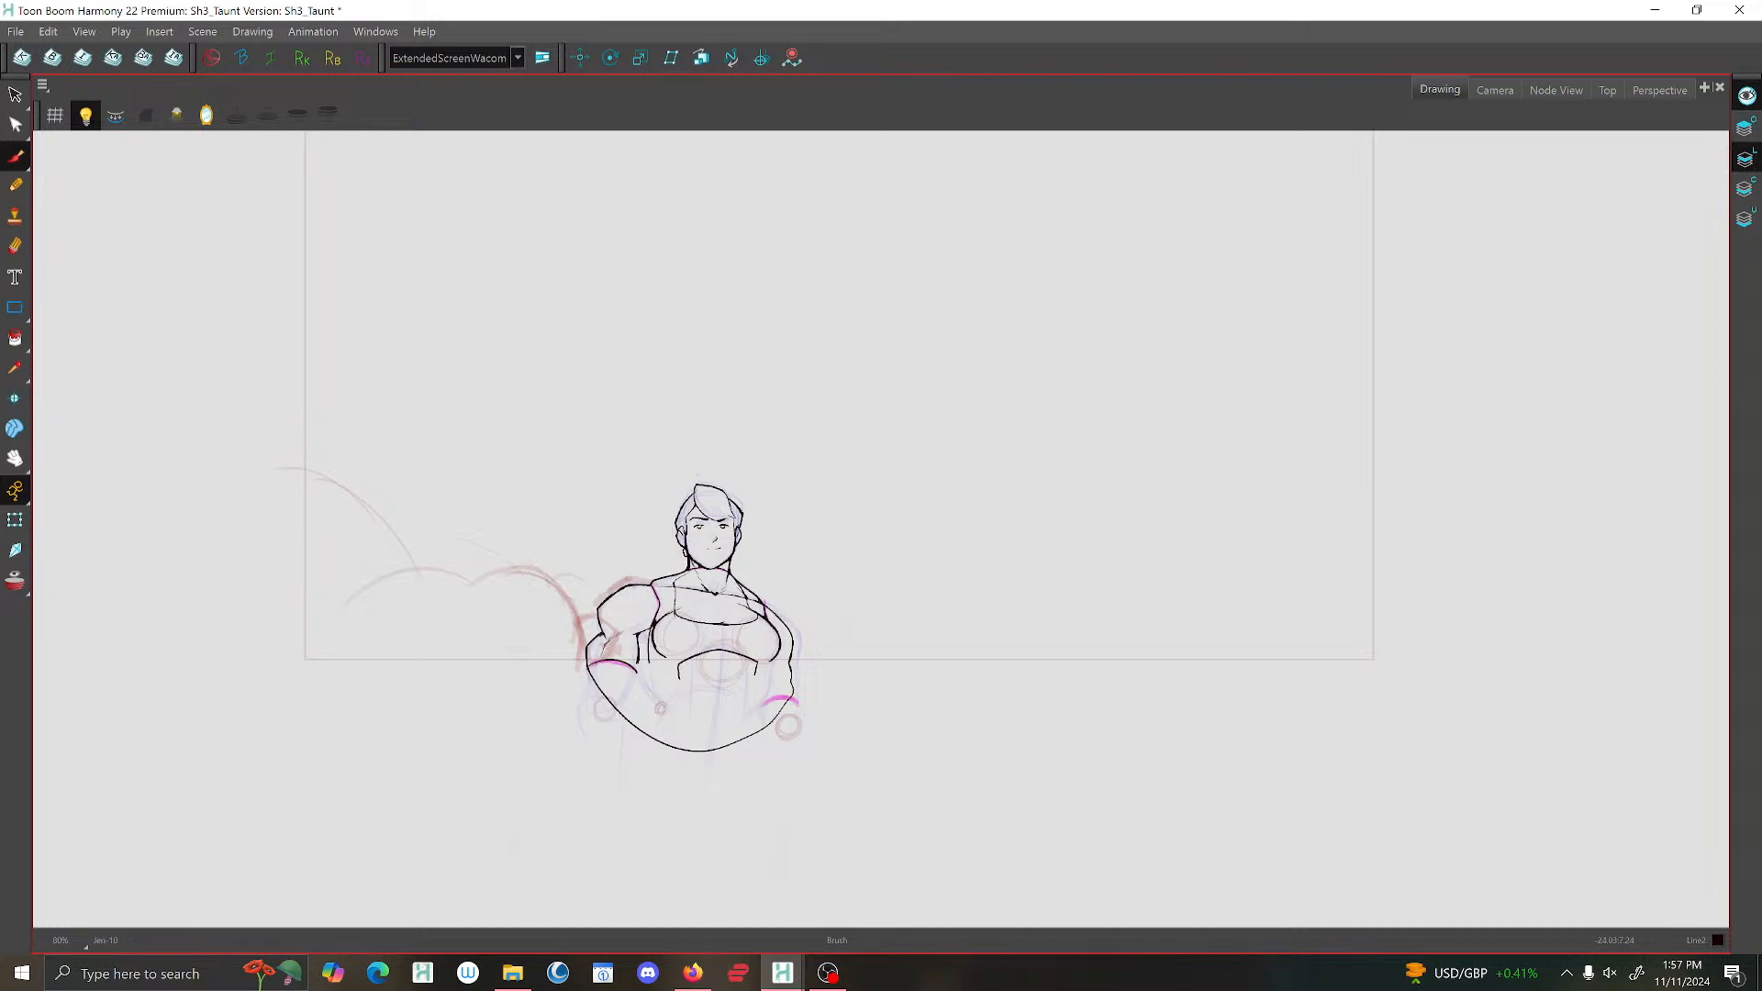
{"action": "left_click", "coordinate": [23, 59]}
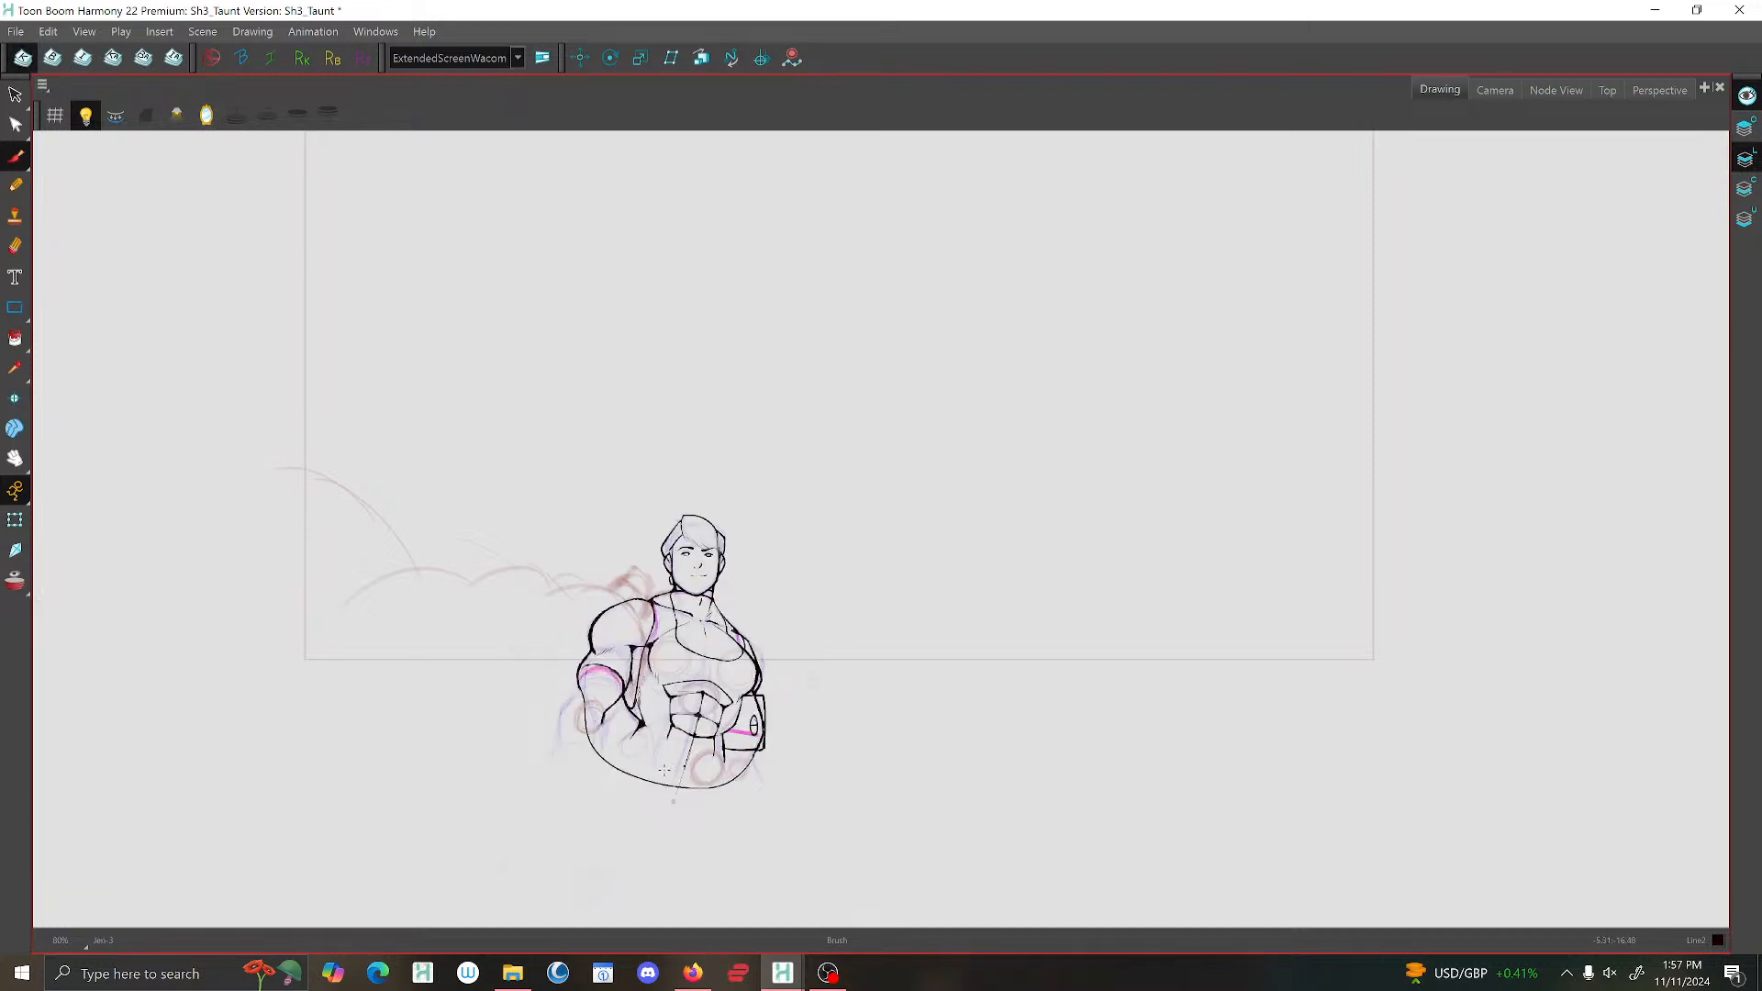
{"action": "scroll", "coordinate": [673, 764], "scroll_direction": "up", "scroll_amount": 4}
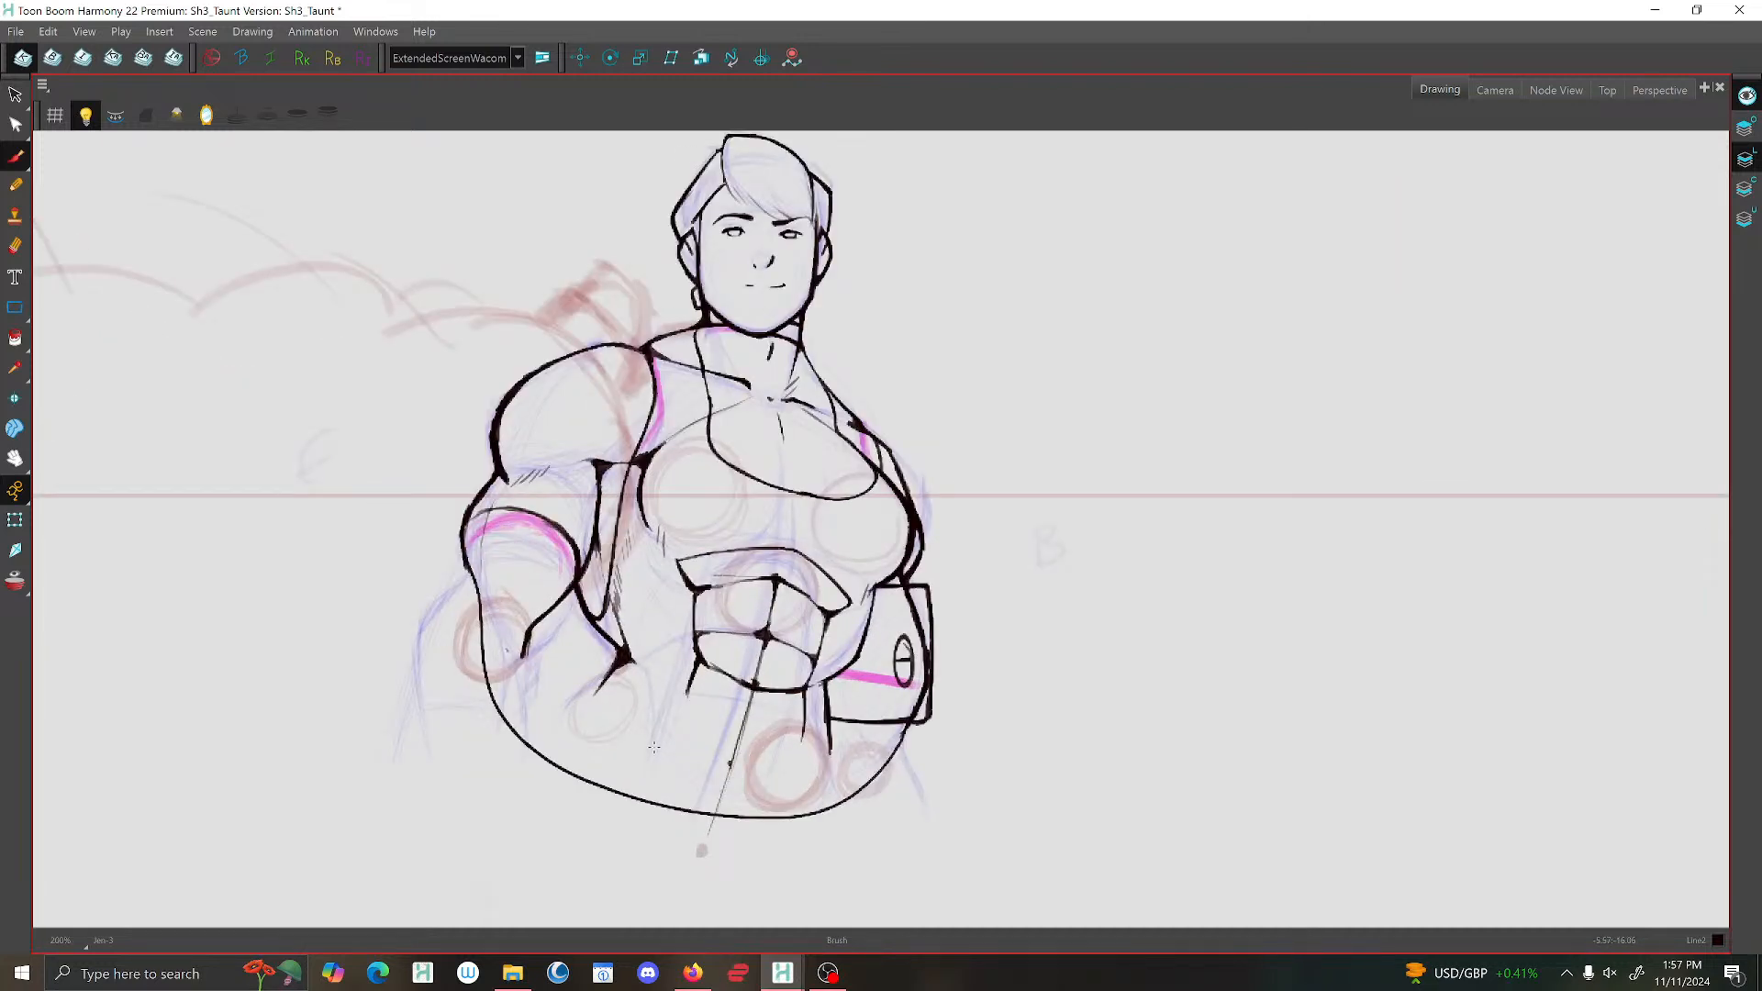
{"action": "scroll", "coordinate": [622, 338], "scroll_direction": "up", "scroll_amount": 1}
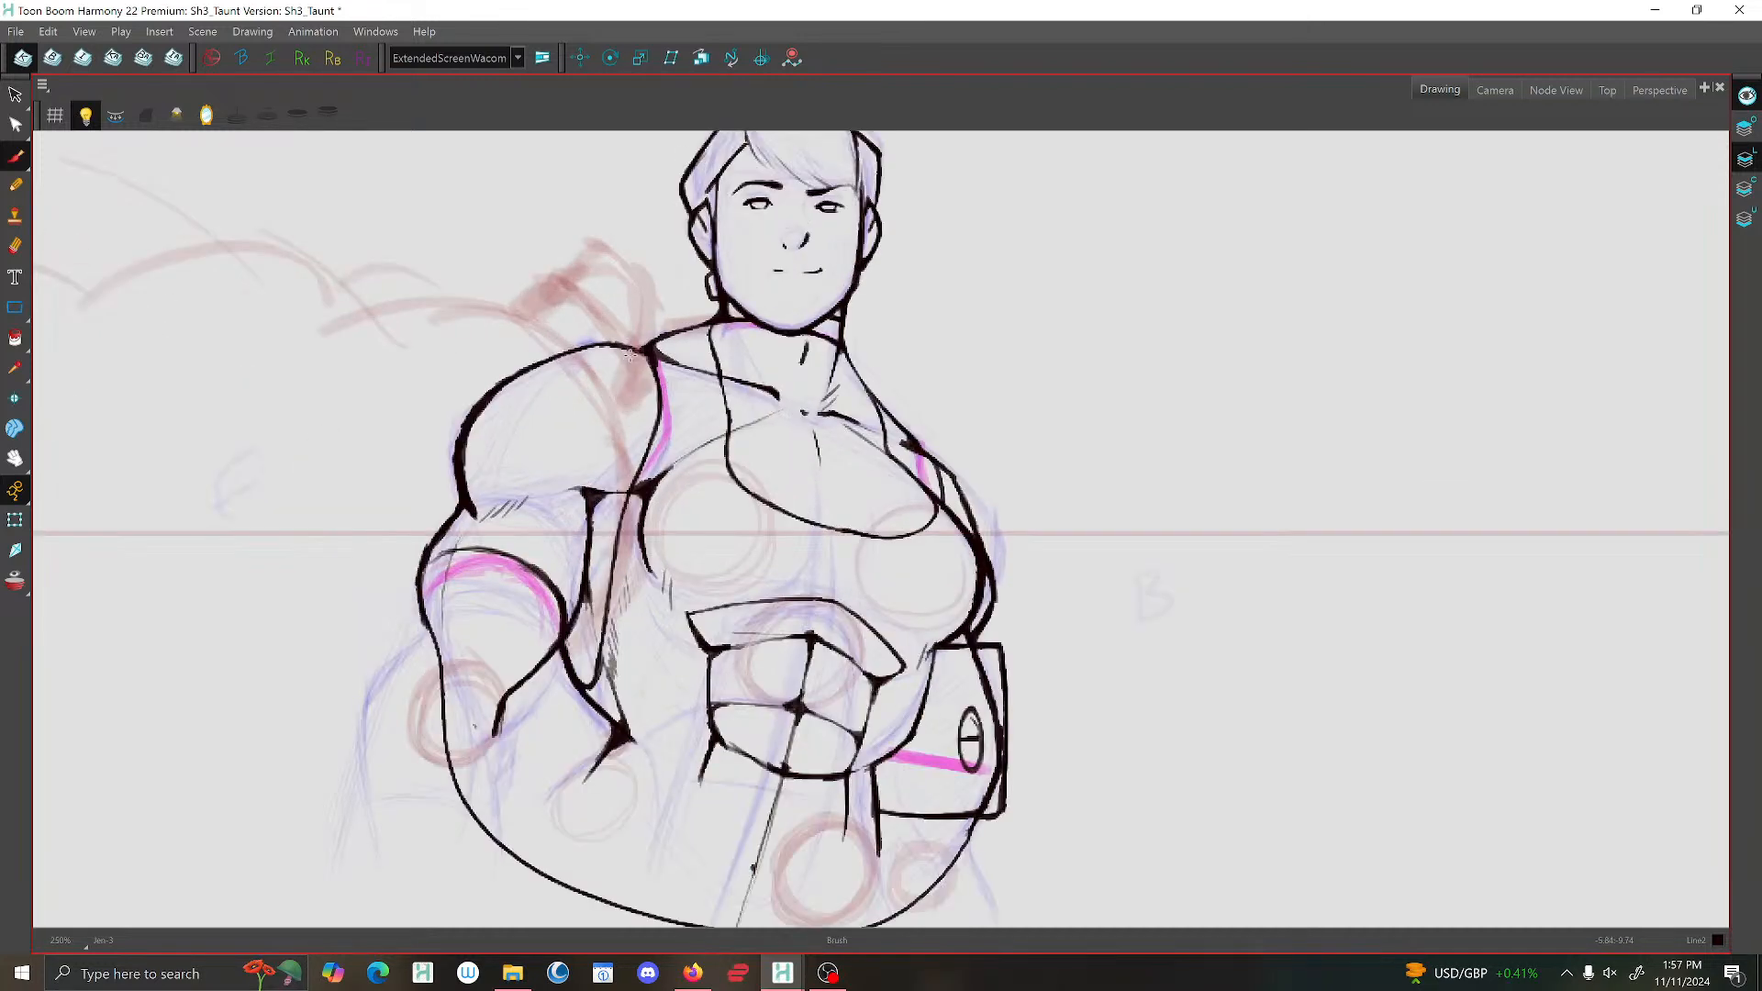
{"action": "left_click_drag", "start_coordinate": [640, 328], "coordinate": [613, 284]}
{"action": "key", "text": "ctrl+z"}
{"action": "key", "text": "ctrl+z"}
Activate the Overlay art layer and set the Line2 colour's alpha to 80.
{"action": "left_click", "coordinate": [1744, 127]}
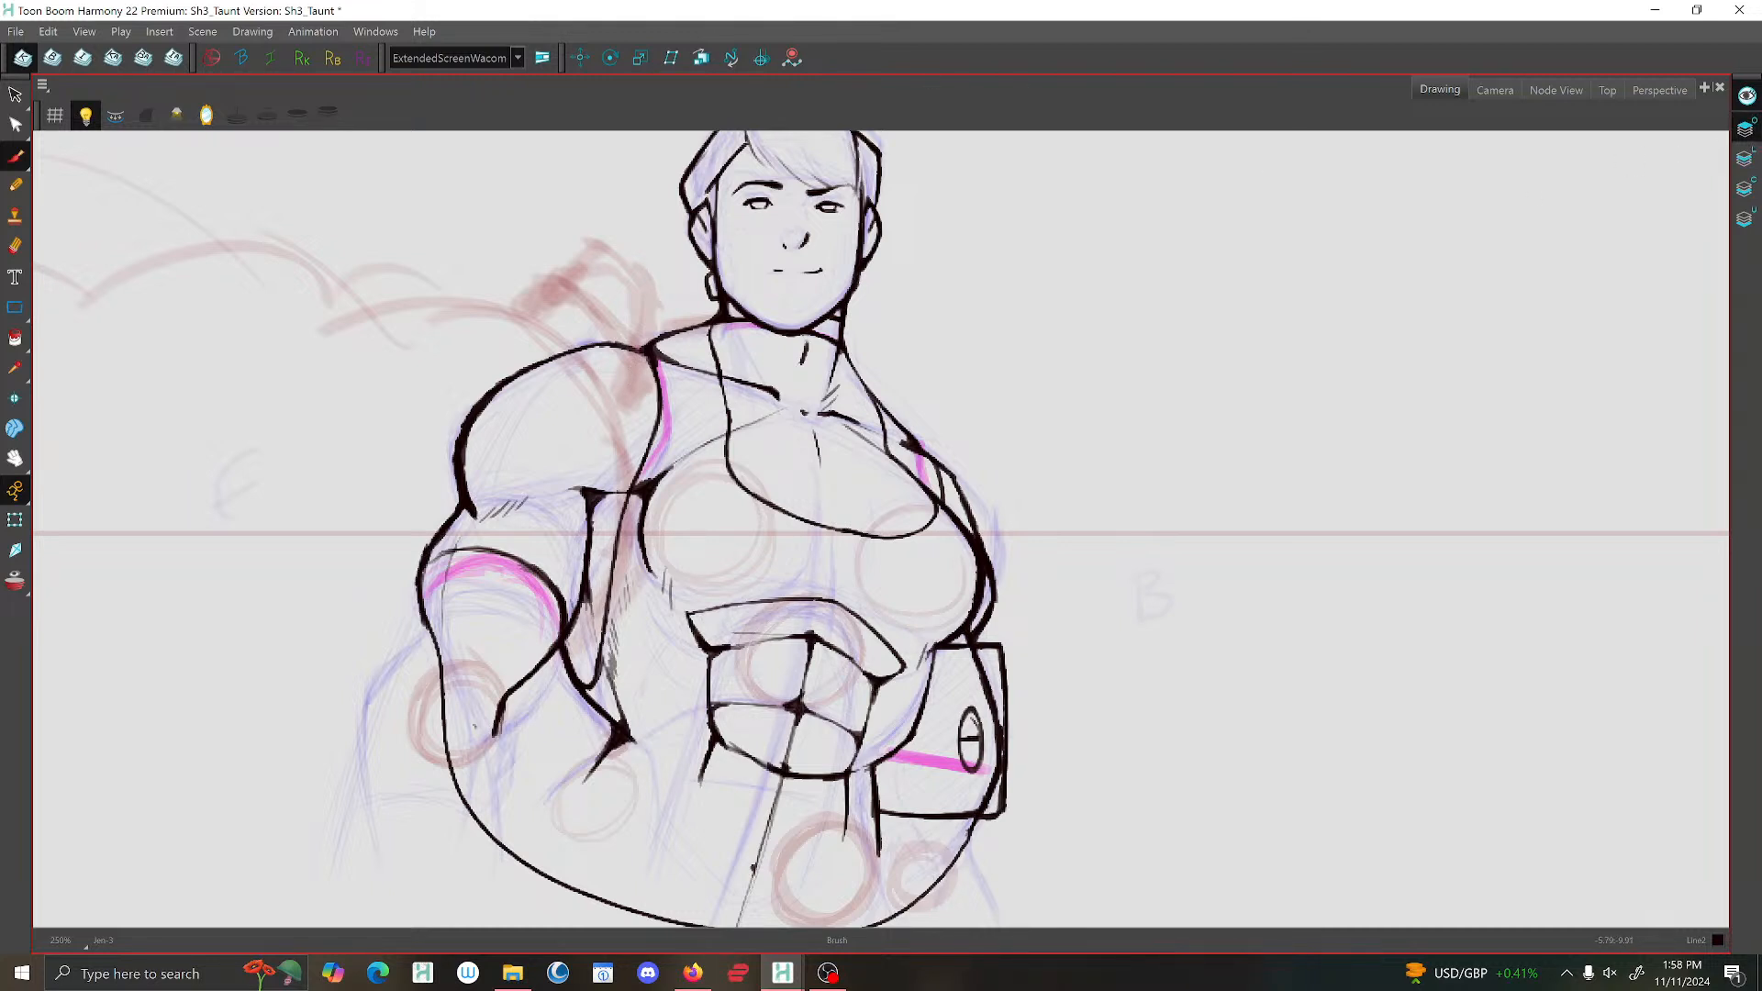
{"action": "key", "text": "c"}
{"action": "left_click_drag", "start_coordinate": [1459, 493], "coordinate": [1419, 495]}
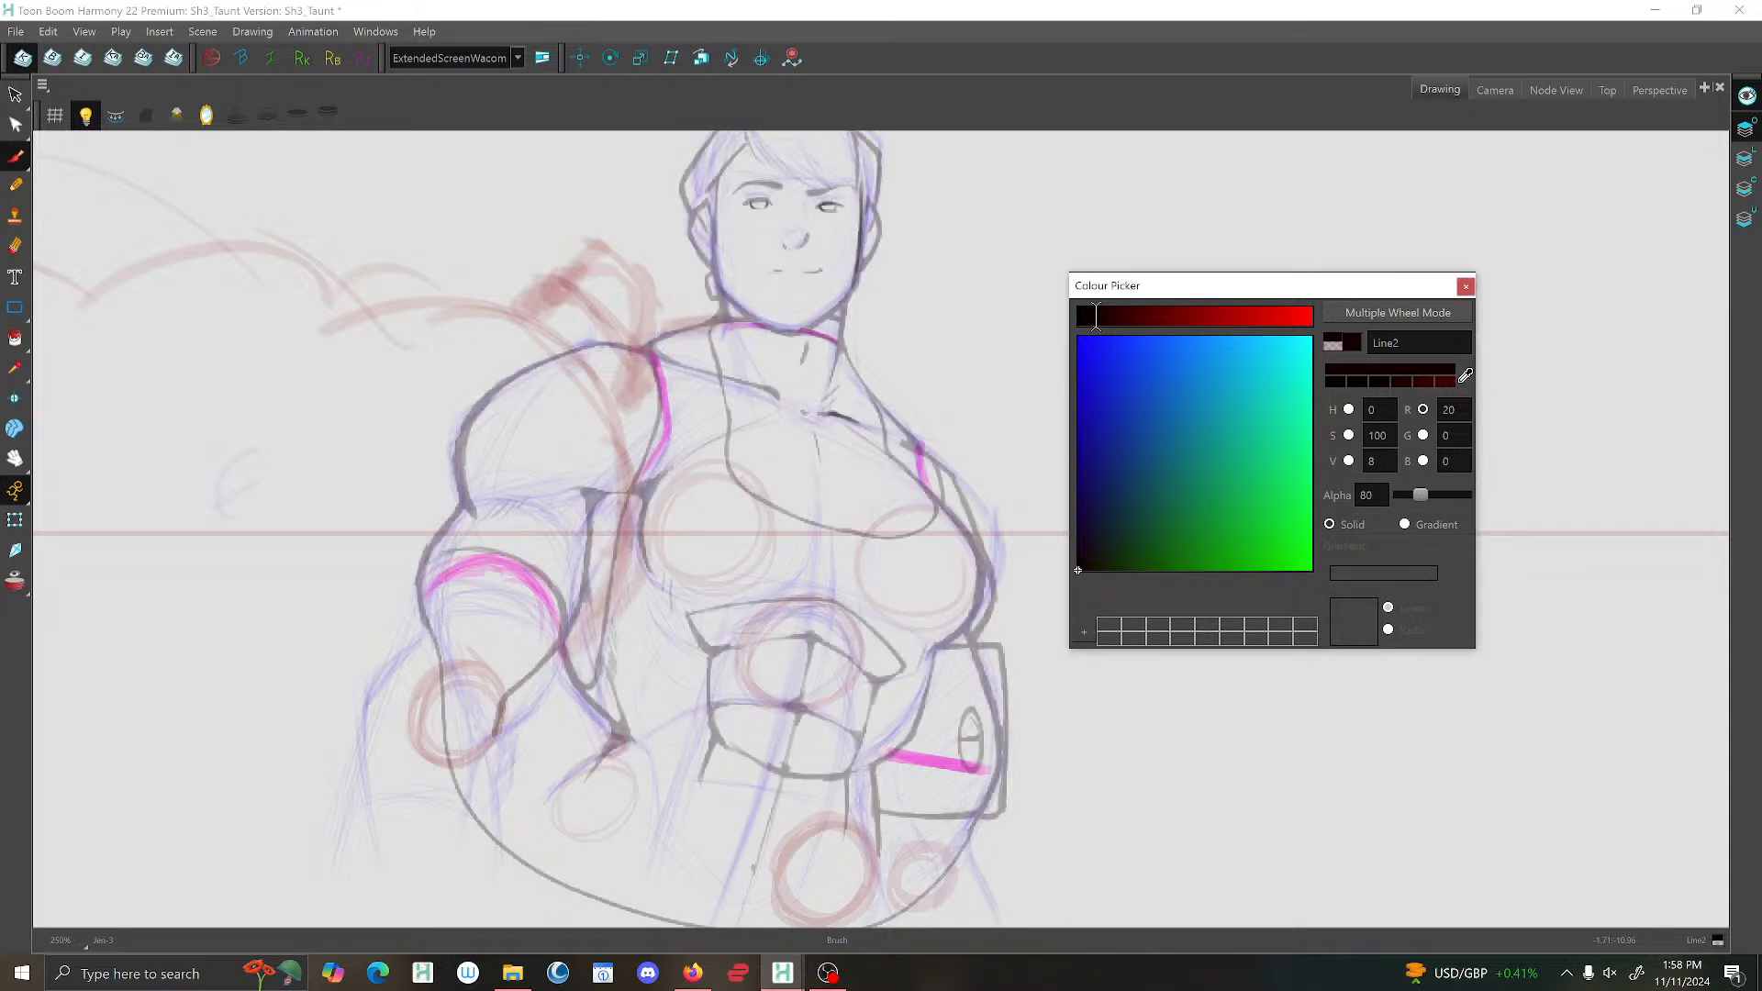
{"action": "left_click", "coordinate": [1465, 286]}
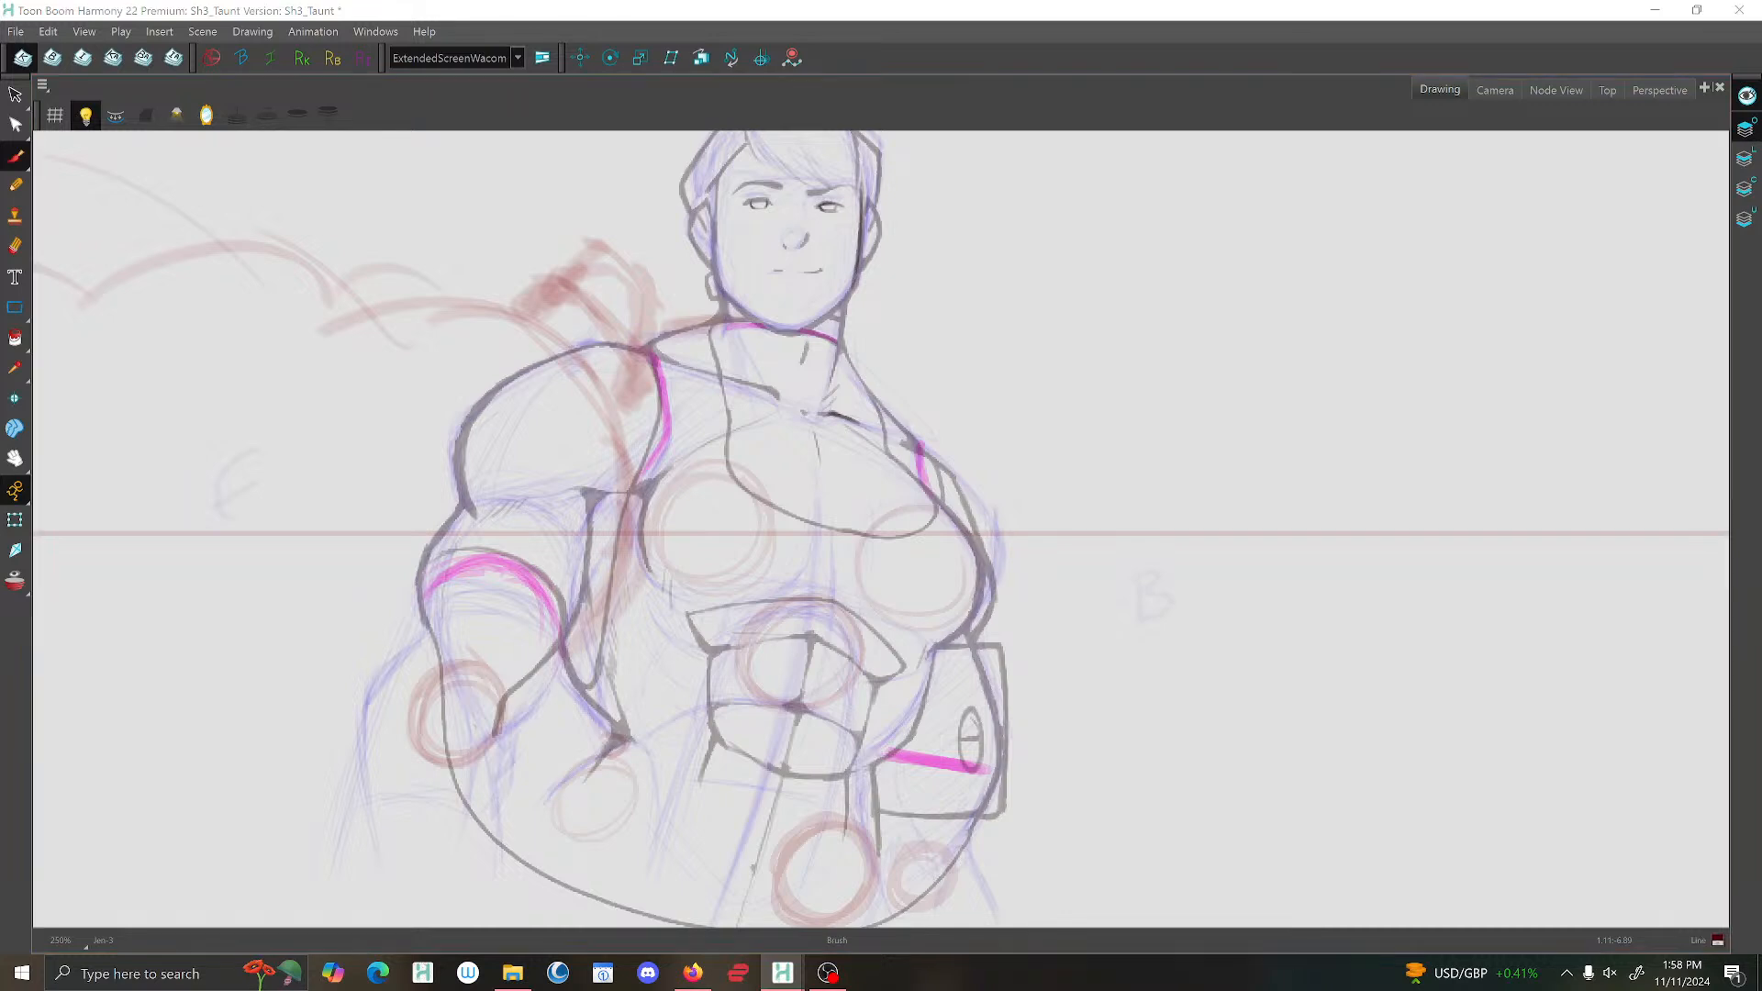
Set the dark red Line colour's alpha to 164, trying it with a curved stroke over the rough hand.
{"action": "mouse_move", "coordinate": [1419, 496]}
{"action": "left_mouse_down"}
{"action": "mouse_move", "coordinate": [1461, 494]}
{"action": "mouse_move", "coordinate": [1441, 496]}
{"action": "left_mouse_up"}
{"action": "left_click", "coordinate": [1464, 287]}
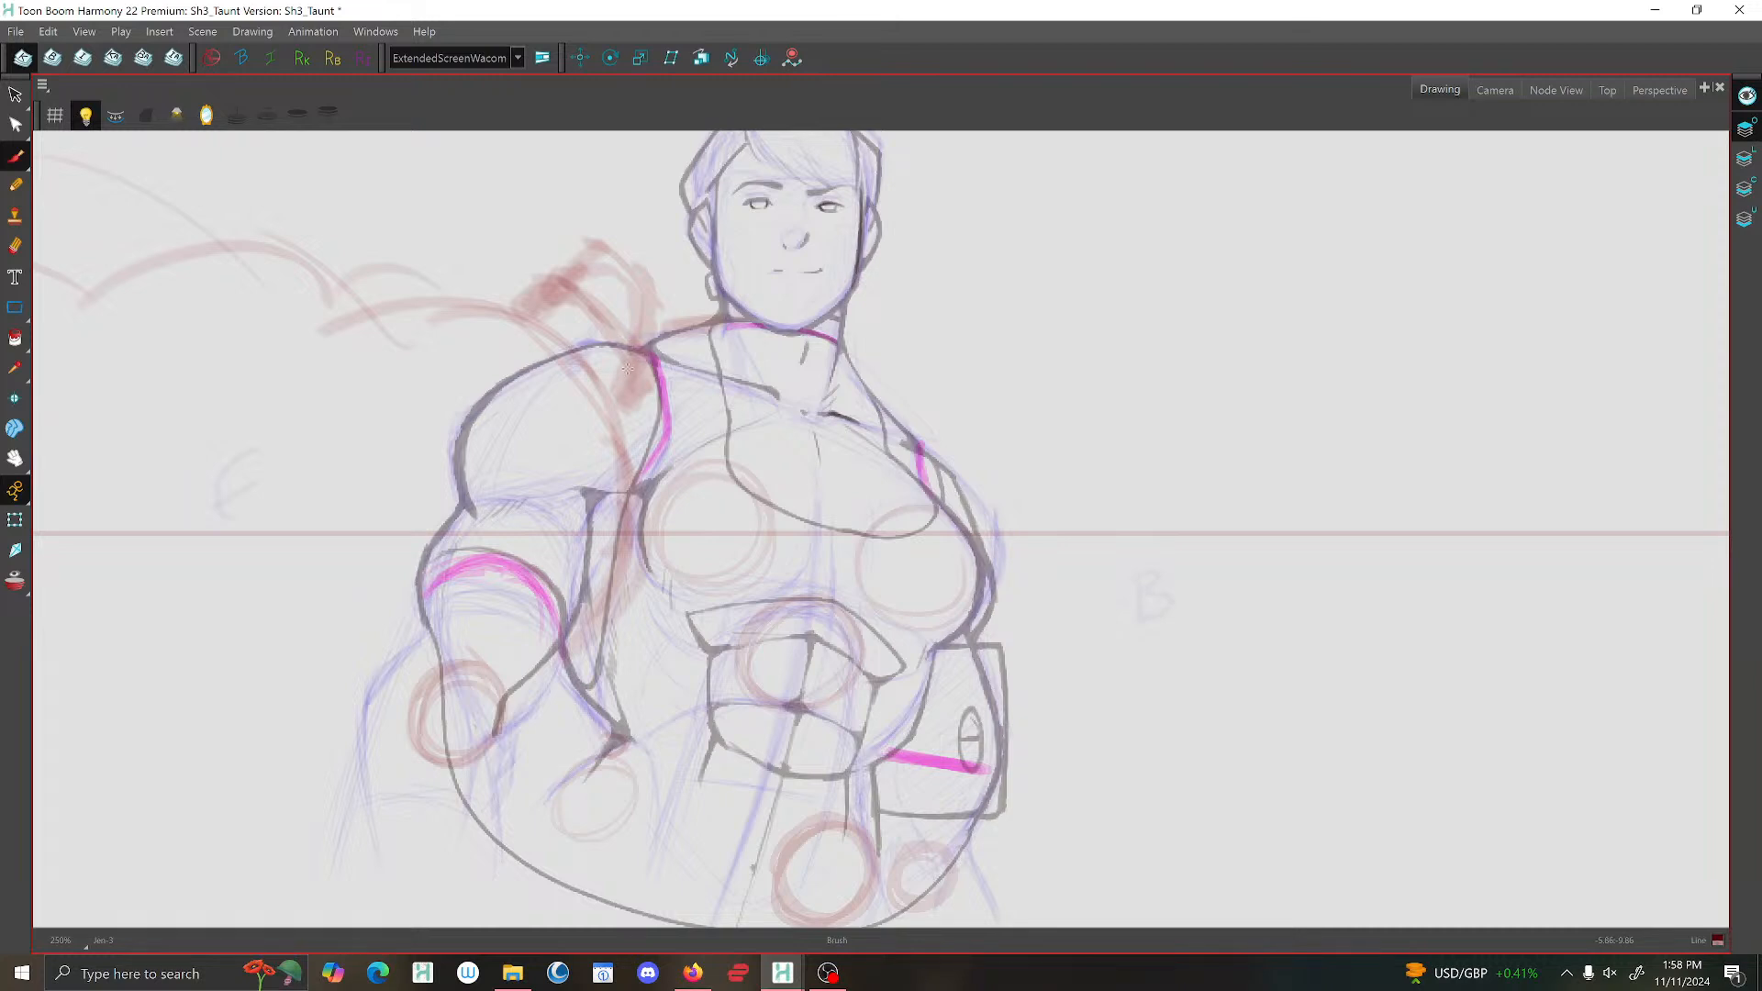
{"action": "mouse_move", "coordinate": [563, 281]}
{"action": "left_mouse_down"}
{"action": "mouse_move", "coordinate": [626, 324]}
{"action": "mouse_move", "coordinate": [617, 389]}
{"action": "left_mouse_up"}
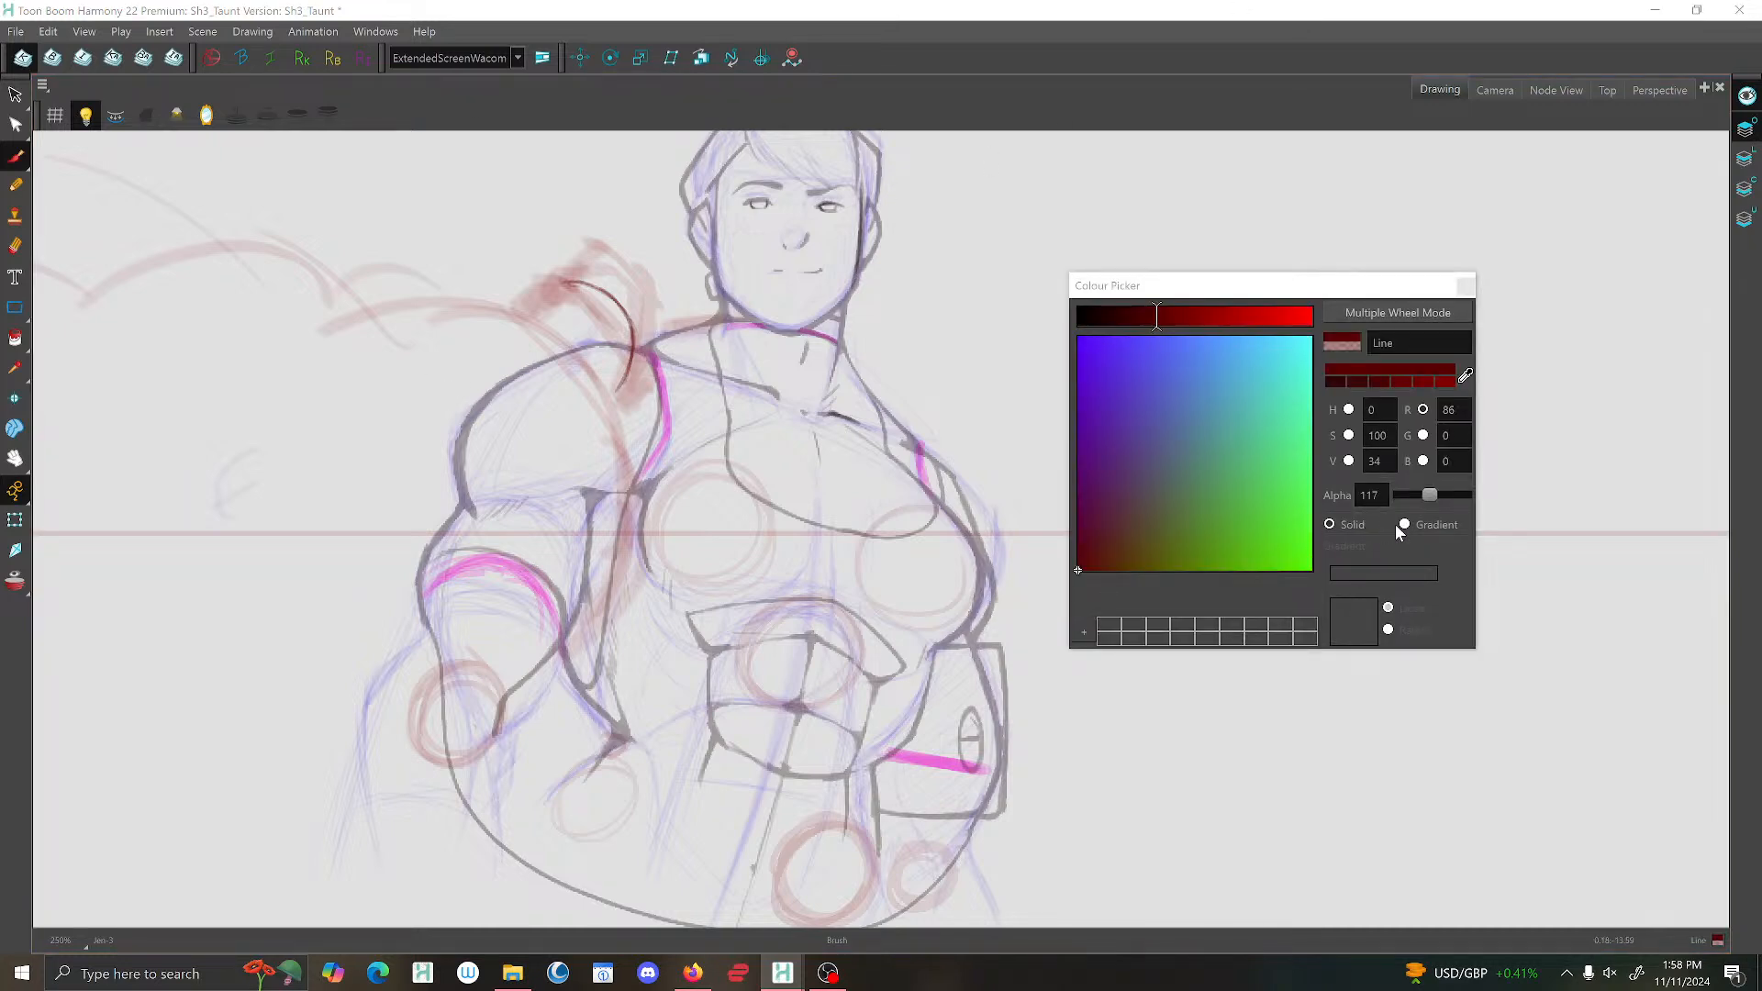
{"action": "mouse_move", "coordinate": [1433, 494]}
{"action": "left_mouse_down"}
{"action": "mouse_move", "coordinate": [1480, 503]}
{"action": "mouse_move", "coordinate": [1444, 503]}
{"action": "left_mouse_up"}
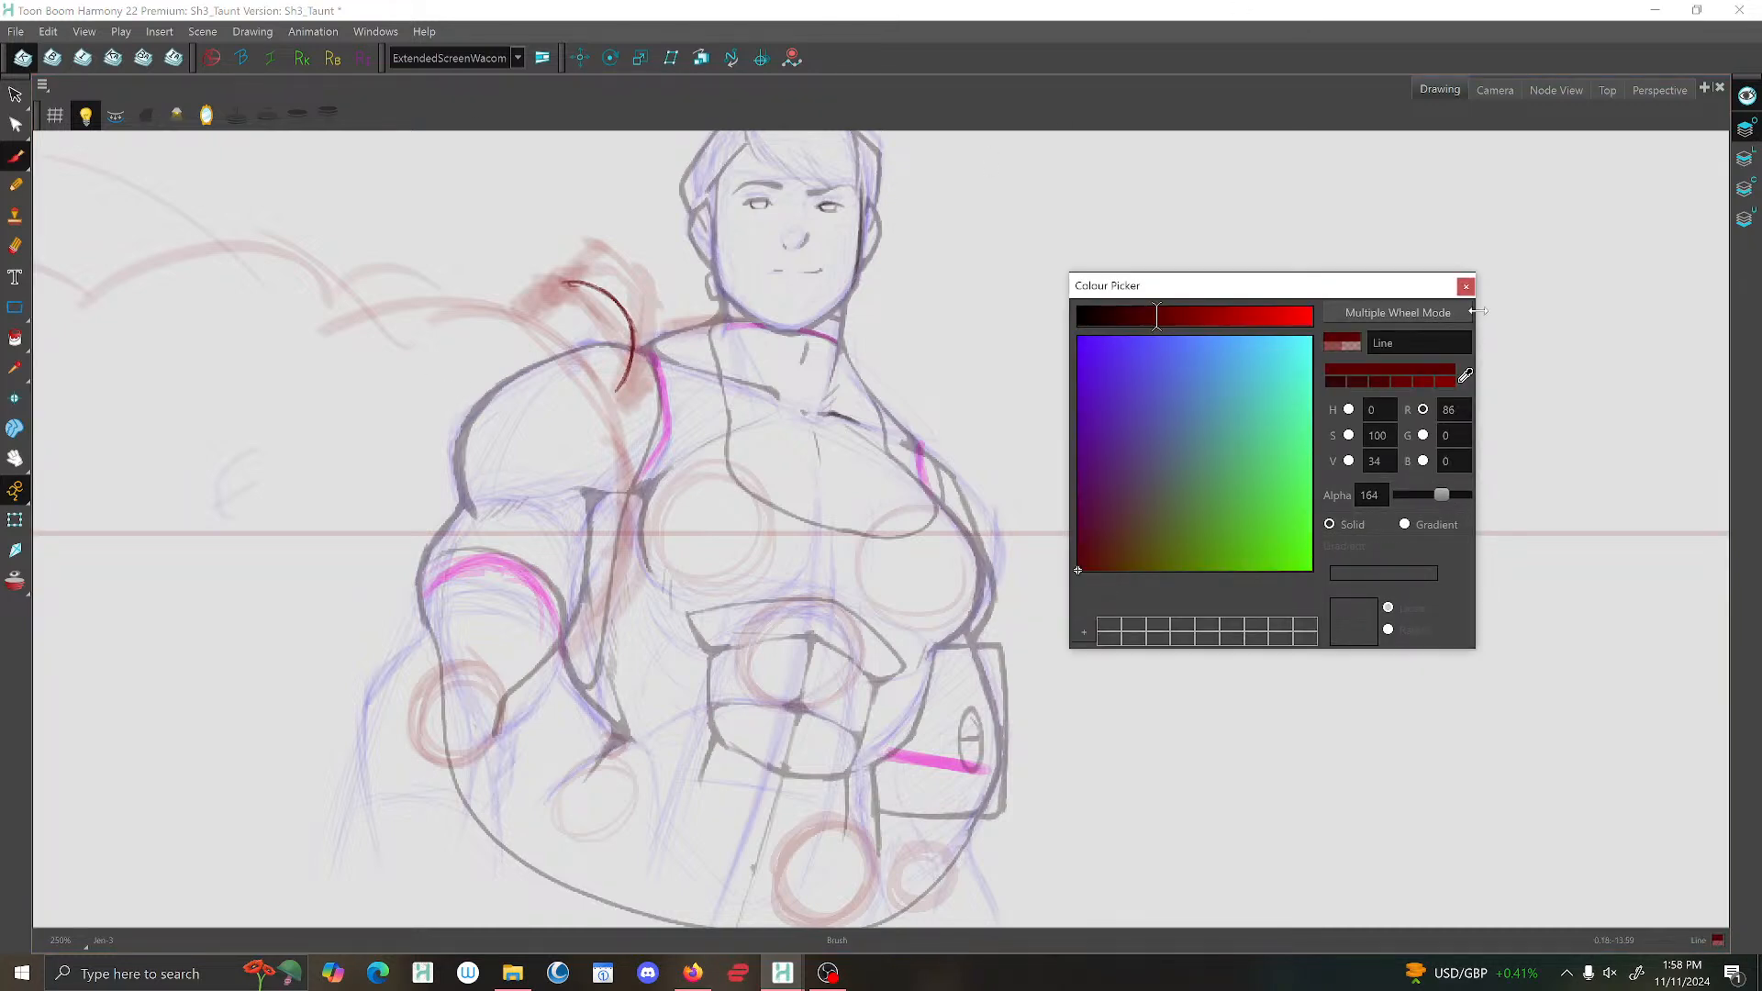
{"action": "left_click", "coordinate": [1463, 287]}
Sketch the dark red back and knuckle outline of the hand over the rough above the shoulder.
{"action": "mouse_move", "coordinate": [637, 352]}
{"action": "left_mouse_down"}
{"action": "mouse_move", "coordinate": [645, 404]}
{"action": "mouse_move", "coordinate": [625, 441]}
{"action": "left_mouse_up"}
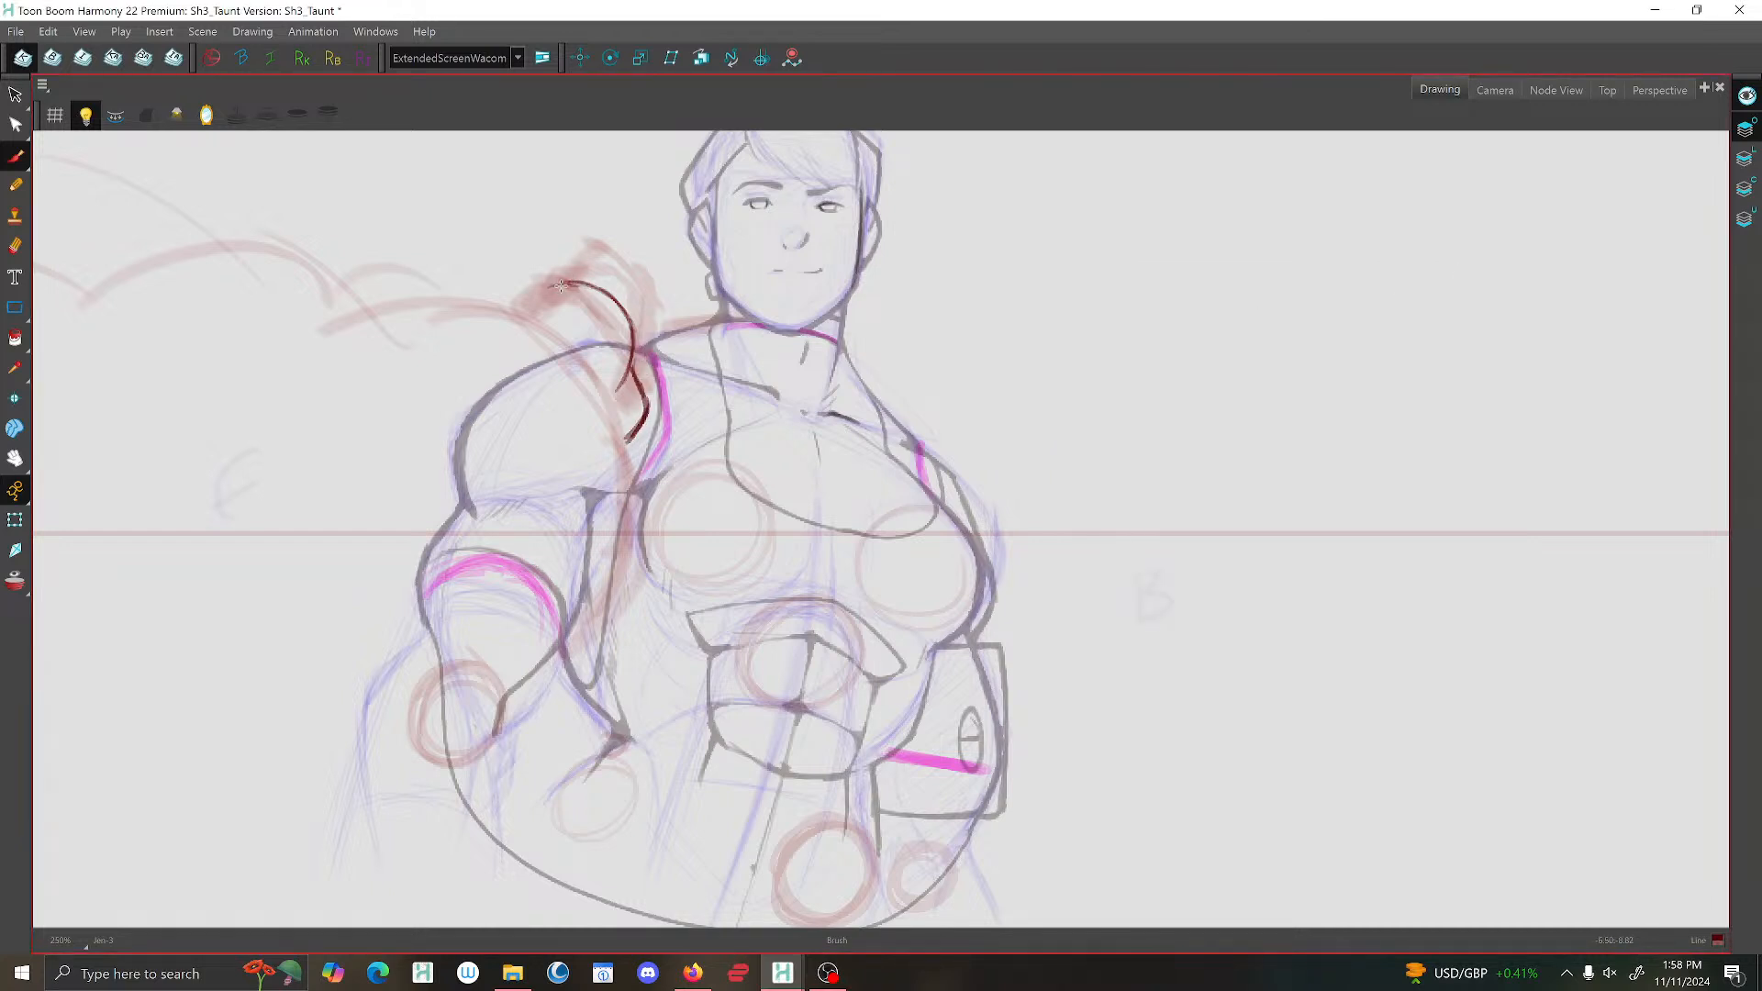
{"action": "mouse_move", "coordinate": [543, 280]}
{"action": "left_mouse_down"}
{"action": "mouse_move", "coordinate": [519, 261]}
{"action": "mouse_move", "coordinate": [487, 297]}
{"action": "left_mouse_up"}
{"action": "mouse_move", "coordinate": [632, 364]}
{"action": "left_mouse_down"}
{"action": "mouse_move", "coordinate": [645, 409]}
{"action": "mouse_move", "coordinate": [629, 464]}
{"action": "mouse_move", "coordinate": [579, 284]}
{"action": "mouse_move", "coordinate": [492, 273]}
{"action": "mouse_move", "coordinate": [477, 304]}
{"action": "mouse_move", "coordinate": [503, 272]}
{"action": "mouse_move", "coordinate": [487, 288]}
{"action": "mouse_move", "coordinate": [551, 284]}
{"action": "left_mouse_up"}
{"action": "scroll", "coordinate": [631, 221], "scroll_direction": "down", "scroll_amount": 4}
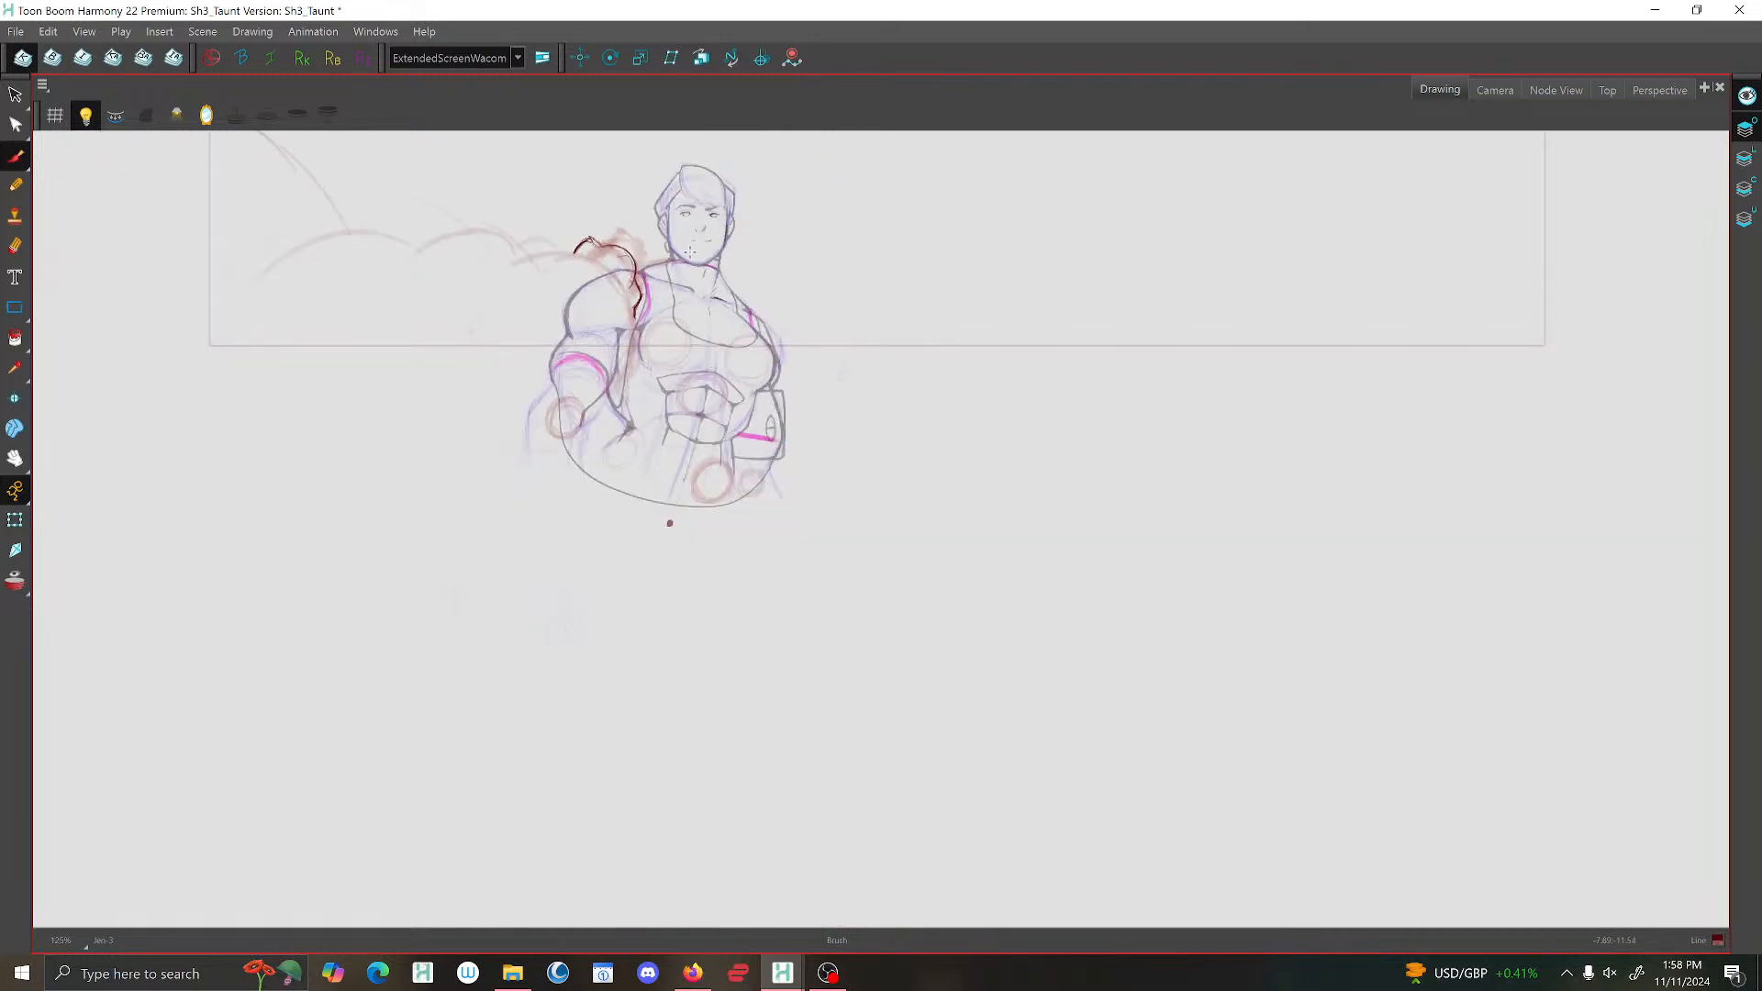
Mirror the view and strengthen the hand's knuckle contour along the red rough.
{"action": "left_click", "coordinate": [207, 116]}
{"action": "scroll", "coordinate": [914, 317], "scroll_direction": "up", "scroll_amount": 5}
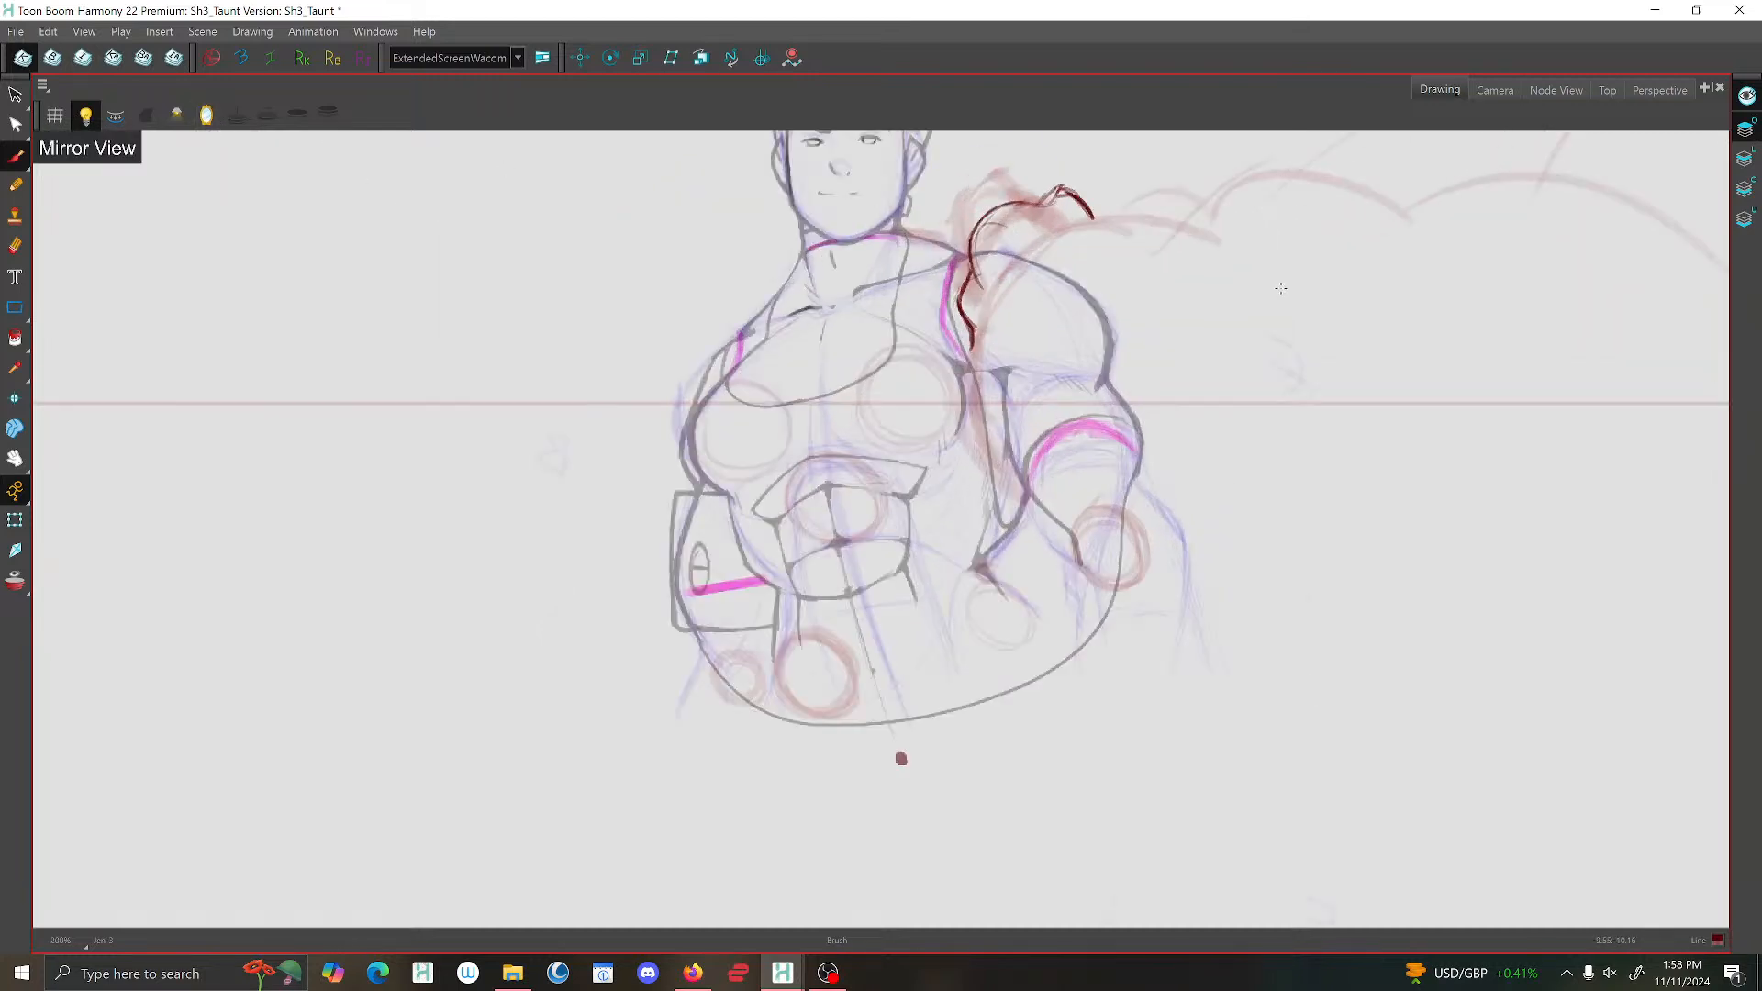
{"action": "left_click_drag", "start_coordinate": [878, 344], "coordinate": [832, 313]}
{"action": "mouse_move", "coordinate": [865, 408]}
{"action": "left_mouse_down"}
{"action": "mouse_move", "coordinate": [830, 354]}
{"action": "mouse_move", "coordinate": [903, 342]}
{"action": "mouse_move", "coordinate": [848, 387]}
{"action": "mouse_move", "coordinate": [871, 420]}
{"action": "left_mouse_up"}
{"action": "mouse_move", "coordinate": [871, 421]}
{"action": "left_mouse_down"}
{"action": "mouse_move", "coordinate": [832, 319]}
{"action": "mouse_move", "coordinate": [883, 330]}
{"action": "mouse_move", "coordinate": [958, 282]}
{"action": "mouse_move", "coordinate": [1033, 332]}
{"action": "left_mouse_up"}
{"action": "mouse_move", "coordinate": [974, 283]}
{"action": "left_mouse_down"}
{"action": "mouse_move", "coordinate": [933, 301]}
{"action": "mouse_move", "coordinate": [959, 282]}
{"action": "mouse_move", "coordinate": [1006, 299]}
{"action": "mouse_move", "coordinate": [844, 314]}
{"action": "mouse_move", "coordinate": [833, 360]}
{"action": "mouse_move", "coordinate": [889, 427]}
{"action": "mouse_move", "coordinate": [891, 392]}
{"action": "mouse_move", "coordinate": [883, 407]}
{"action": "mouse_move", "coordinate": [923, 365]}
{"action": "left_mouse_up"}
Close the hand's wrist end and draw the first curled finger as a loop inside the knuckles.
{"action": "scroll", "coordinate": [920, 304], "scroll_direction": "down", "scroll_amount": 4}
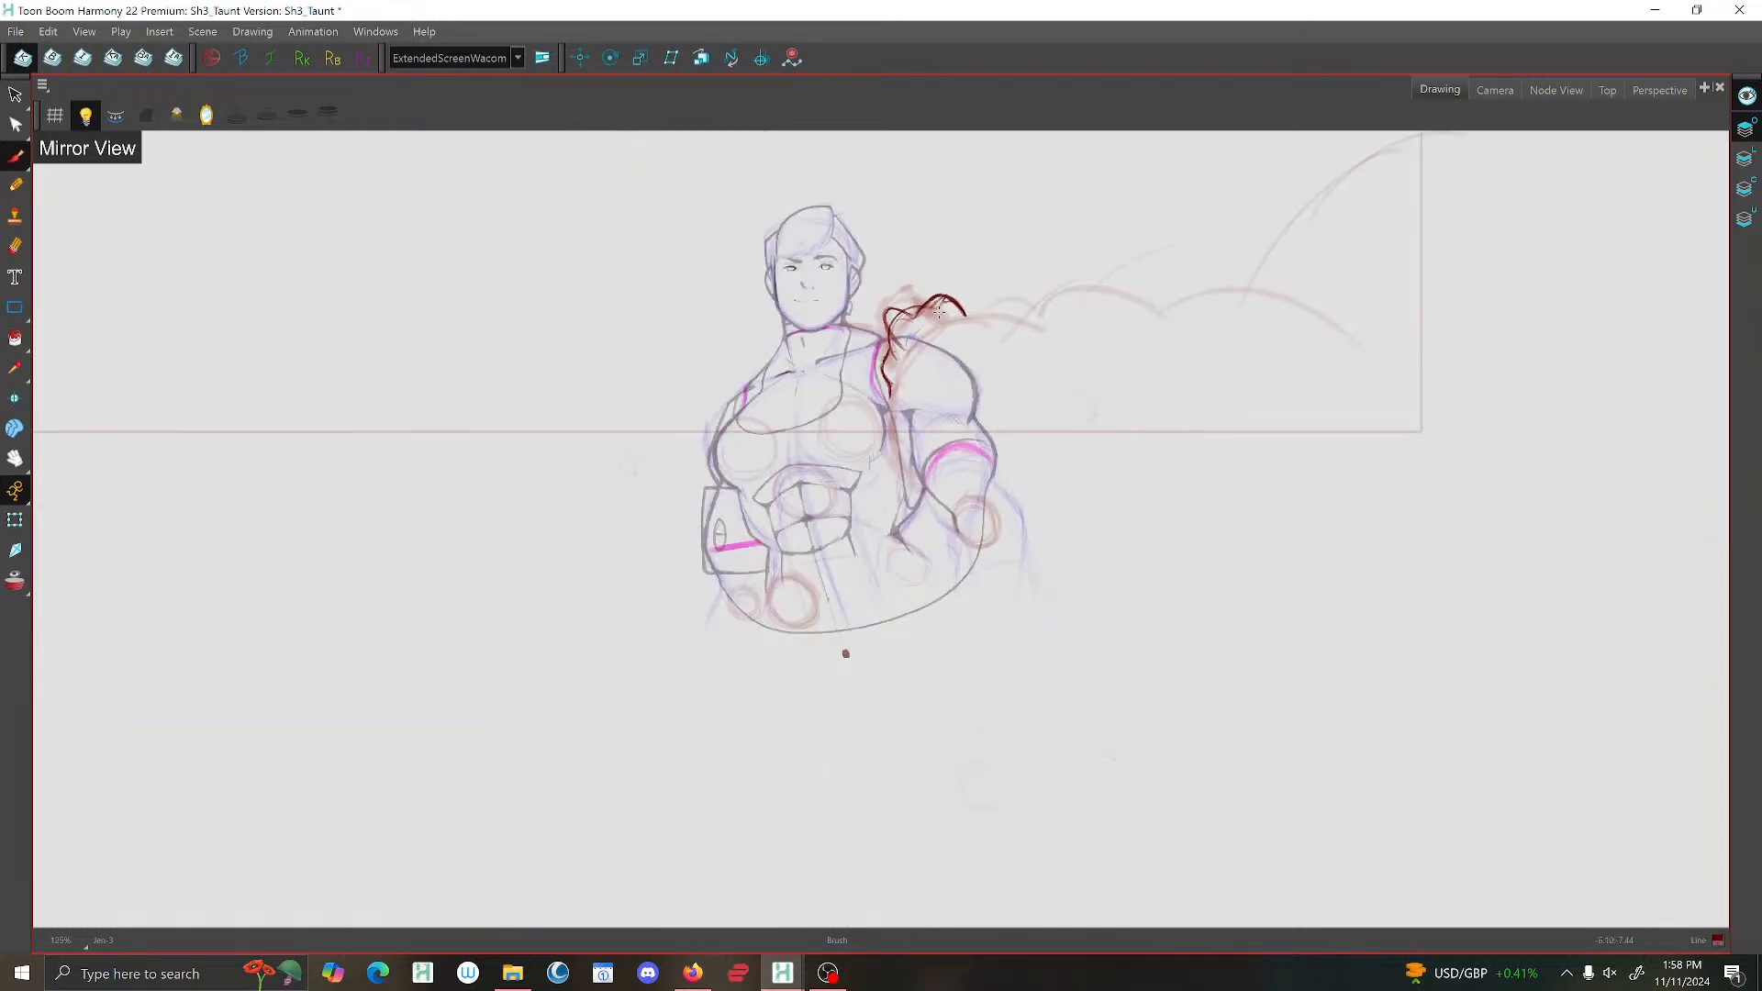
{"action": "scroll", "coordinate": [935, 315], "scroll_direction": "up", "scroll_amount": 4}
{"action": "scroll", "coordinate": [936, 314], "scroll_direction": "up", "scroll_amount": 1}
{"action": "mouse_move", "coordinate": [815, 363]}
{"action": "left_mouse_down"}
{"action": "mouse_move", "coordinate": [792, 465]}
{"action": "mouse_move", "coordinate": [817, 541]}
{"action": "mouse_move", "coordinate": [868, 545]}
{"action": "left_mouse_up"}
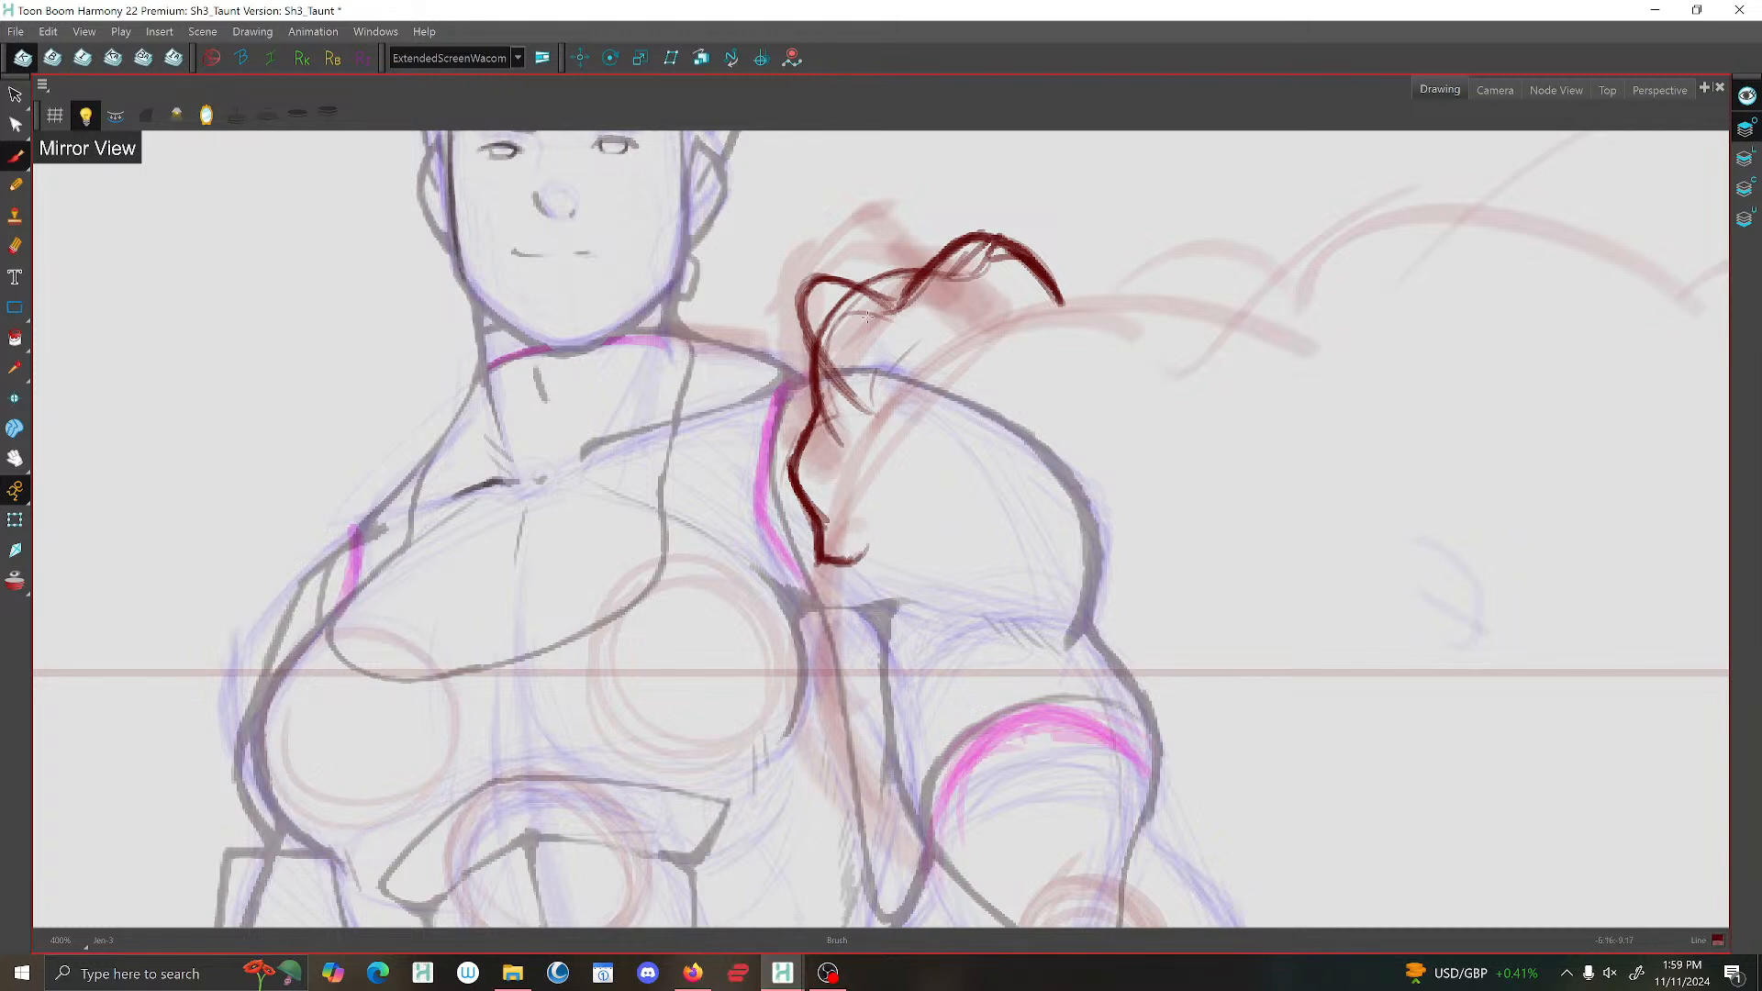
{"action": "mouse_move", "coordinate": [840, 311]}
{"action": "left_mouse_down"}
{"action": "mouse_move", "coordinate": [820, 362]}
{"action": "mouse_move", "coordinate": [838, 391]}
{"action": "mouse_move", "coordinate": [874, 405]}
{"action": "mouse_move", "coordinate": [892, 356]}
{"action": "mouse_move", "coordinate": [909, 381]}
{"action": "mouse_move", "coordinate": [874, 414]}
{"action": "mouse_move", "coordinate": [855, 406]}
{"action": "left_mouse_up"}
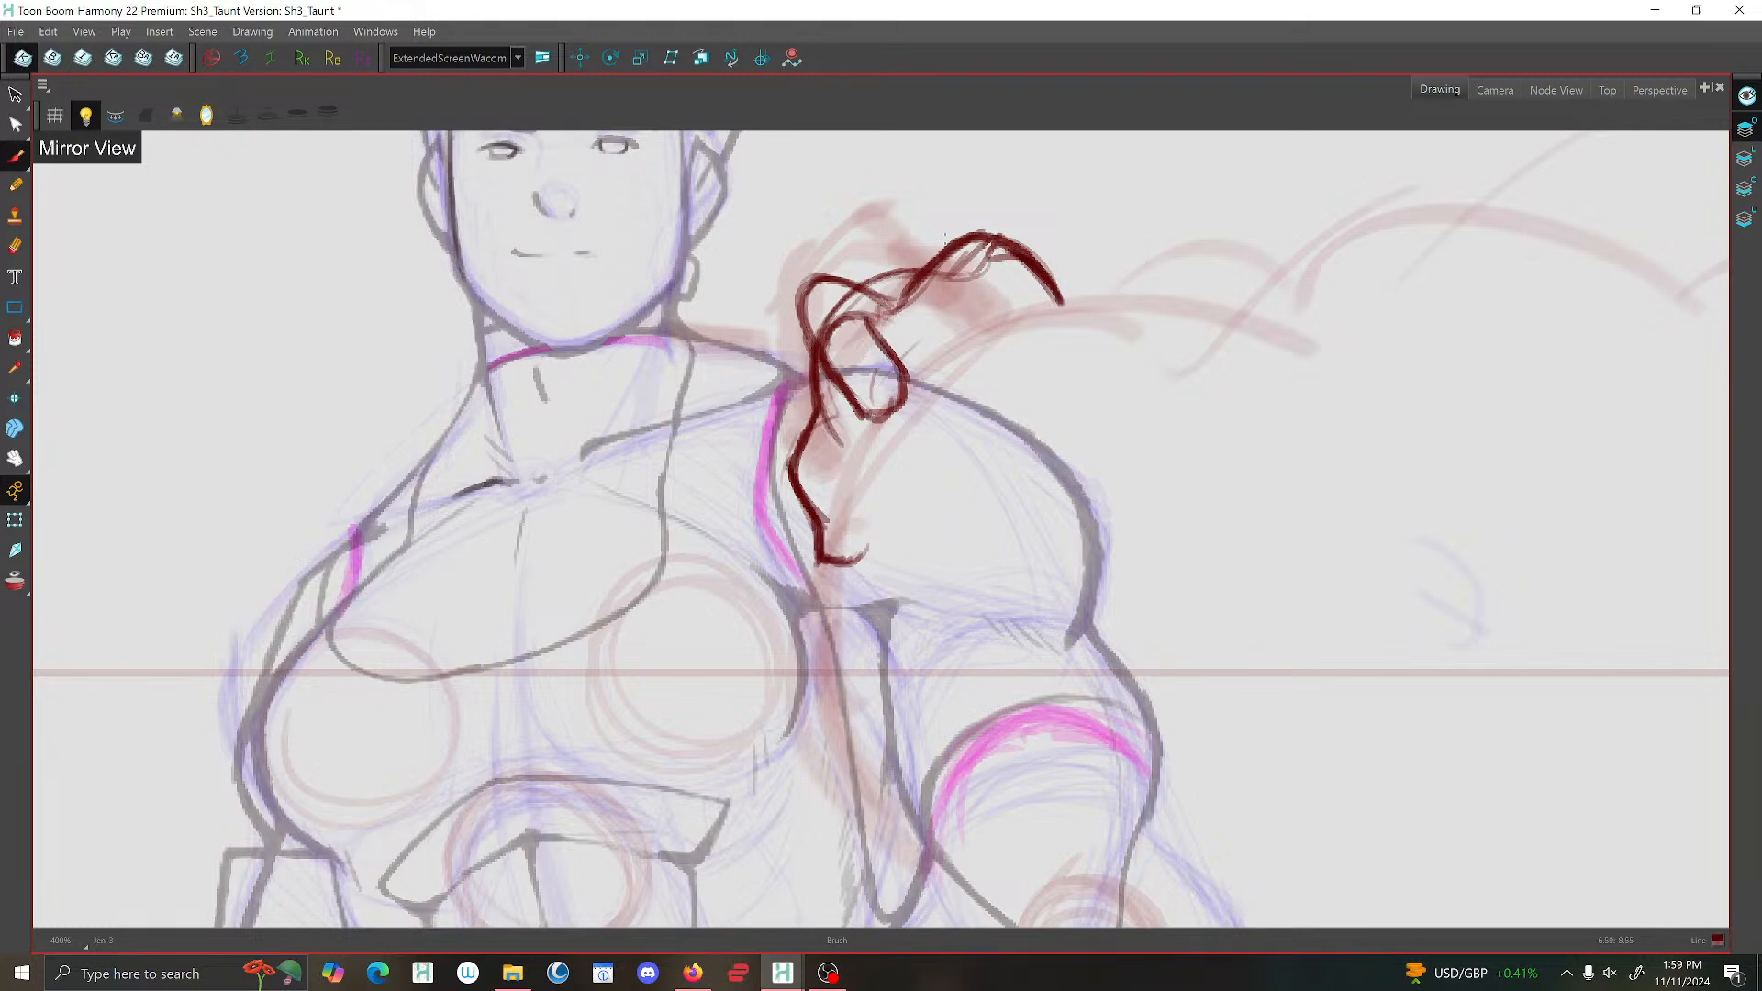
Turn off the mirrored view and draw the remaining curled fingers along the top of the hand.
{"action": "scroll", "coordinate": [986, 228], "scroll_direction": "down", "scroll_amount": 4}
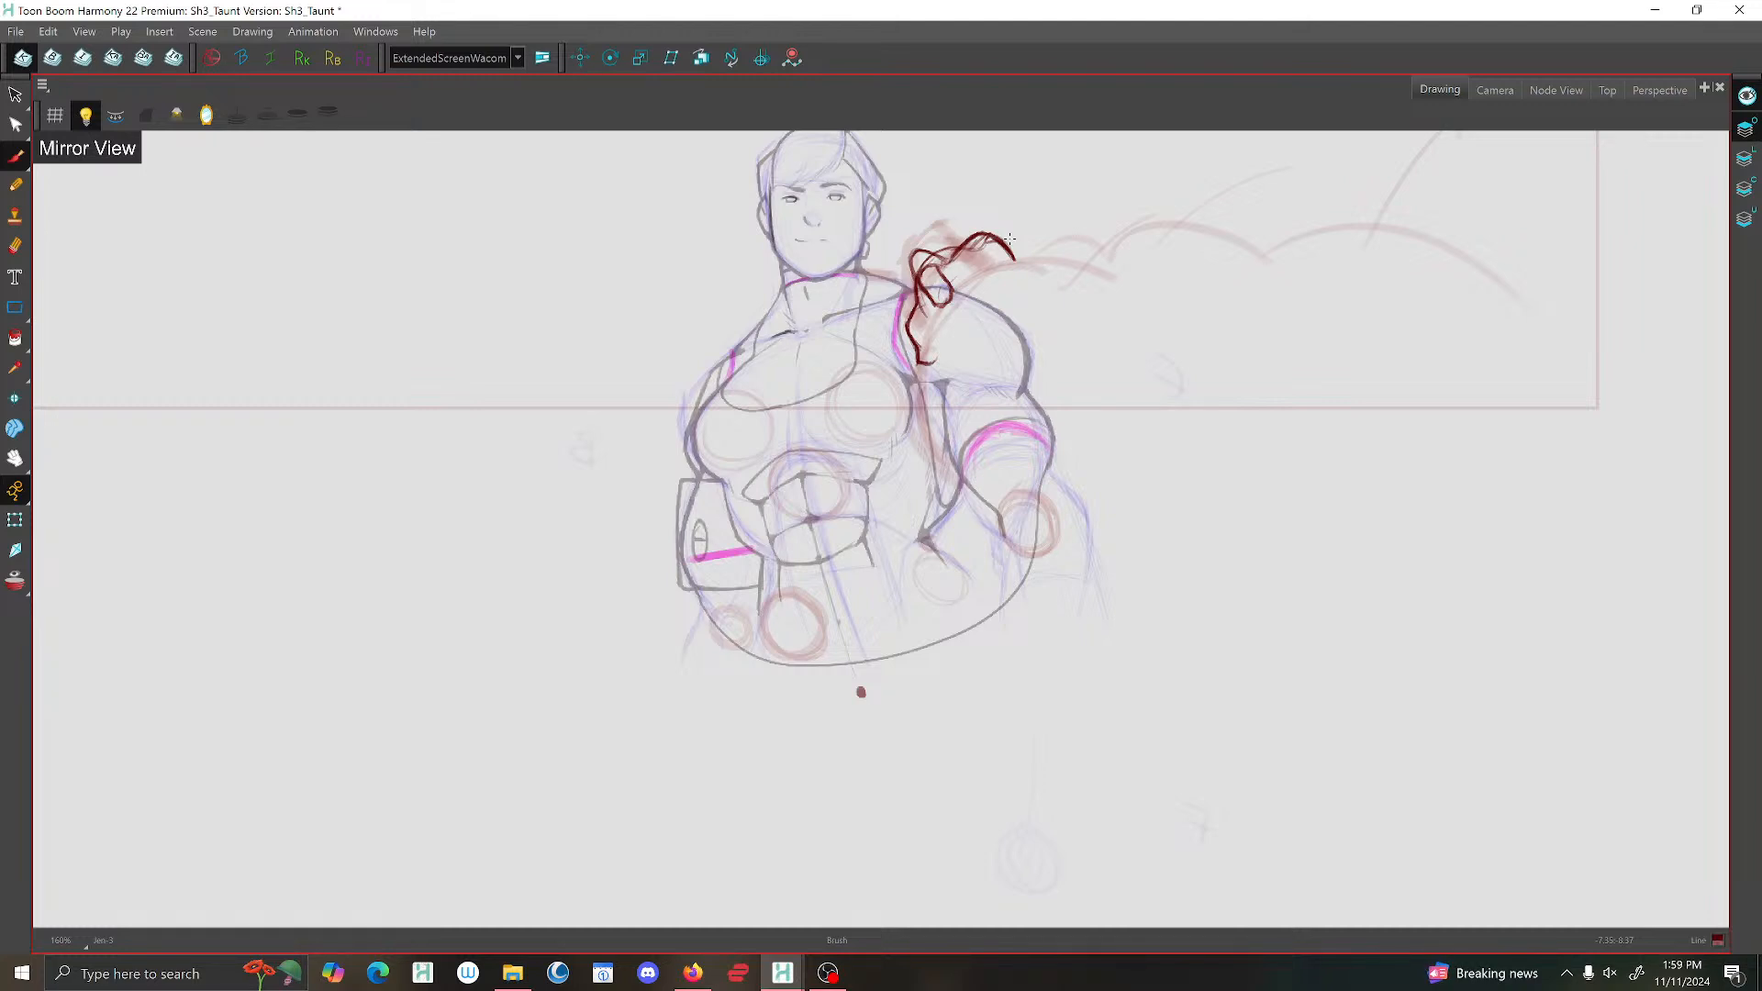
{"action": "left_click", "coordinate": [206, 114]}
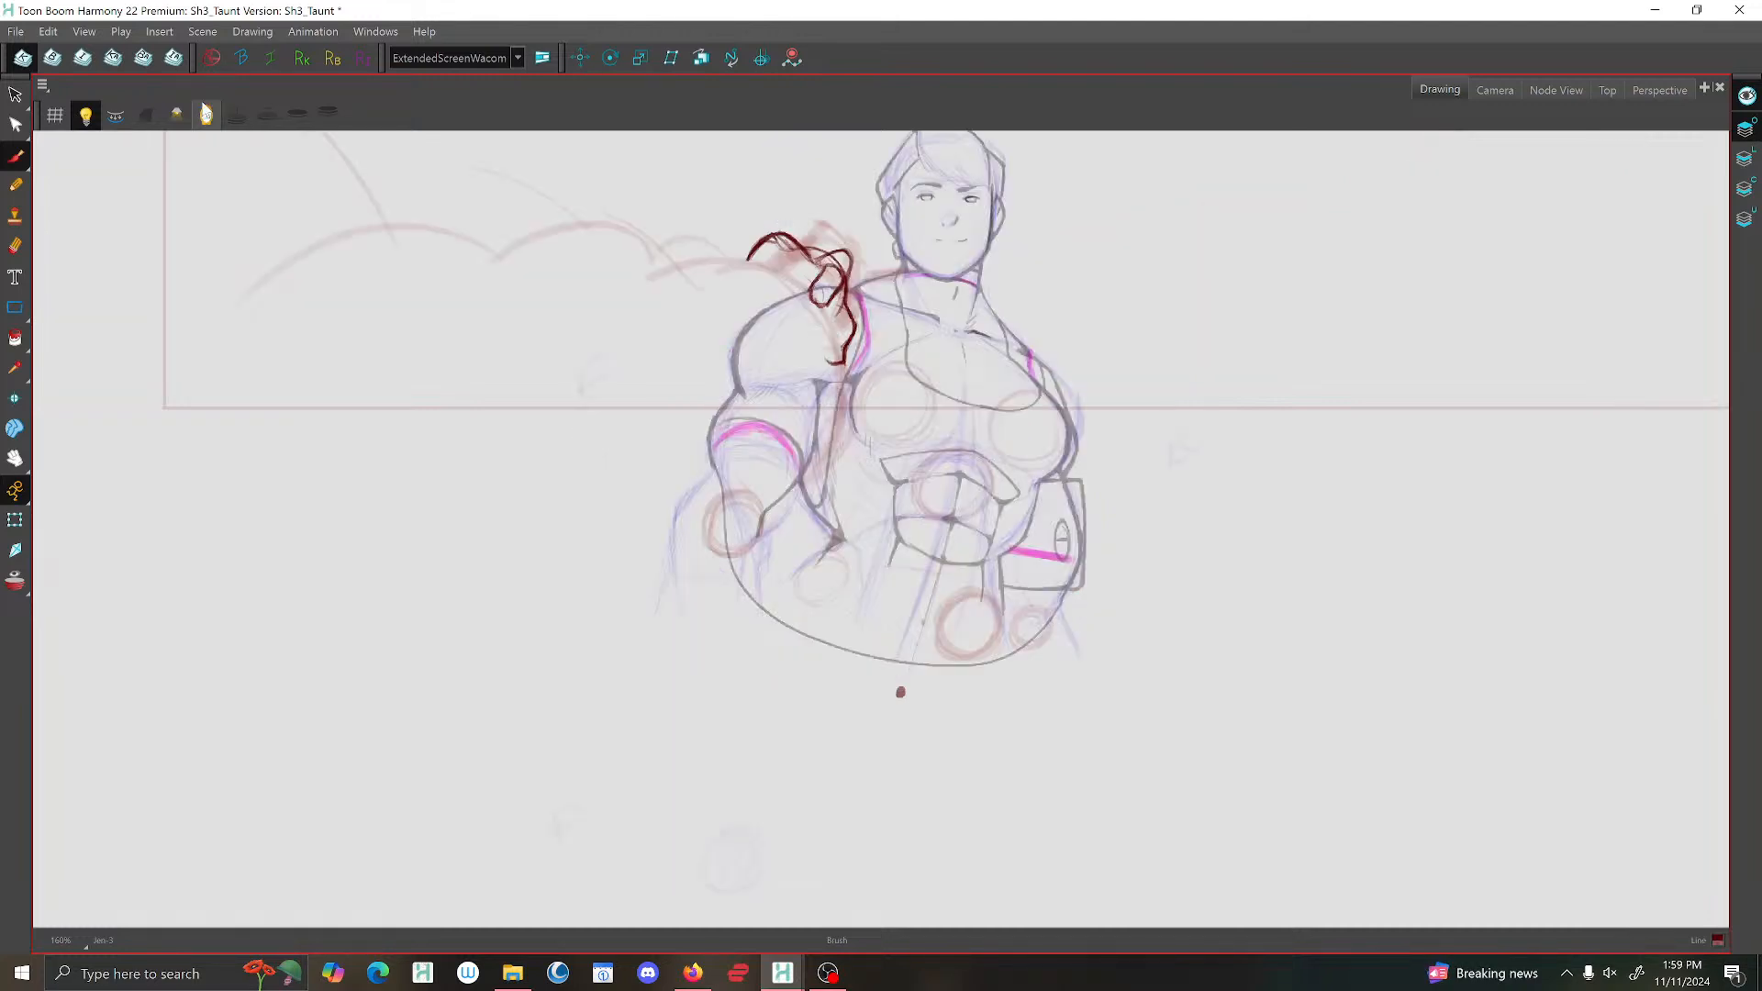
{"action": "scroll", "coordinate": [850, 243], "scroll_direction": "up", "scroll_amount": 1}
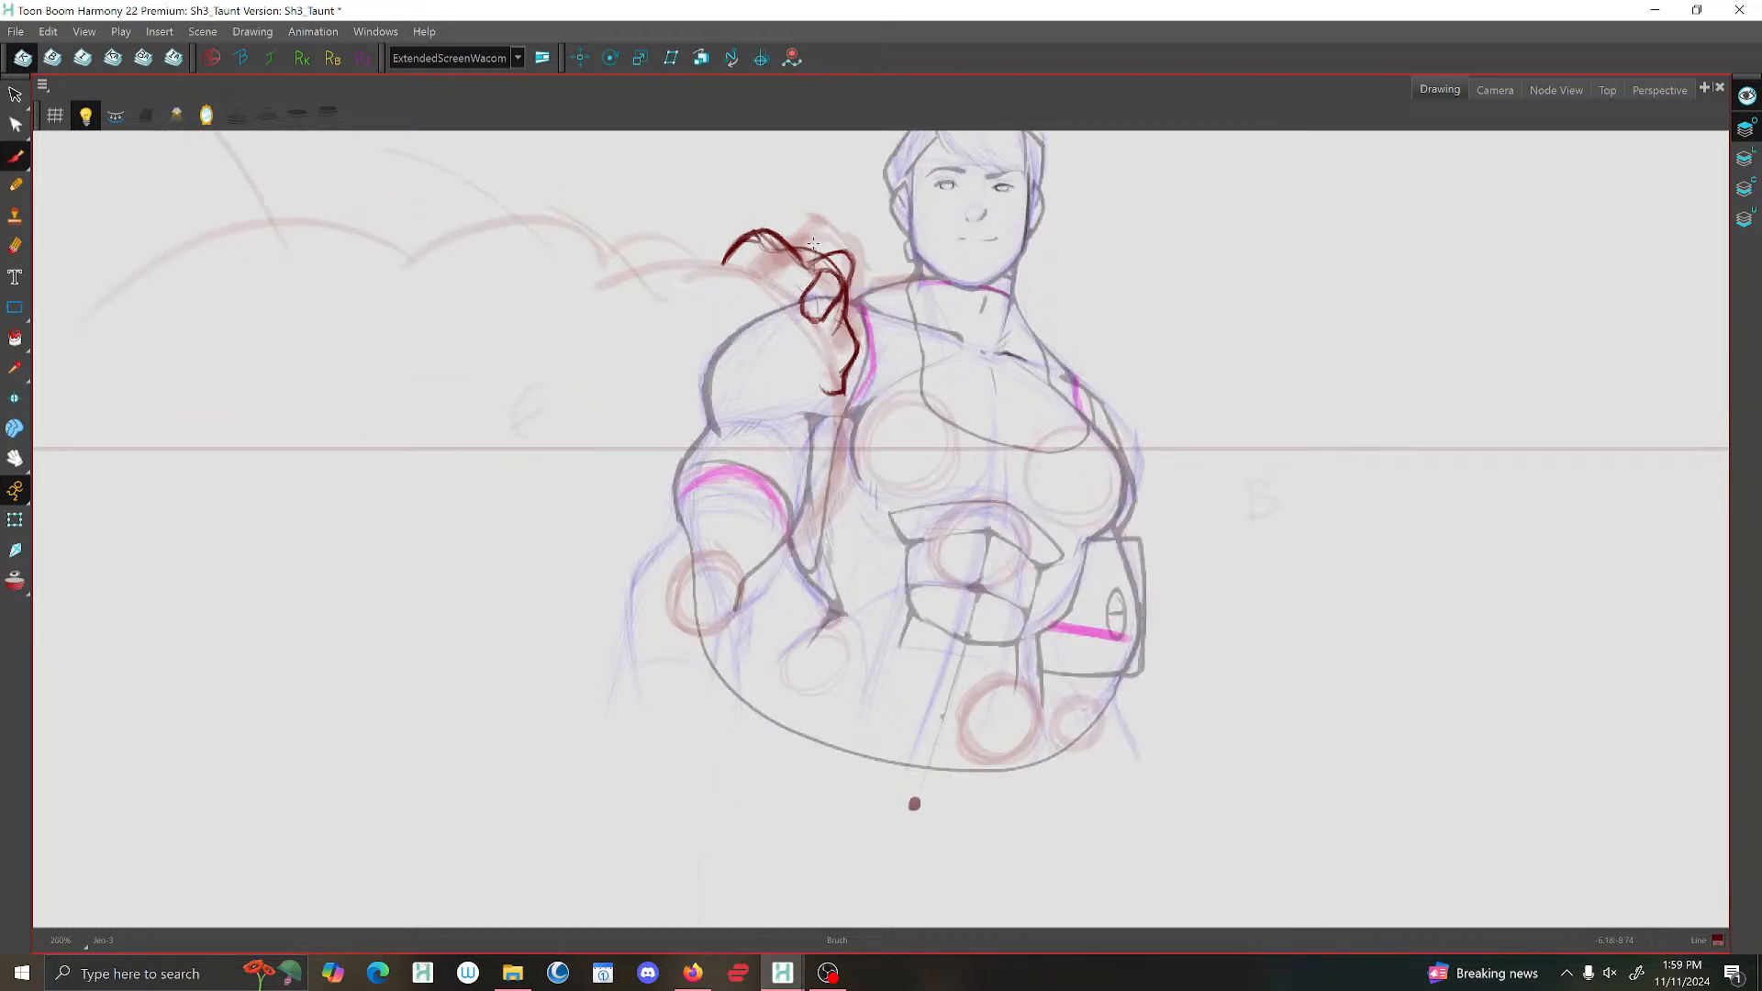
{"action": "mouse_move", "coordinate": [782, 287]}
{"action": "left_mouse_down"}
{"action": "mouse_move", "coordinate": [799, 266]}
{"action": "mouse_move", "coordinate": [721, 268]}
{"action": "left_mouse_up"}
{"action": "scroll", "coordinate": [811, 264], "scroll_direction": "up", "scroll_amount": 3}
{"action": "mouse_move", "coordinate": [804, 258]}
{"action": "left_mouse_down"}
{"action": "mouse_move", "coordinate": [731, 294]}
{"action": "mouse_move", "coordinate": [747, 257]}
{"action": "mouse_move", "coordinate": [729, 290]}
{"action": "mouse_move", "coordinate": [753, 294]}
{"action": "mouse_move", "coordinate": [806, 231]}
{"action": "mouse_move", "coordinate": [785, 214]}
{"action": "mouse_move", "coordinate": [733, 293]}
{"action": "mouse_move", "coordinate": [791, 268]}
{"action": "mouse_move", "coordinate": [716, 272]}
{"action": "mouse_move", "coordinate": [699, 251]}
{"action": "mouse_move", "coordinate": [678, 266]}
{"action": "mouse_move", "coordinate": [786, 266]}
{"action": "left_mouse_up"}
{"action": "scroll", "coordinate": [788, 269], "scroll_direction": "down", "scroll_amount": 3}
{"action": "scroll", "coordinate": [754, 263], "scroll_direction": "up", "scroll_amount": 3}
{"action": "scroll", "coordinate": [786, 266], "scroll_direction": "down", "scroll_amount": 5}
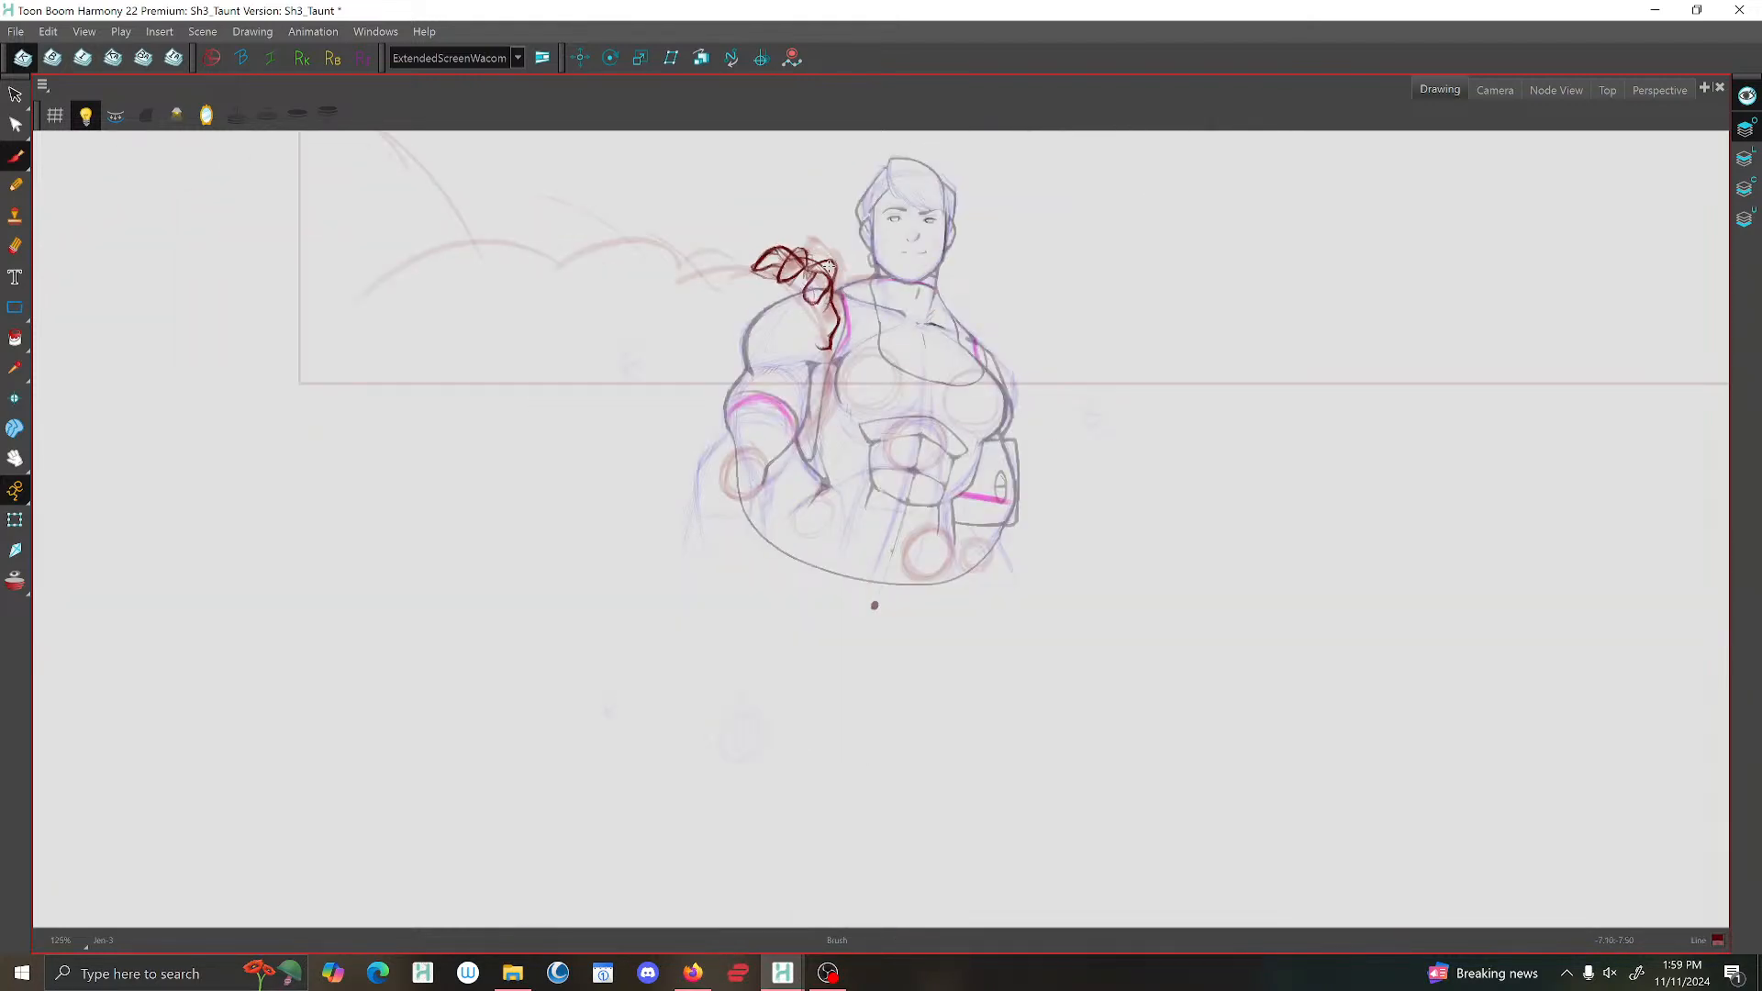
Delete the overlapping stroke segments where the sketched fingers cross.
{"action": "scroll", "coordinate": [829, 266], "scroll_direction": "up", "scroll_amount": 4}
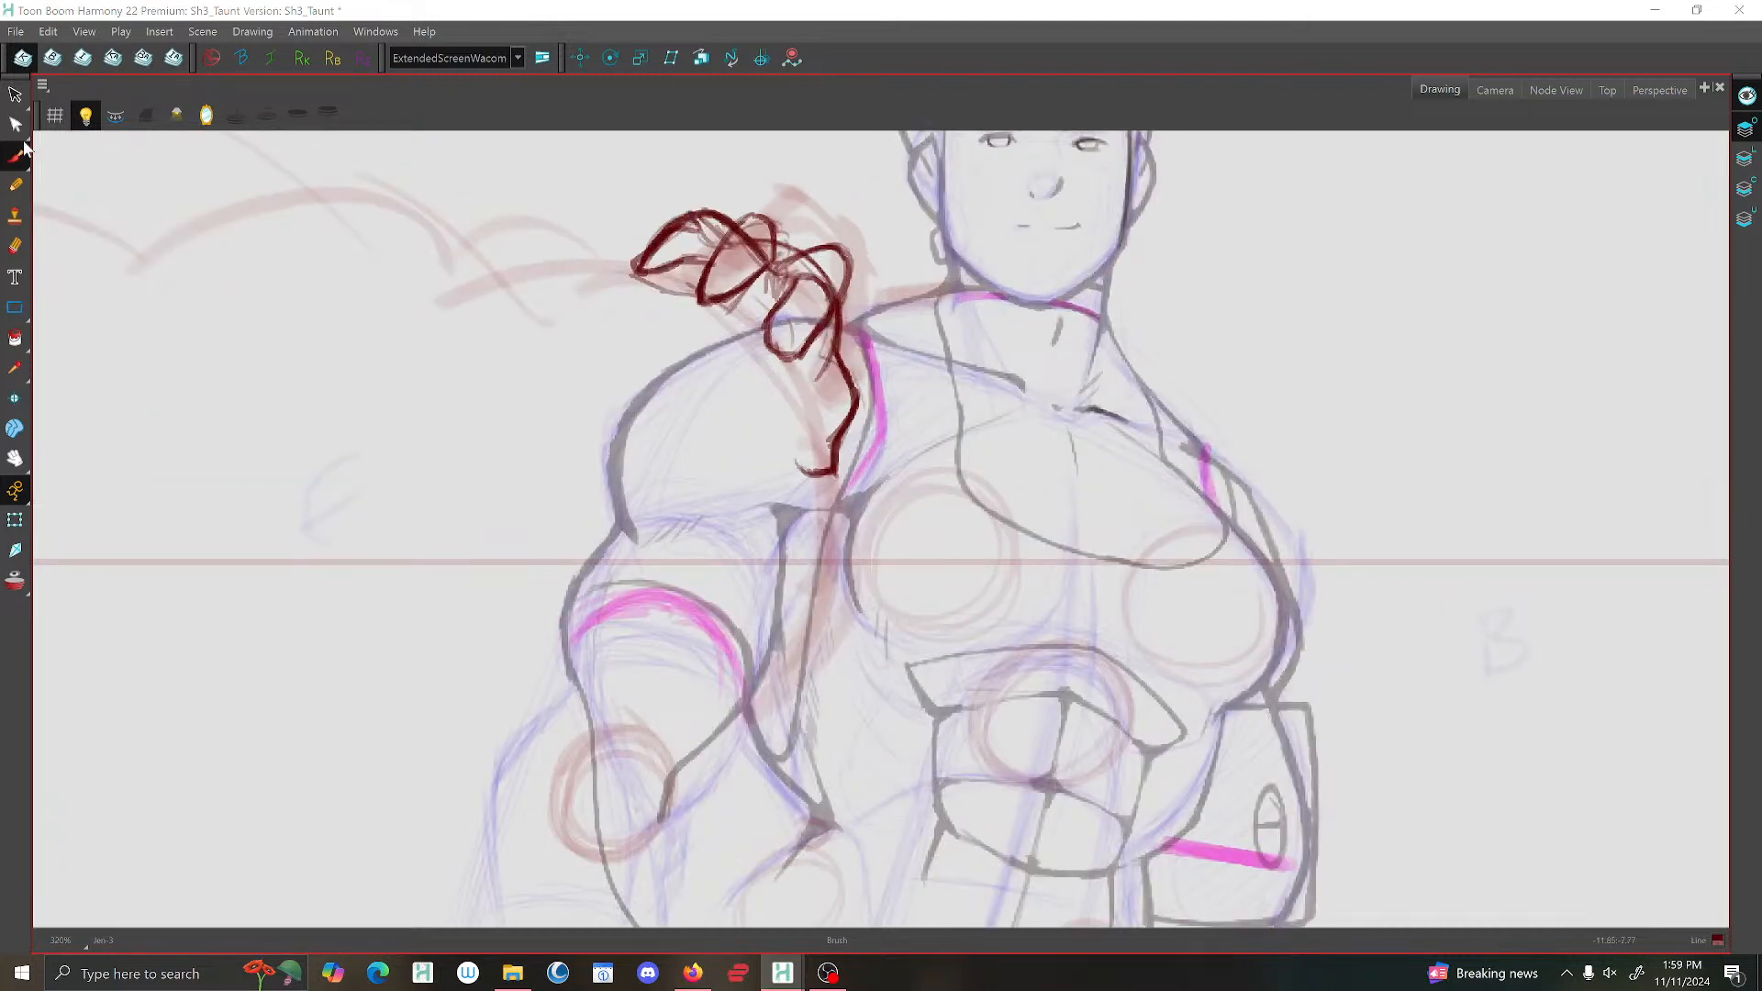
{"action": "left_click", "coordinate": [827, 510]}
{"action": "left_click", "coordinate": [15, 97]}
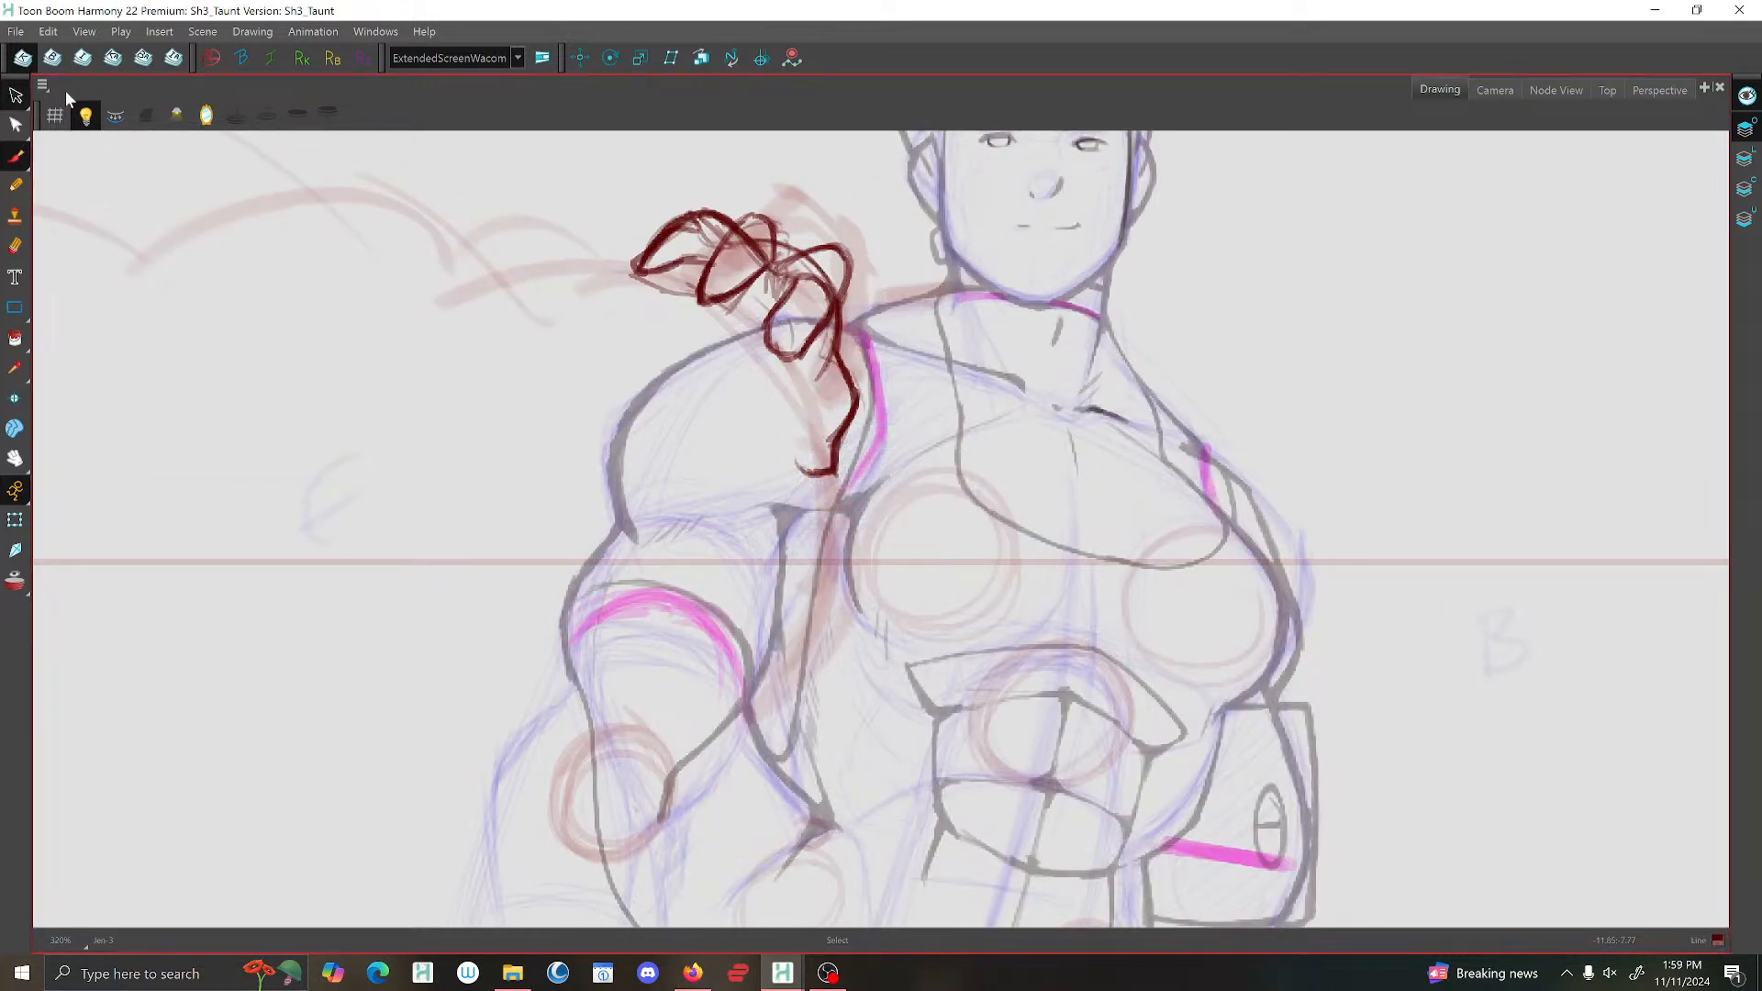
{"action": "mouse_move", "coordinate": [812, 289]}
{"action": "left_mouse_down"}
{"action": "mouse_move", "coordinate": [819, 267]}
{"action": "mouse_move", "coordinate": [814, 288]}
{"action": "left_mouse_up"}
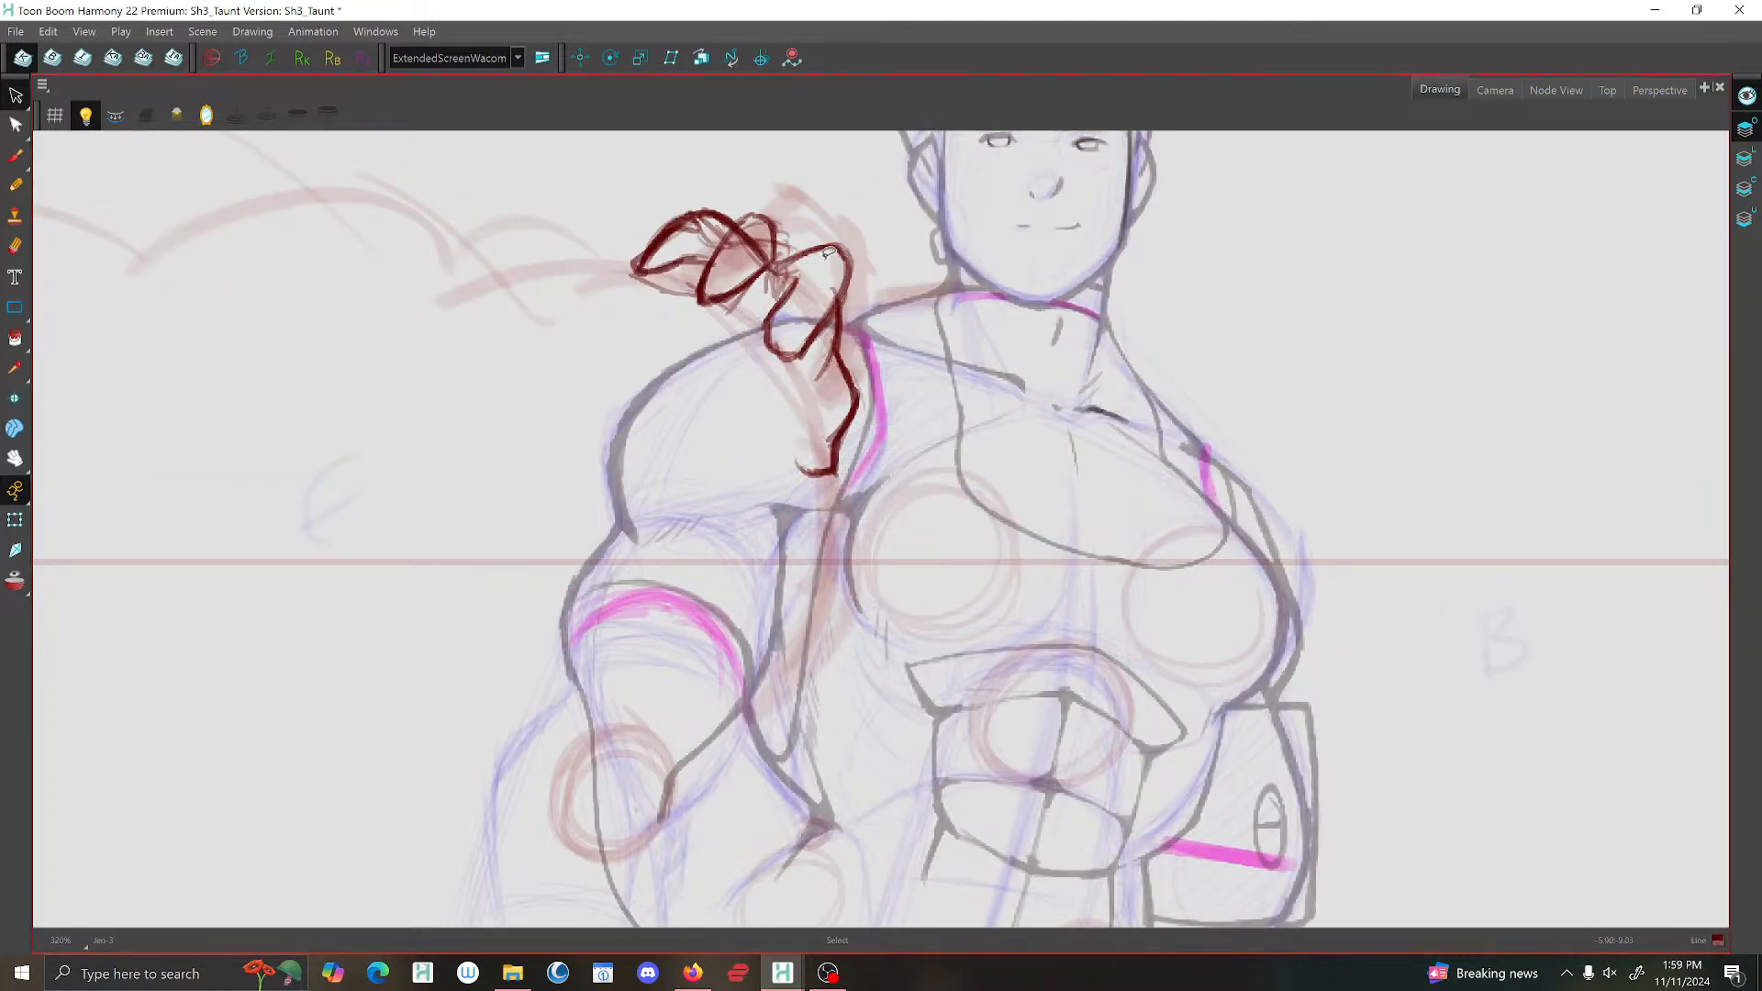
{"action": "mouse_move", "coordinate": [732, 229]}
{"action": "left_mouse_down"}
{"action": "mouse_move", "coordinate": [751, 228]}
{"action": "mouse_move", "coordinate": [770, 289]}
{"action": "mouse_move", "coordinate": [787, 268]}
{"action": "mouse_move", "coordinate": [842, 293]}
{"action": "left_mouse_up"}
{"action": "key", "text": "ctrl+z"}
{"action": "left_click_drag", "start_coordinate": [829, 365], "coordinate": [824, 376]}
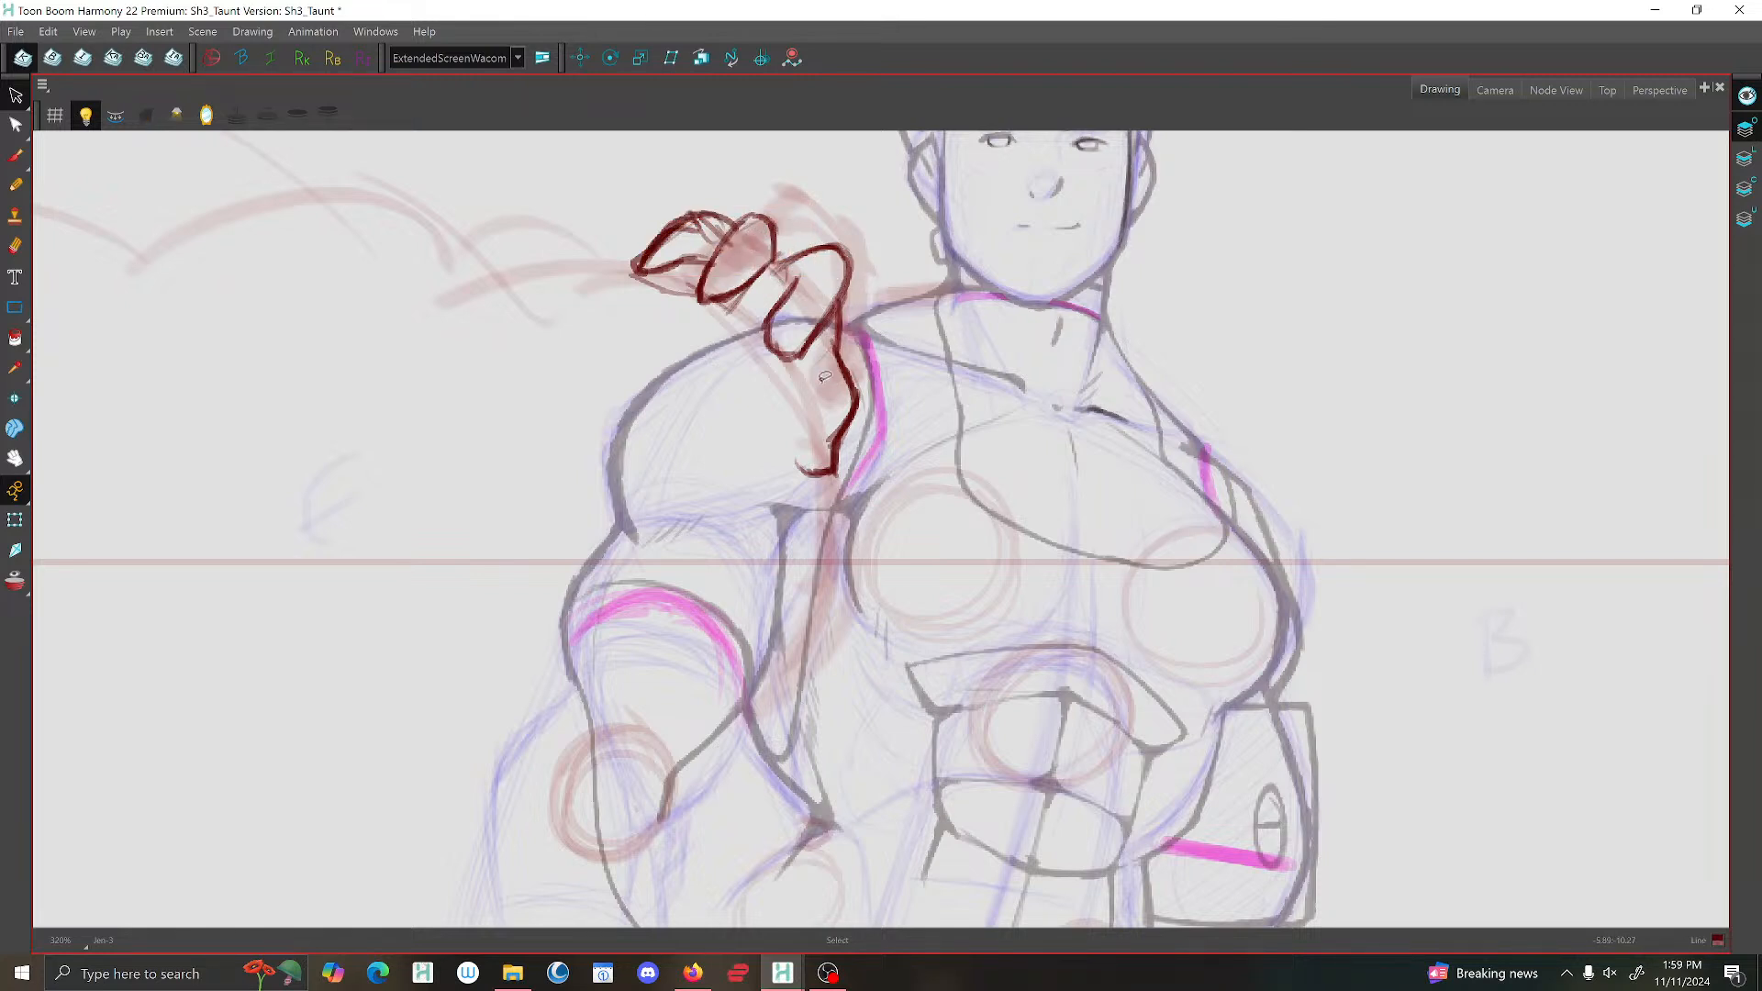
Draw the connecting line between the middle finger and the nearest knuckle with the brush.
{"action": "left_click", "coordinate": [18, 157]}
{"action": "scroll", "coordinate": [712, 248], "scroll_direction": "down", "scroll_amount": 2}
{"action": "scroll", "coordinate": [763, 271], "scroll_direction": "up", "scroll_amount": 2}
{"action": "mouse_move", "coordinate": [769, 264]}
{"action": "left_mouse_down"}
{"action": "mouse_move", "coordinate": [740, 325]}
{"action": "mouse_move", "coordinate": [819, 259]}
{"action": "left_mouse_up"}
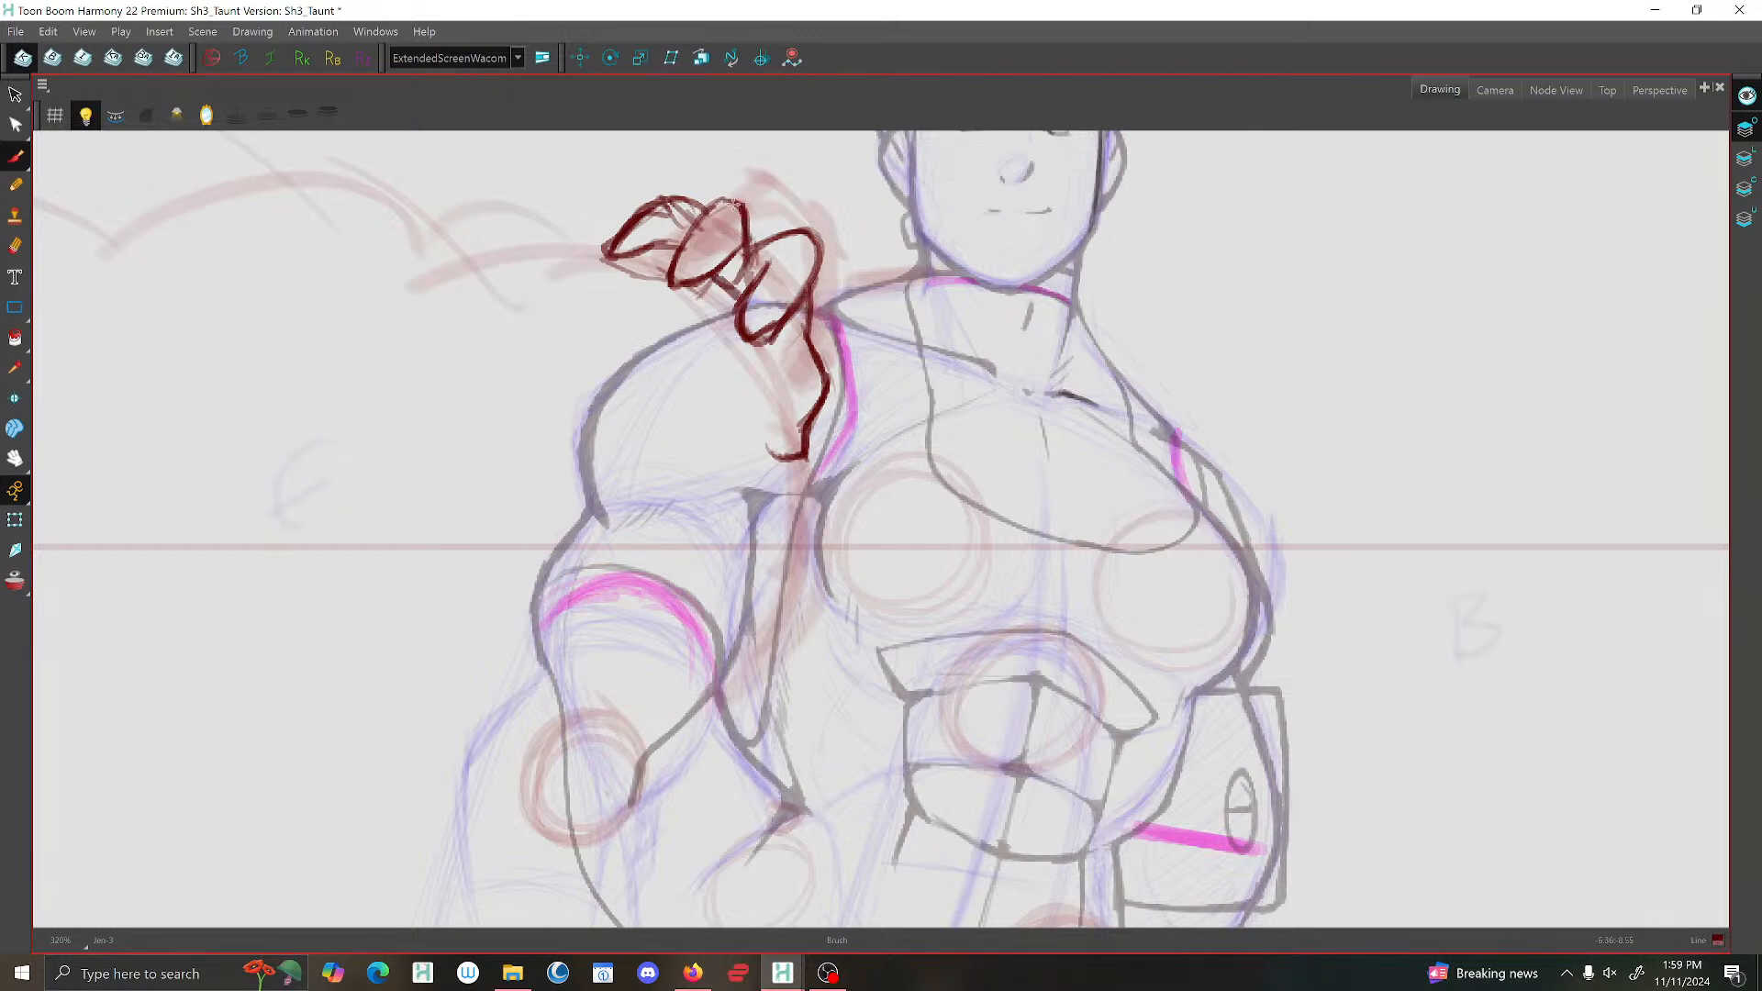
{"action": "scroll", "coordinate": [711, 265], "scroll_direction": "down", "scroll_amount": 5}
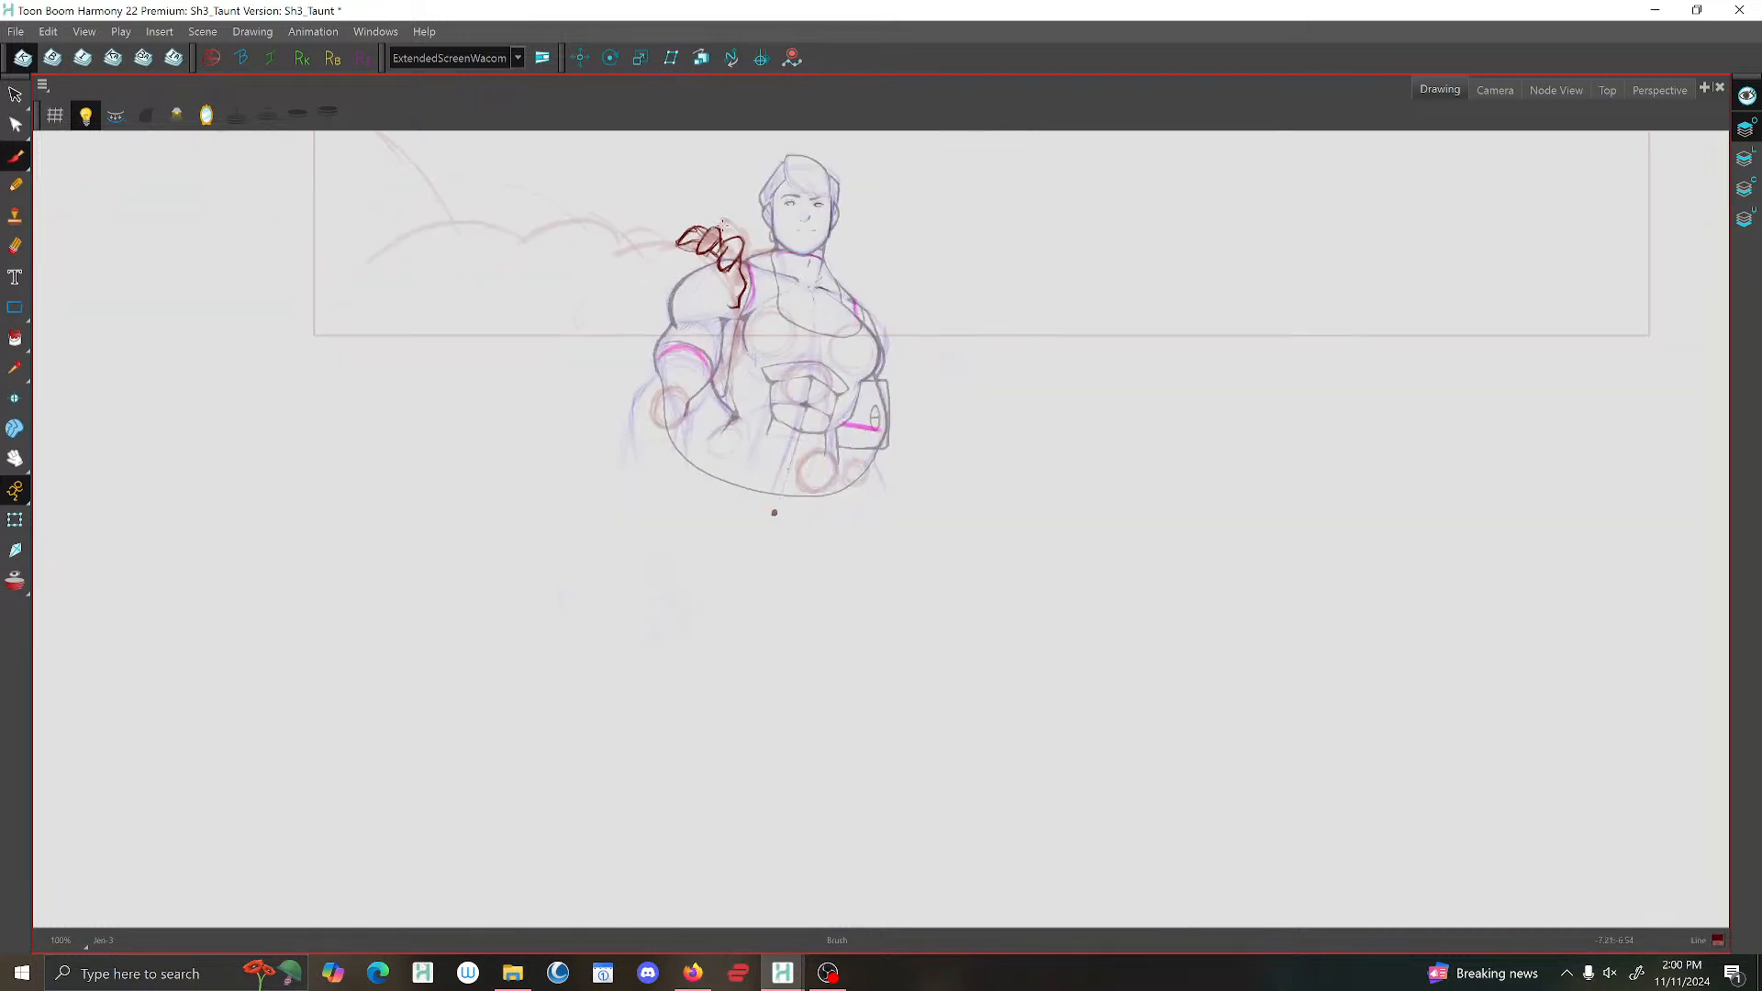
Check the drawings in the Camera view by stepping through the frames and playing the shot.
{"action": "left_click", "coordinate": [1489, 91]}
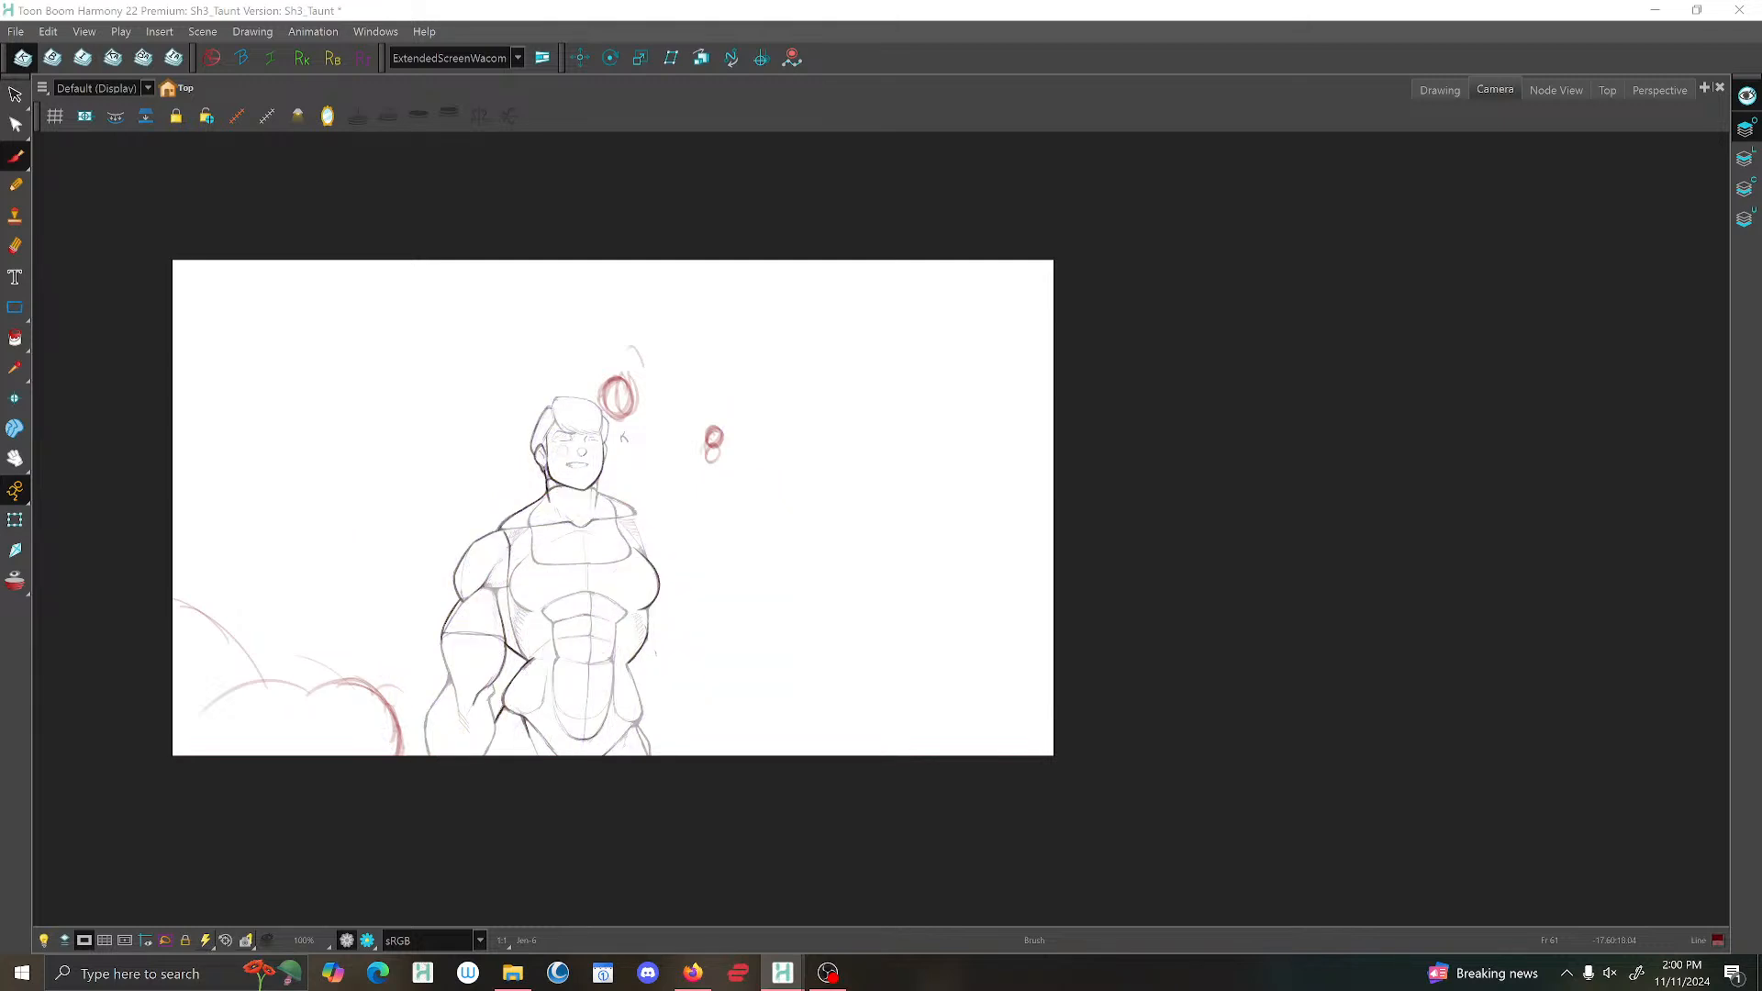
{"action": "key", "text": "f"}
{"action": "key", "text": "f"}
{"action": "key", "text": "f"}
{"action": "key", "text": "g"}
{"action": "key", "text": "g"}
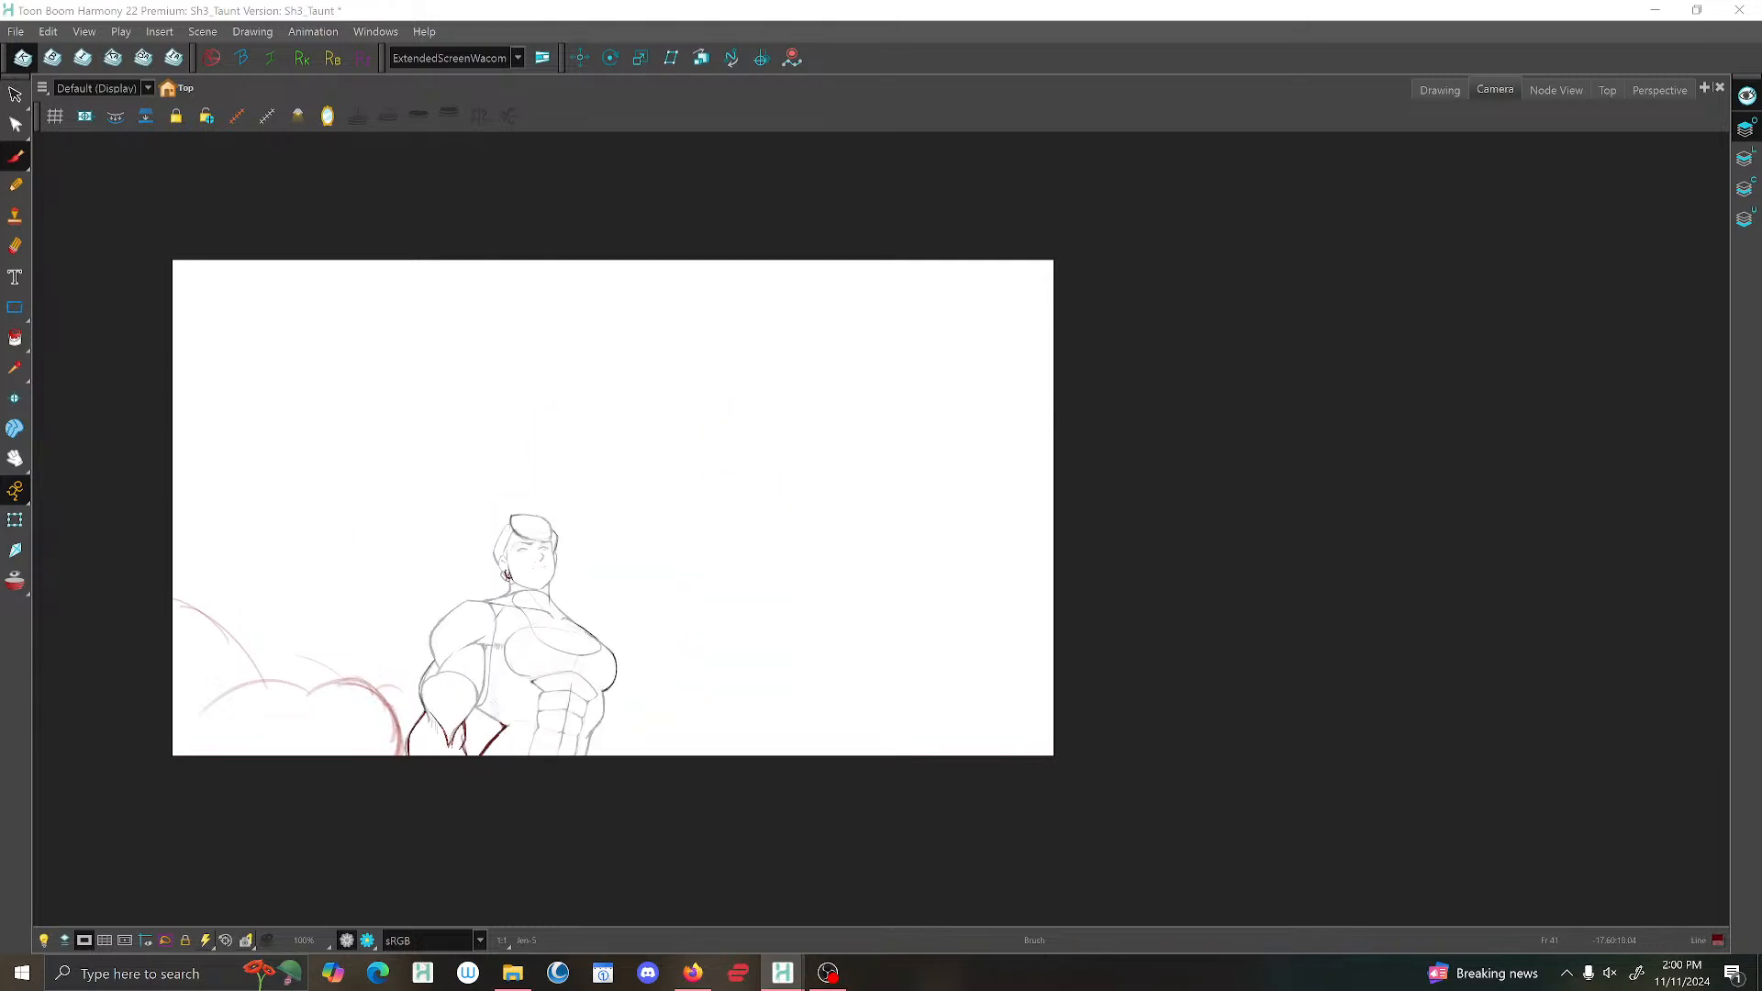
{"action": "key", "text": "f"}
{"action": "key", "text": "f"}
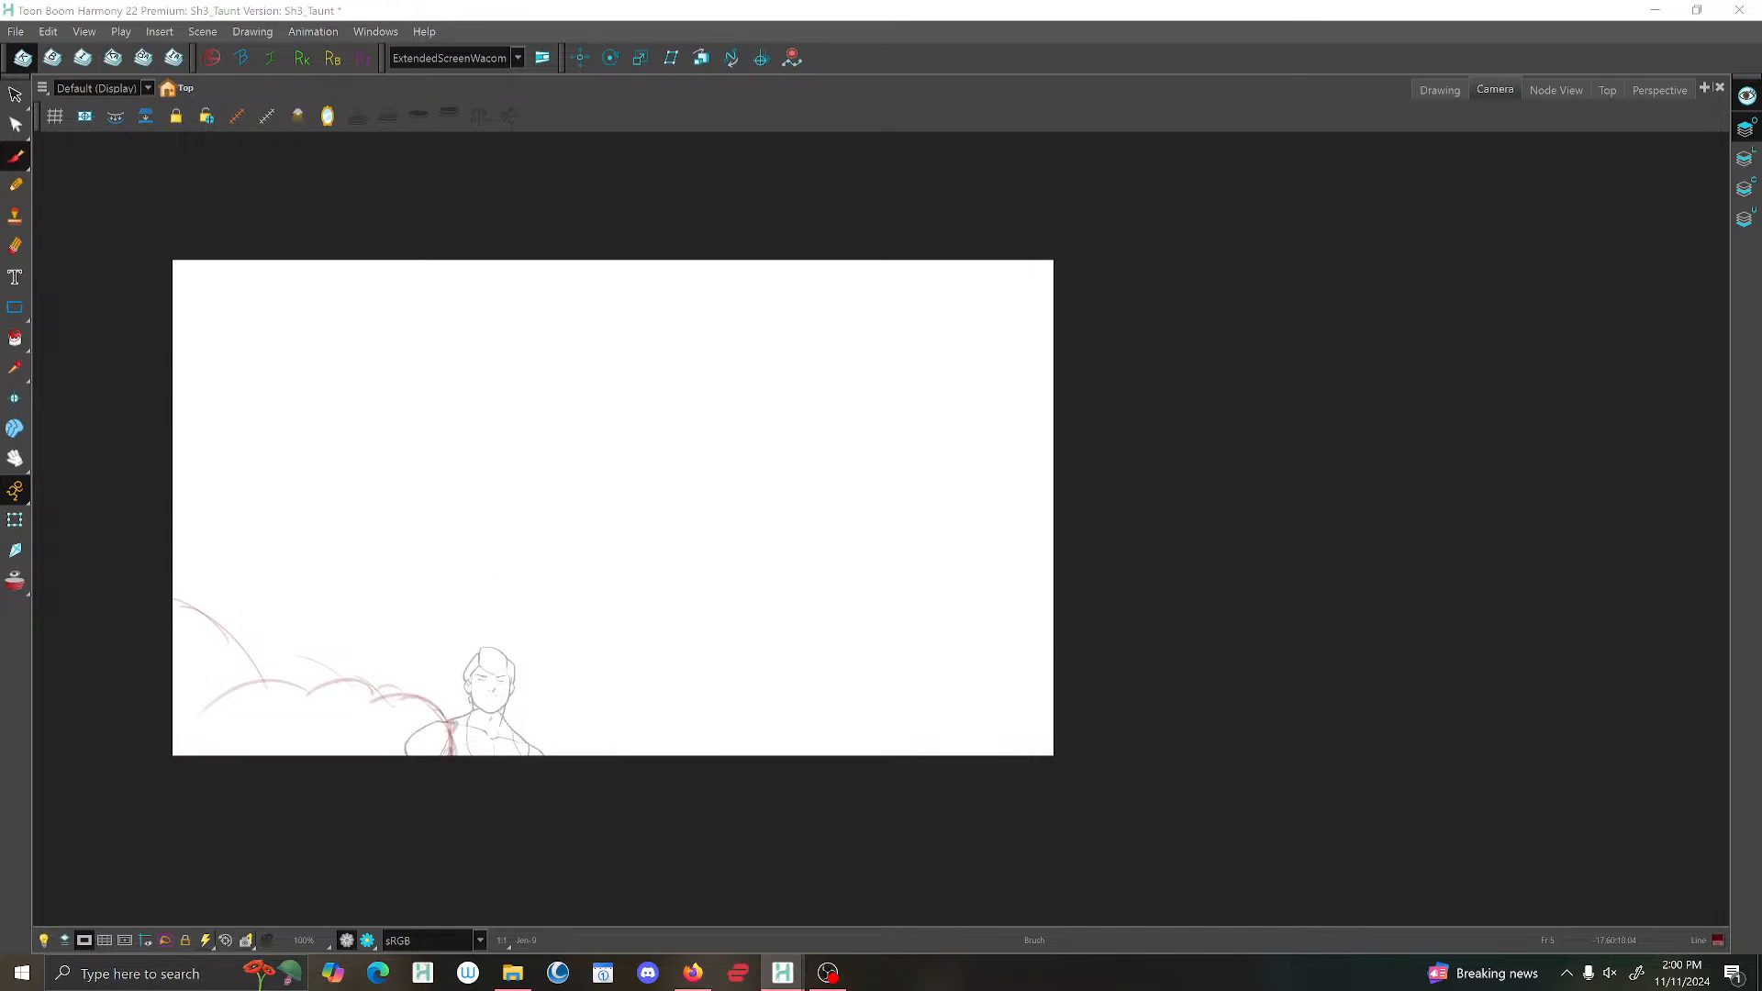
{"action": "key", "text": "Return"}
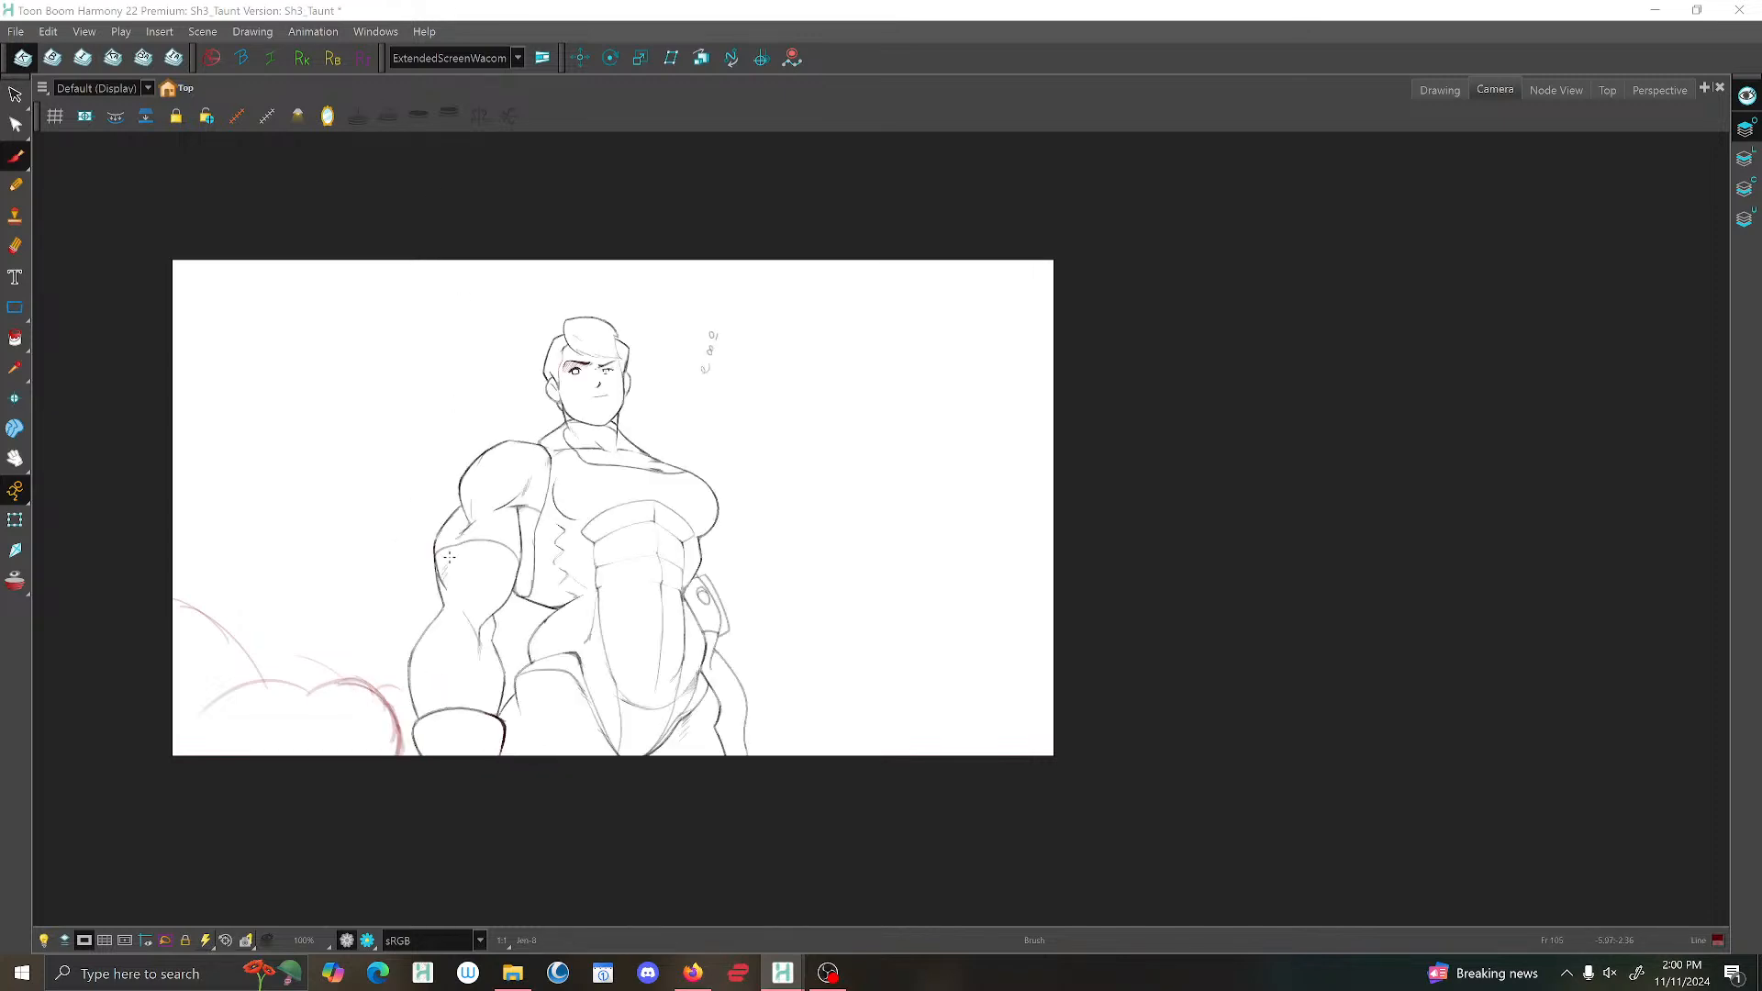
Select the dark red hand sketch above the shoulder and delete it.
{"action": "key", "text": "2"}
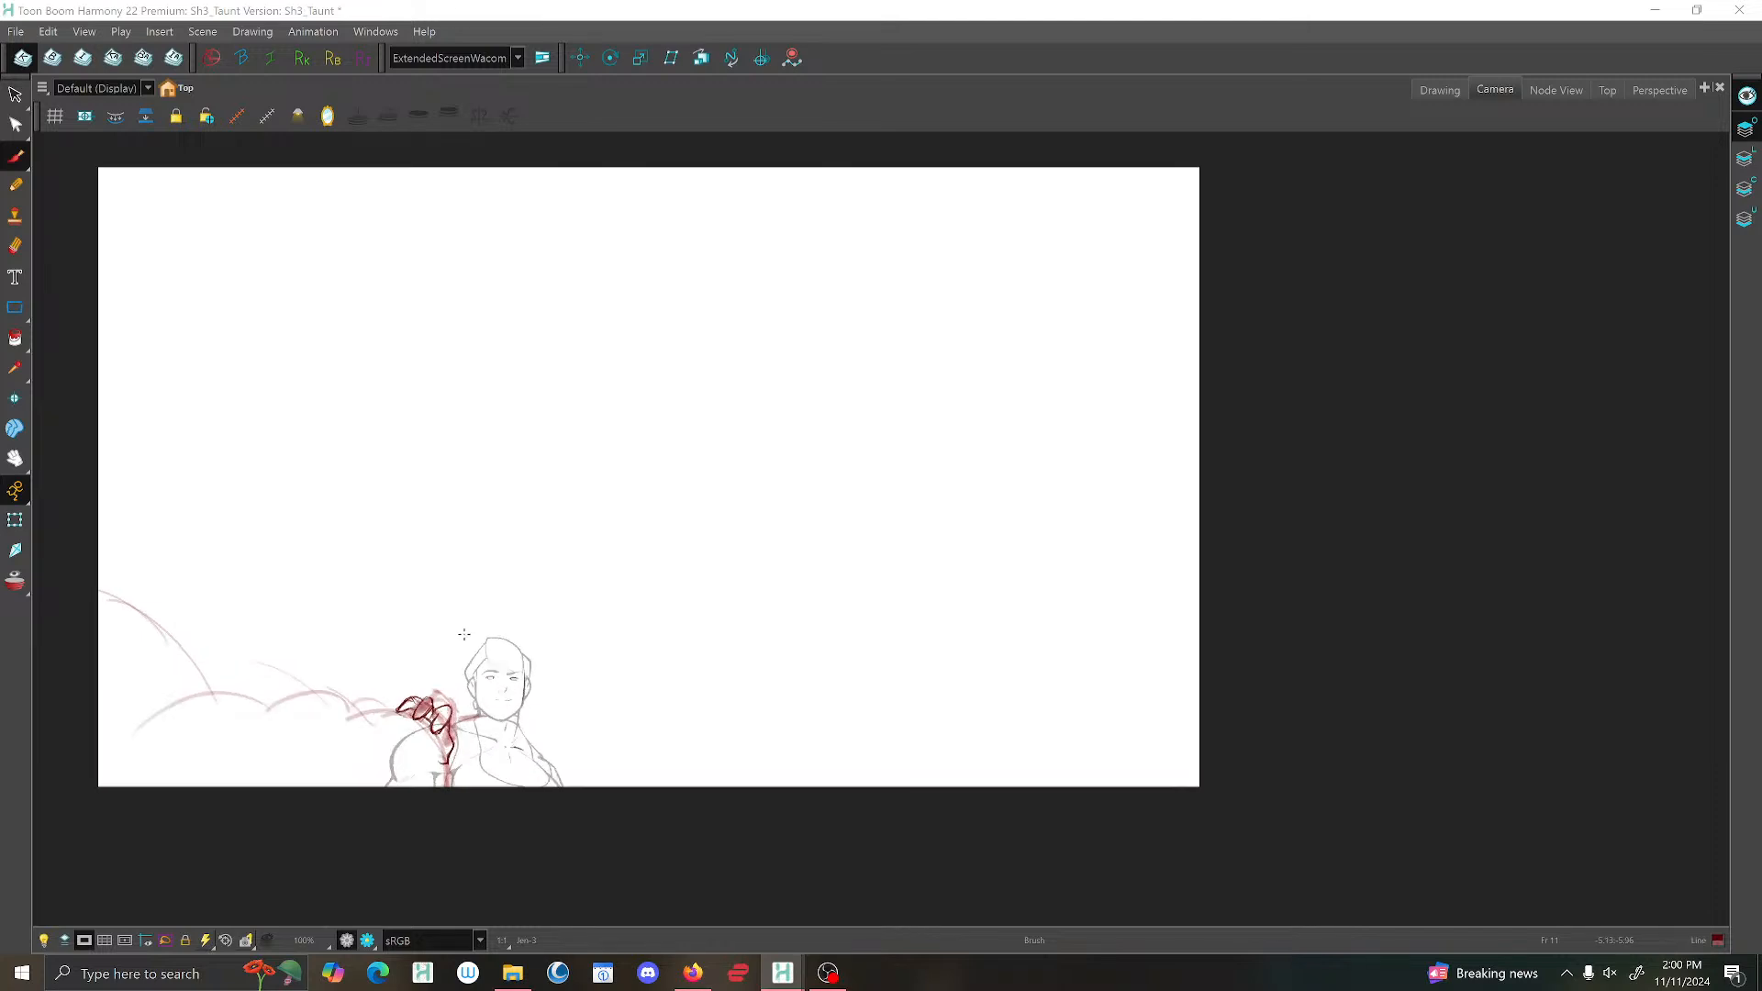
{"action": "left_click_drag", "start_coordinate": [463, 647], "coordinate": [748, 330]}
{"action": "key", "text": "2"}
{"action": "left_click", "coordinate": [16, 95]}
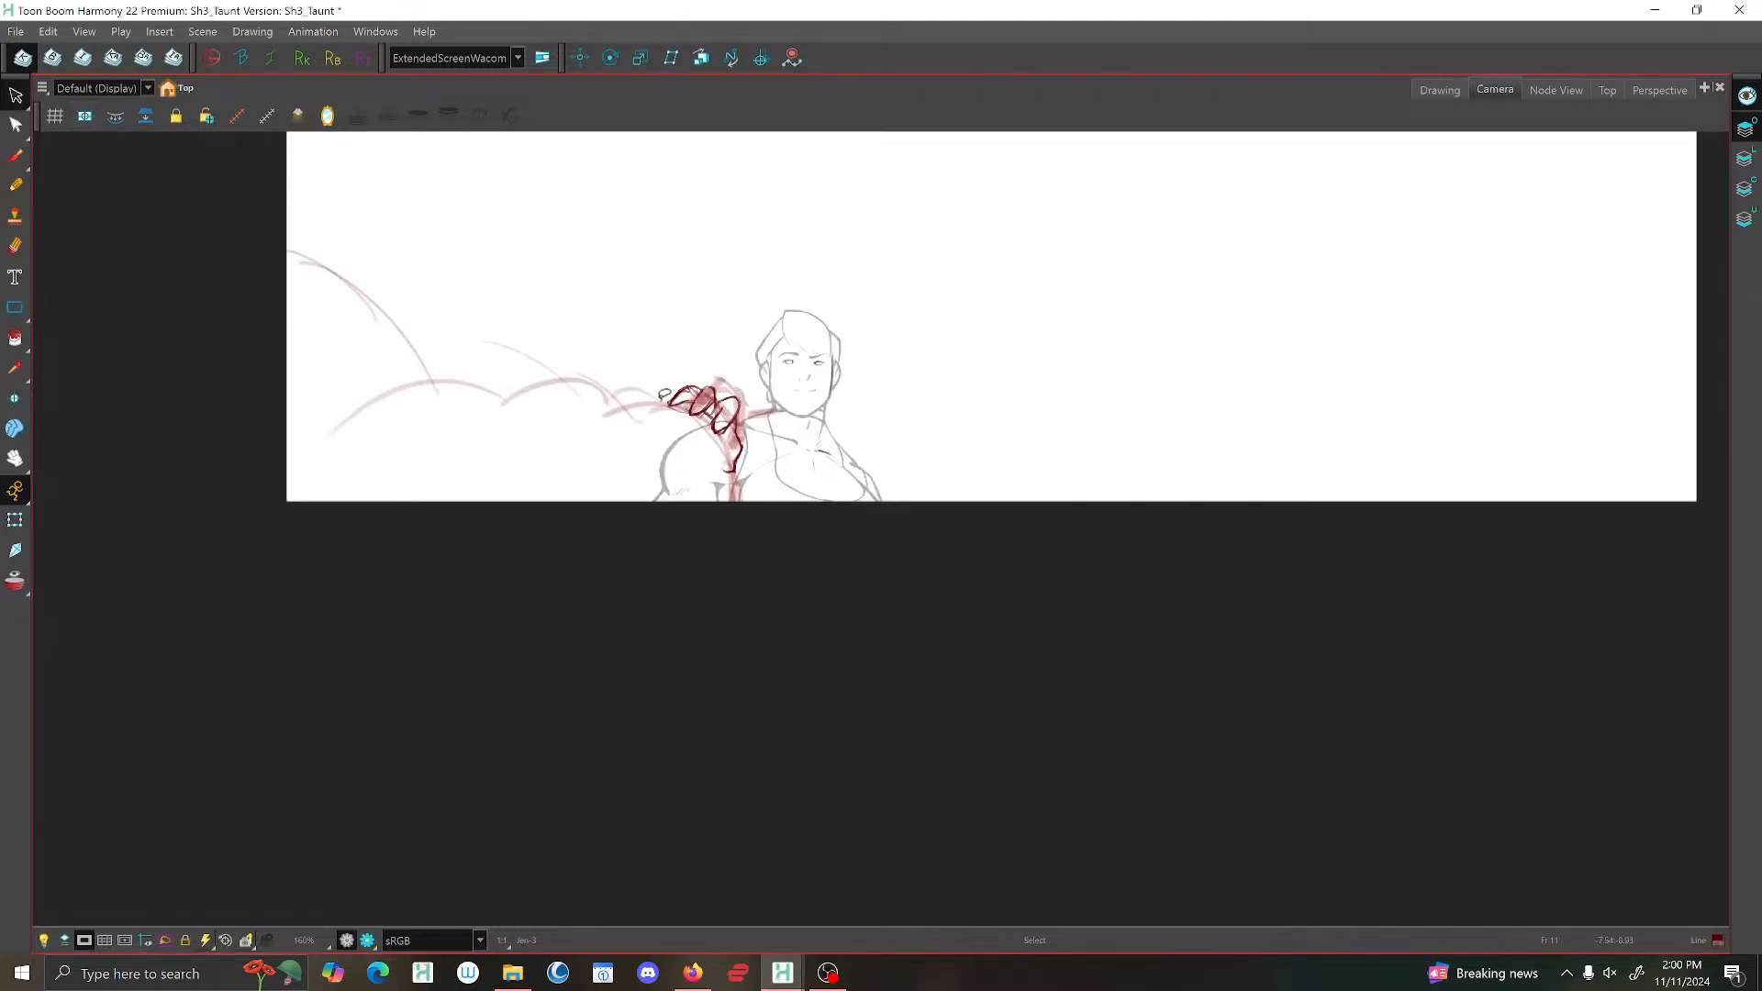
{"action": "mouse_move", "coordinate": [665, 394]}
{"action": "left_mouse_down"}
{"action": "mouse_move", "coordinate": [661, 327]}
{"action": "mouse_move", "coordinate": [628, 338]}
{"action": "left_mouse_up"}
{"action": "key", "text": "Delete"}
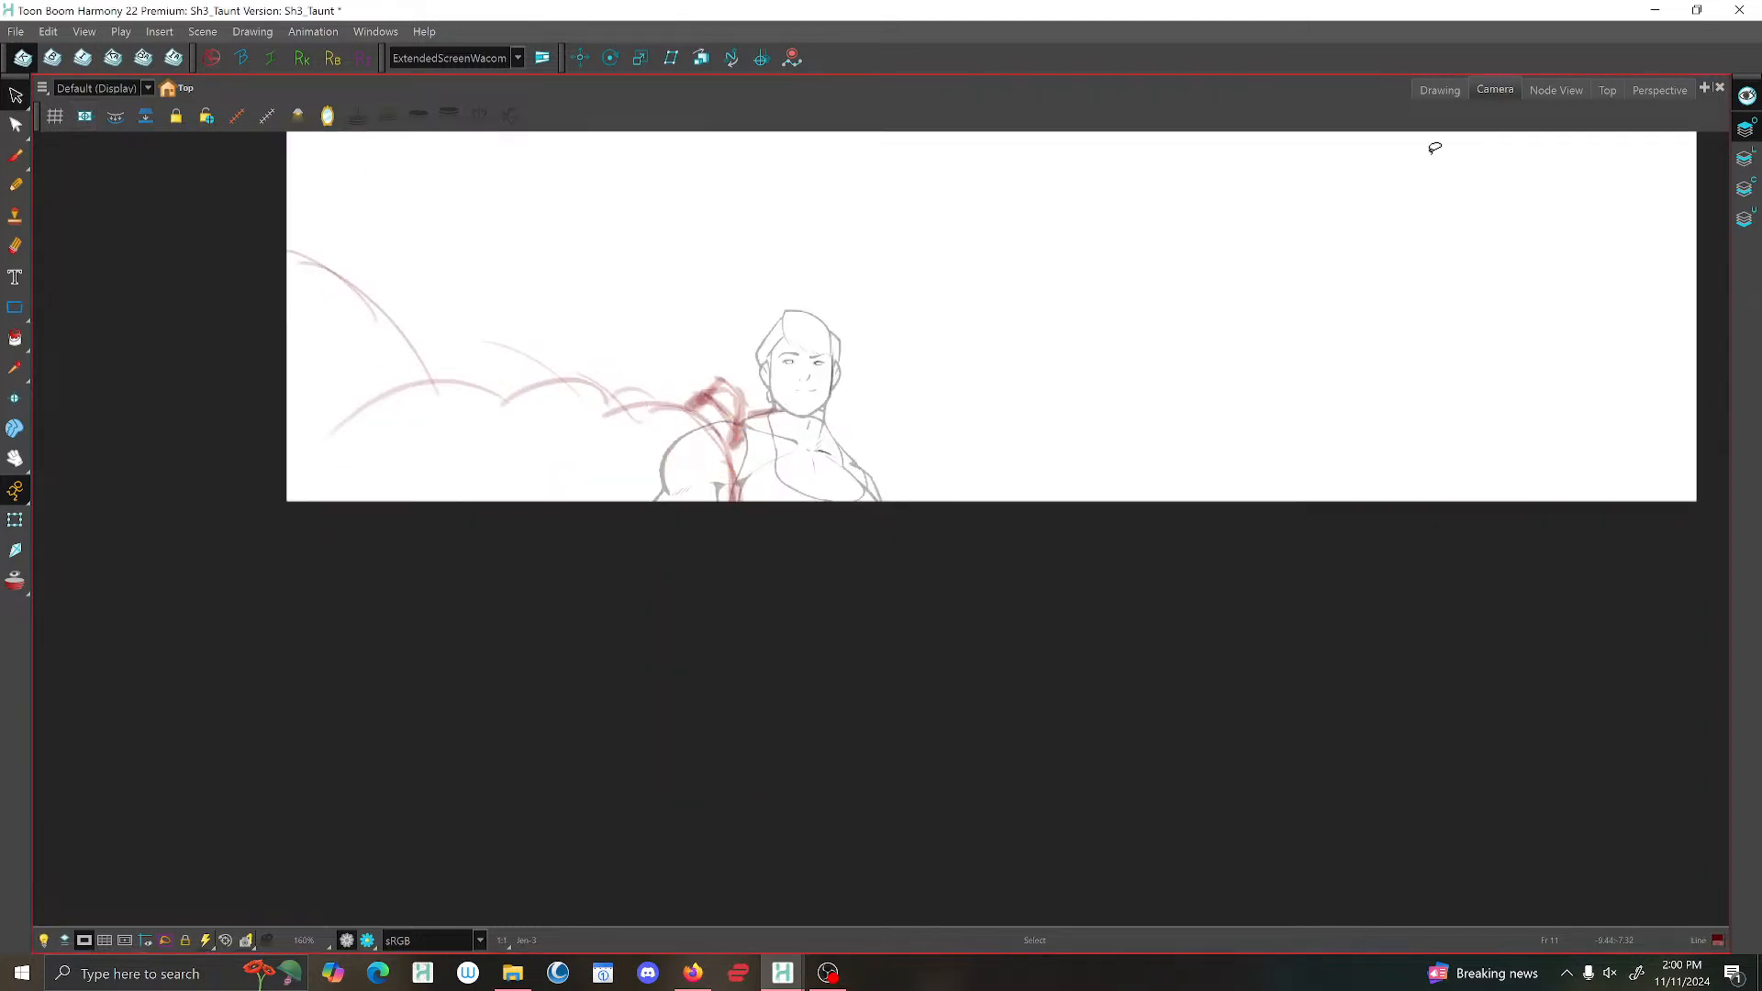
Compare the drawing in the Drawing view and examine the character's poses in the Camera view.
{"action": "left_click", "coordinate": [1439, 89]}
{"action": "mouse_move", "coordinate": [1038, 244]}
{"action": "left_mouse_down"}
{"action": "mouse_move", "coordinate": [971, 472]}
{"action": "mouse_move", "coordinate": [885, 442]}
{"action": "mouse_move", "coordinate": [849, 597]}
{"action": "left_mouse_up"}
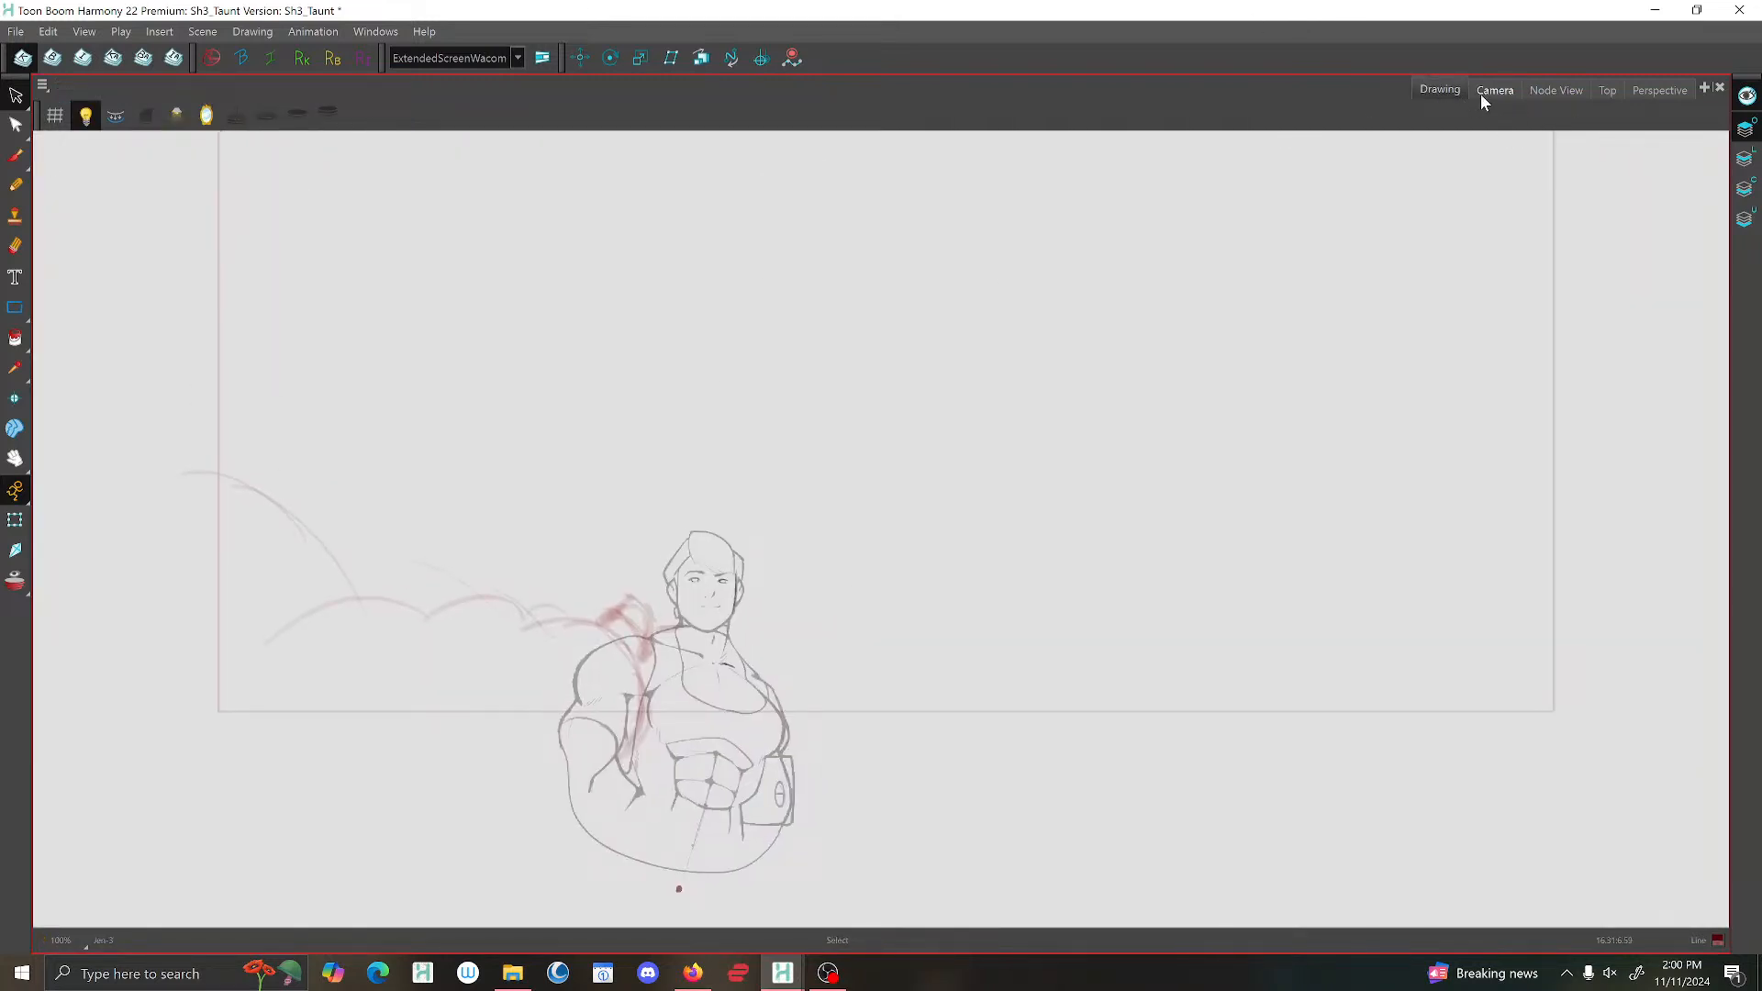
{"action": "left_click", "coordinate": [1479, 95]}
{"action": "key", "text": "shift+m"}
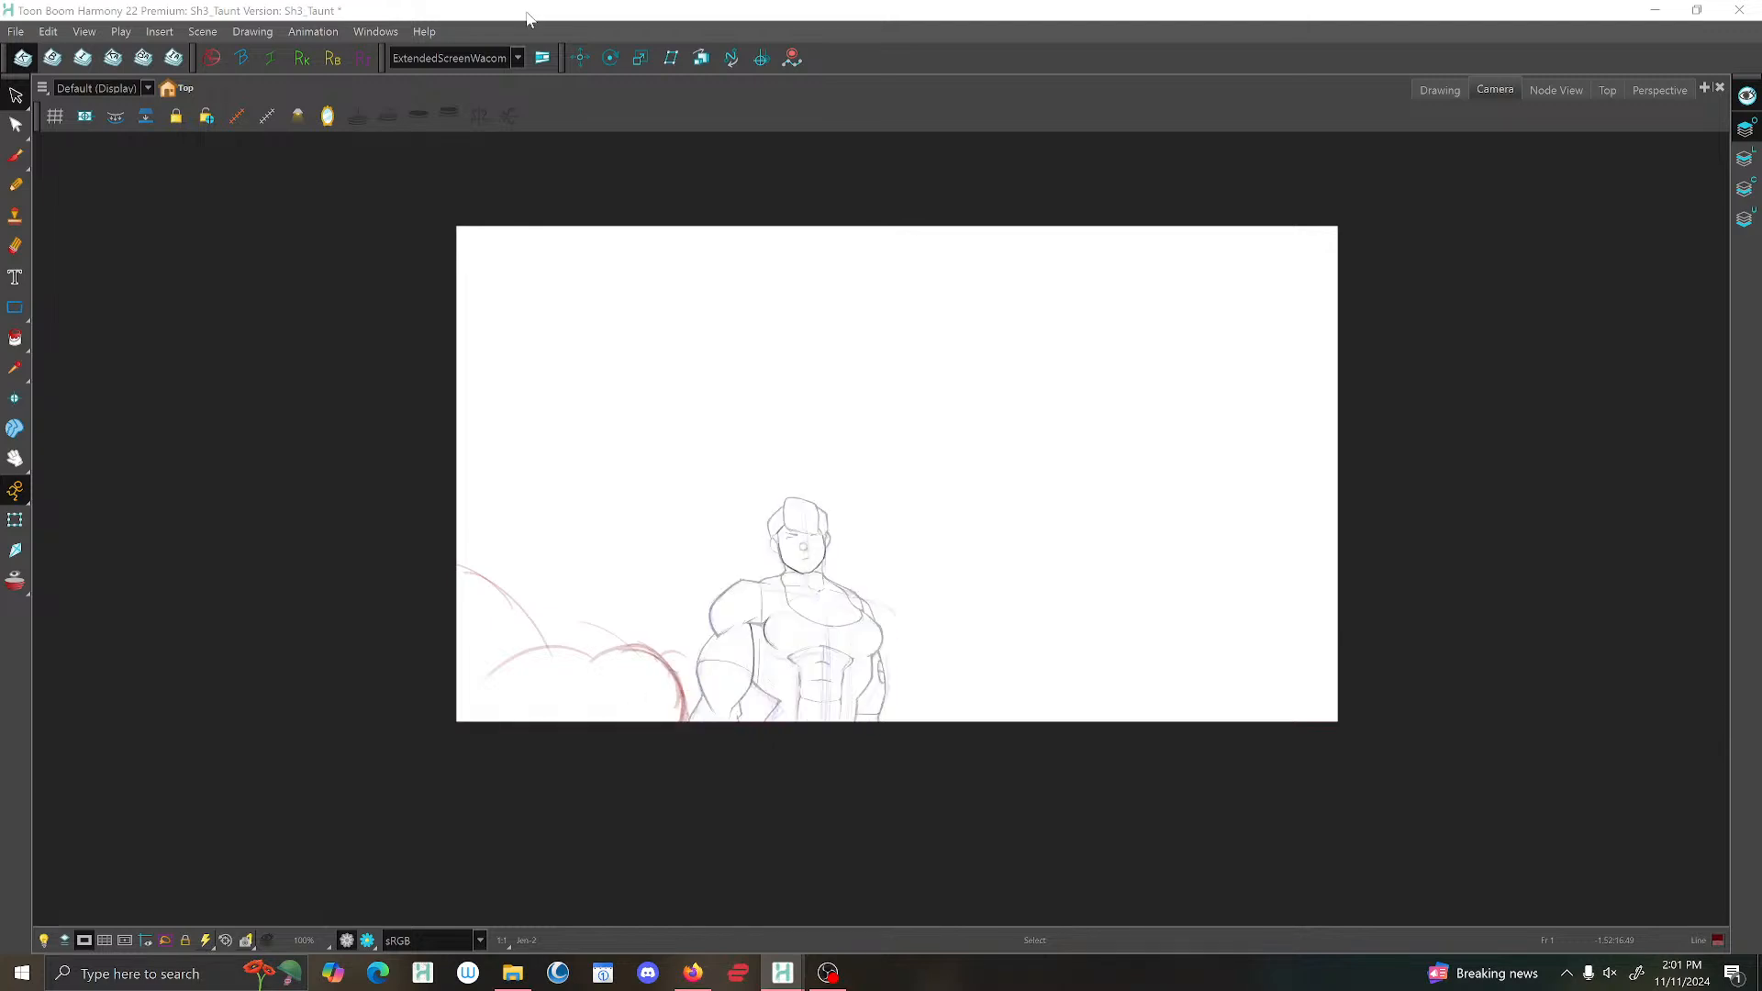
{"action": "scroll", "coordinate": [920, 529], "scroll_direction": "up", "scroll_amount": 1}
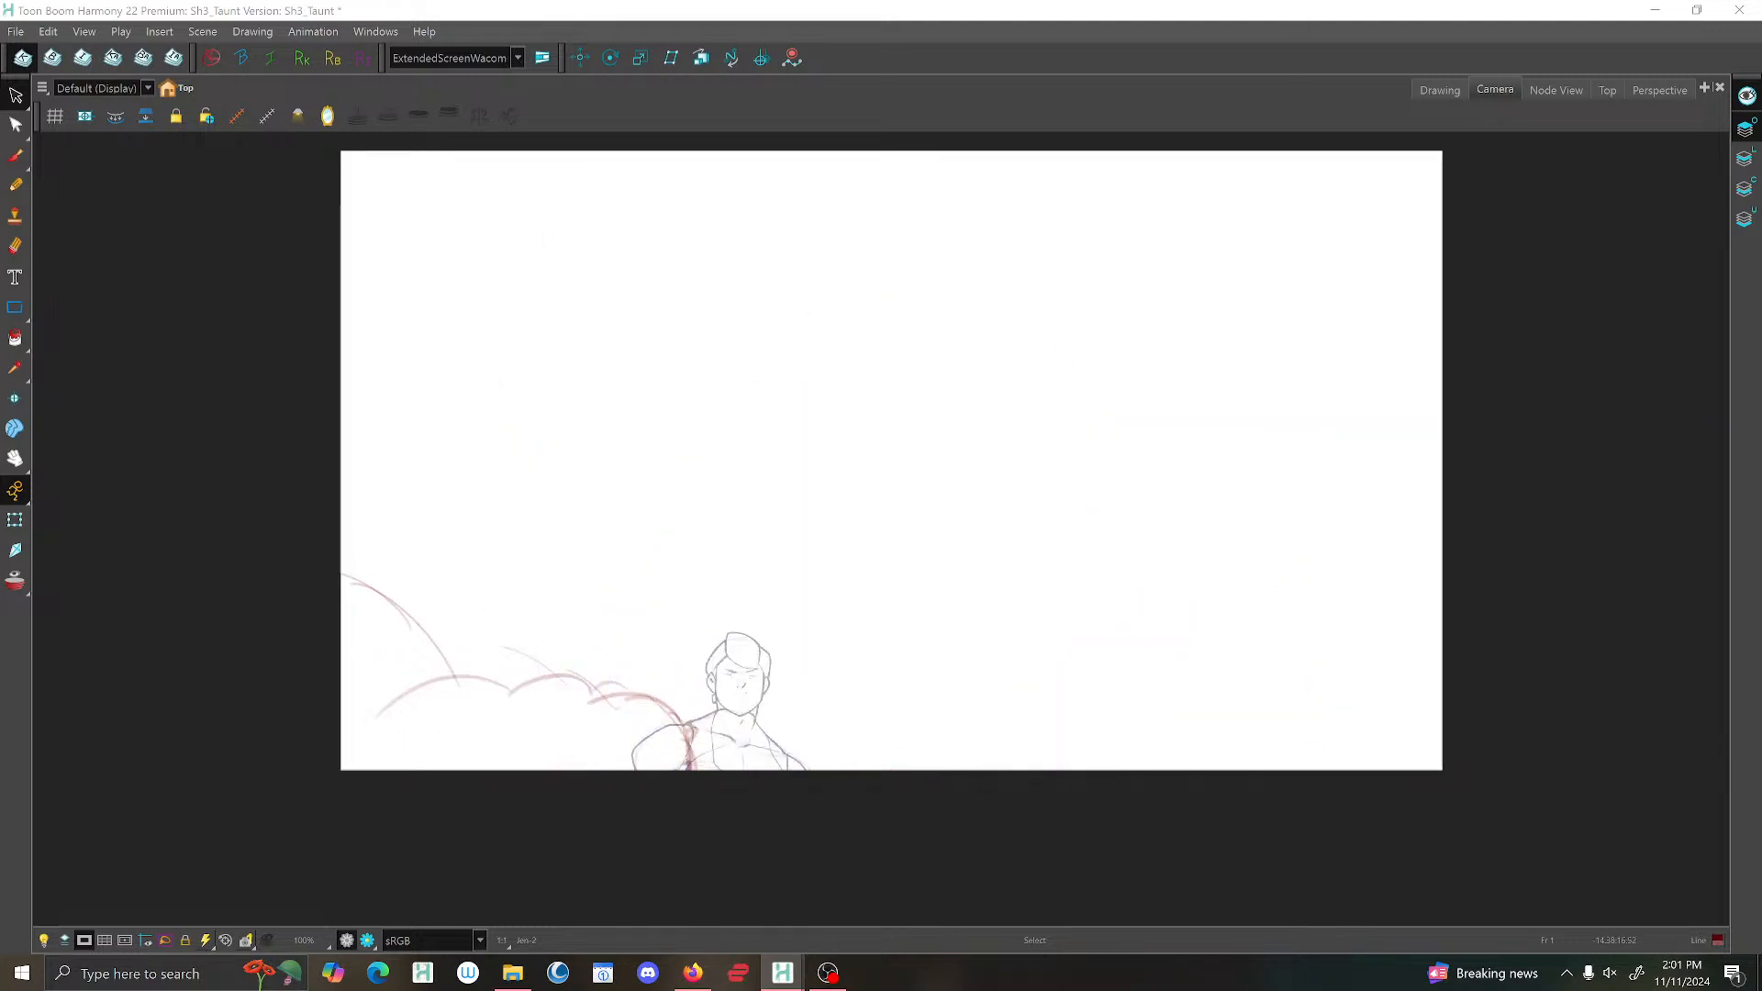
{"action": "scroll", "coordinate": [1094, 224], "scroll_direction": "up", "scroll_amount": 1}
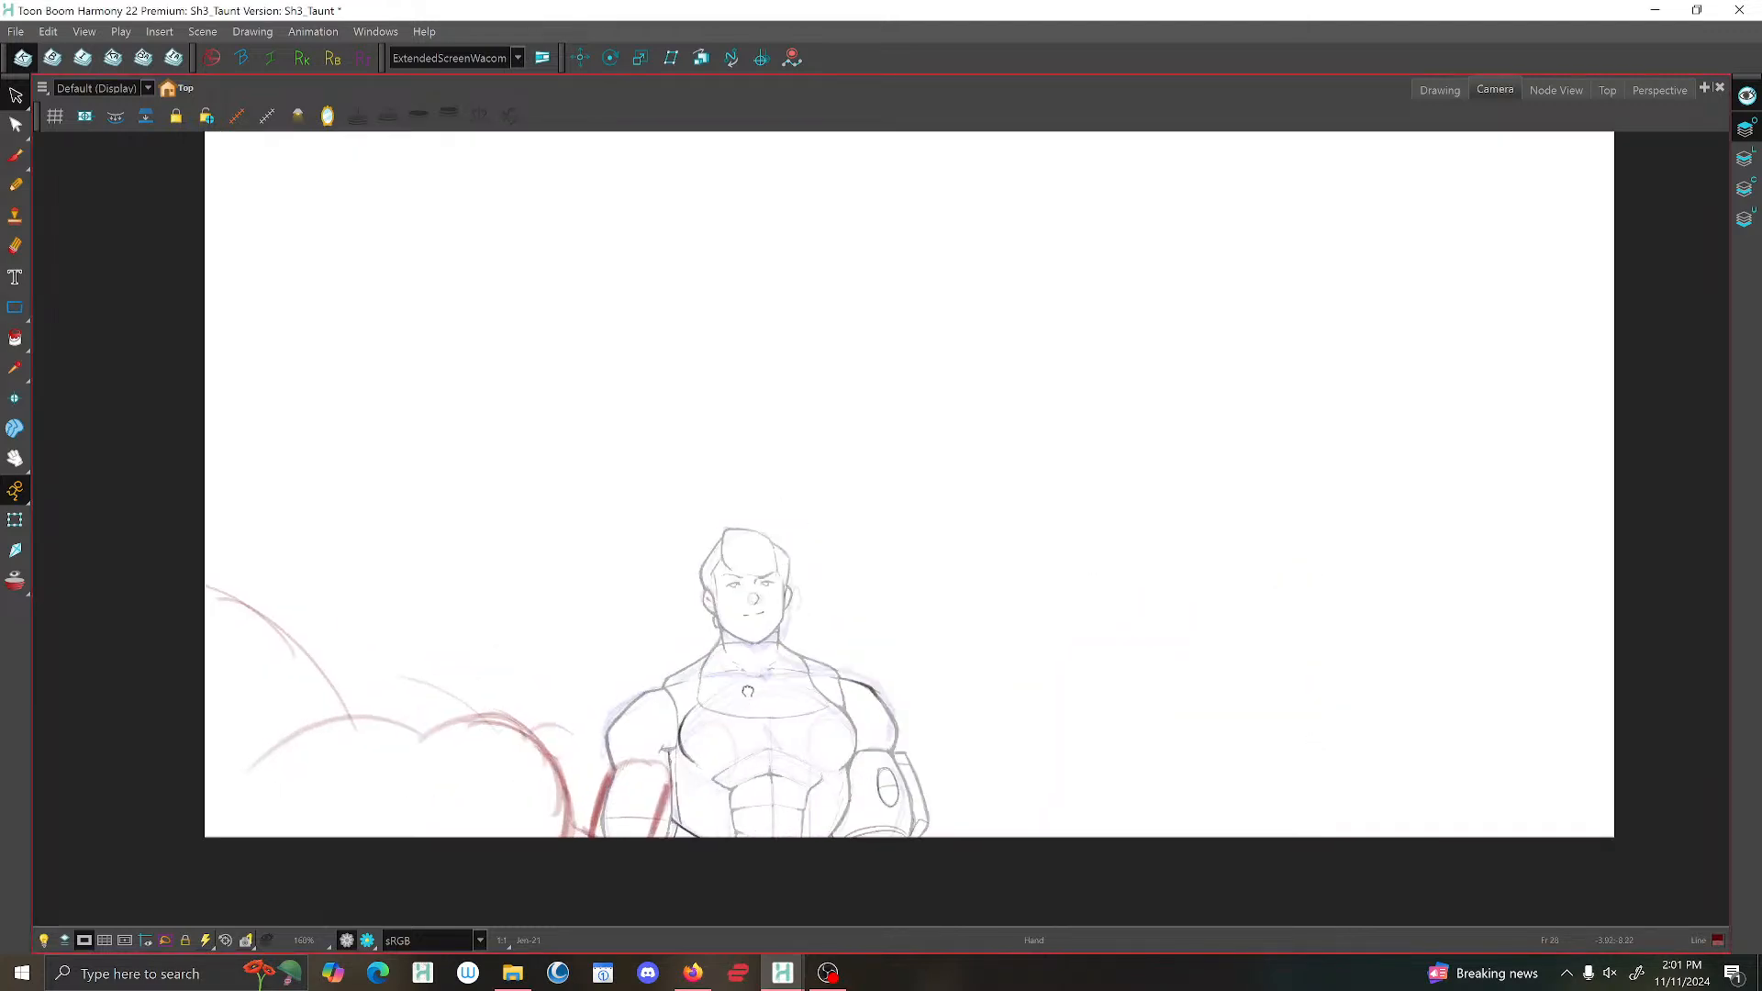